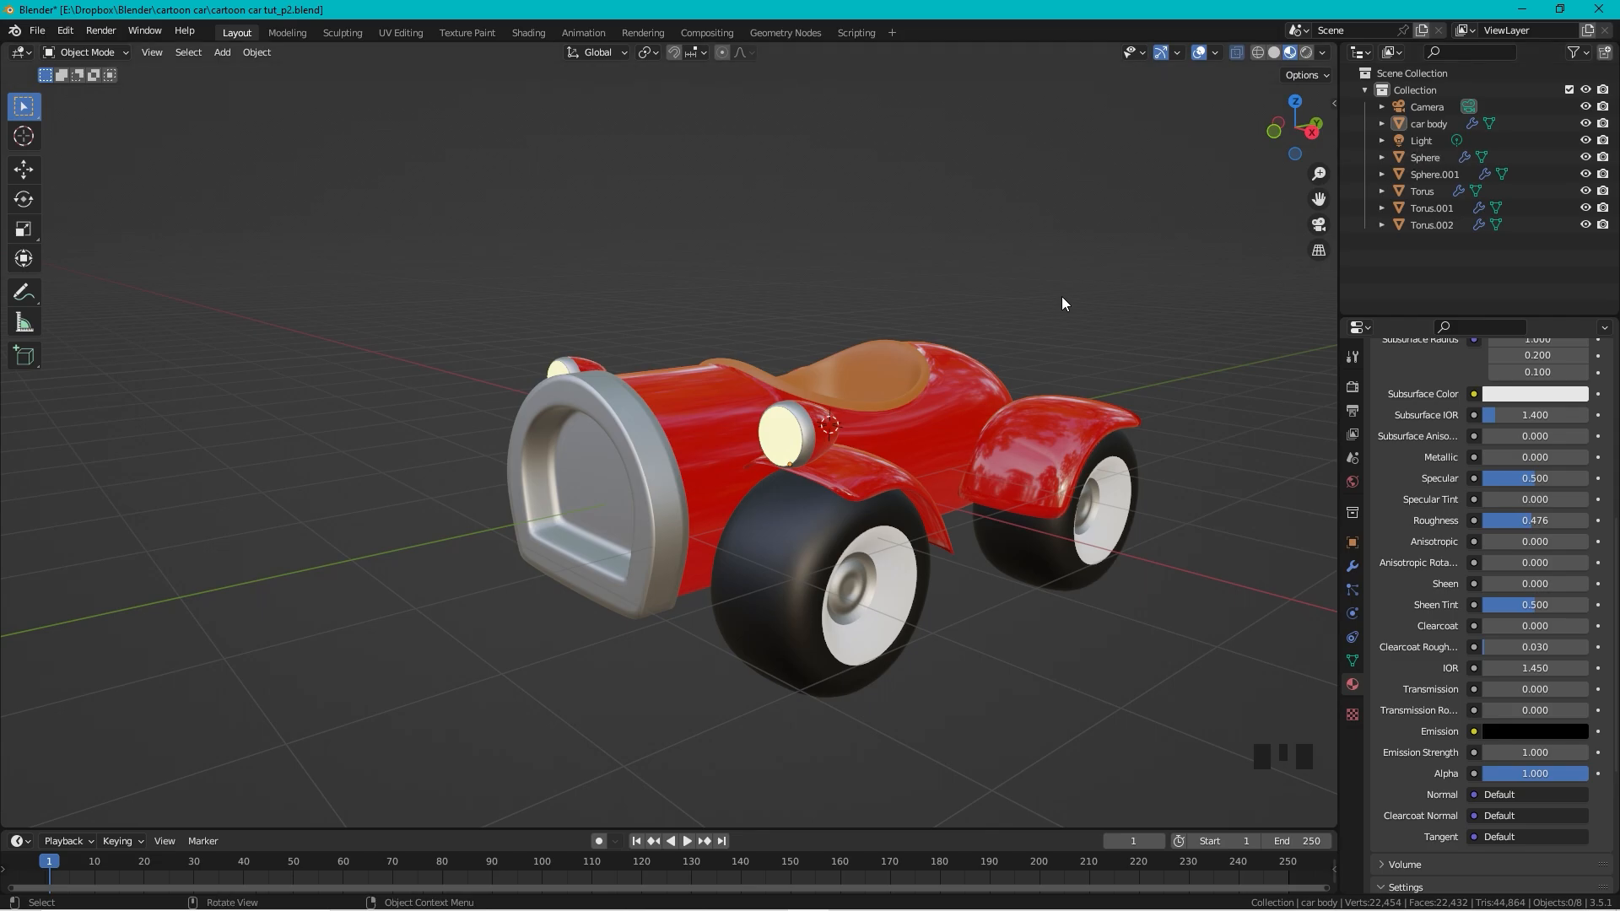
Step: Rename the front wheel object to 'front wheels' and the back light object to 'back lights'
click(987, 375)
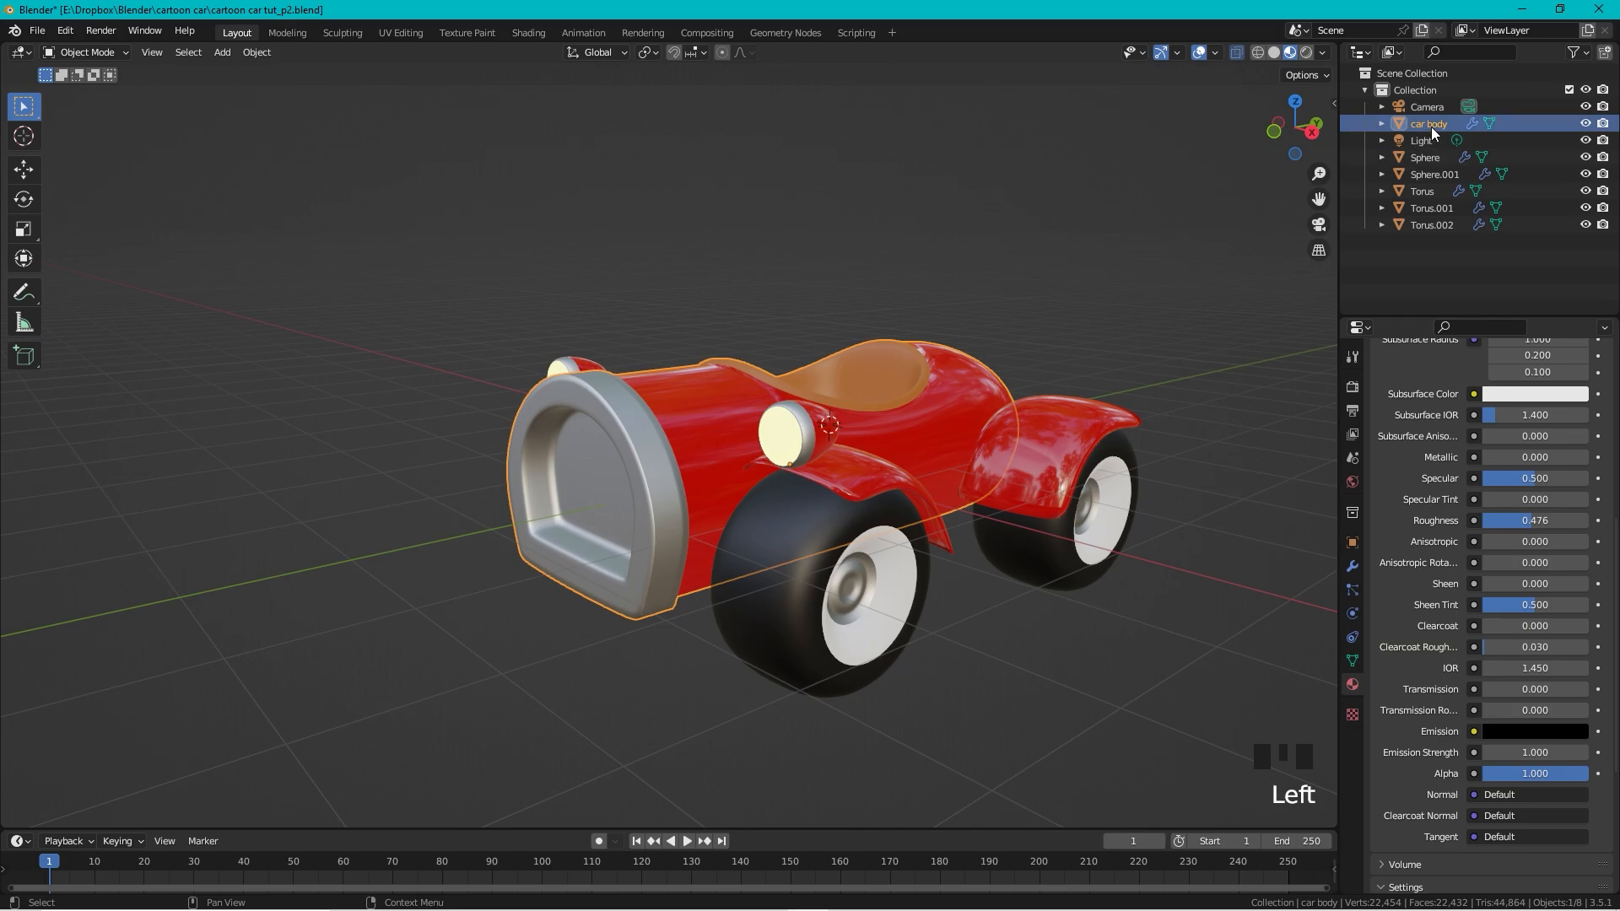
click(820, 632)
double_click(1439, 210)
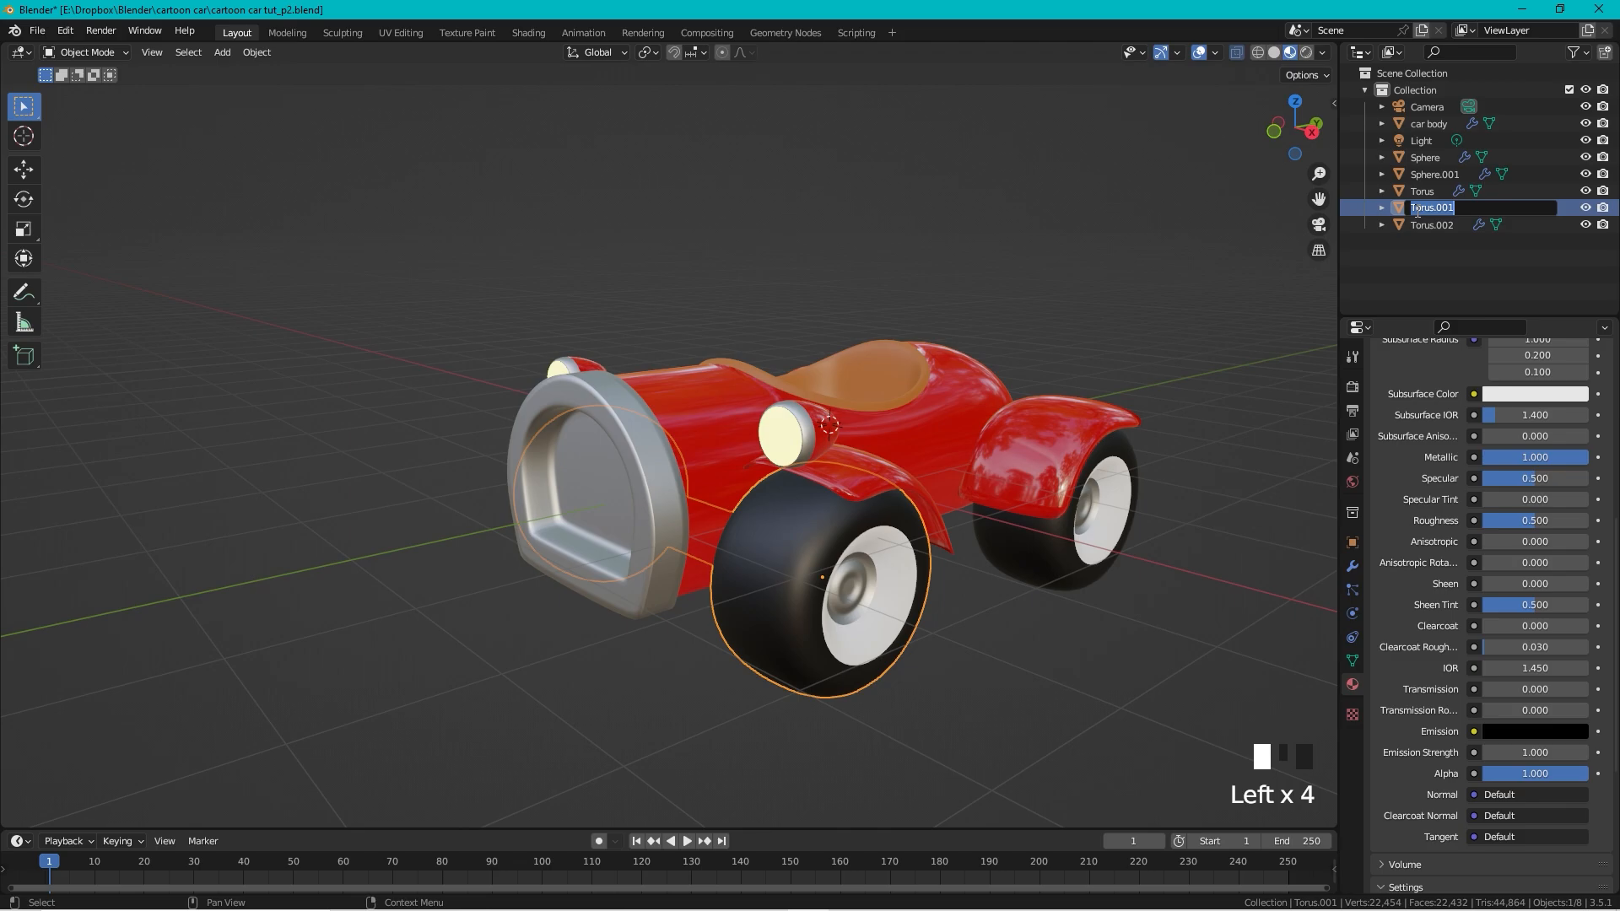
text(front wheels)
key(Return)
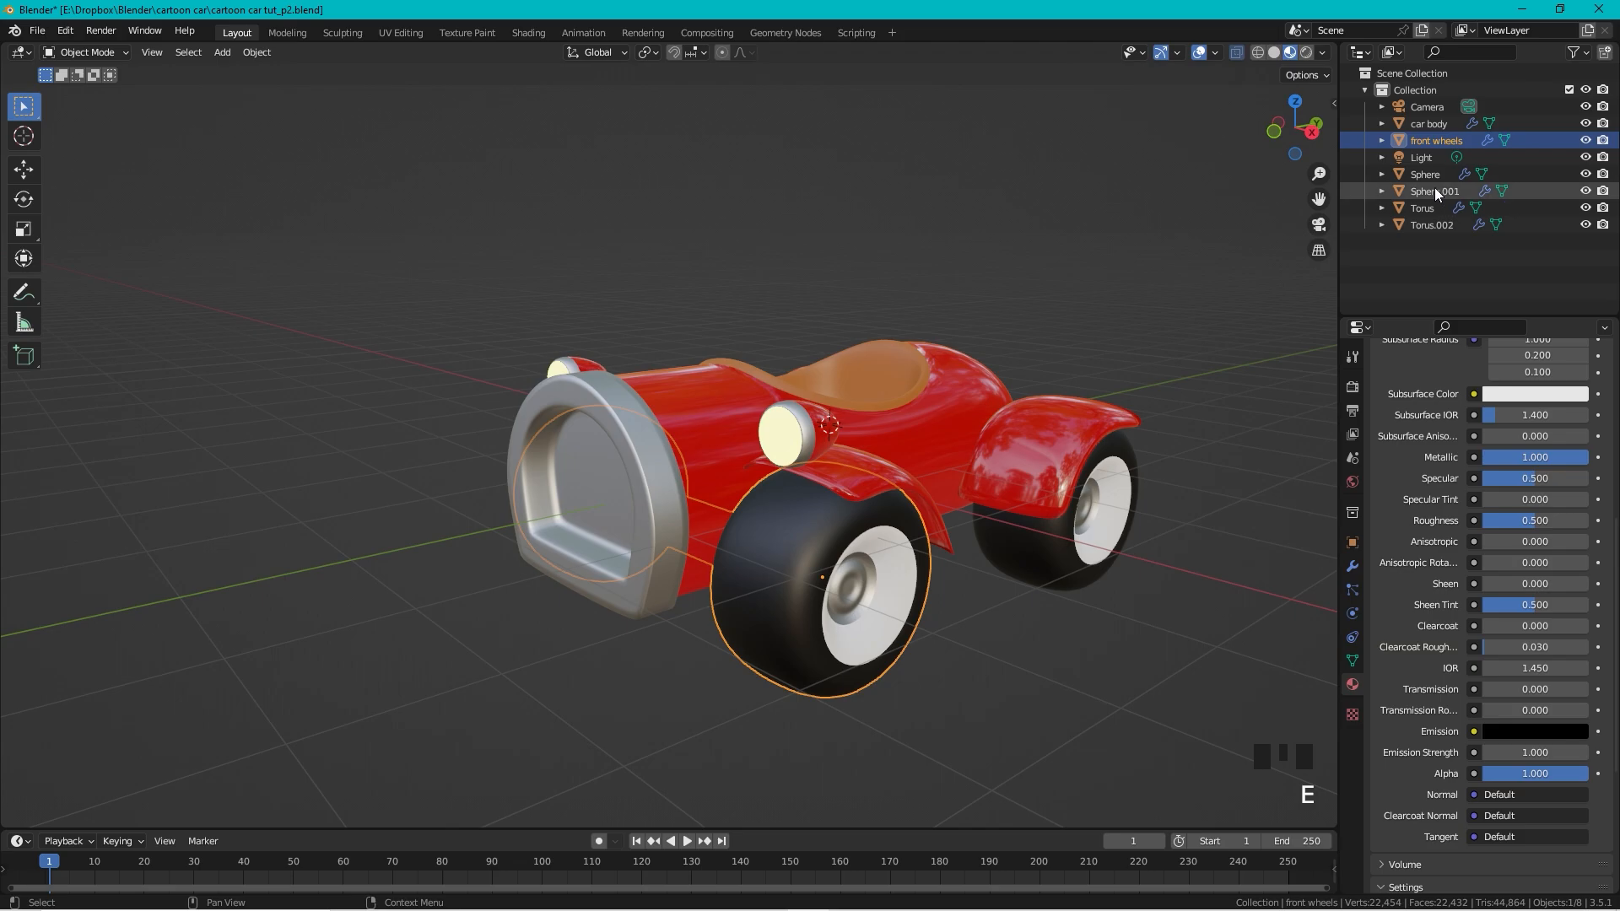
click(1435, 190)
double_click(1435, 191)
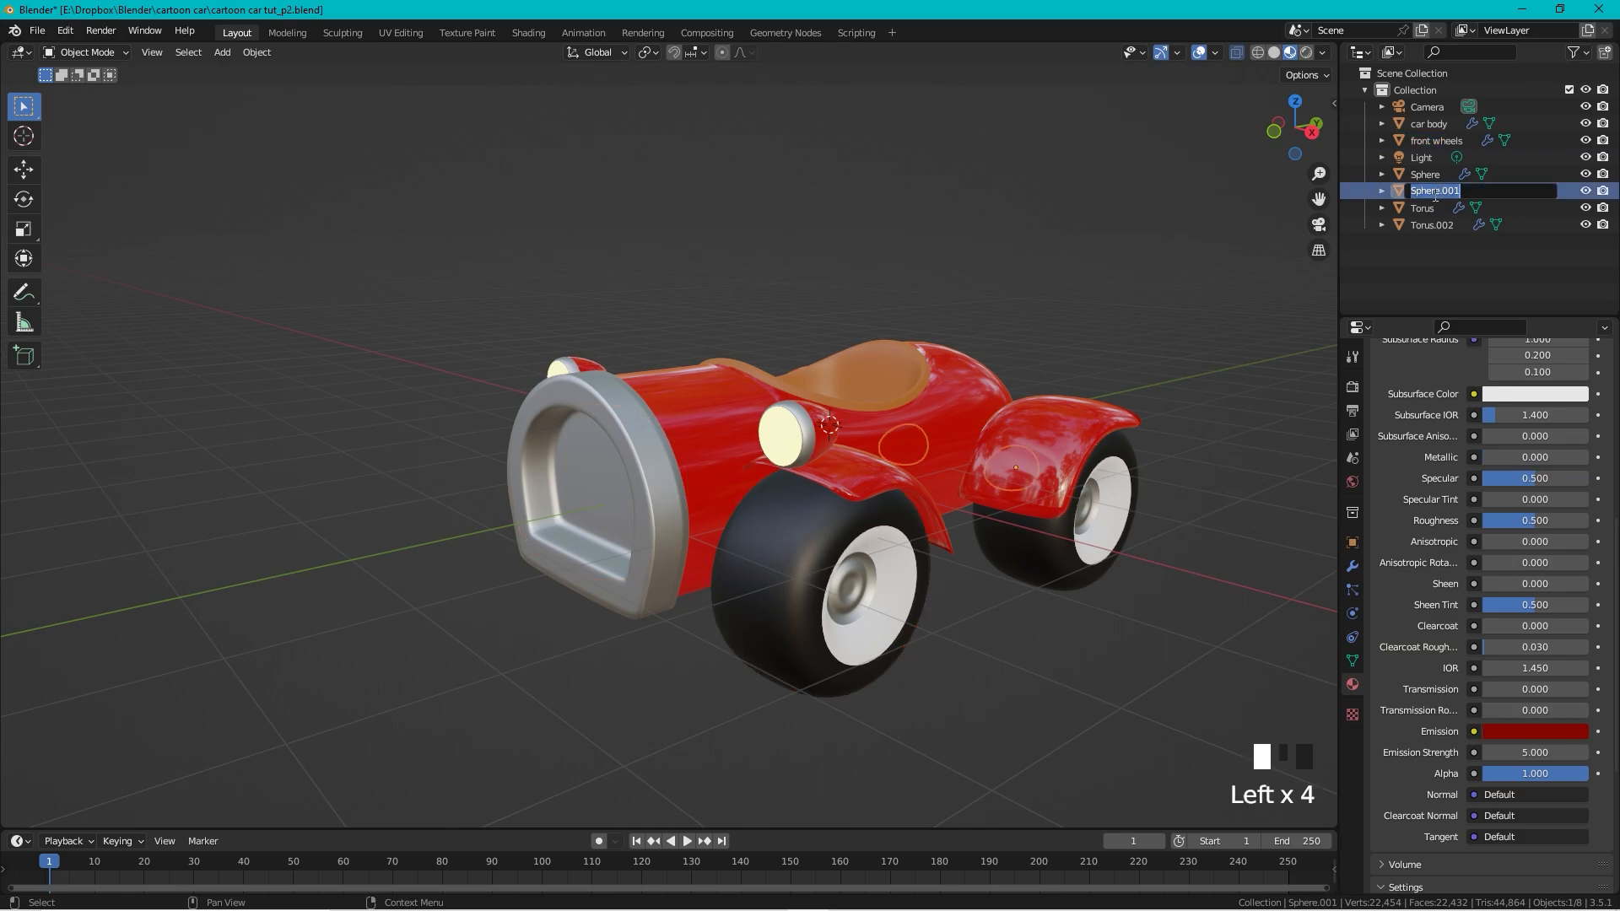
text(back lights)
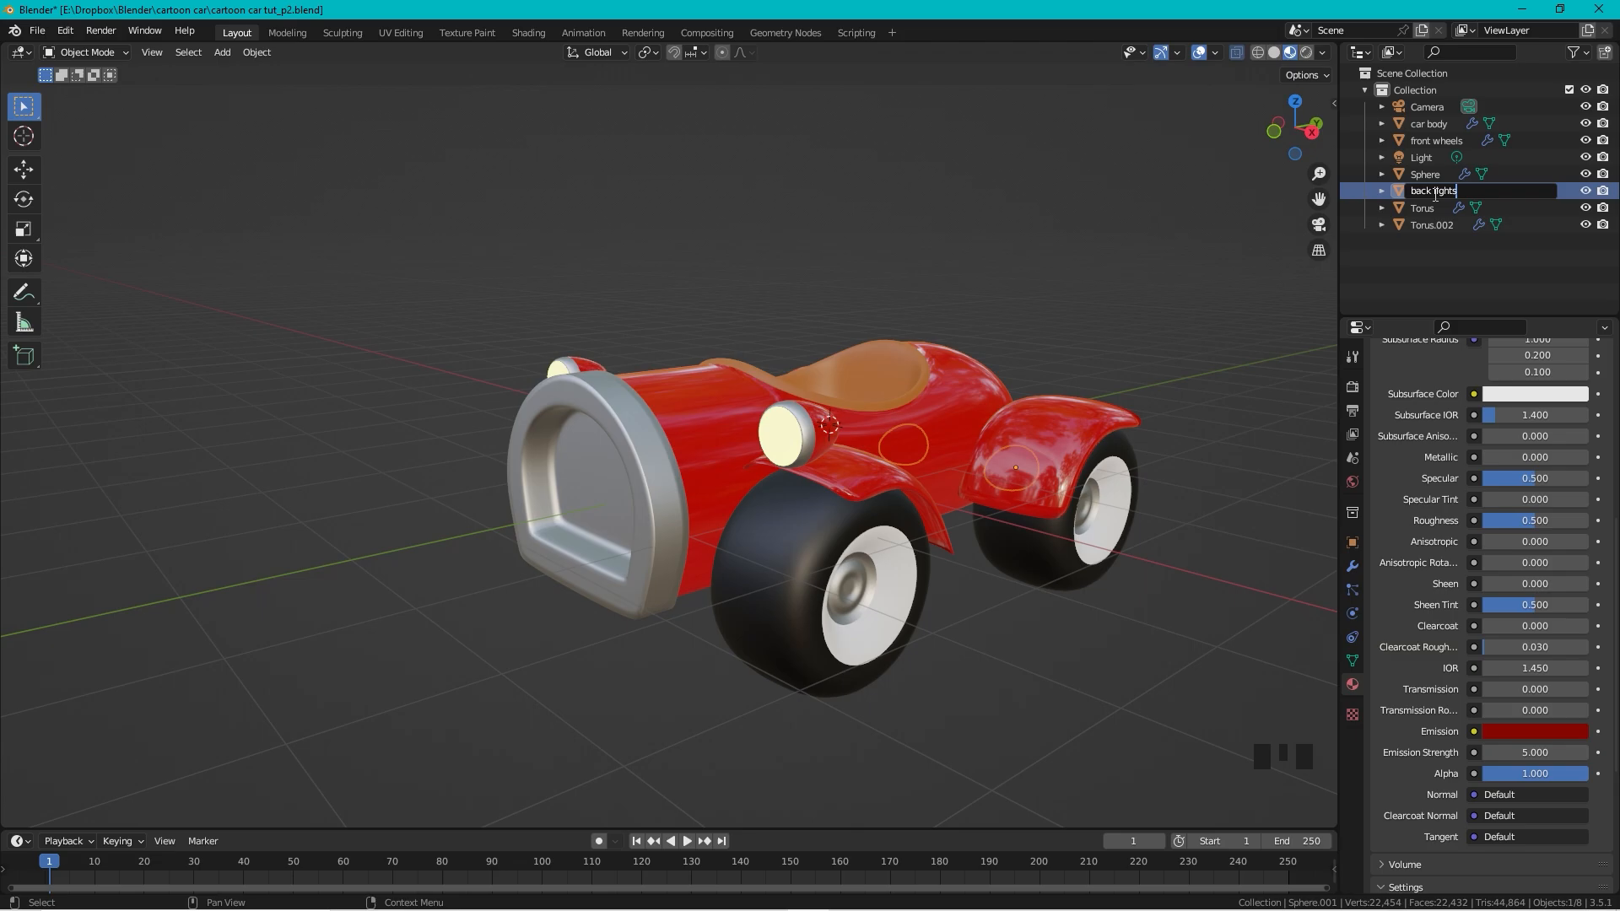
click(1435, 192)
Step: Rename the remaining parts to 'front lights', 'fenders' and 'rear wheels'
double_click(1428, 189)
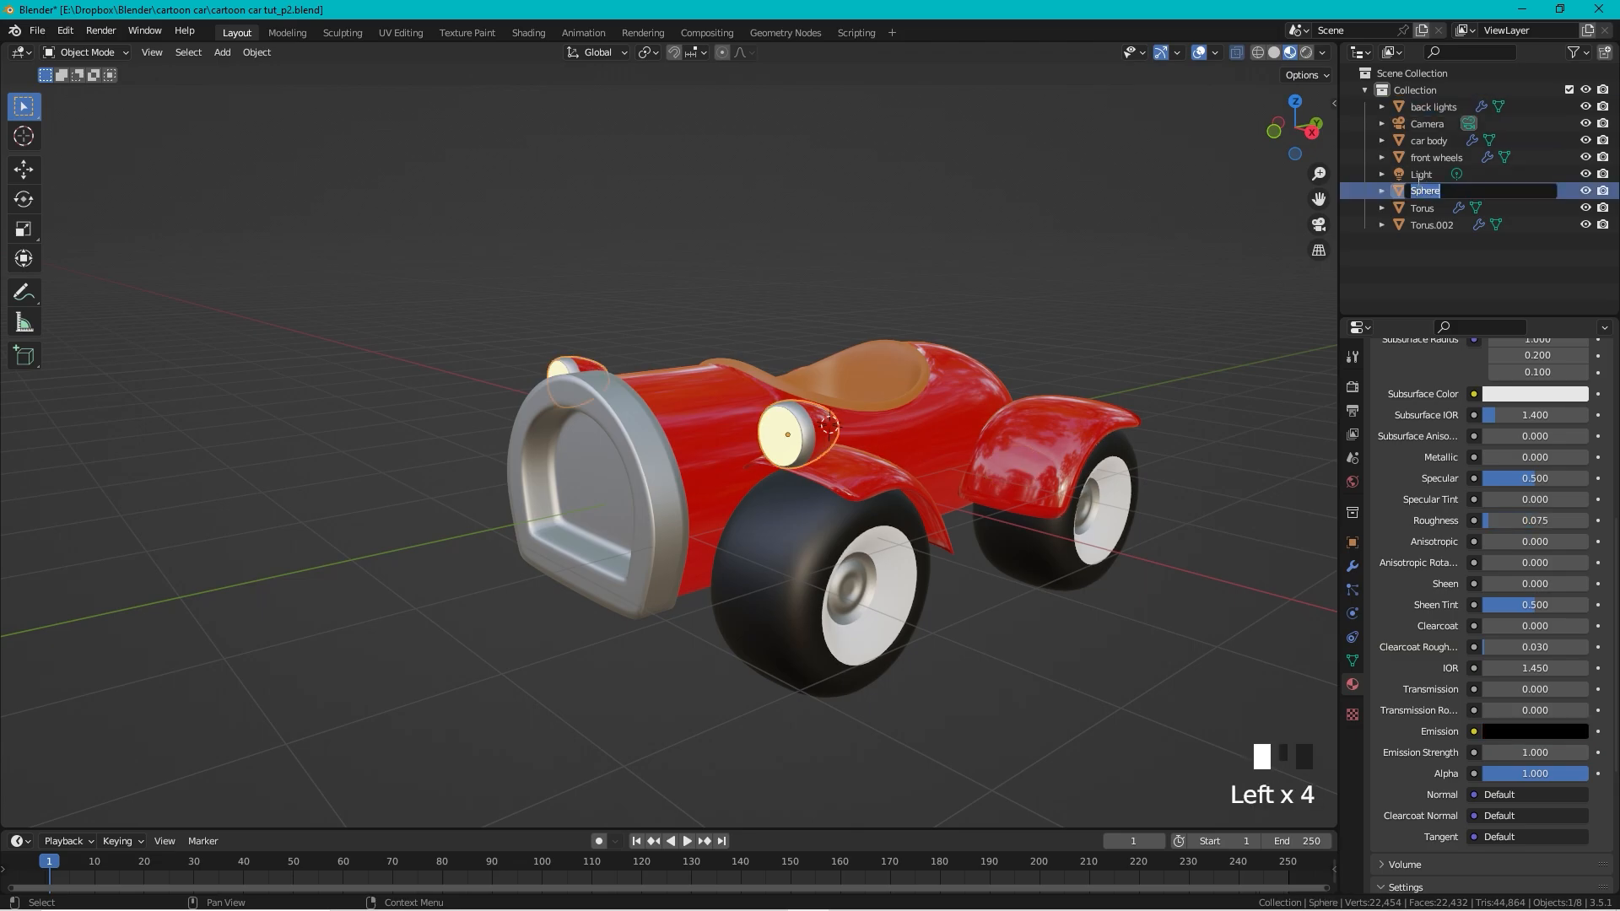
text(front lights)
key(Return)
double_click(1423, 208)
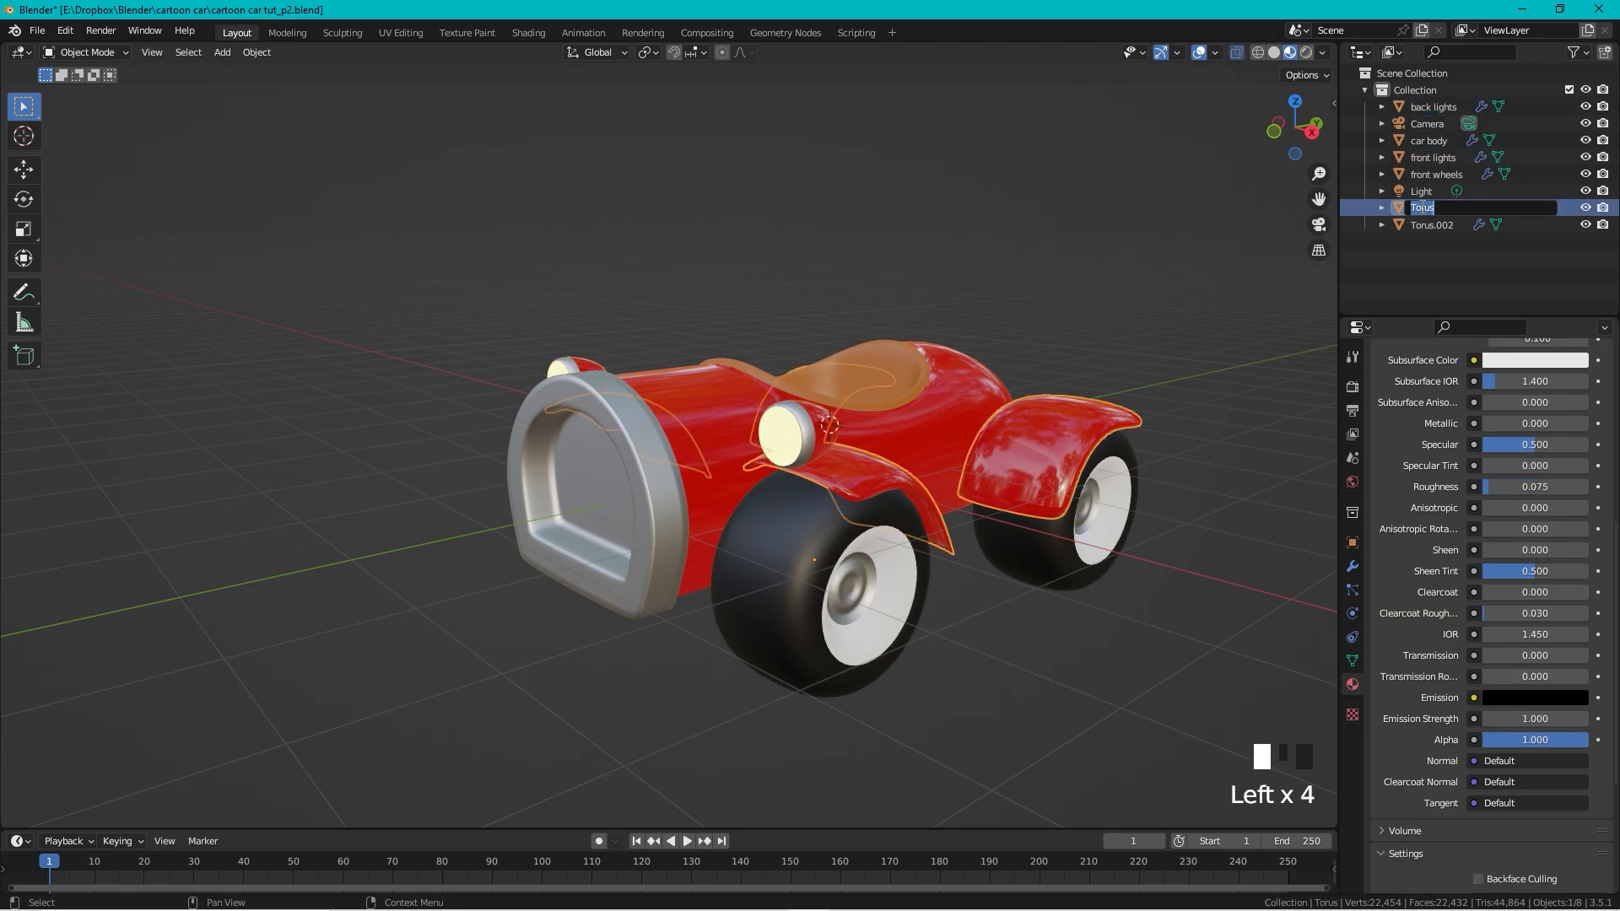
text(fenders)
key(Return)
click(1432, 226)
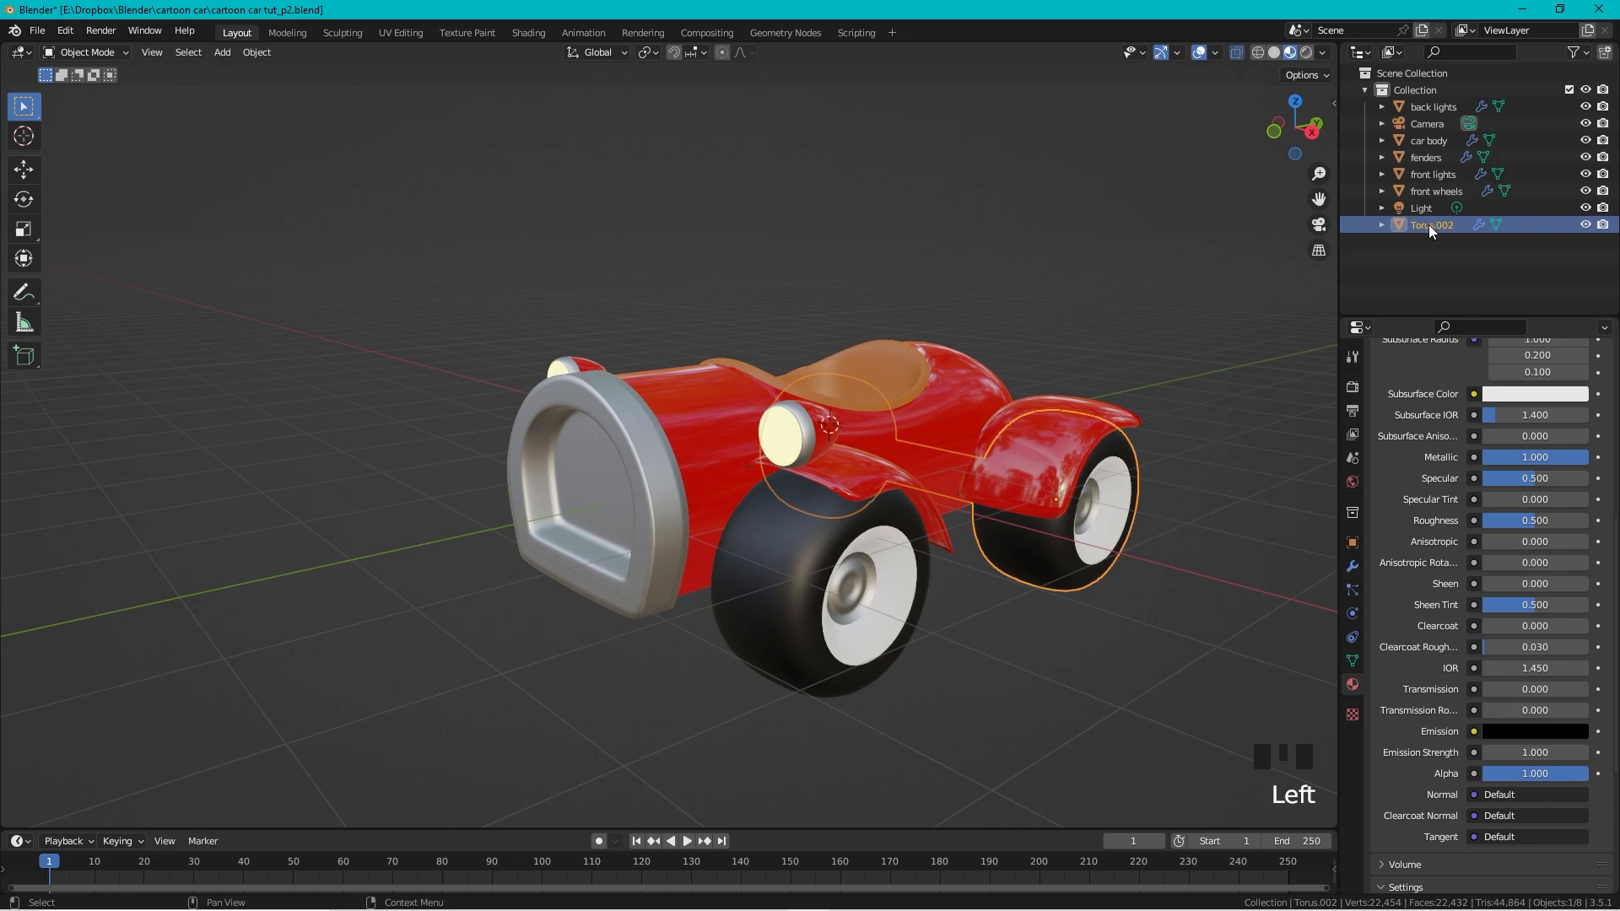
double_click(1429, 227)
text(rear wheels)
key(Return)
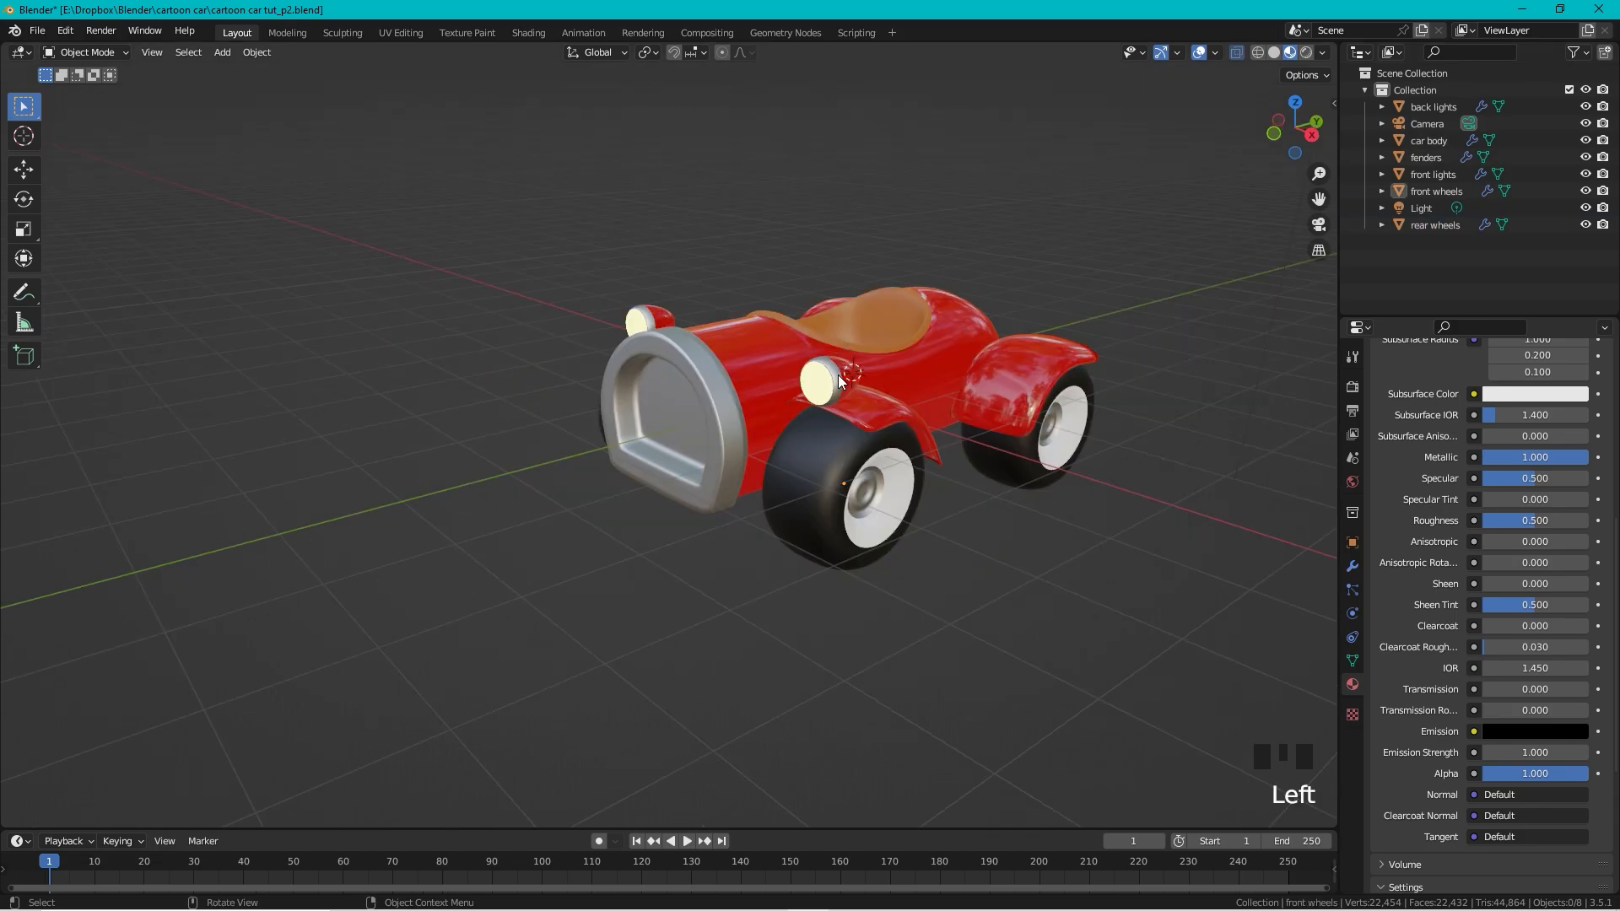
Step: In the car body's Edit Mode, select the top and bottom vertices of the grille opening
scroll(691, 333, up, 1)
scroll(691, 333, up, 2)
scroll(727, 328, down, 1)
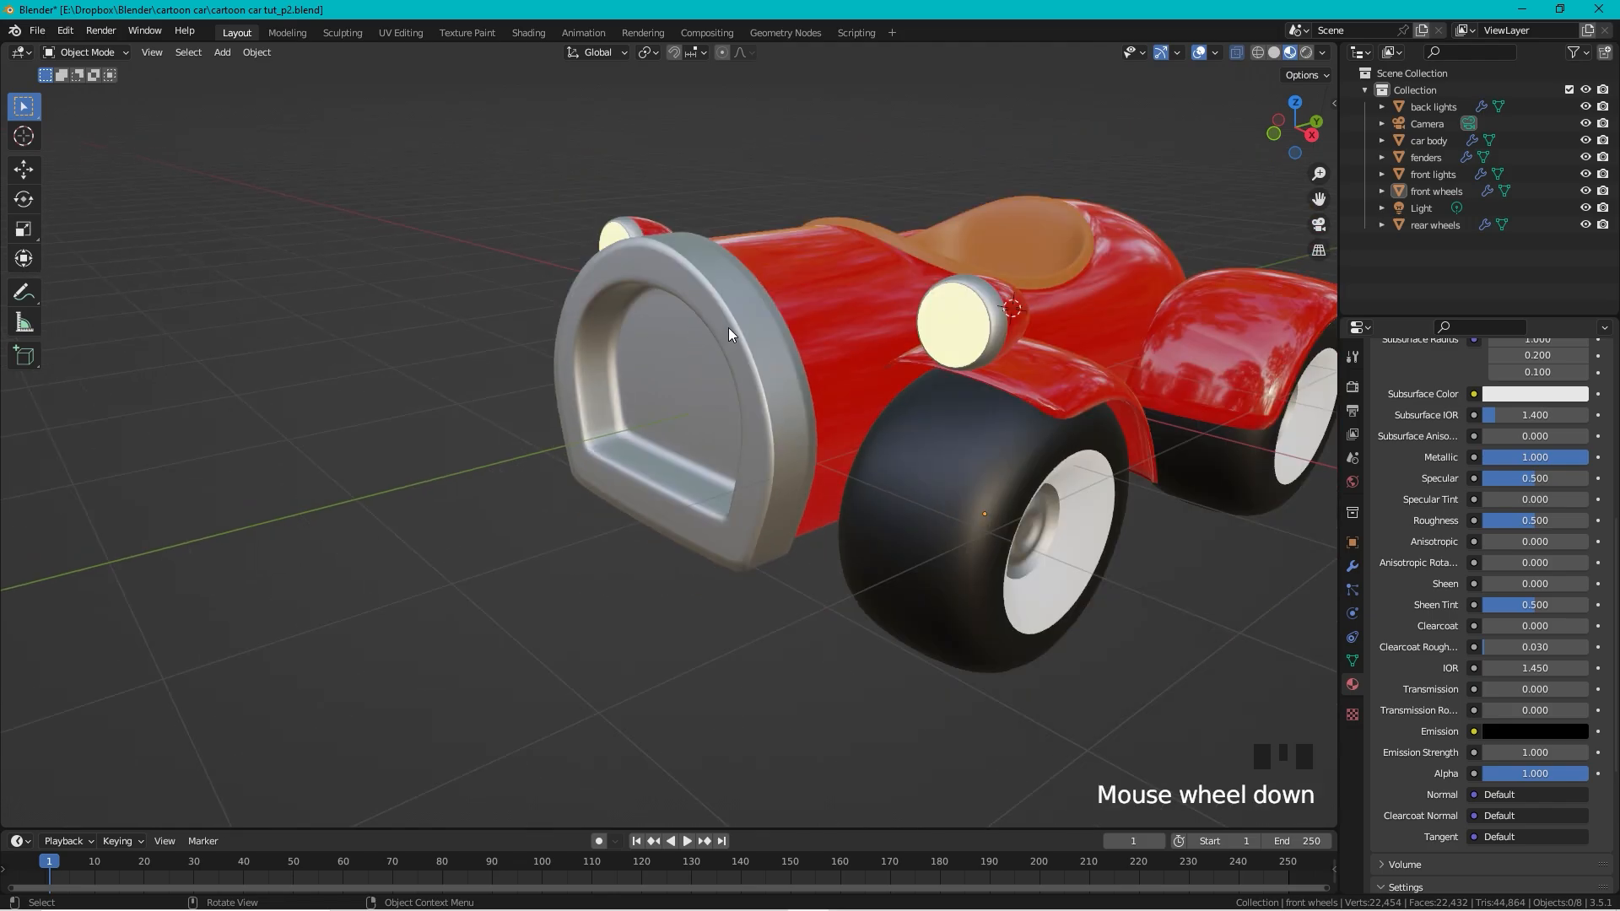
scroll(752, 325, up, 1)
shift+middle_drag(753, 326, 897, 398)
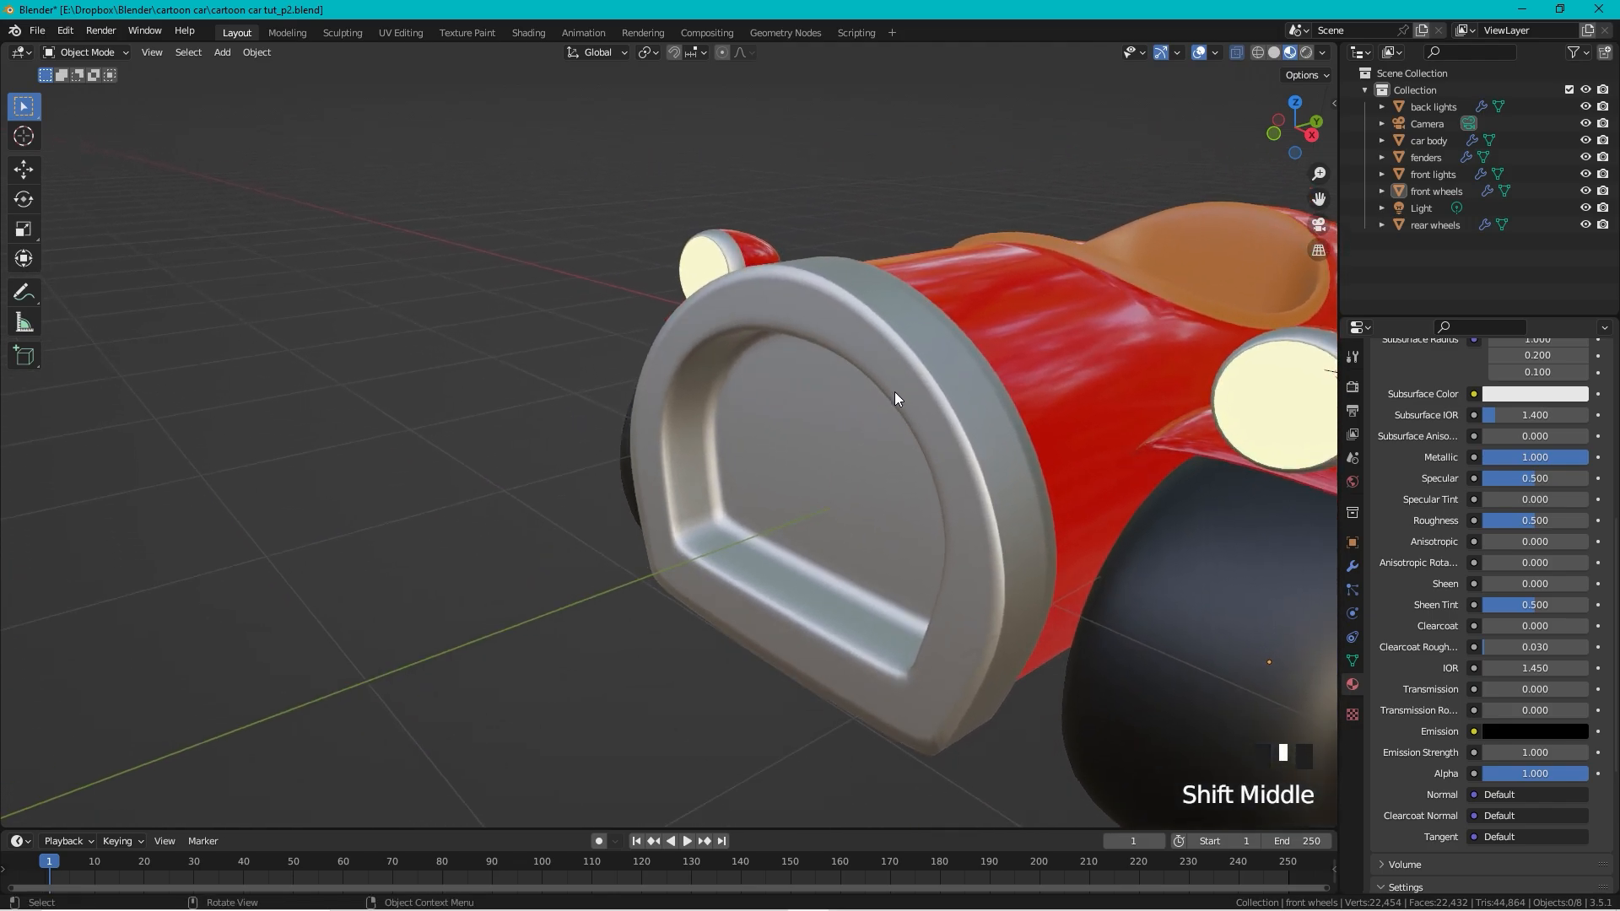
click(836, 342)
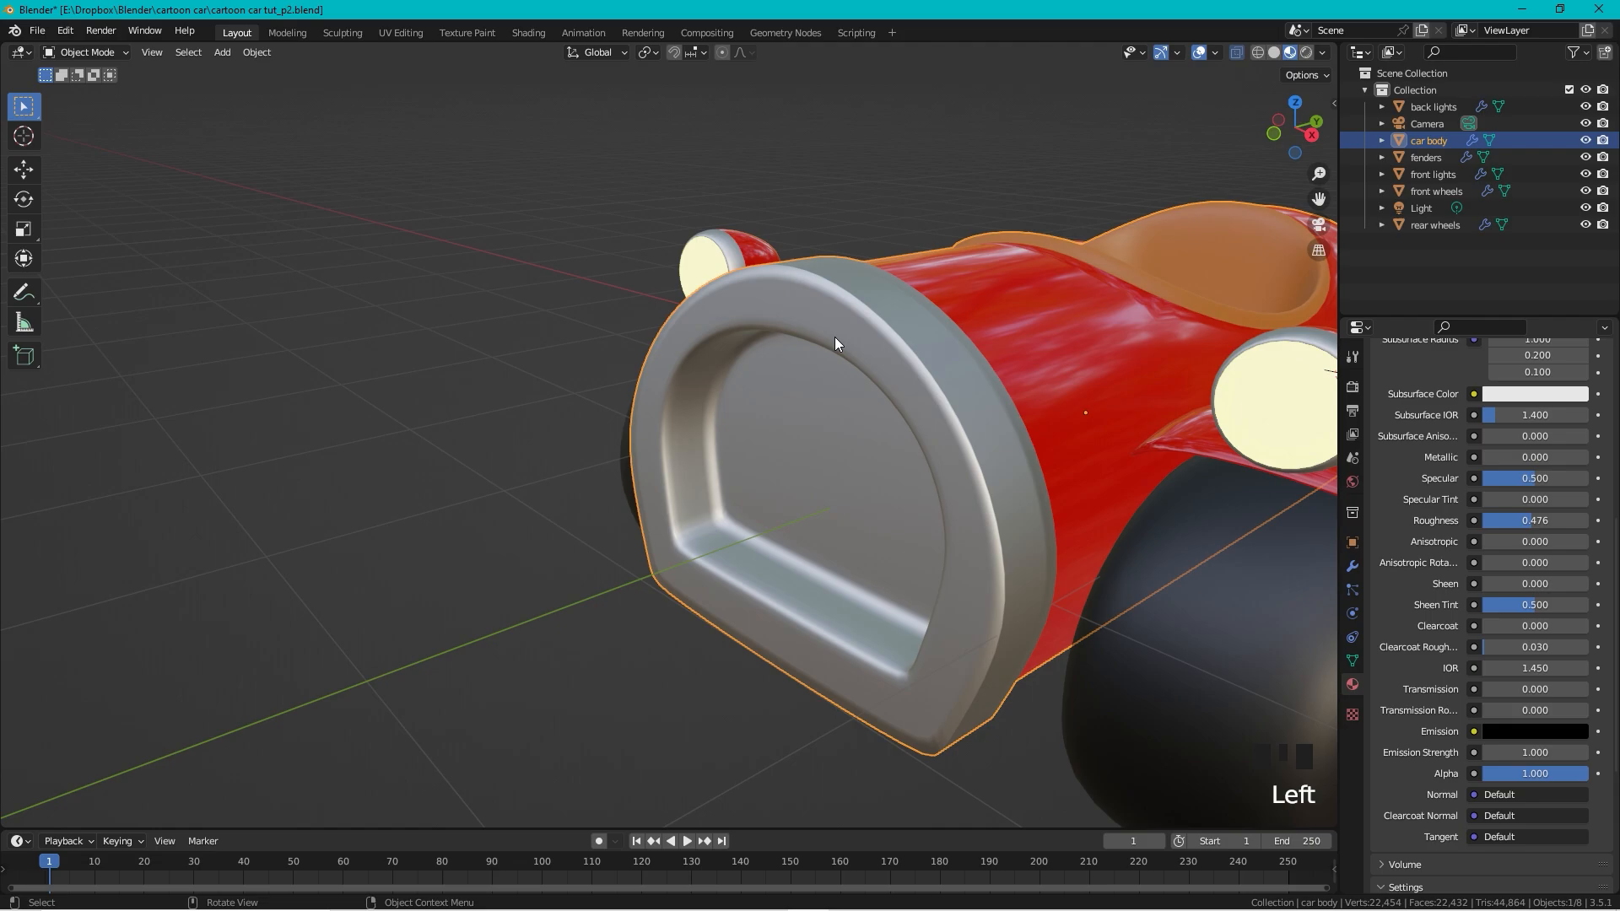
key(Tab)
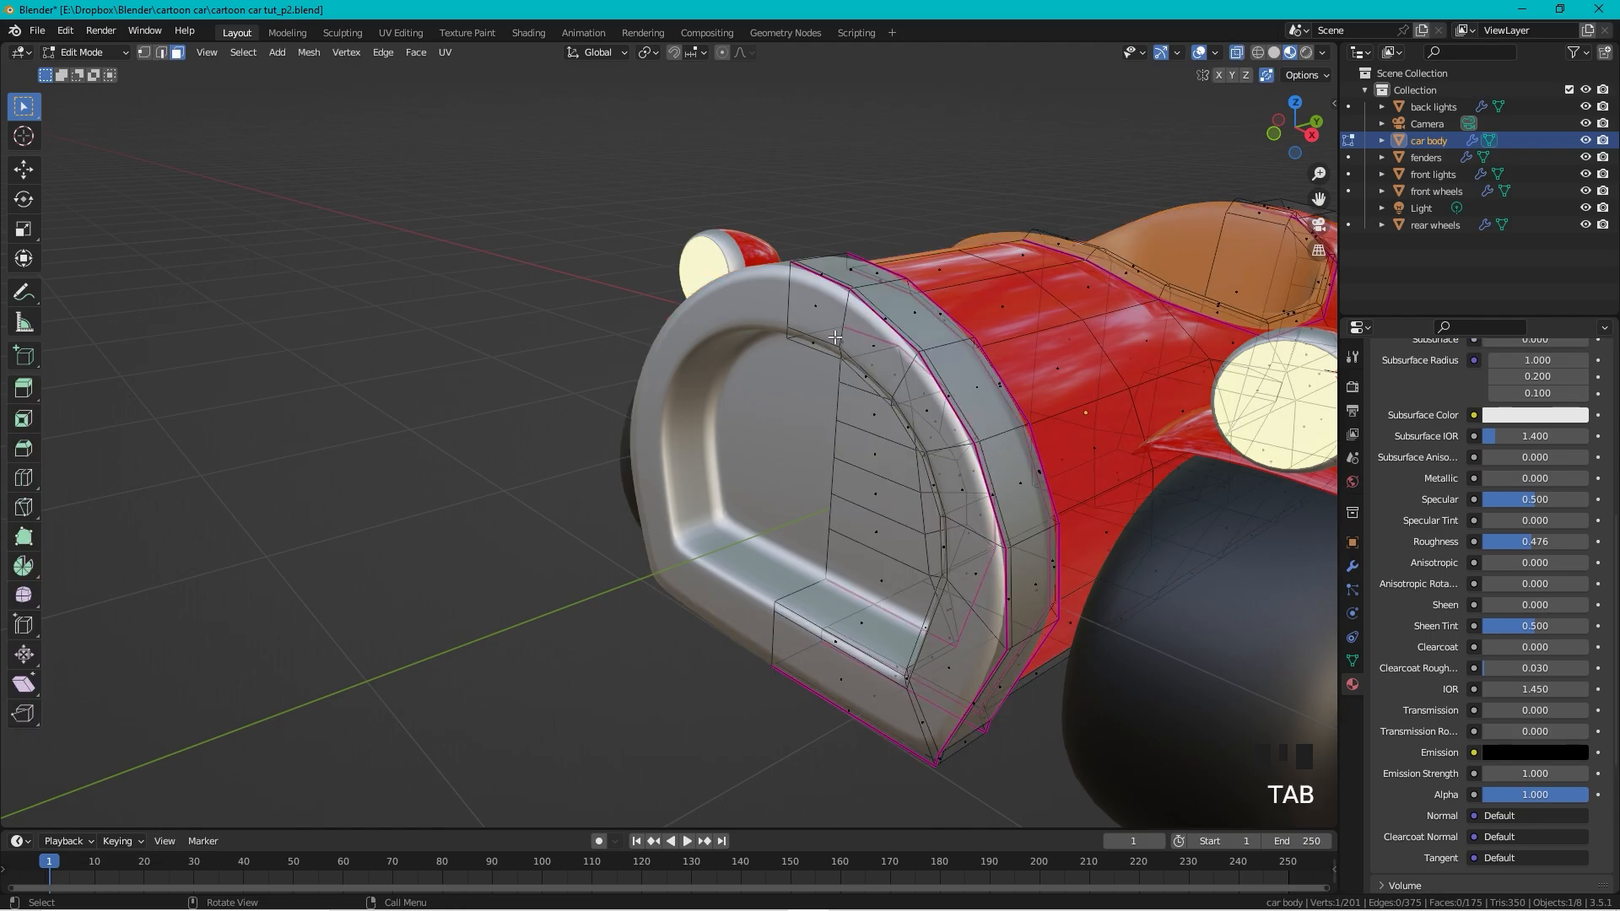
key(1)
click(786, 341)
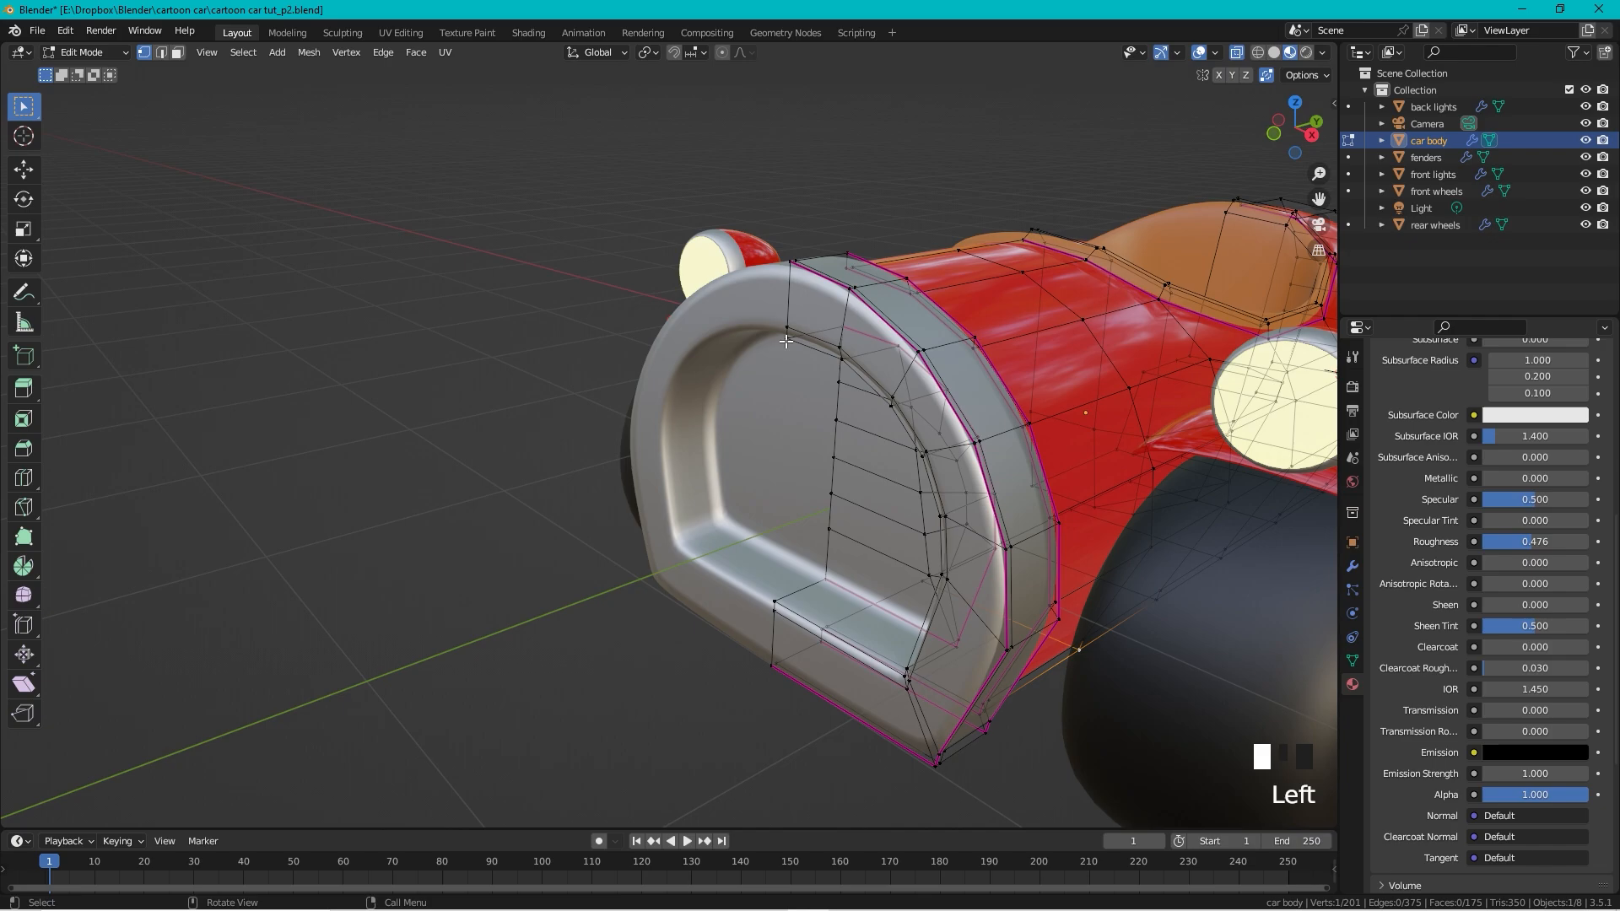
shift+click(774, 604)
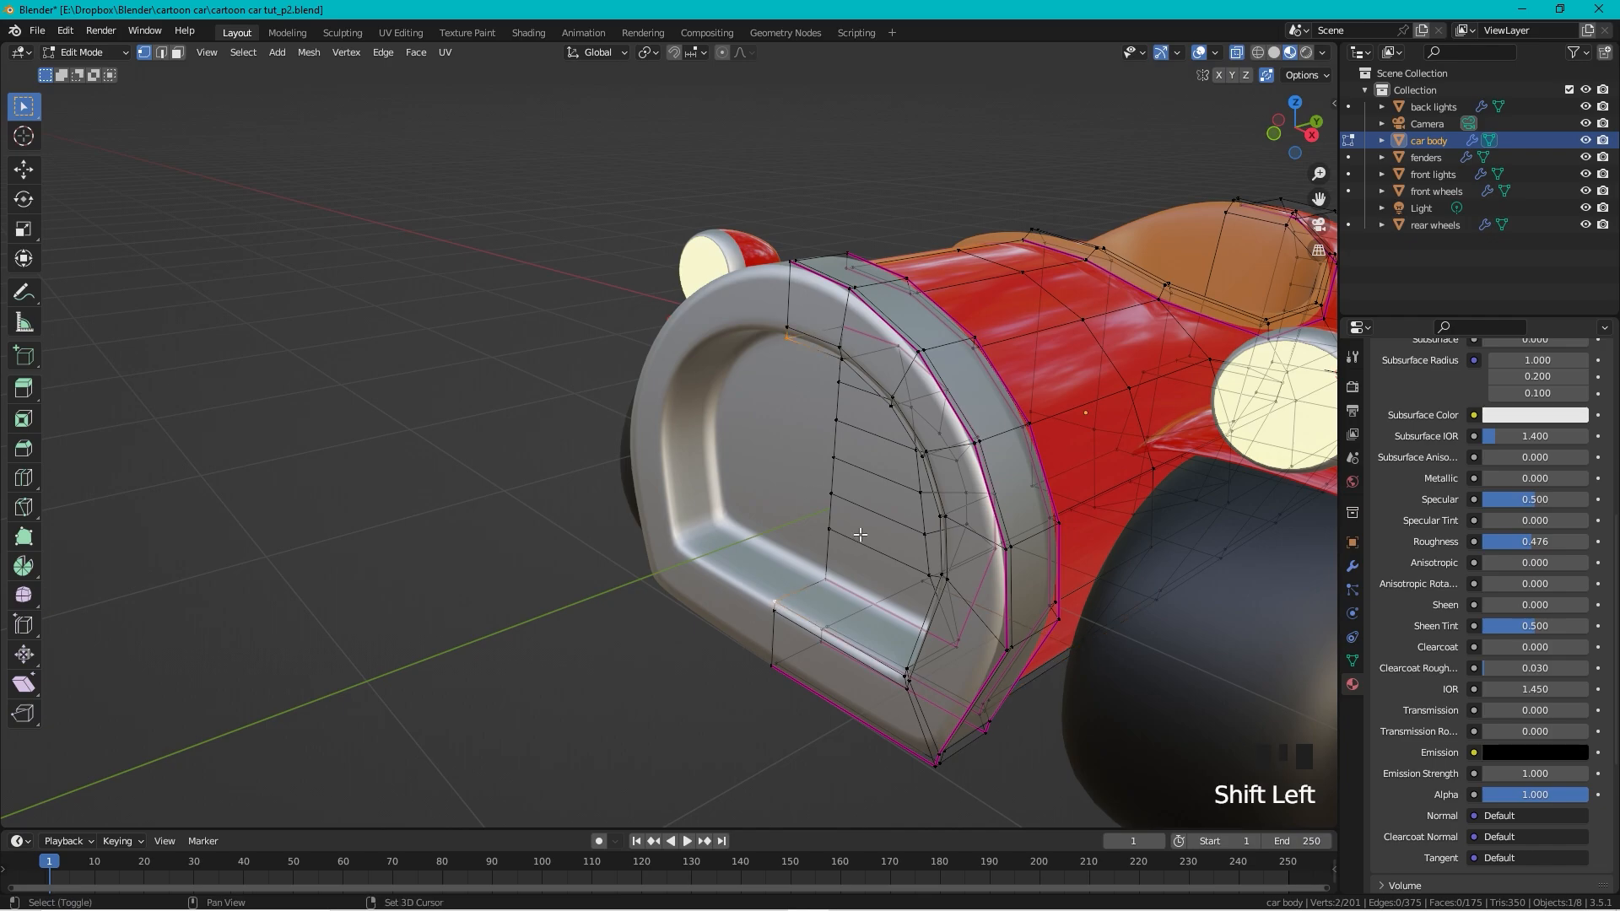
Step: Snap the 3D cursor to the selected vertices and return to Object Mode
key(shift+s)
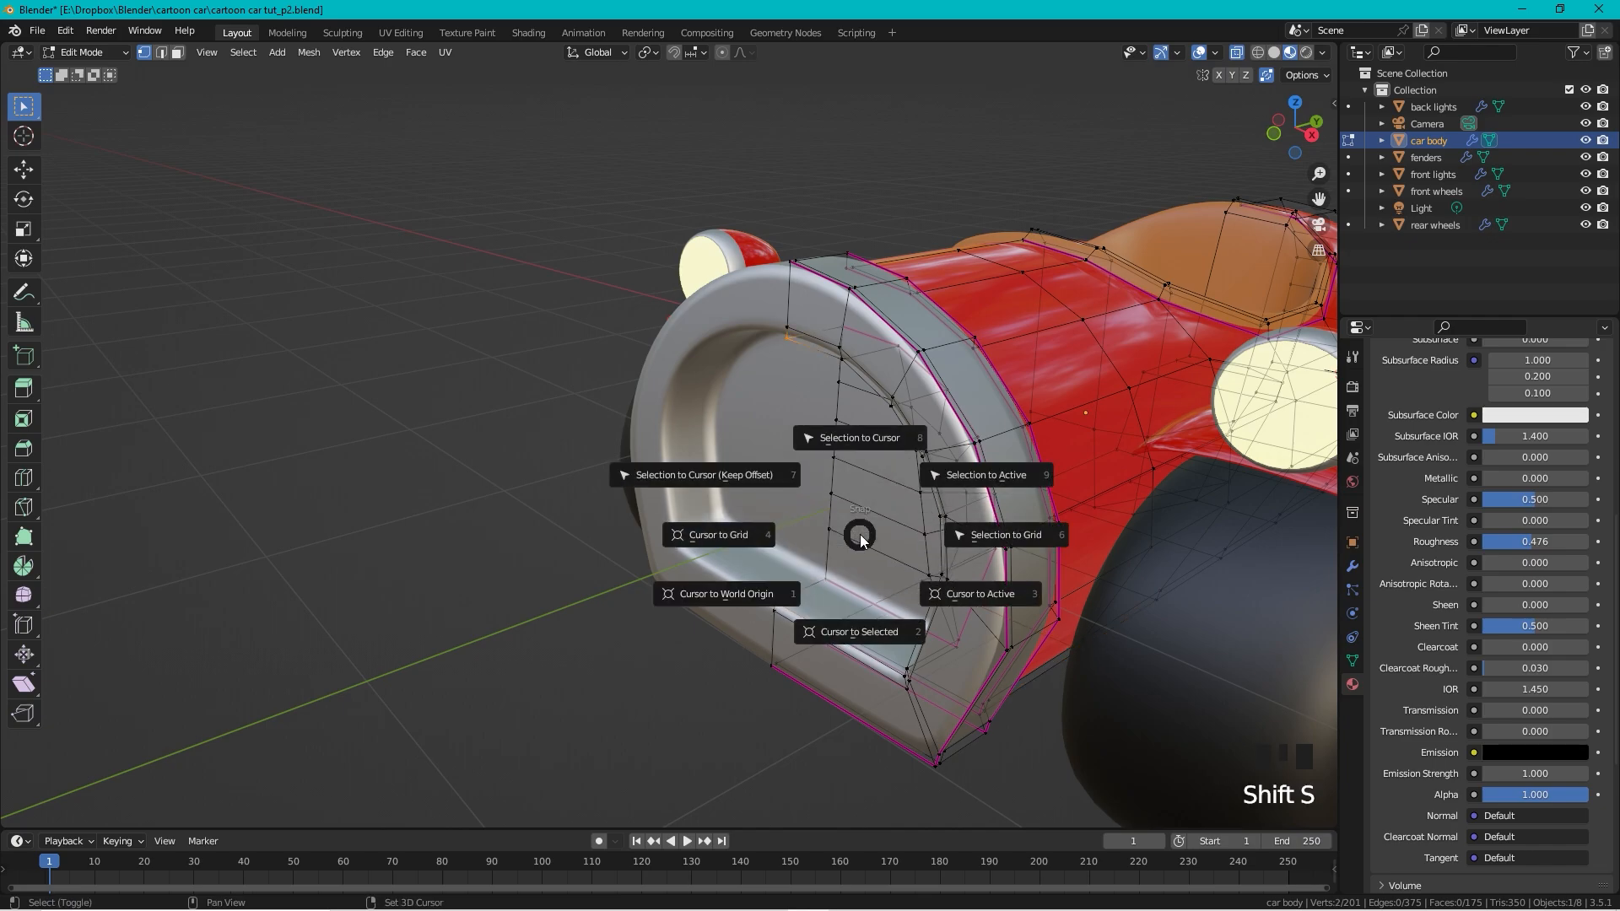
click(869, 625)
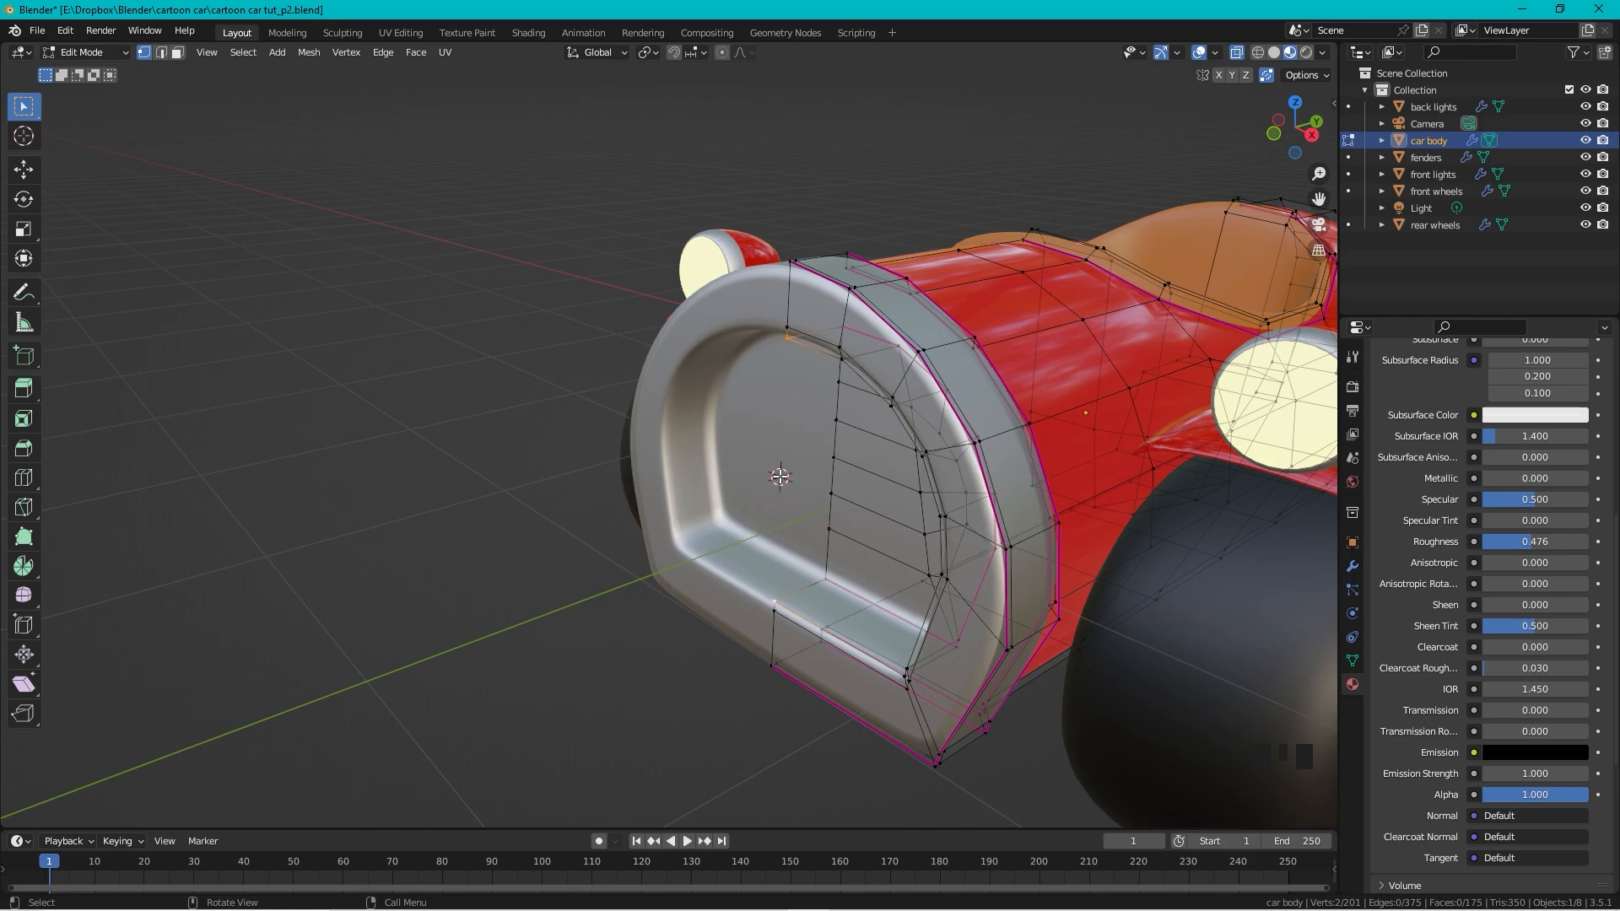
key(Tab)
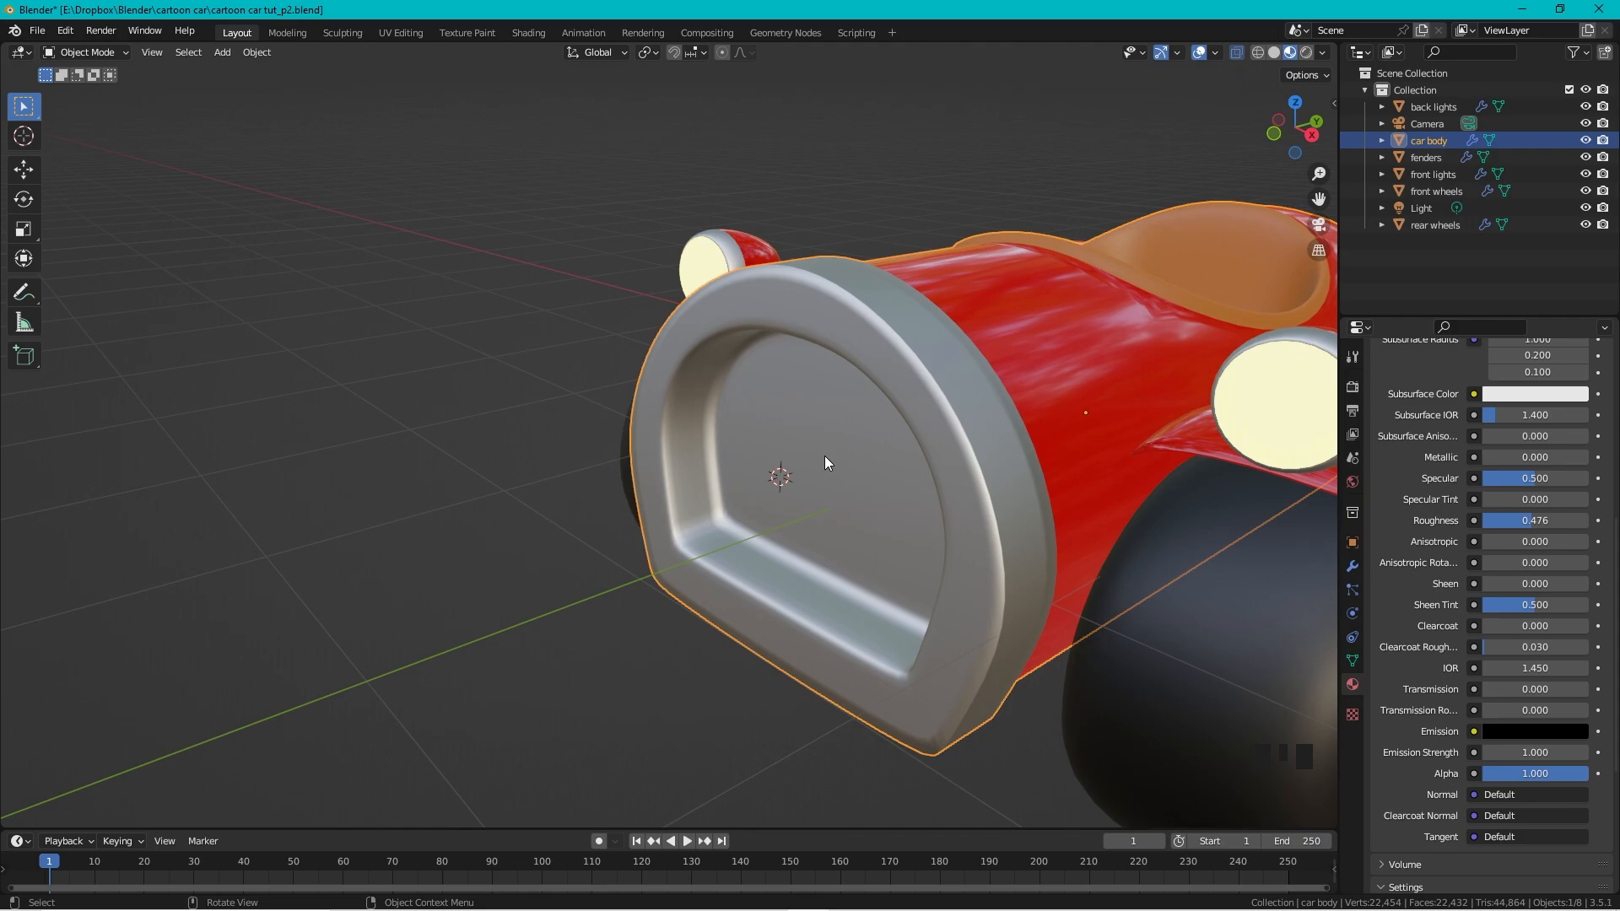
Step: Add a cube at the 3D cursor, shrink it, and stretch it vertically into a thin bar
key(shift+a)
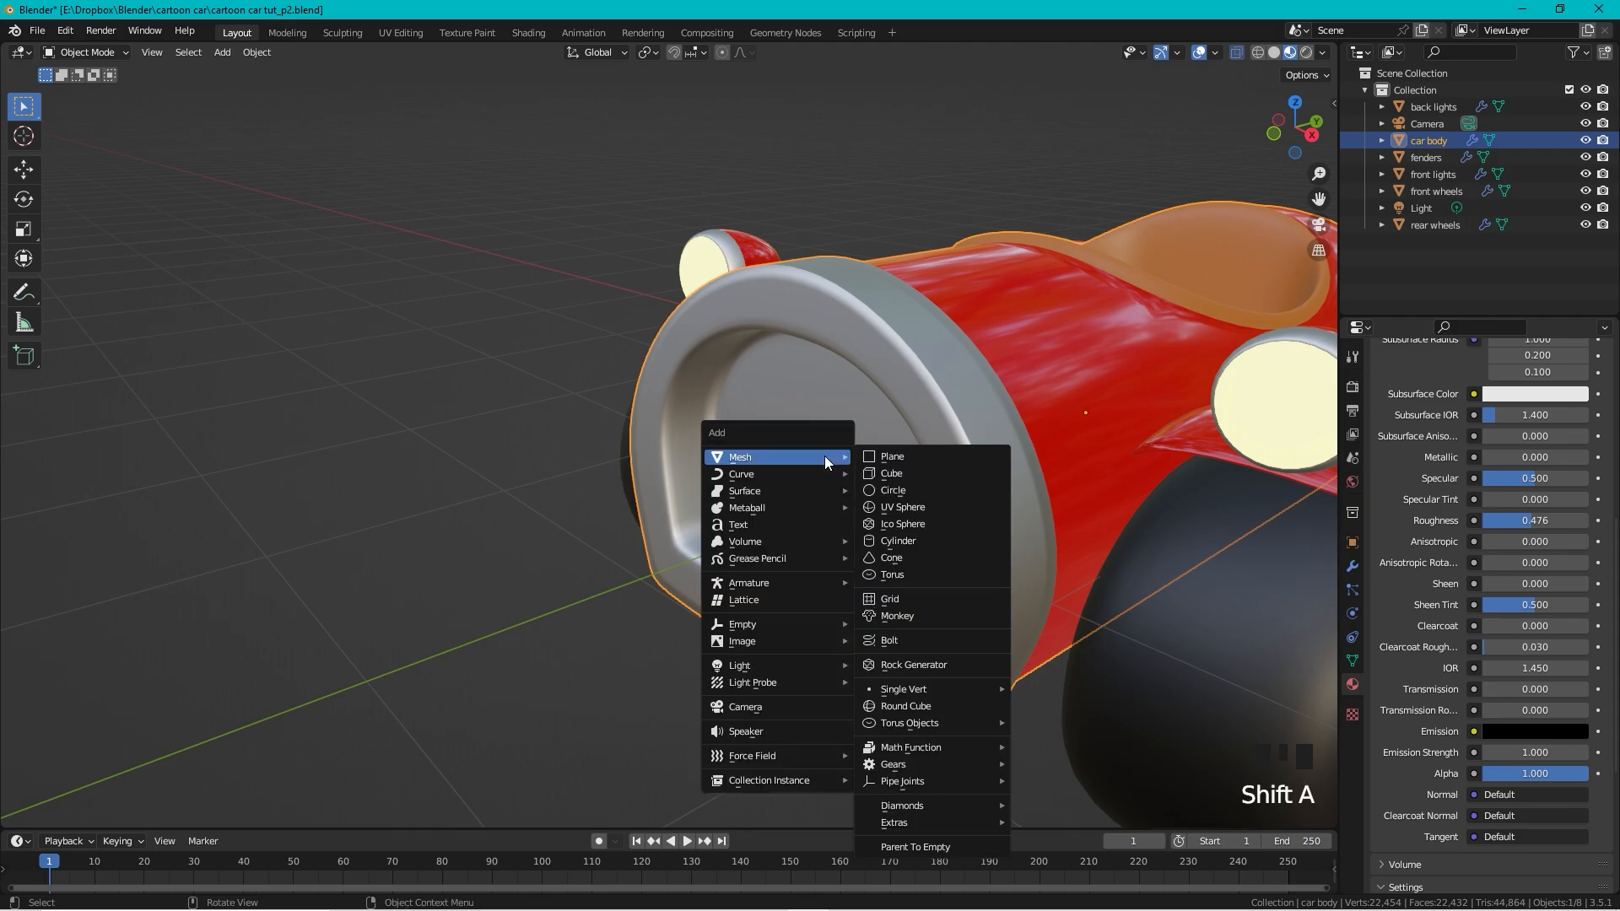
click(894, 473)
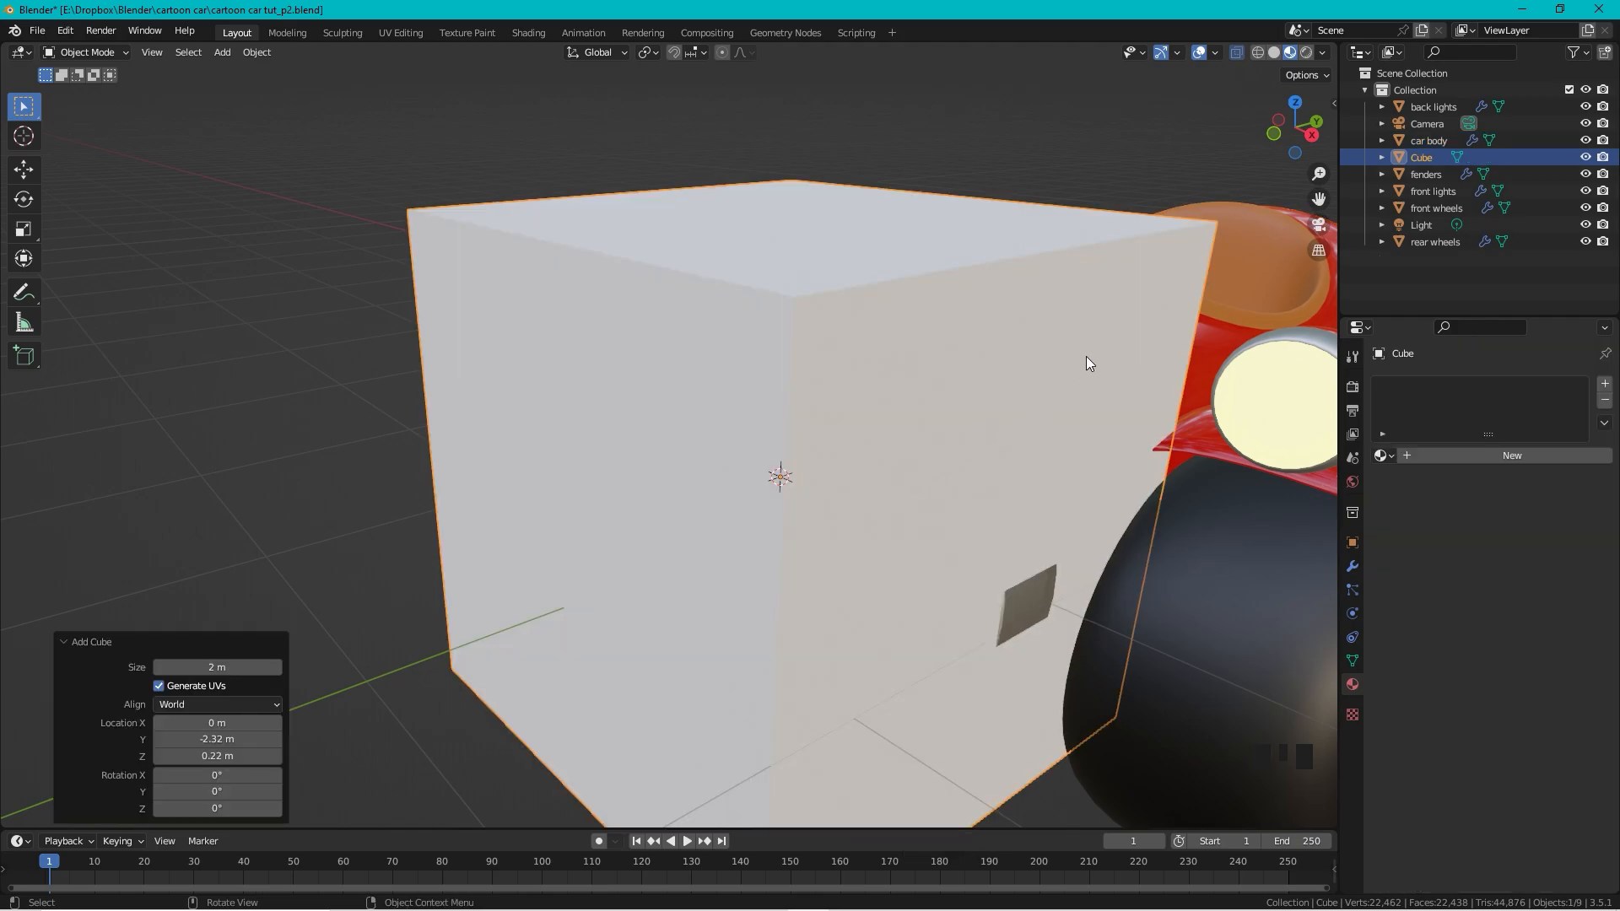
key(s)
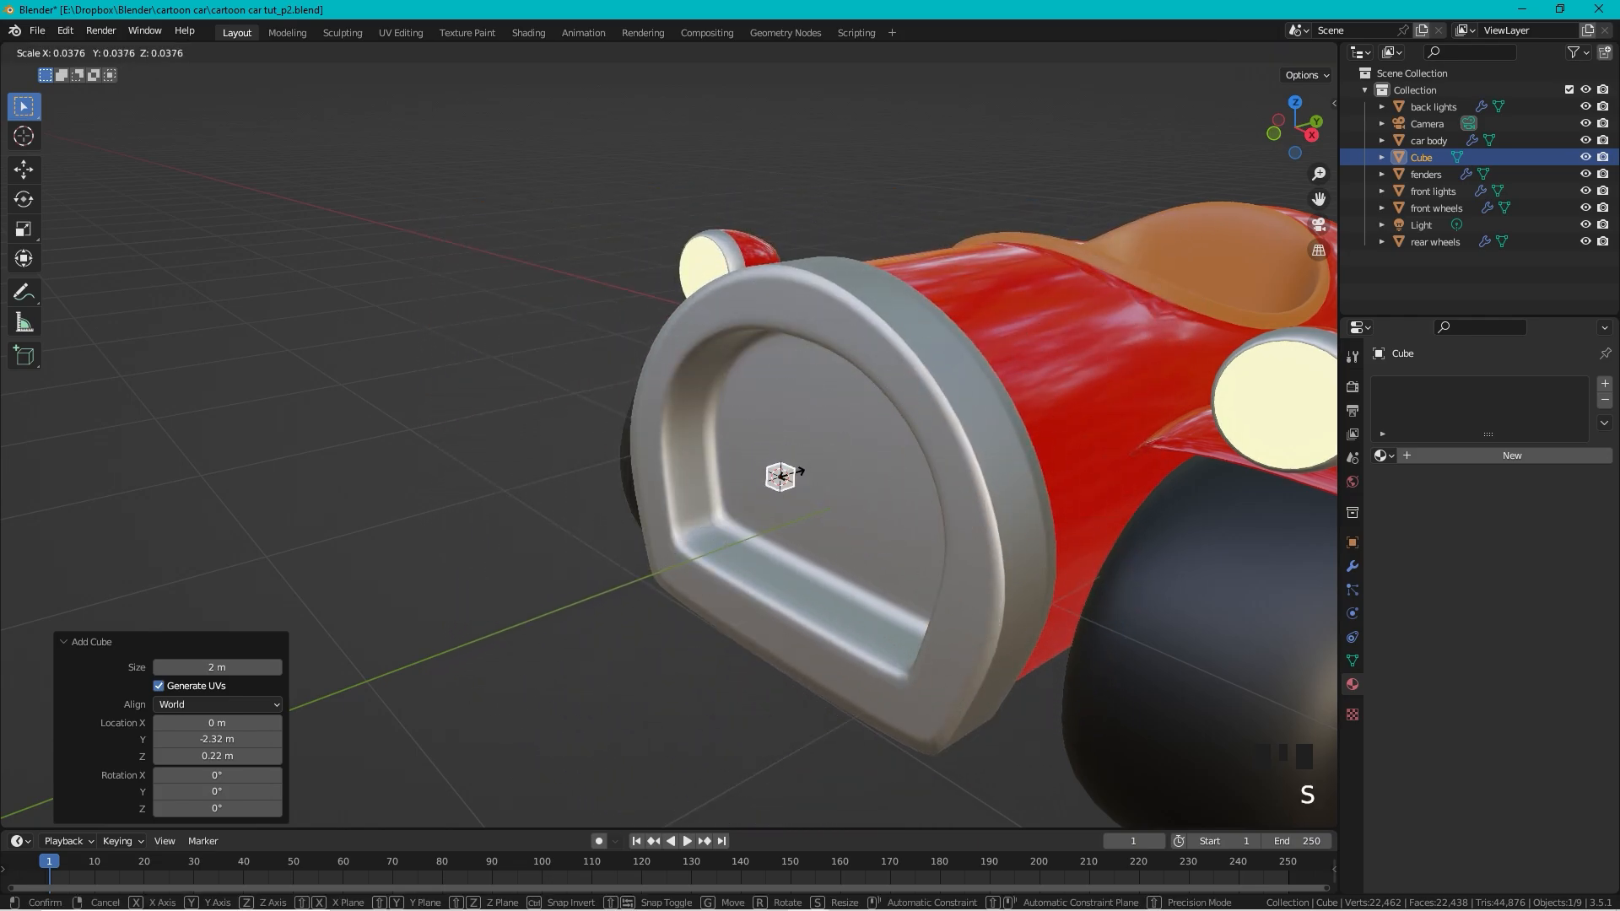
click(794, 467)
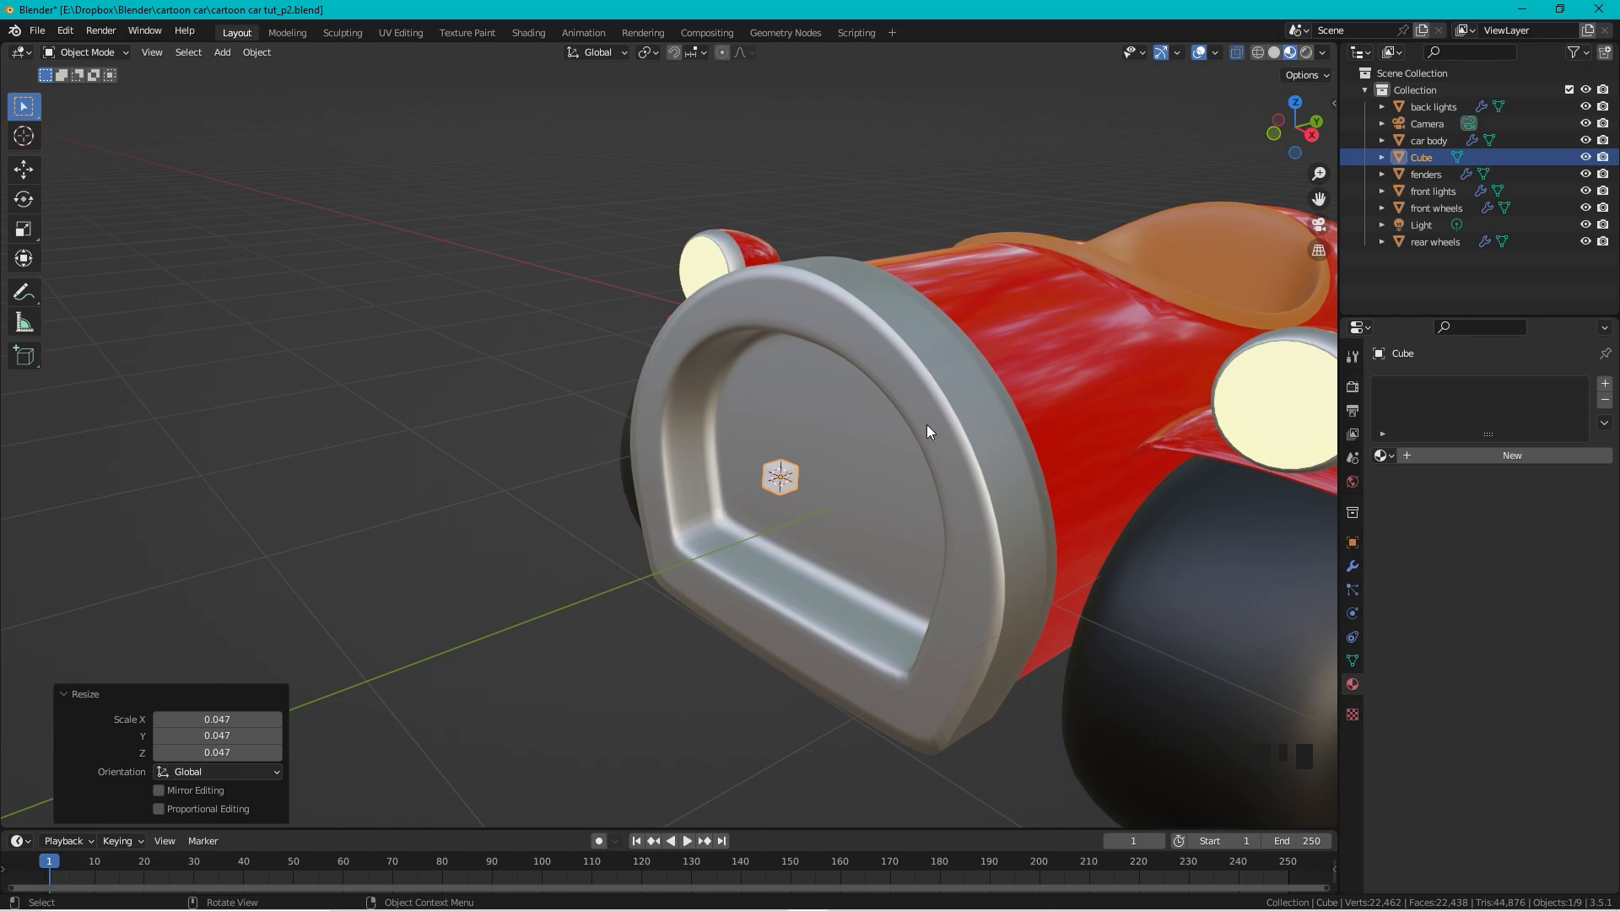
key(s)
key(z)
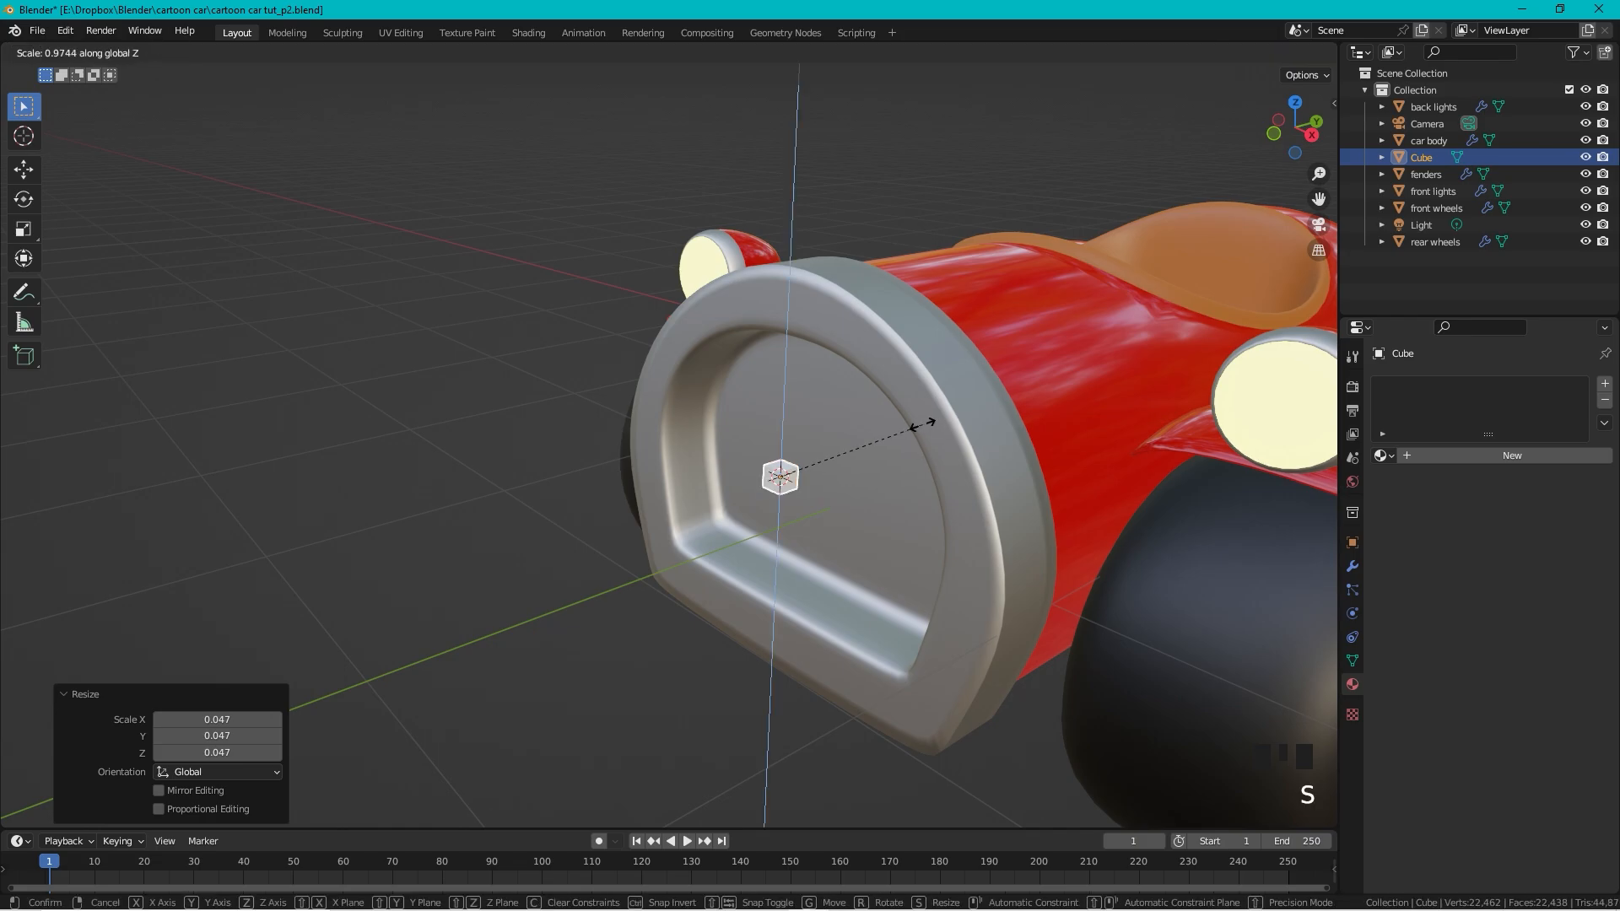
click(346, 166)
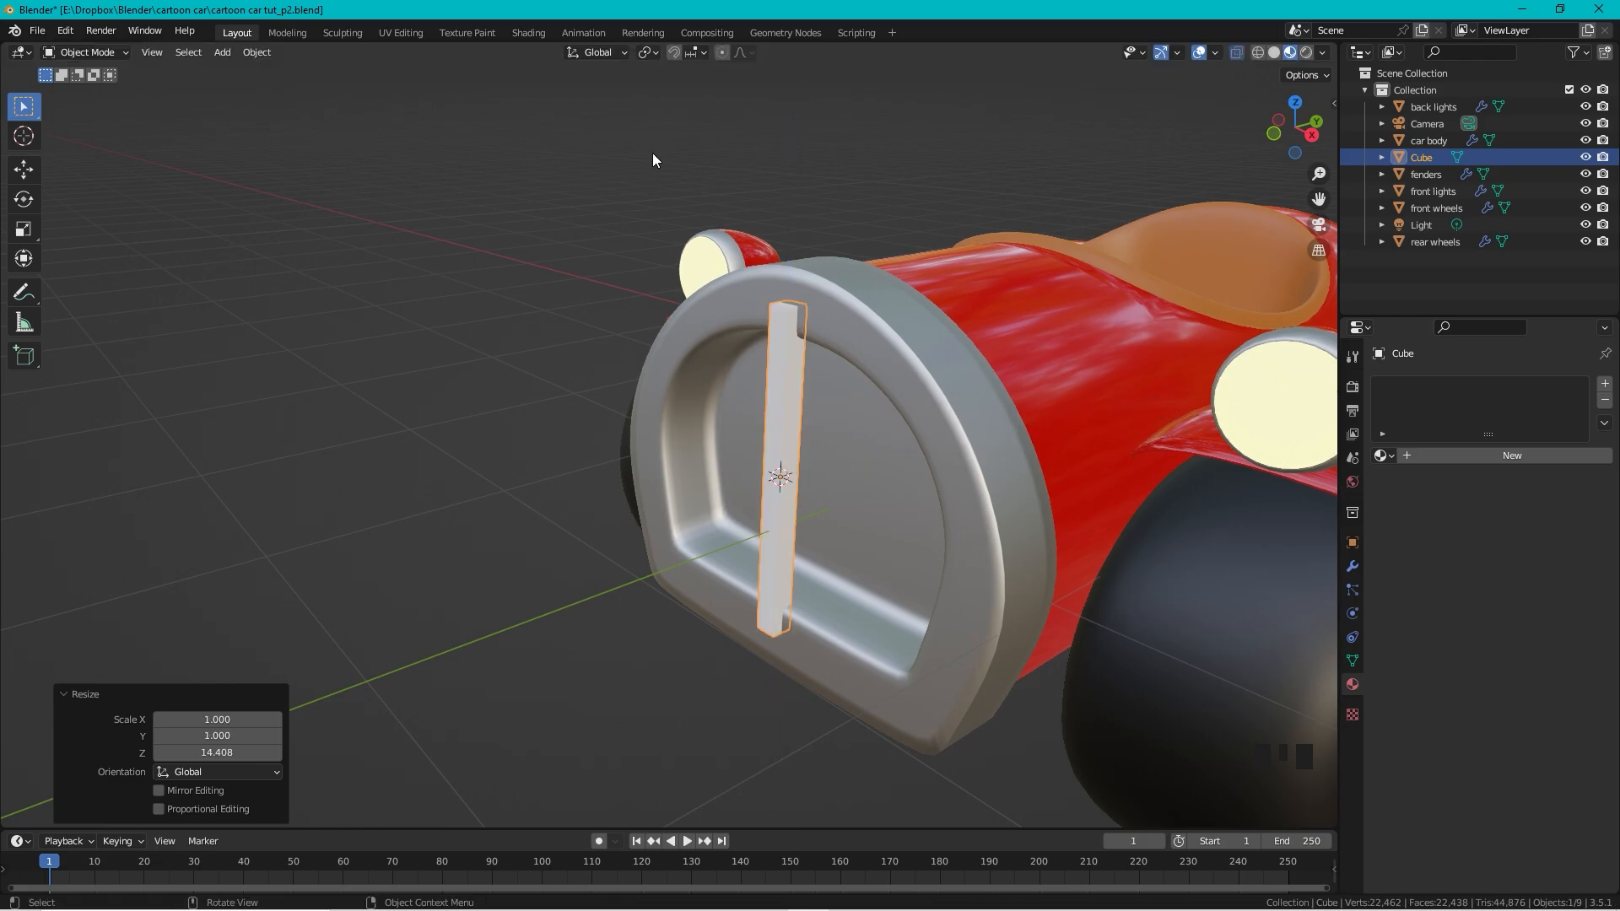
Step: Push the bar forward along Y, then undo that move after checking from the front
key(g)
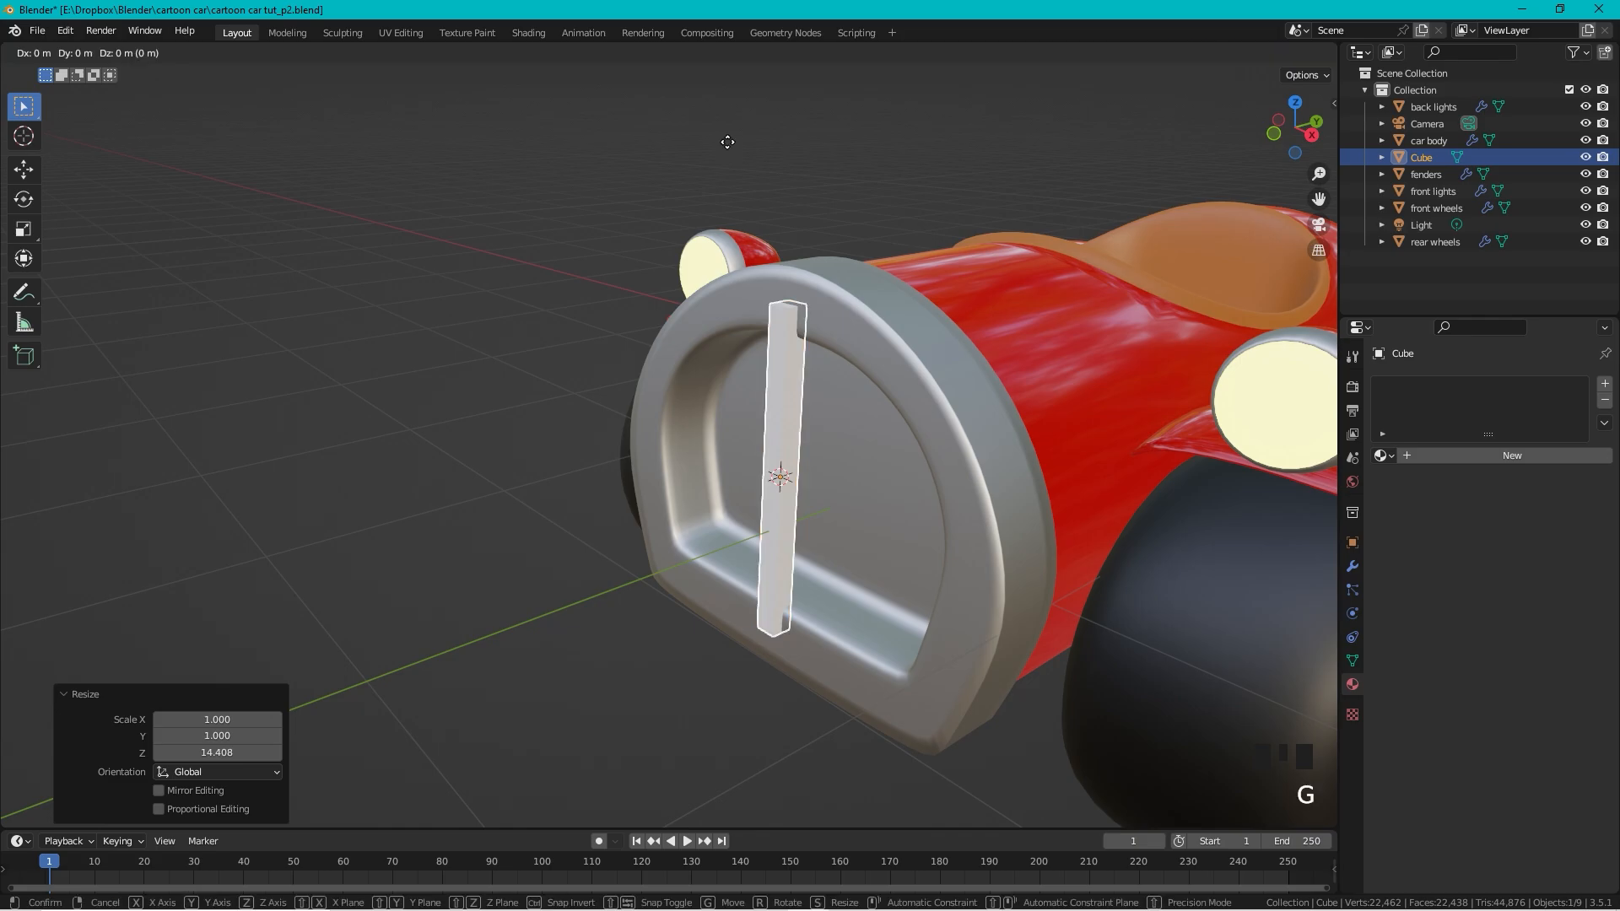
key(y)
click(759, 141)
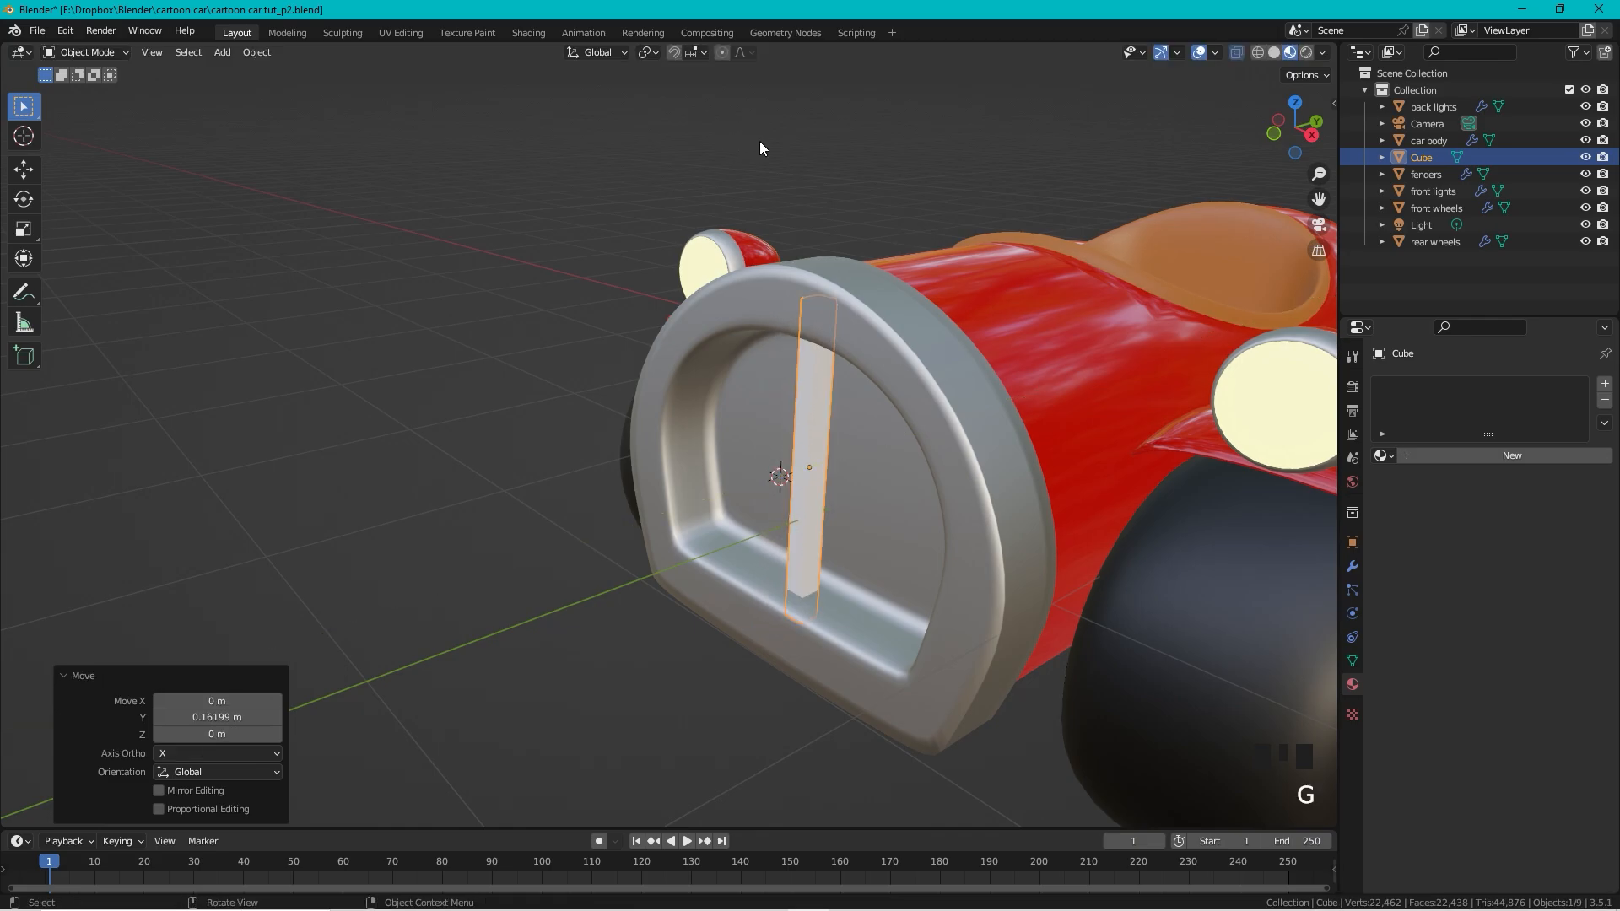
scroll(776, 201, down, 2)
middle_drag(777, 201, 963, 226)
scroll(953, 257, up, 2)
scroll(897, 292, up, 2)
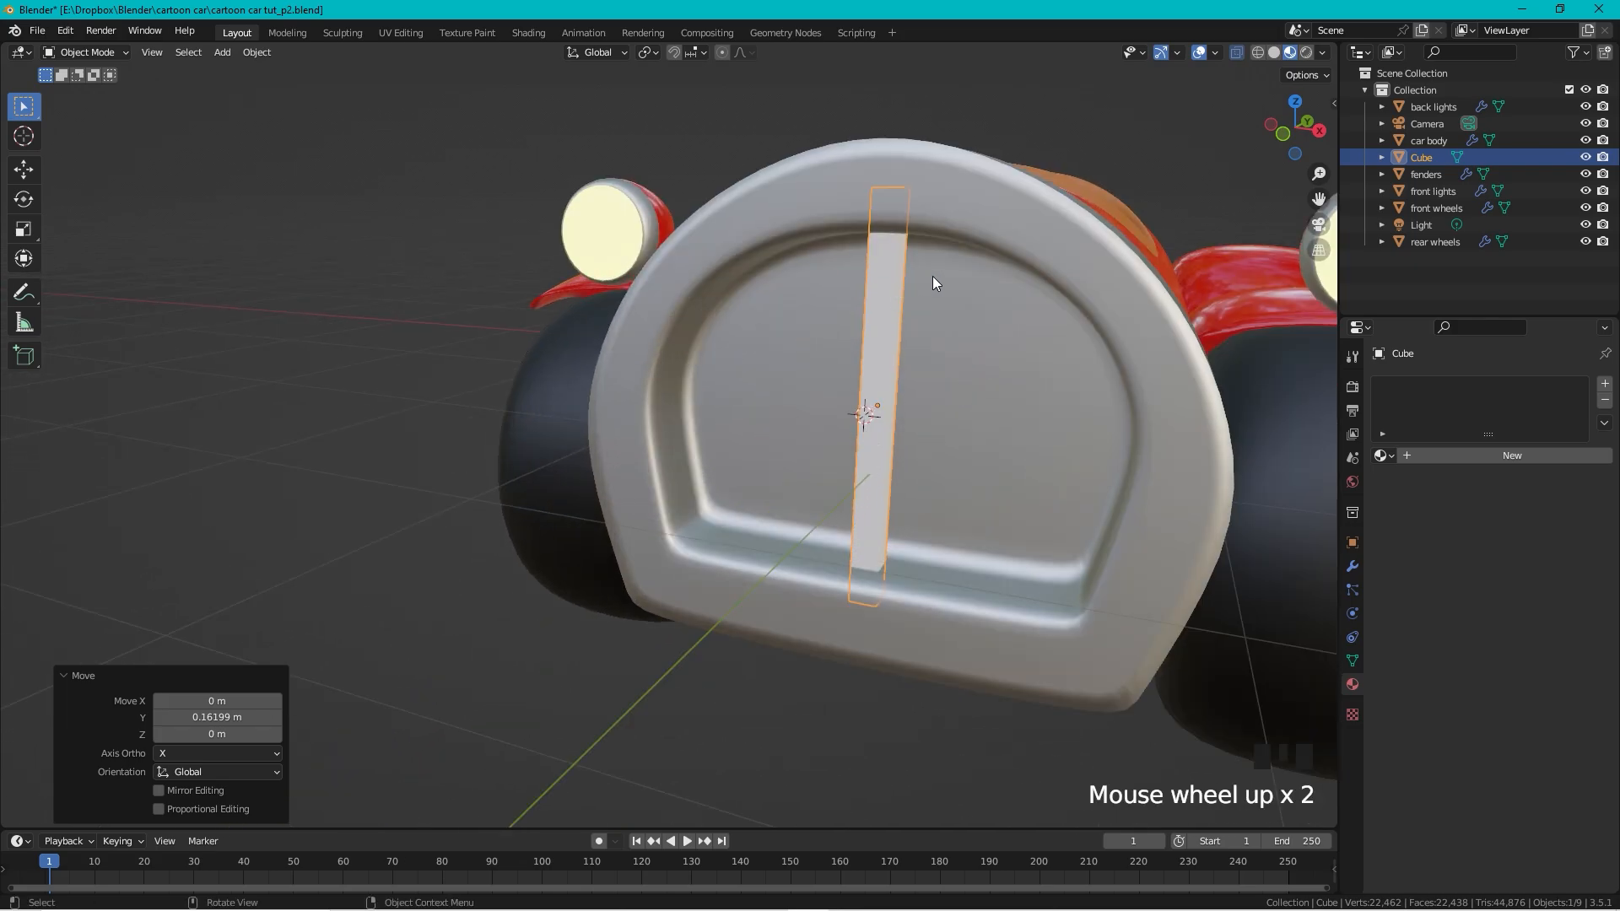
key(s)
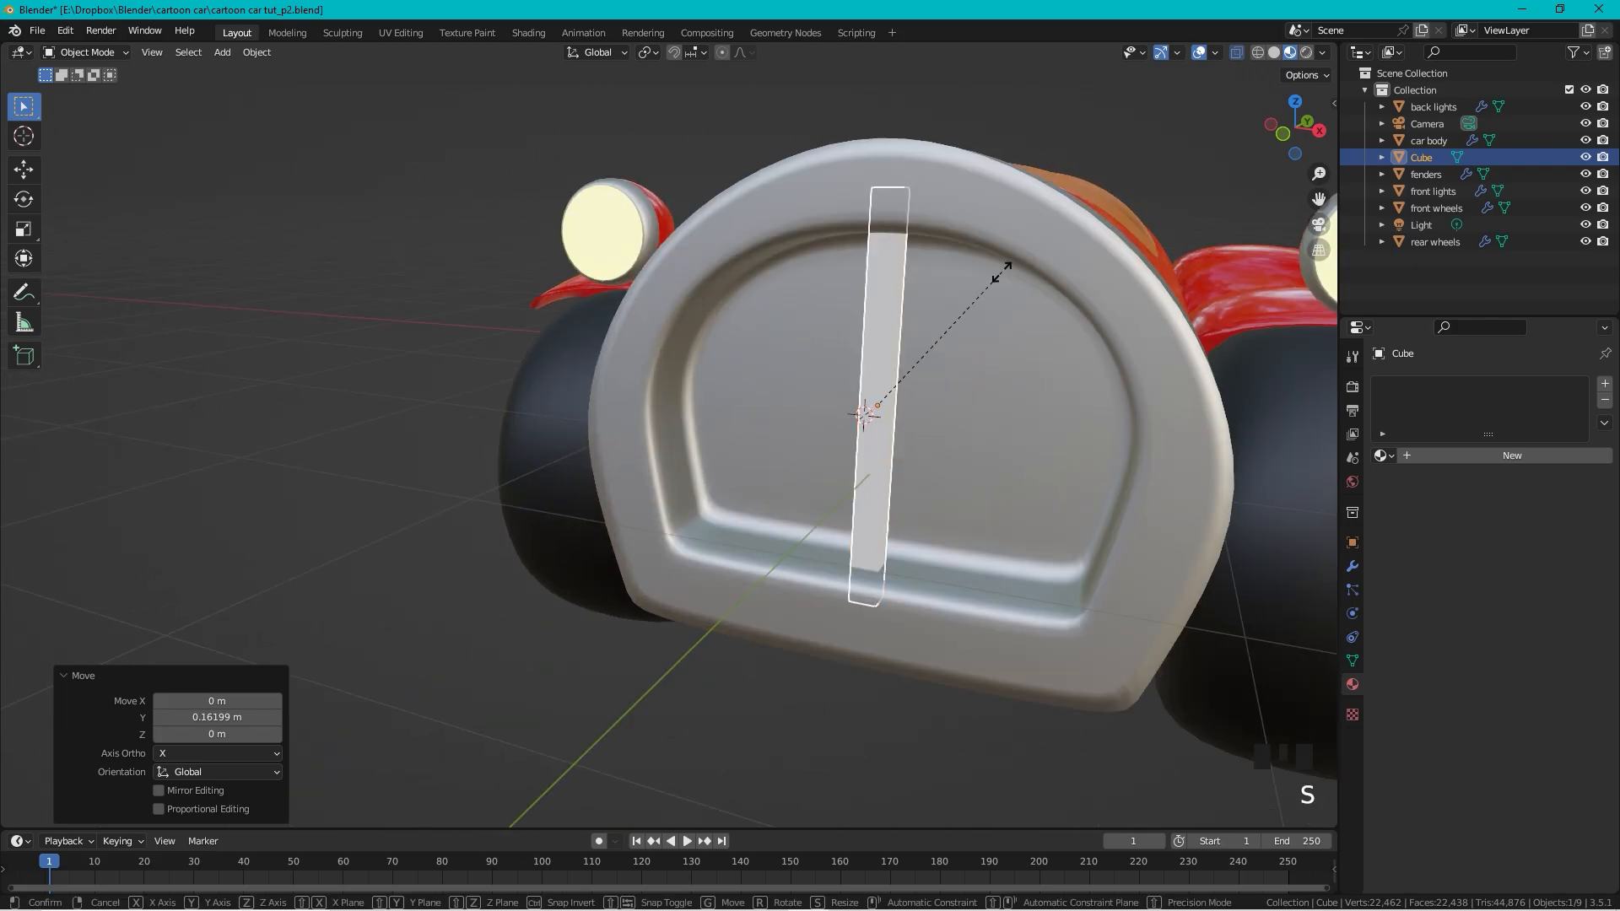
key(Escape)
key(ctrl+z)
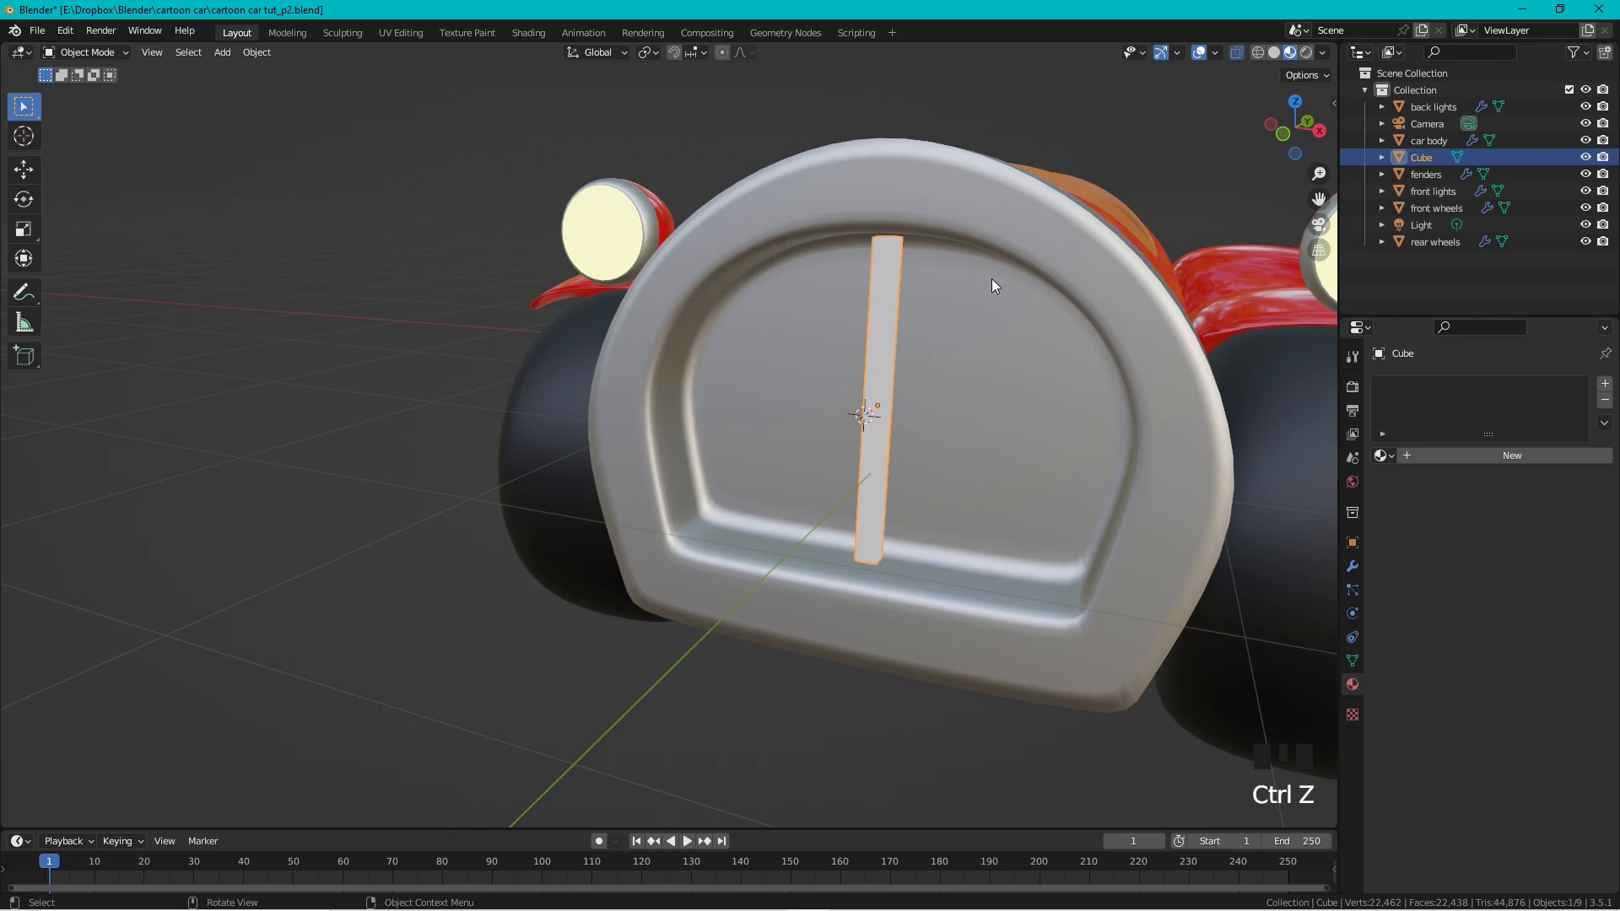
Step: Scale the bar 1.232 on Z to span the grille and move it 0.16936 m along X
key(s)
key(z)
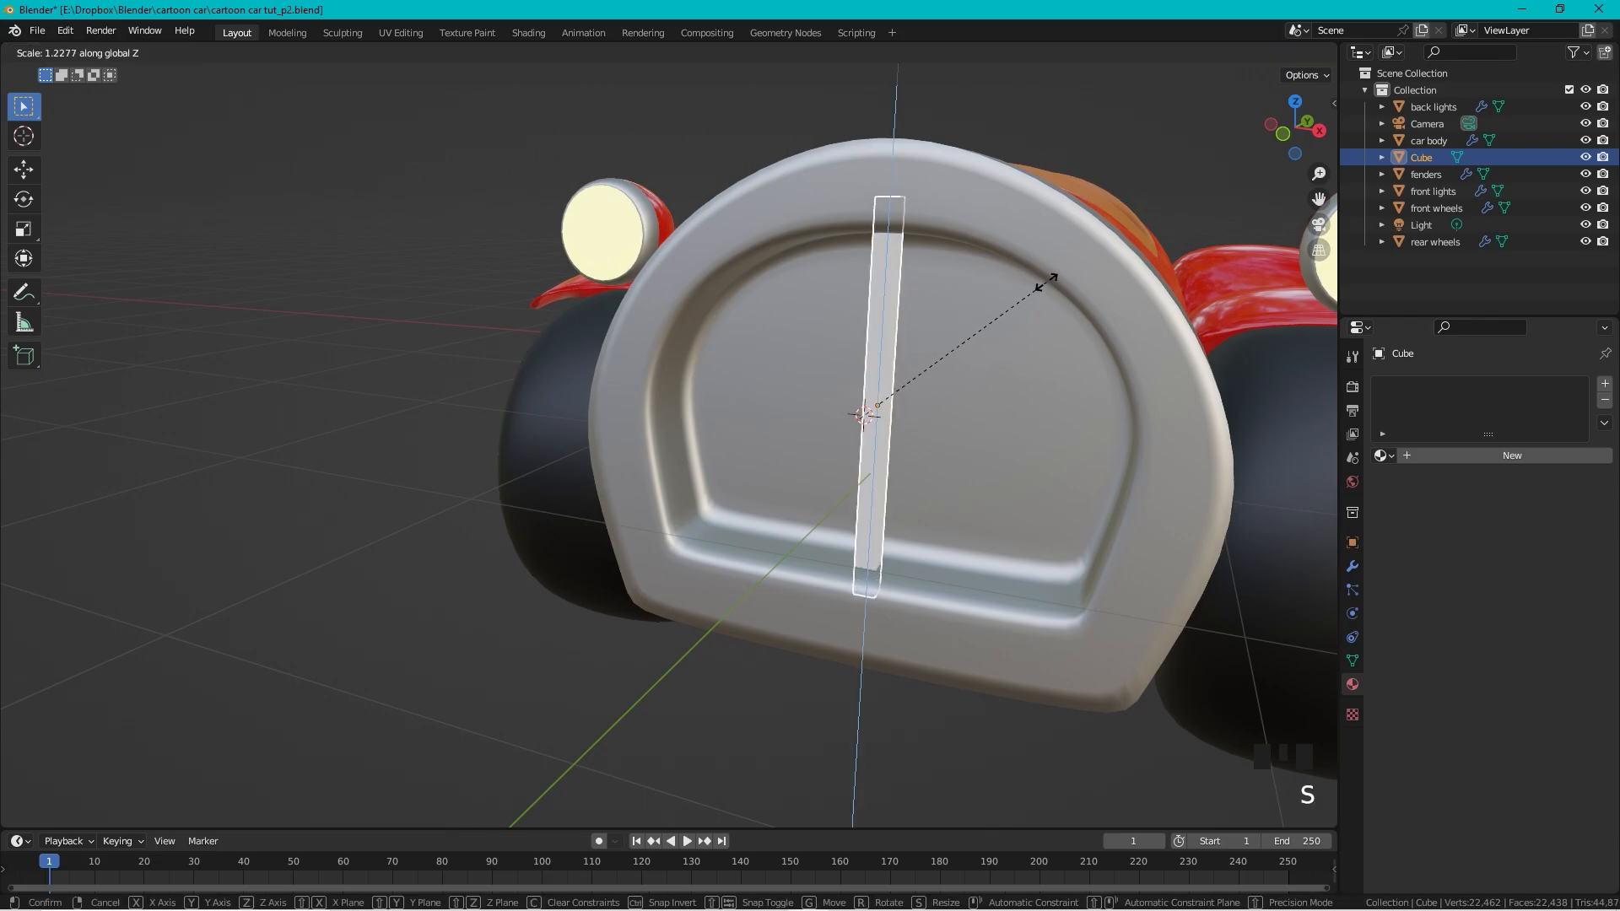
click(1048, 289)
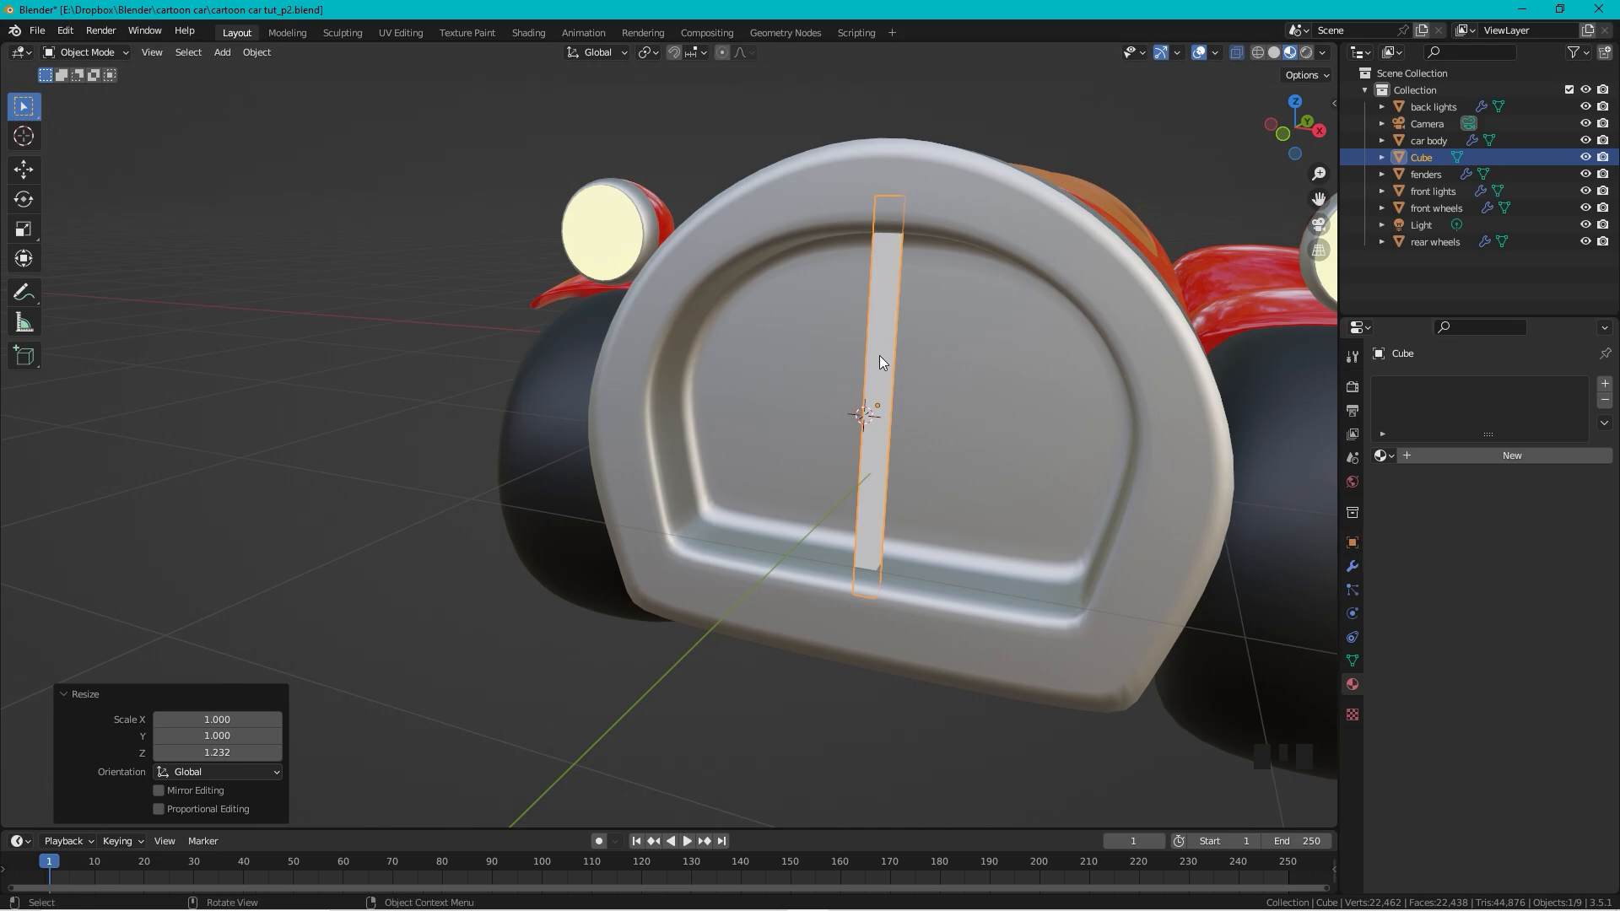
key(g)
key(x)
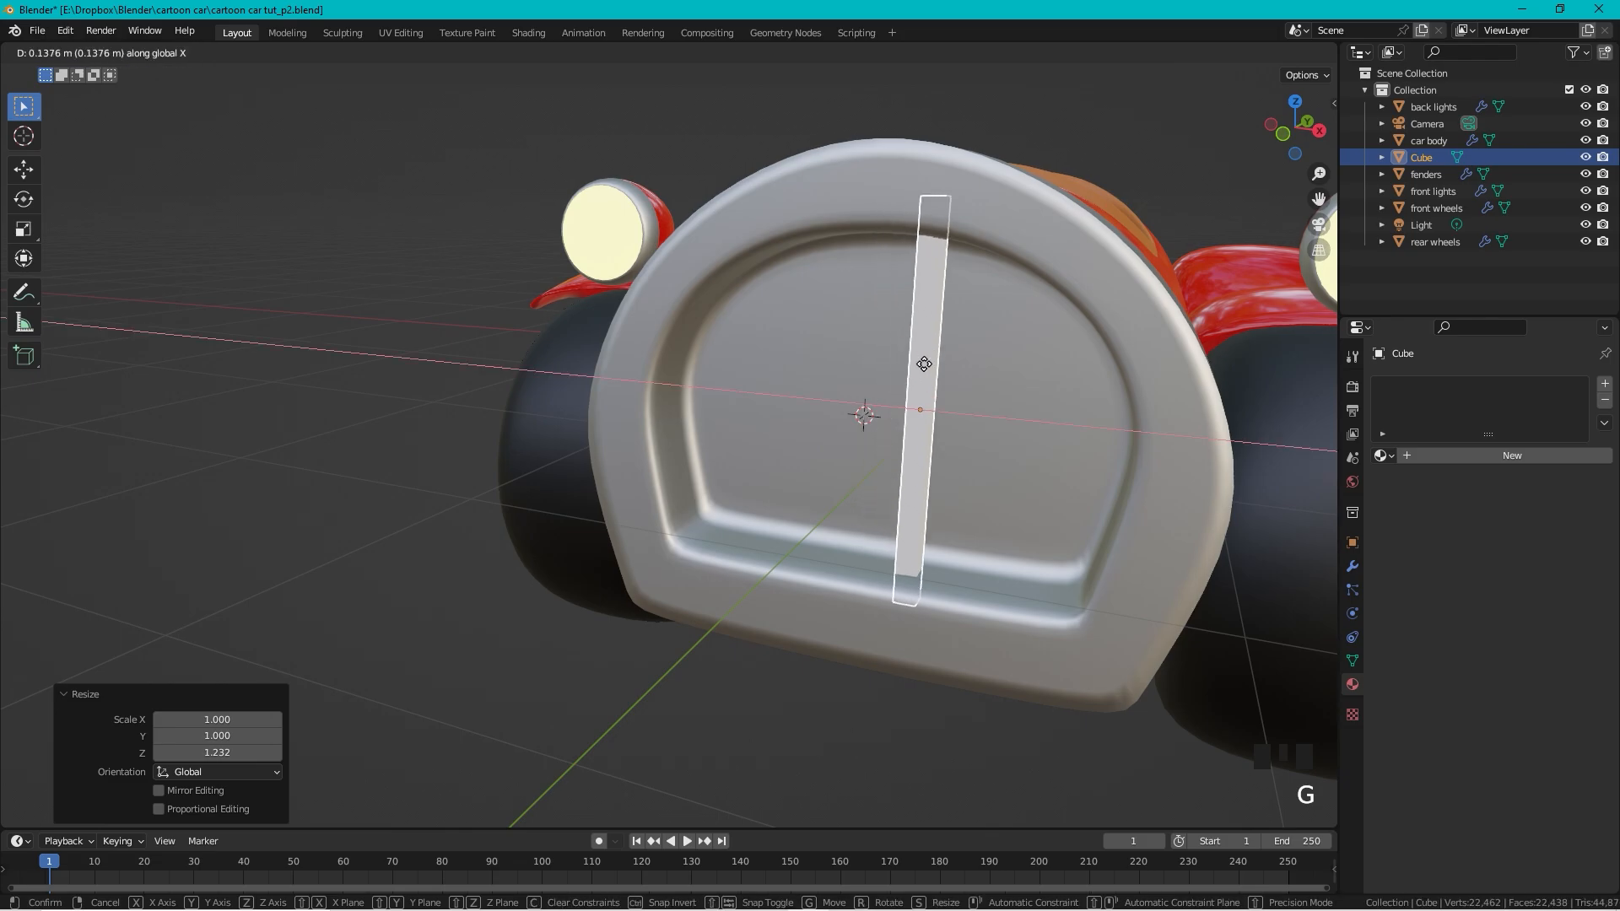
click(932, 371)
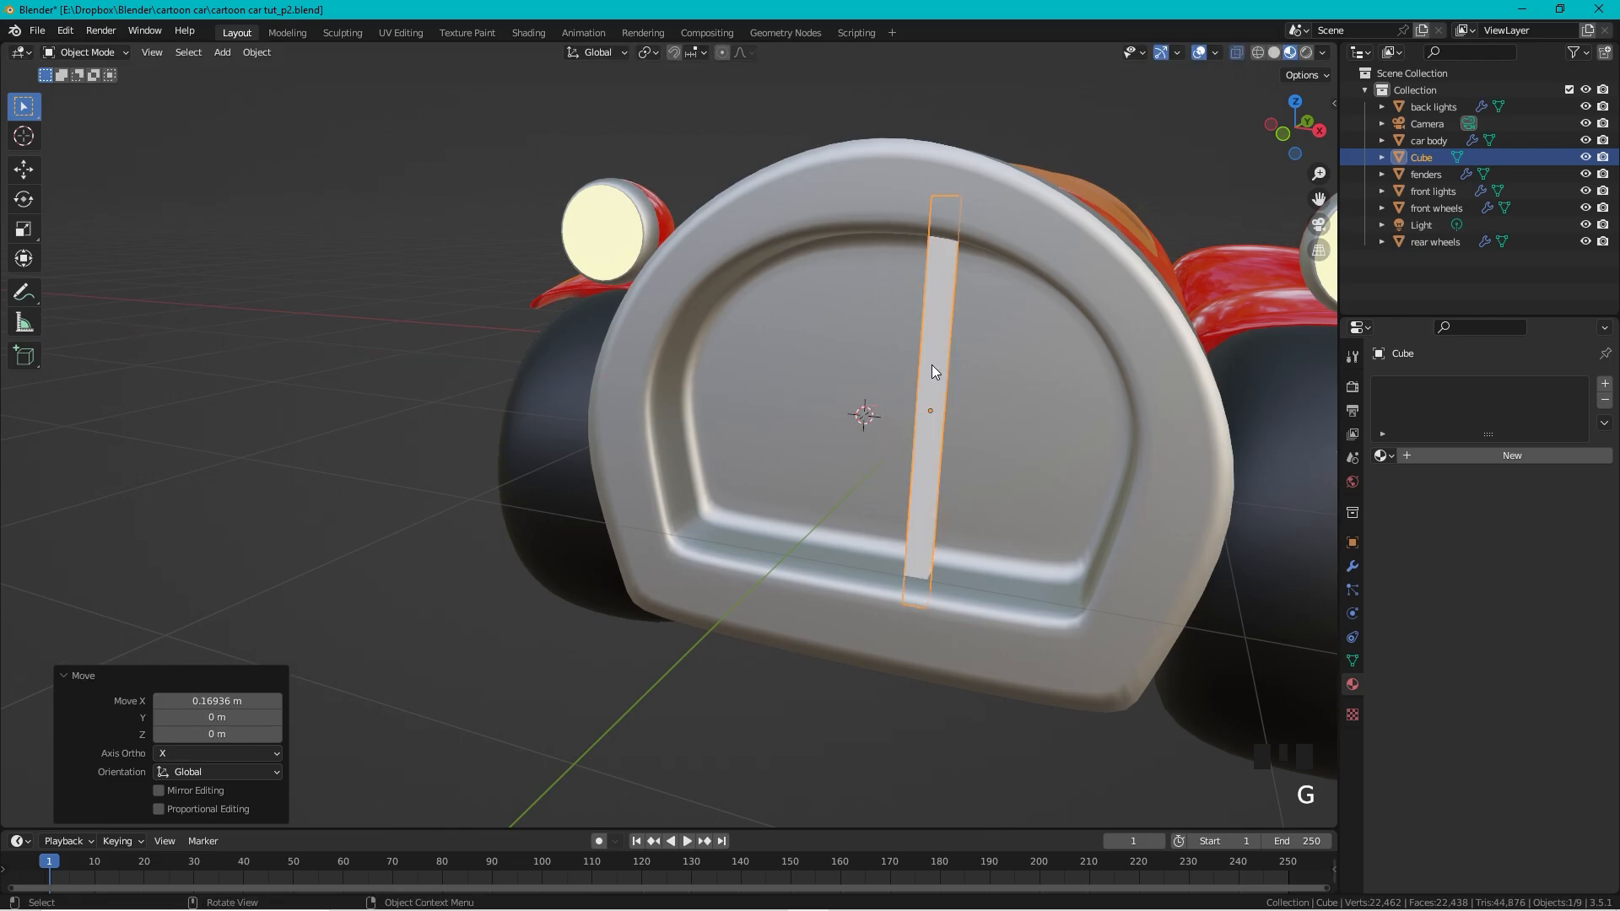
Step: Add a Mirror modifier using car body as mirror object, then add an Array modifier
click(1354, 566)
click(1425, 385)
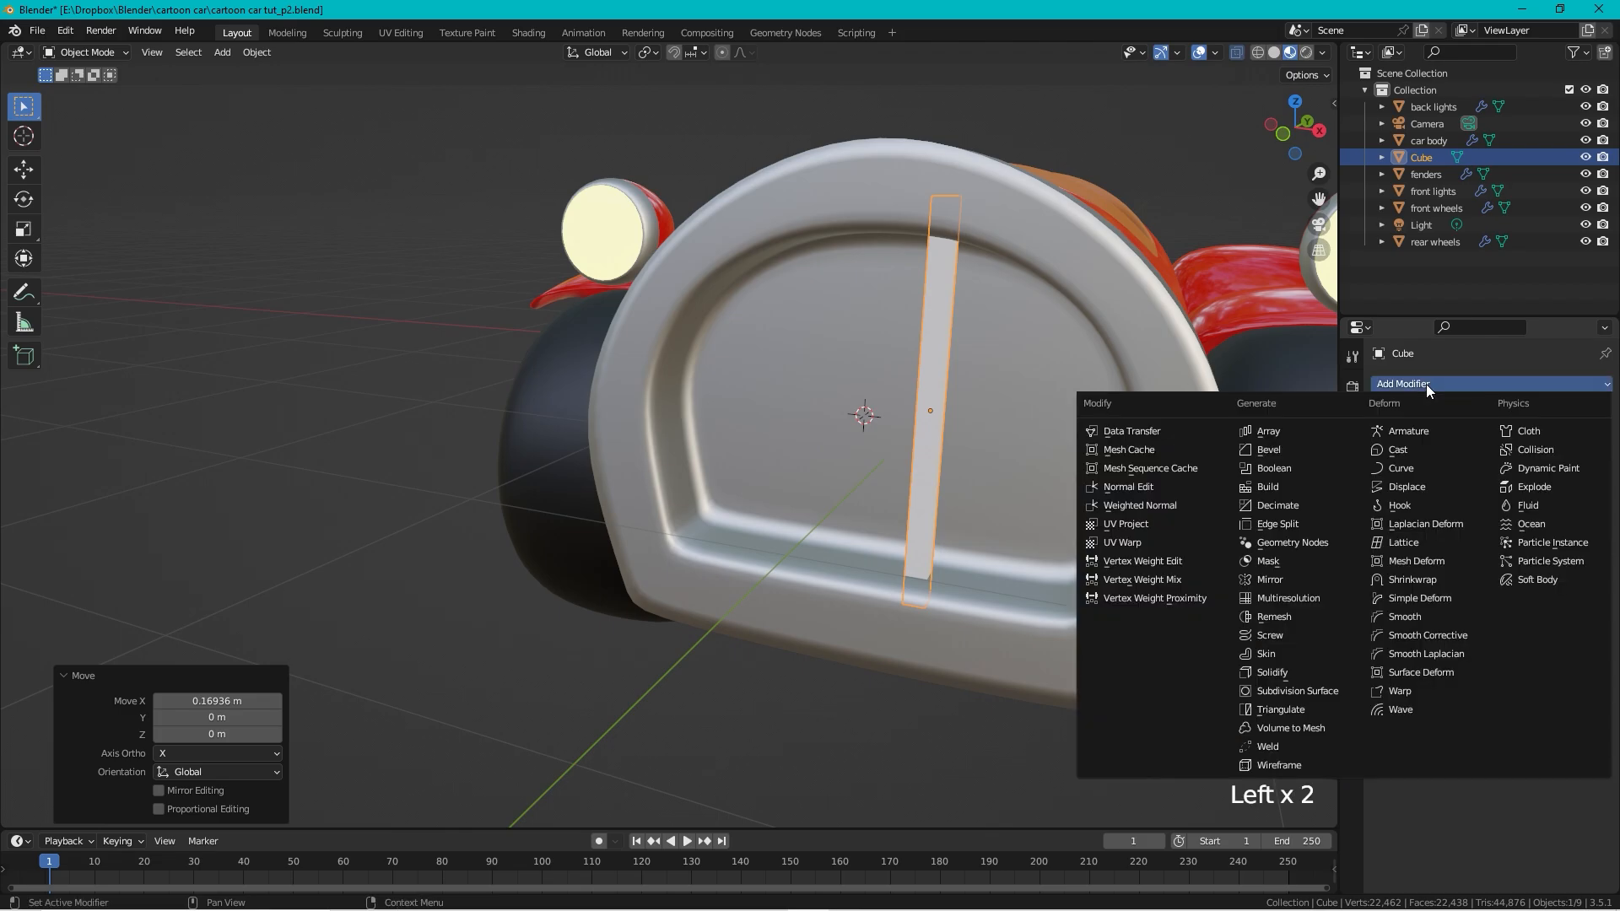
click(1284, 579)
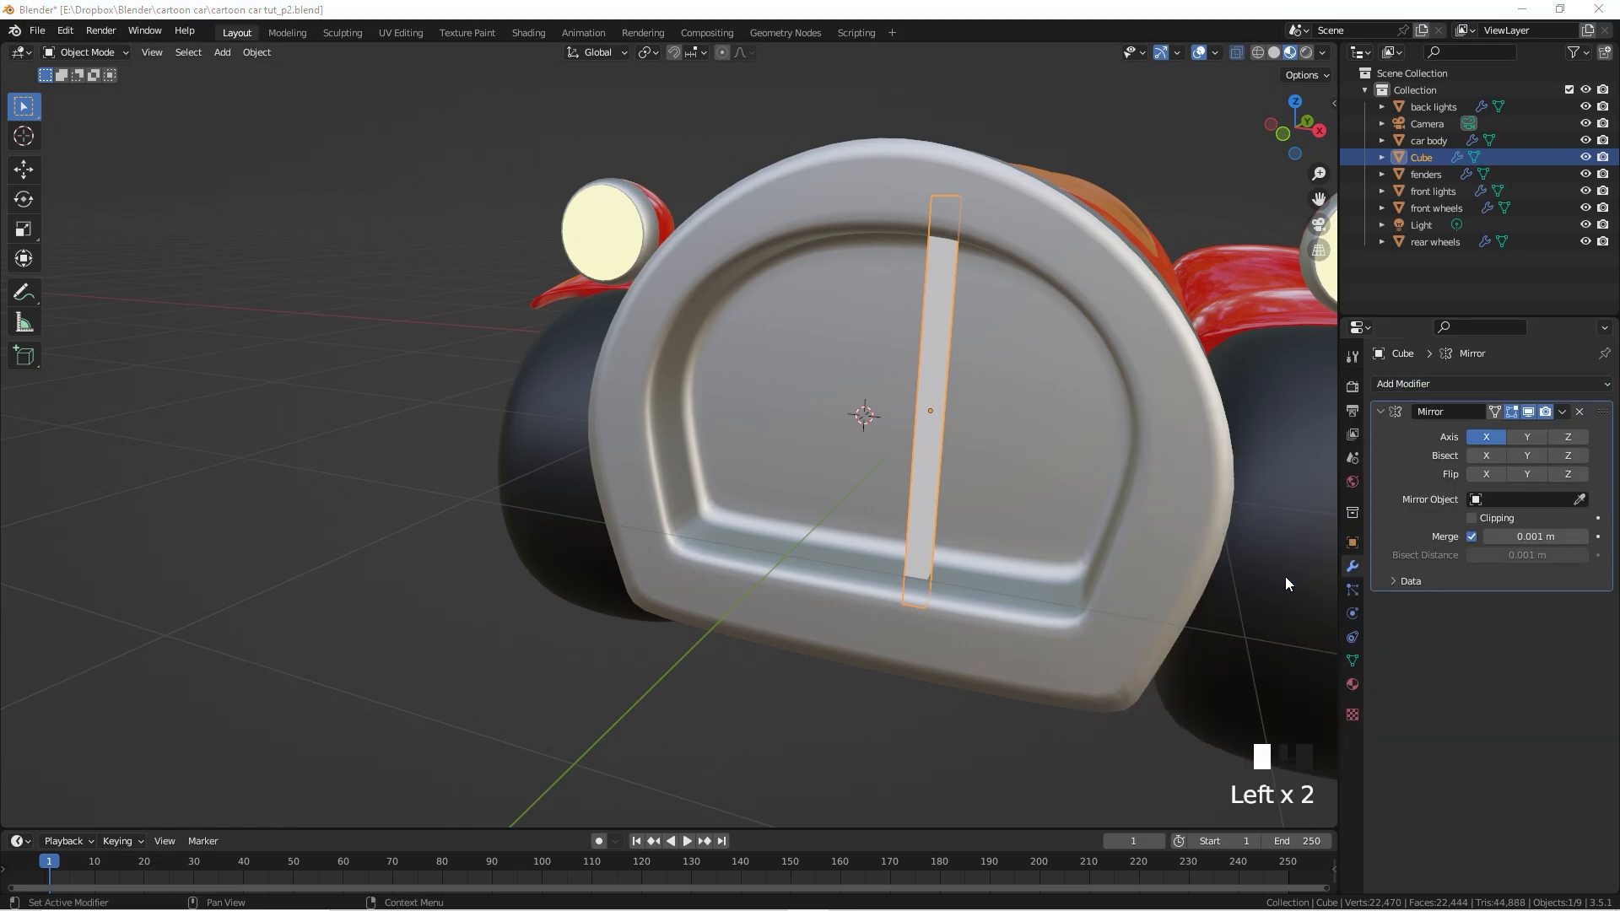
click(1581, 500)
click(1046, 224)
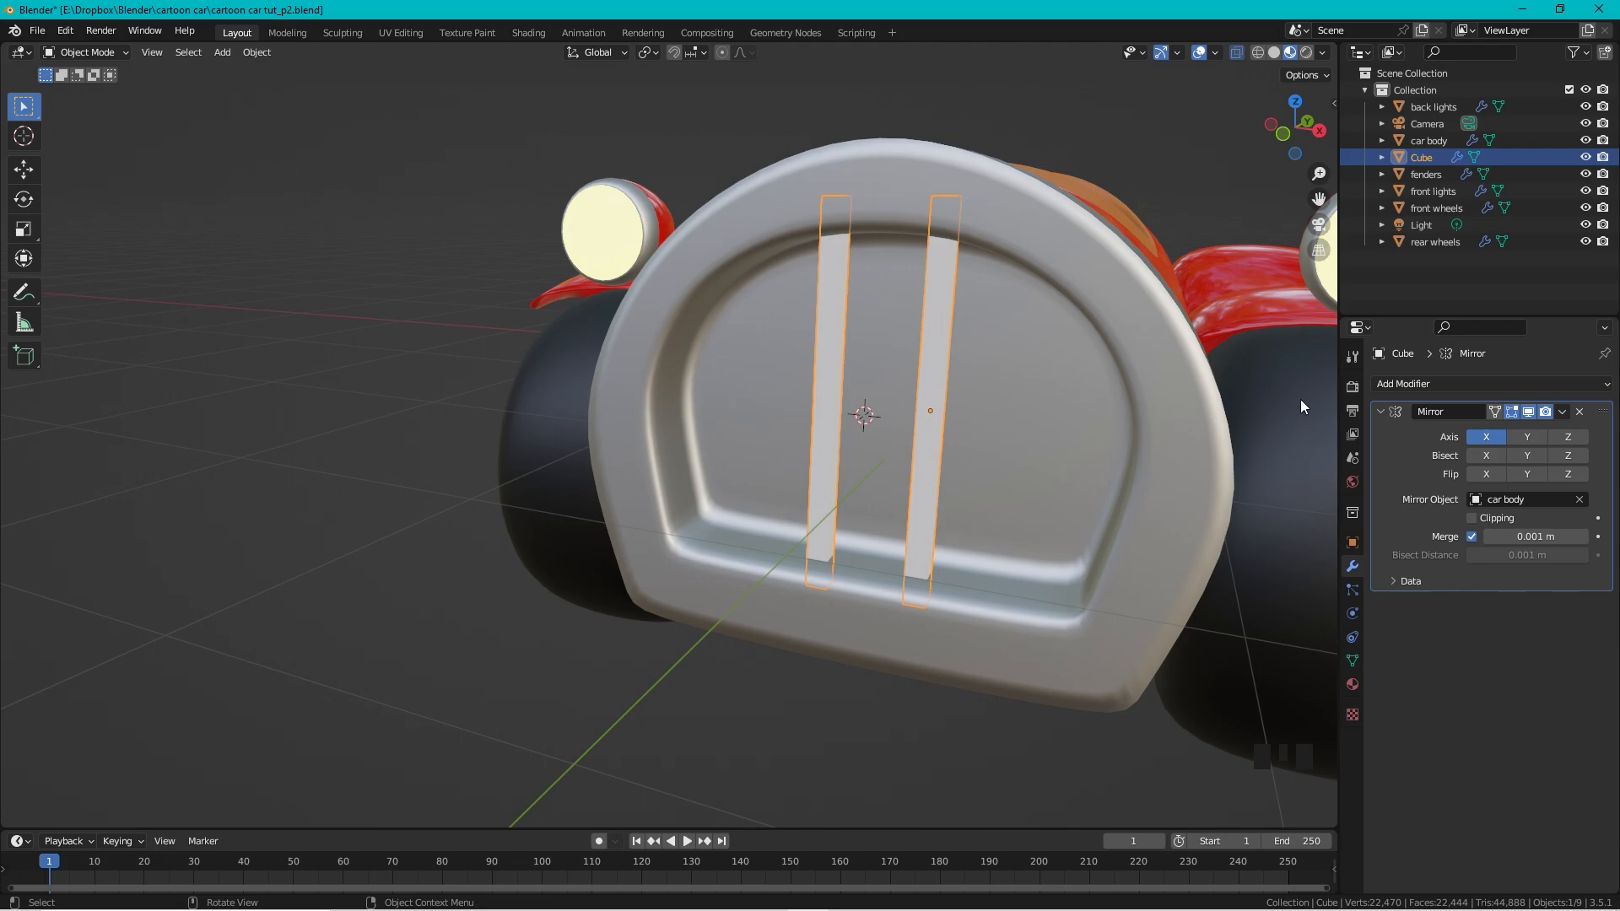
click(1435, 384)
click(1266, 432)
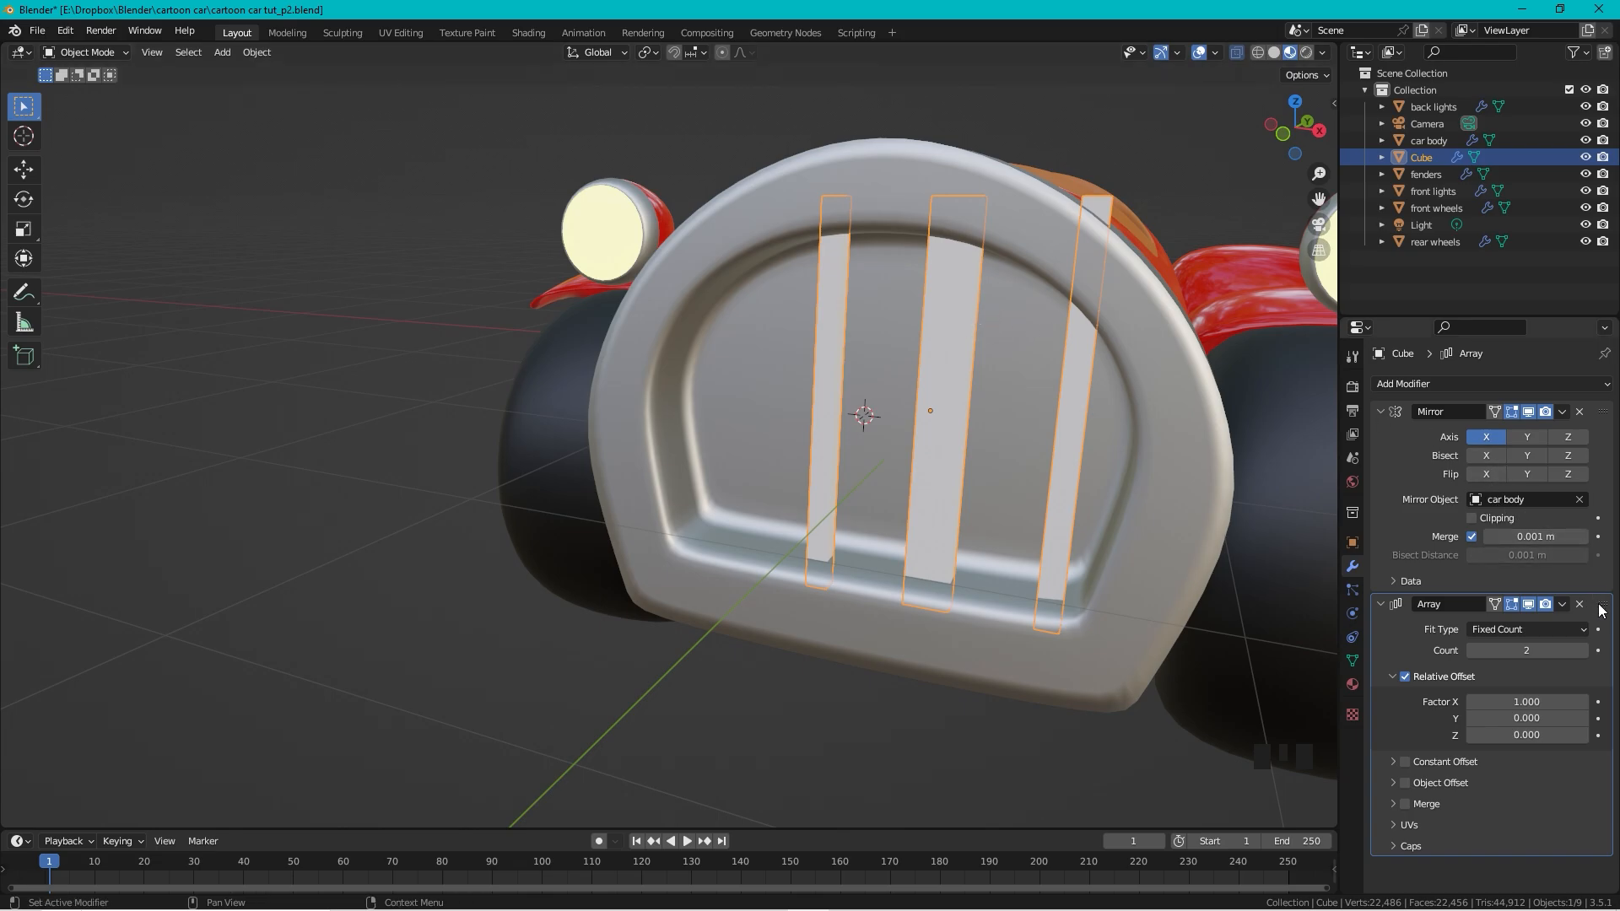
Step: Move the Array above the Mirror, widen its X offset to 2.3, and set Count to 3
drag(1601, 605, 1559, 406)
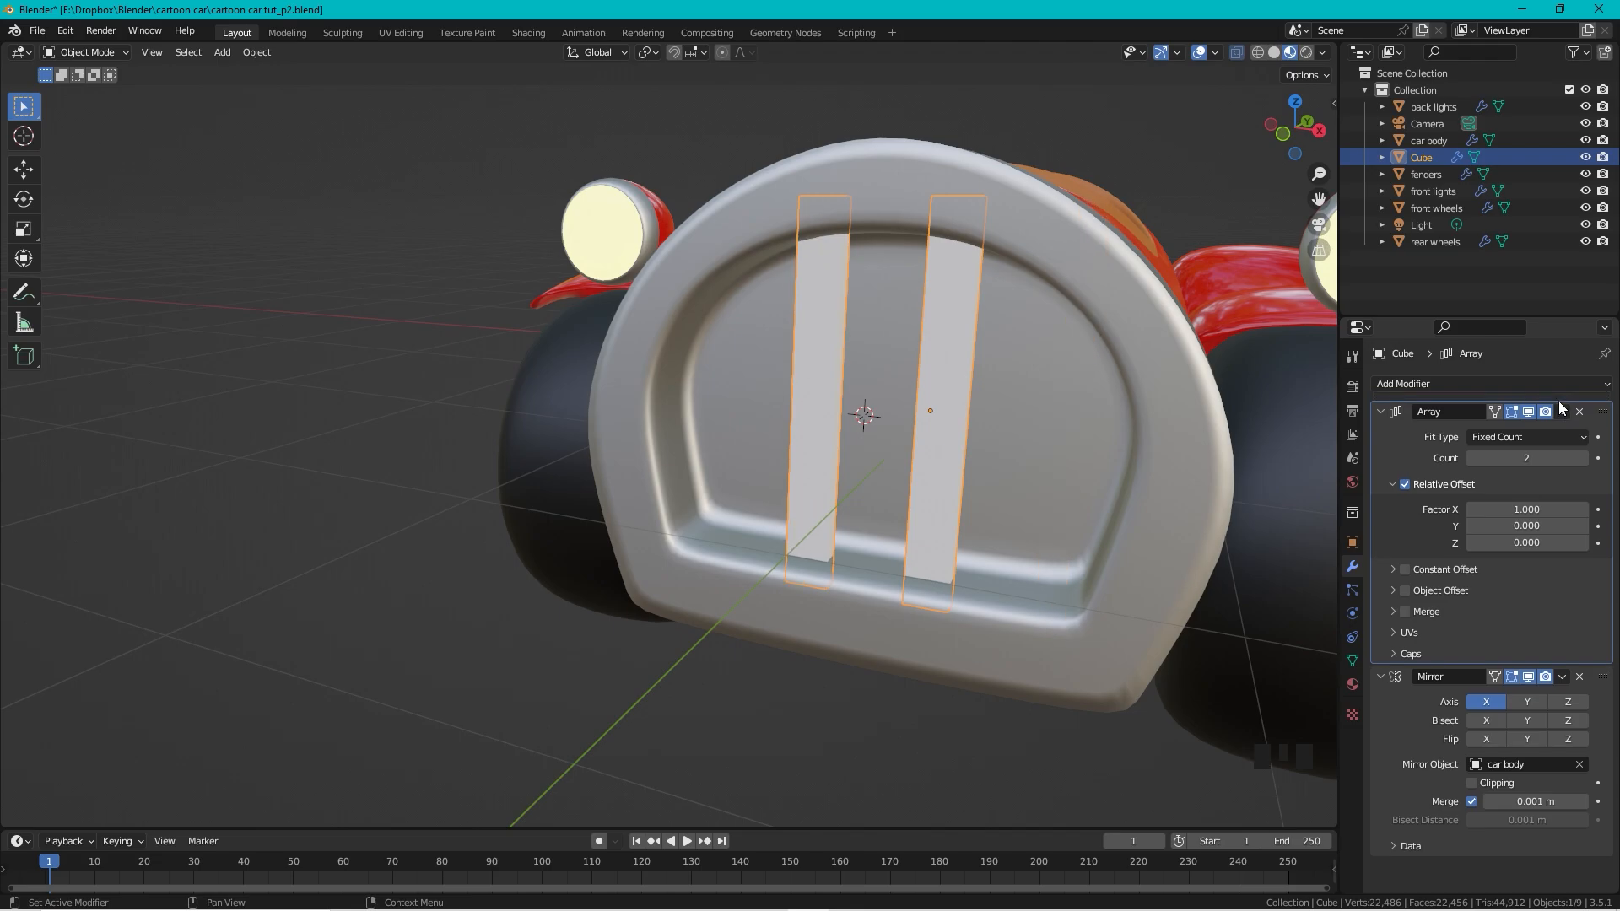
mouse_move(1535, 508)
mouse_down()
mouse_move(1599, 509)
mouse_move(1553, 509)
mouse_up()
click(1528, 676)
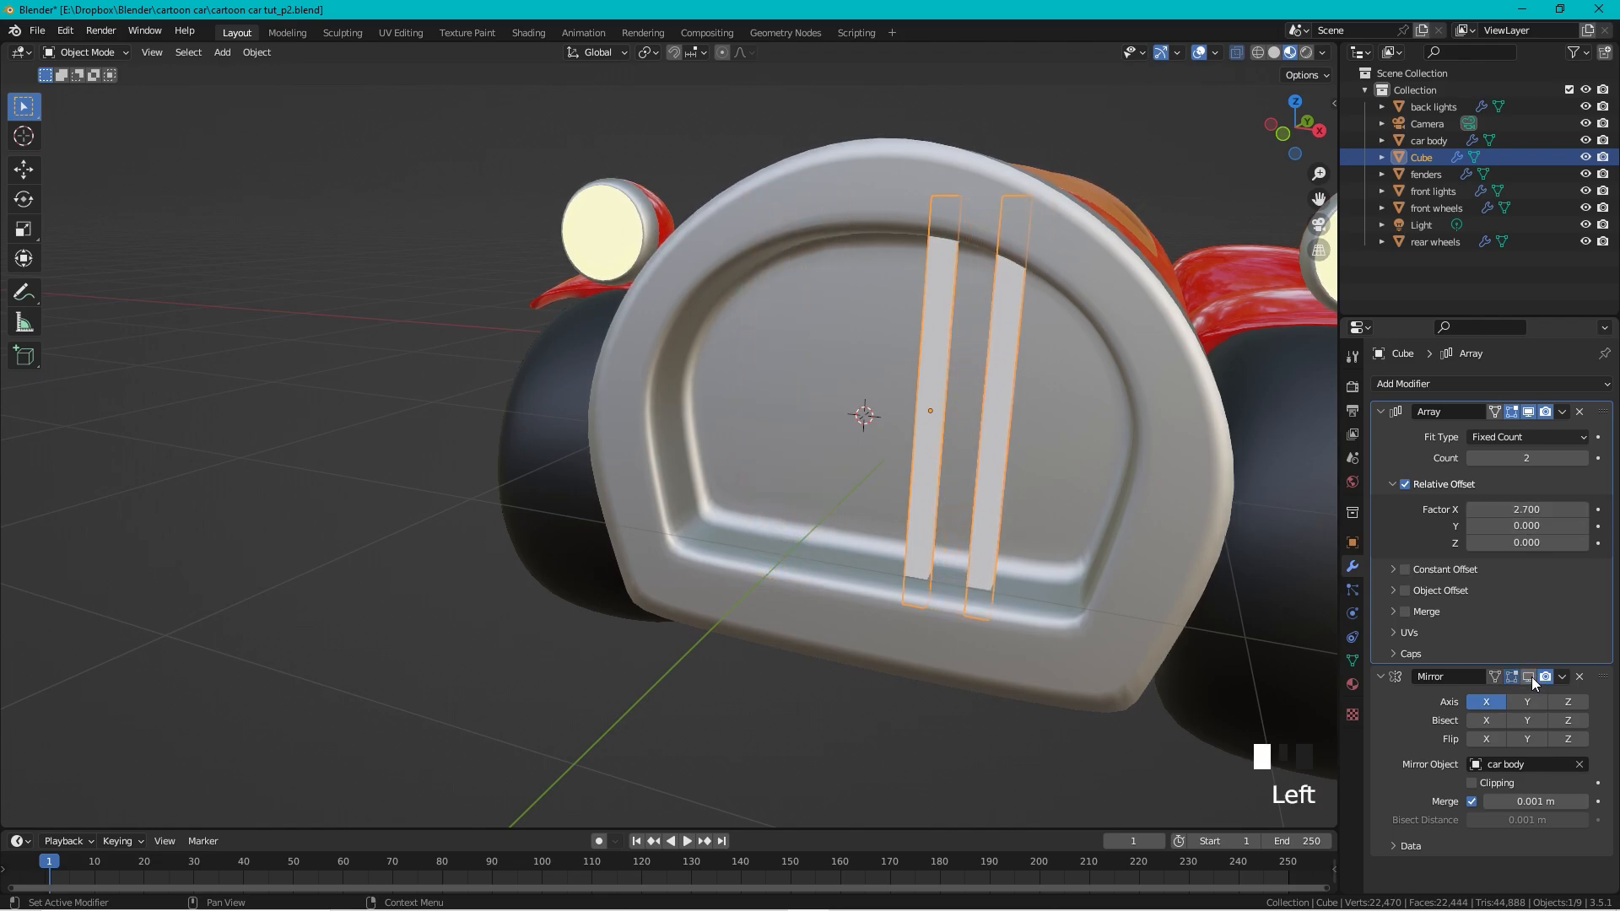
click(1583, 460)
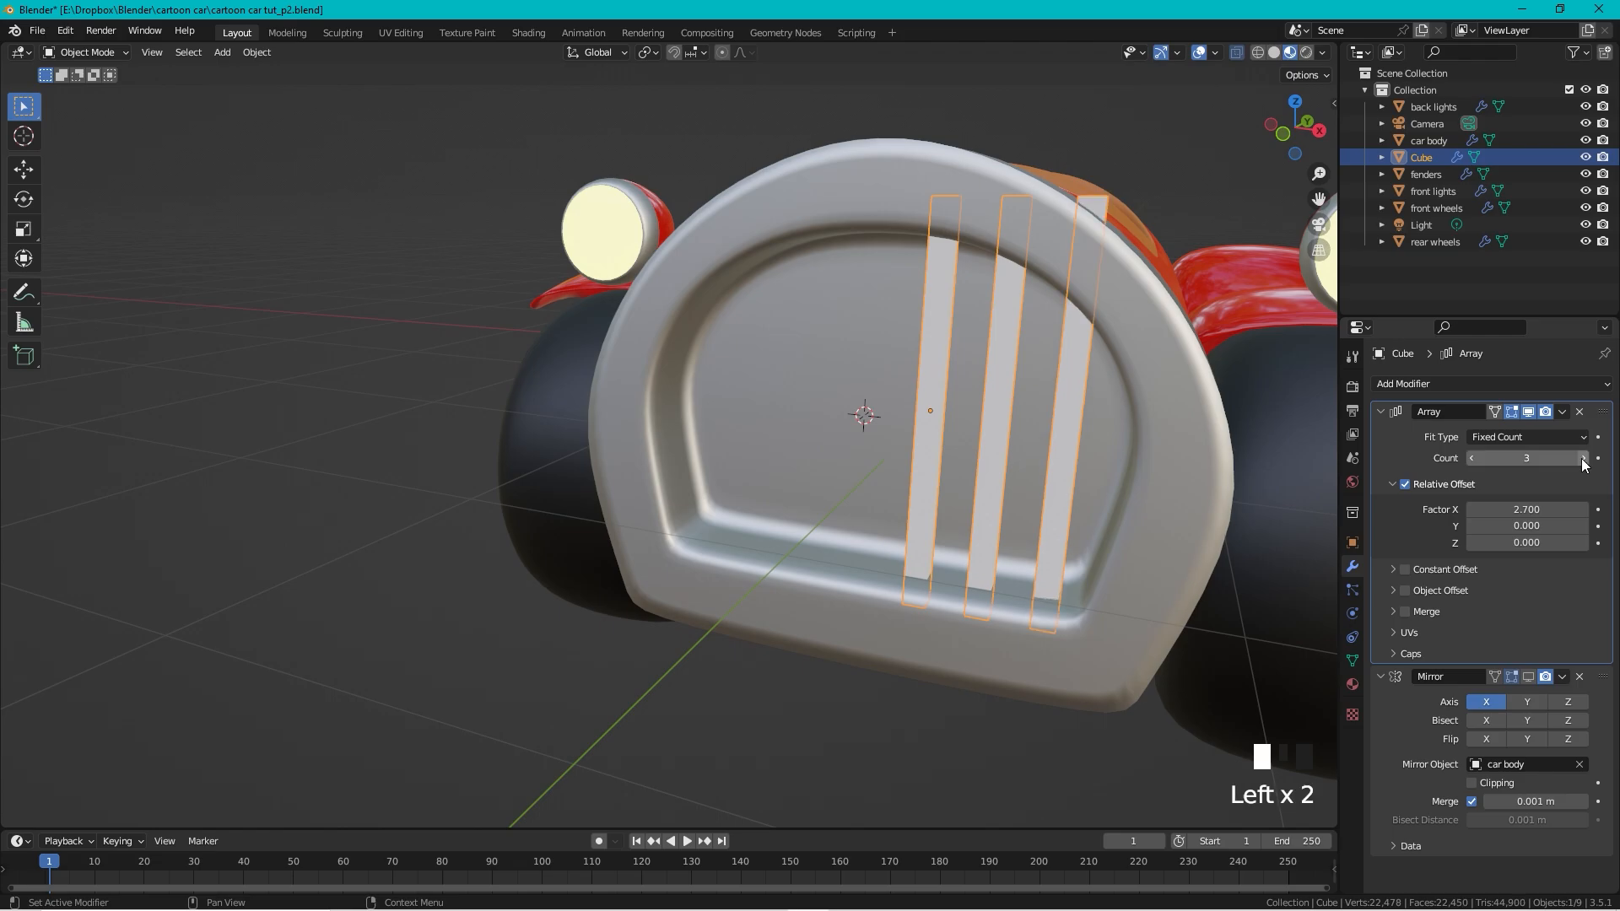
click(1472, 458)
click(1584, 460)
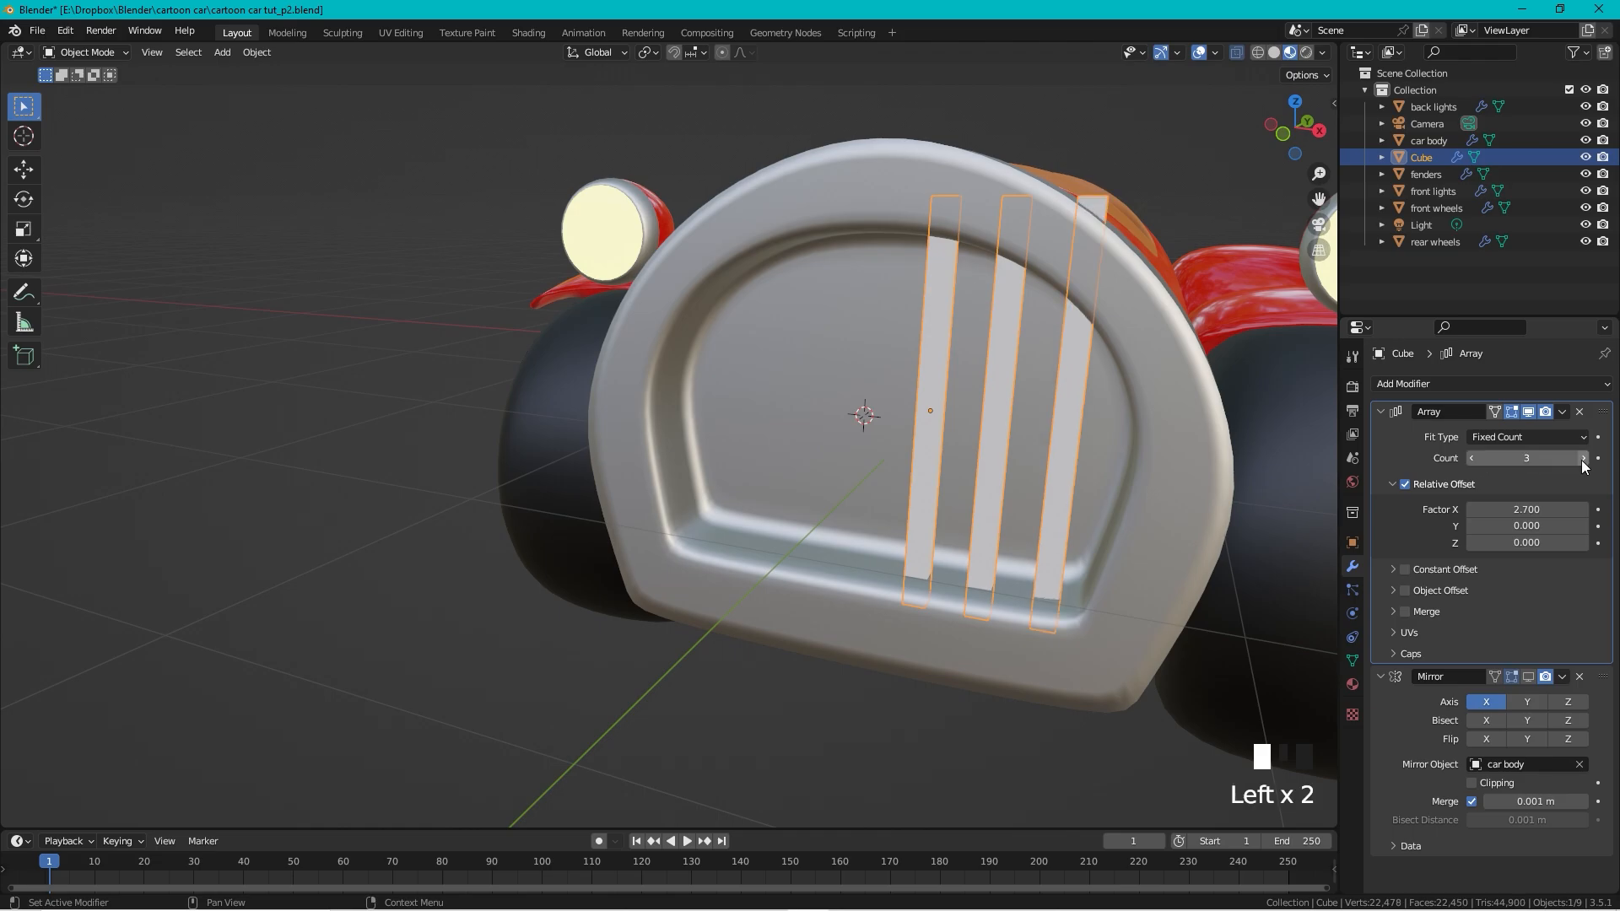
click(1530, 677)
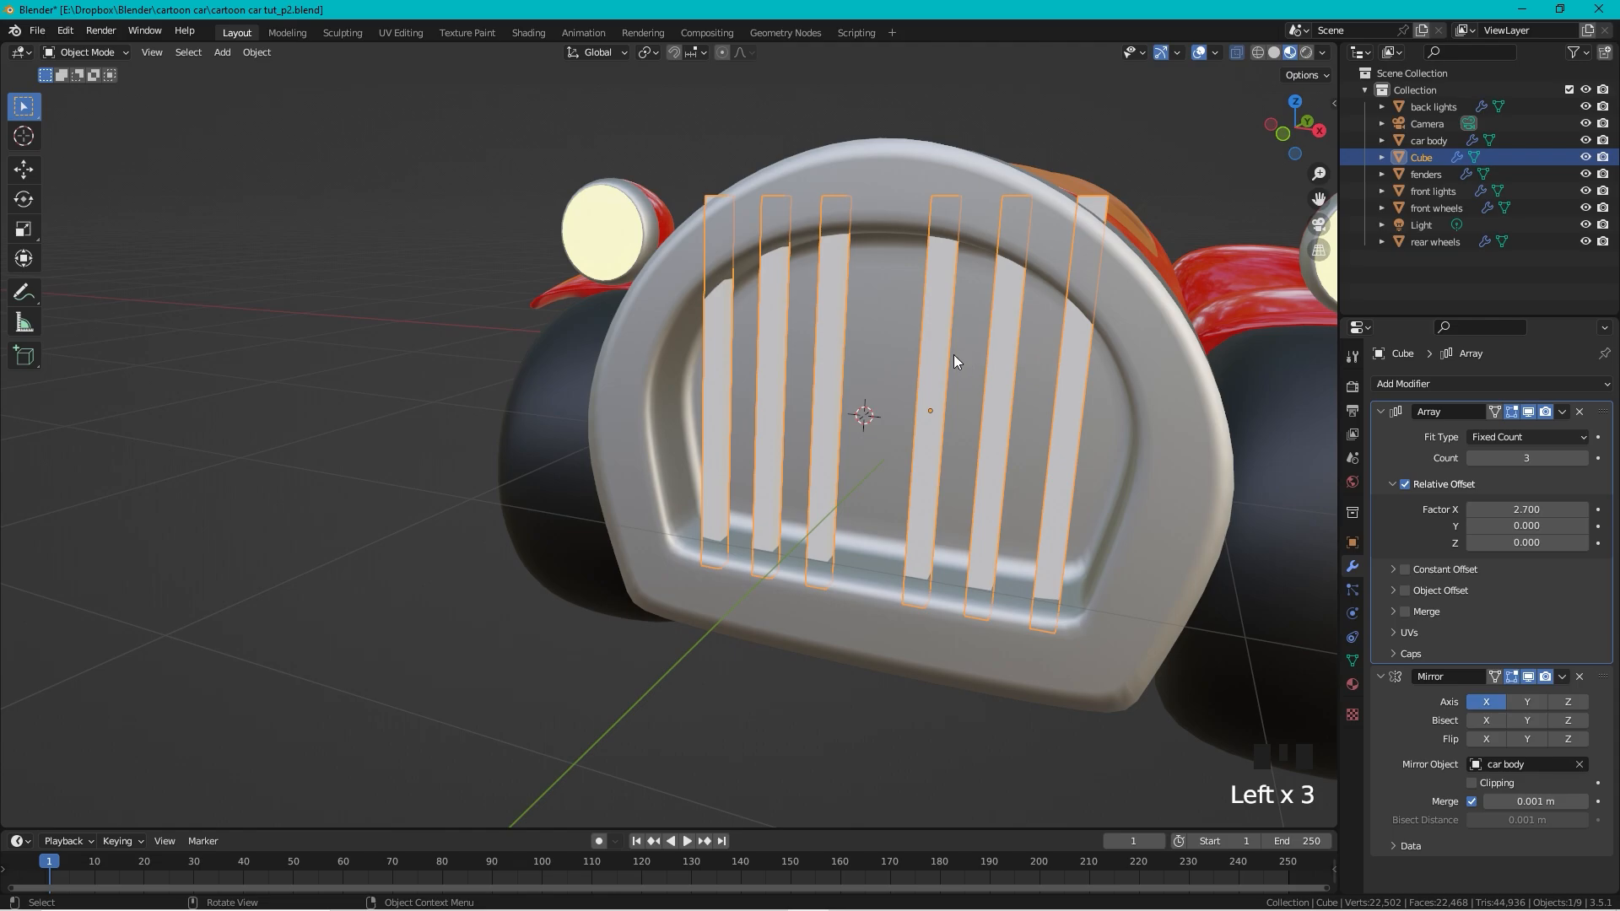
Step: Shift the grille bars along X in front view to centre them in the opening
key(g)
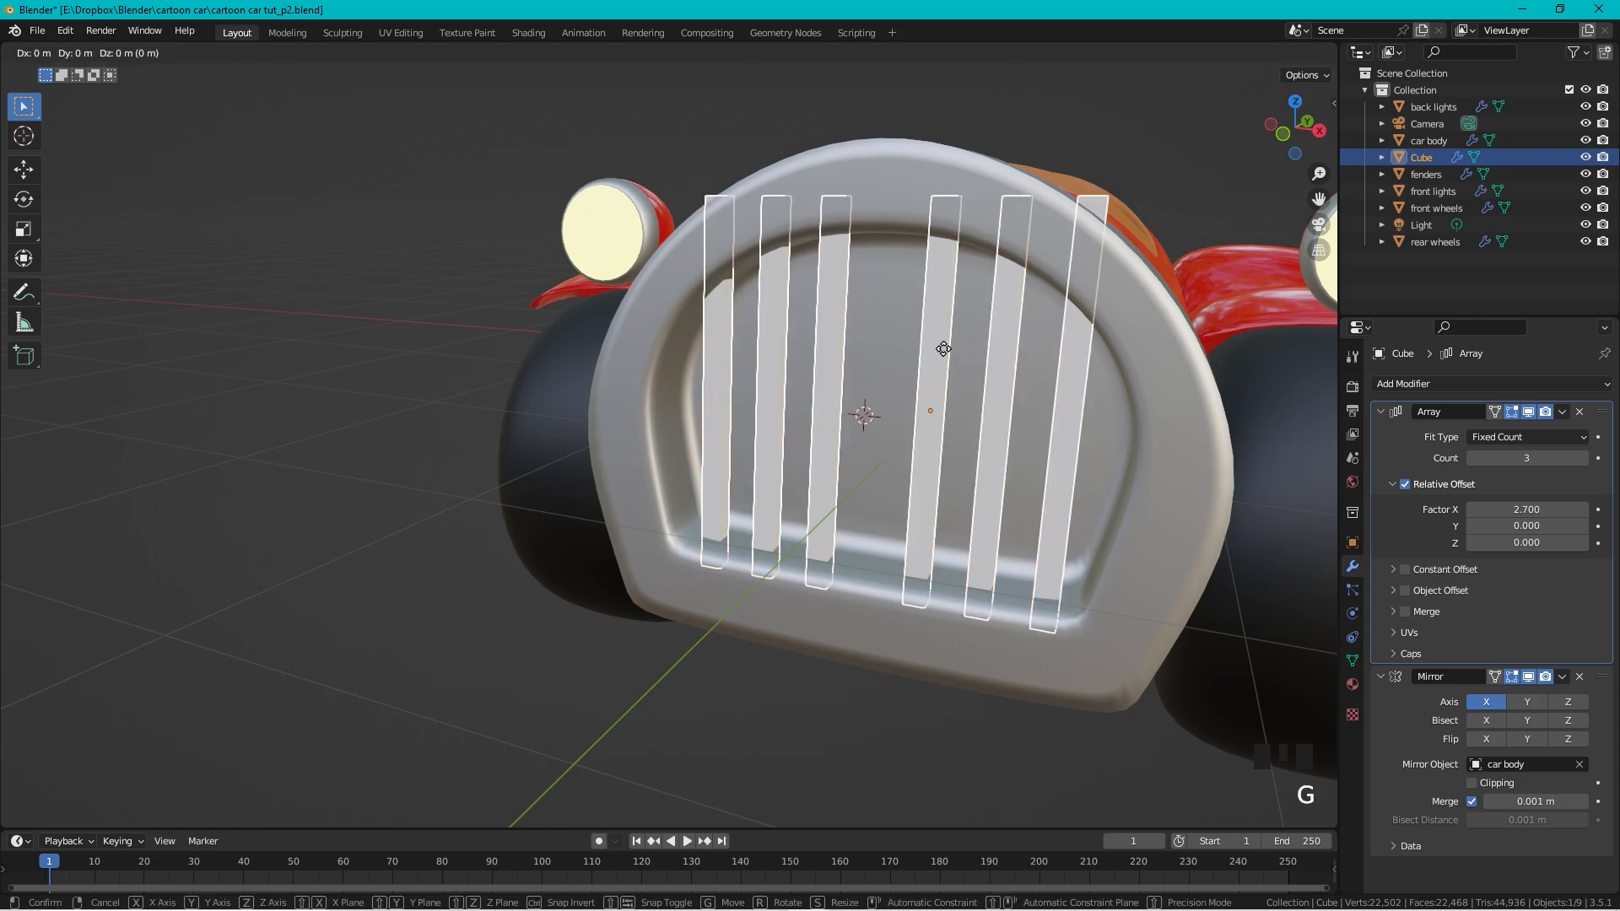
key(x)
click(928, 350)
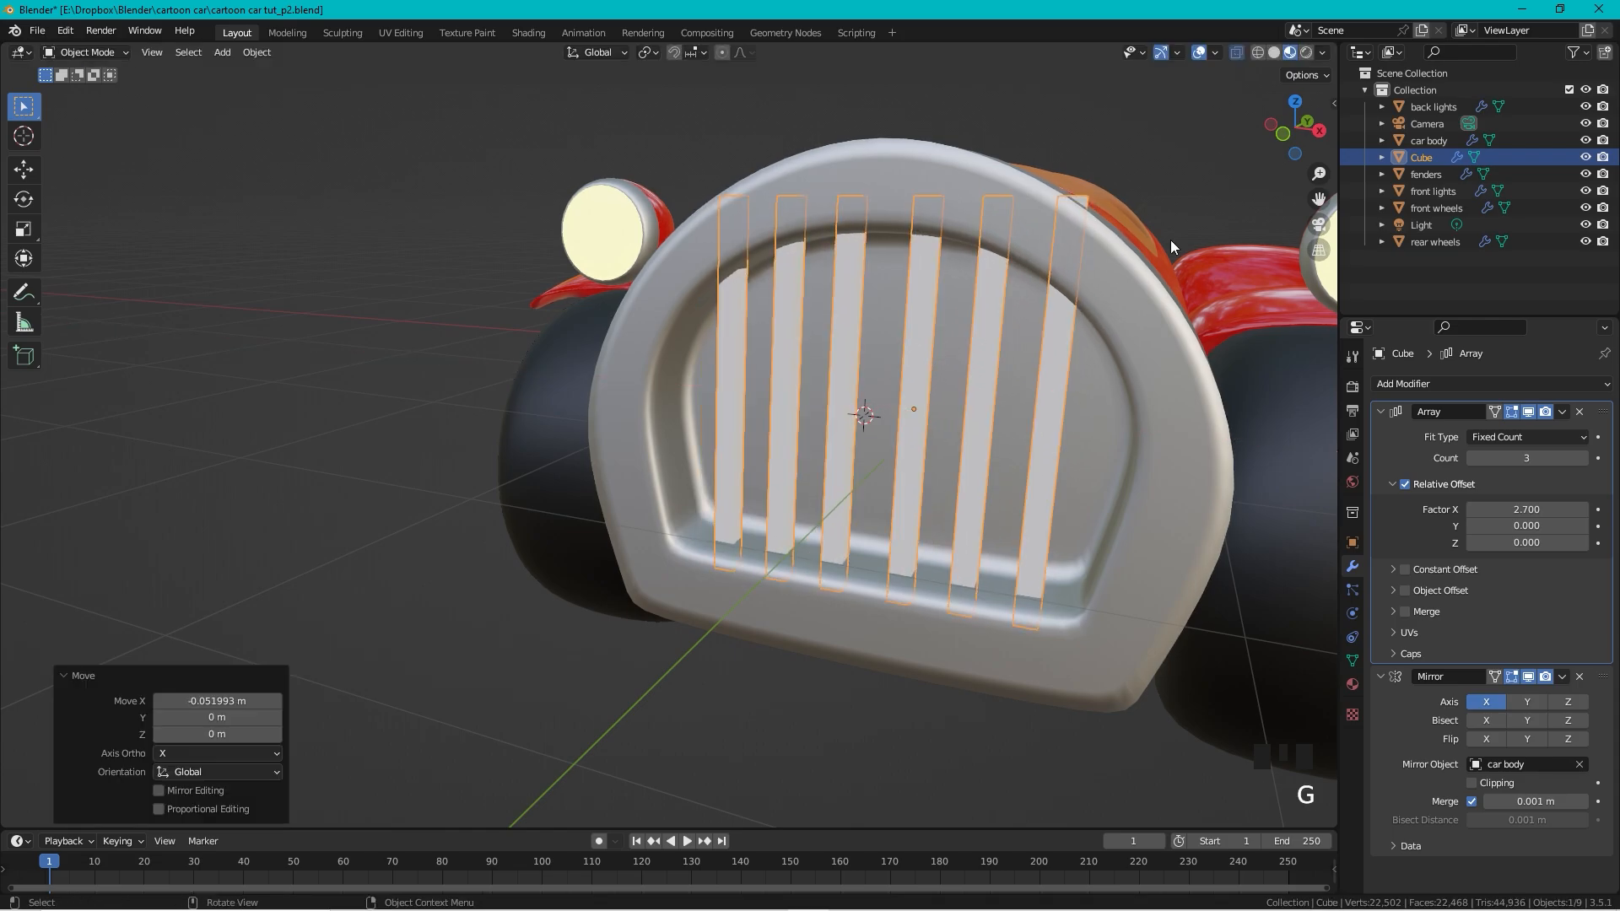
click(1286, 135)
scroll(1177, 182, up, 2)
shift+middle_drag(1176, 182, 802, 317)
scroll(802, 317, up, 1)
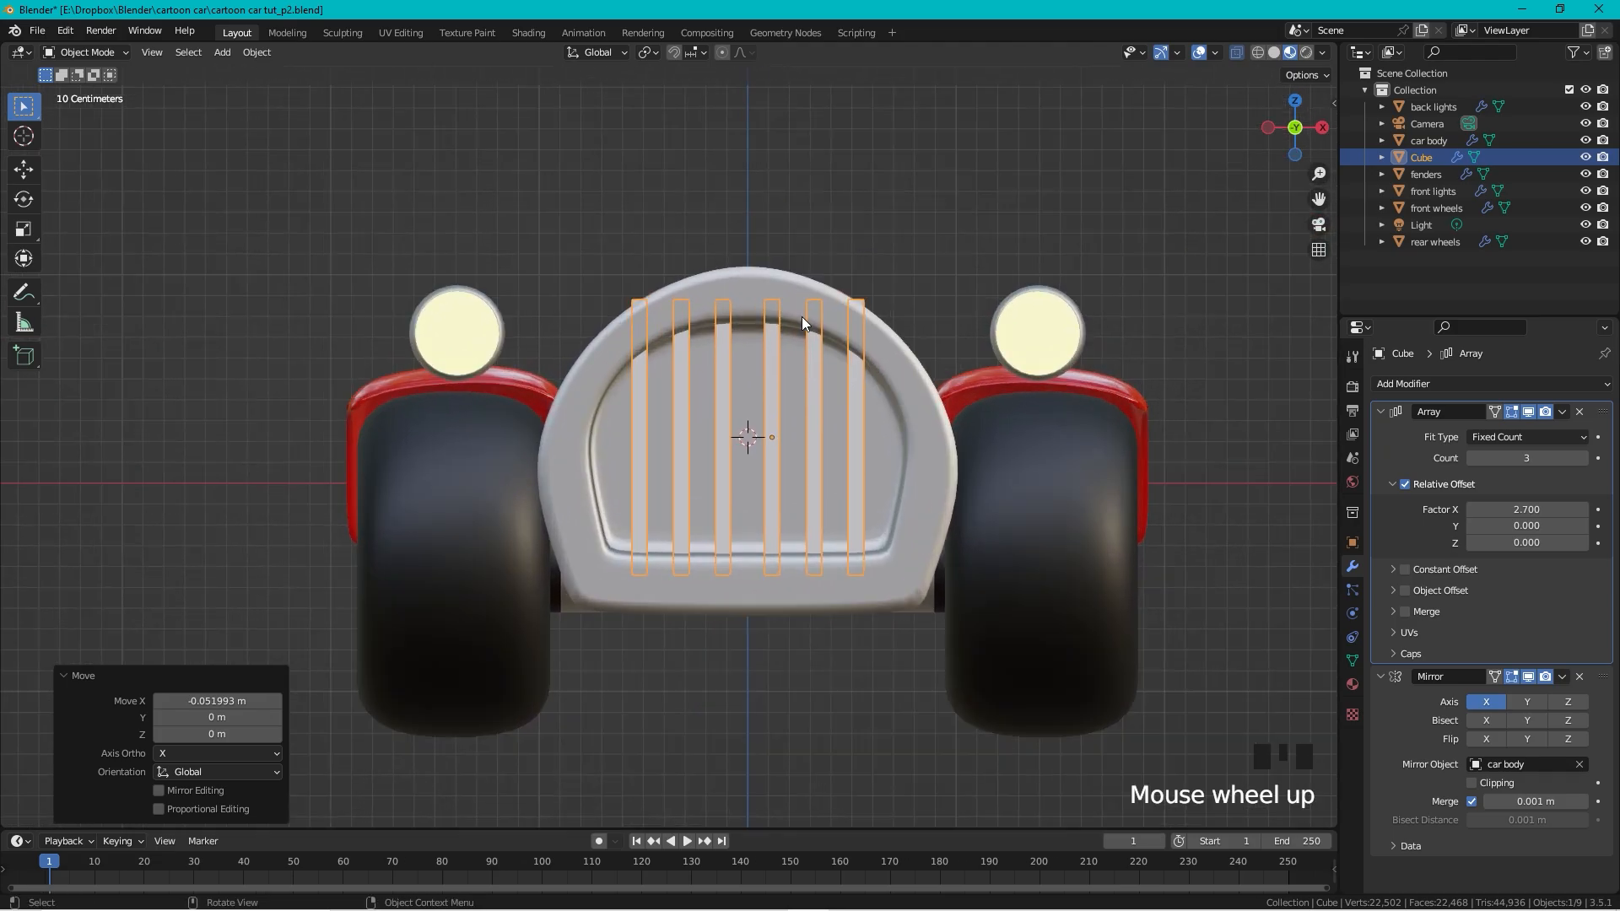
scroll(795, 322, up, 1)
key(g)
key(x)
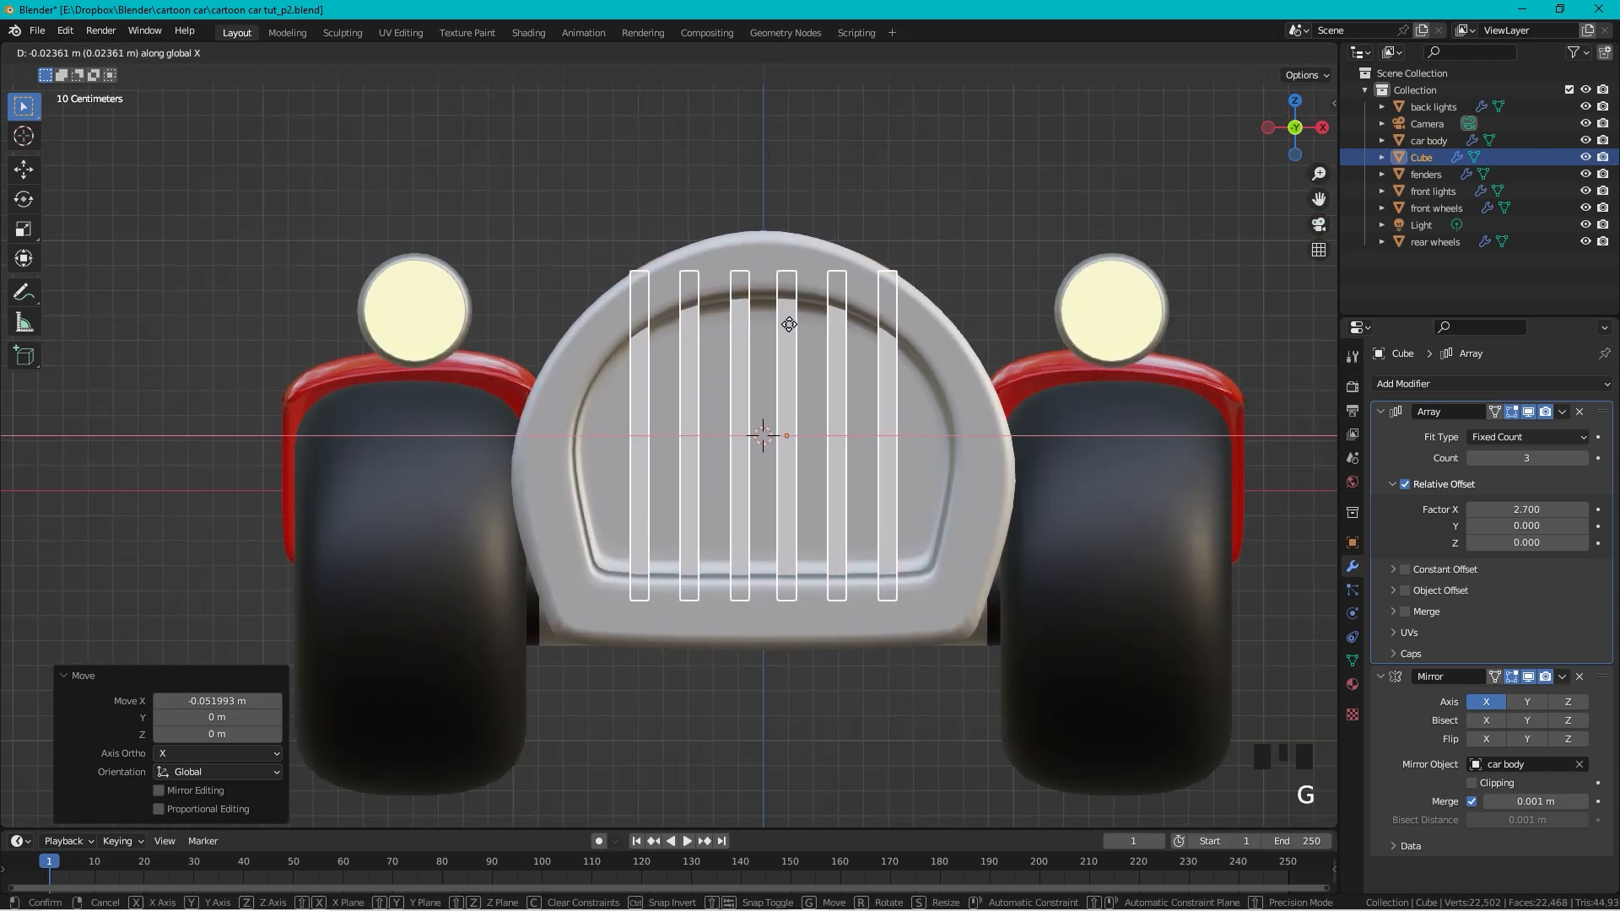
click(791, 325)
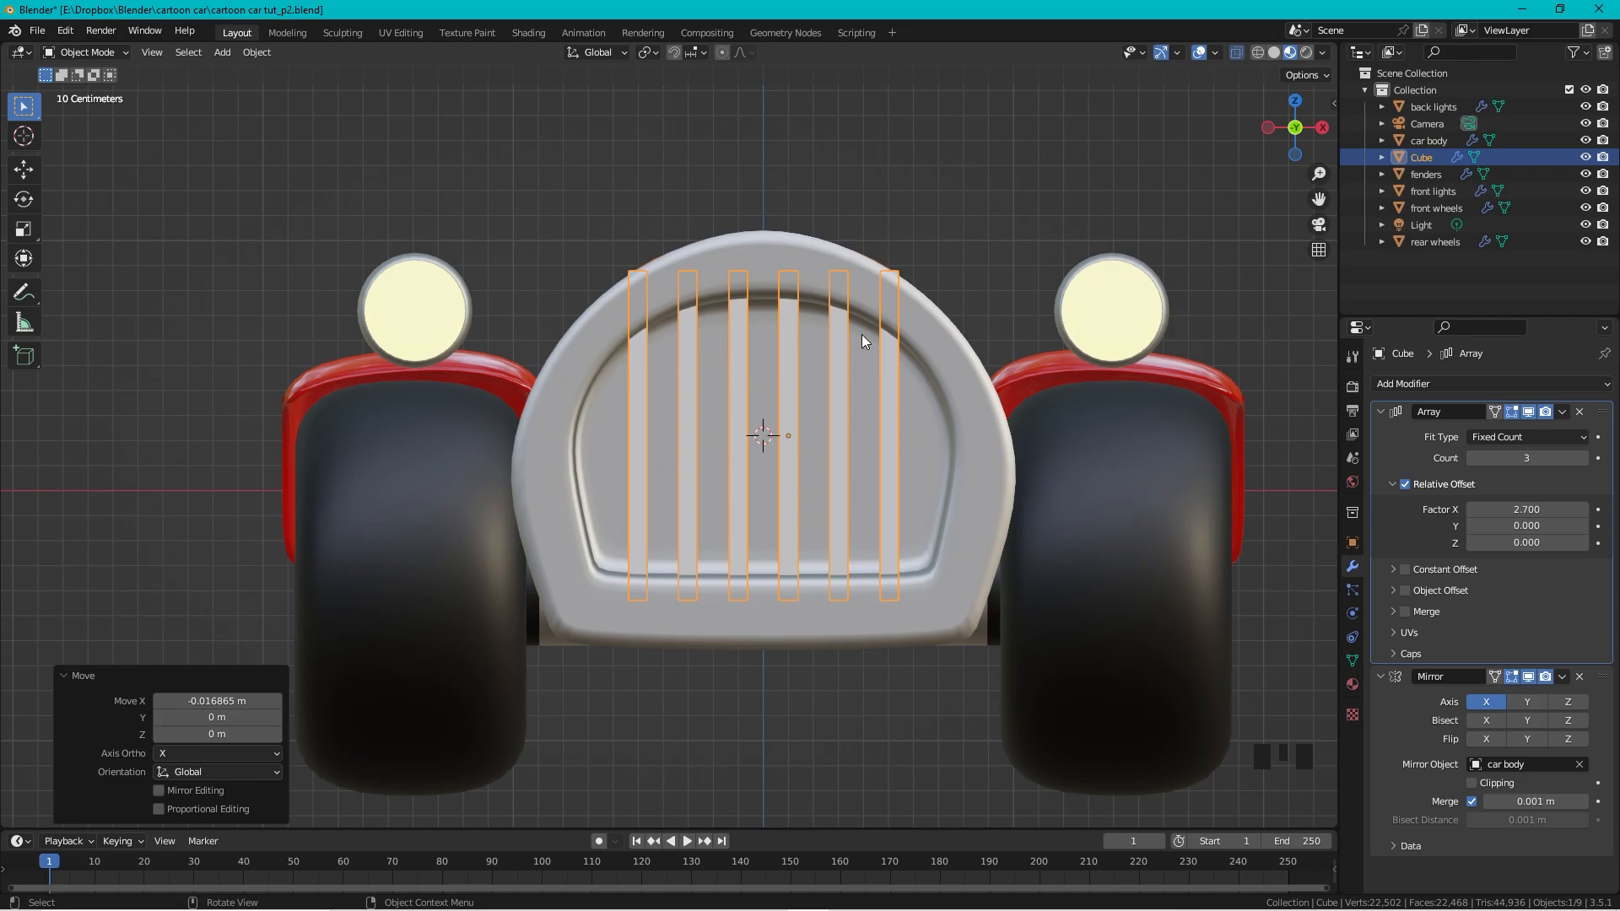
Step: Raise the Array Count to 4 and recentre the bars along X within the grille
click(1583, 459)
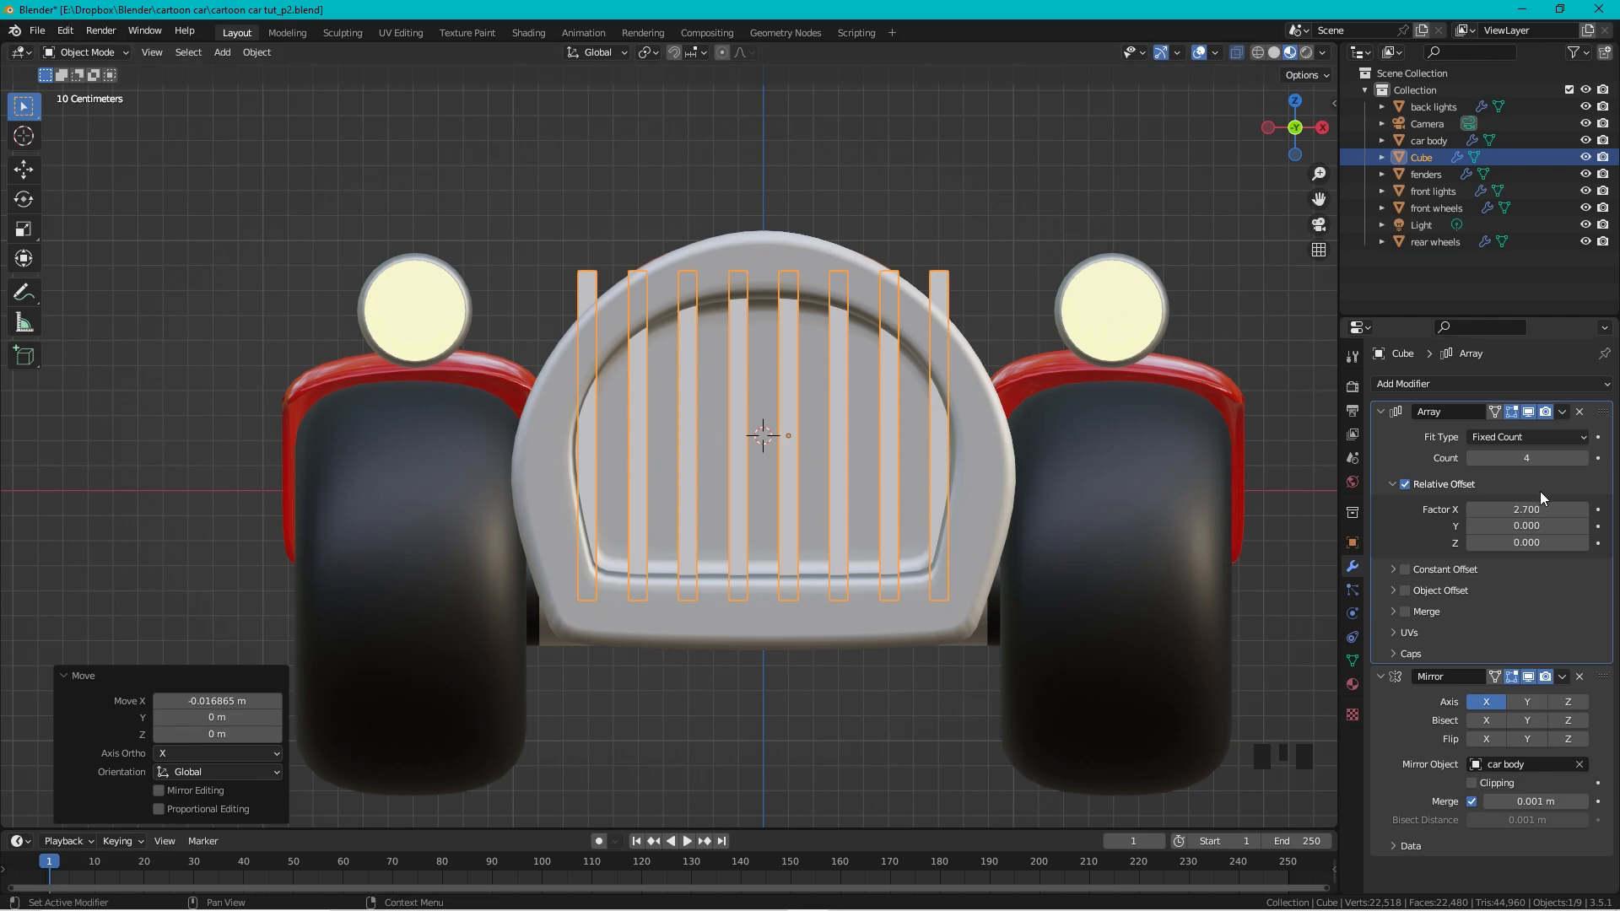
key(ctrl+z)
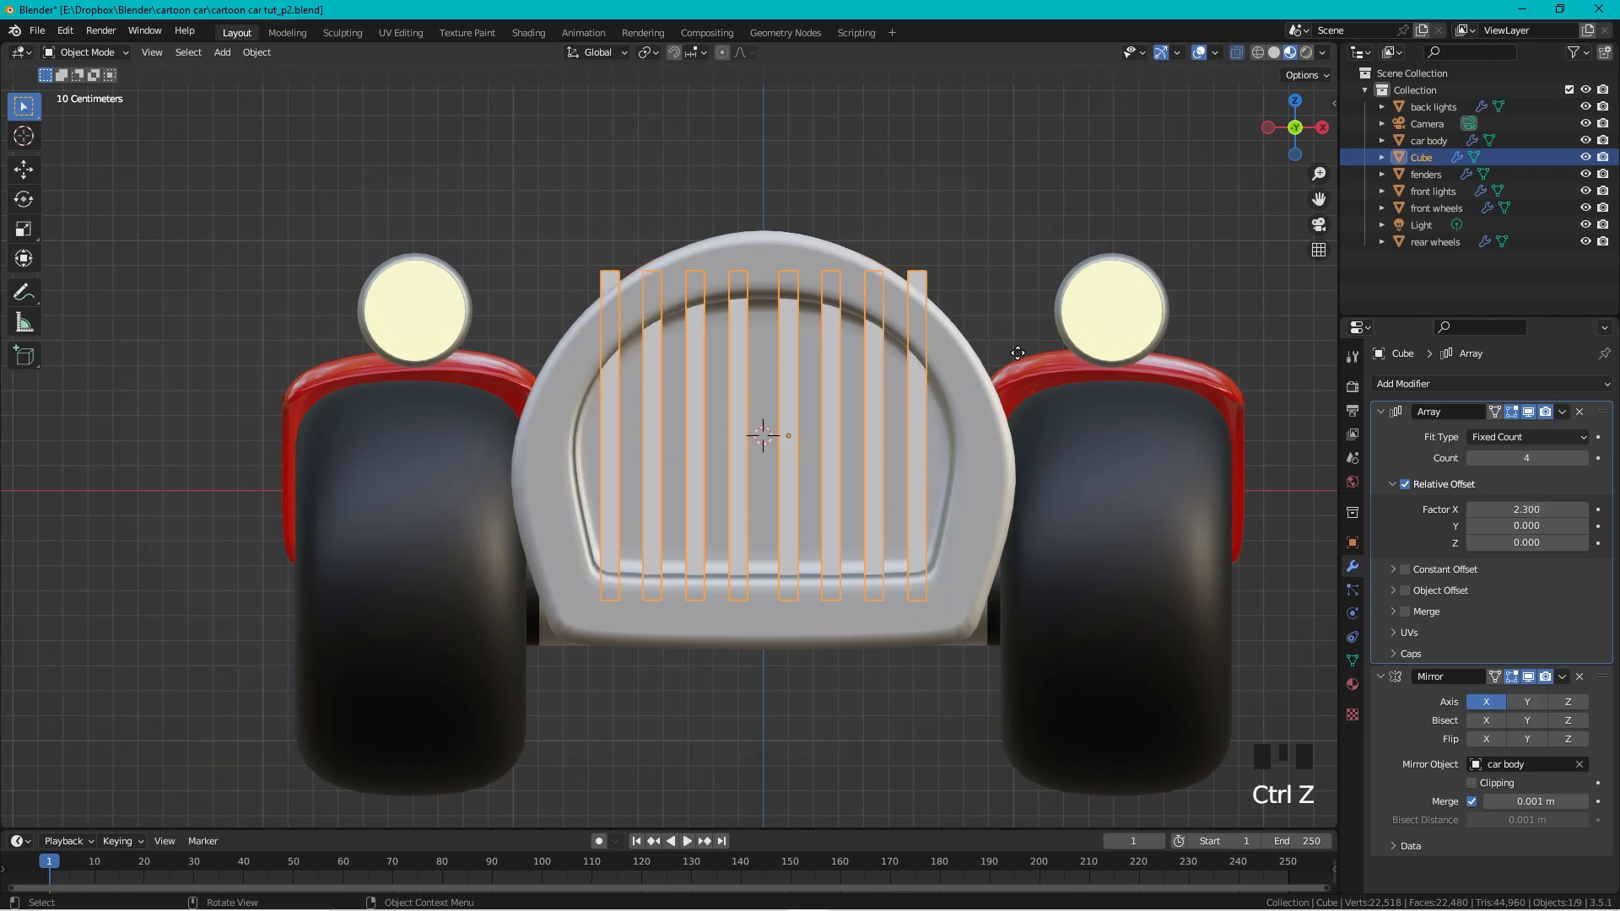
key(g)
key(x)
click(1014, 353)
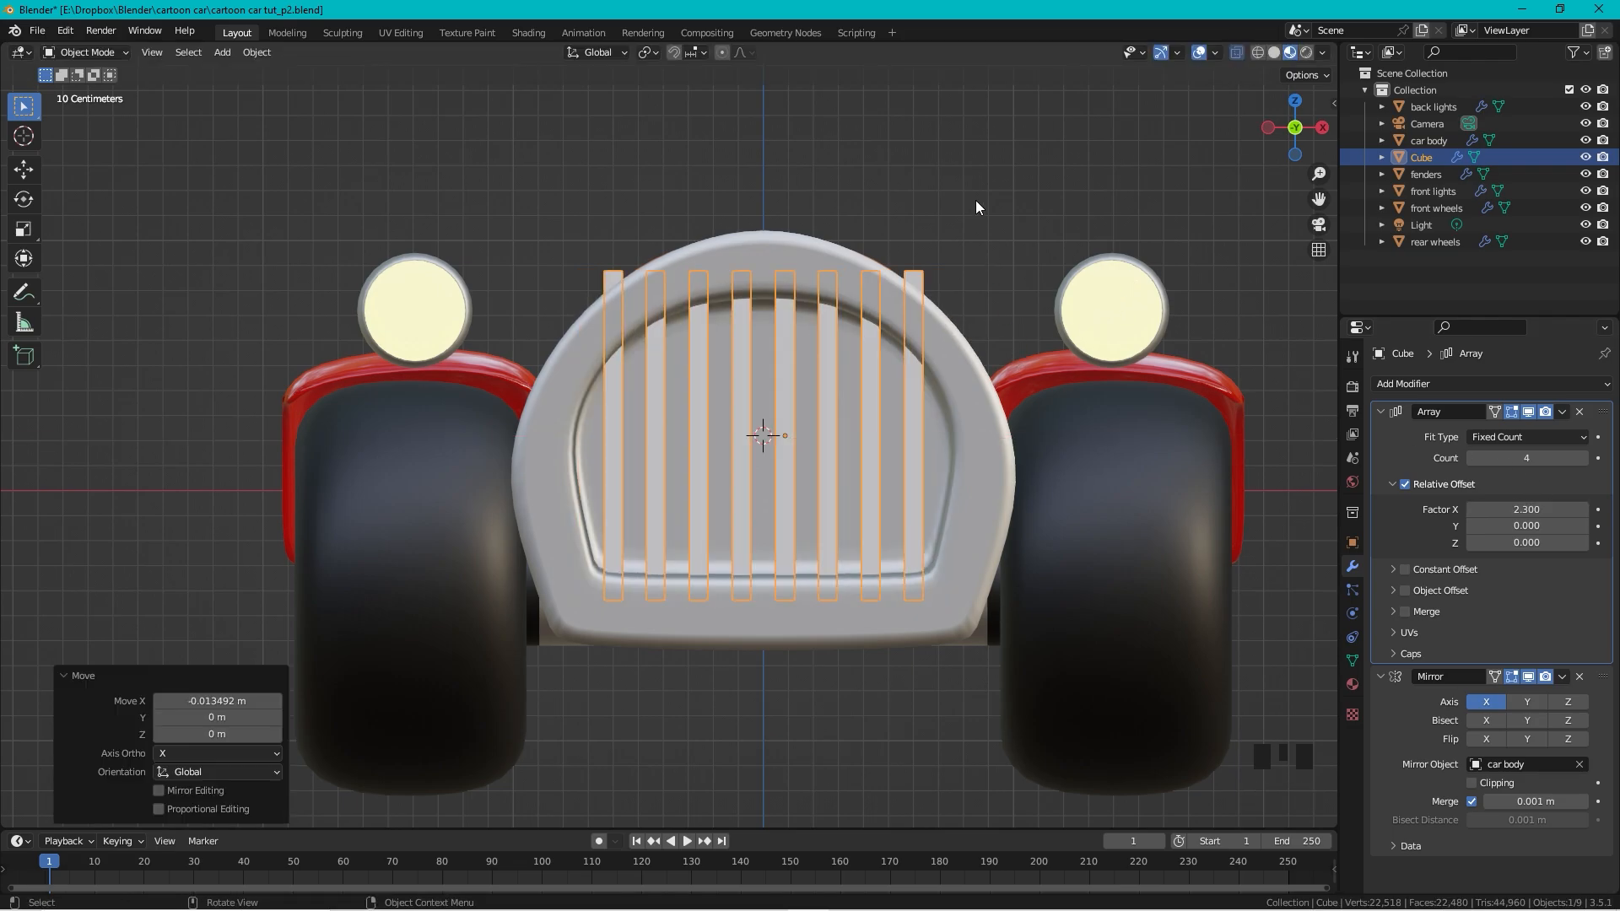
click(987, 228)
click(922, 271)
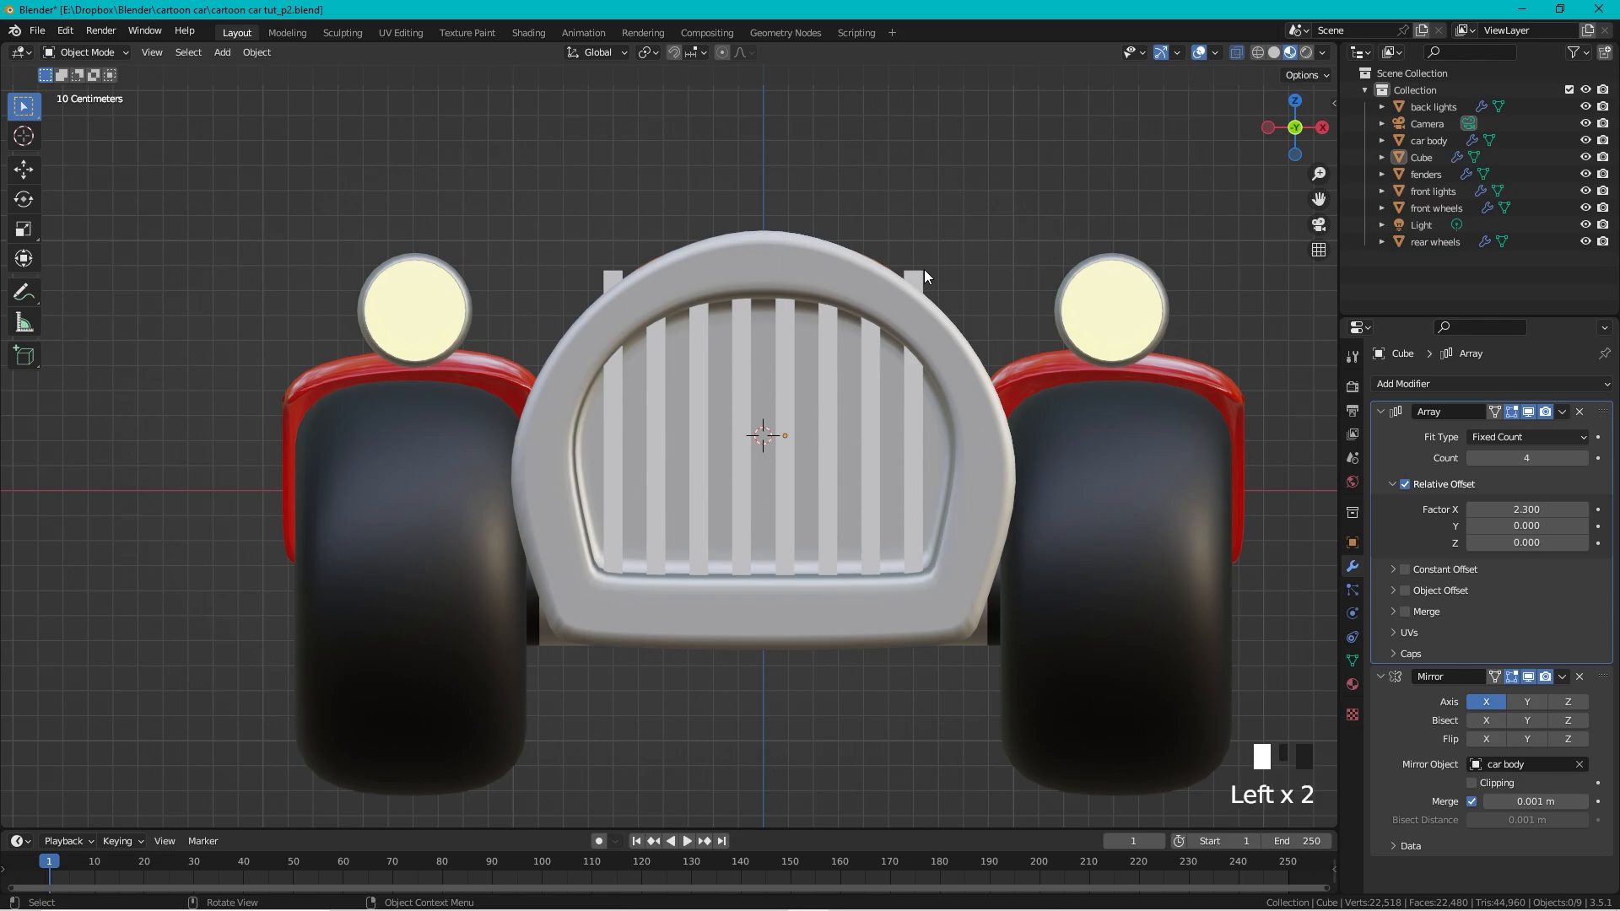
scroll(1019, 174, down, 2)
middle_drag(1019, 174, 886, 147)
scroll(886, 147, down, 1)
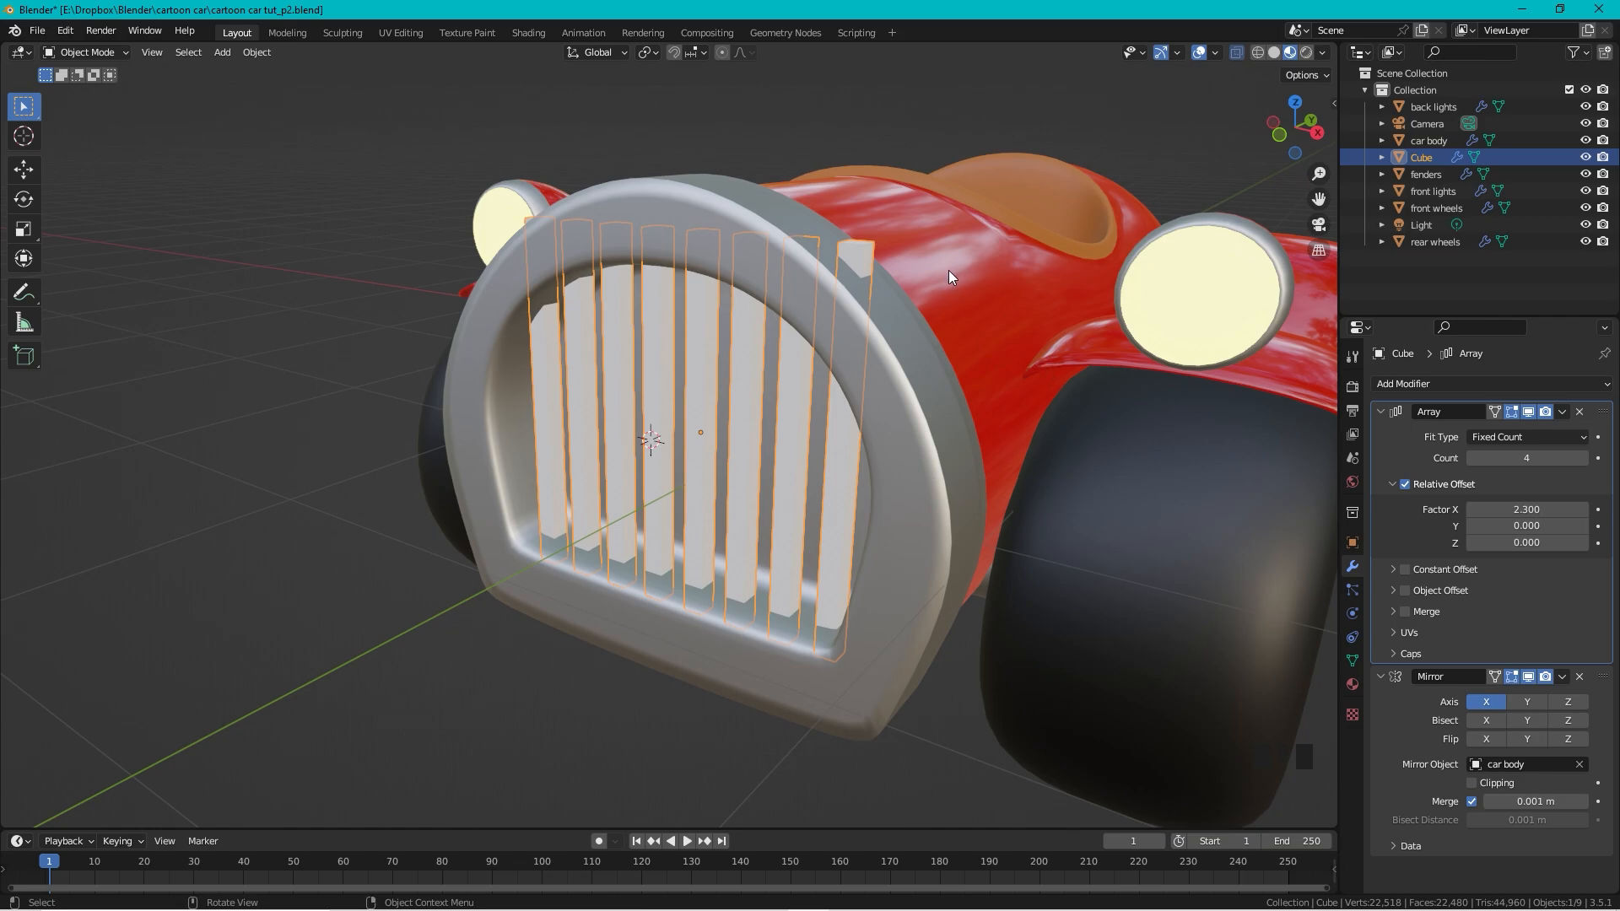
Step: Test and undo a vertical move of the bar in Edit Mode, then apply the Array modifier
key(Tab)
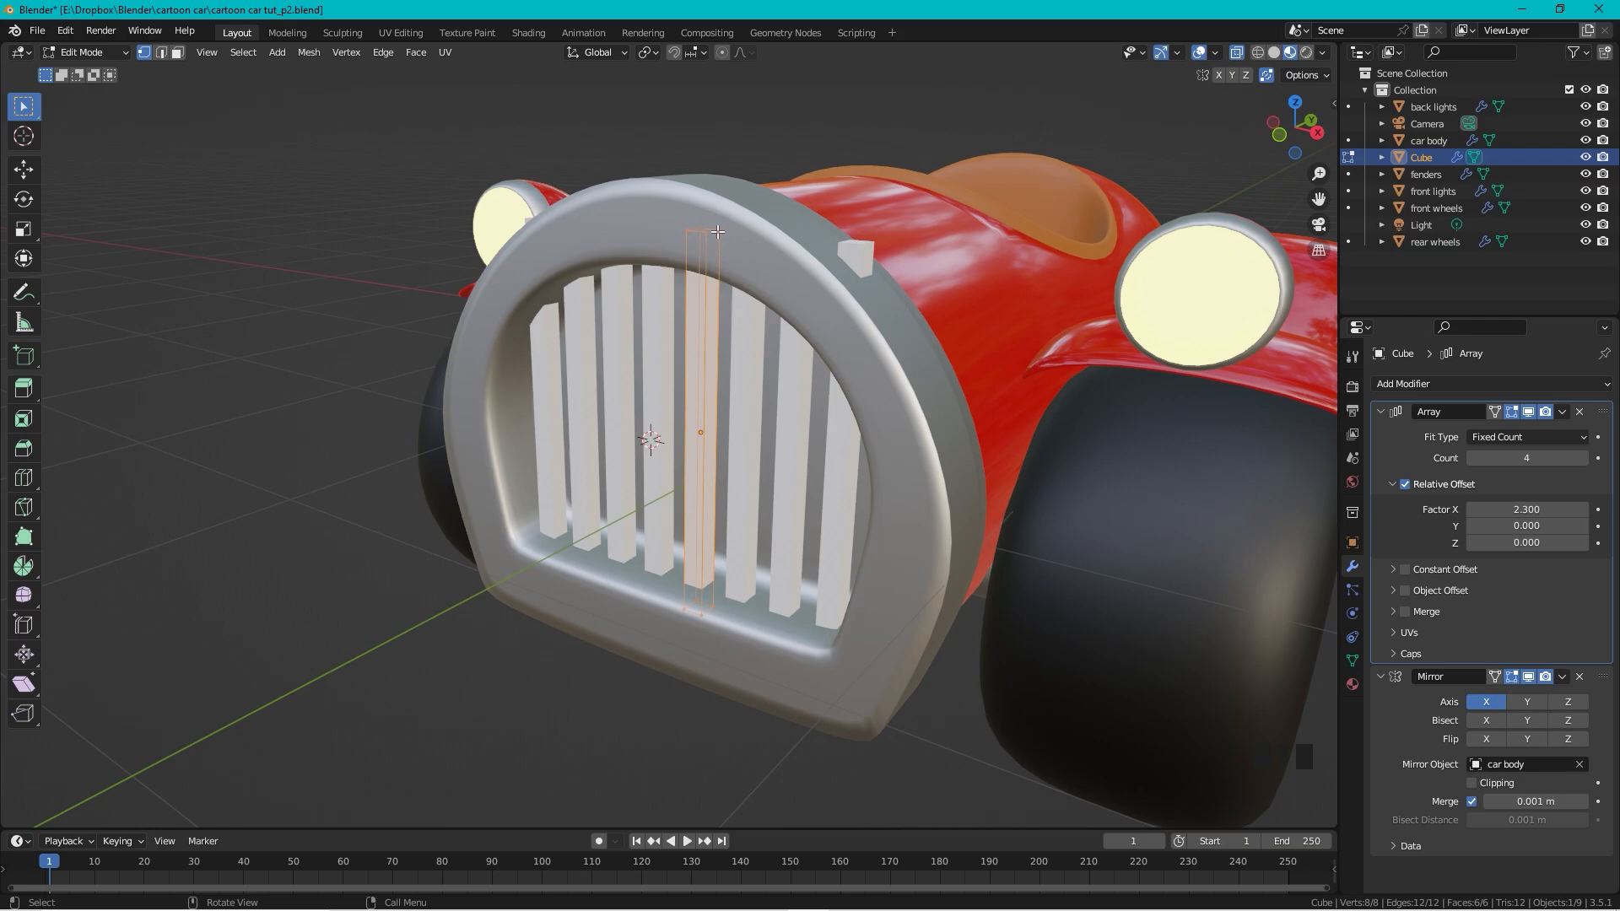
key(g)
key(z)
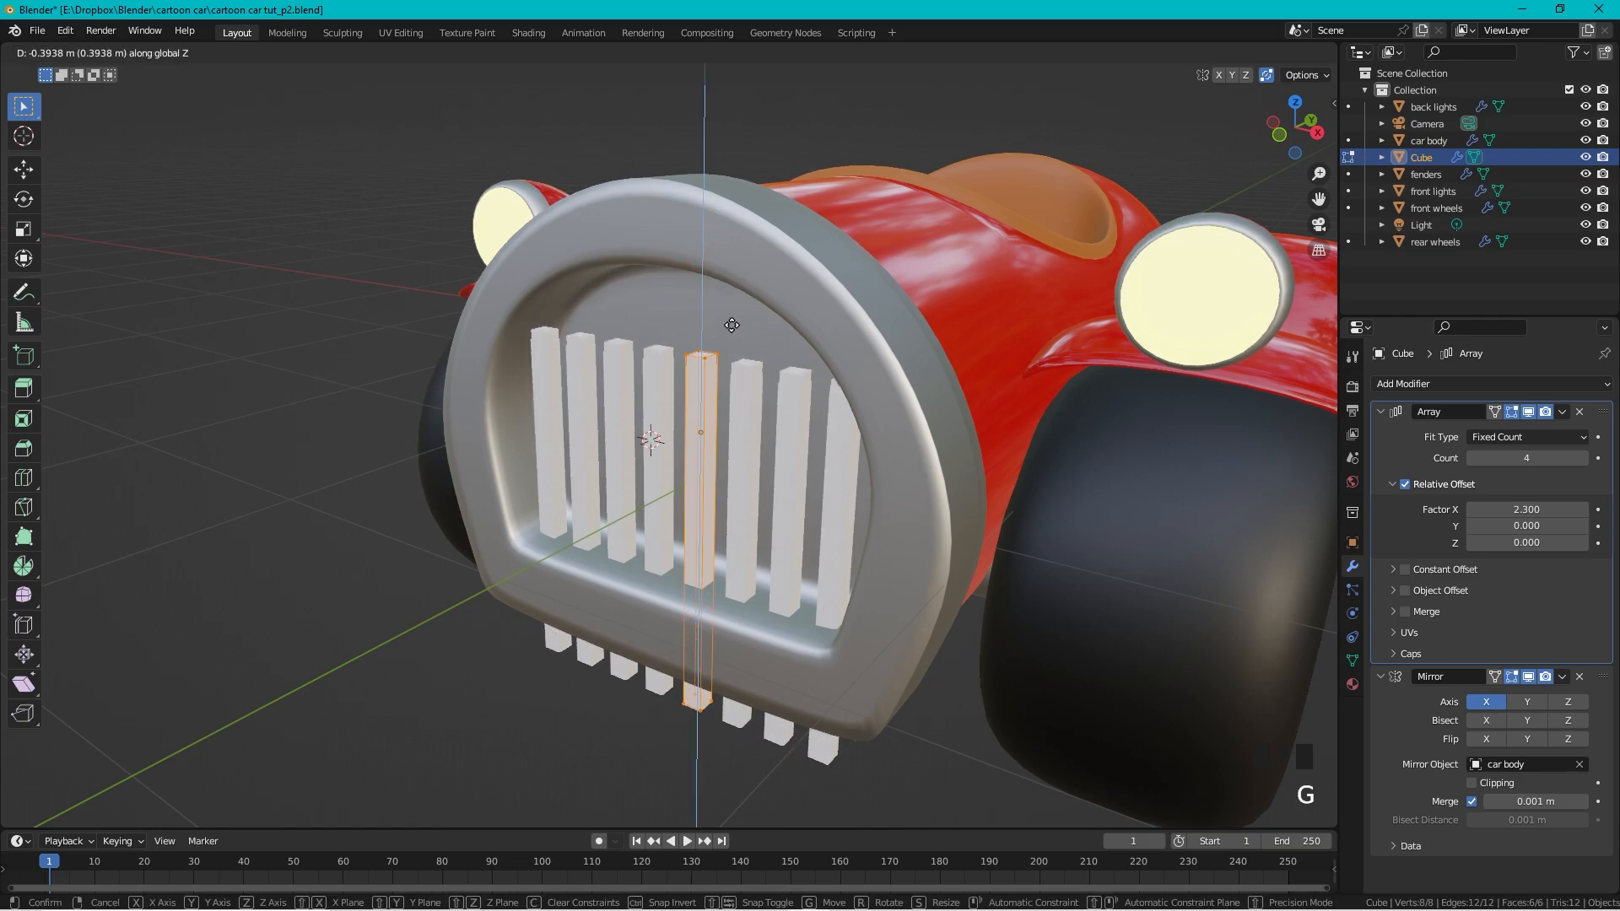
click(759, 196)
key(ctrl+z)
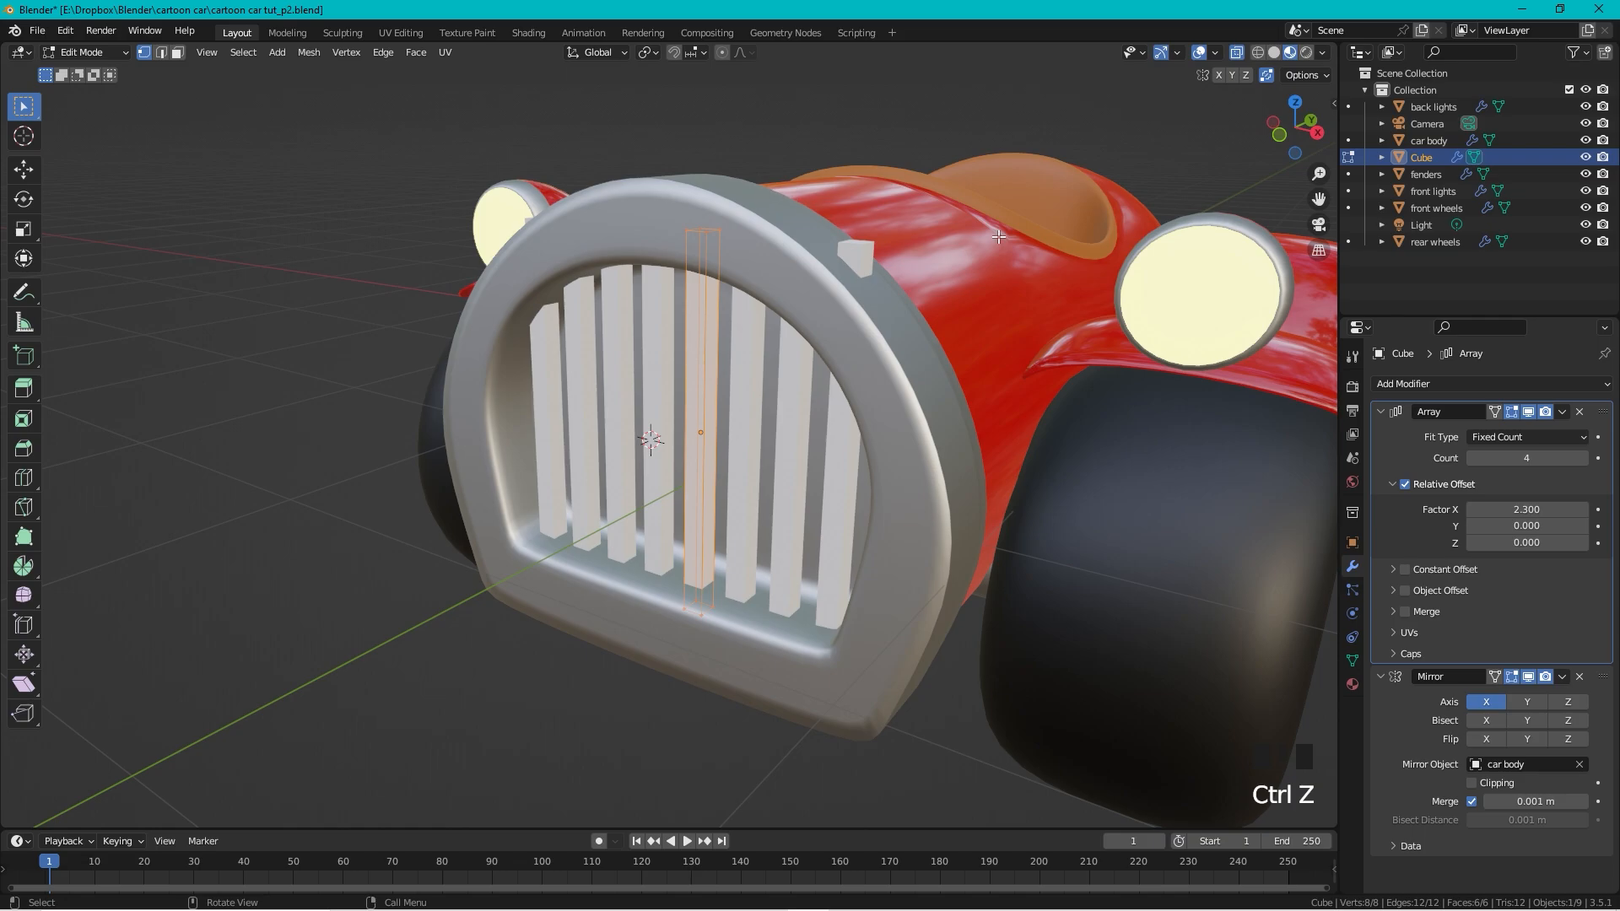
key(Tab)
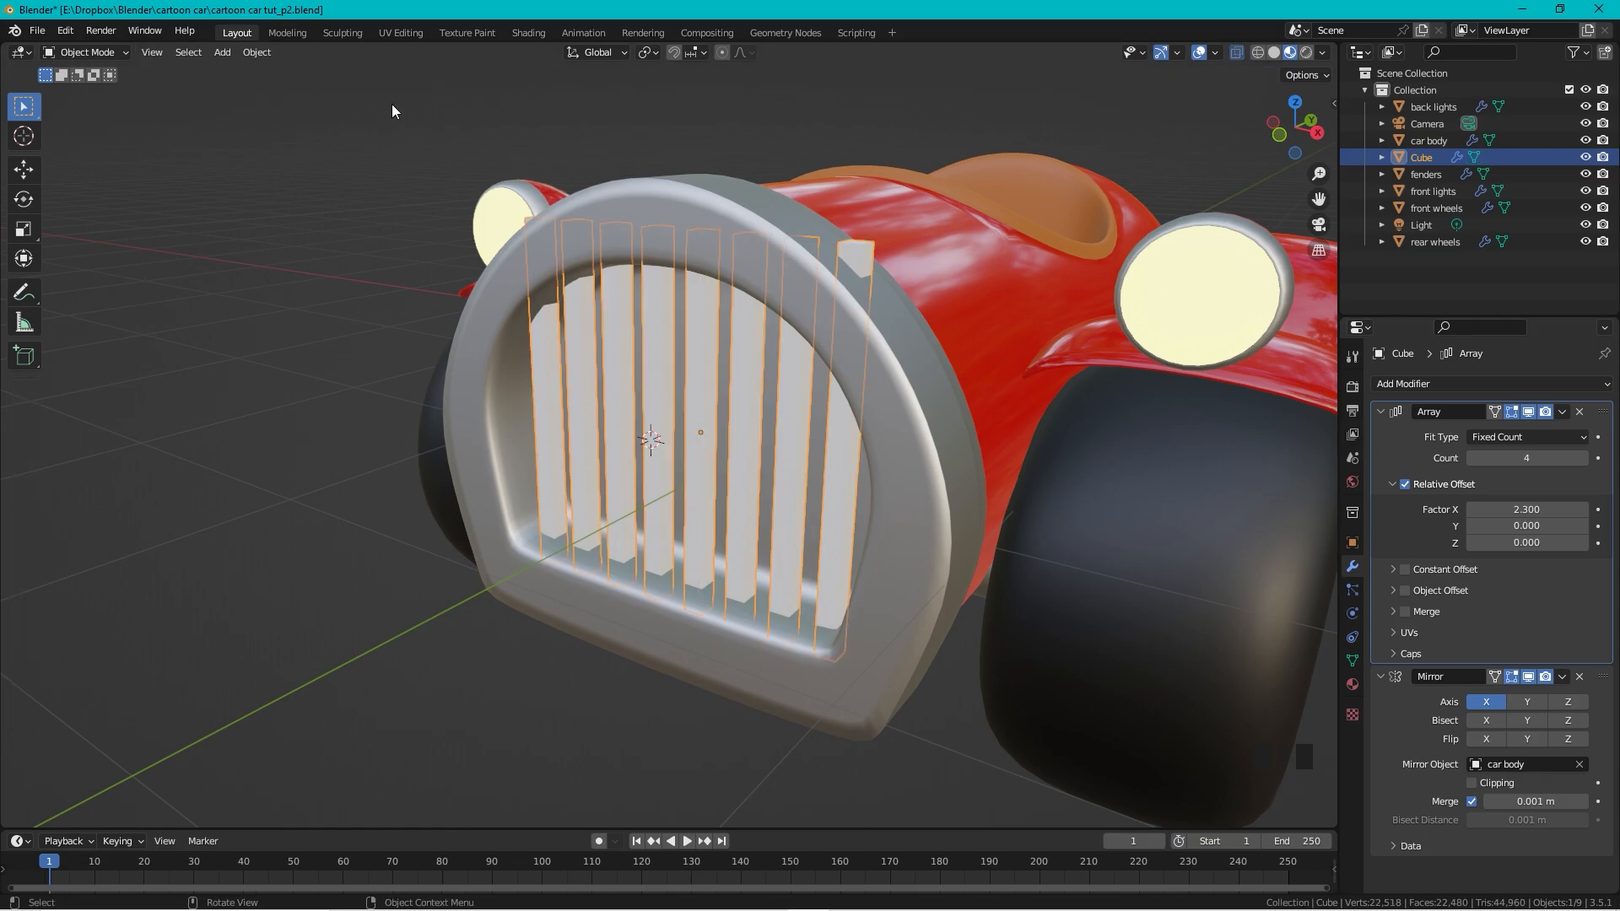
click(1391, 435)
key(ctrl+a)
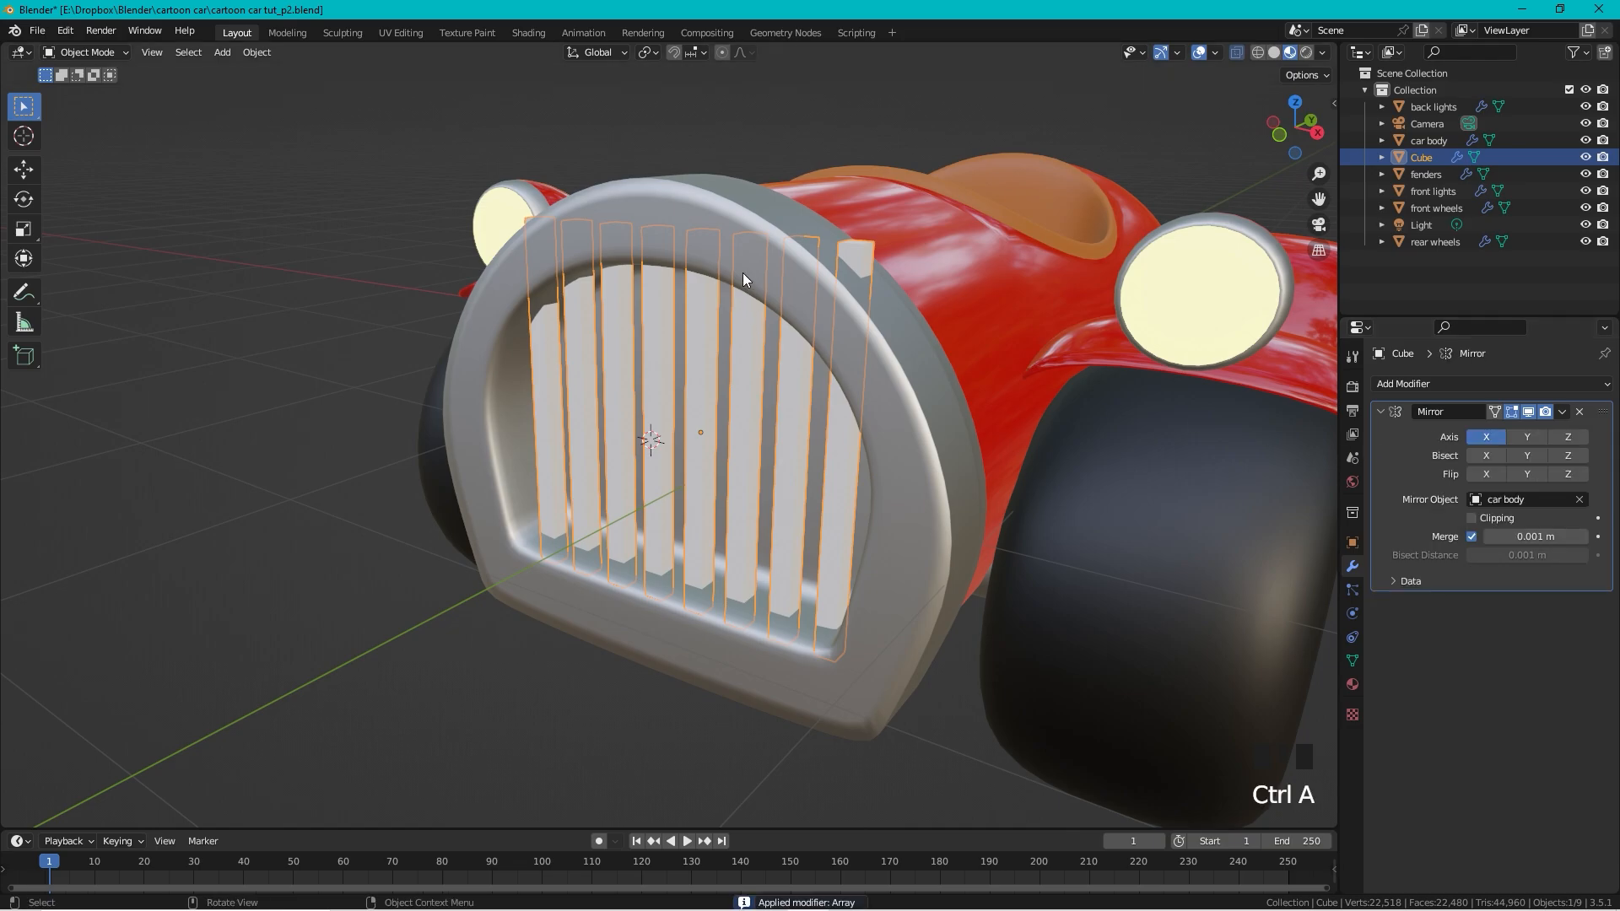
Step: Lower the top face of the rightmost grille bar to sit under the rounded rim
key(Tab)
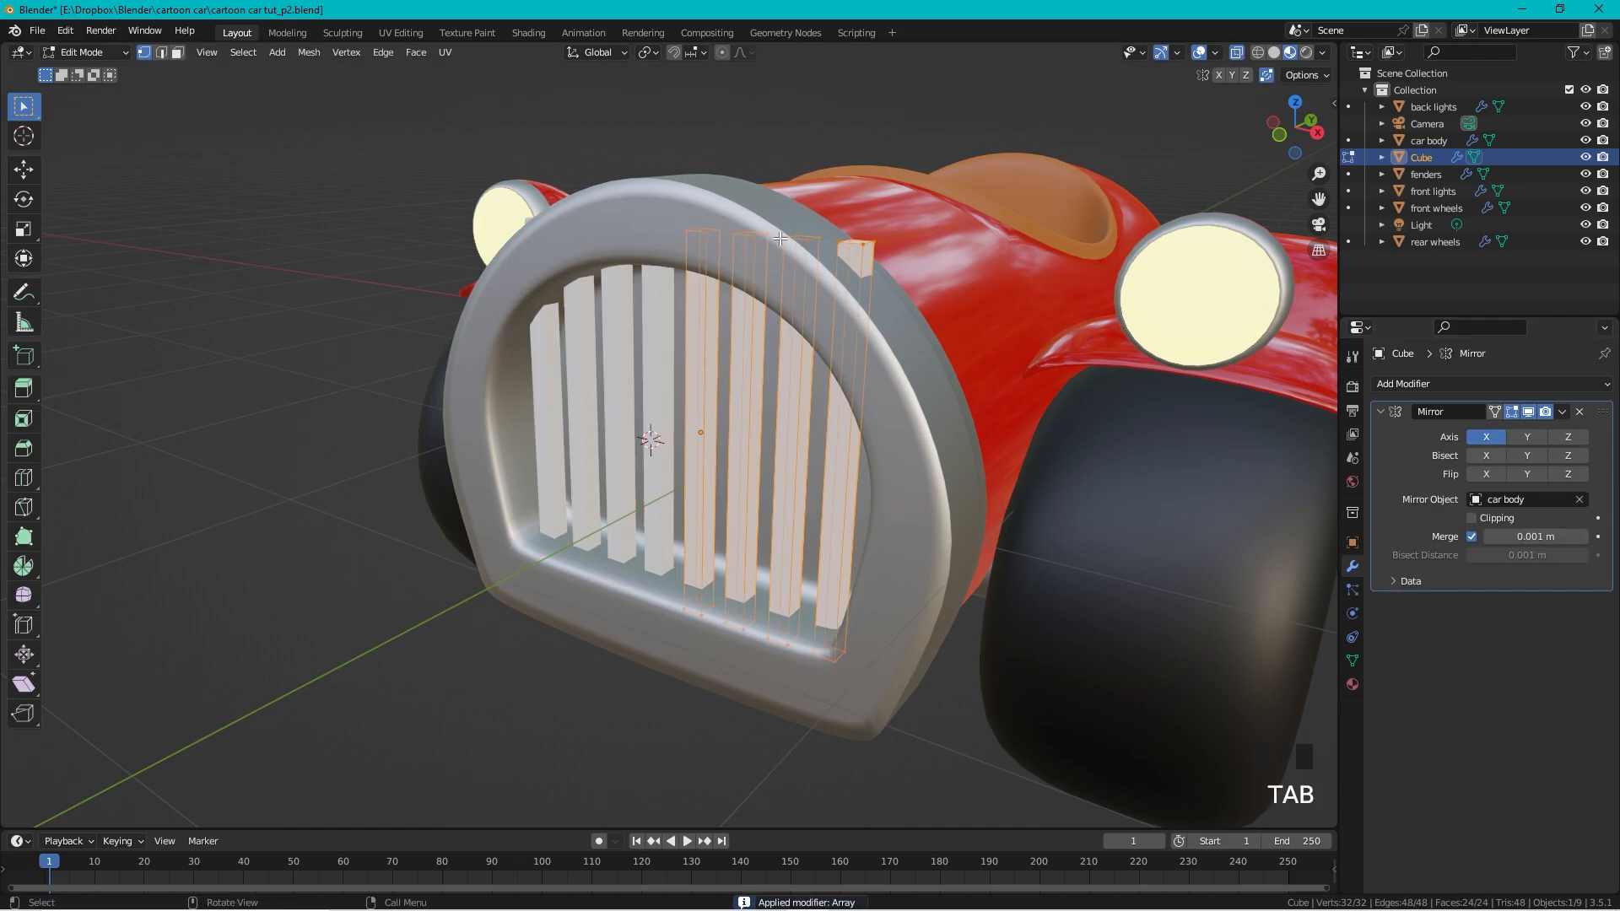
click(870, 227)
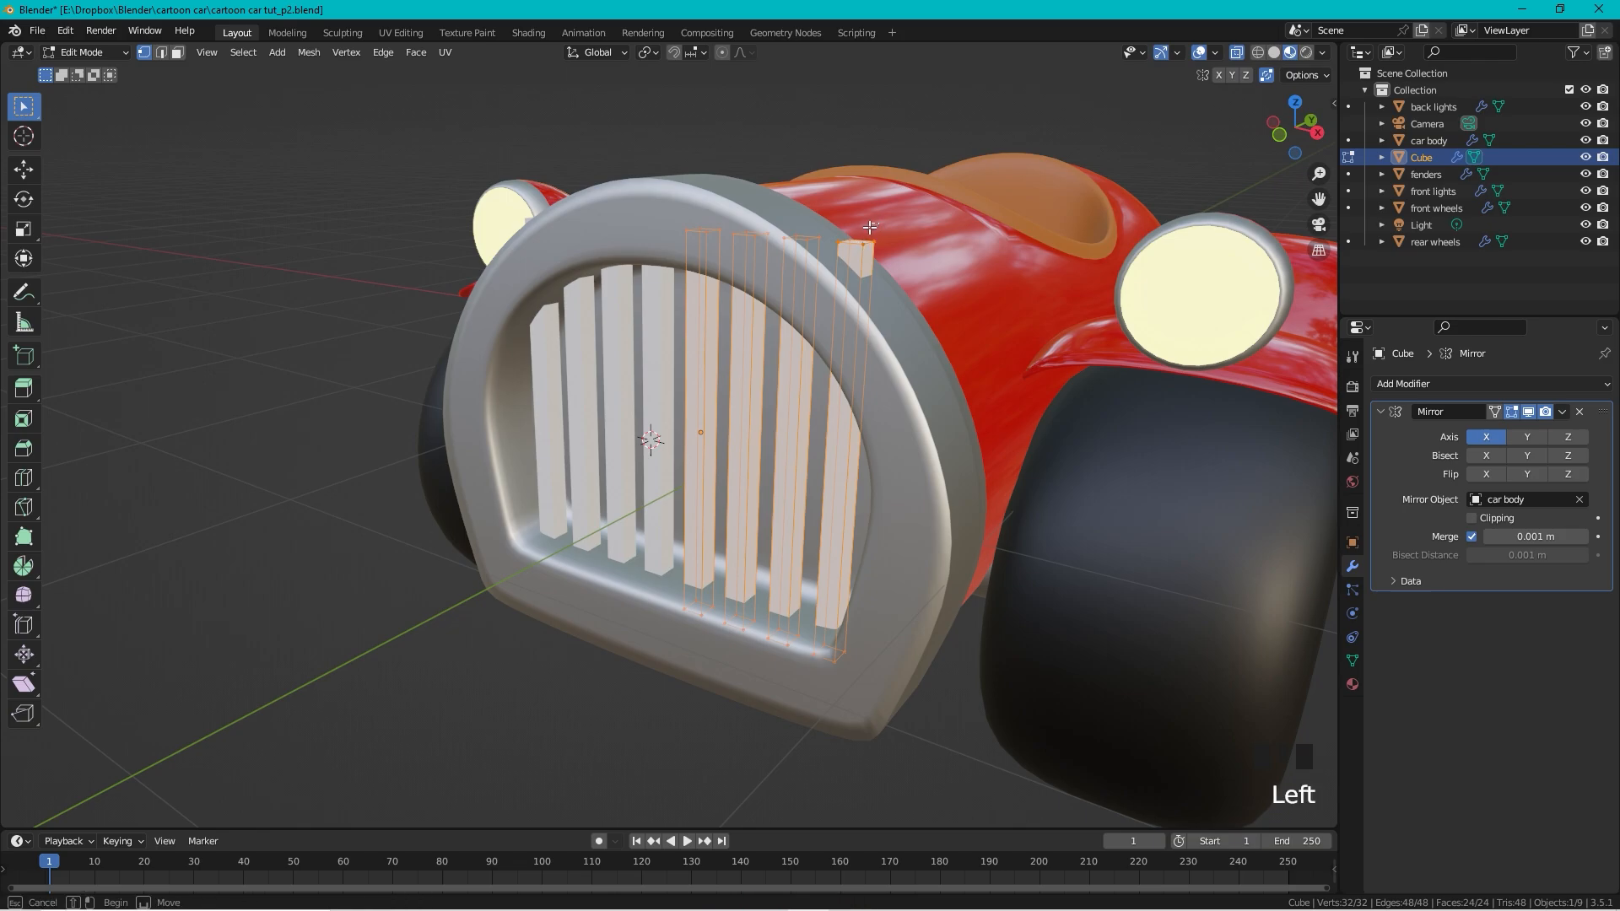
drag(870, 227, 831, 264)
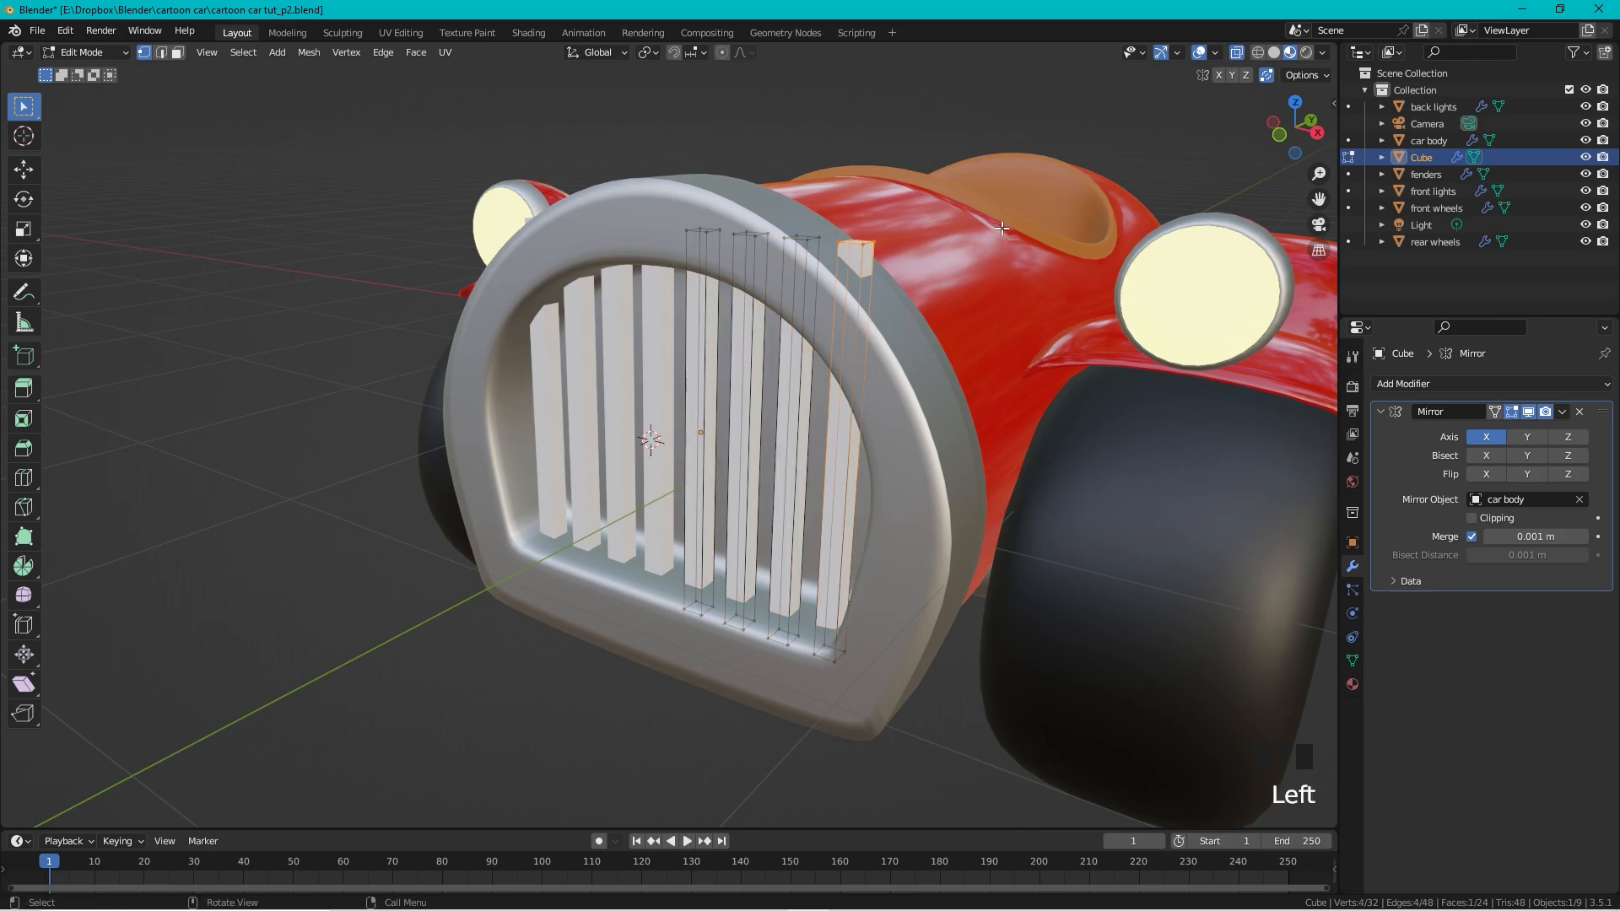
key(g)
click(976, 300)
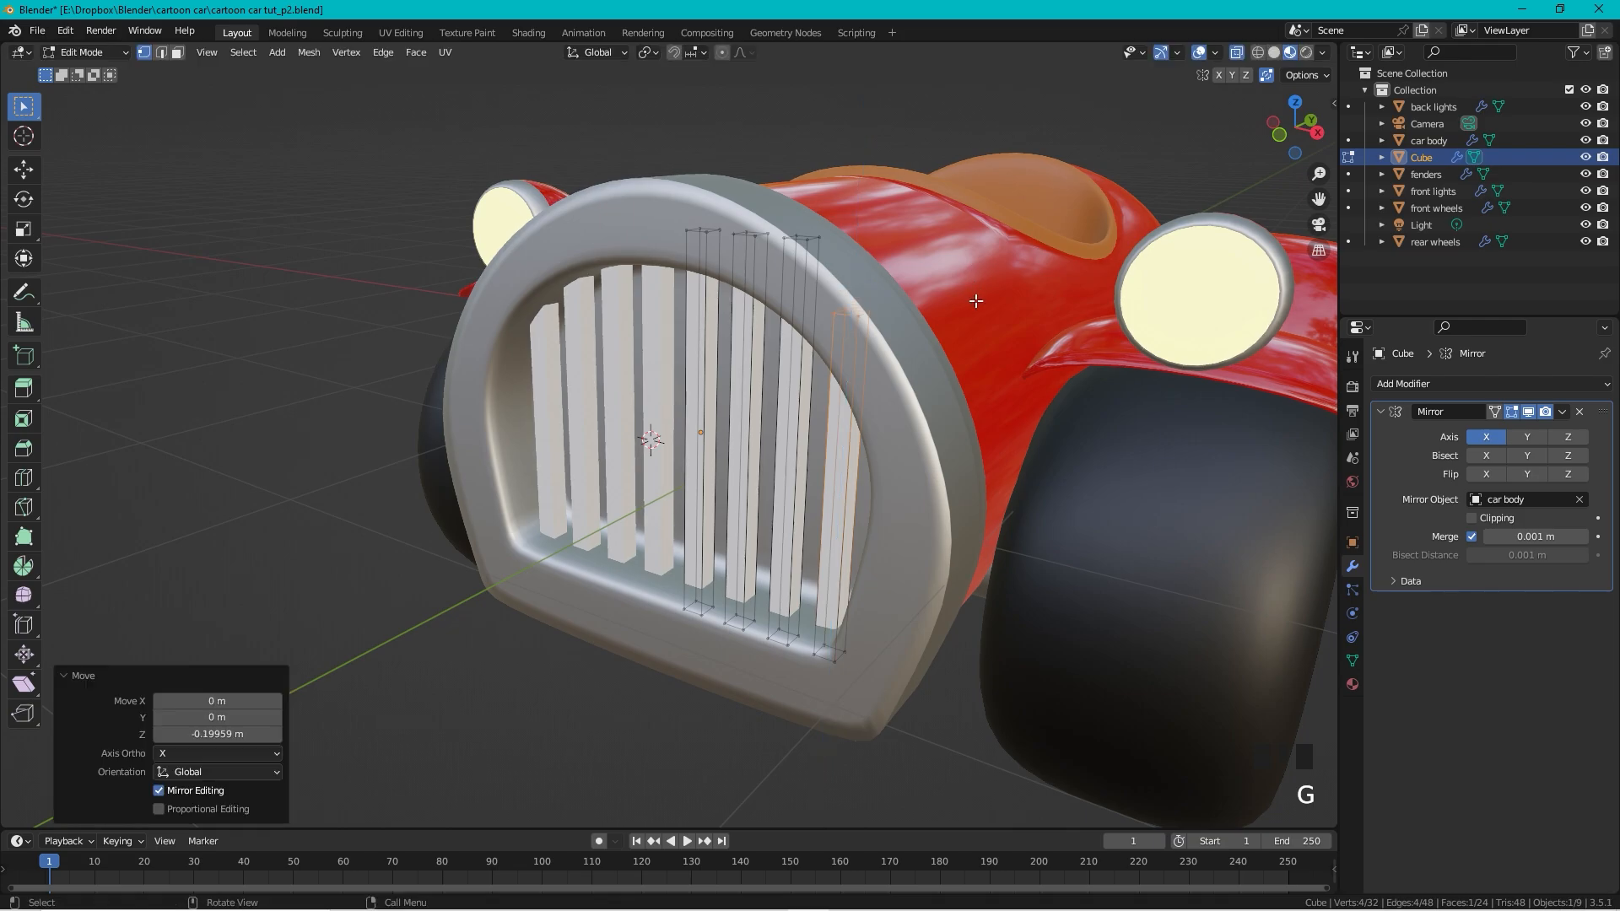
Step: In front view, lower another set of bar vertices 0.19959 m along Z, then exit Edit Mode
click(1281, 135)
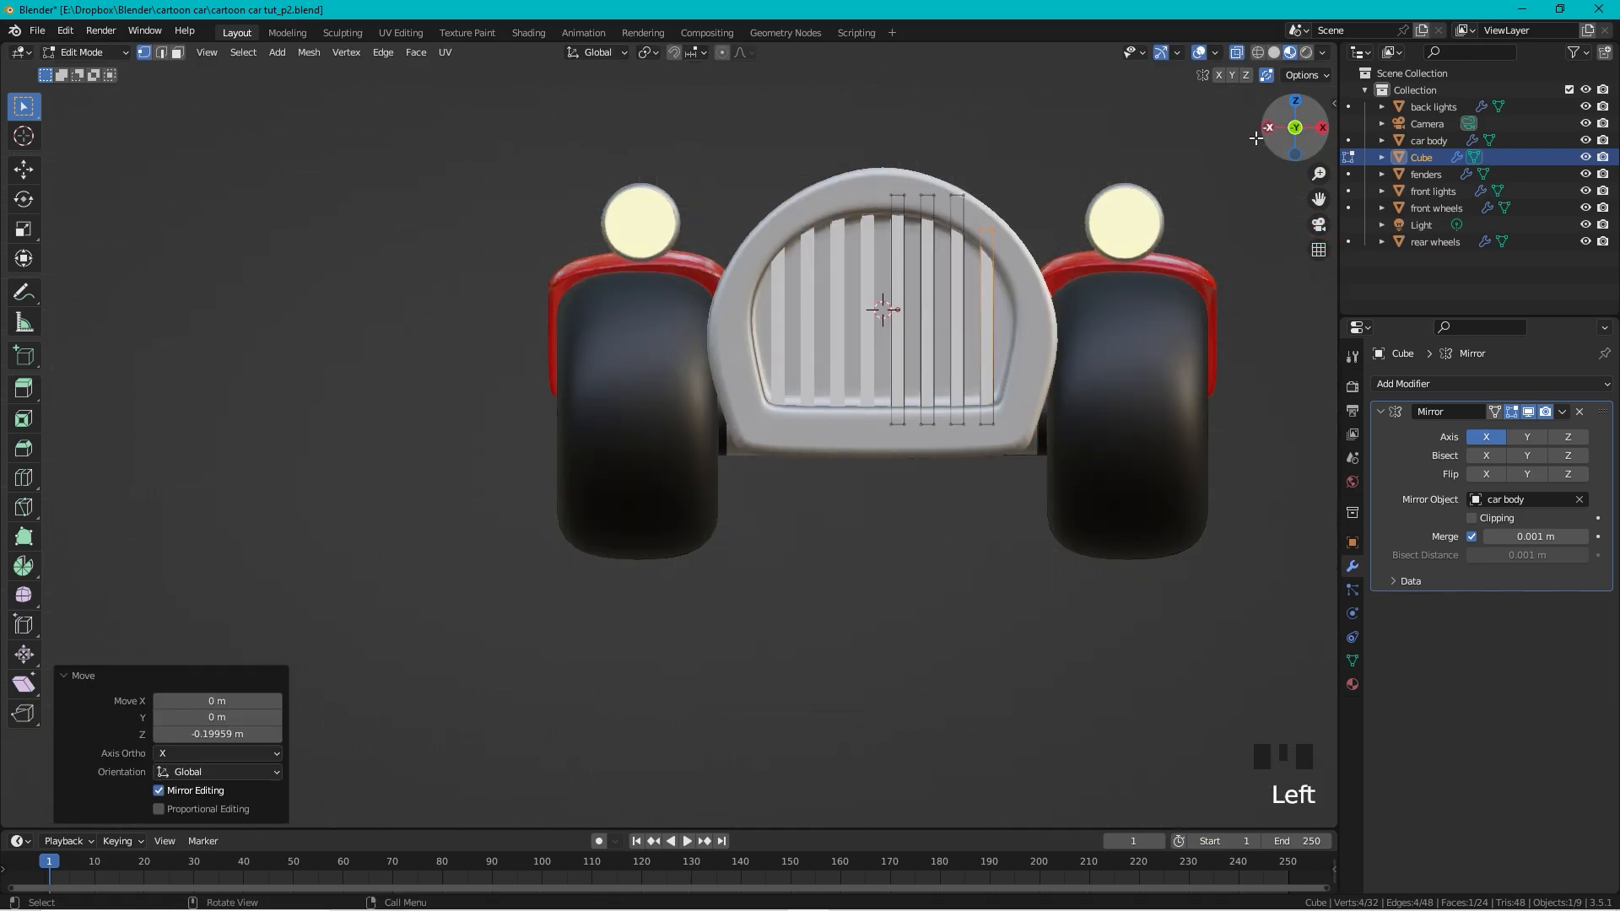
click(977, 187)
drag(947, 202, 946, 203)
key(g)
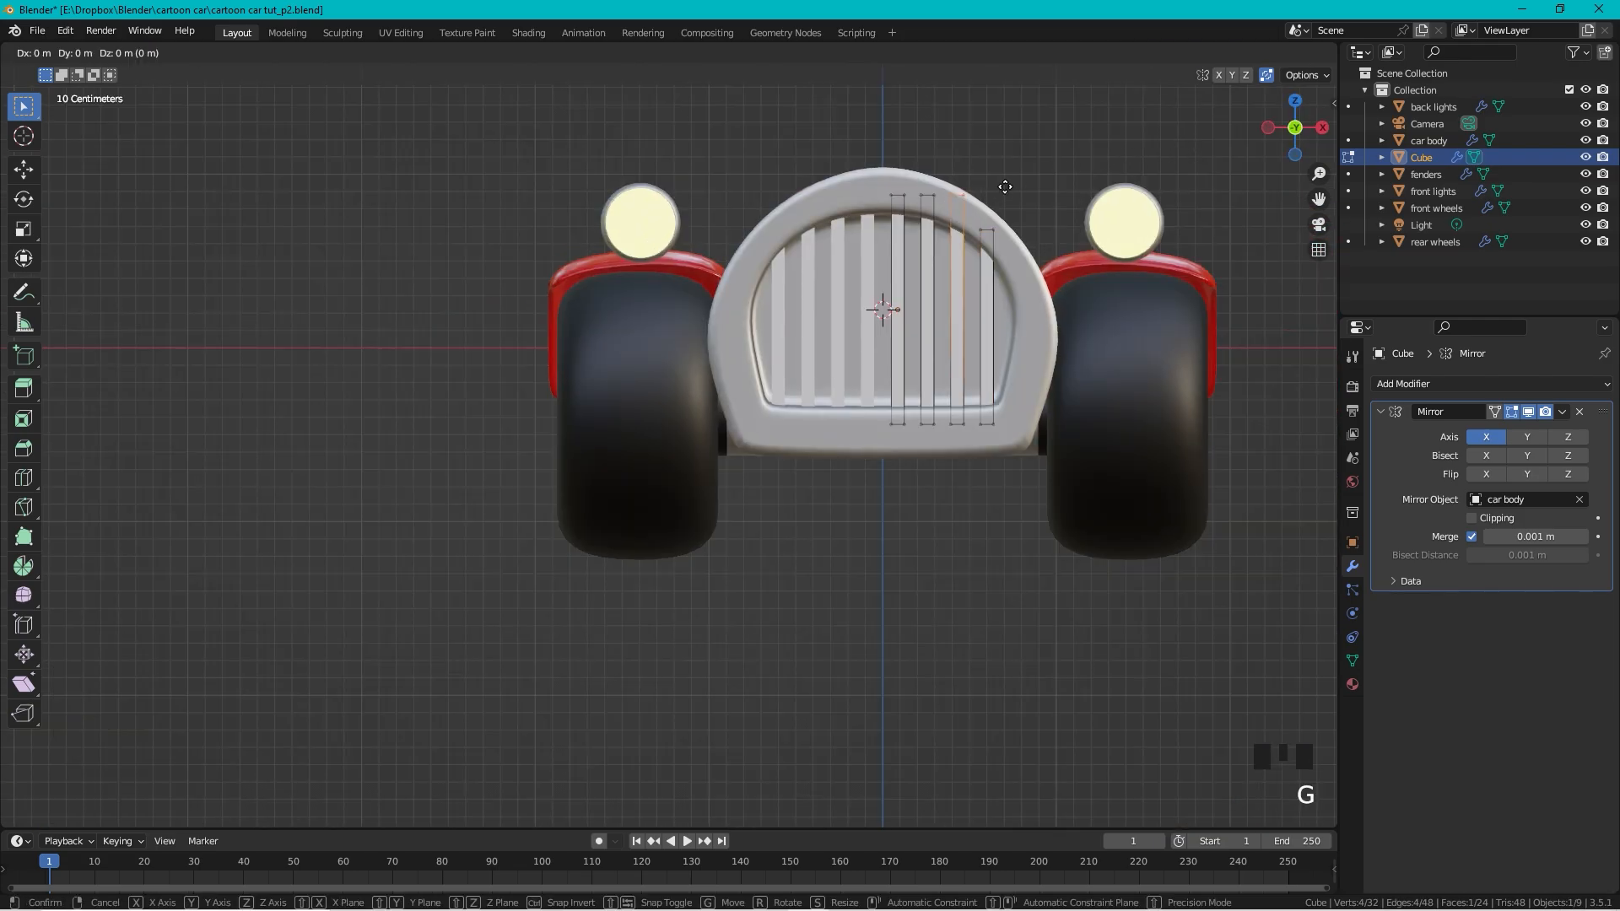
key(z)
click(1021, 200)
key(Tab)
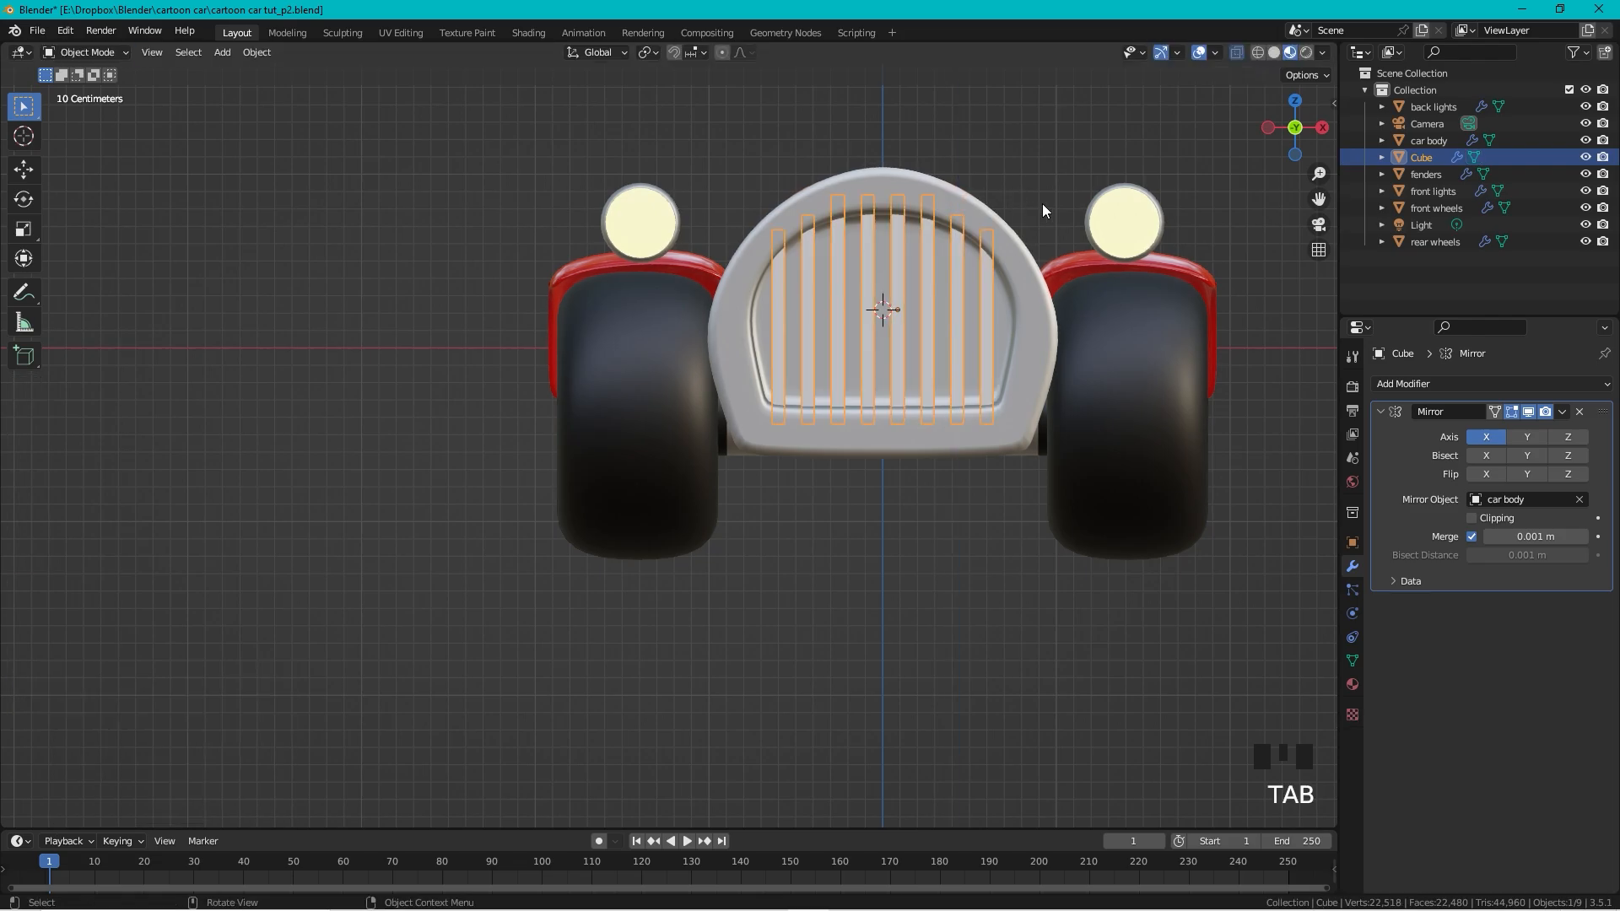
scroll(1005, 152, down, 1)
middle_drag(1005, 155, 890, 331)
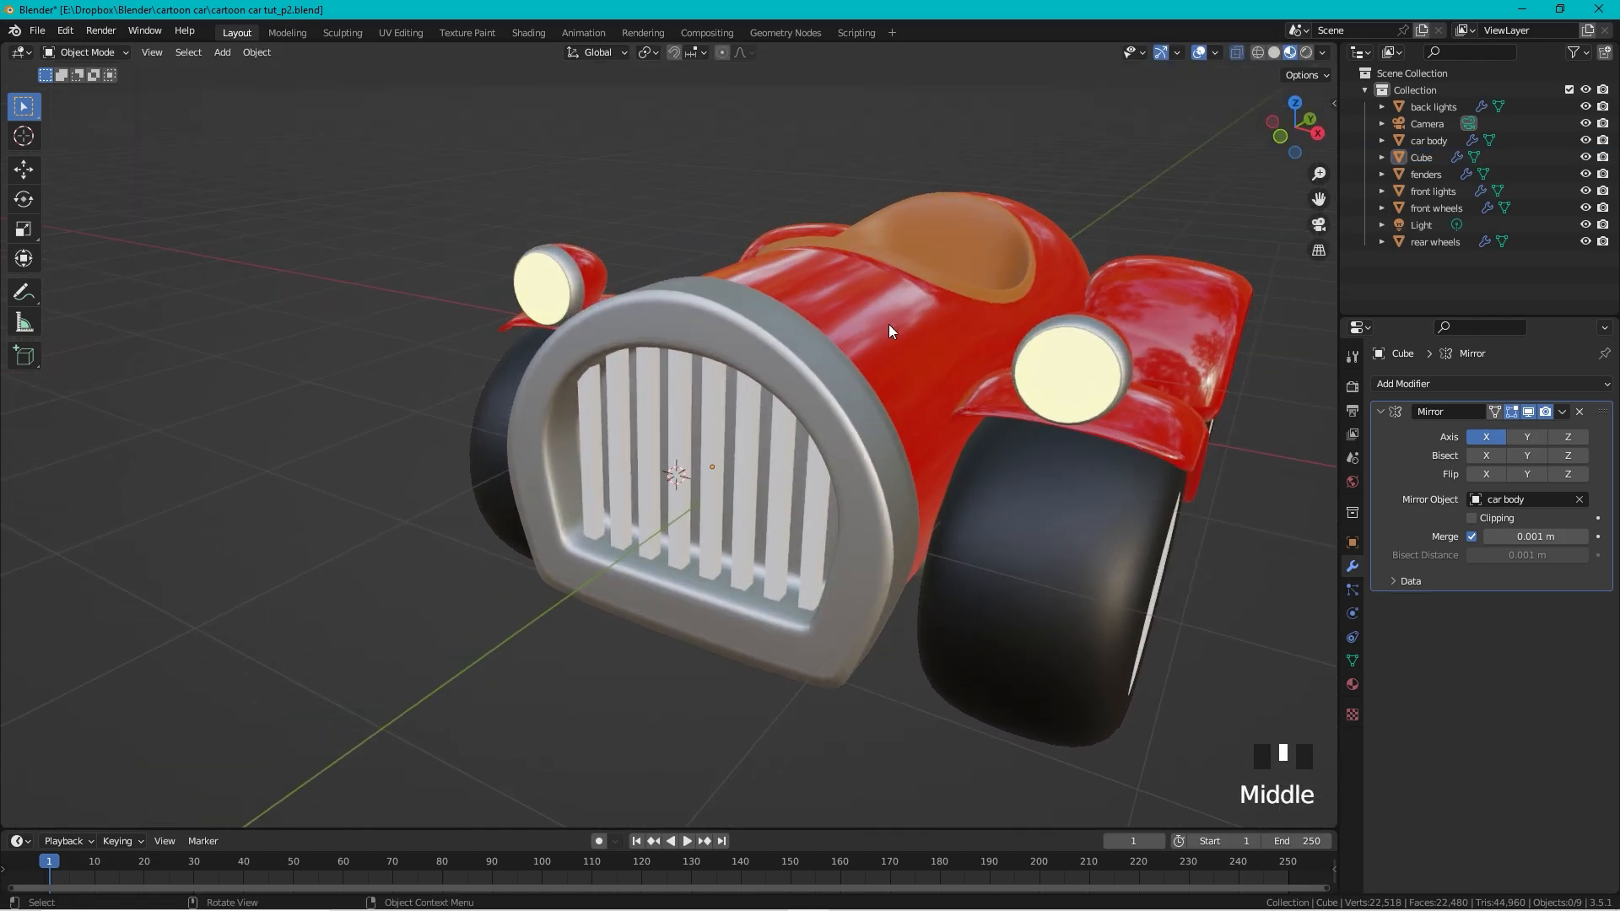
Step: Assign the existing 'steel' material to the grille bars object
click(791, 426)
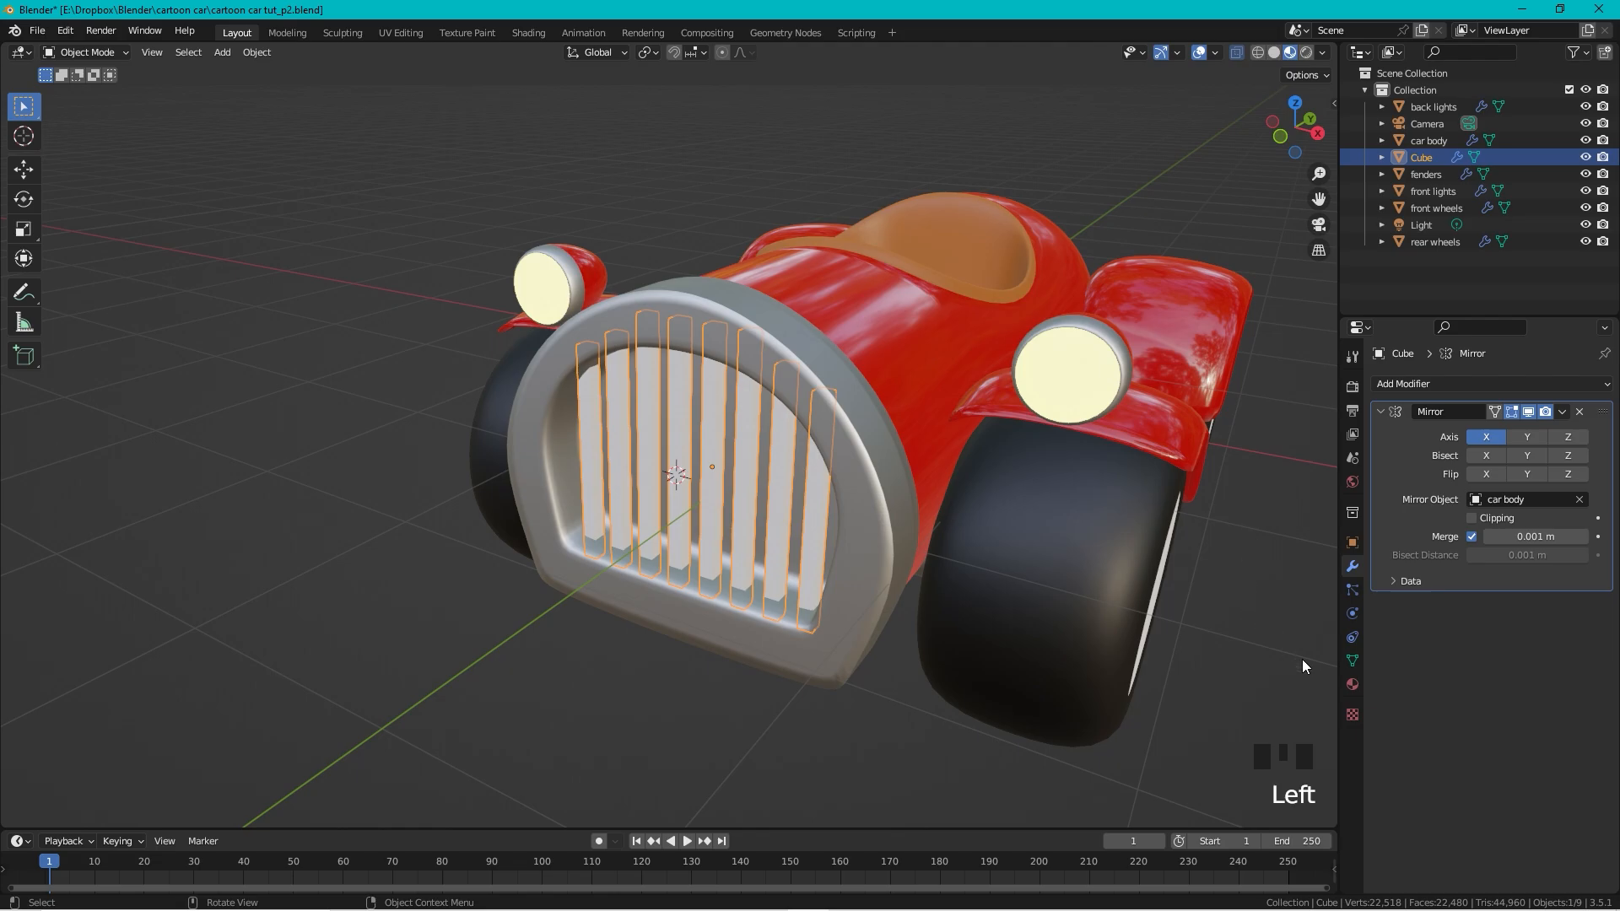
click(1351, 682)
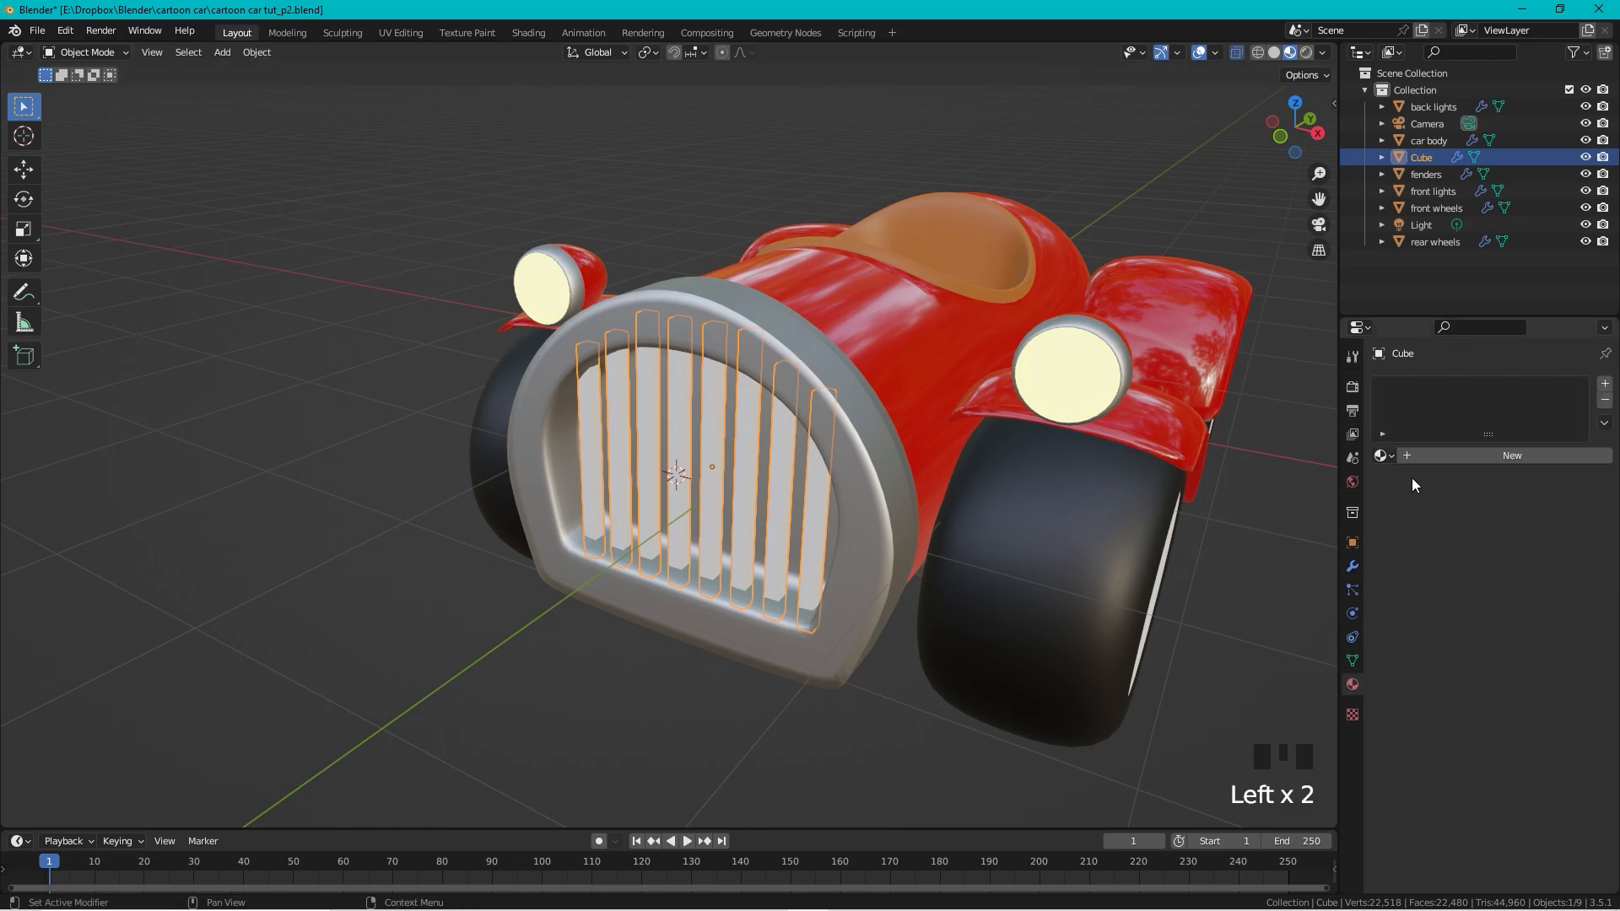
click(1386, 455)
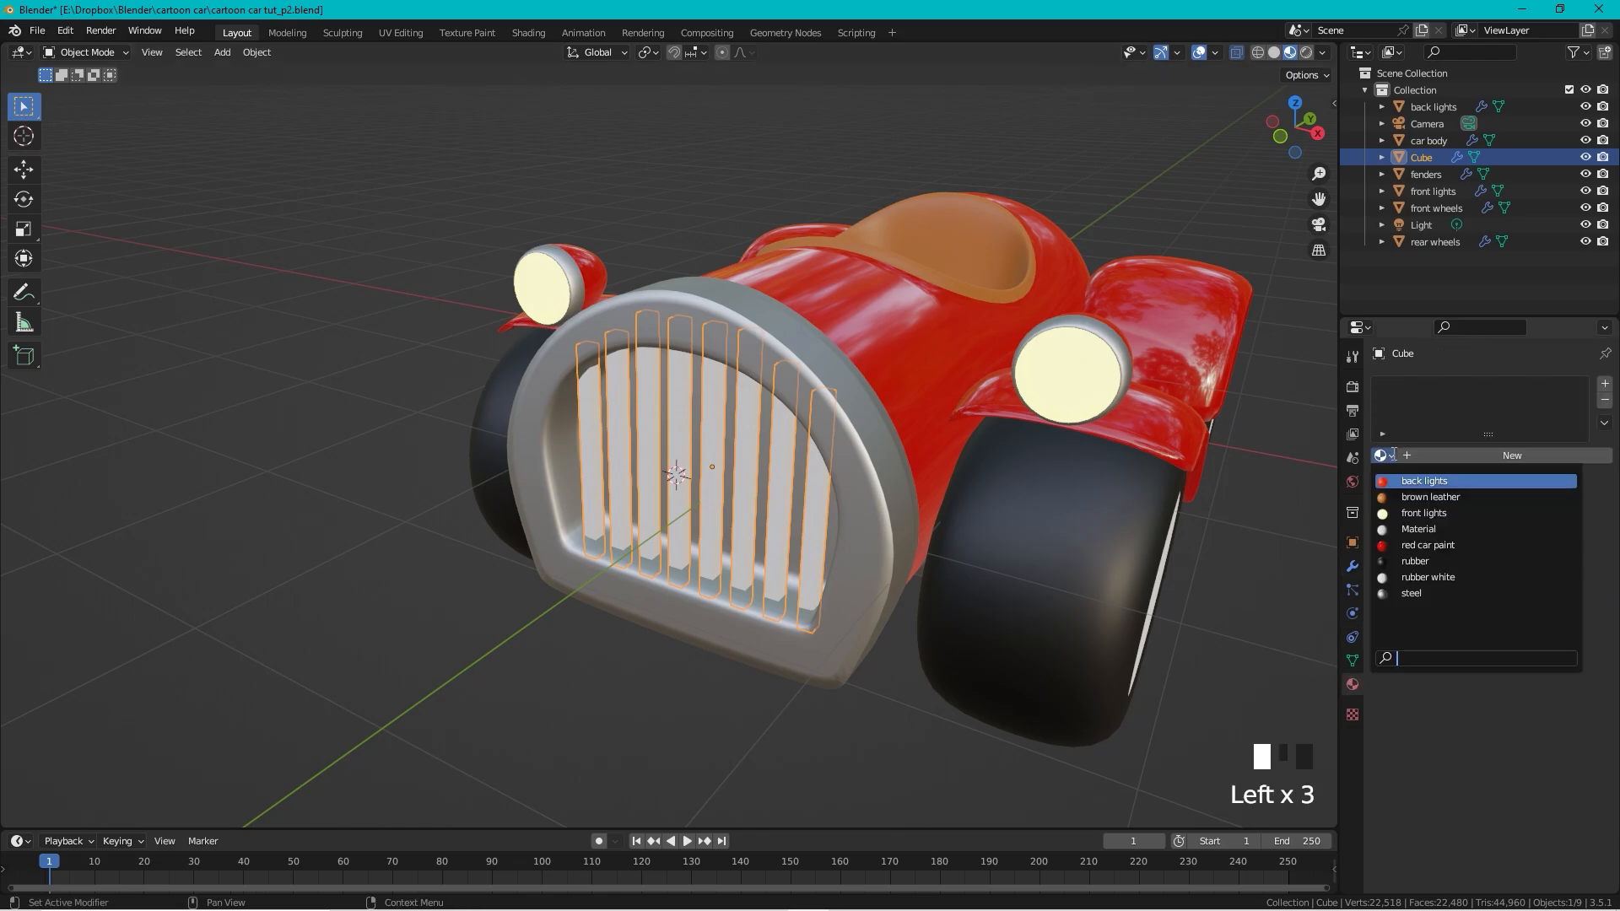
click(1417, 592)
middle_drag(392, 364, 819, 349)
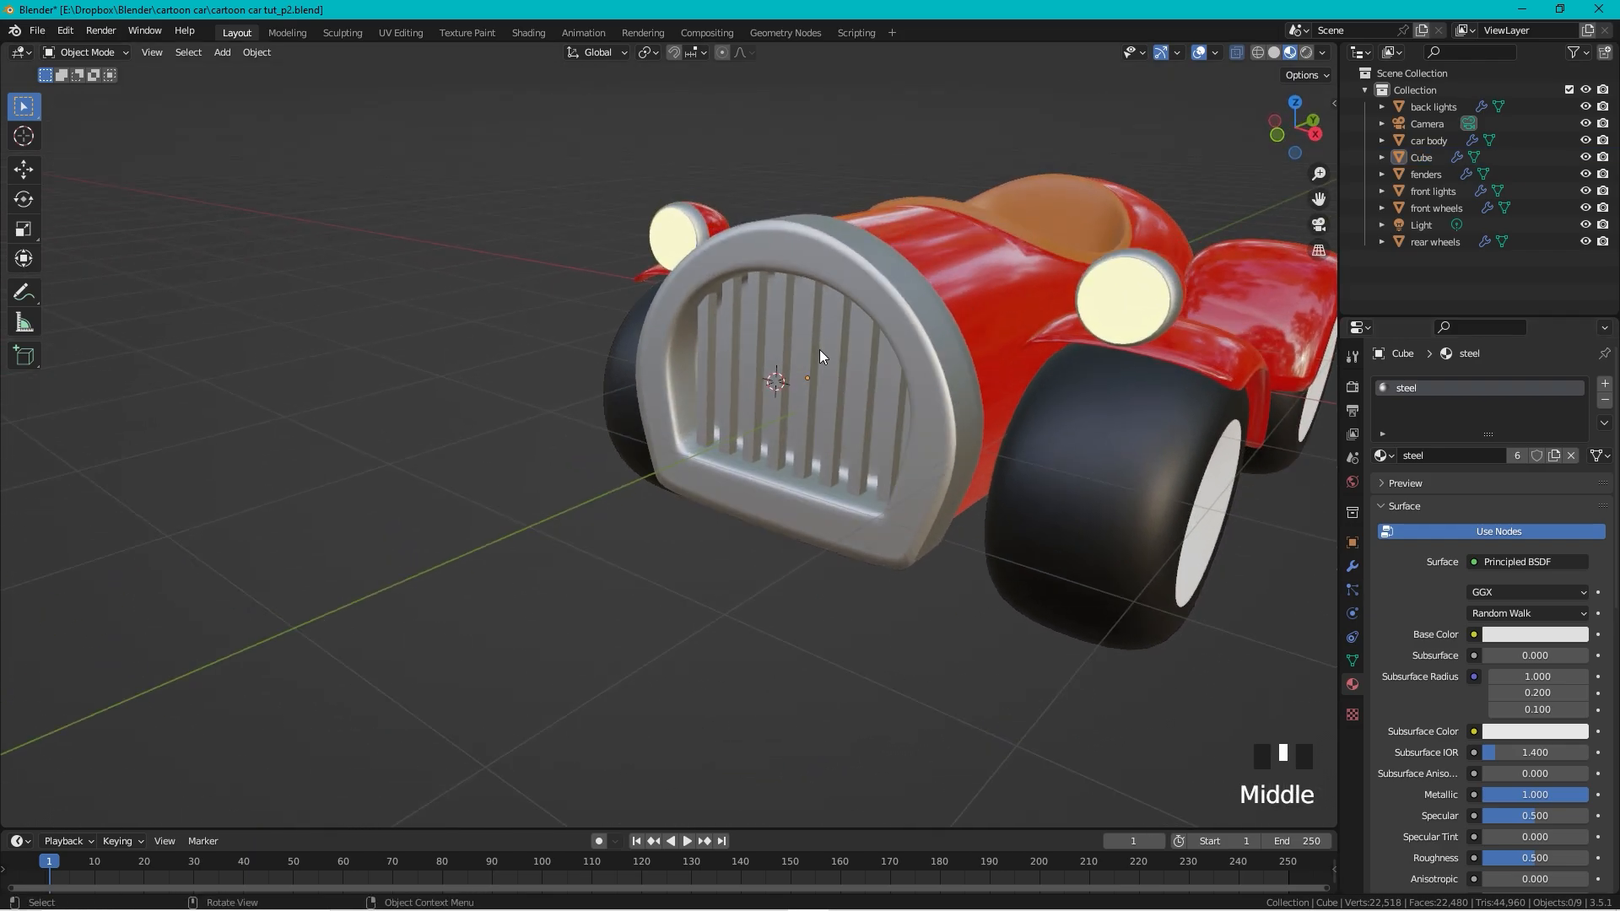
scroll(899, 321, up, 3)
Step: In the car body's Edit Mode, circle-select the faces behind the grille bars in face mode
click(970, 304)
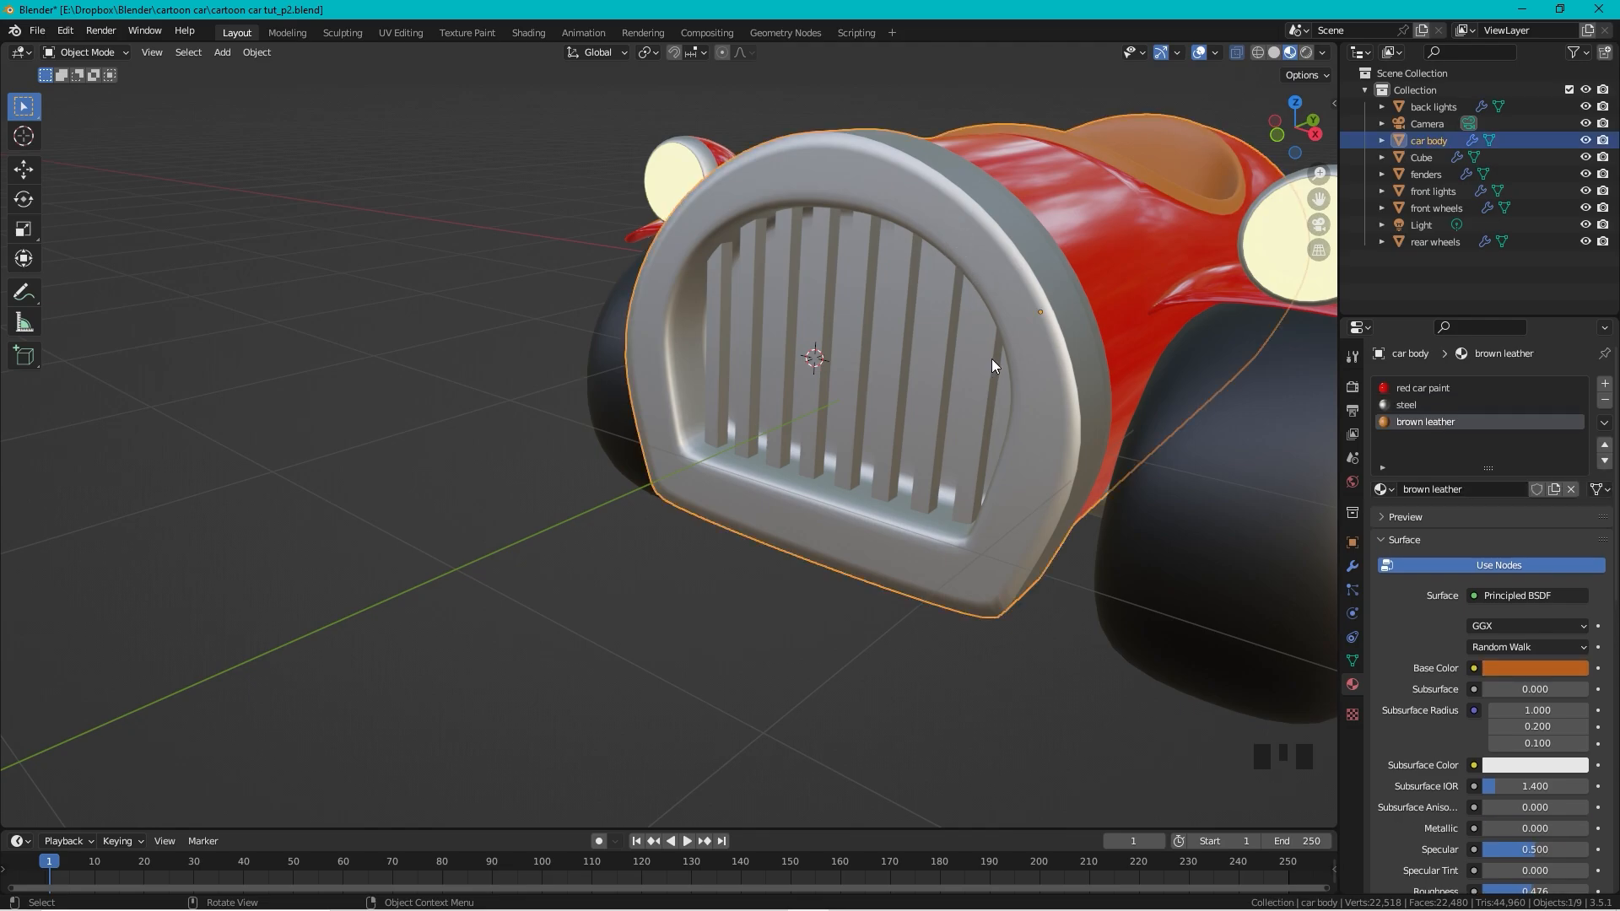
key(Tab)
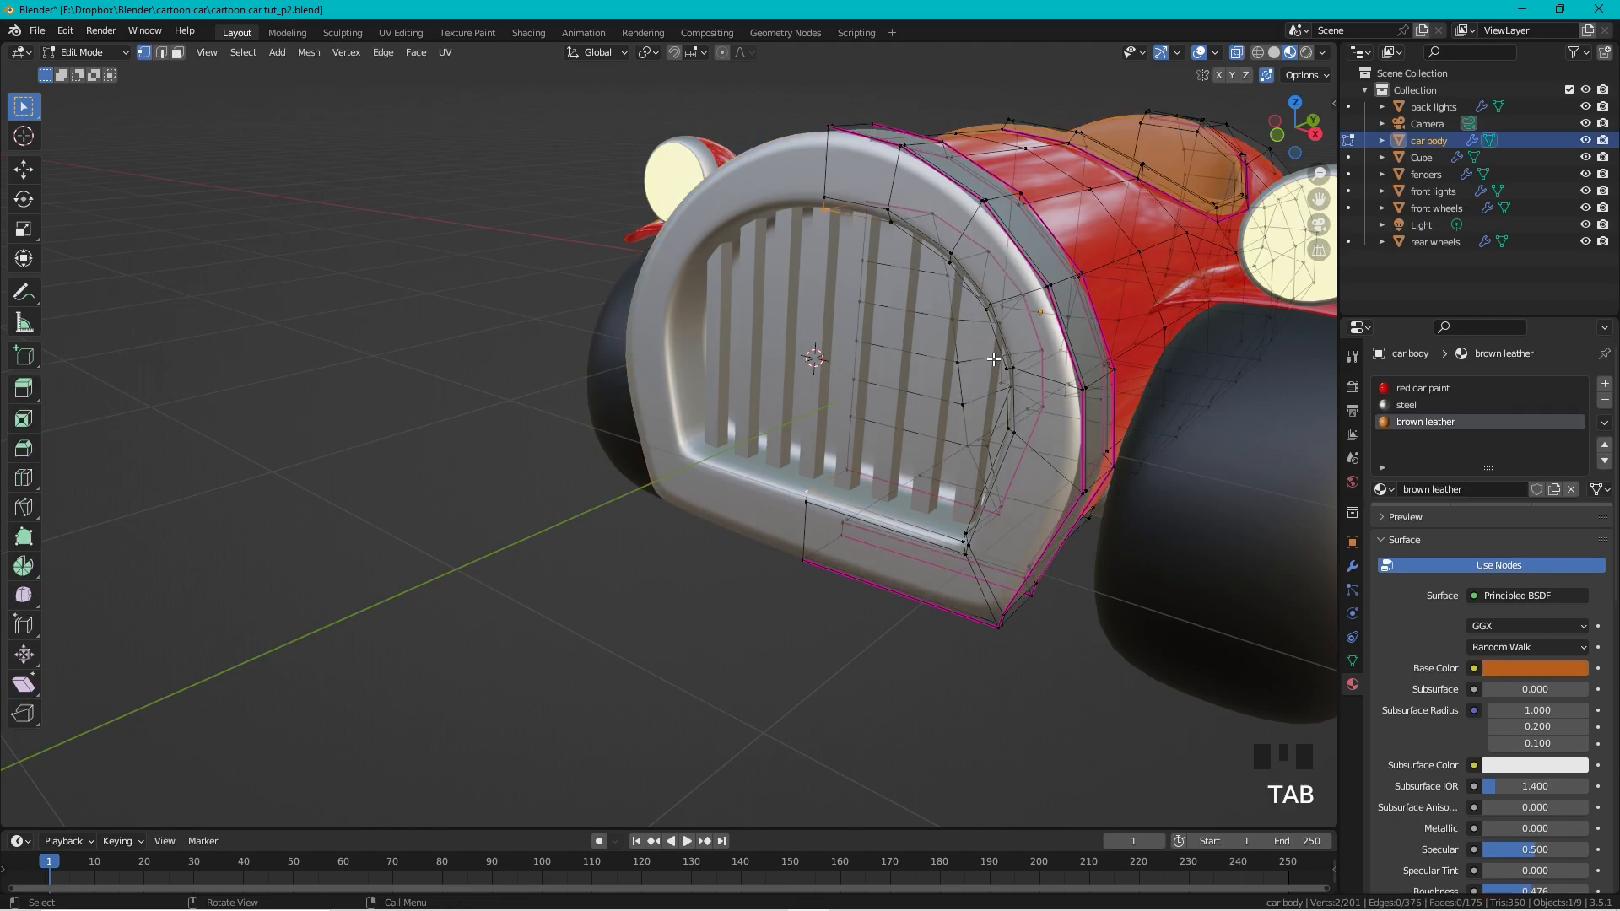
mouse_move(936, 334)
middle_down()
mouse_move(988, 329)
mouse_move(959, 319)
middle_up()
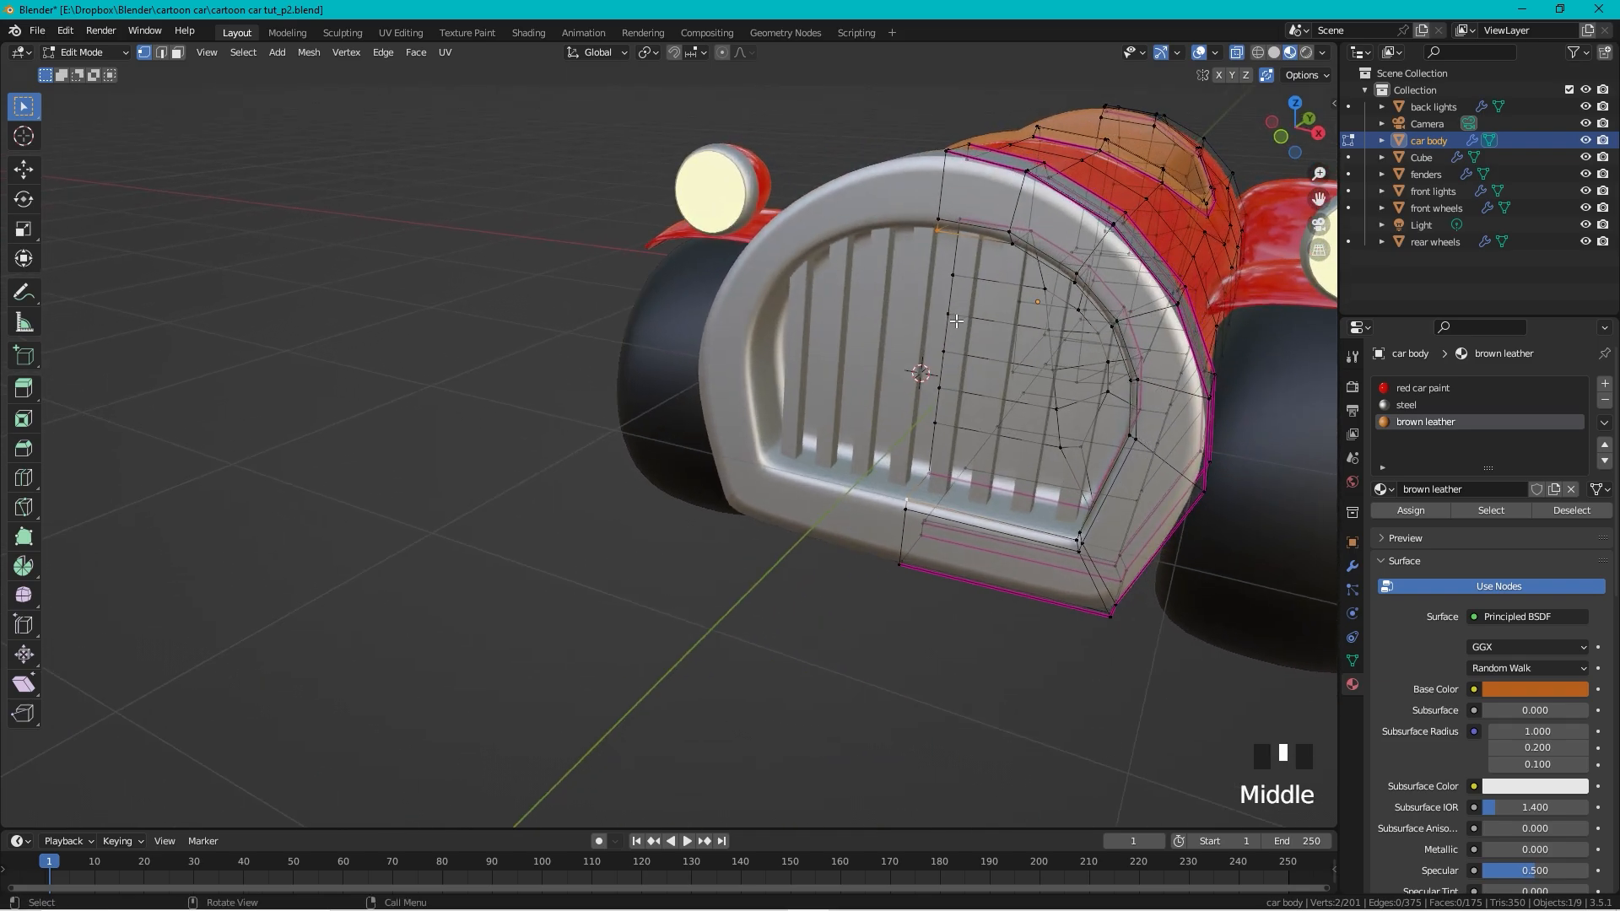
key(alt+z)
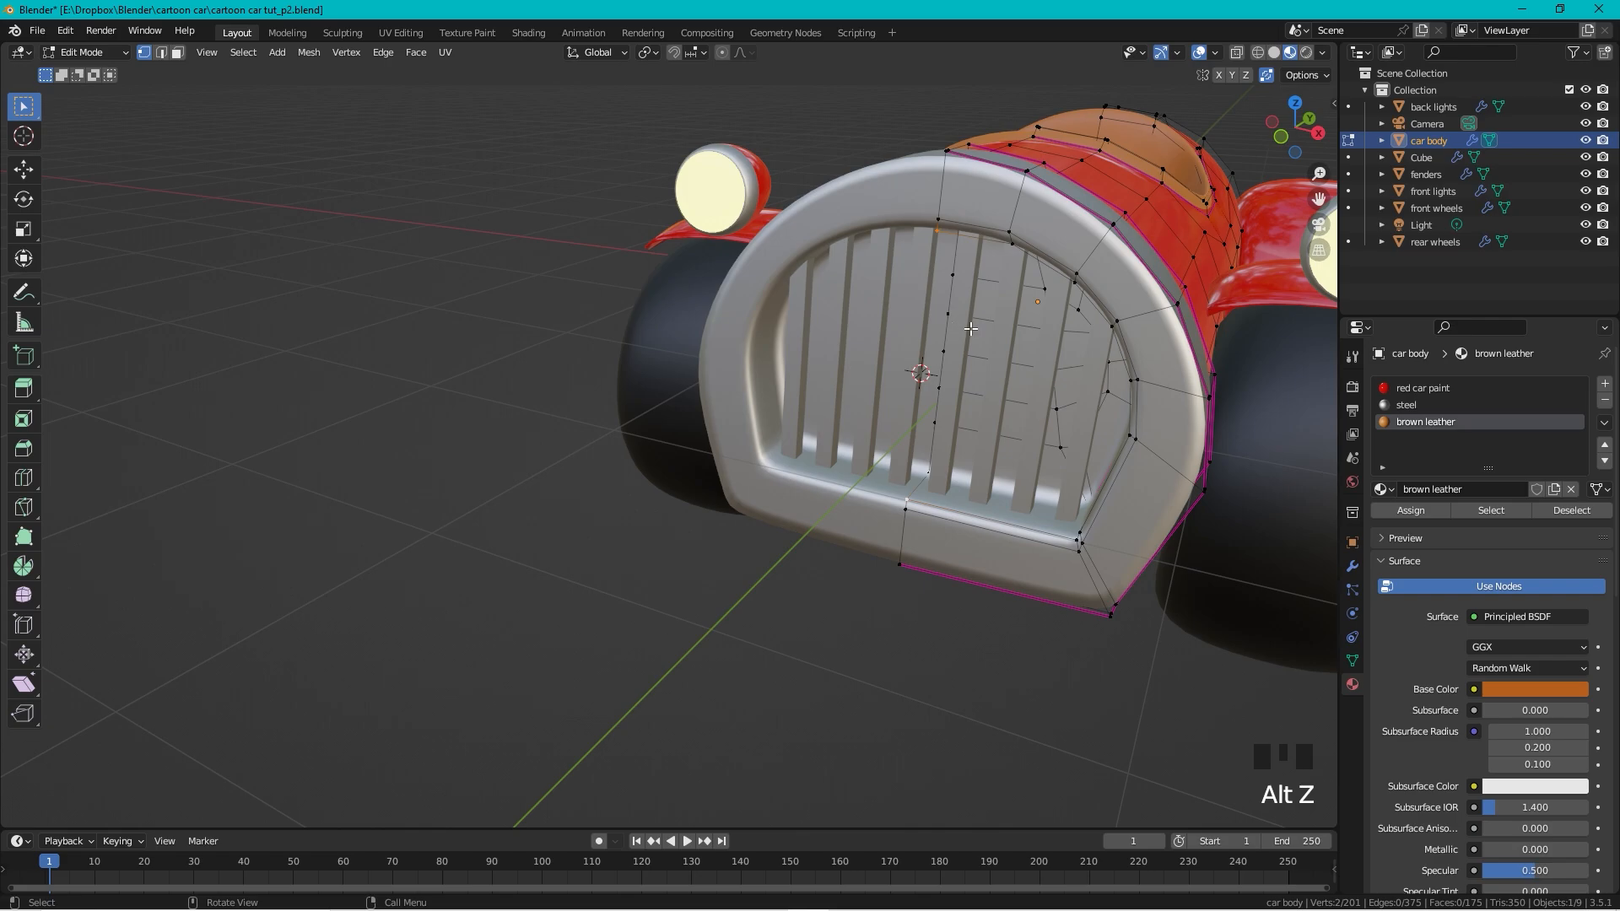
key(3)
shift+middle_drag(1049, 286, 852, 278)
middle_drag(852, 278, 893, 332)
scroll(893, 332, up, 2)
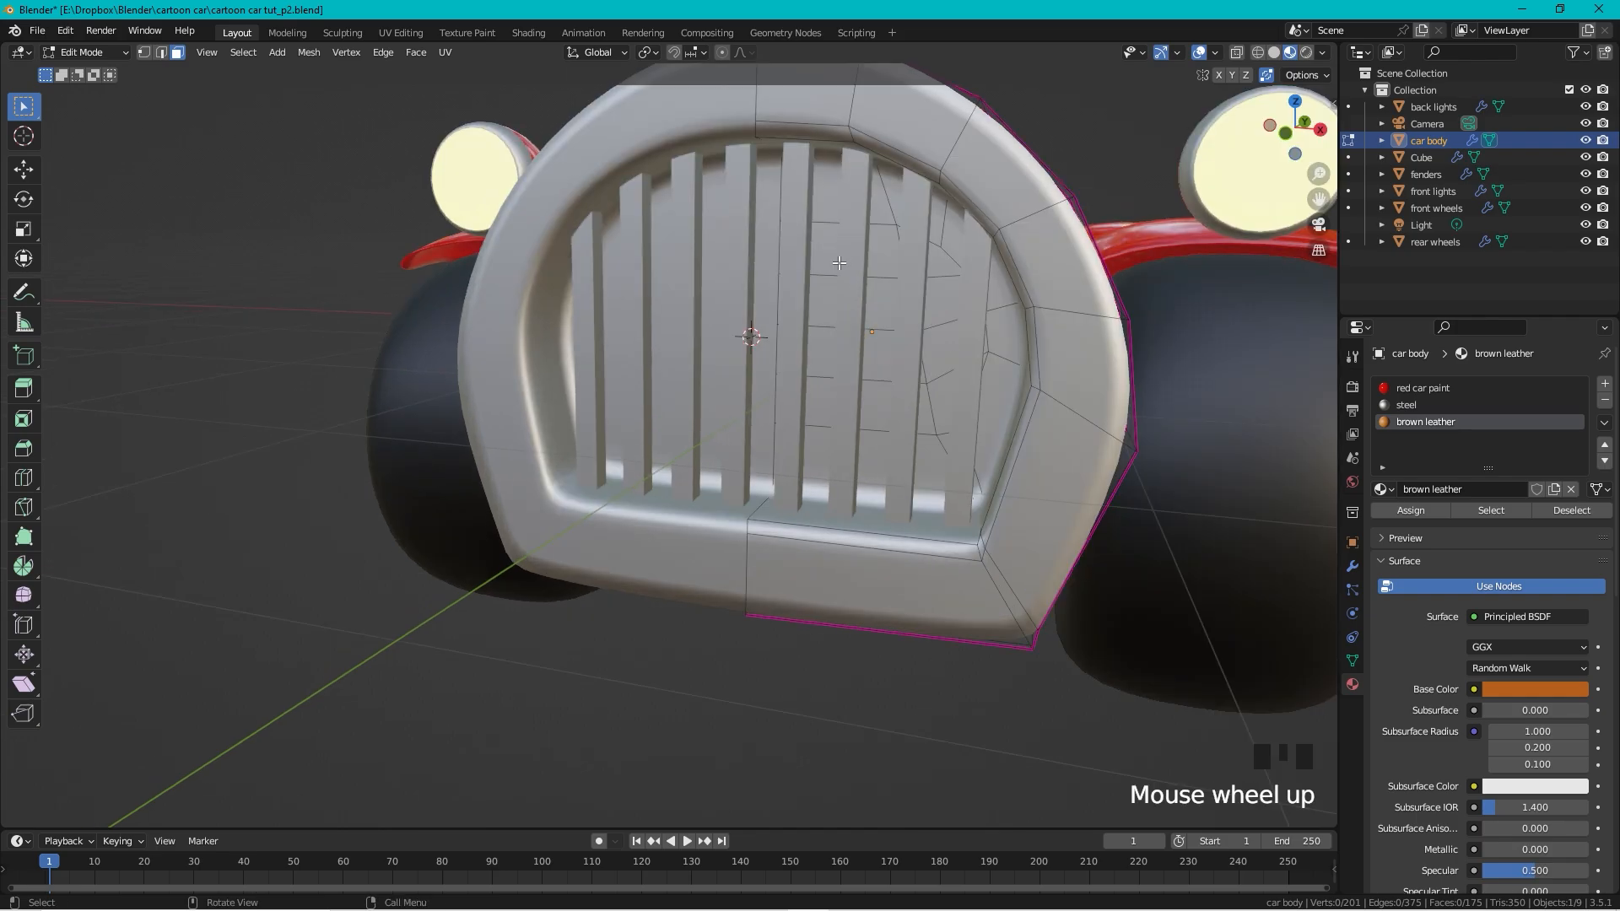
key(c)
mouse_move(827, 215)
mouse_down()
mouse_move(903, 232)
mouse_move(950, 279)
mouse_move(963, 381)
mouse_move(880, 427)
mouse_move(868, 285)
mouse_up()
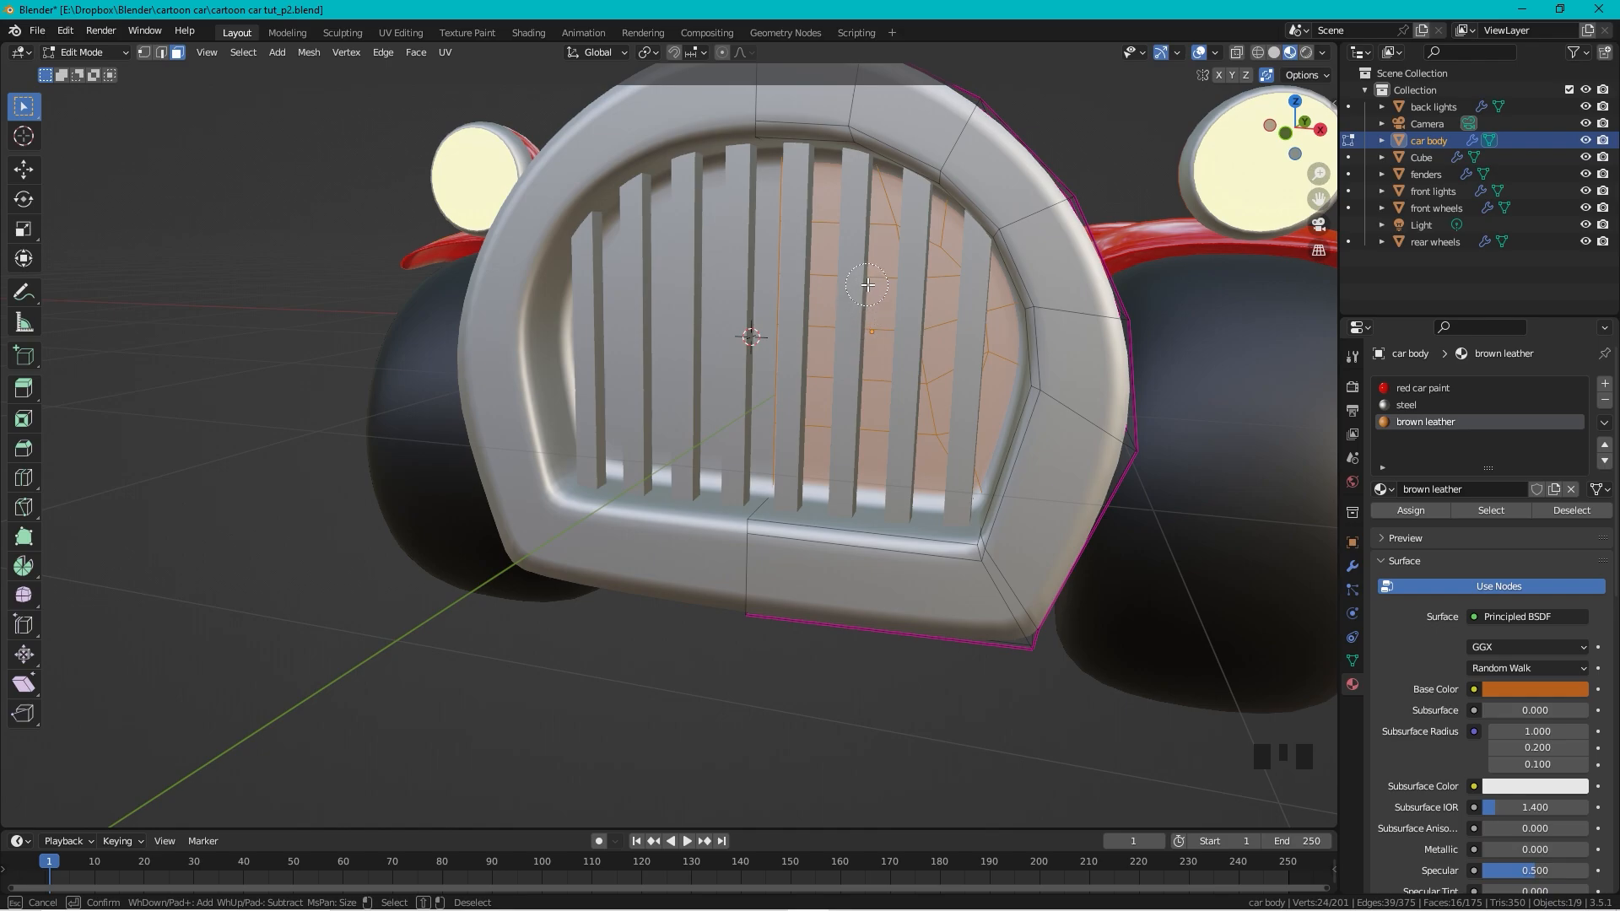
key(Escape)
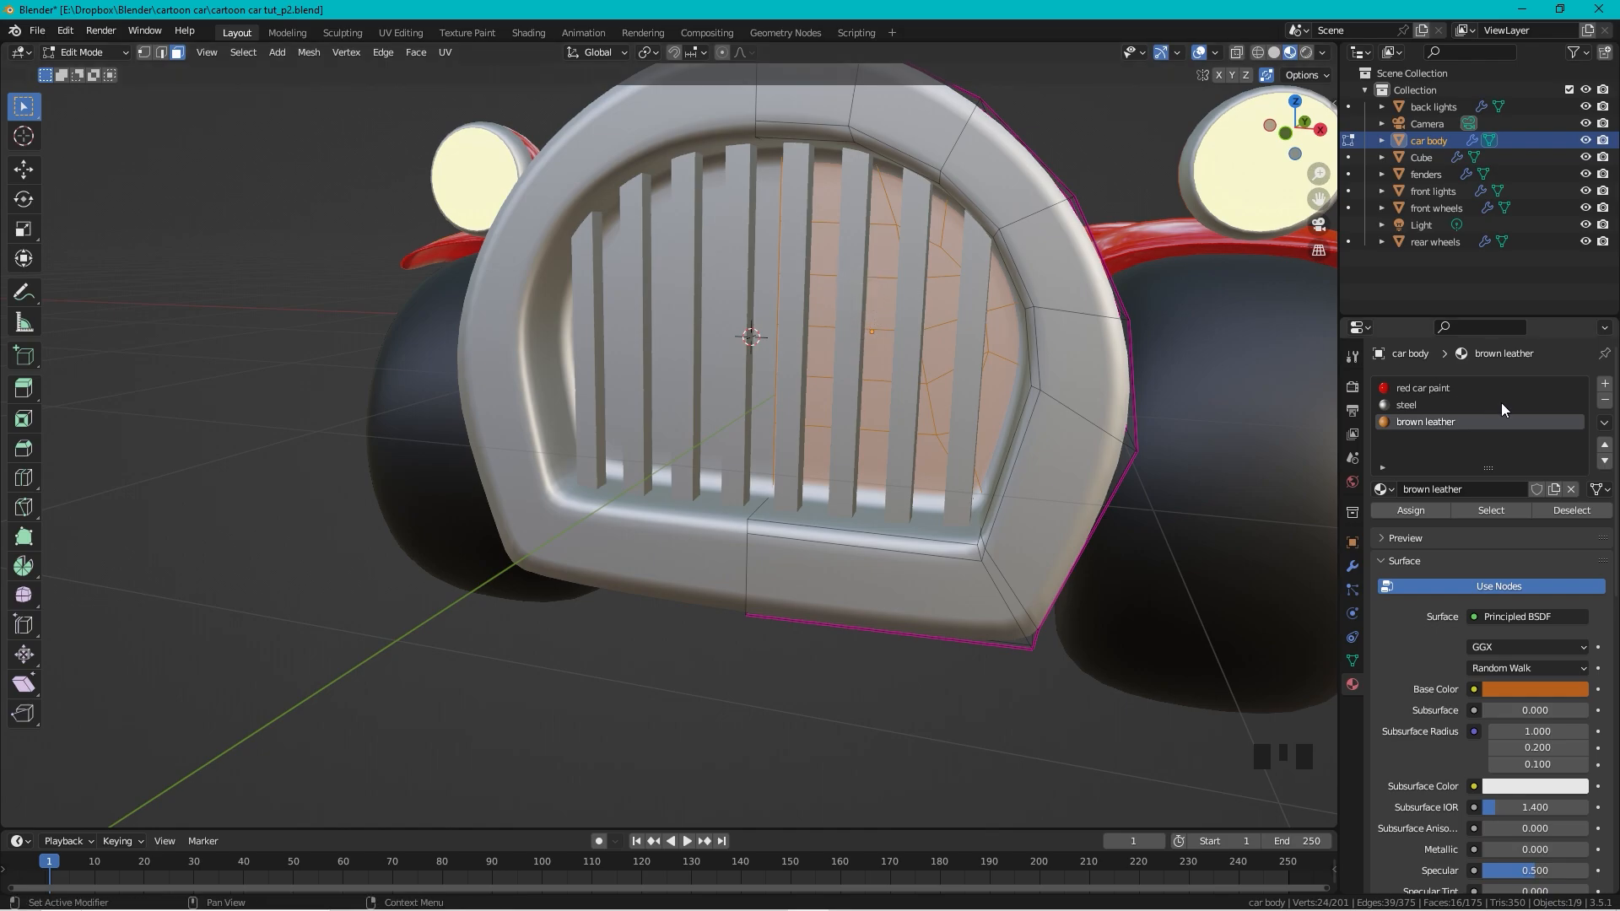
Step: Add a new material slot holding 'rubber' and assign it to the selected grille faces
click(1605, 384)
click(1384, 489)
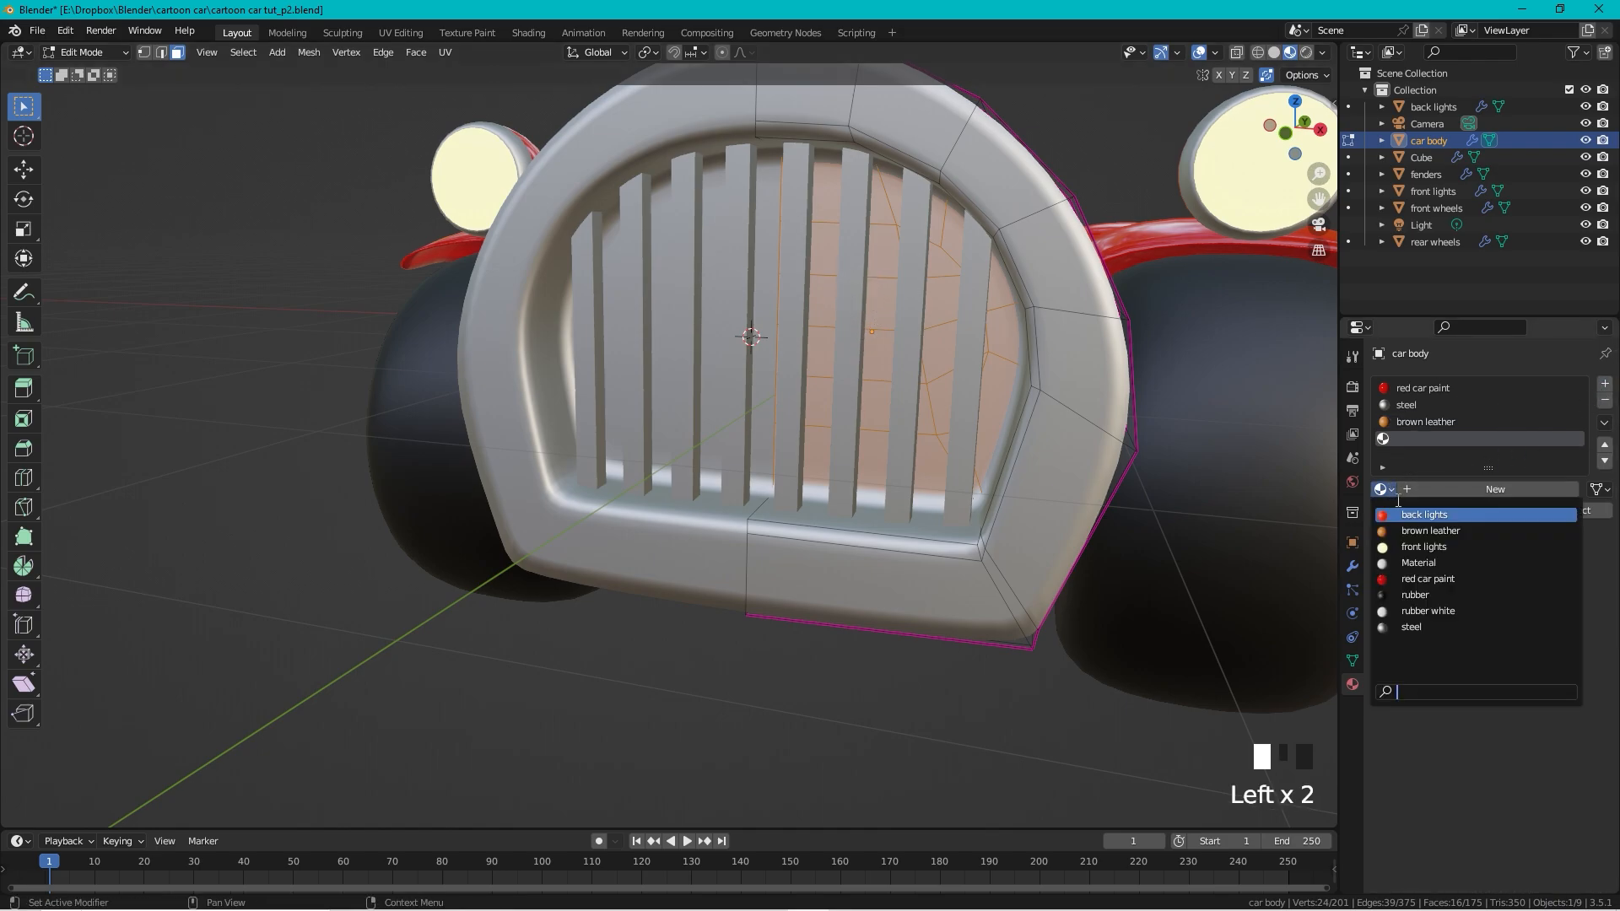
click(1428, 595)
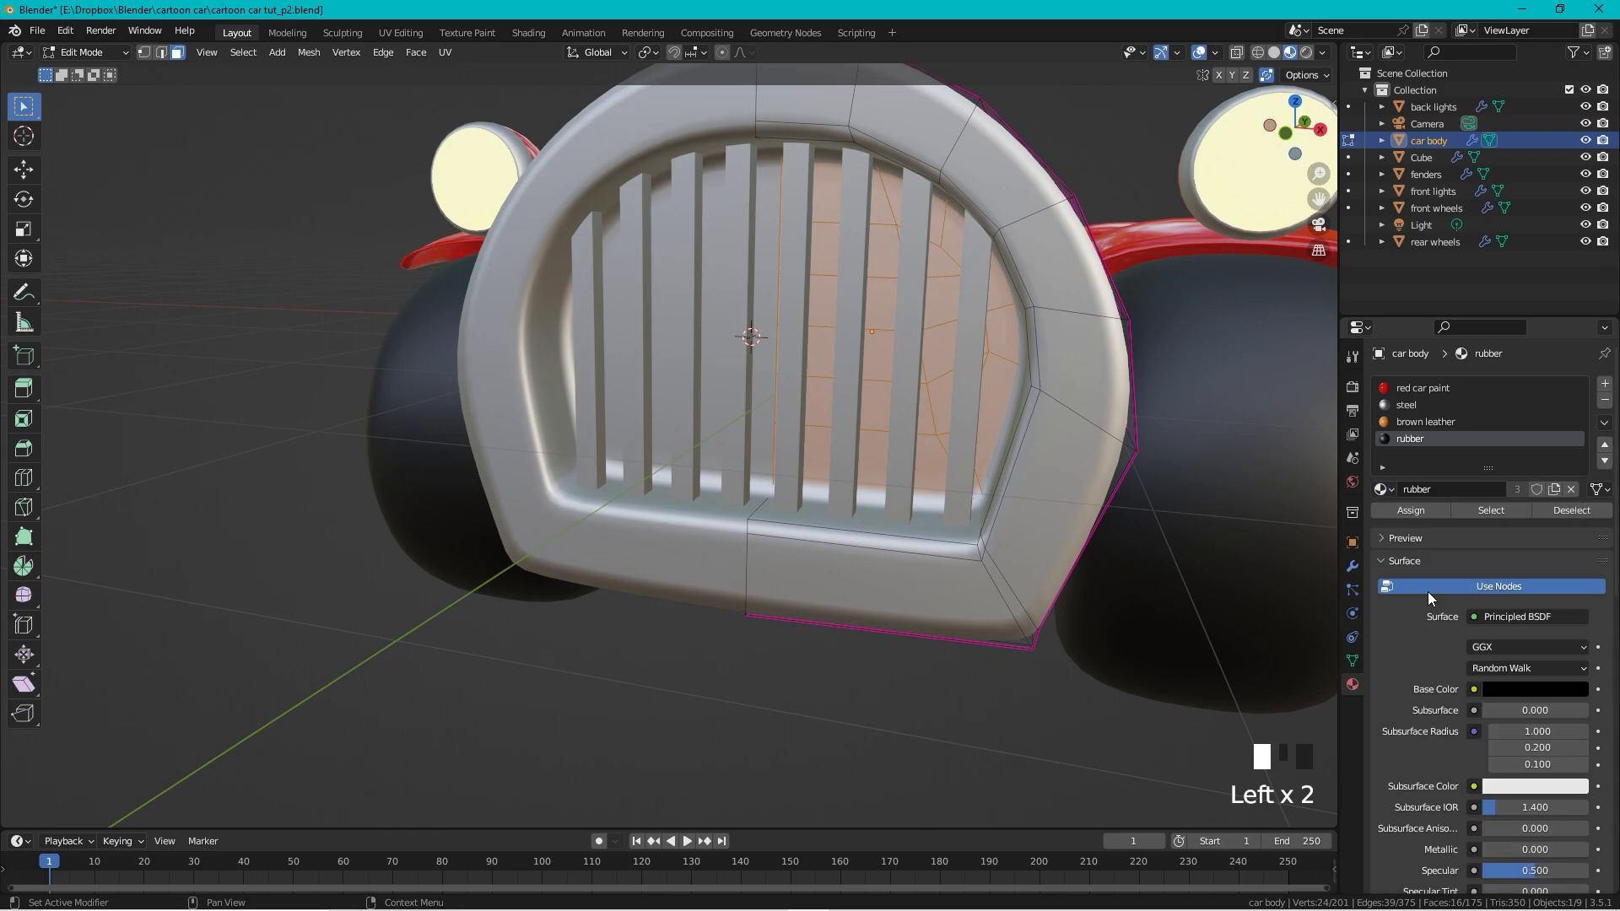
click(1410, 508)
key(Tab)
scroll(945, 286, down, 5)
shift+middle_drag(911, 269, 938, 324)
mouse_move(938, 324)
middle_down()
mouse_move(879, 351)
mouse_move(917, 338)
middle_up()
scroll(842, 343, up, 2)
scroll(842, 343, down, 1)
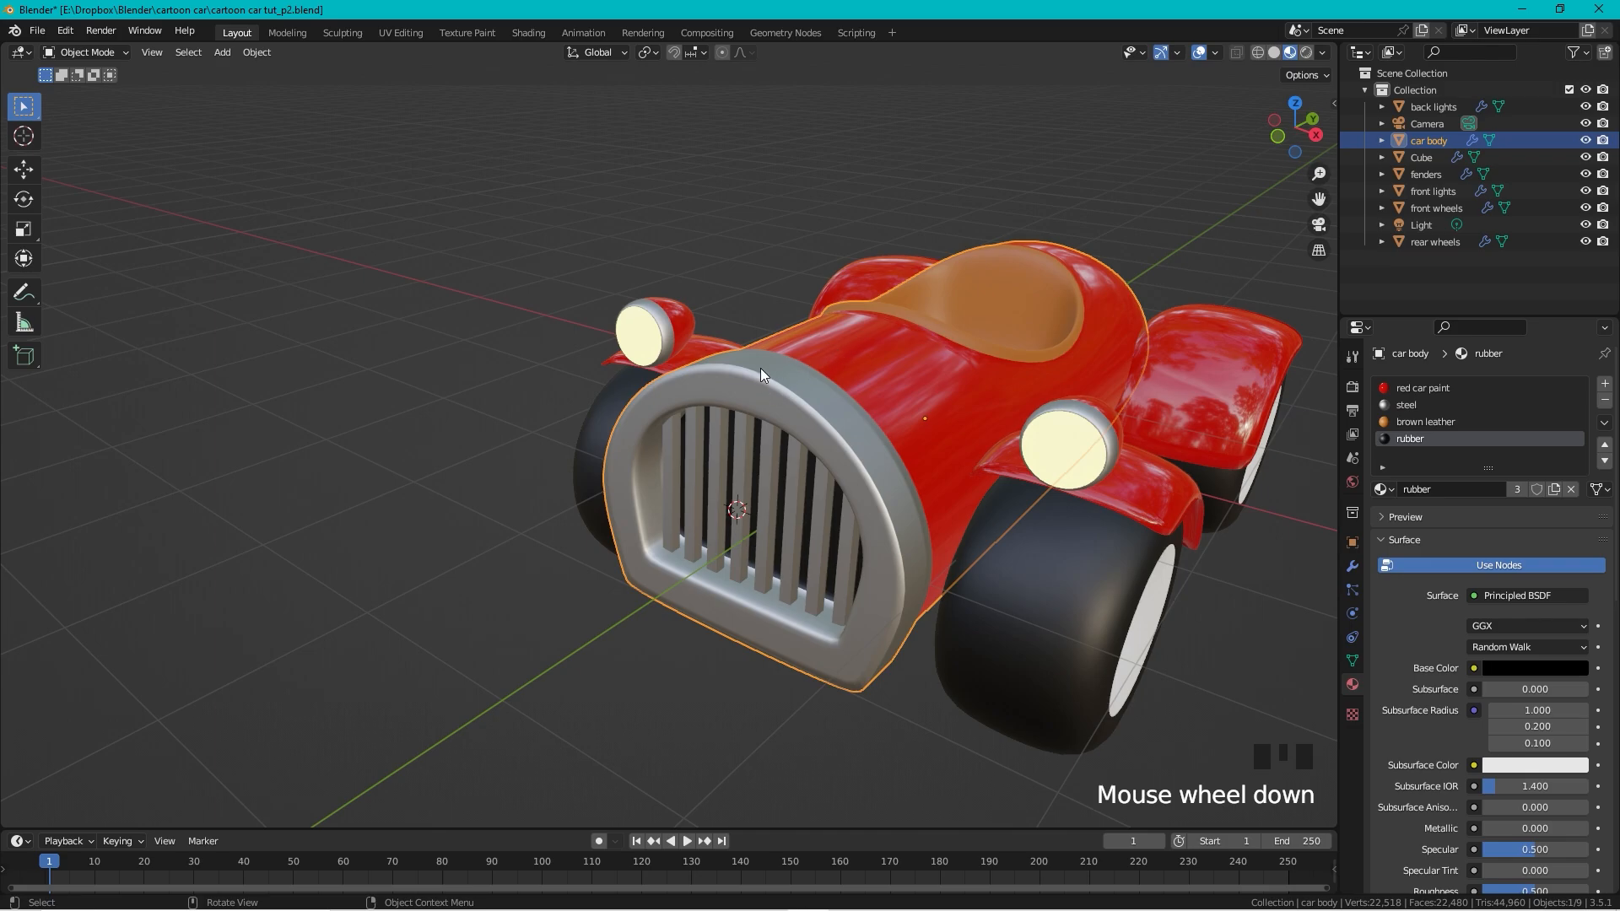
middle_drag(761, 373, 815, 353)
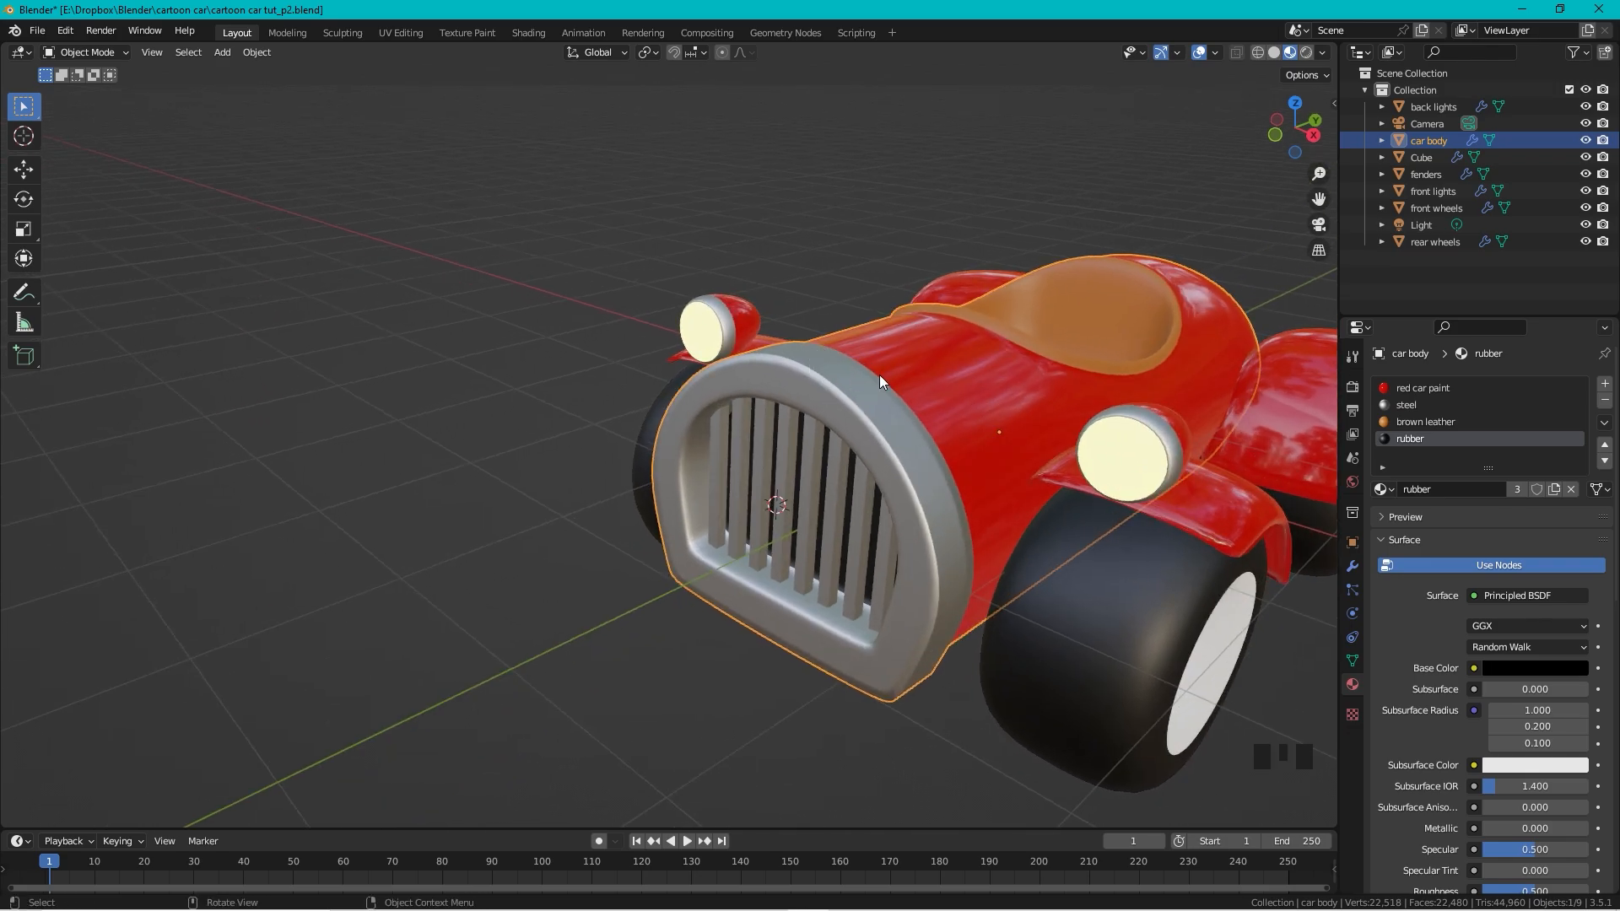
Step: Add a cylinder and scale it down to 0.079
key(shift+a)
mouse_move(879, 375)
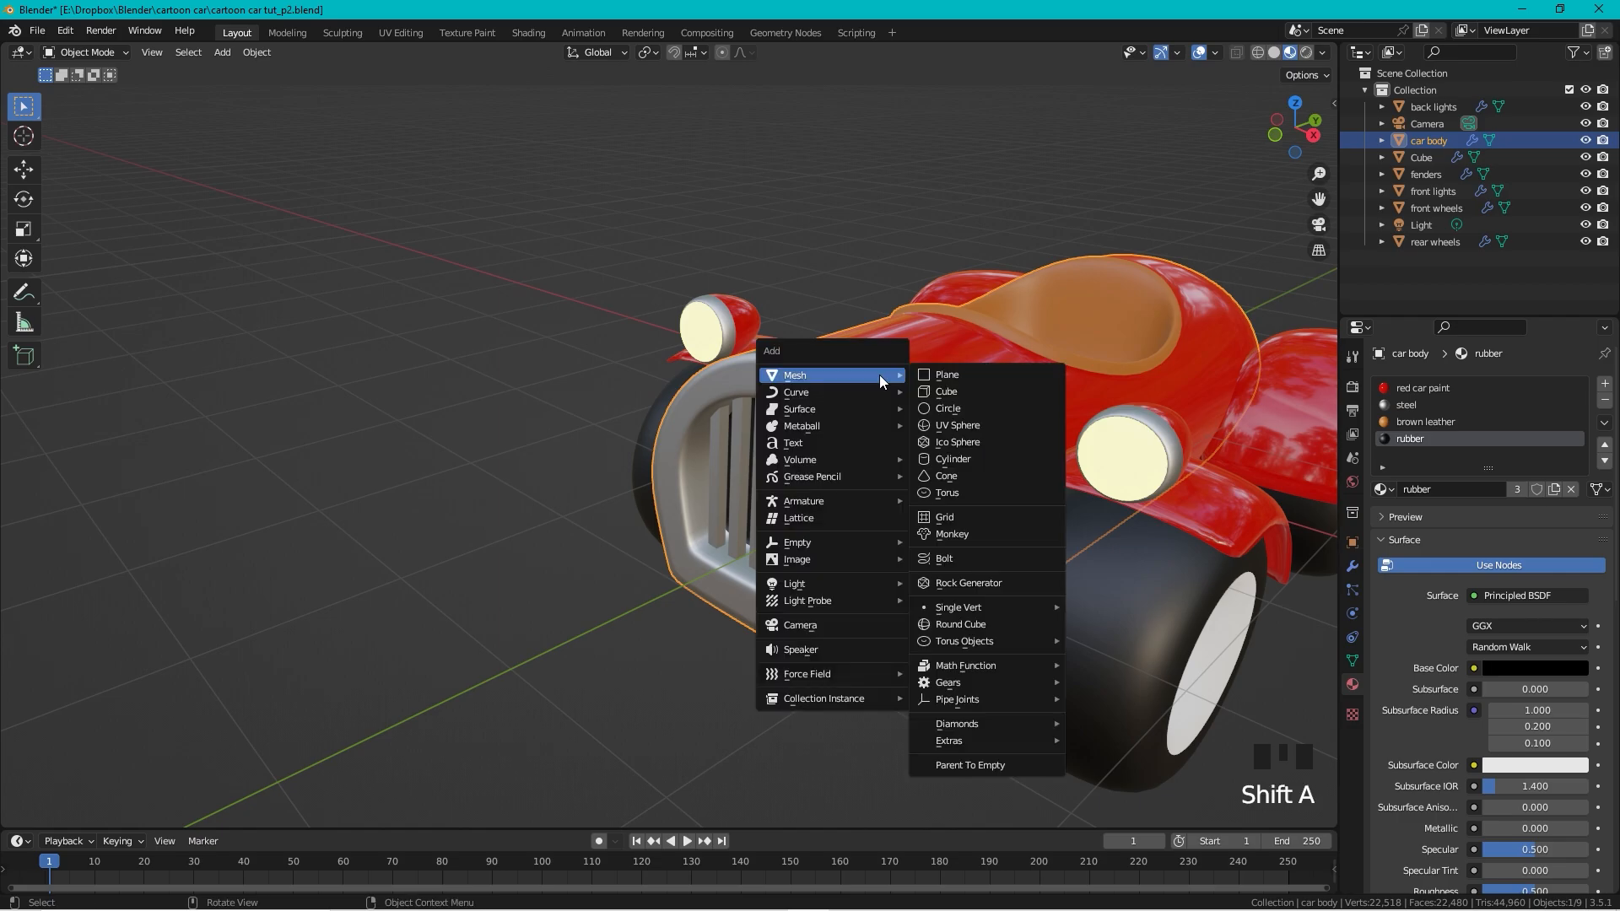
click(979, 456)
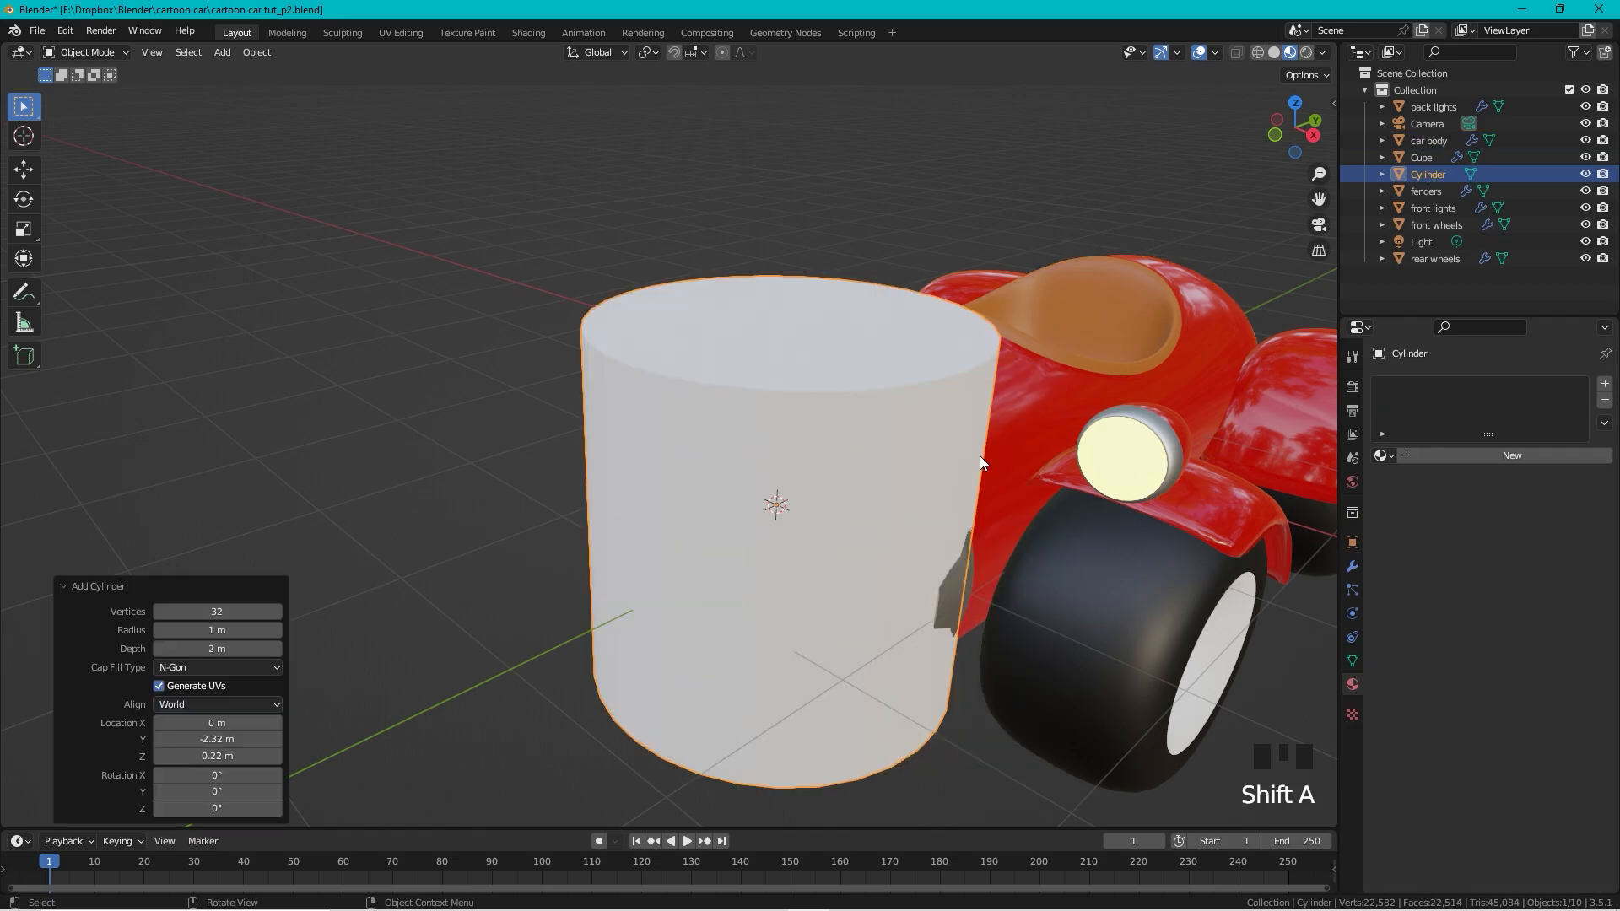
key(s)
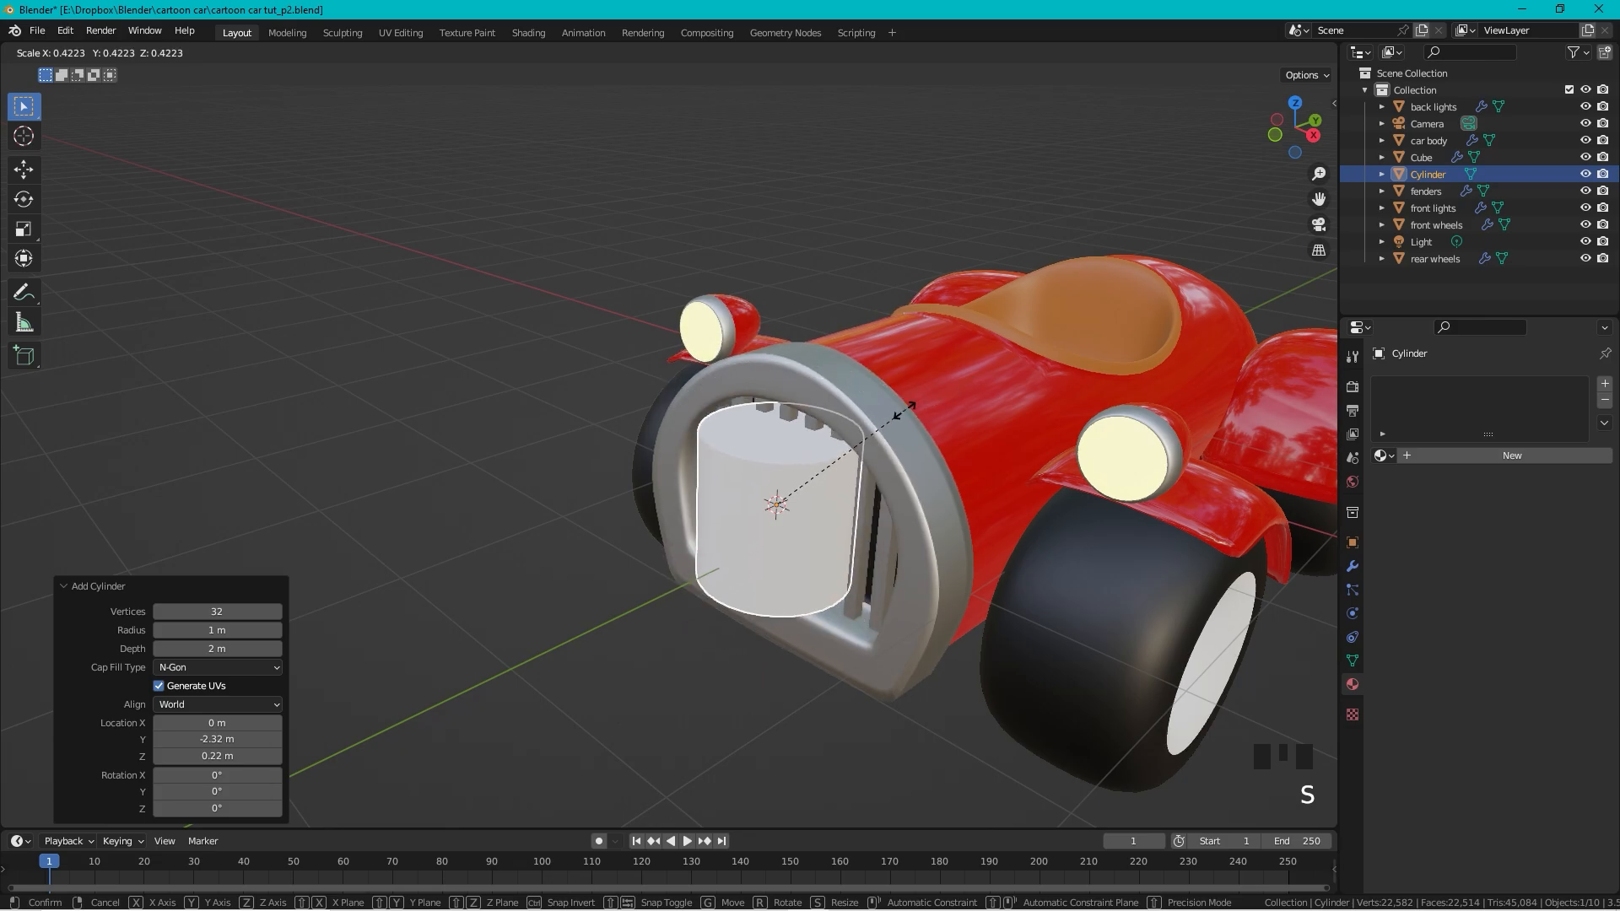
click(805, 496)
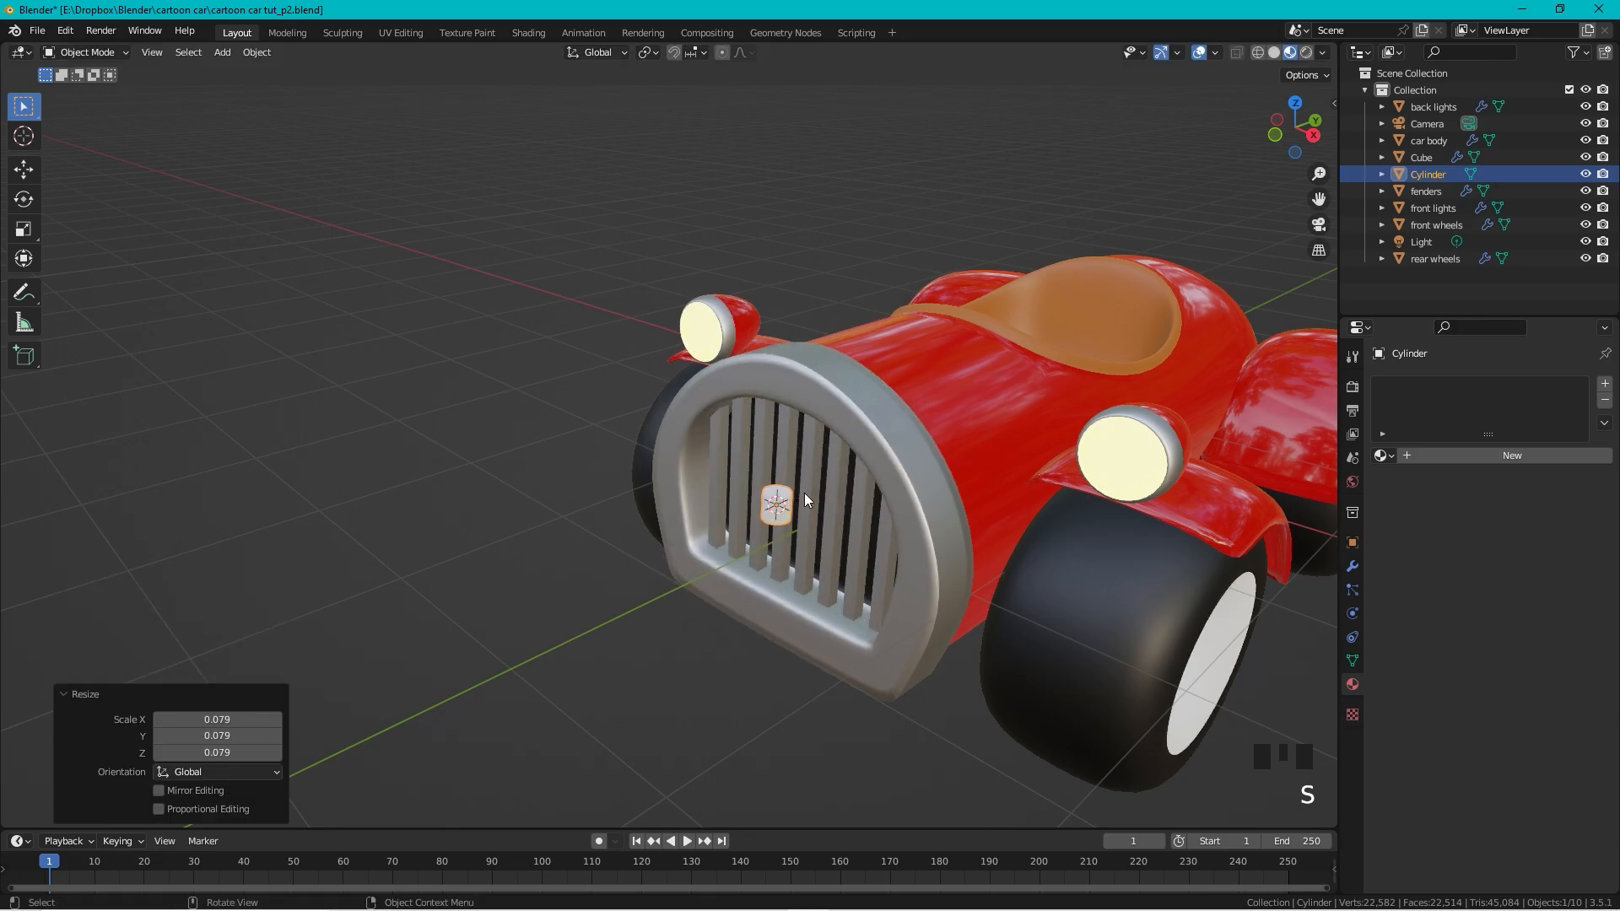
Step: Raise the cylinder along Z onto the top of the grille frame
key(g)
key(z)
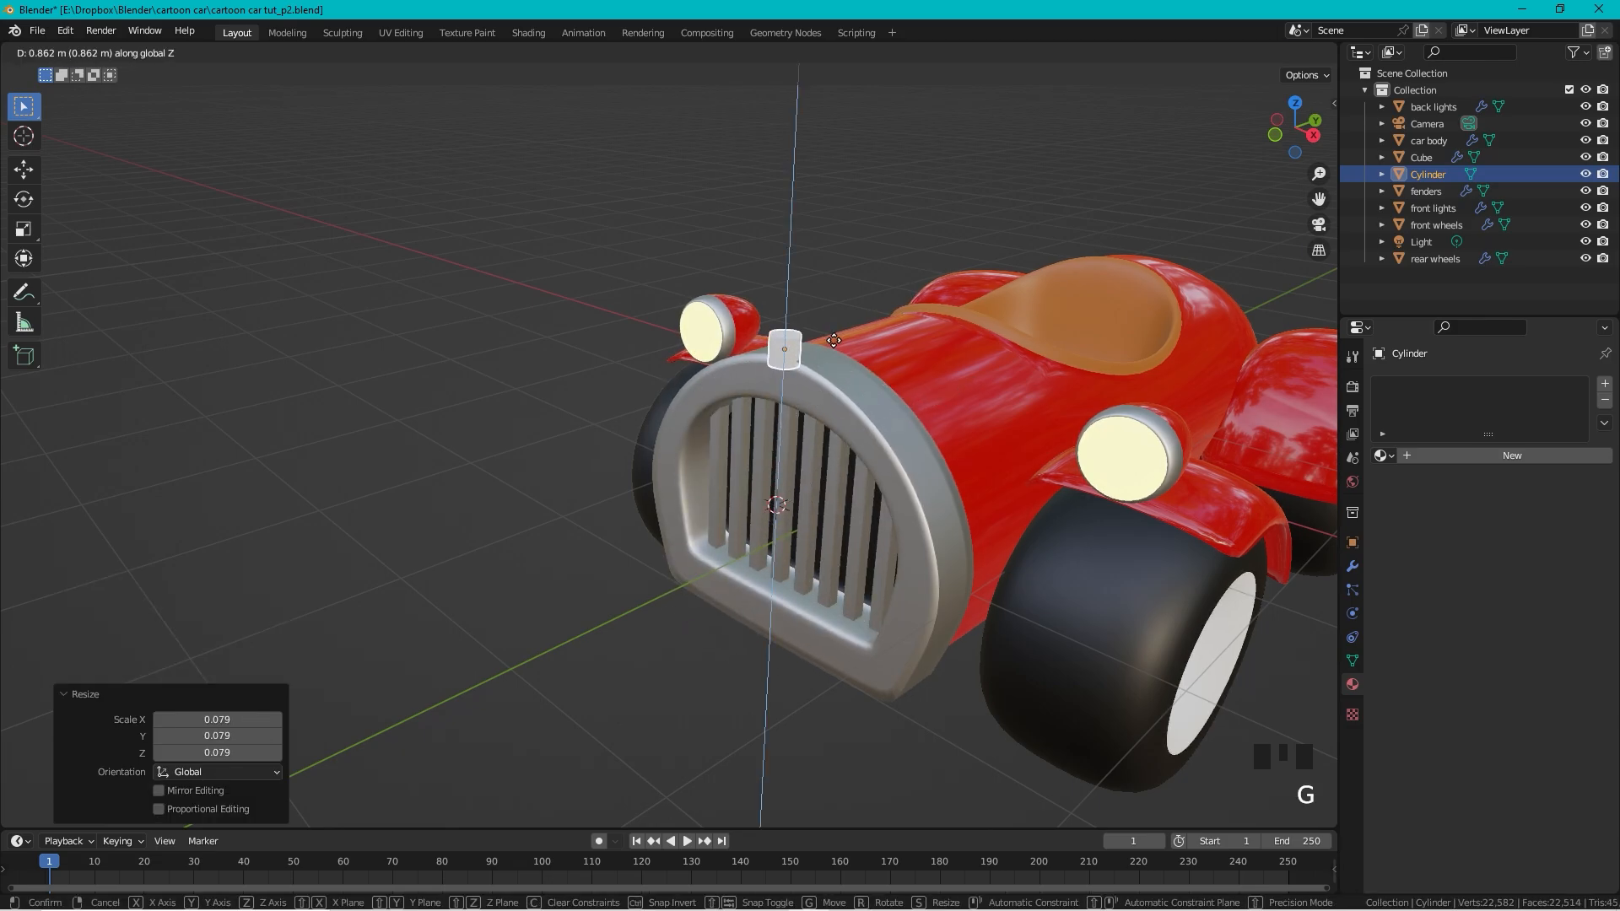
click(838, 344)
scroll(792, 368, up, 3)
scroll(797, 367, down, 1)
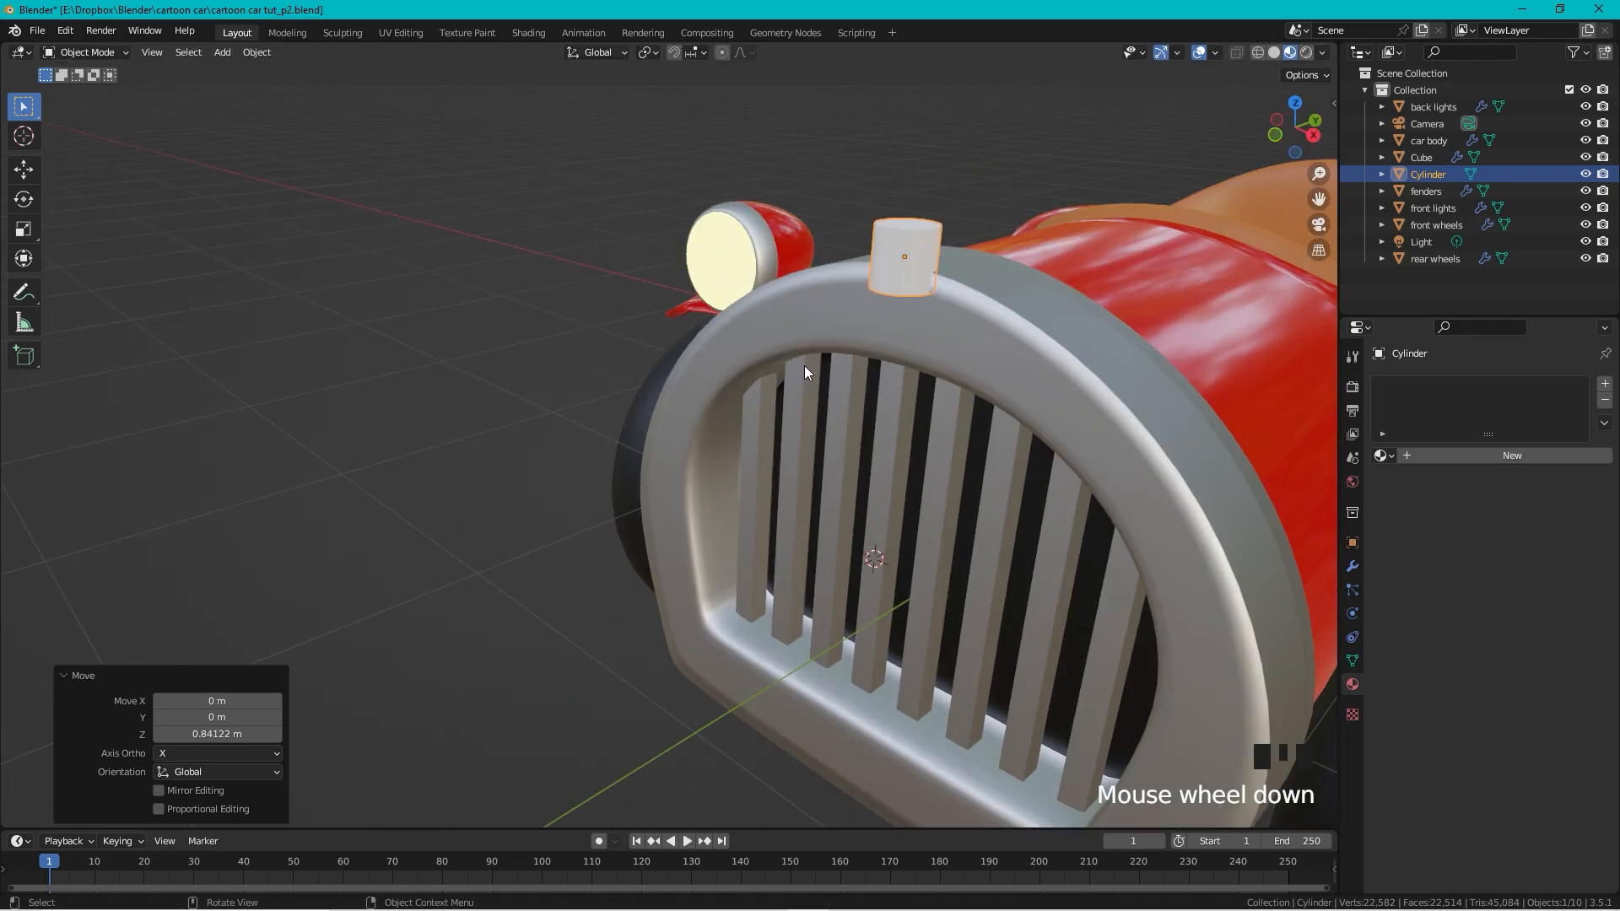
middle_drag(804, 367, 872, 319)
Step: Nudge the cylinder 0.11338 m along Y so it sits on the grille's rim
key(g)
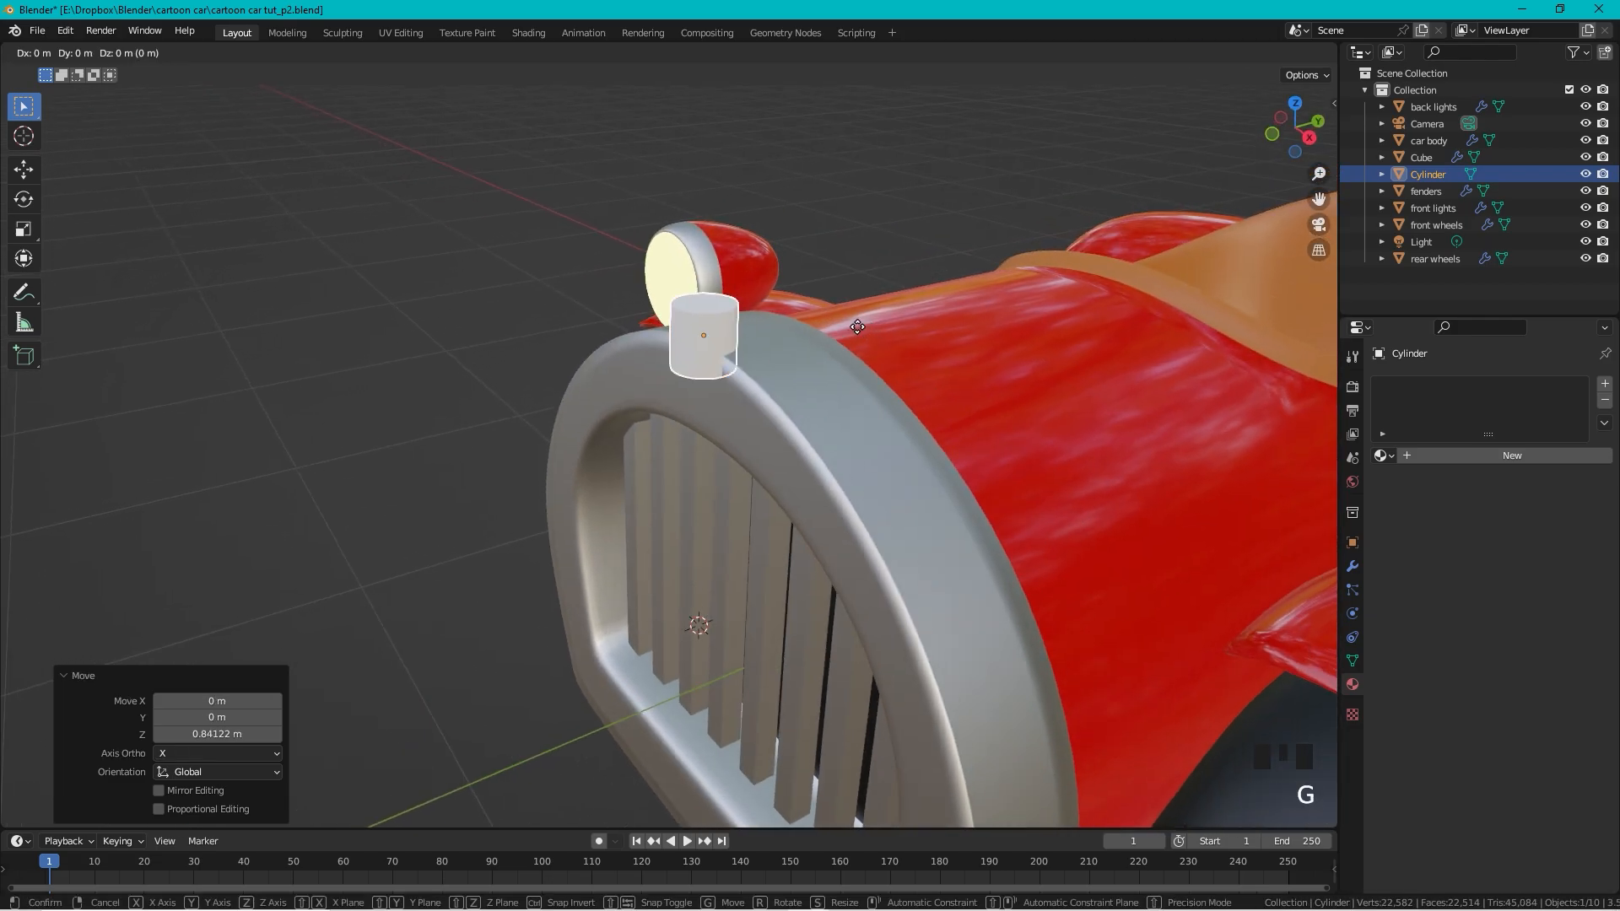
key(y)
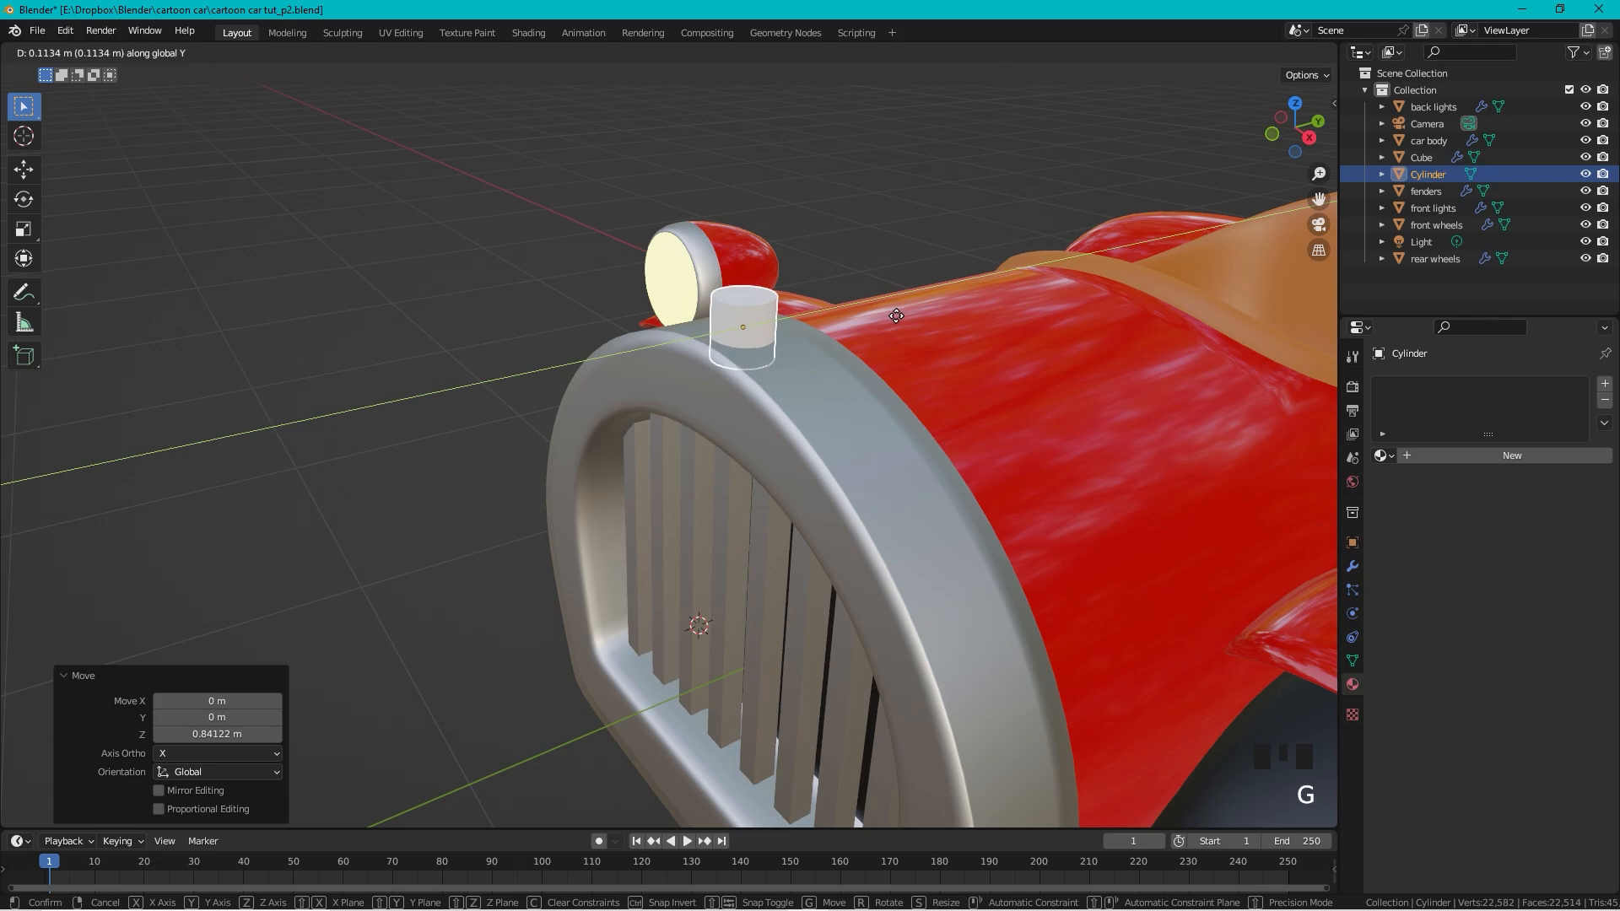
click(817, 299)
scroll(781, 281, up, 2)
scroll(792, 276, down, 1)
shift+middle_drag(792, 277, 820, 261)
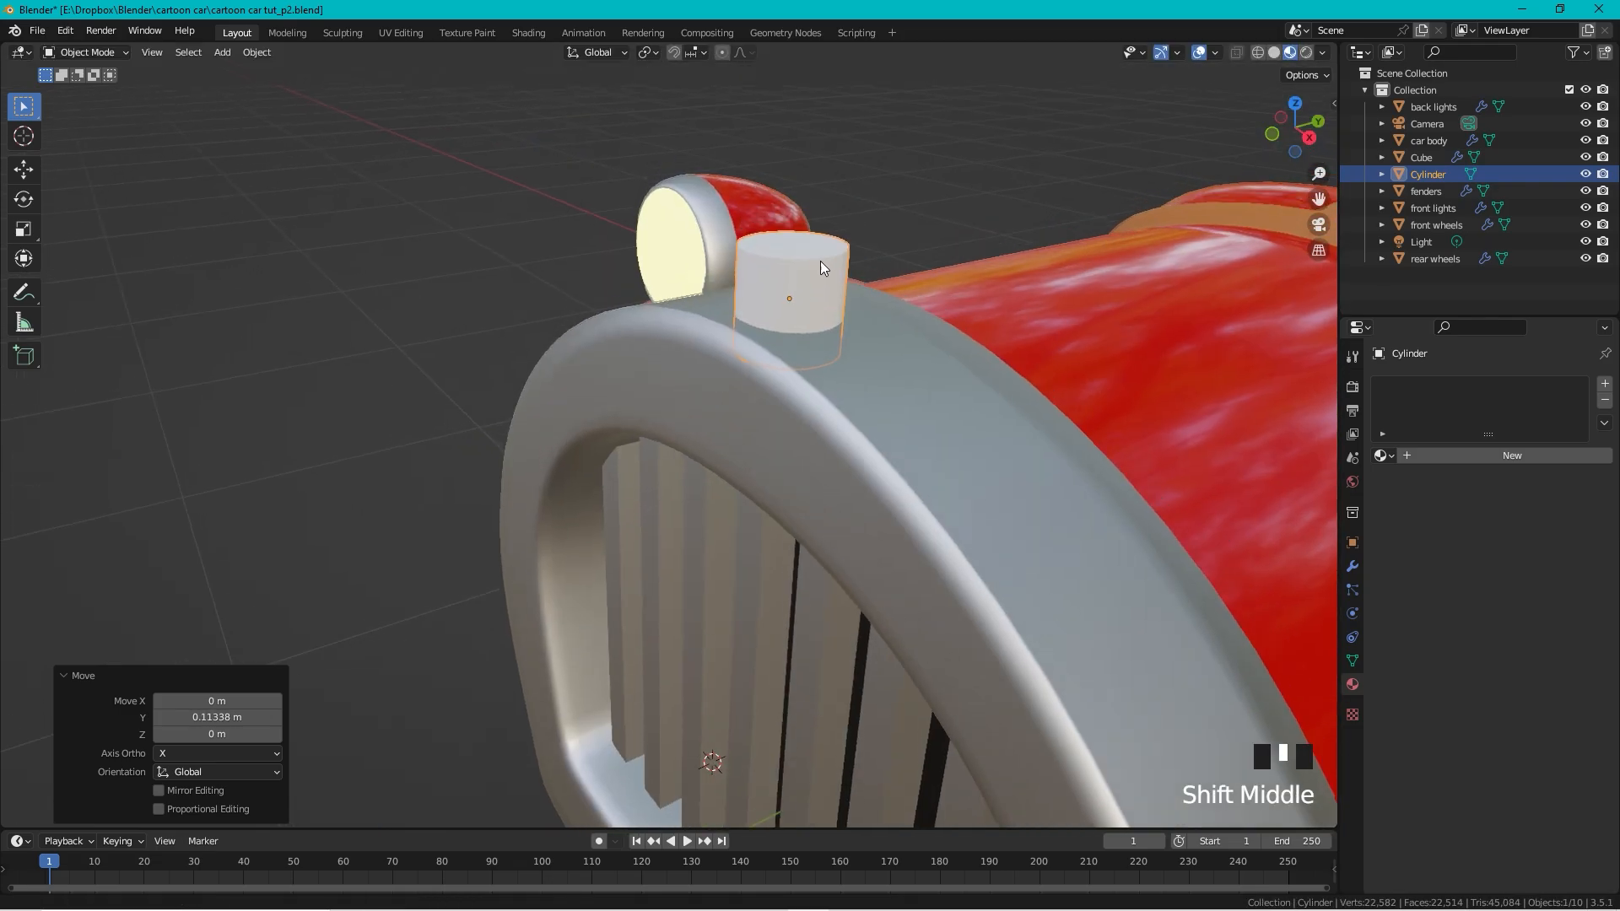
scroll(844, 324, up, 1)
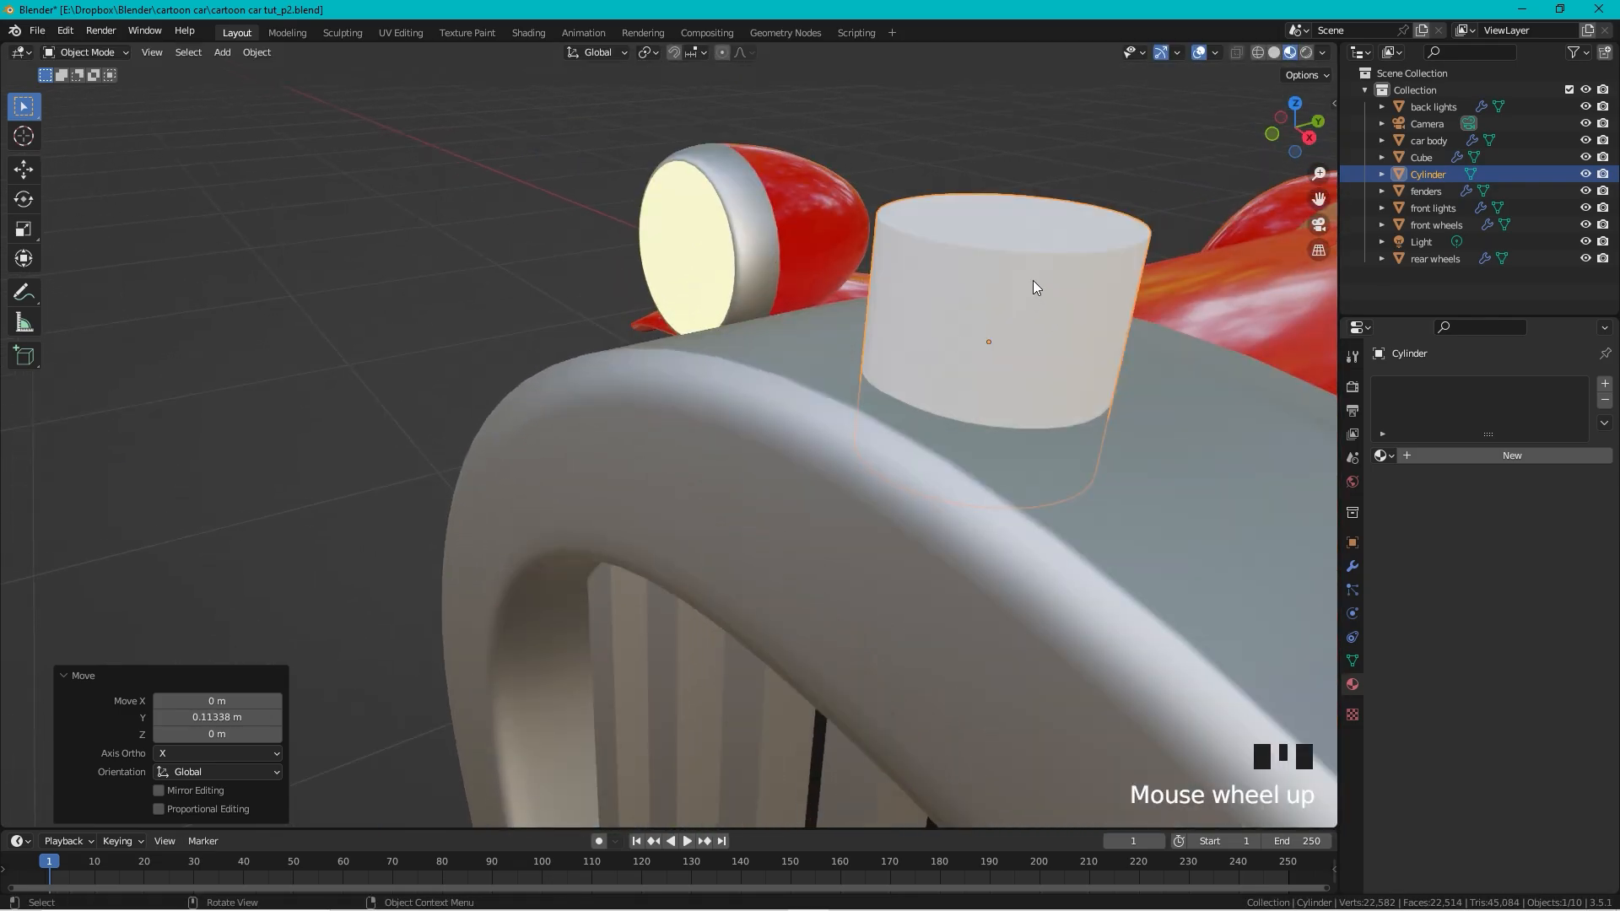
Step: In Edit Mode, delete the cylinder's top face
key(Tab)
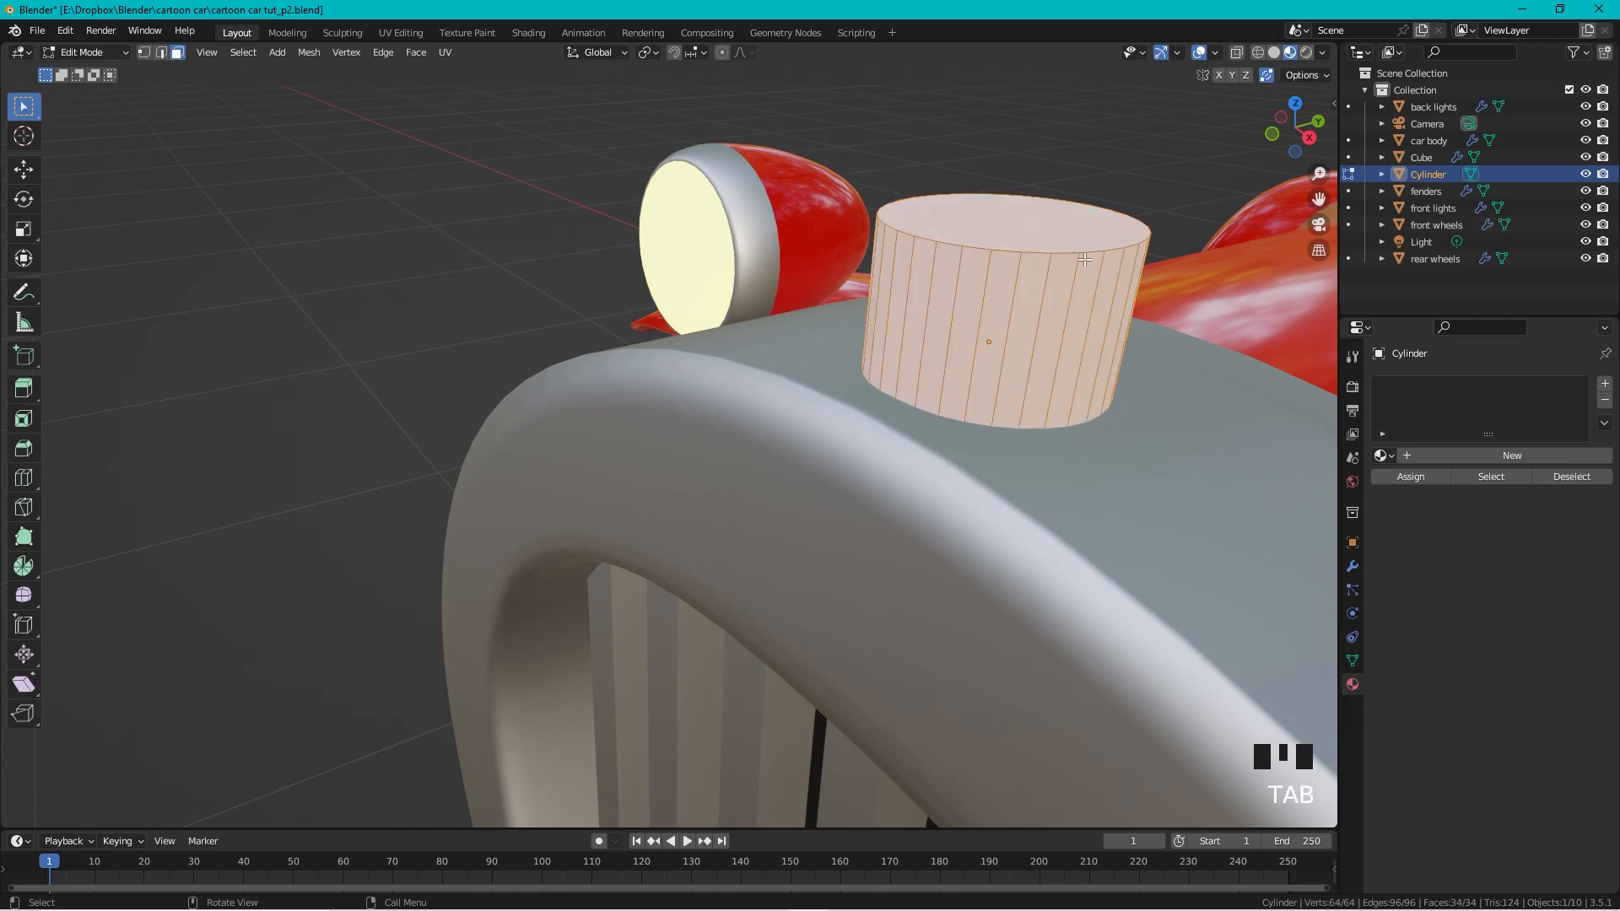
click(1026, 221)
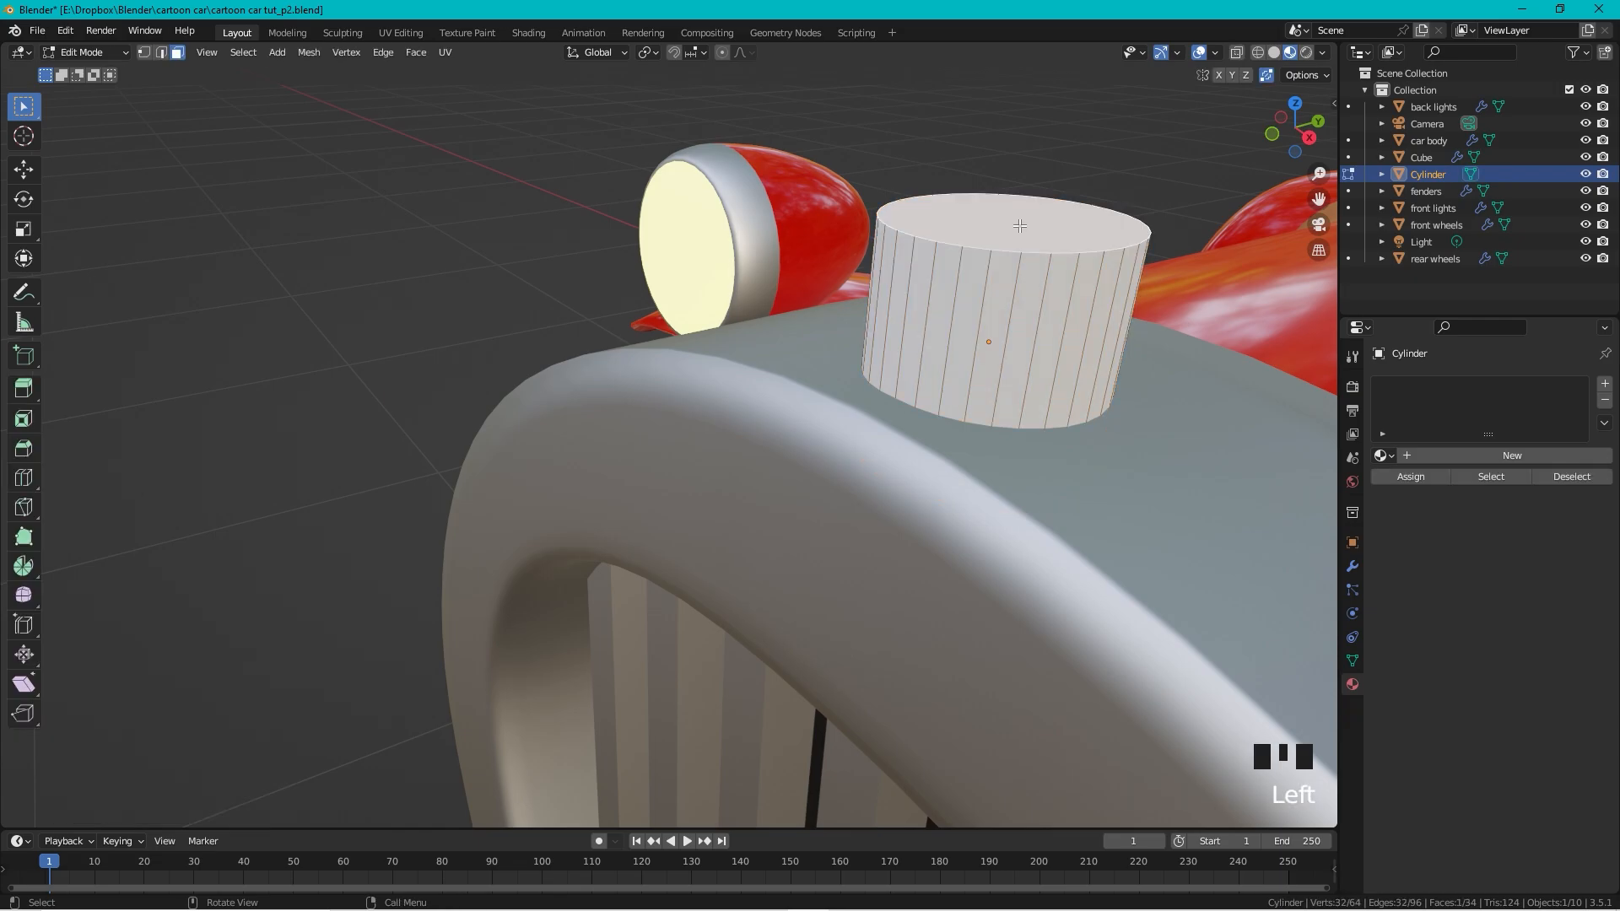
key(x)
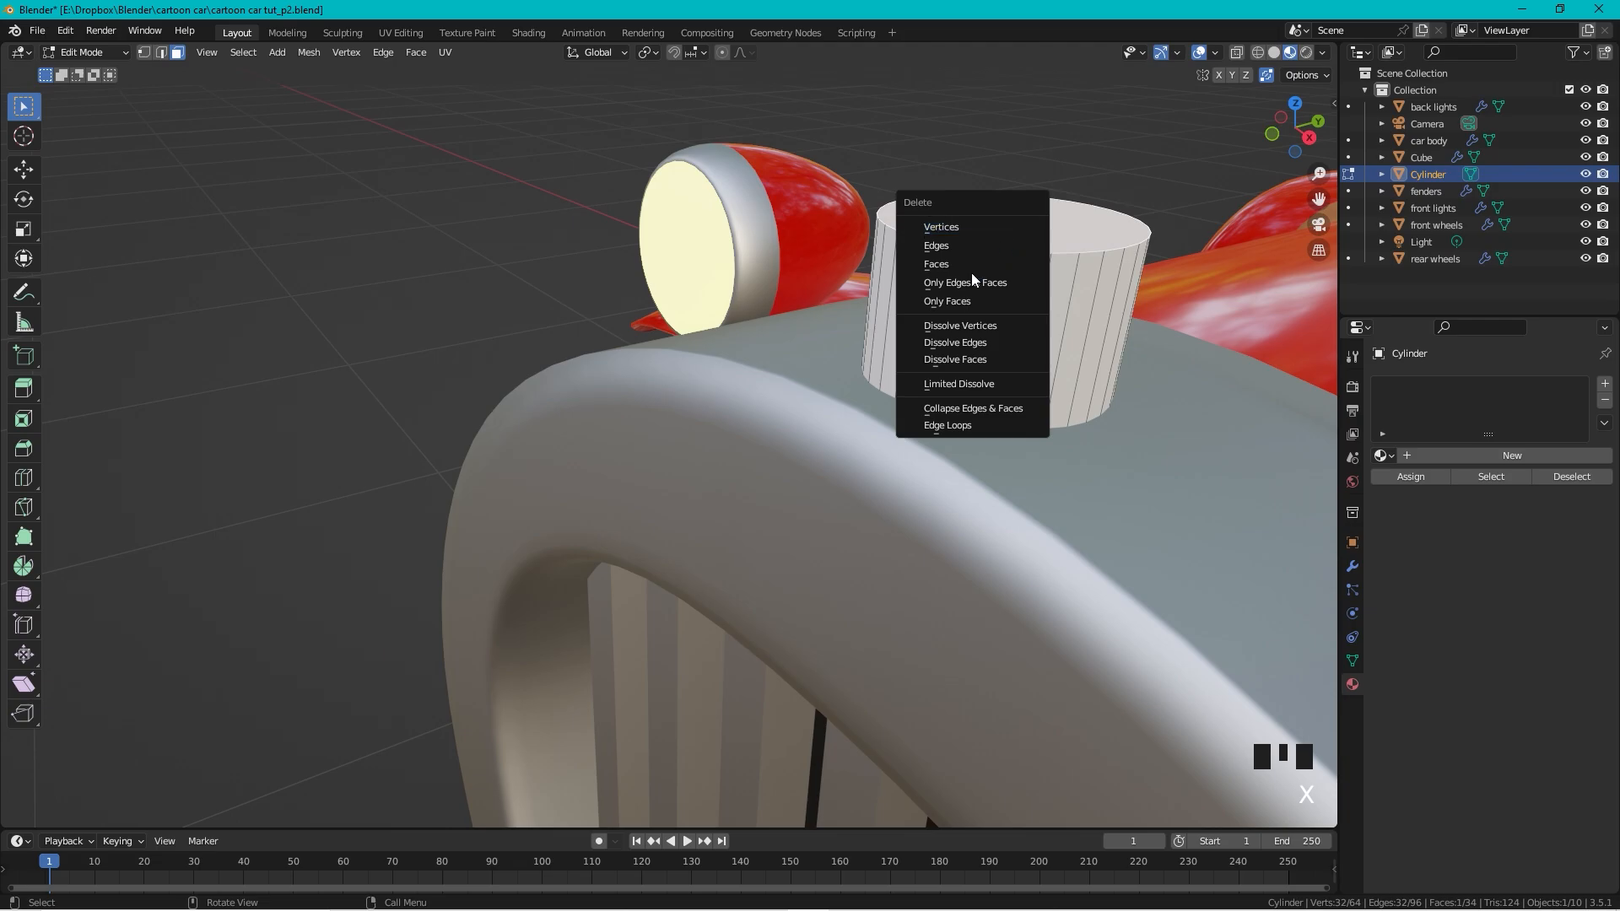
click(941, 265)
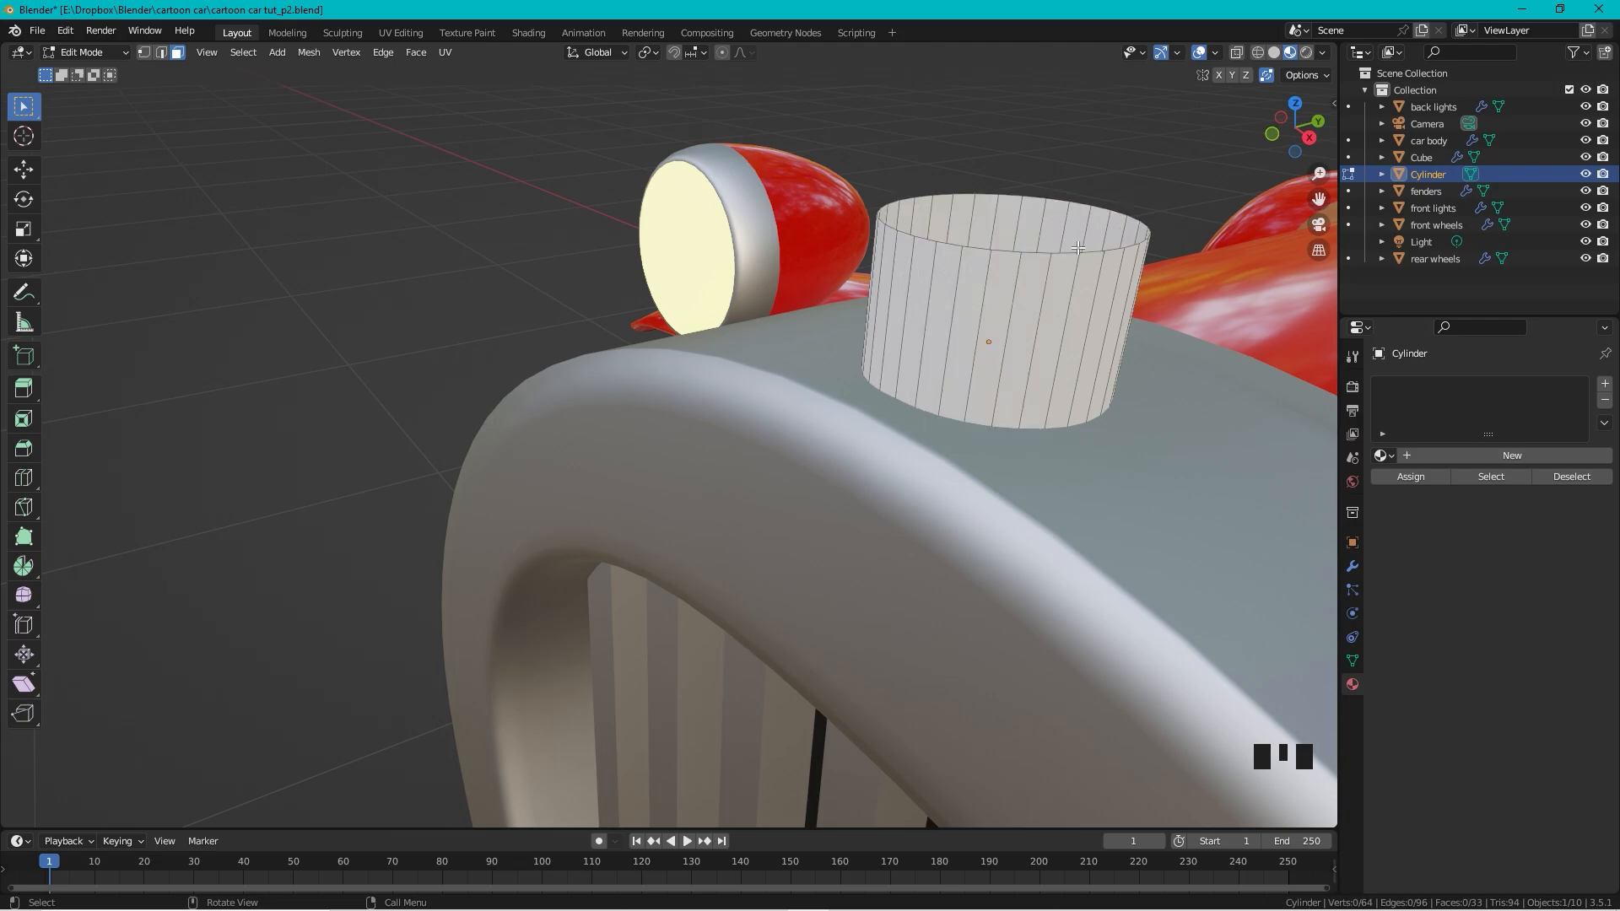
Step: Box-select the open rim's vertices and lower them 0.072767 m along Z
key(1)
drag(1188, 162, 752, 296)
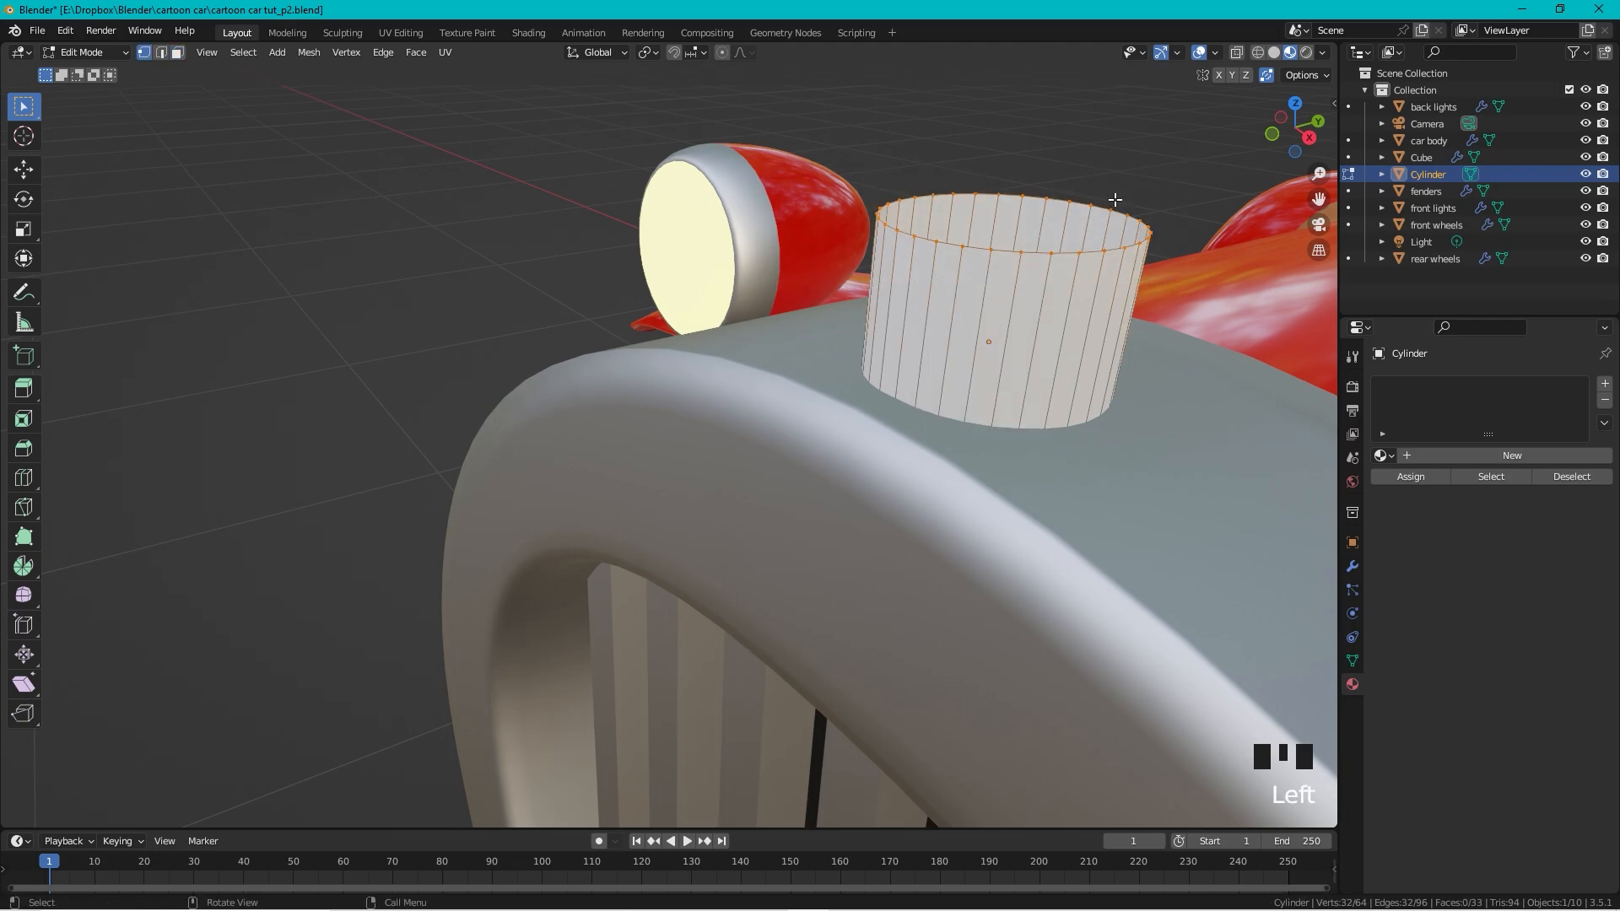
key(g)
key(z)
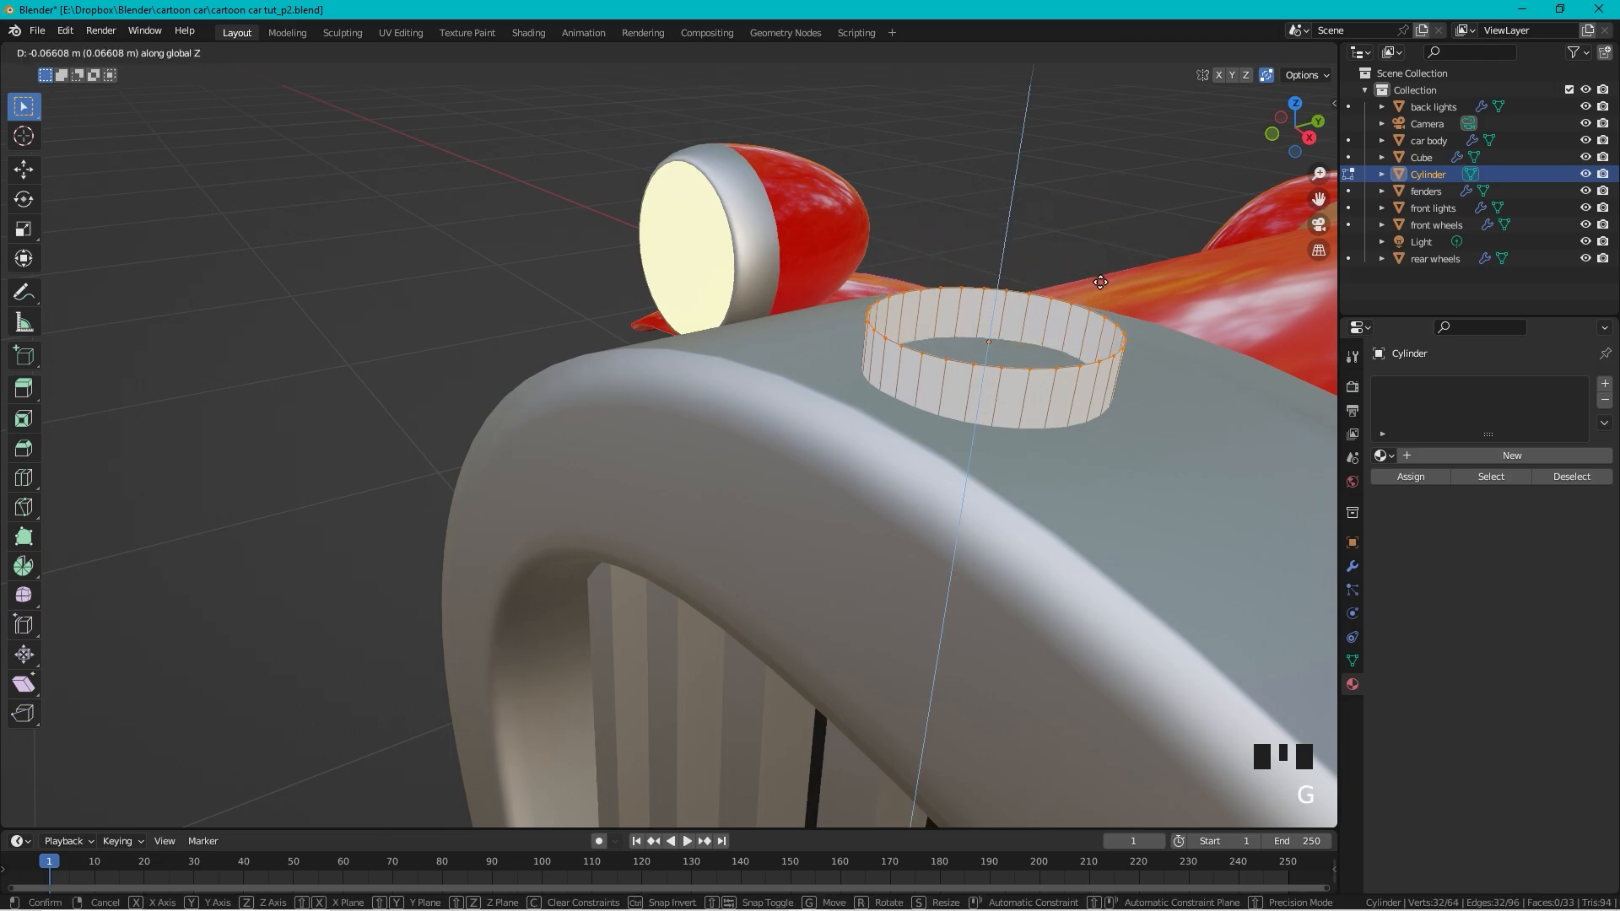
click(1114, 293)
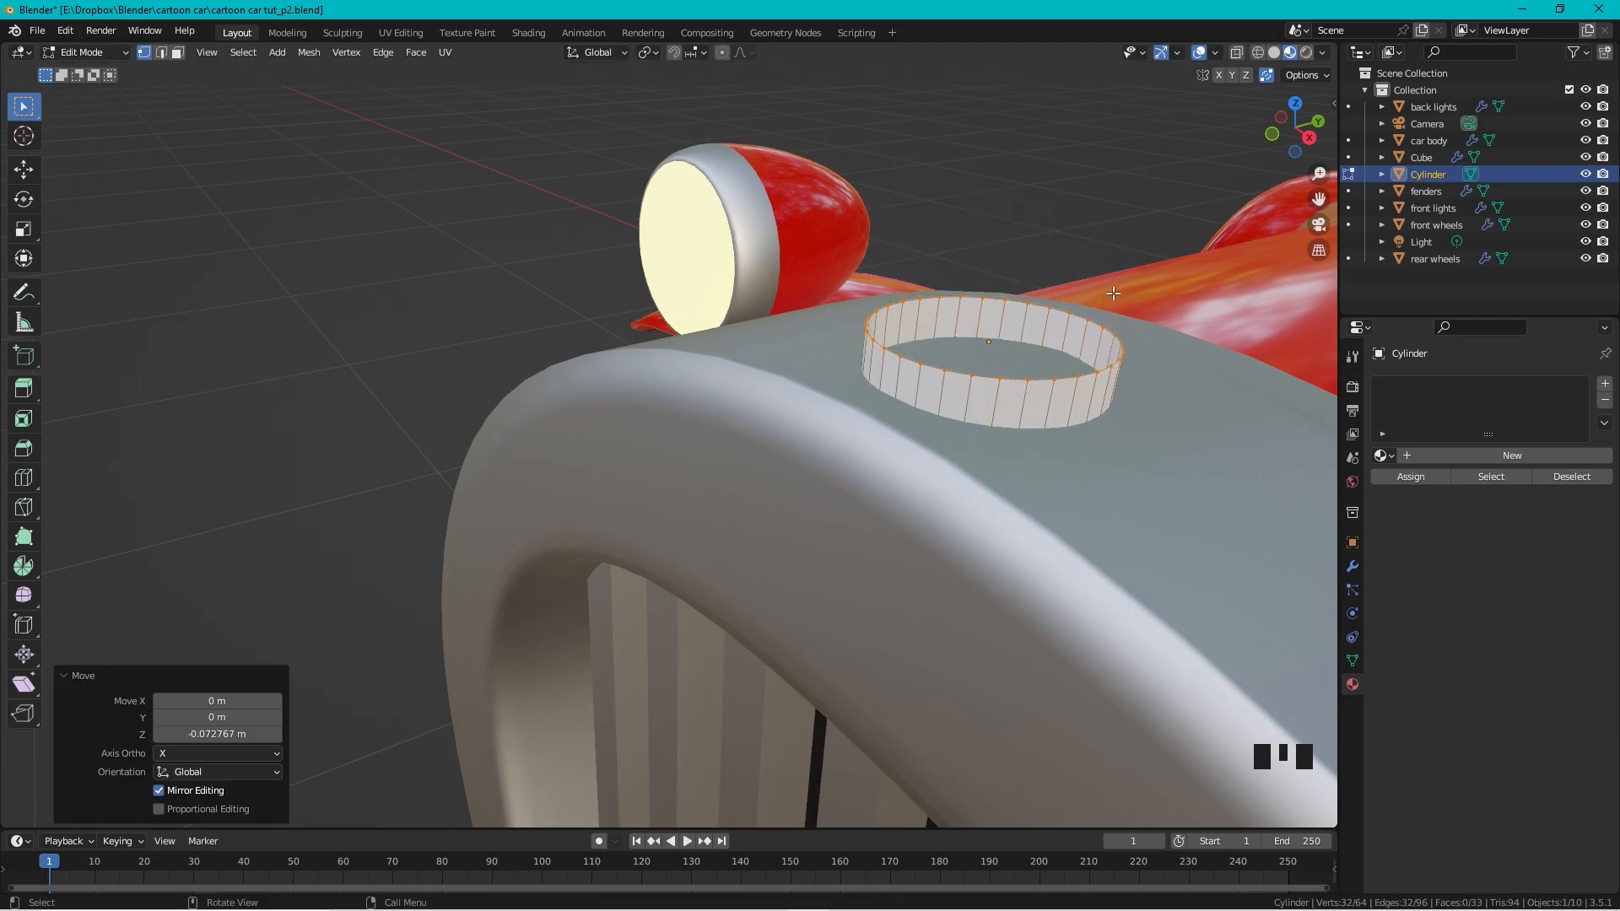
Step: Extrude the rim inward, raise it, then widen and lift it into a flared brim
key(e)
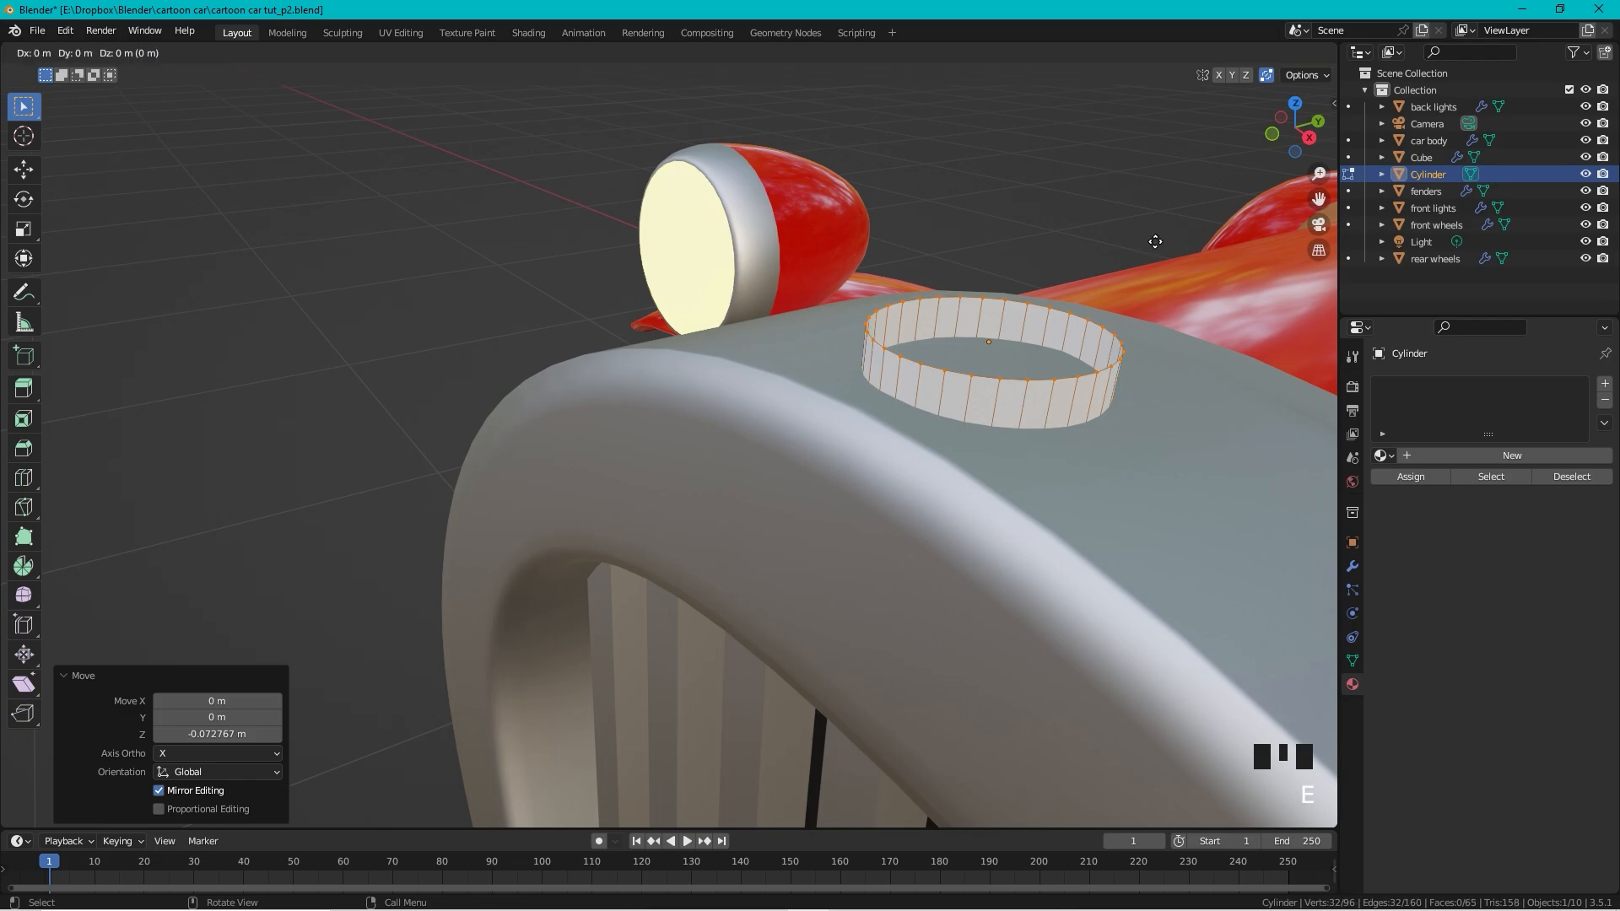
key(s)
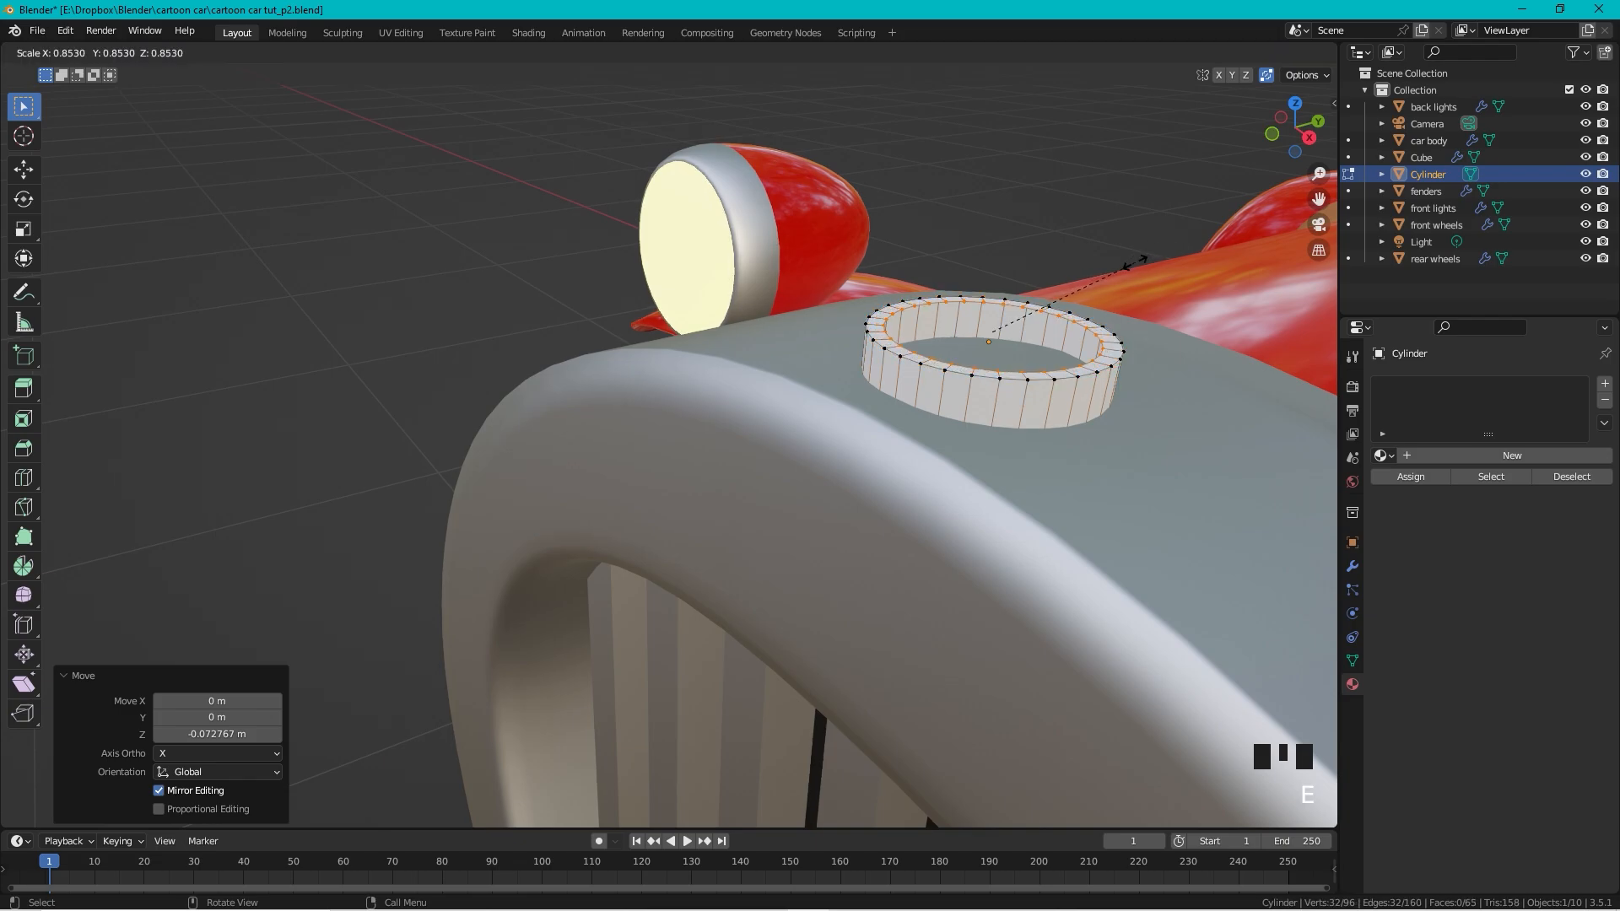
click(1099, 287)
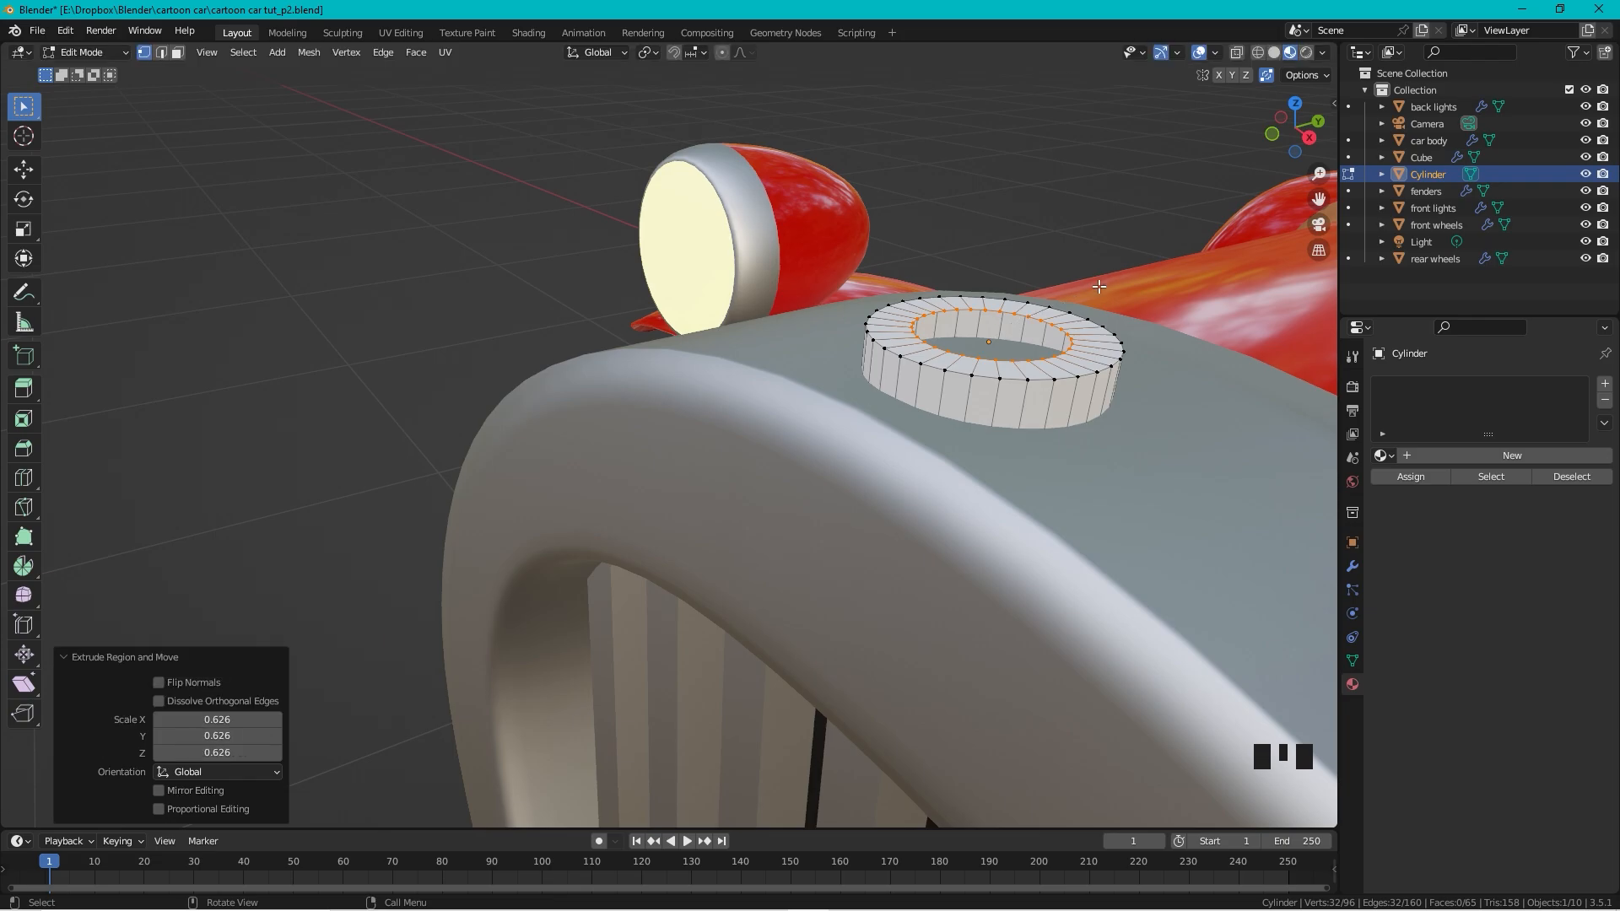
key(e)
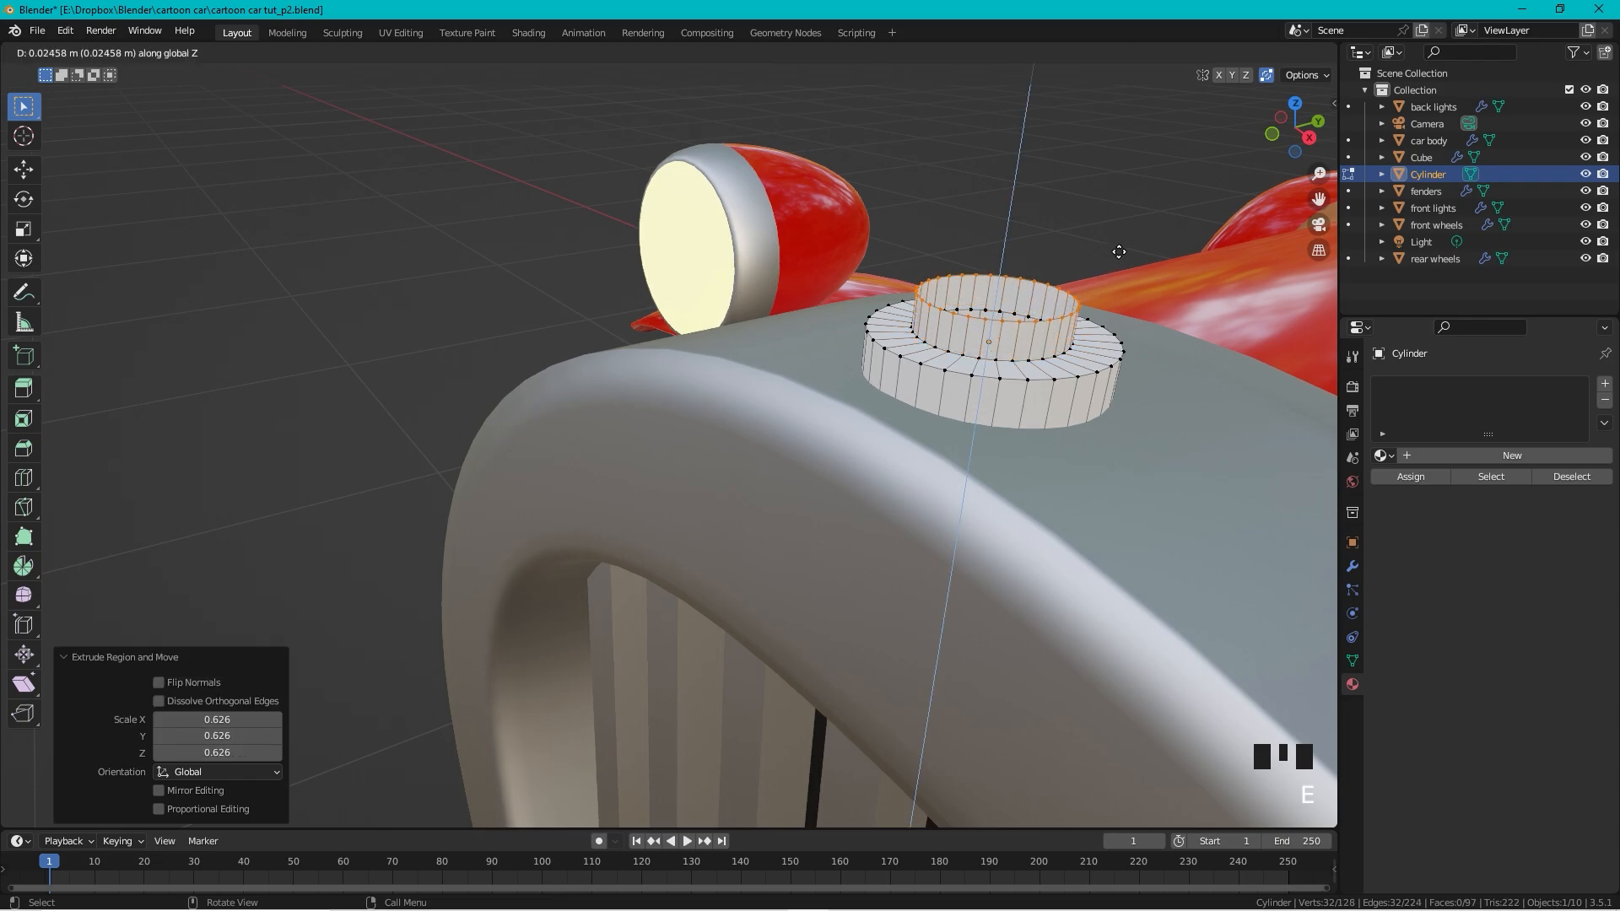
click(1119, 252)
key(e)
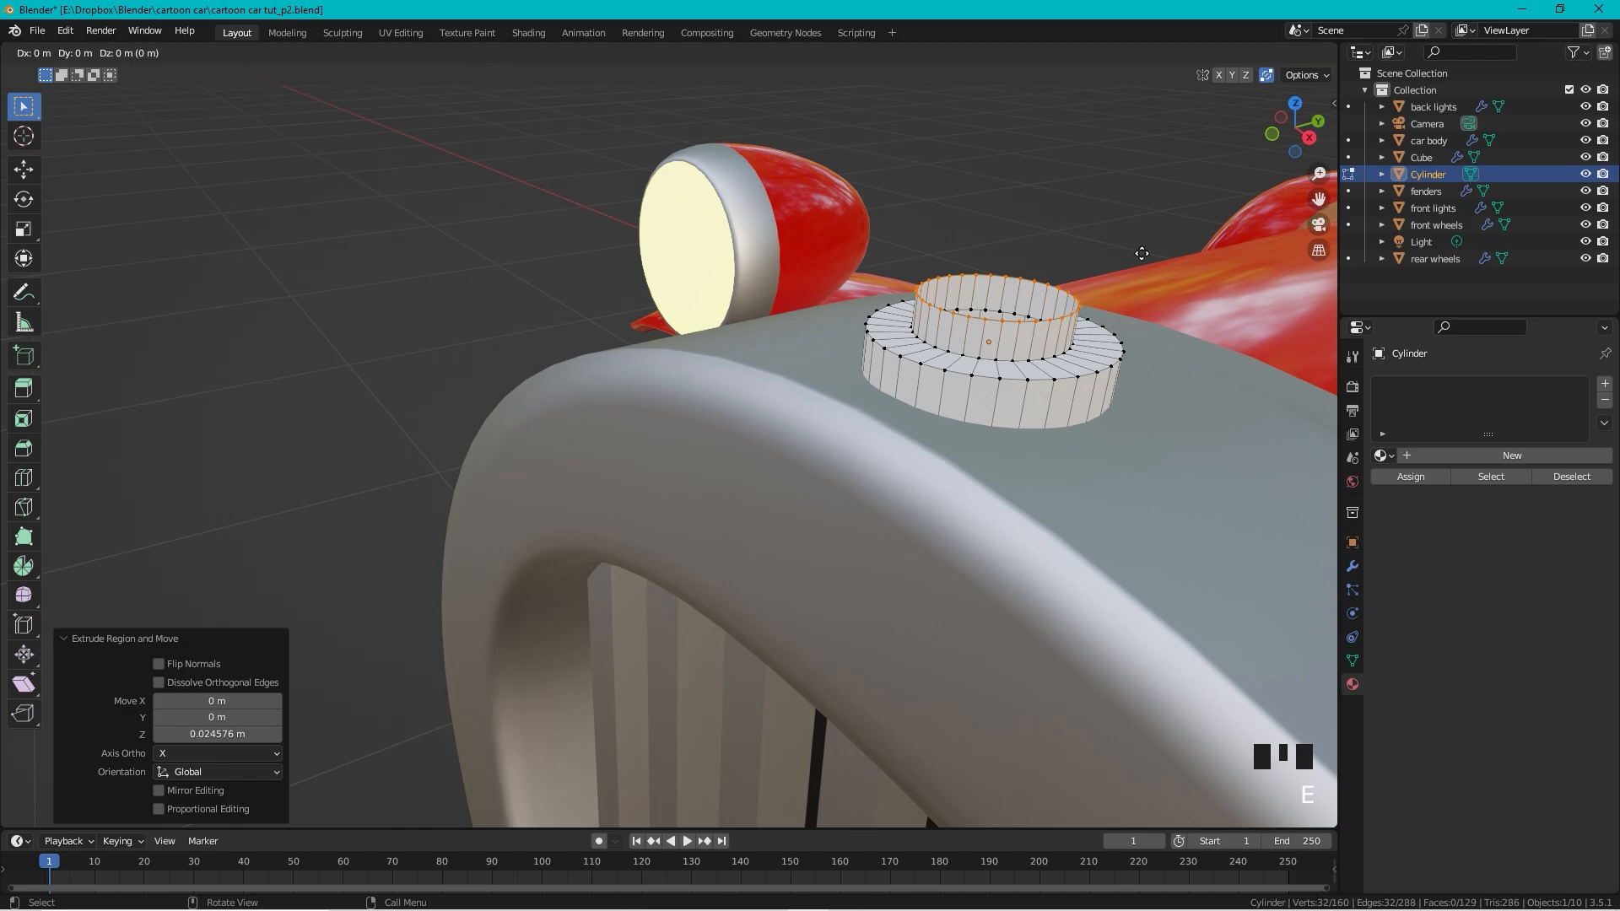
key(s)
click(1289, 245)
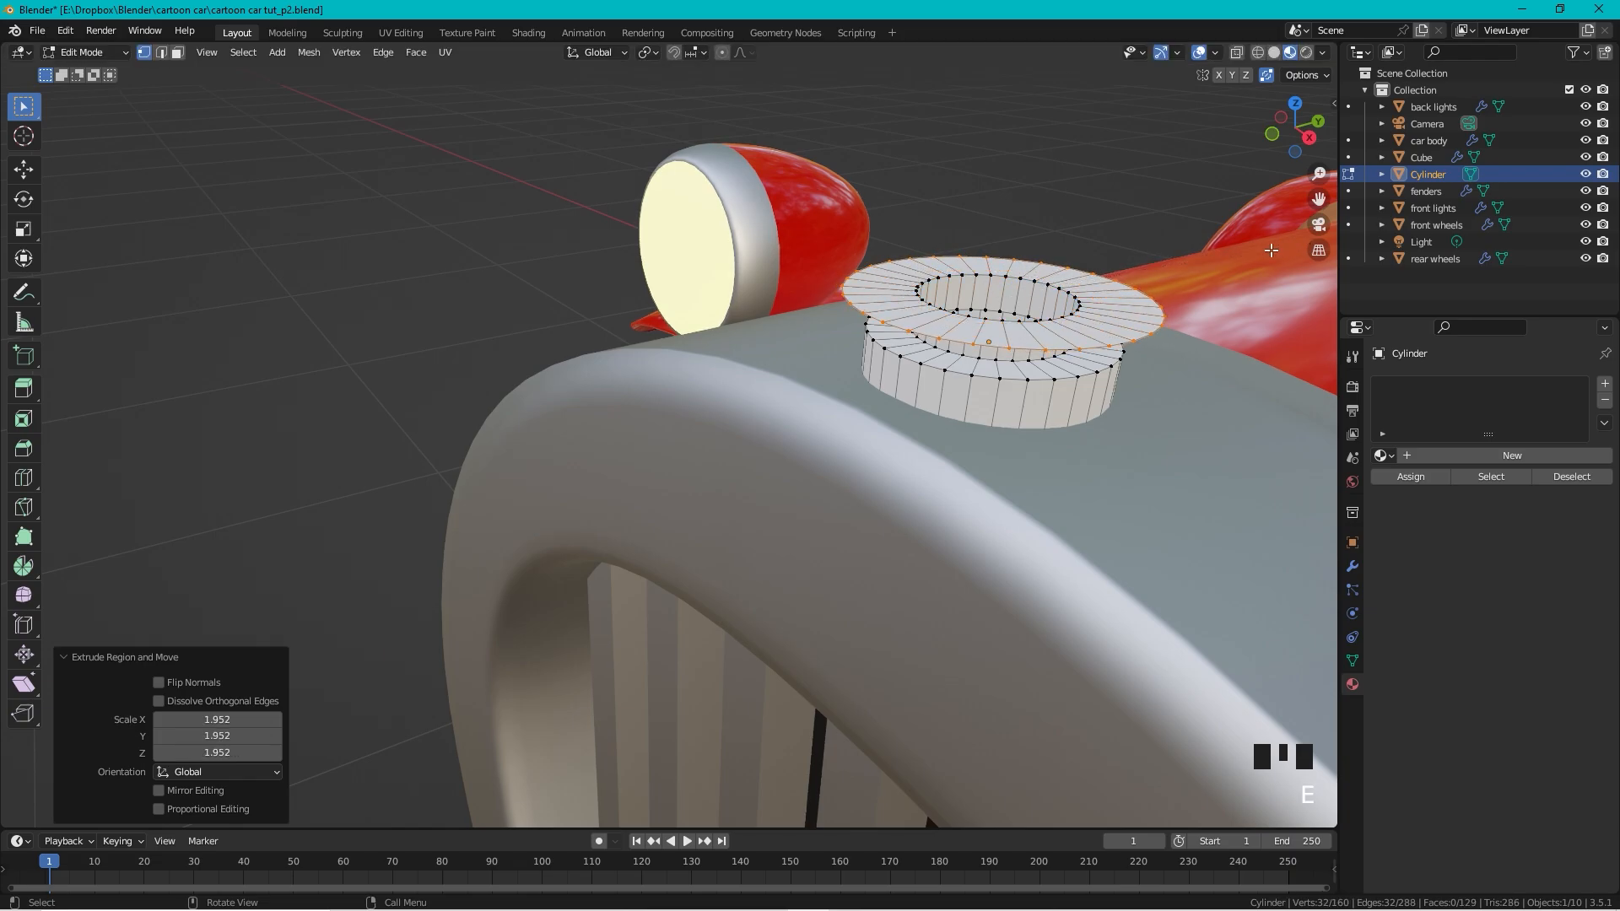
key(e)
key(z)
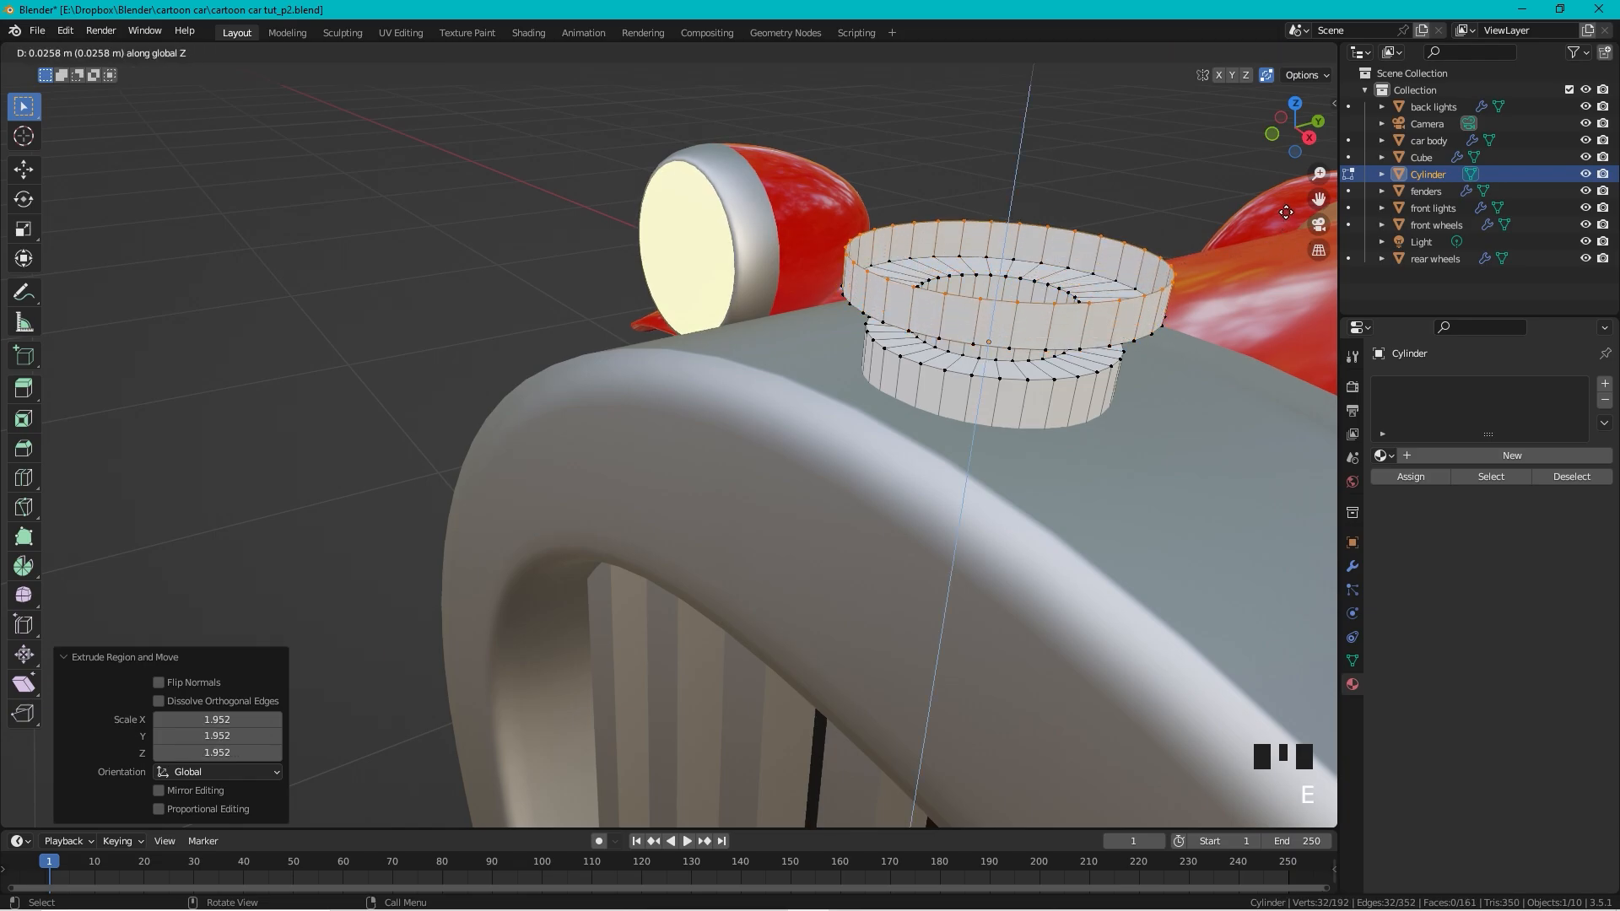
click(1280, 220)
Step: Extrude two smaller rings for the cap top and sink the centre ring slightly
key(e)
key(s)
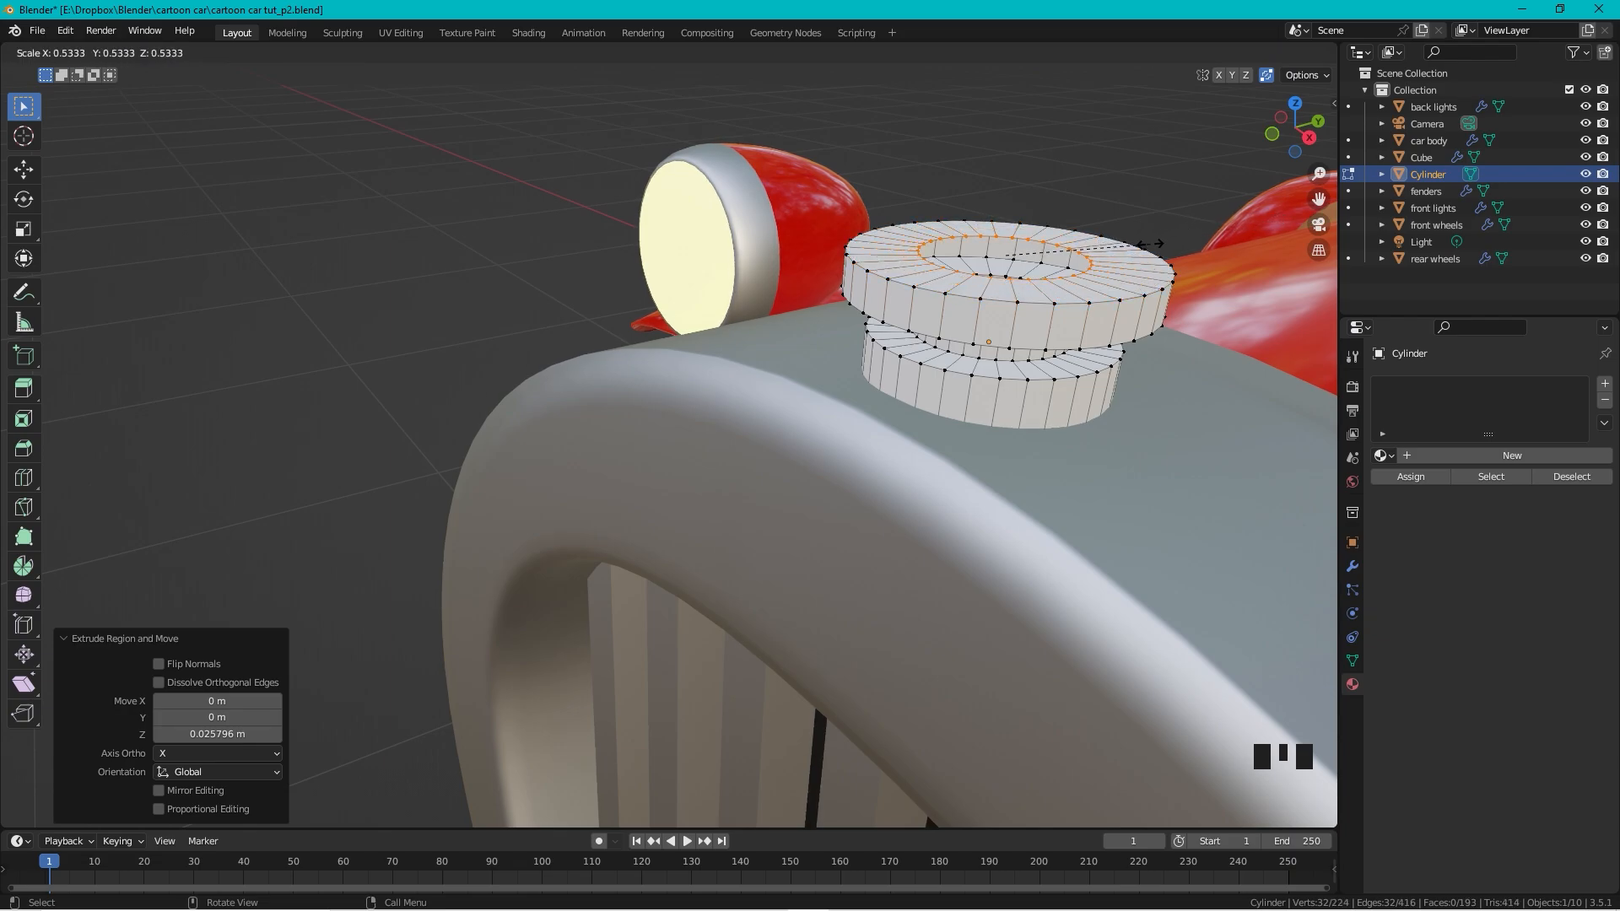
click(1150, 243)
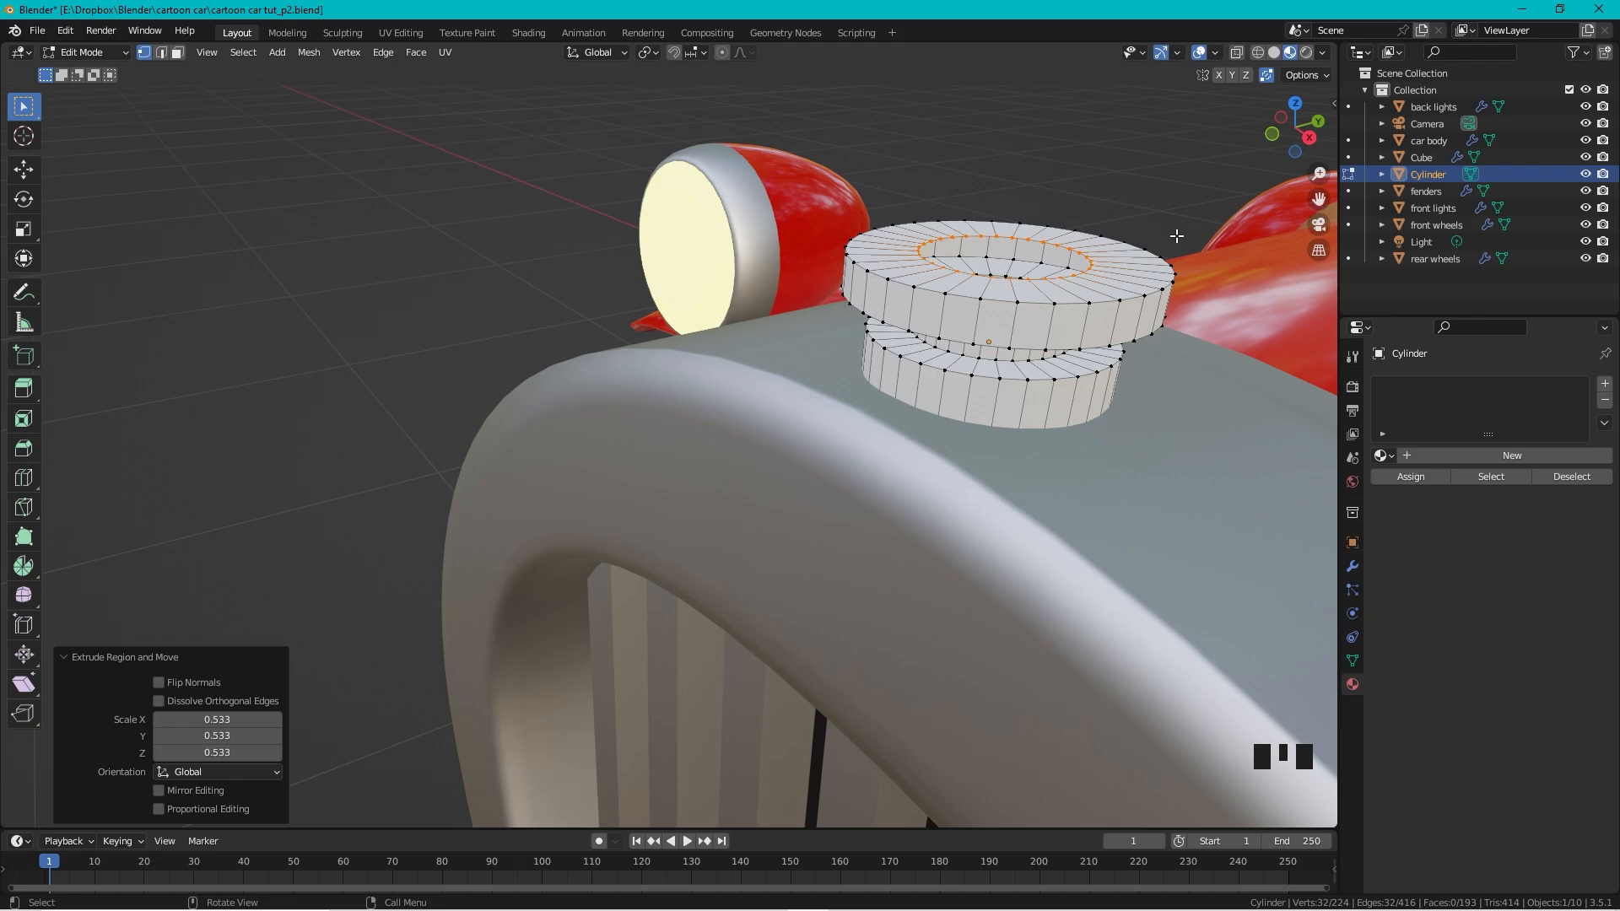
key(e)
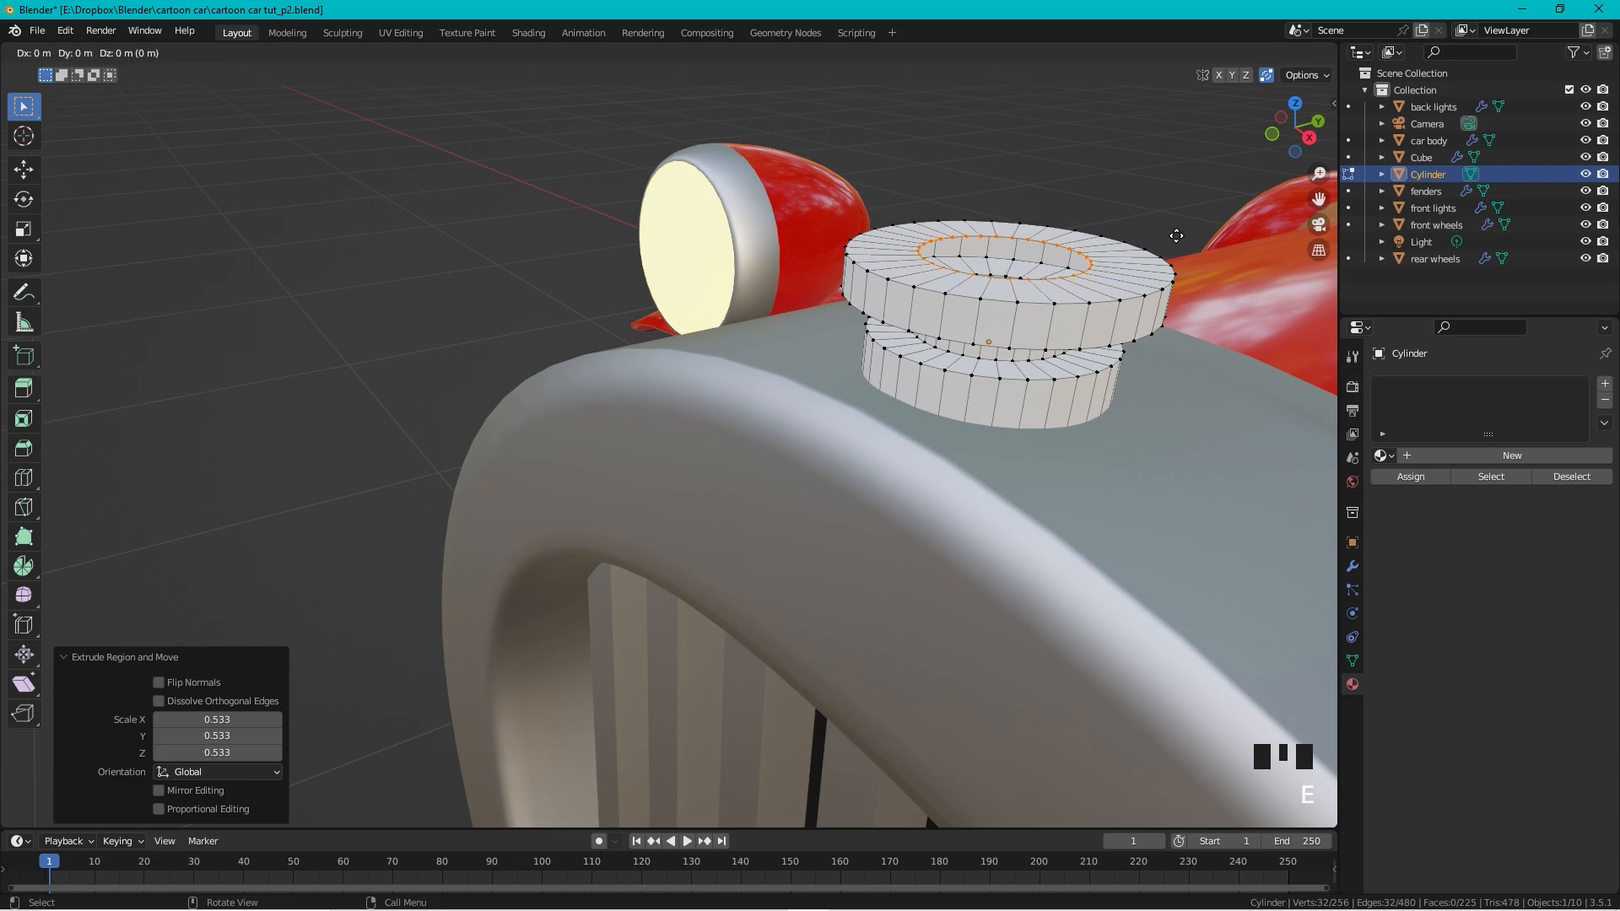
key(s)
click(1084, 268)
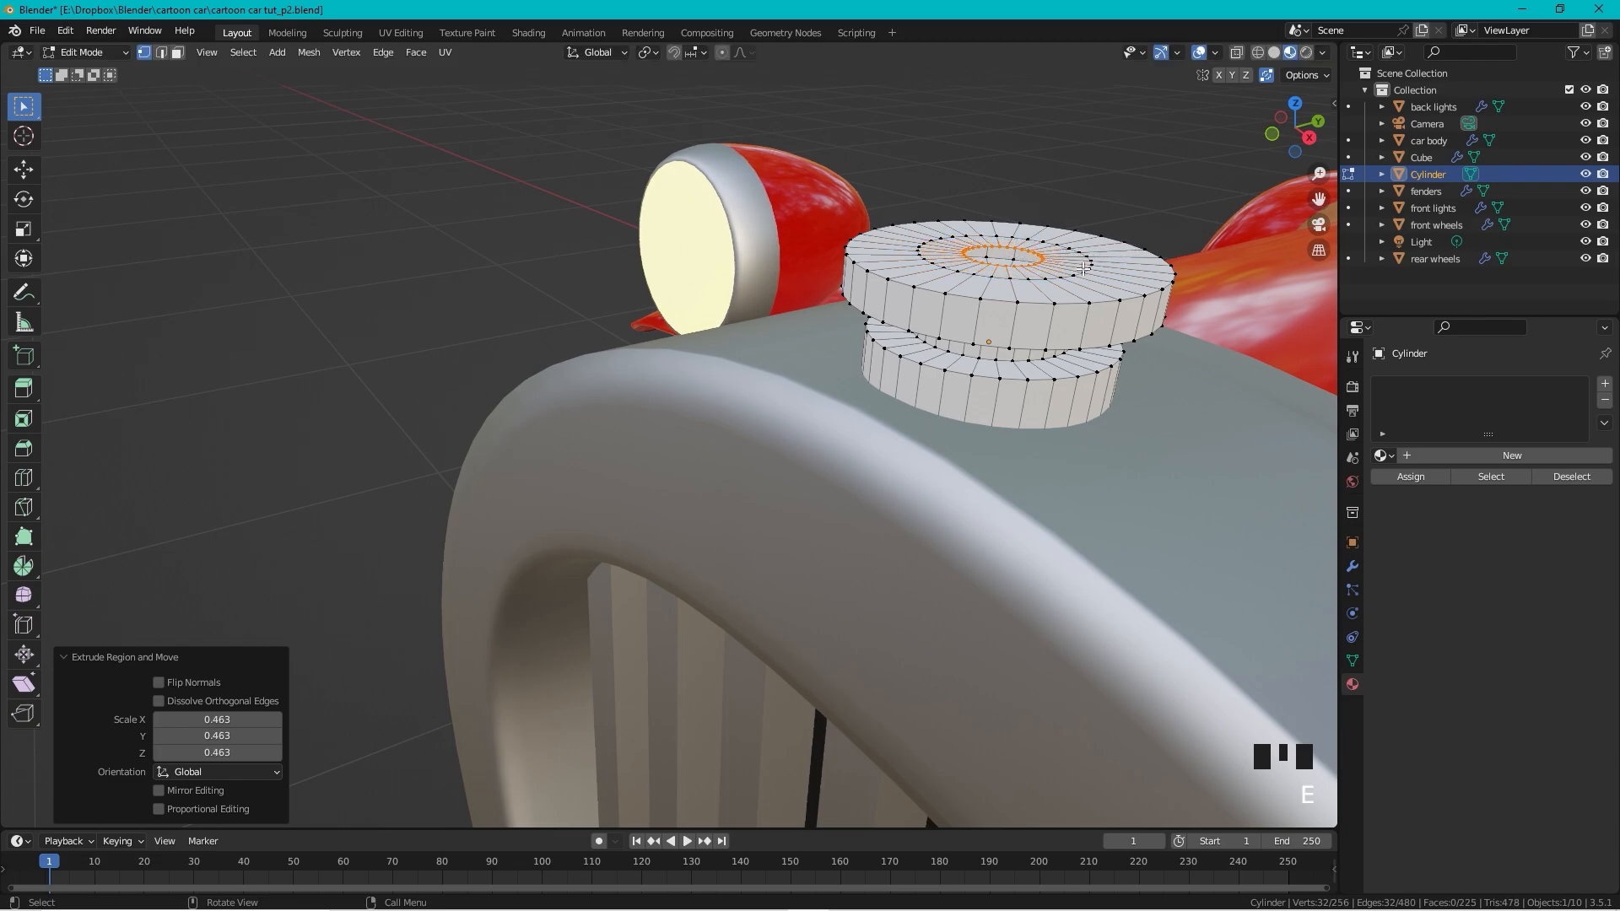
key(g)
key(z)
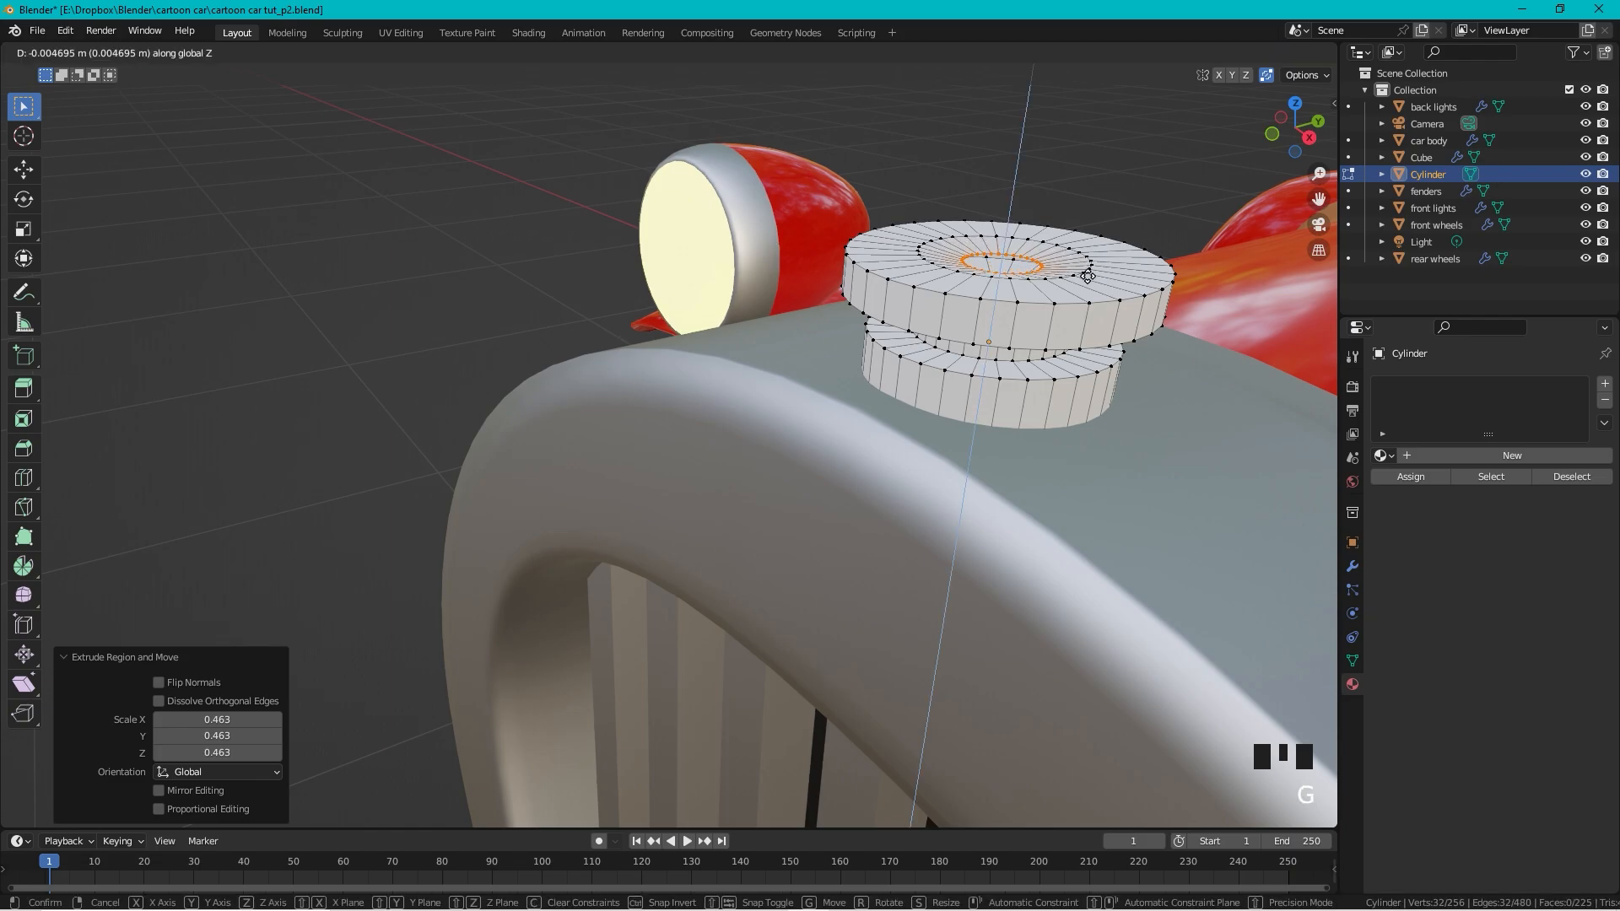
click(1088, 276)
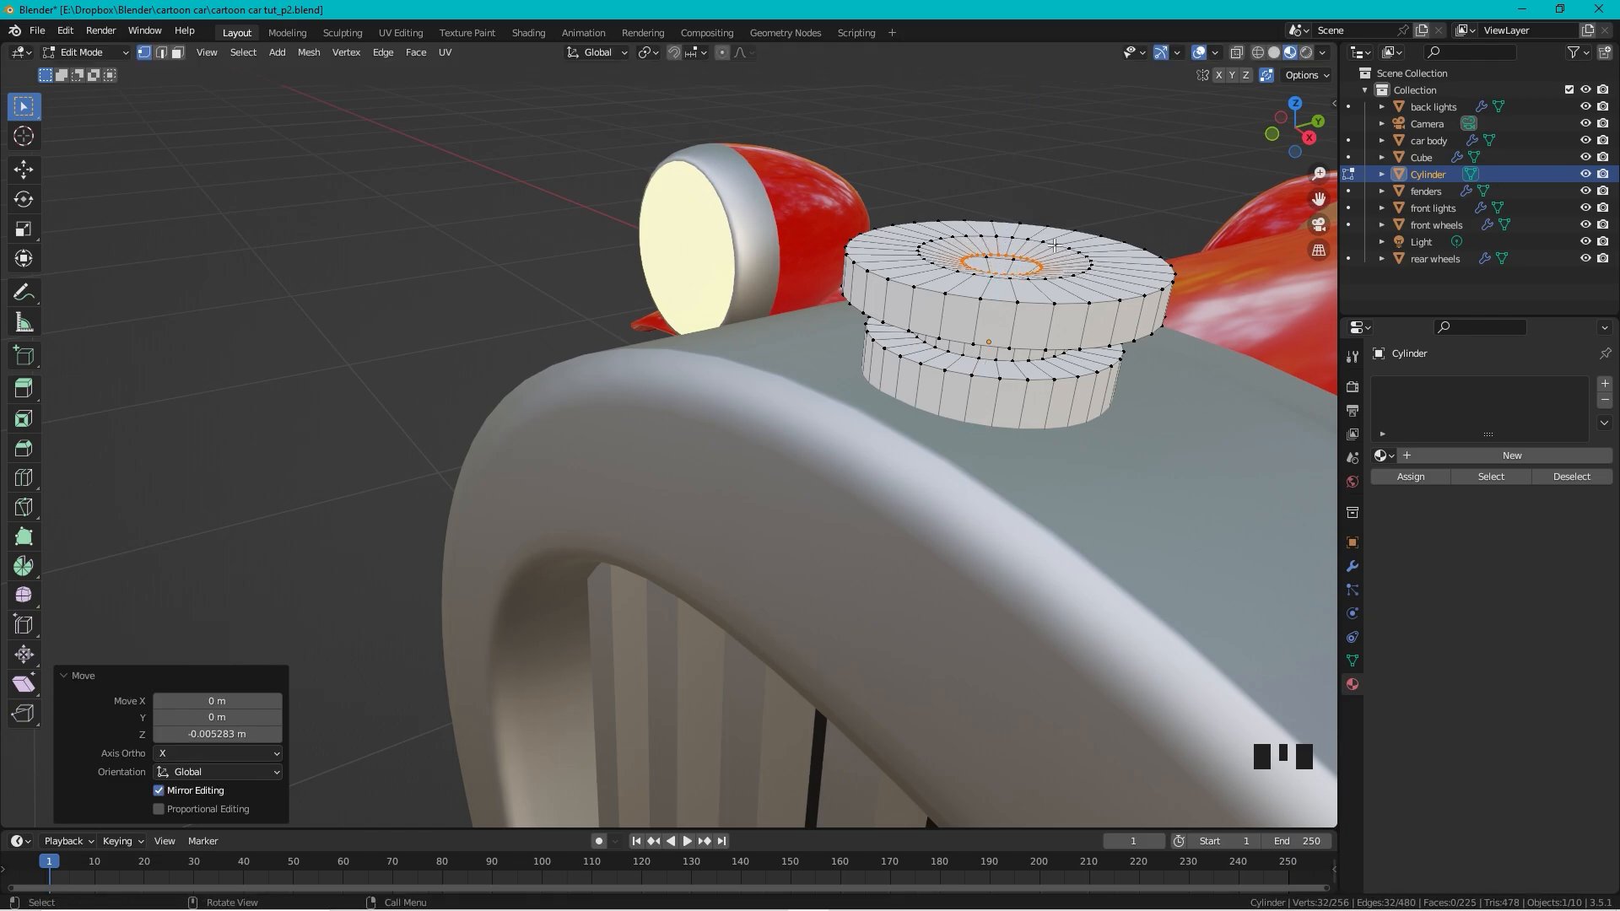
key(Tab)
Step: Assign the existing 'steel' material to the cylinder cap
scroll(1057, 250, down, 2)
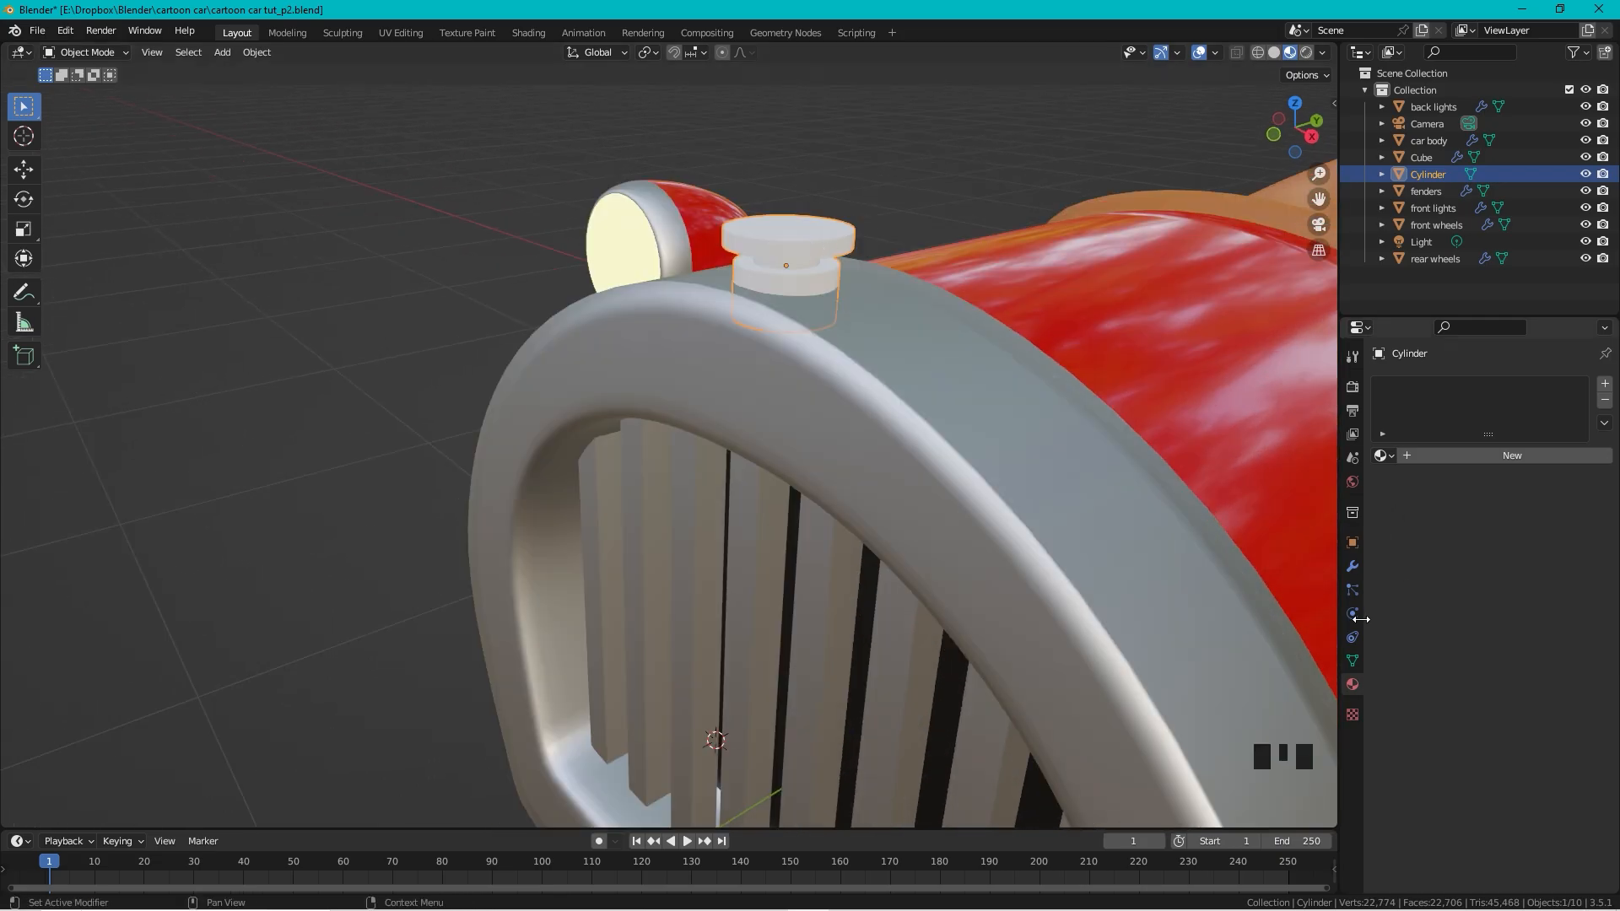
click(1353, 688)
click(1383, 456)
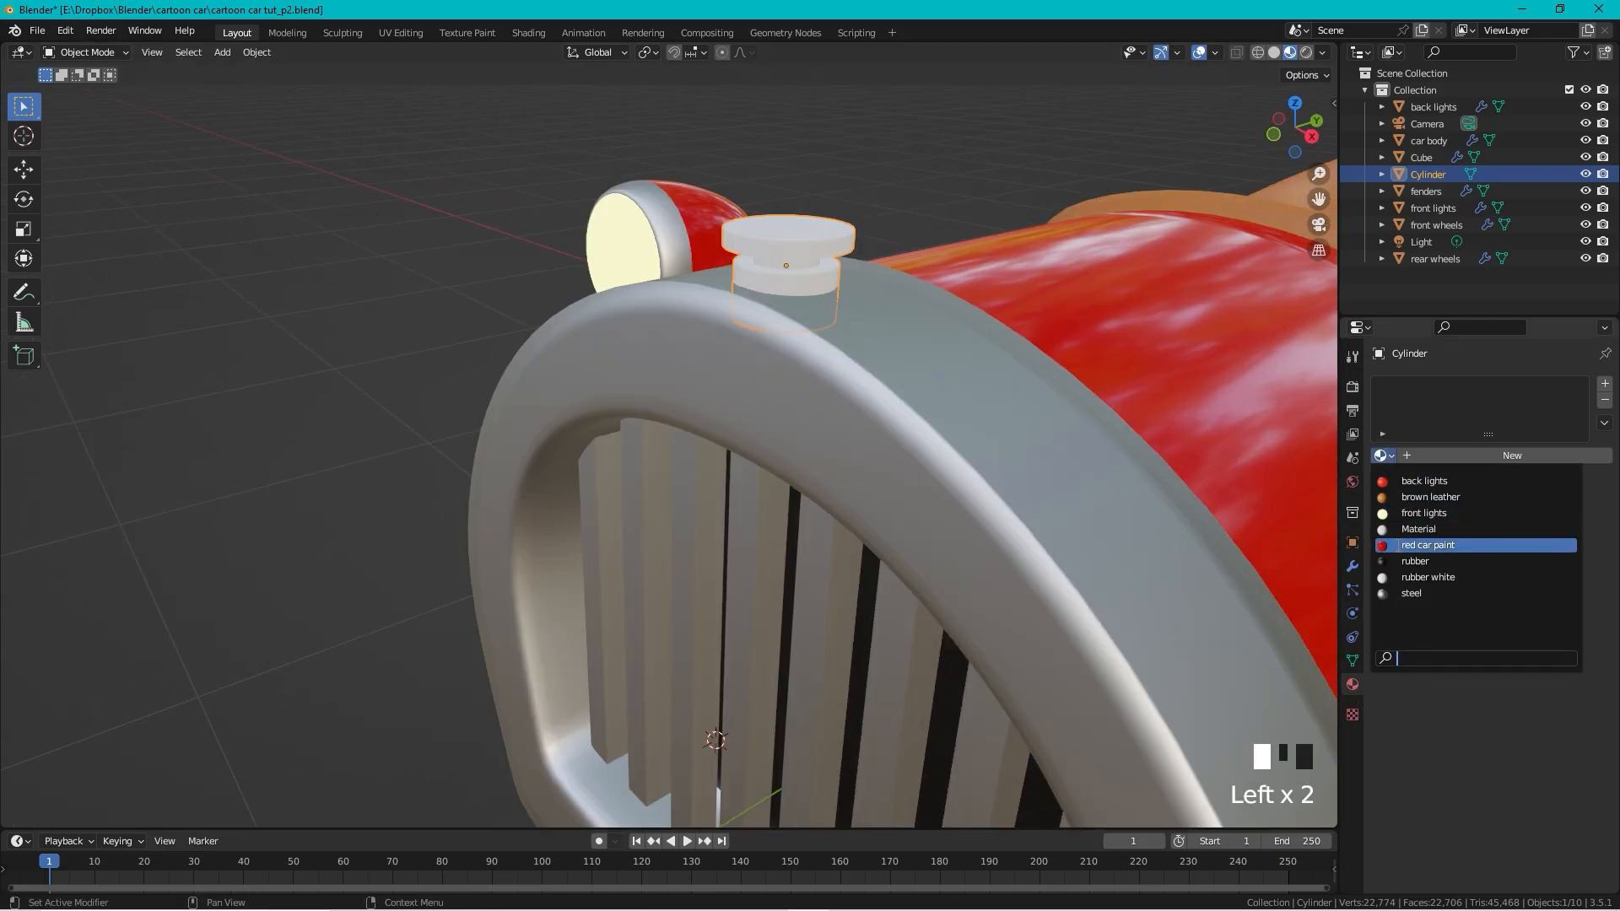
click(1411, 594)
scroll(823, 180, up, 3)
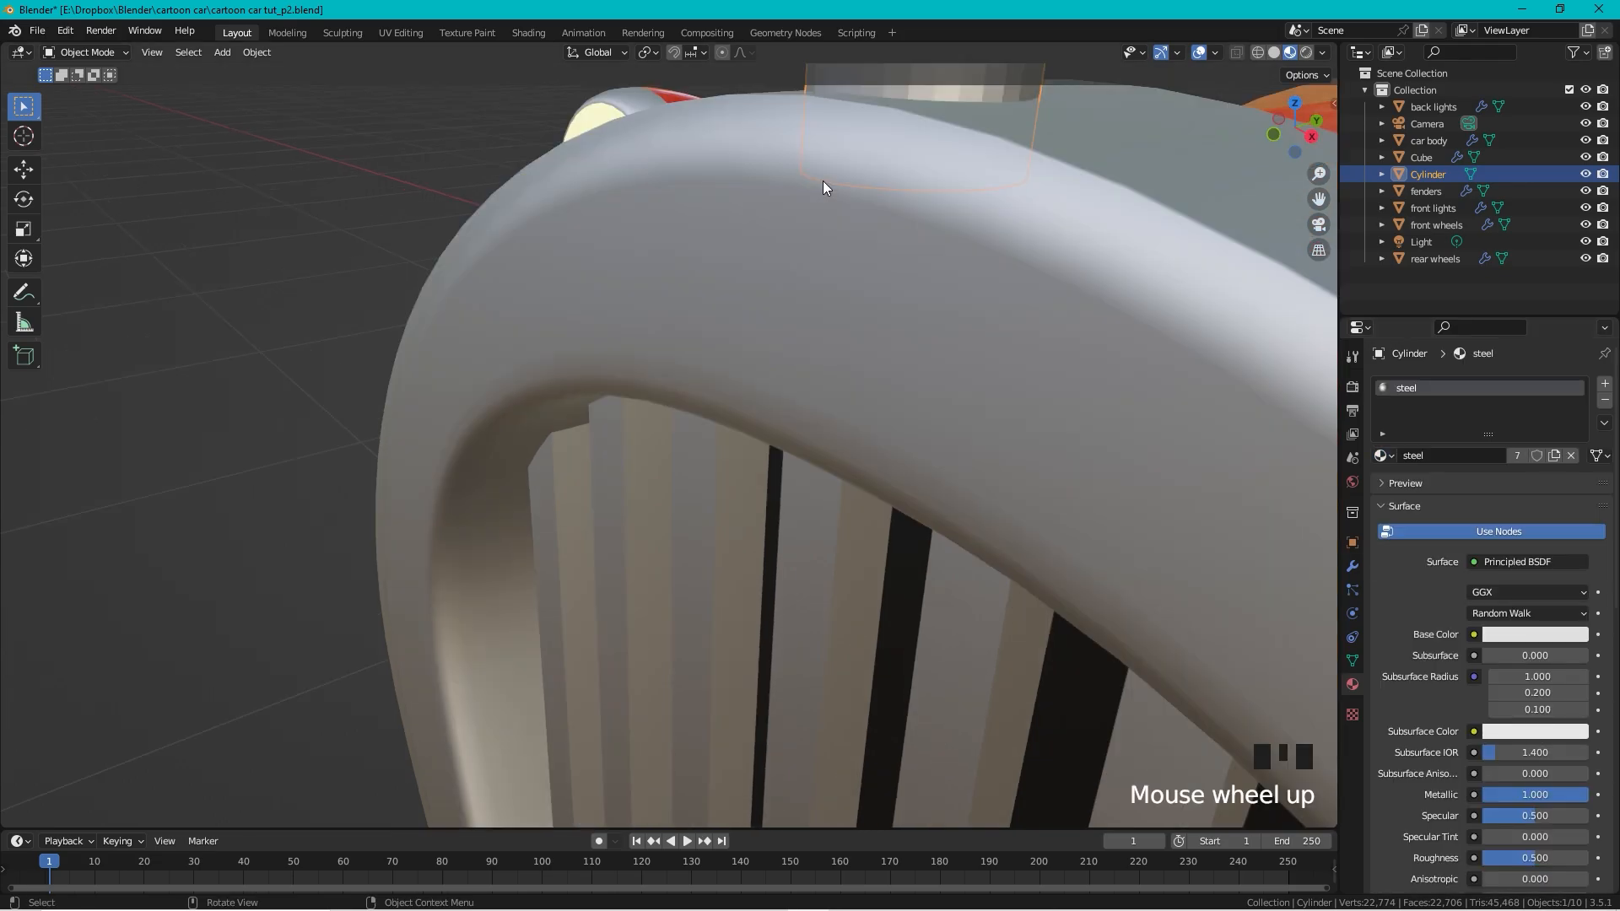
scroll(840, 189, down, 3)
scroll(849, 397, up, 3)
Step: Apply Shade Smooth to the cap
click(877, 394)
right_click(873, 388)
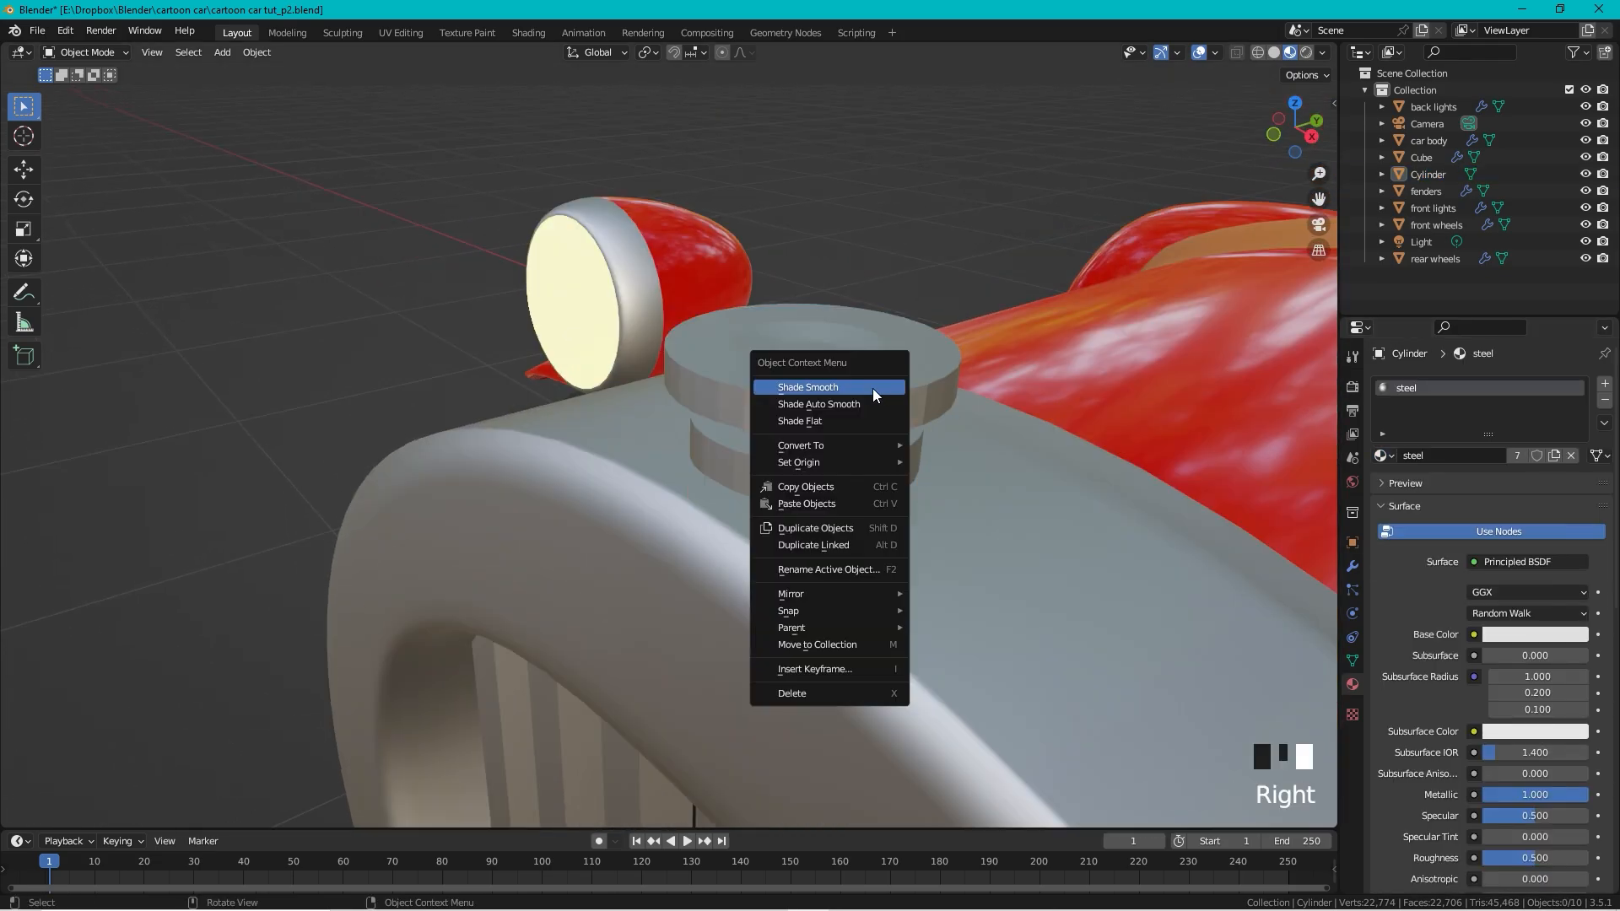
click(862, 392)
right_click(862, 392)
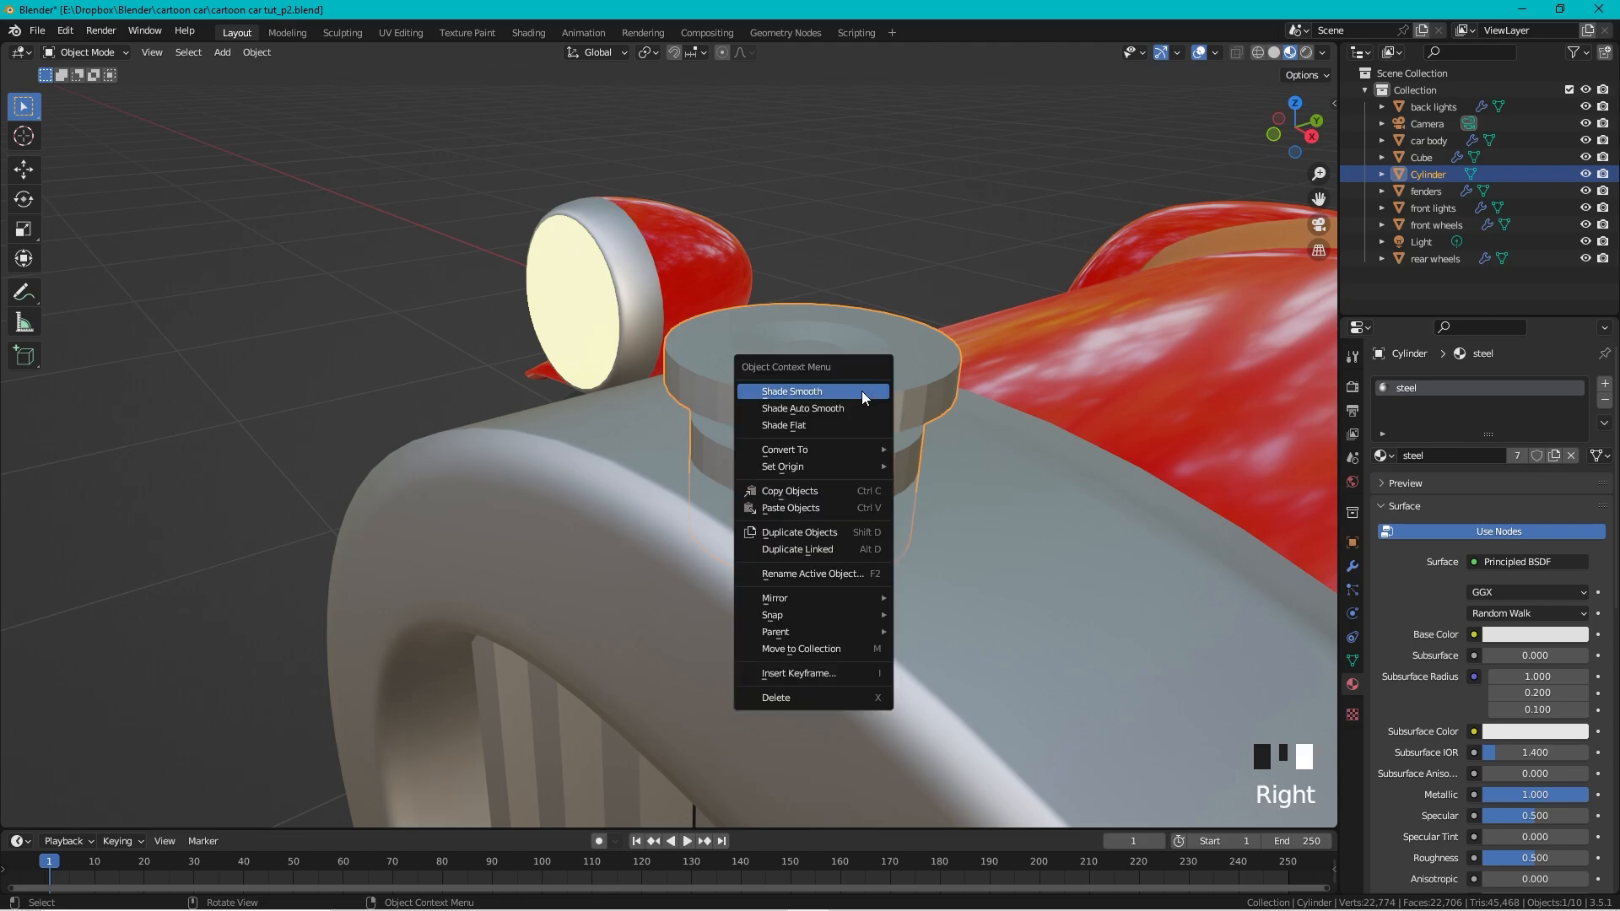
click(863, 392)
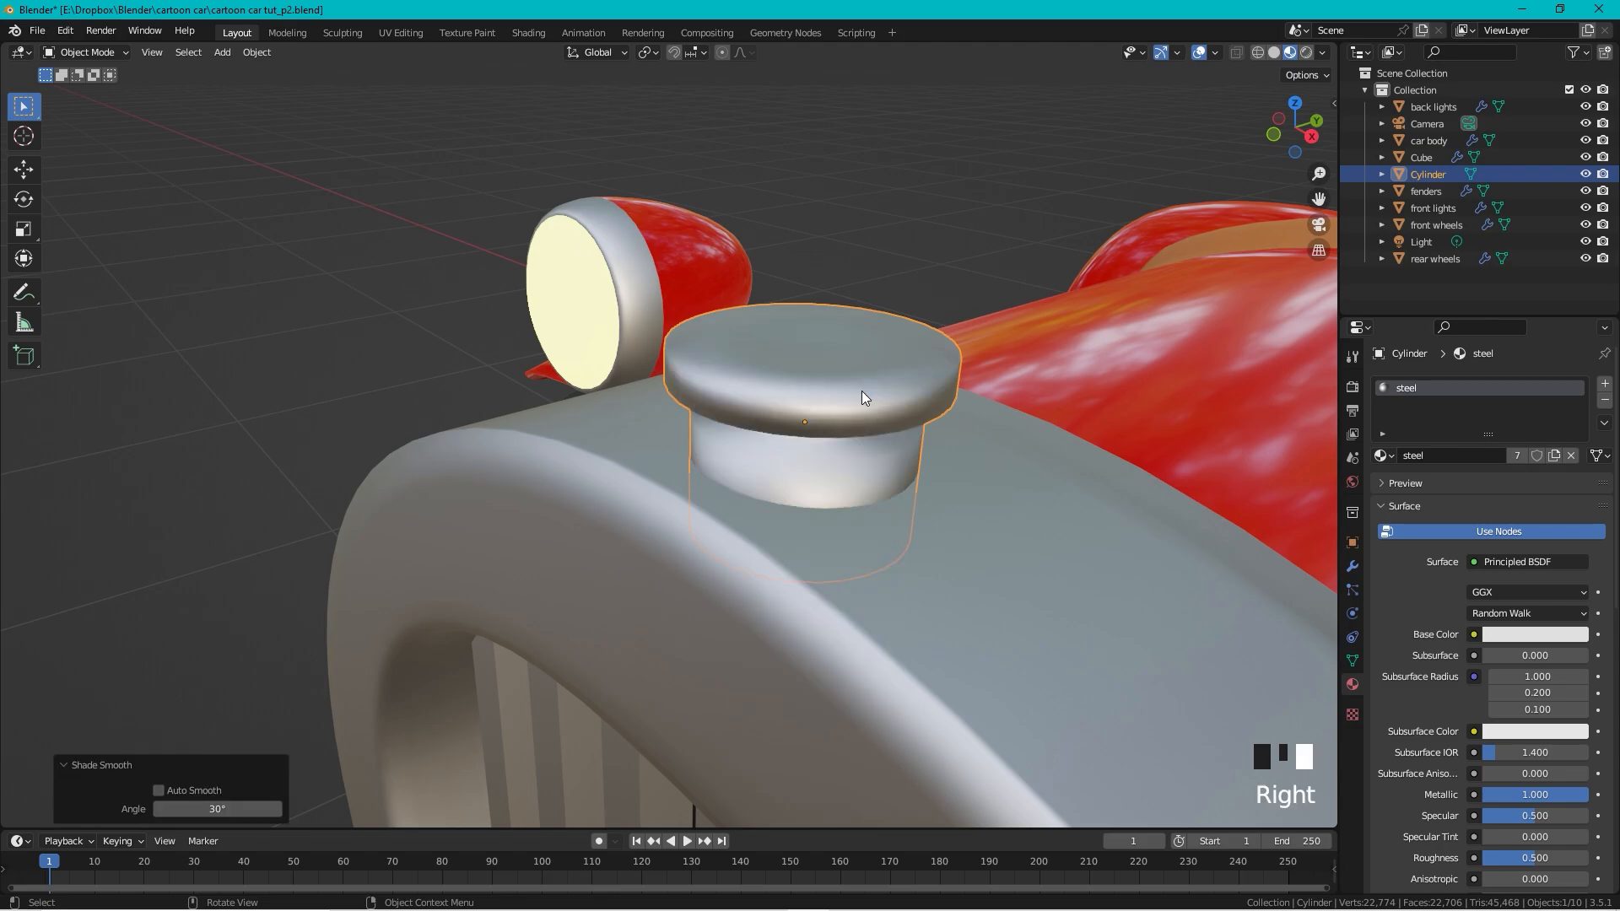
click(1352, 566)
Step: Give the radiator cap a Subdivision Surface modifier with viewport level 2
click(1440, 383)
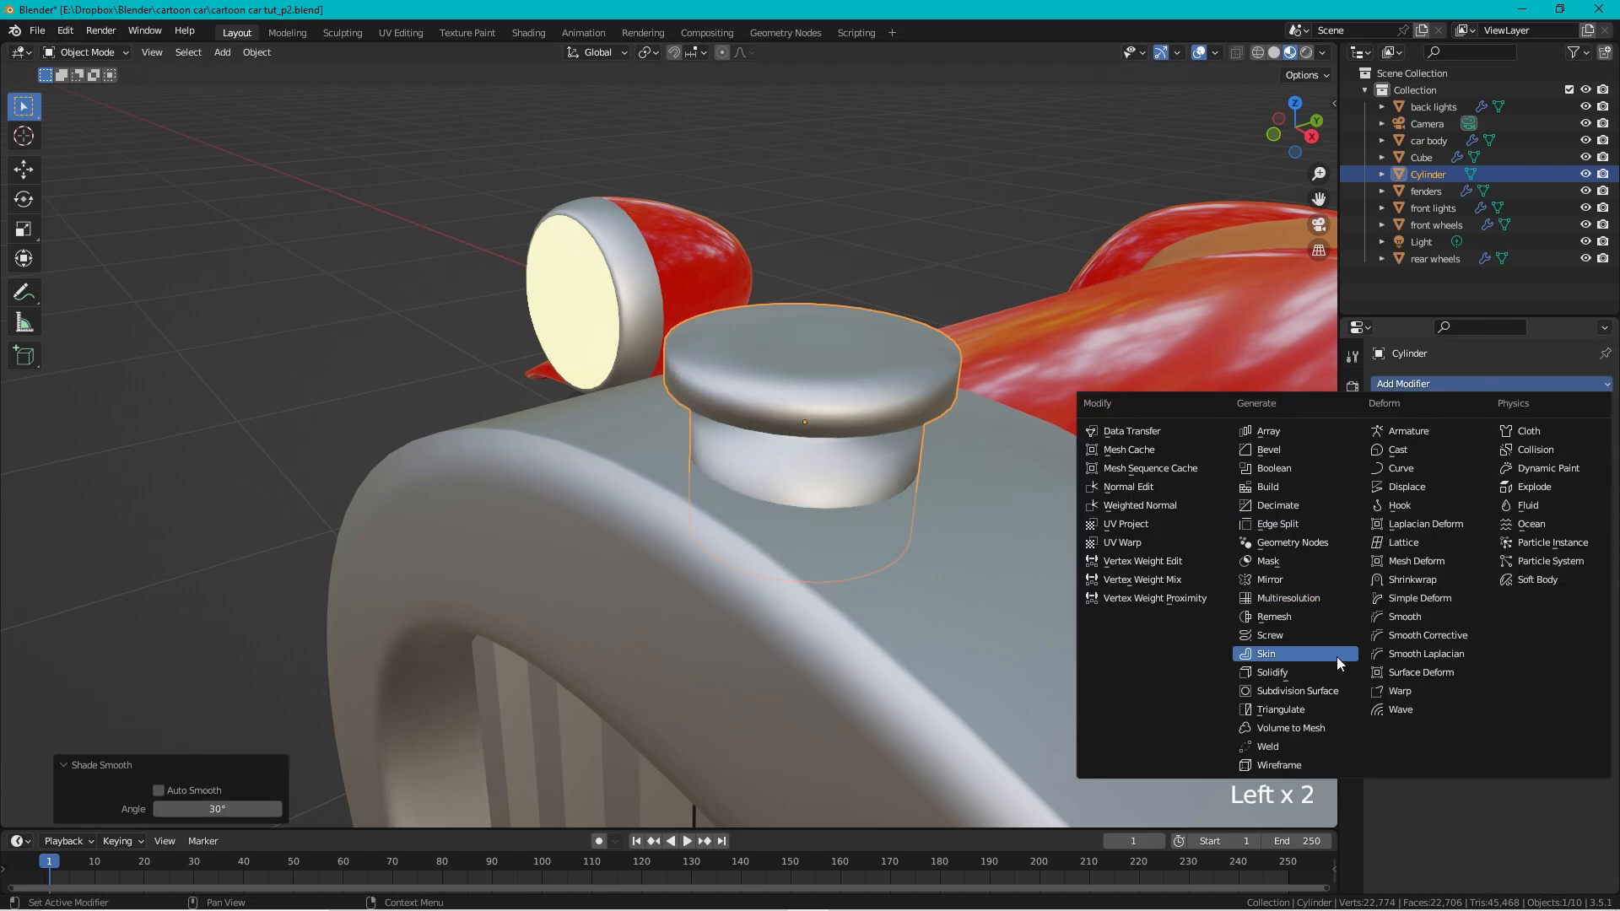
click(1303, 690)
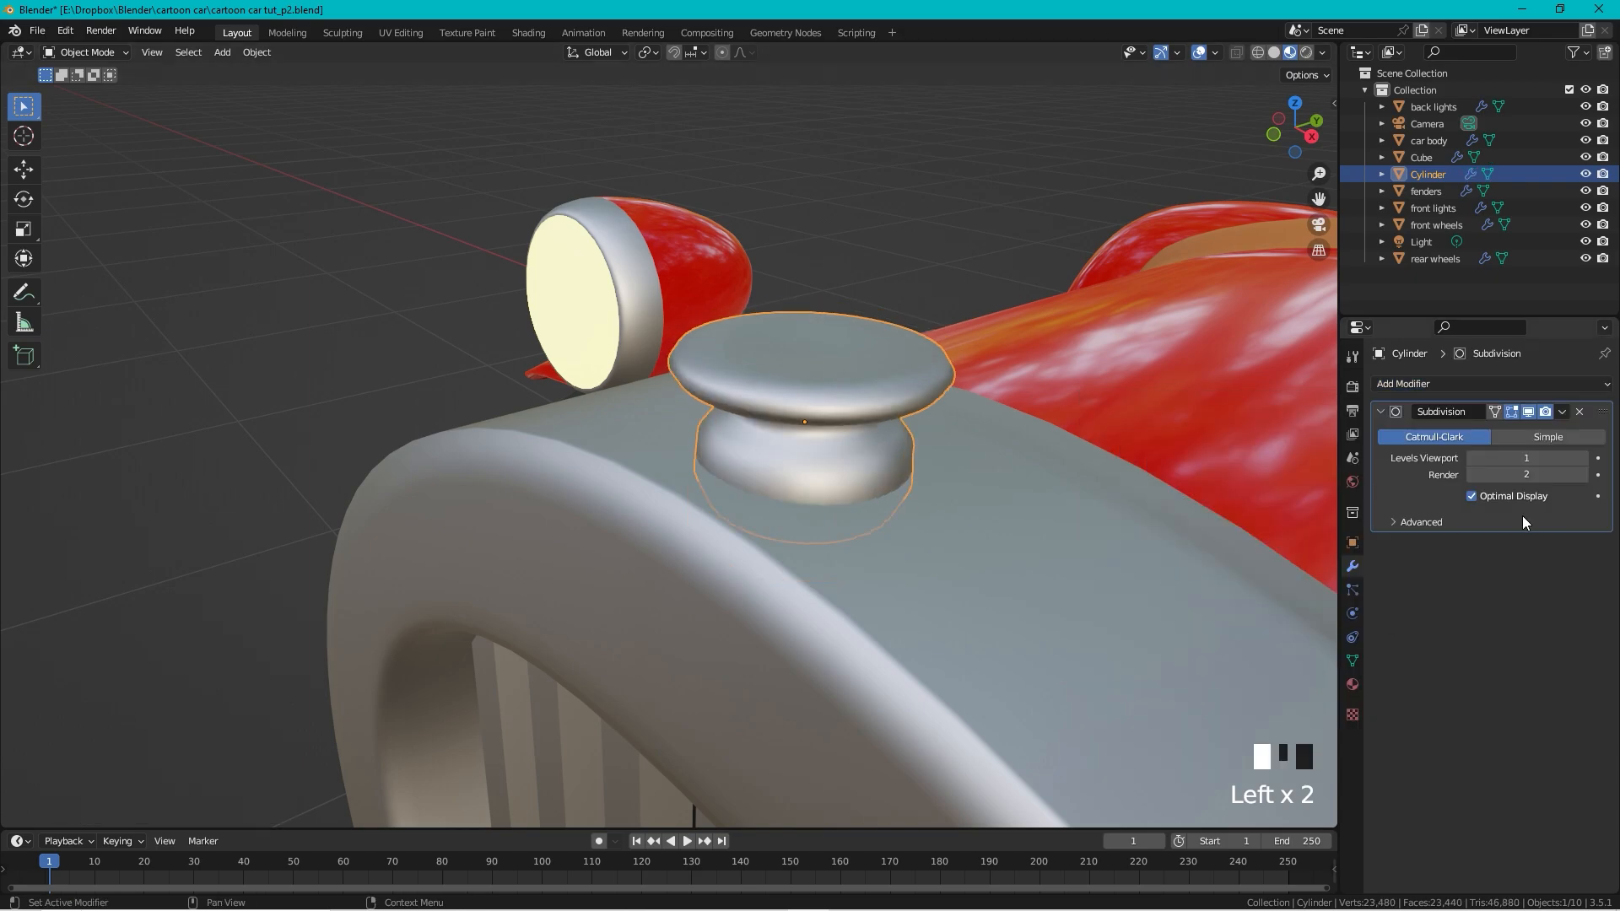
click(1584, 457)
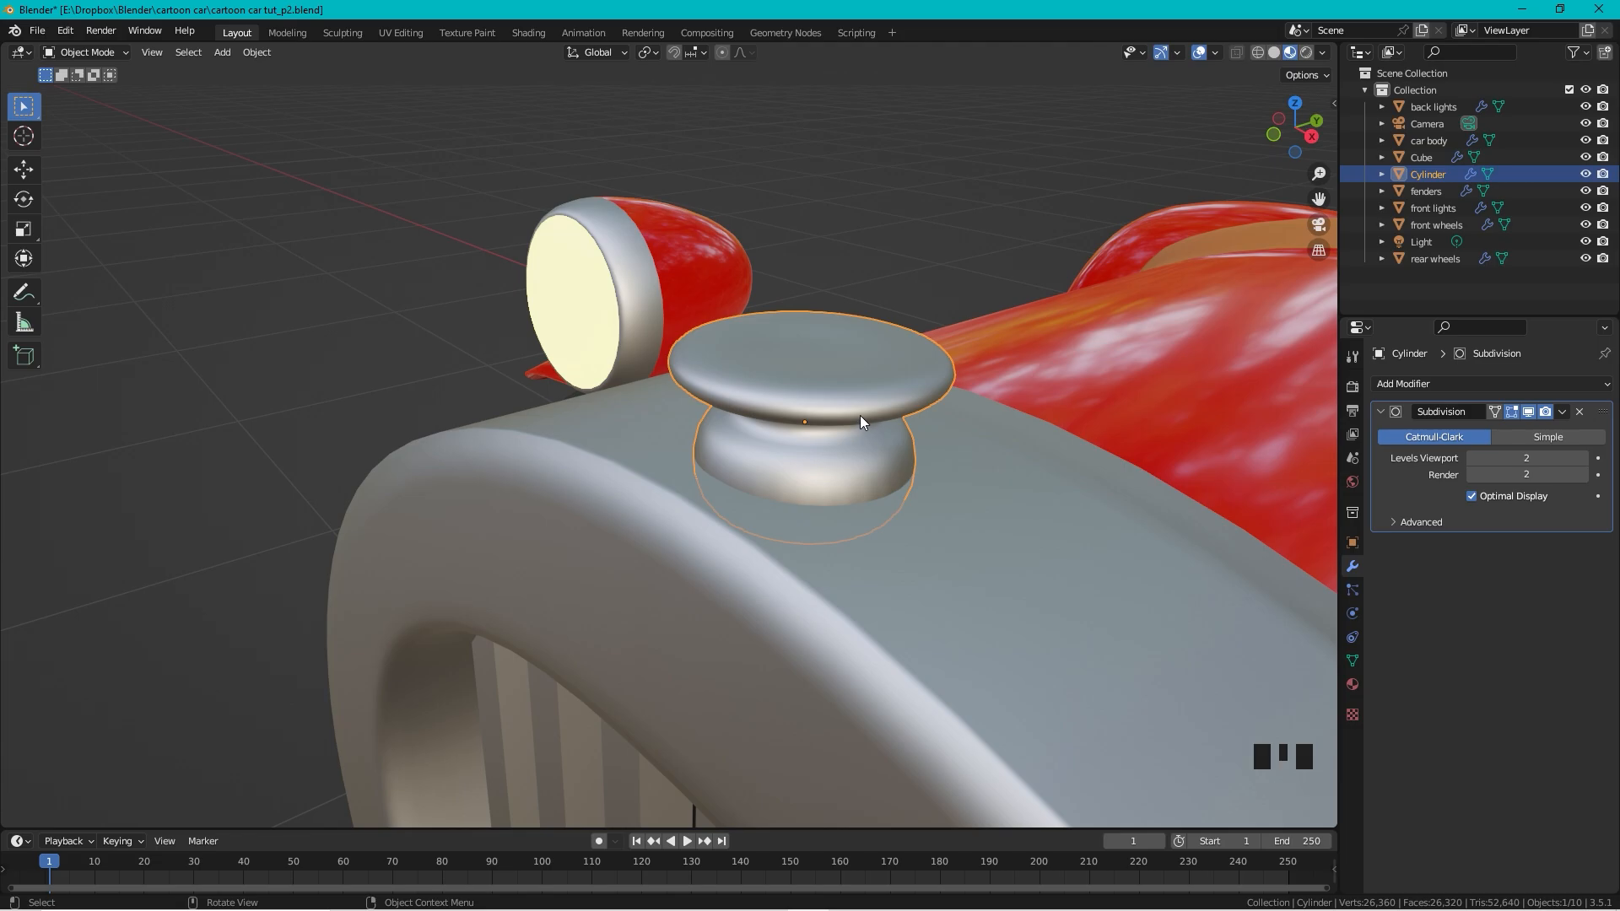
key(Tab)
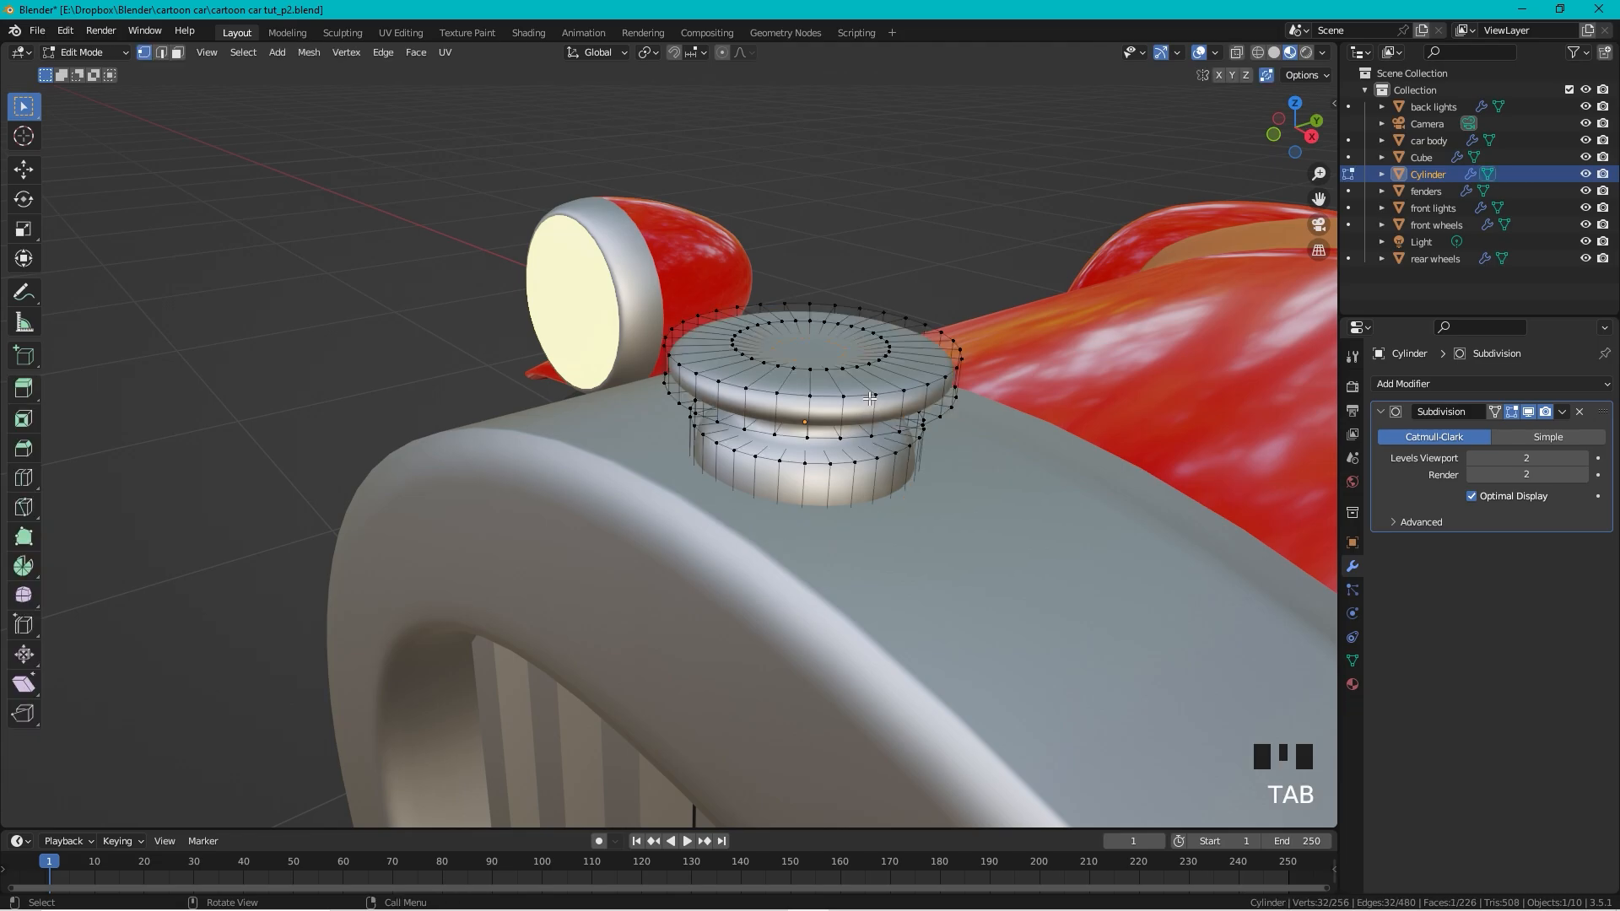
Step: Add two loop cuts, one near the cap's top rim and one on the lower cylinder
key(ctrl+r)
click(896, 363)
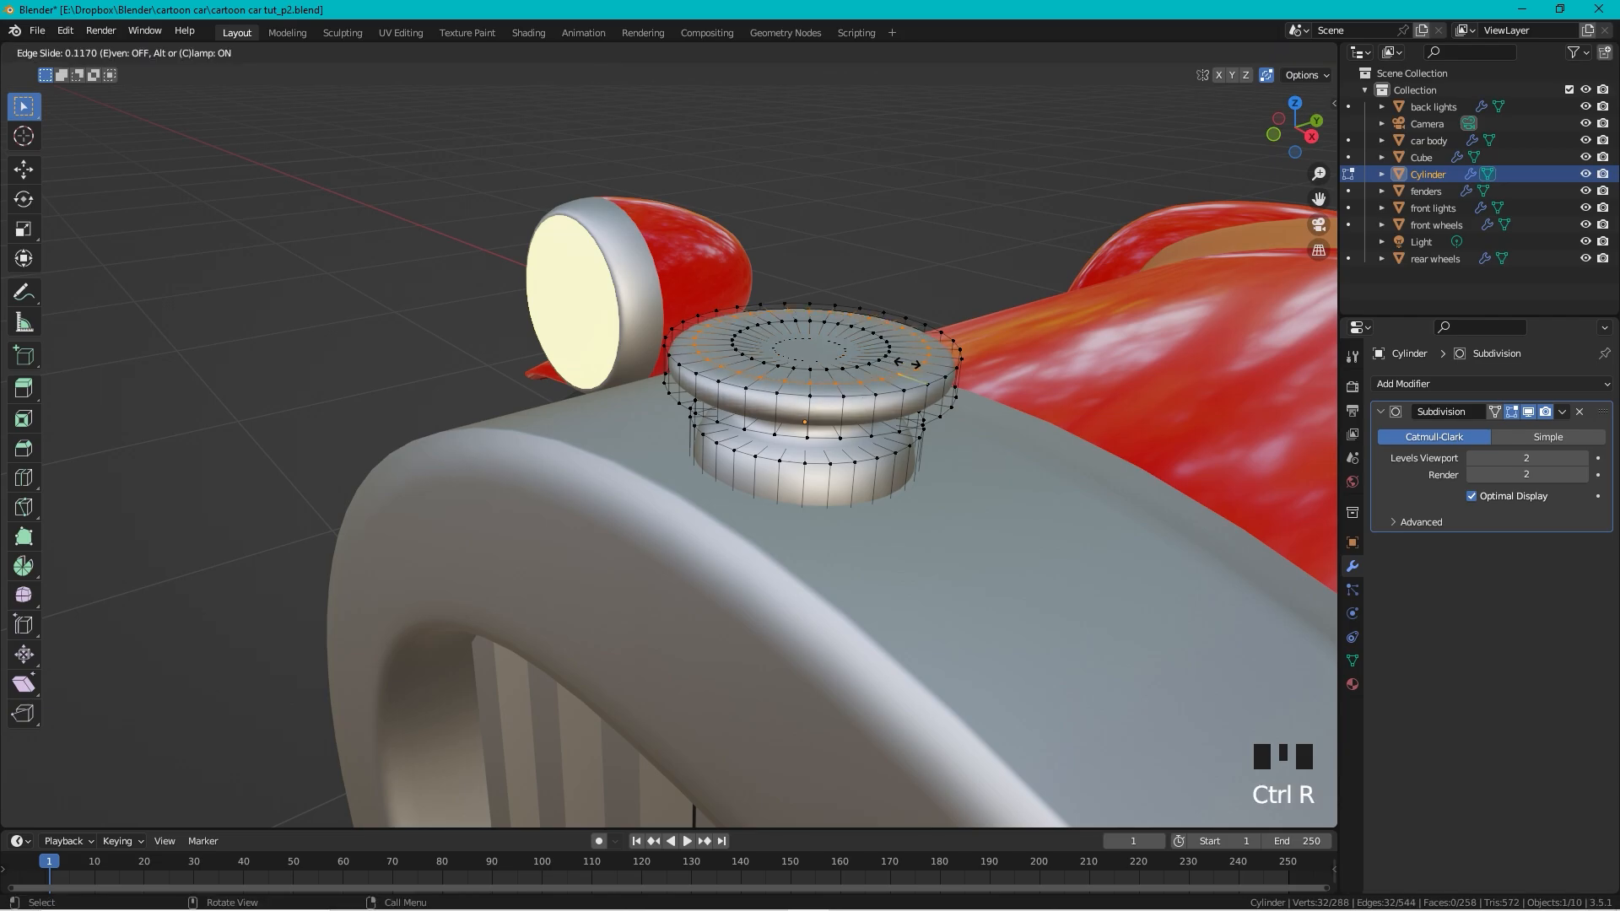
click(932, 368)
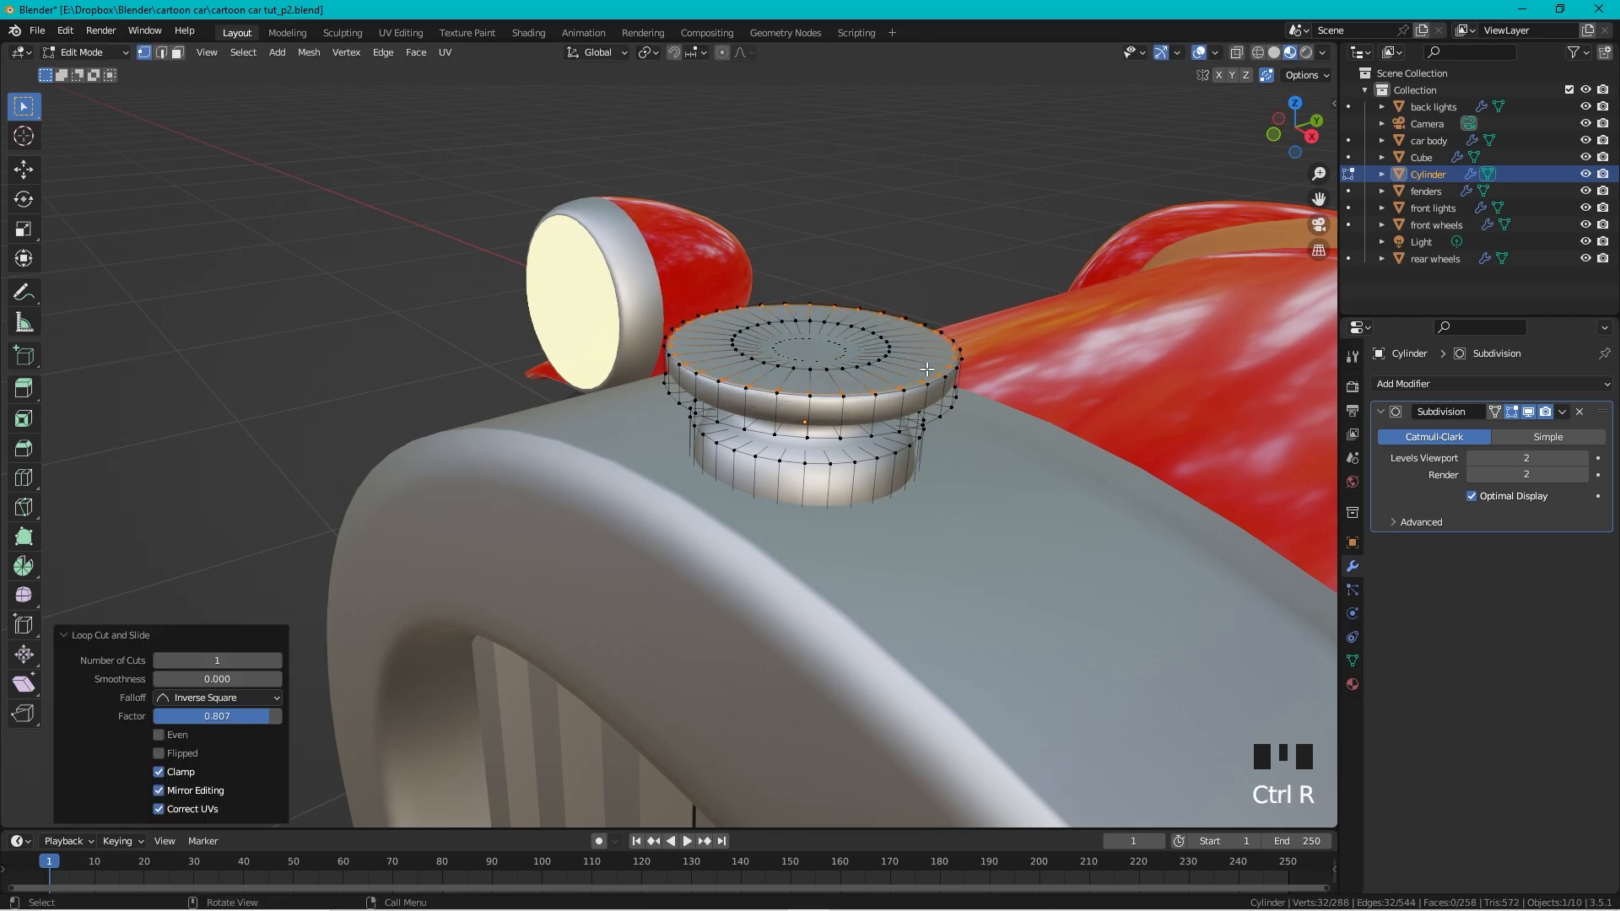
key(ctrl+r)
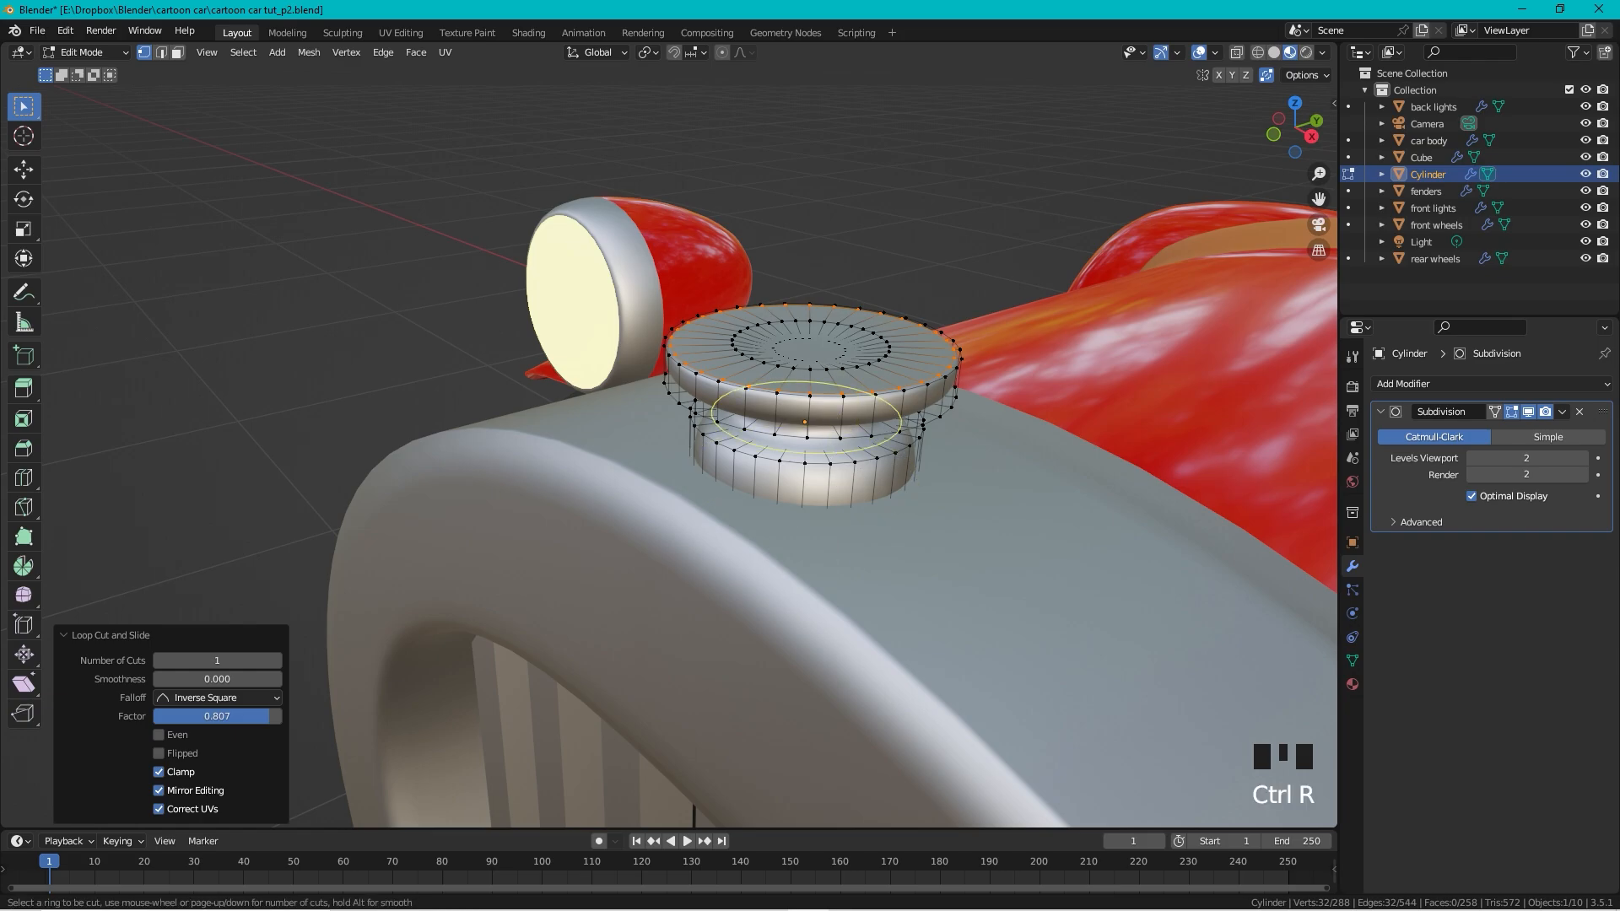
click(848, 435)
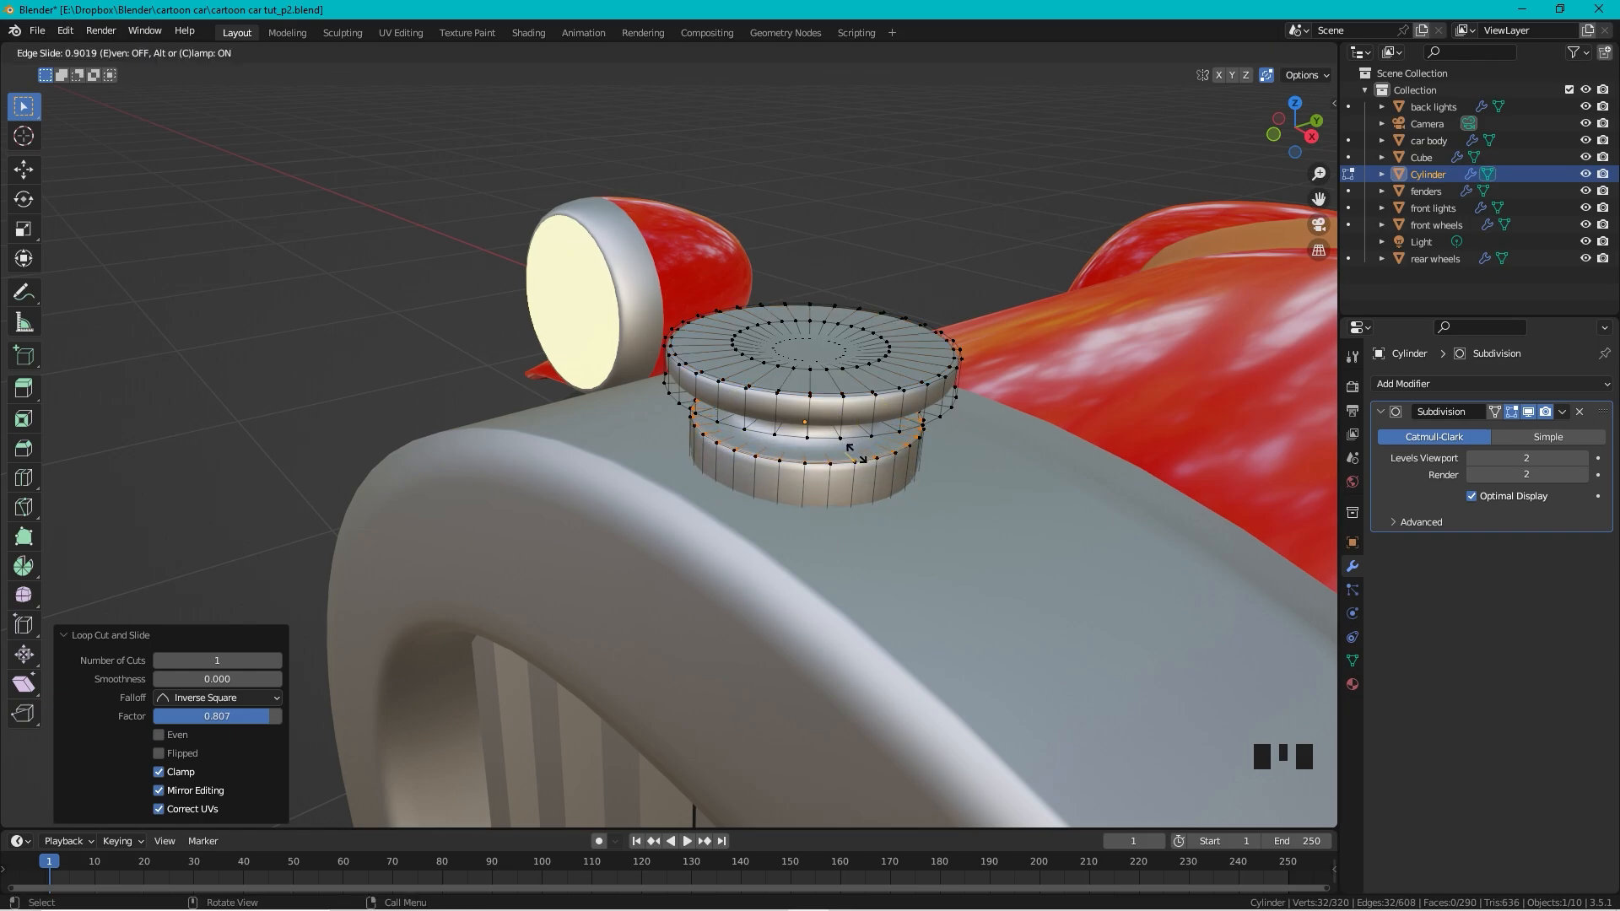
click(857, 456)
Step: Frame the cap and add a loop cut slid up under the flared top
middle_drag(856, 456, 777, 554)
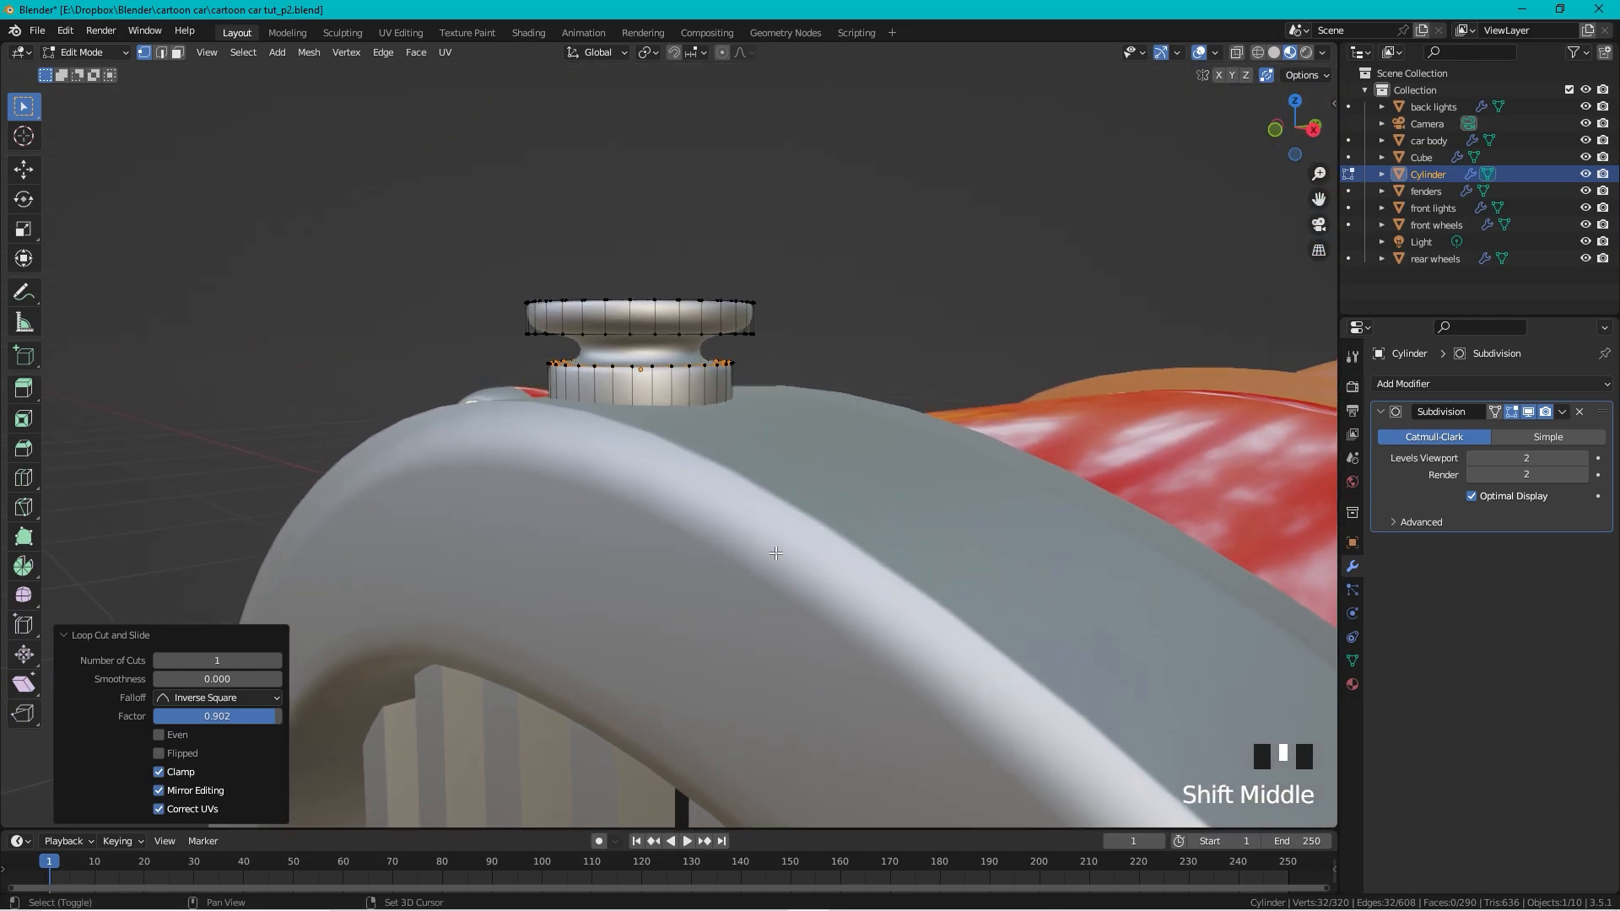
scroll(692, 358, up, 5)
key(KP_Decimal)
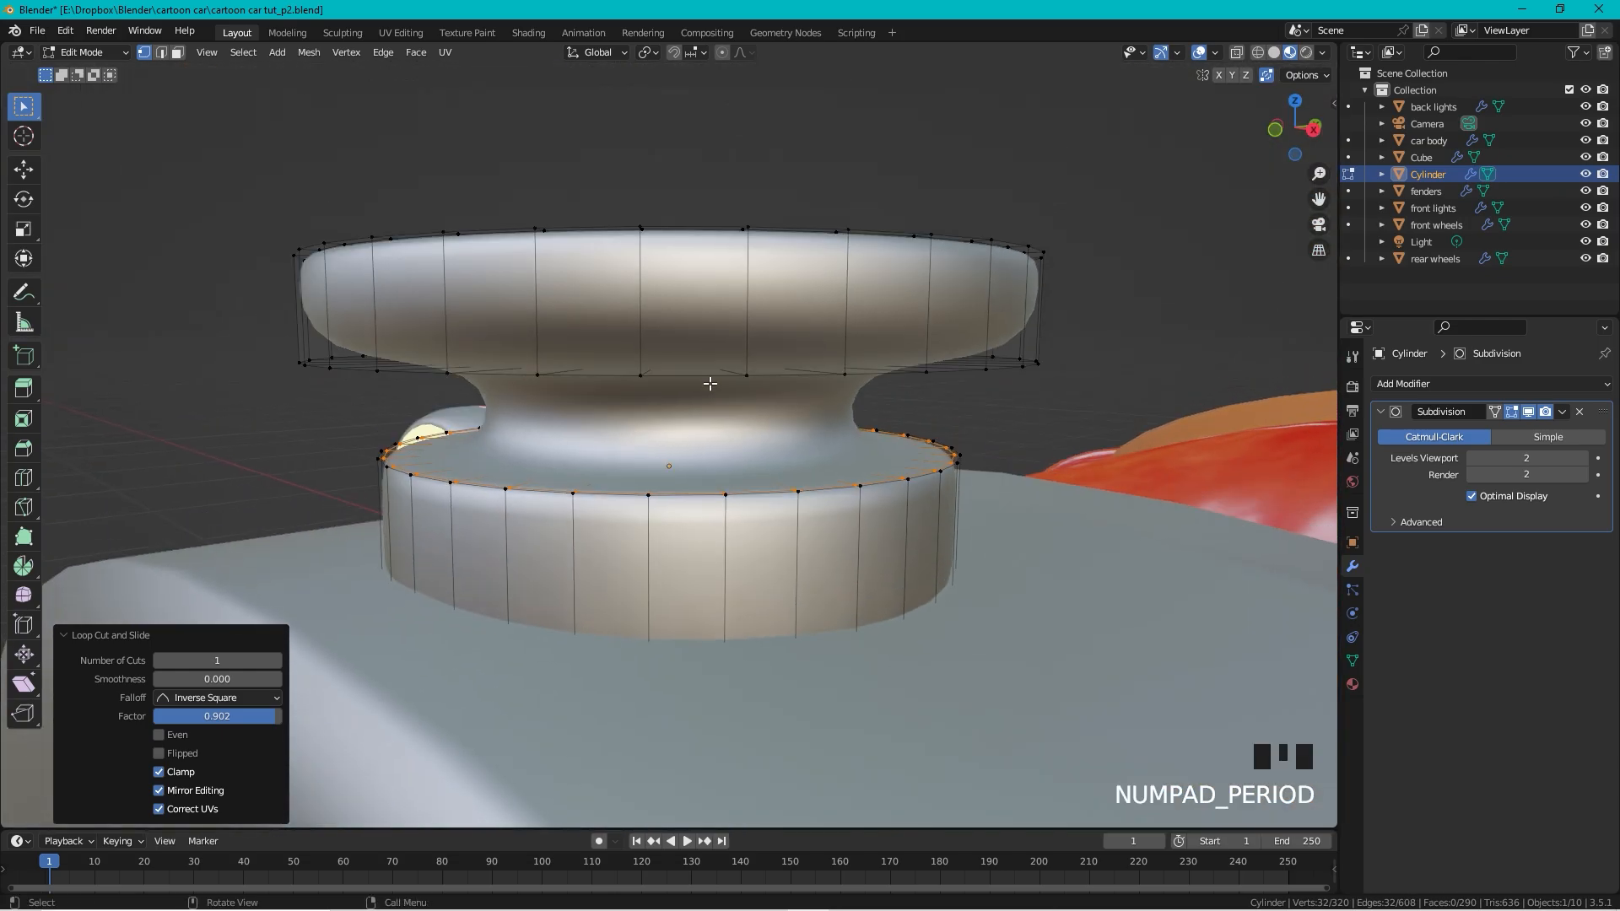
middle_drag(634, 408, 727, 357)
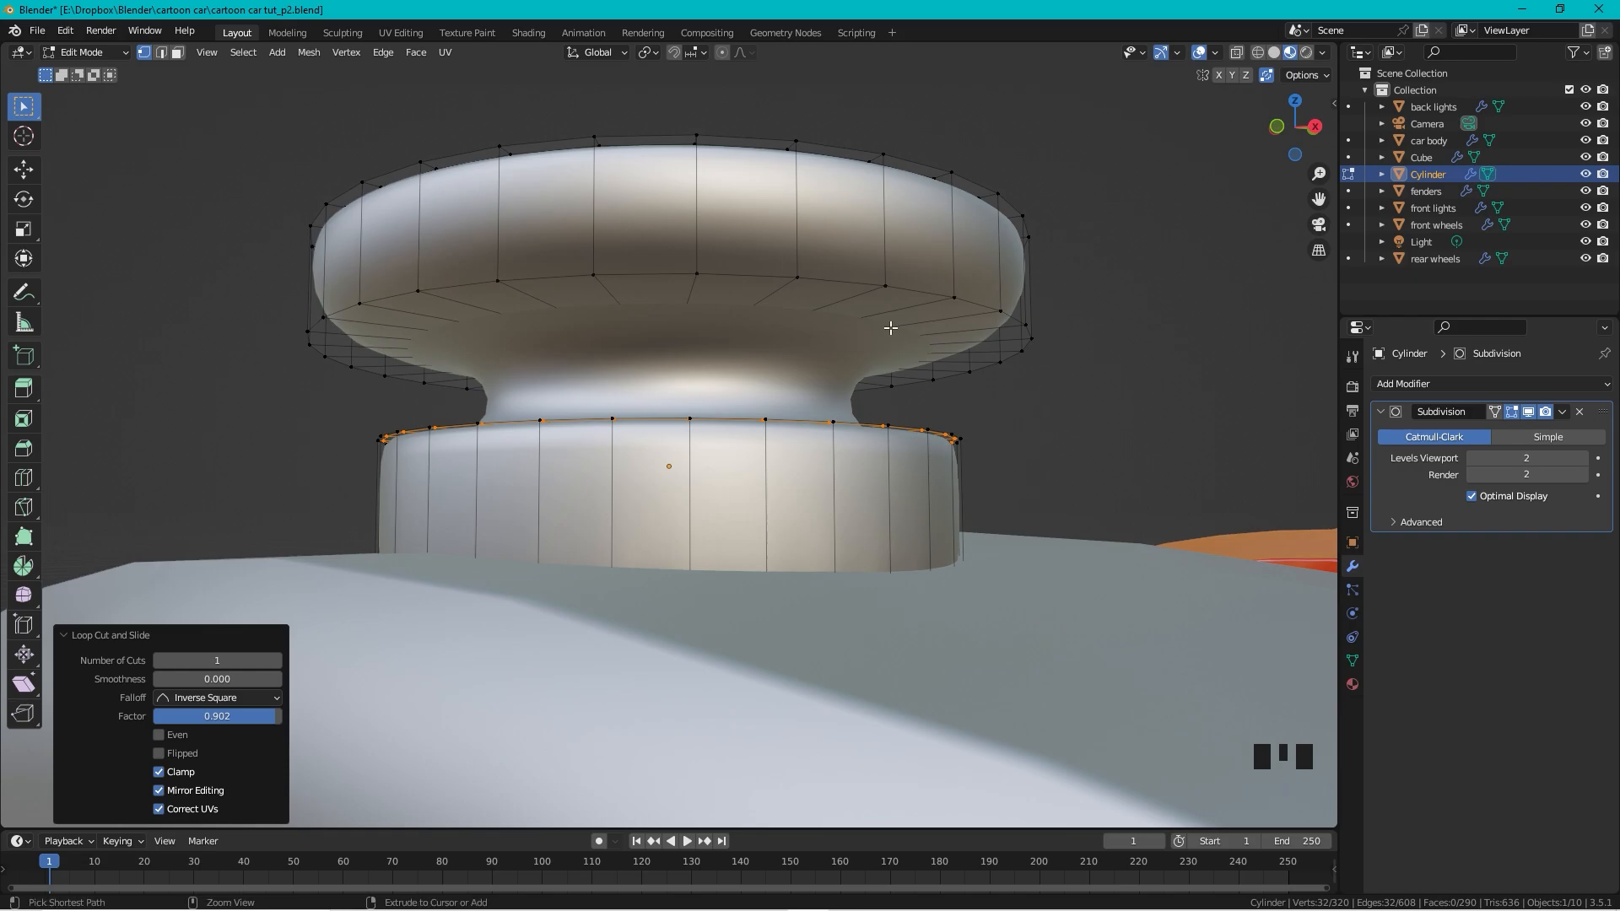
key(ctrl+r)
click(867, 307)
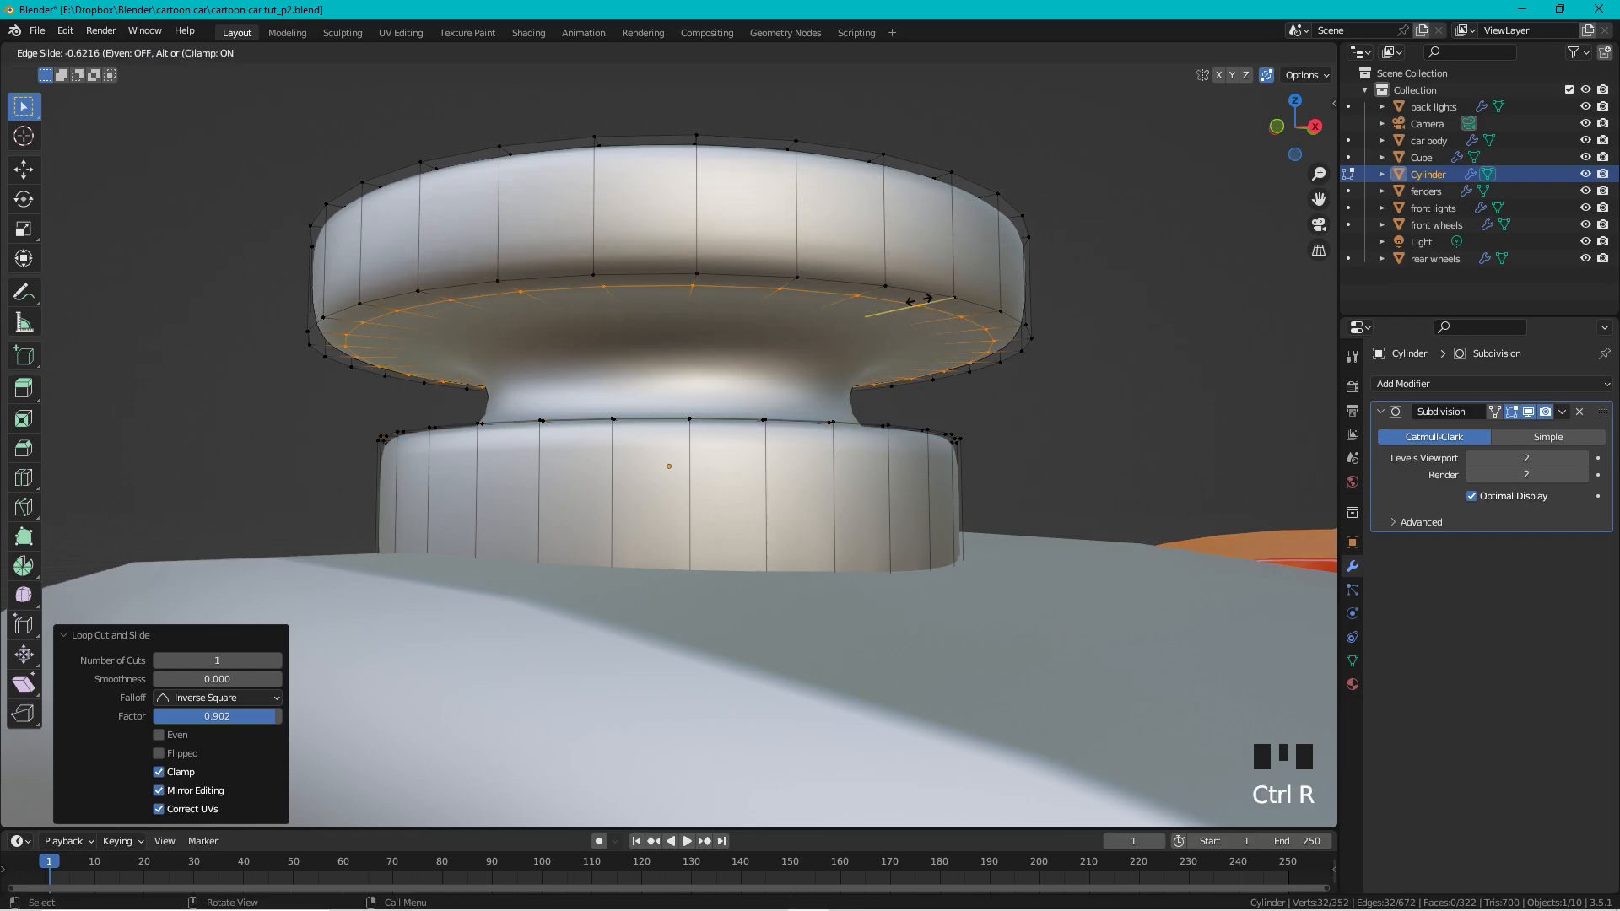
click(915, 314)
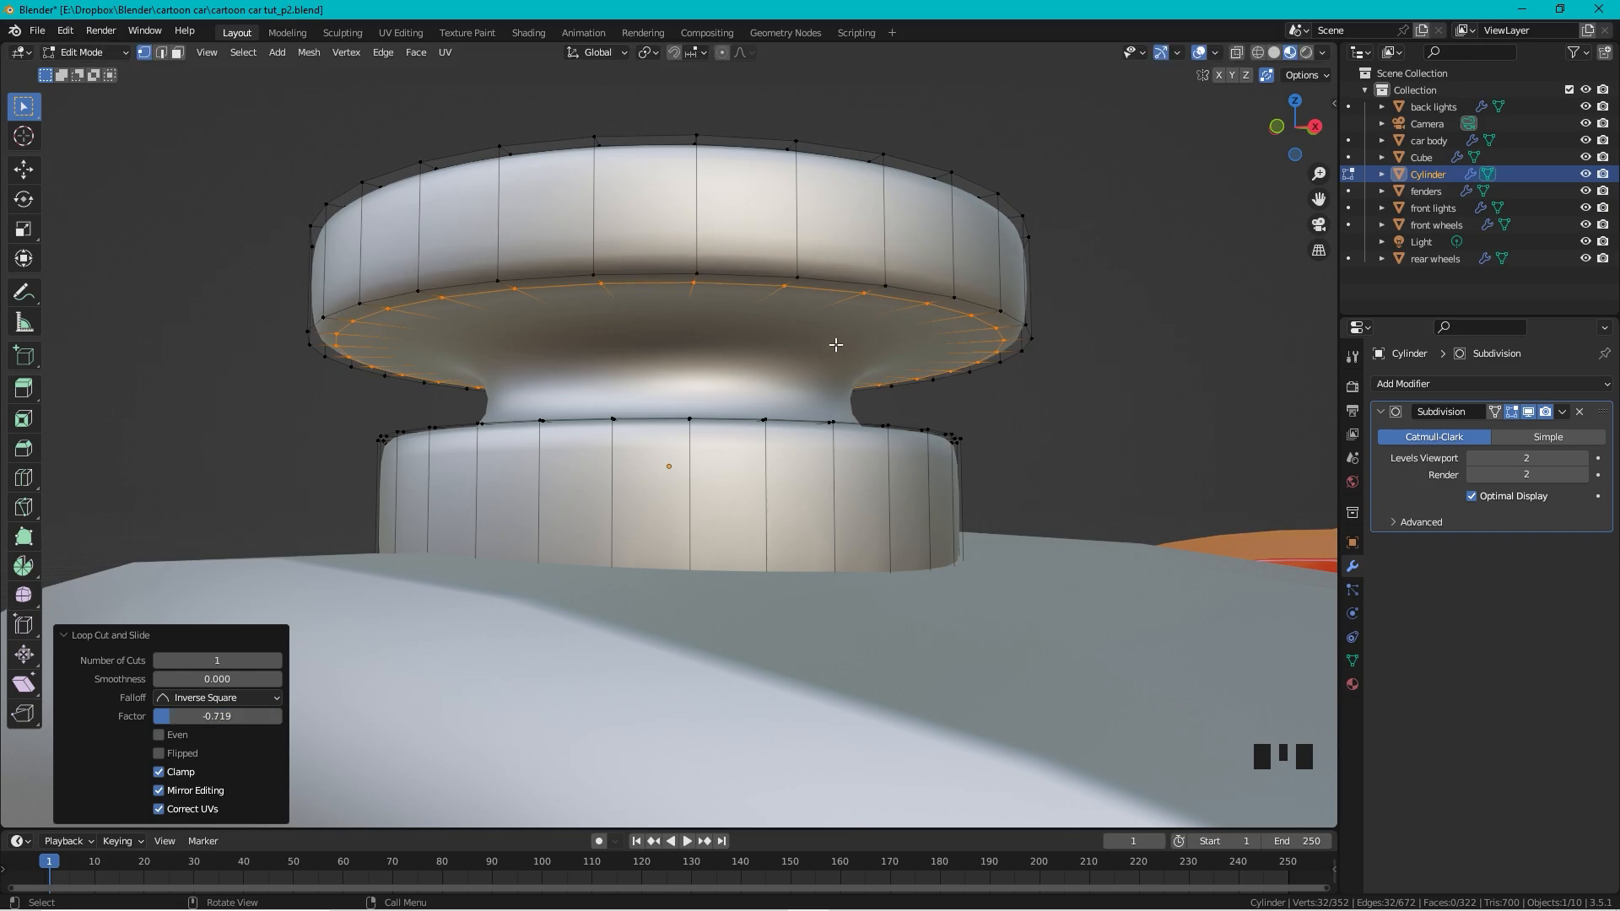
scroll(838, 365, down, 2)
middle_drag(838, 365, 833, 410)
scroll(826, 468, up, 2)
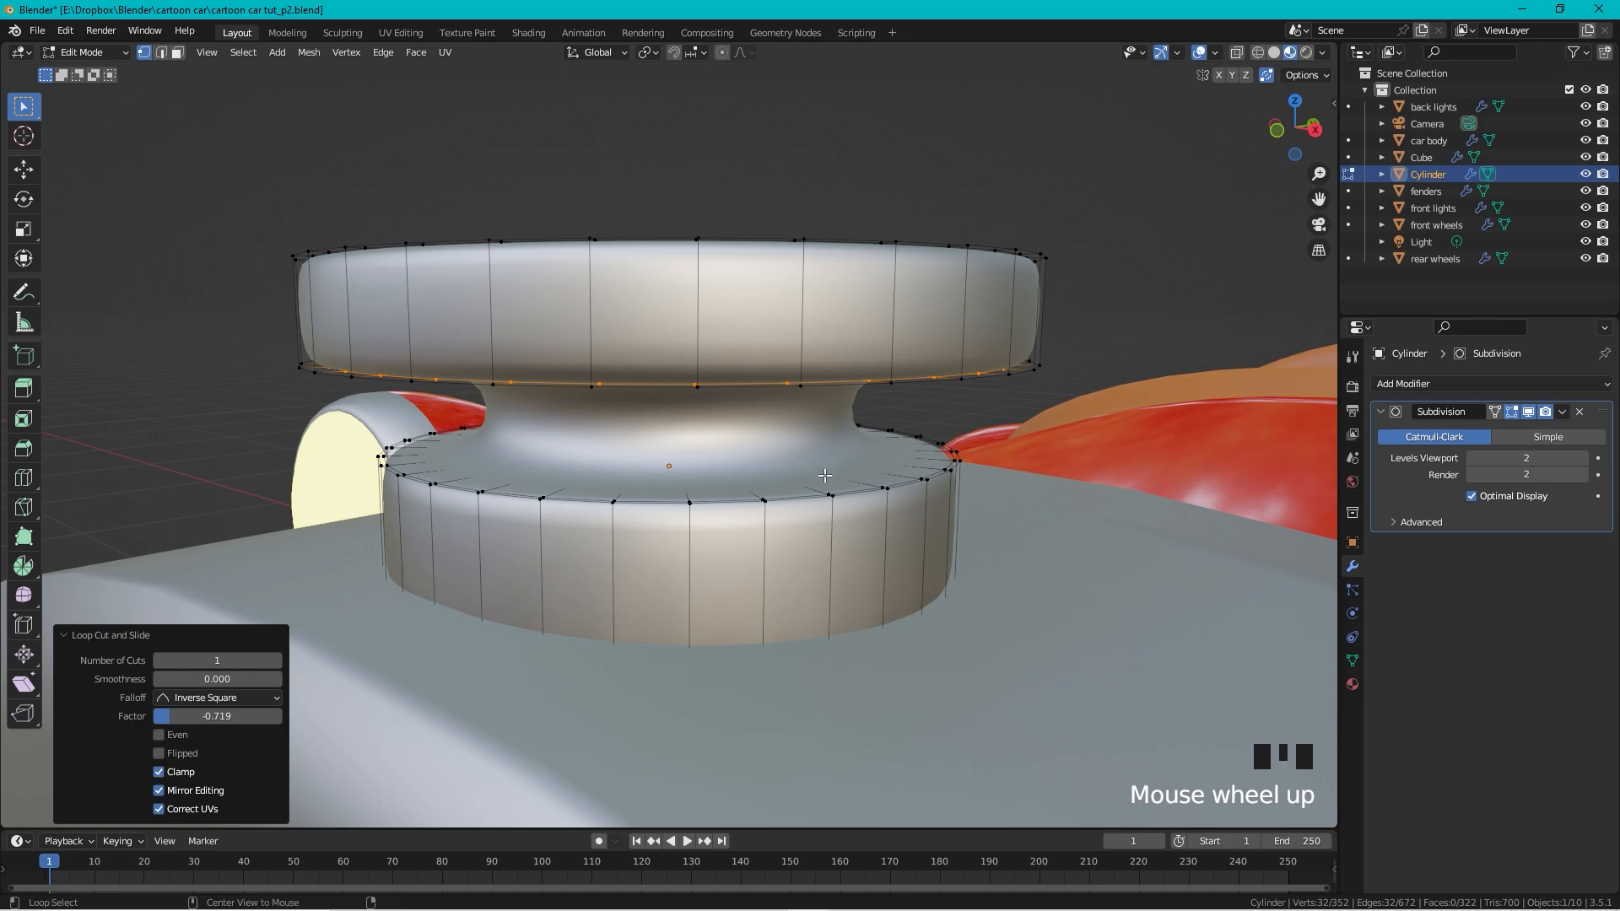
Step: With X-ray on, crease the inner loop at the cap's waist to 1.0
key(alt+z)
alt+click(806, 468)
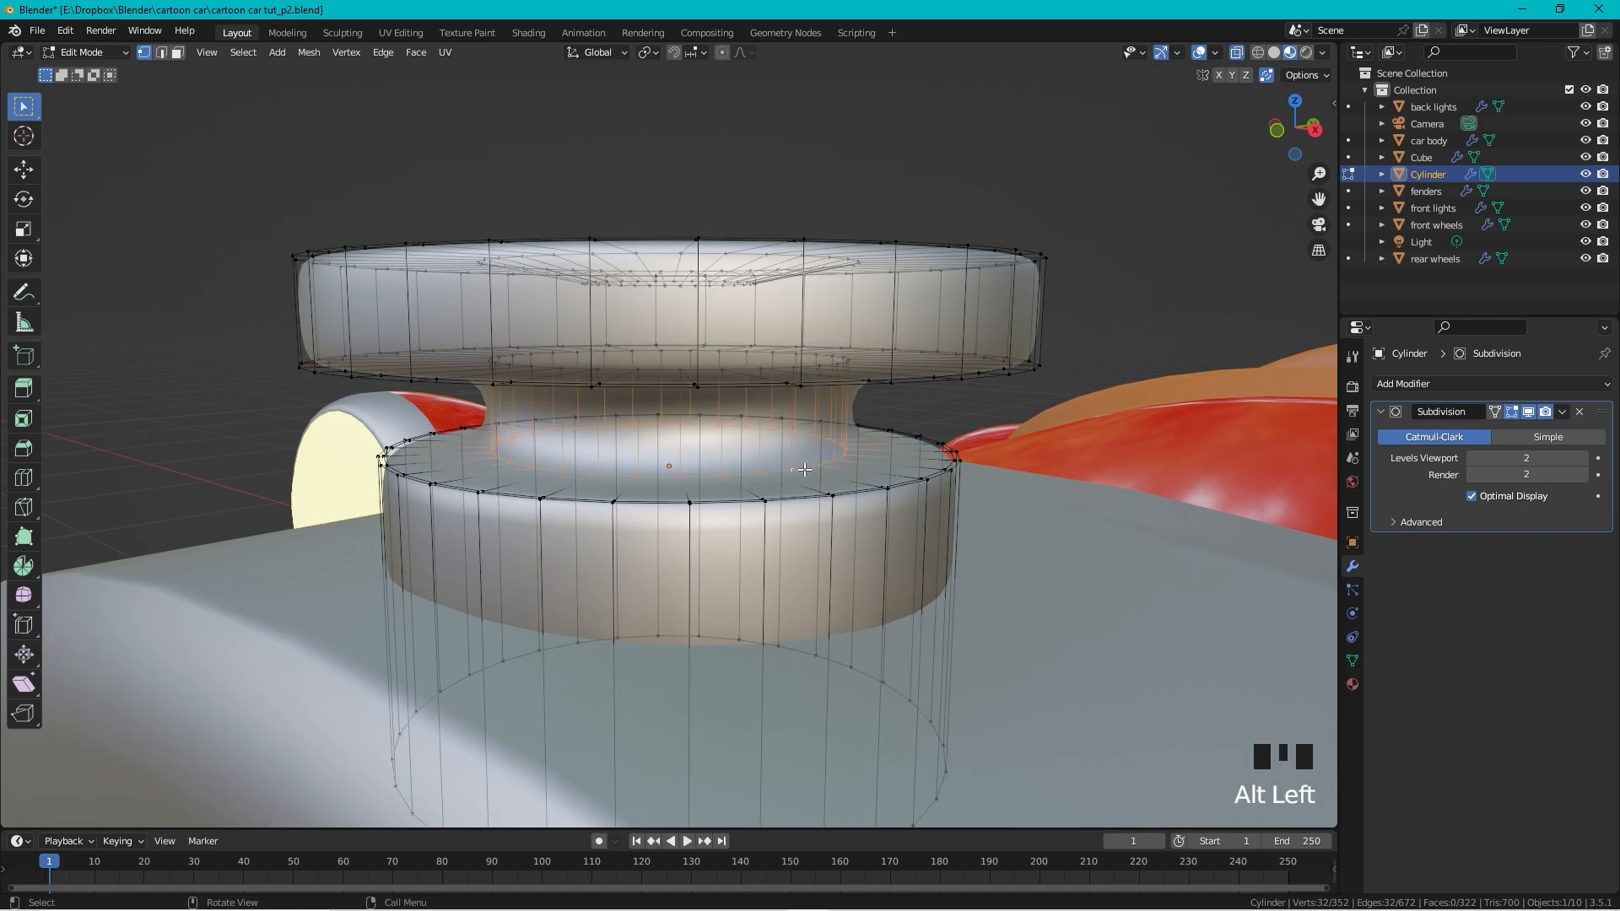
key(shift+e)
click(133, 611)
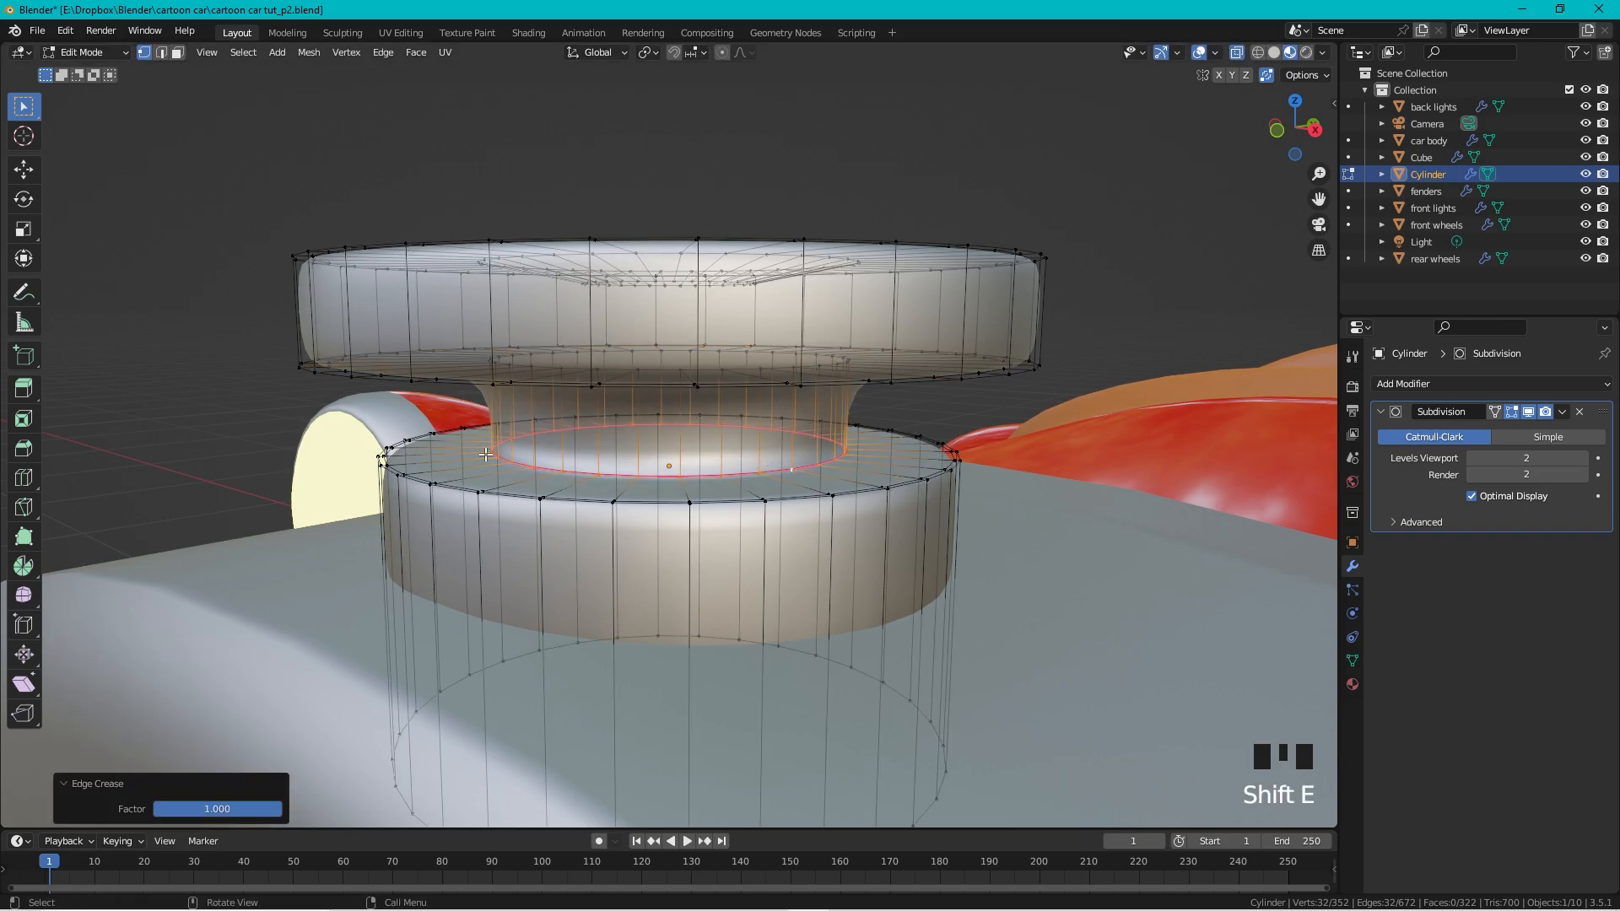
middle_drag(486, 454, 473, 414)
key(Tab)
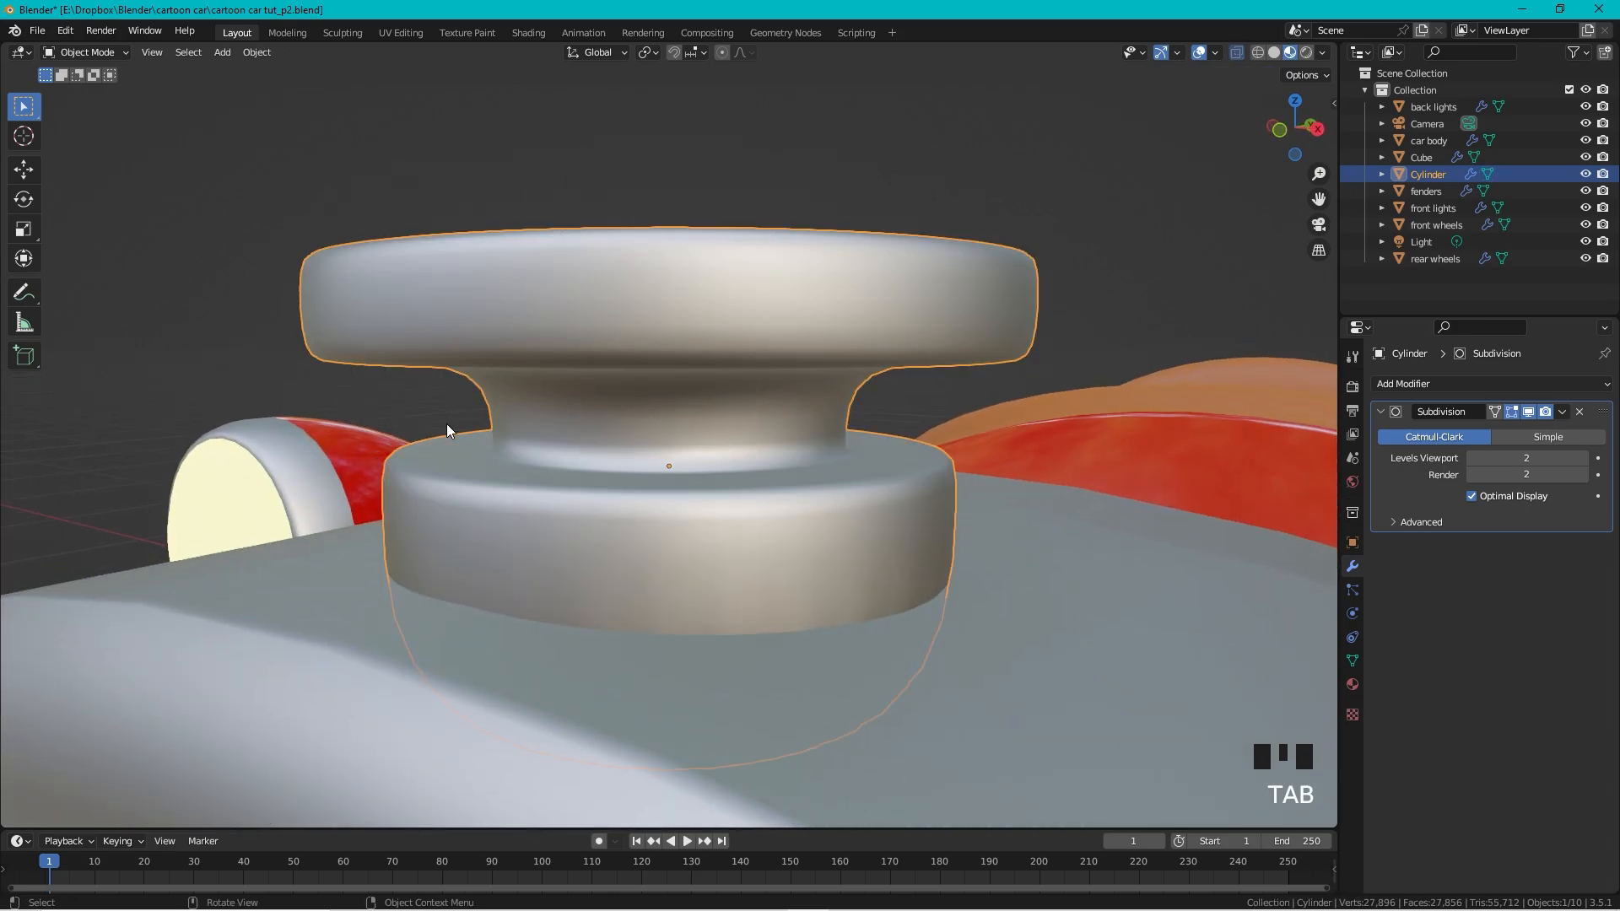
scroll(597, 296, down, 3)
middle_drag(597, 296, 605, 280)
scroll(651, 301, up, 2)
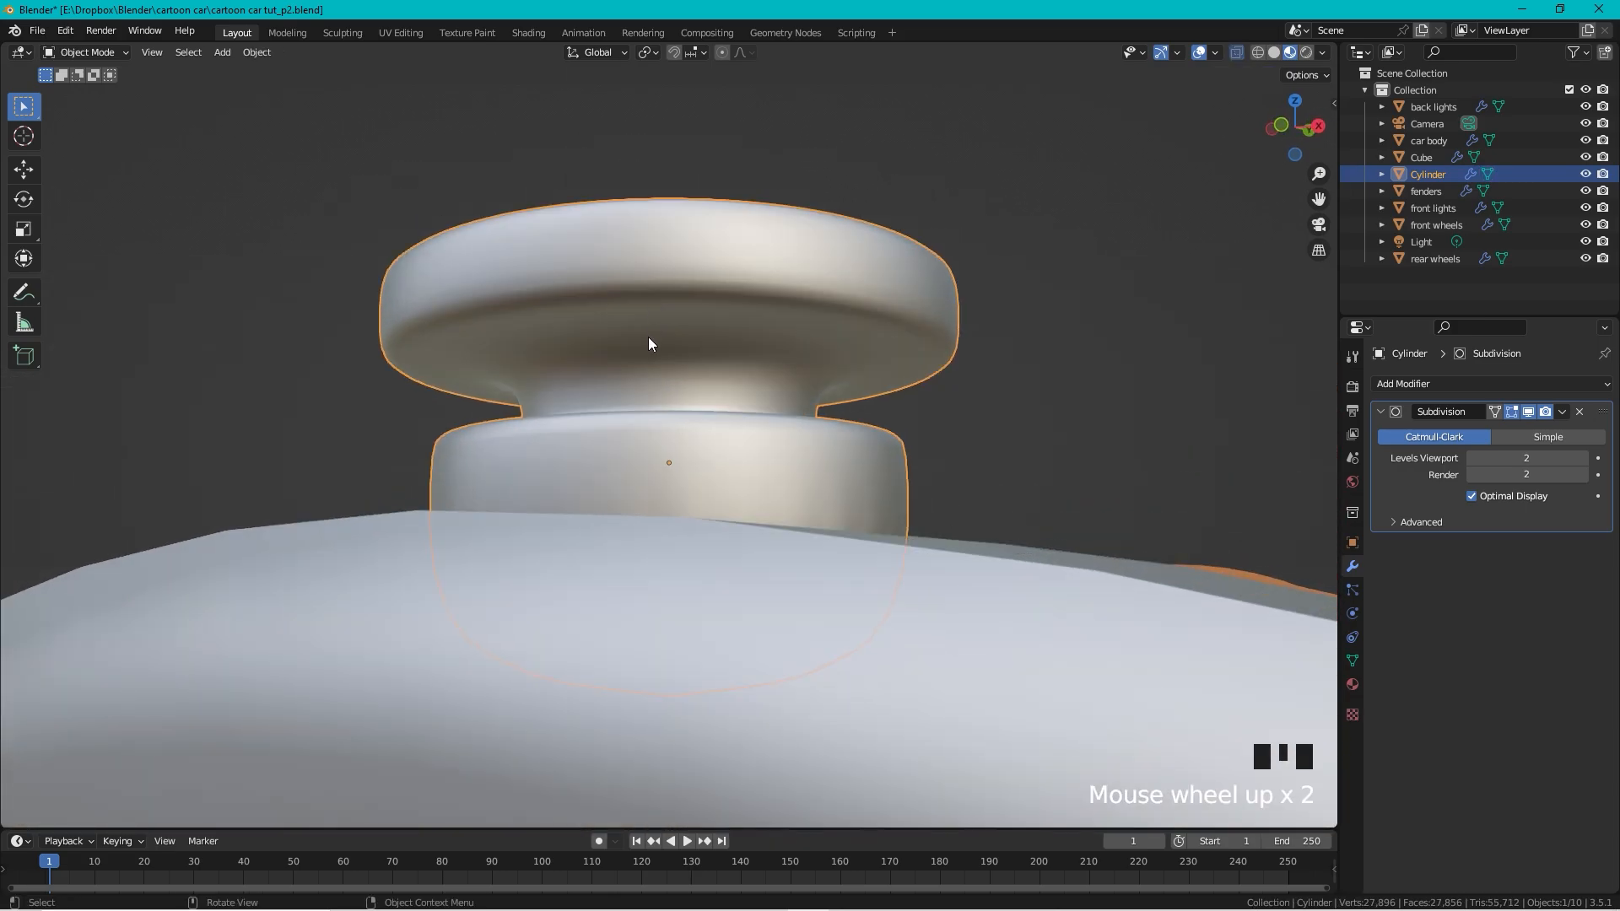
Step: Fully crease the inner ring under the cap's top
key(Tab)
alt+click(535, 363)
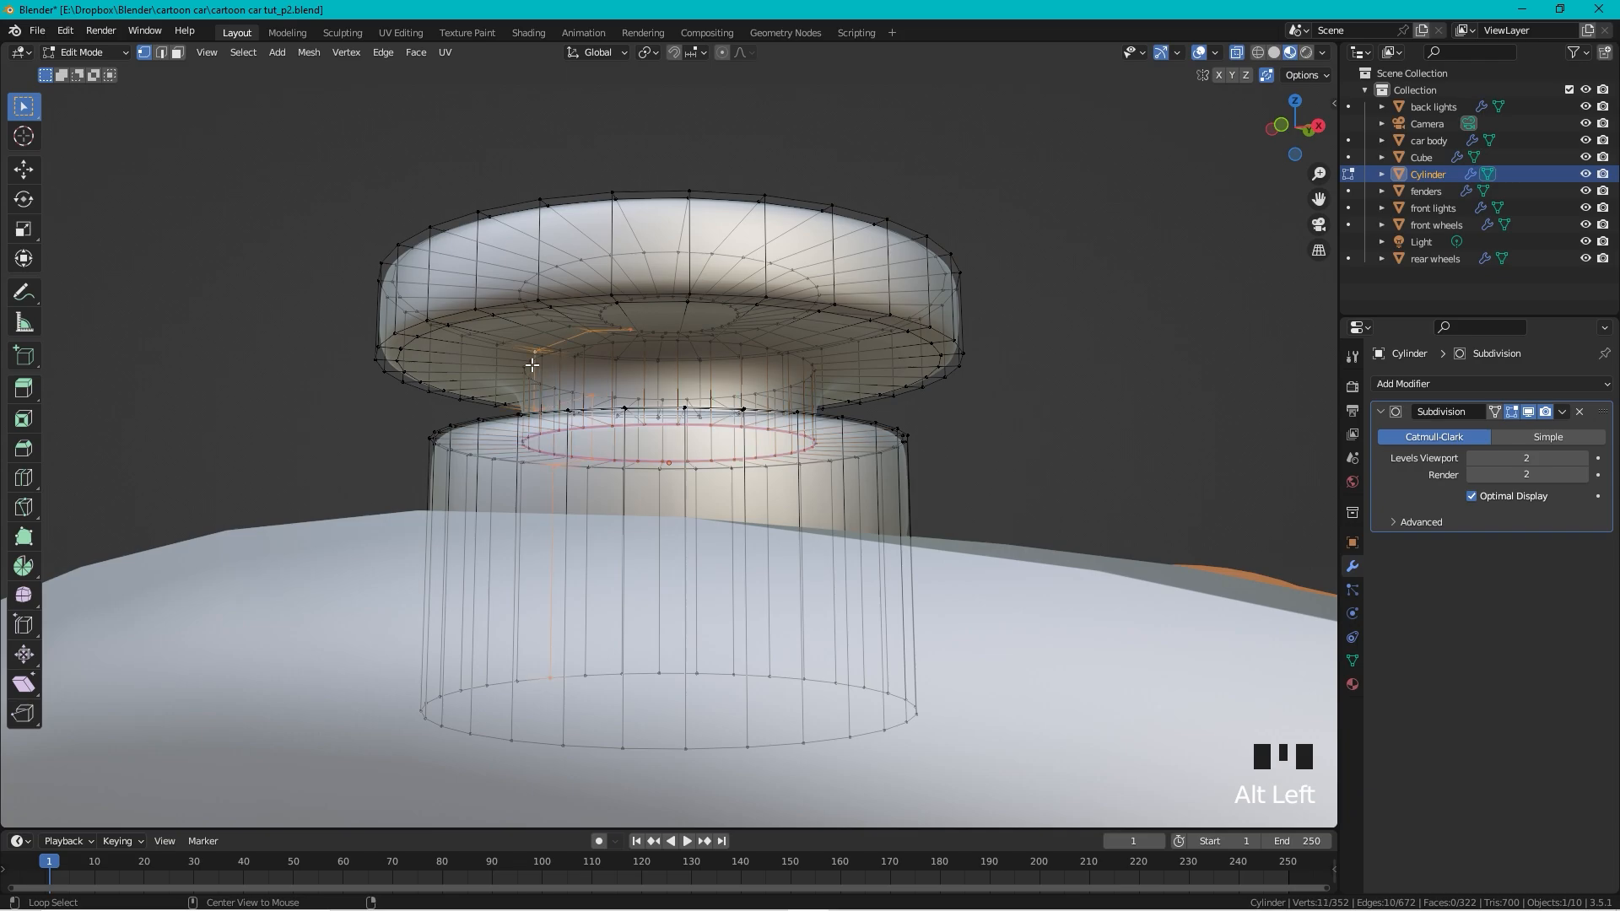
alt+click(527, 365)
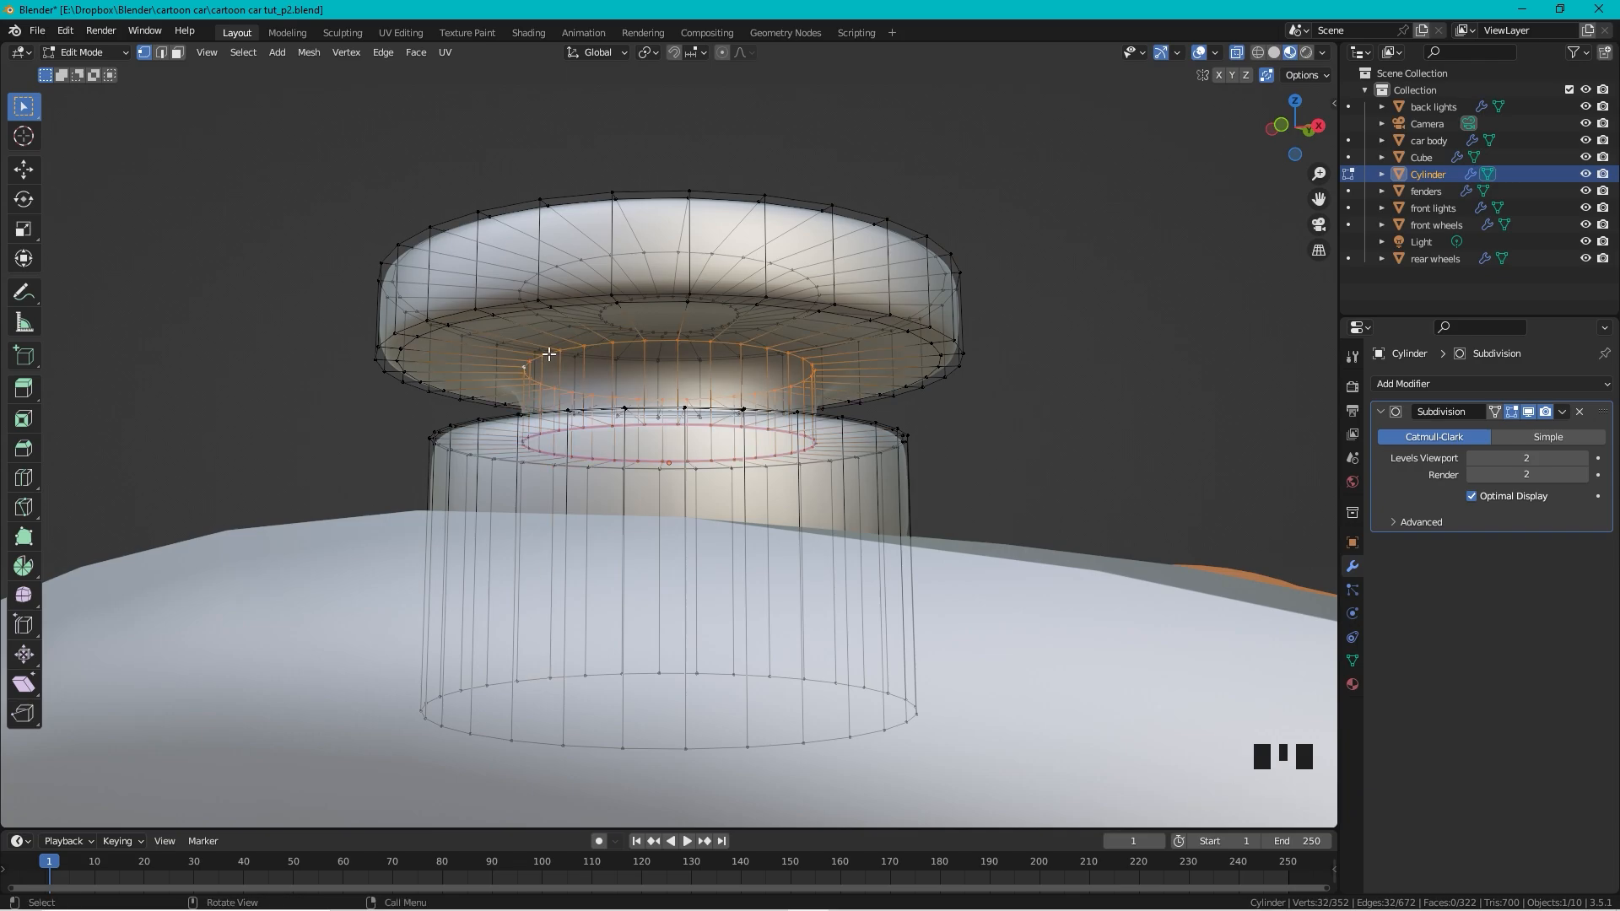
key(shift+e)
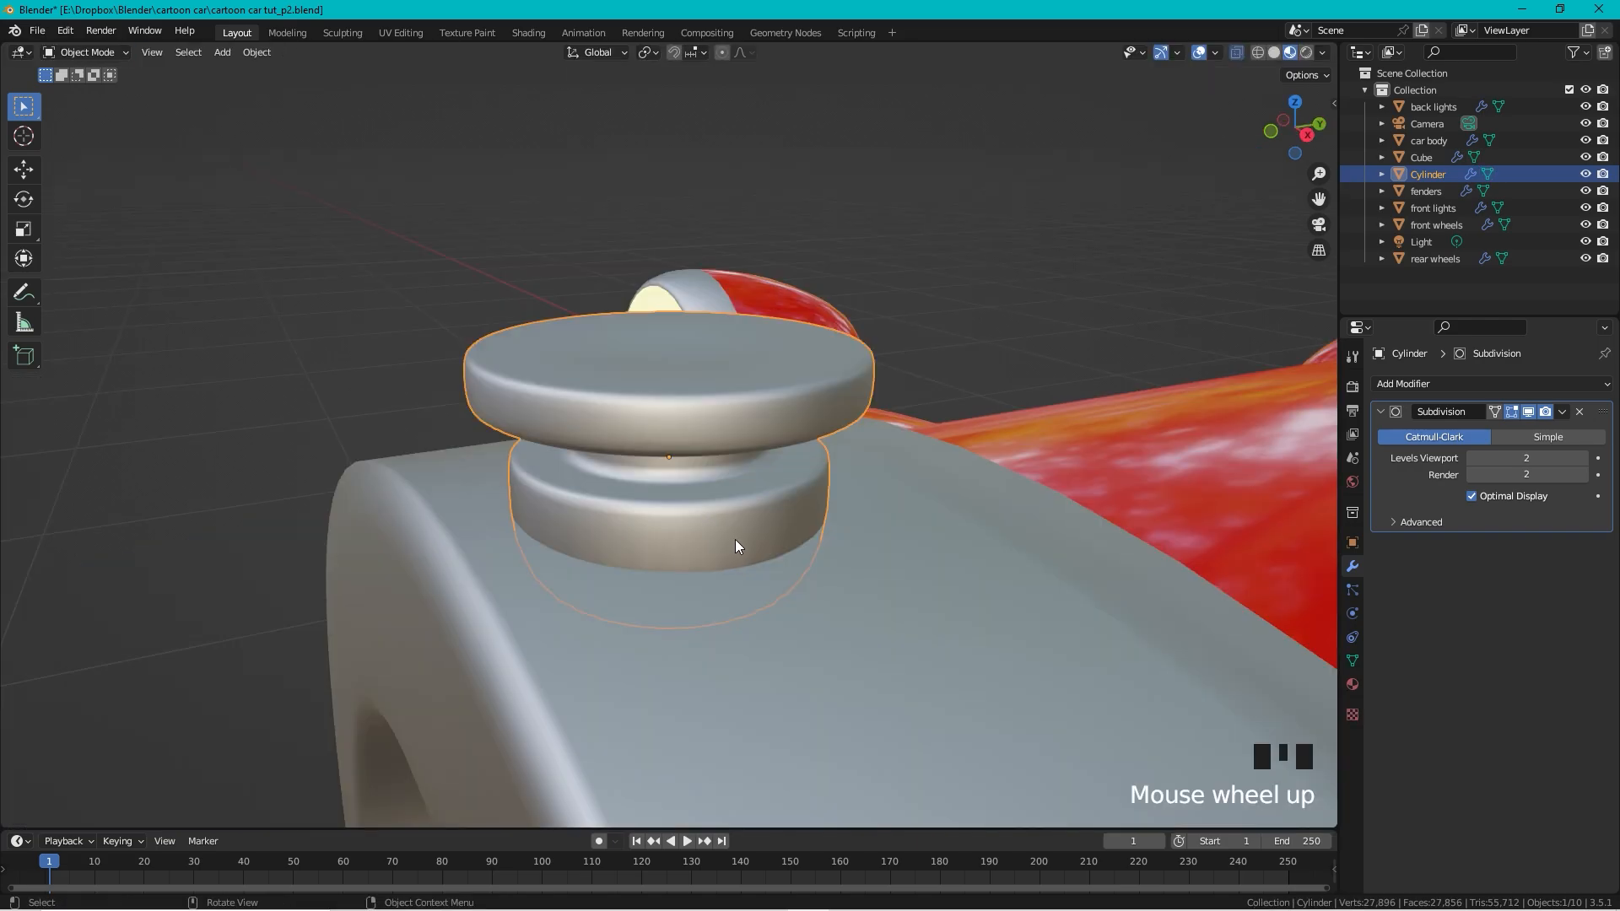
click(742, 549)
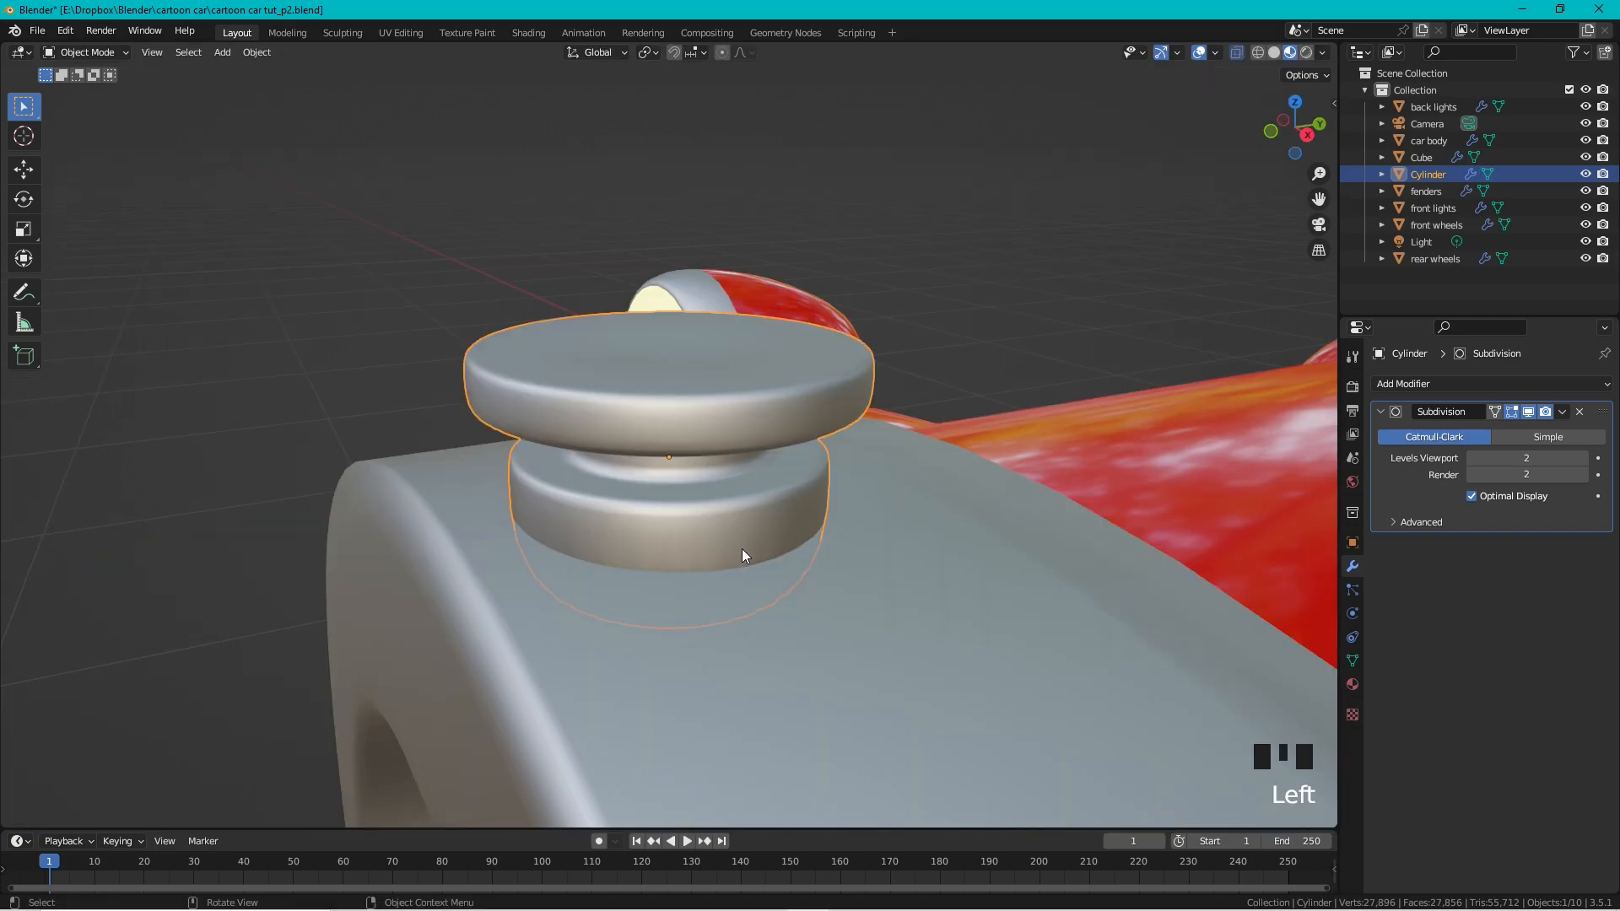
key(Tab)
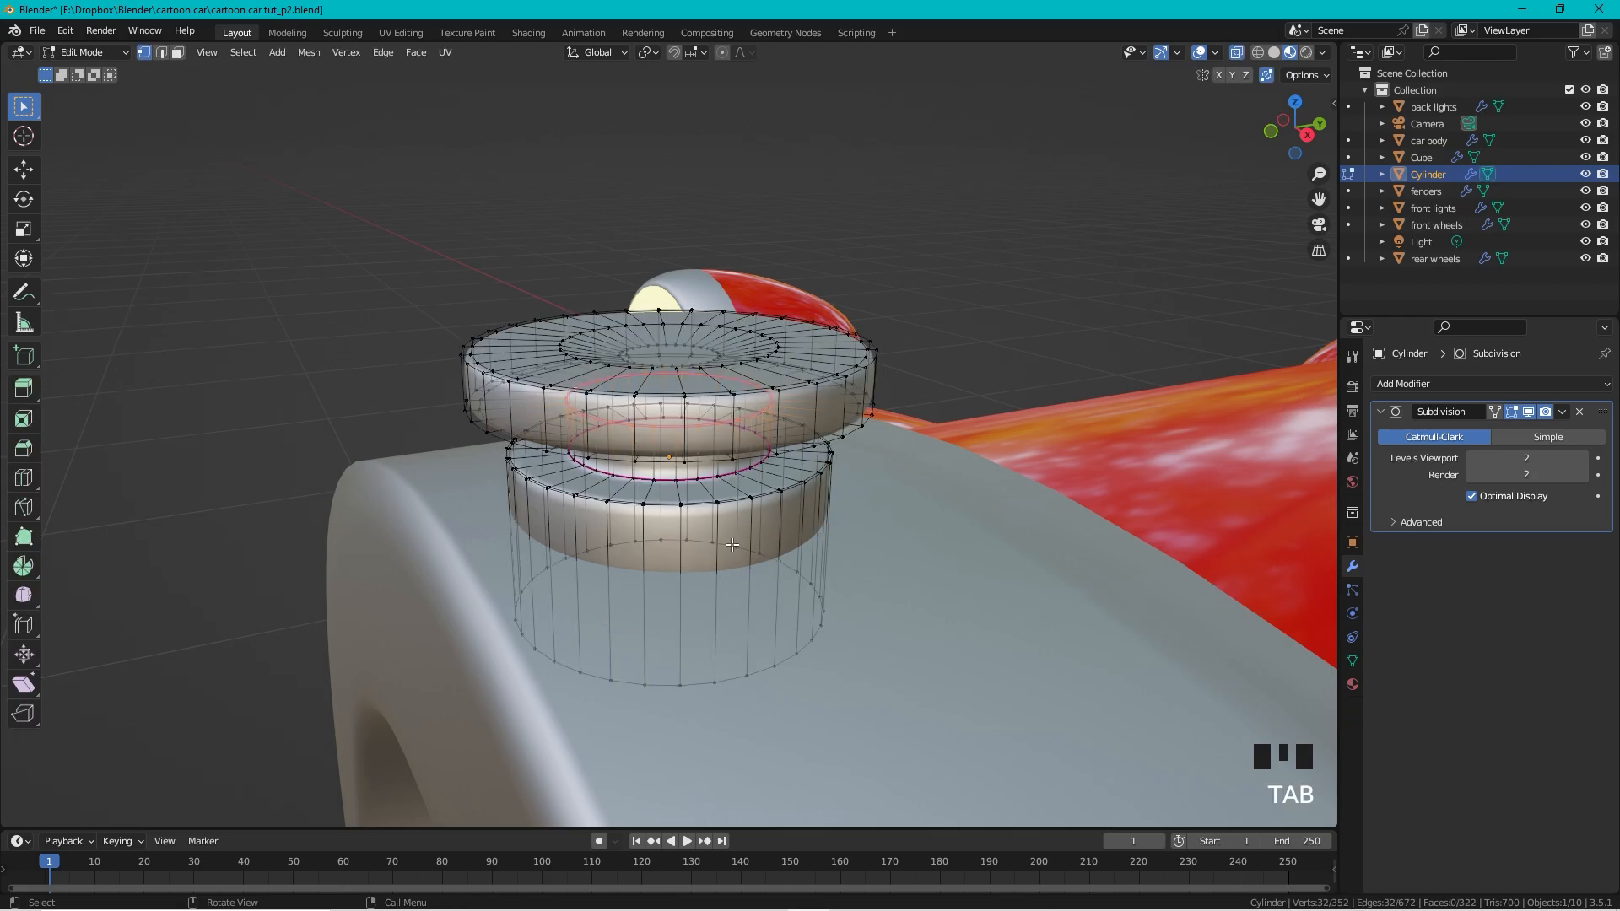
Step: Add a loop cut near the lower cylinder's base and return to Object Mode
key(ctrl+r)
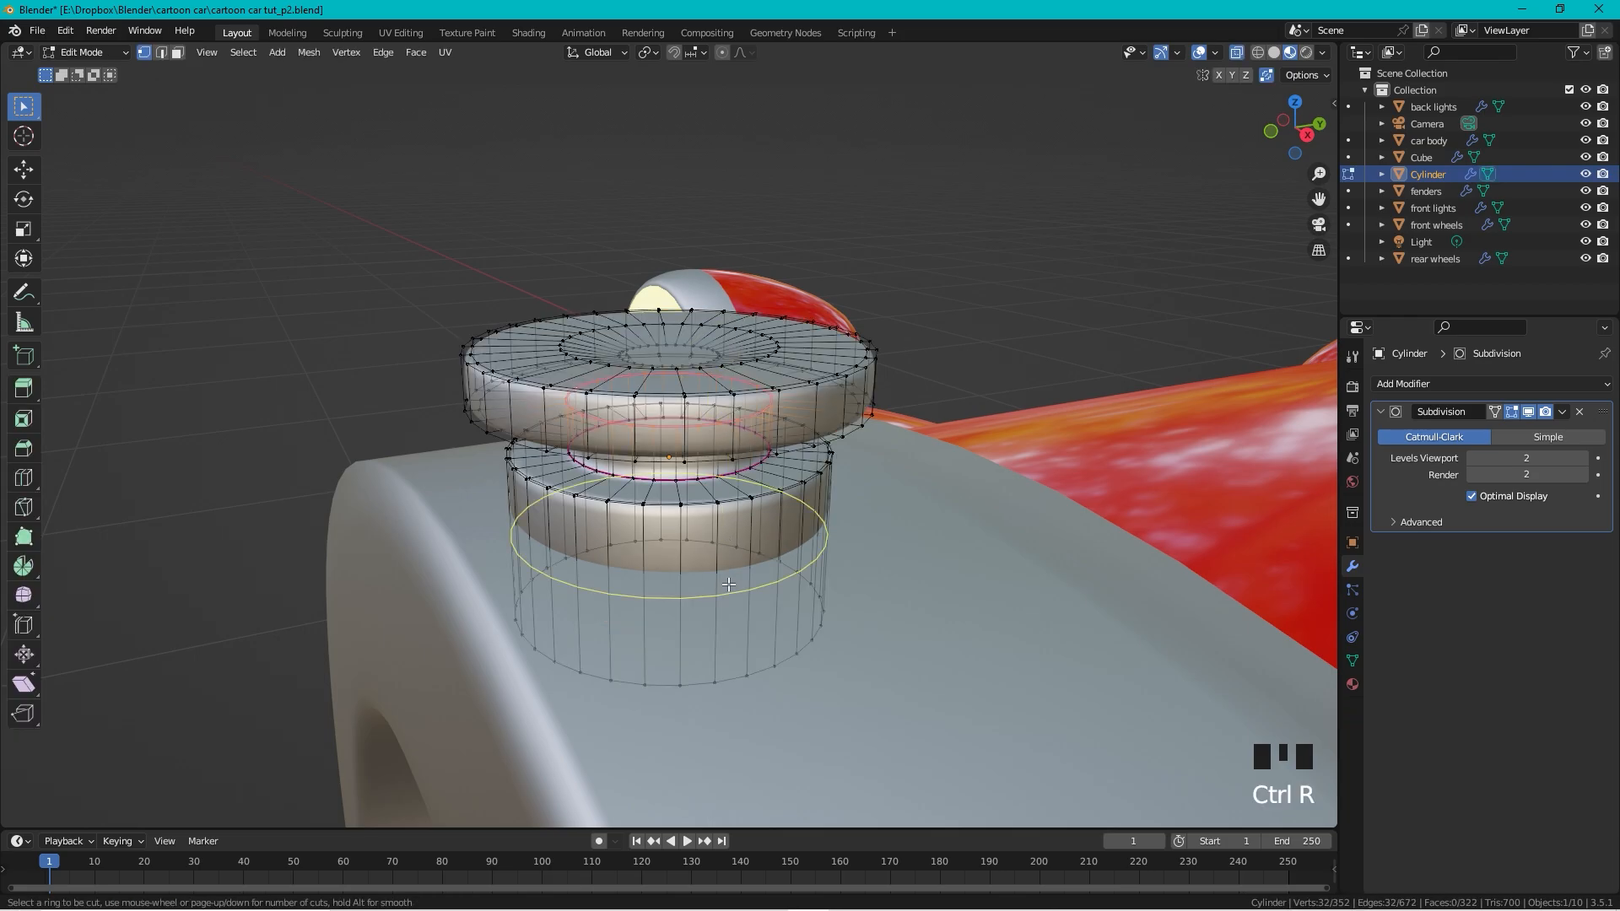
click(728, 584)
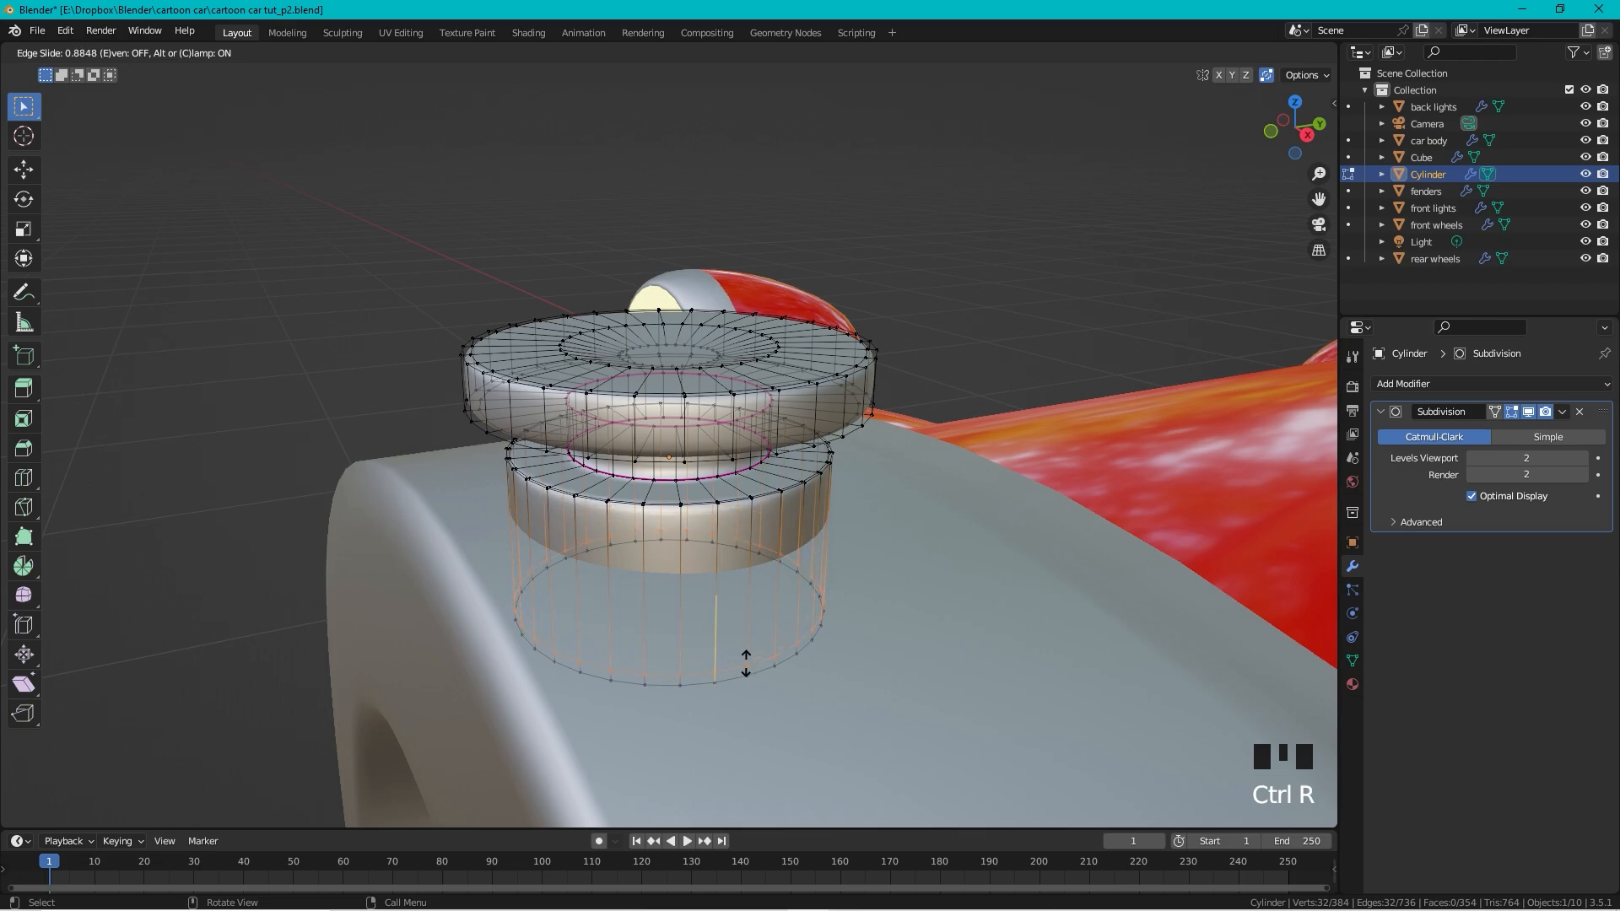
click(748, 661)
key(Tab)
click(223, 527)
scroll(770, 414, down, 13)
middle_drag(771, 413, 706, 423)
scroll(631, 474, up, 3)
scroll(648, 461, up, 3)
scroll(660, 442, up, 1)
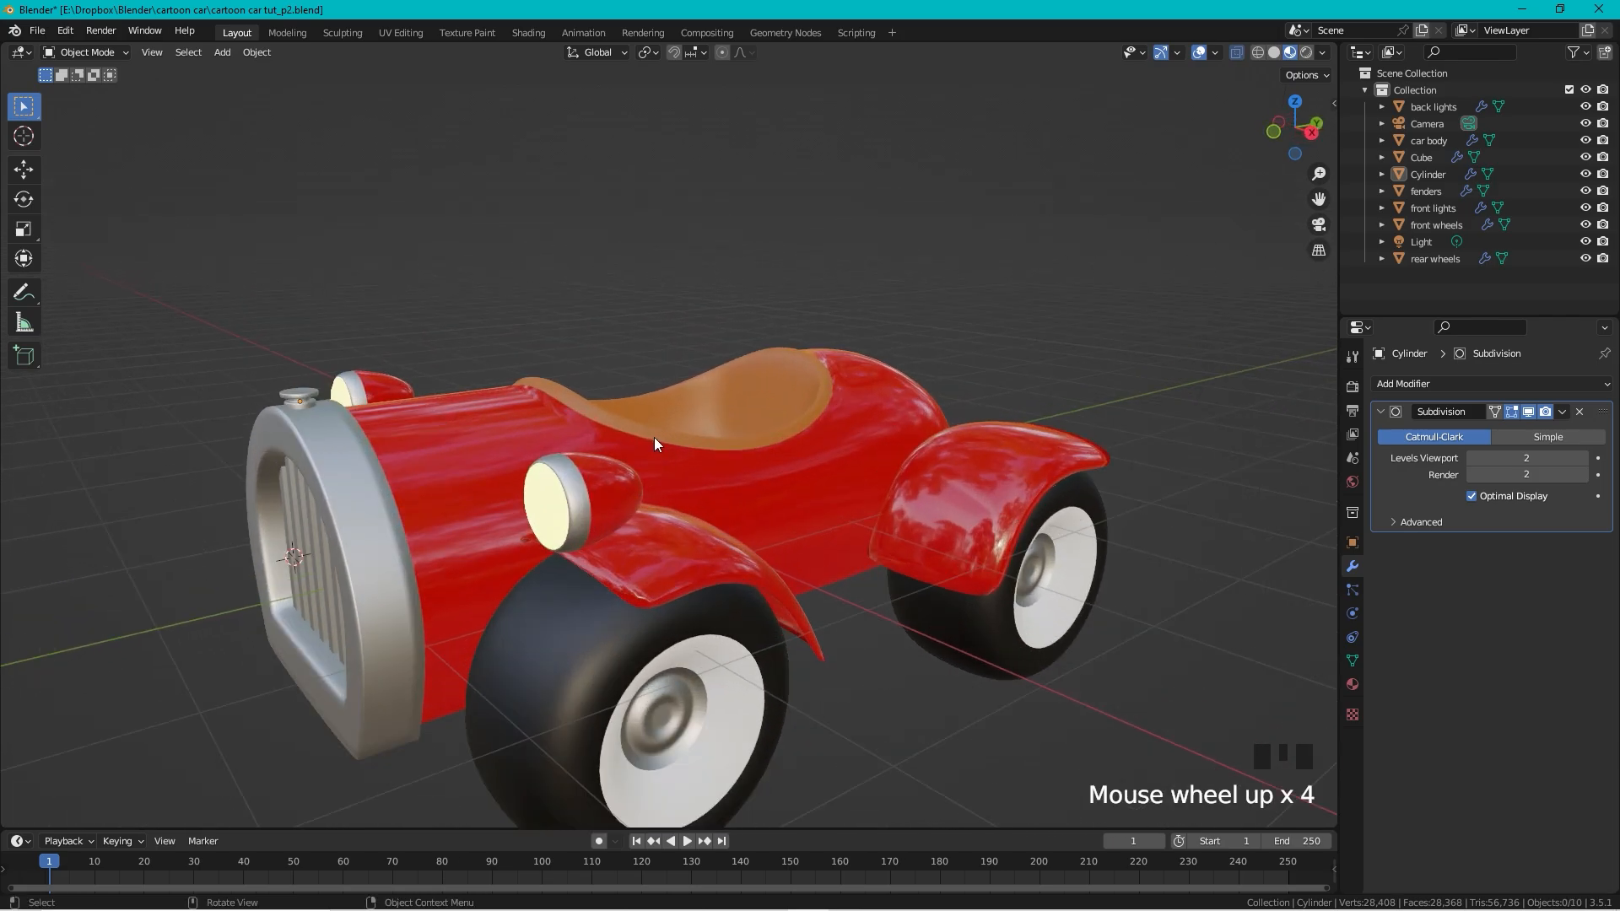
Step: In the car body's Edit Mode, select the edge path around the cockpit seat rim
shift+middle_drag(604, 419, 690, 290)
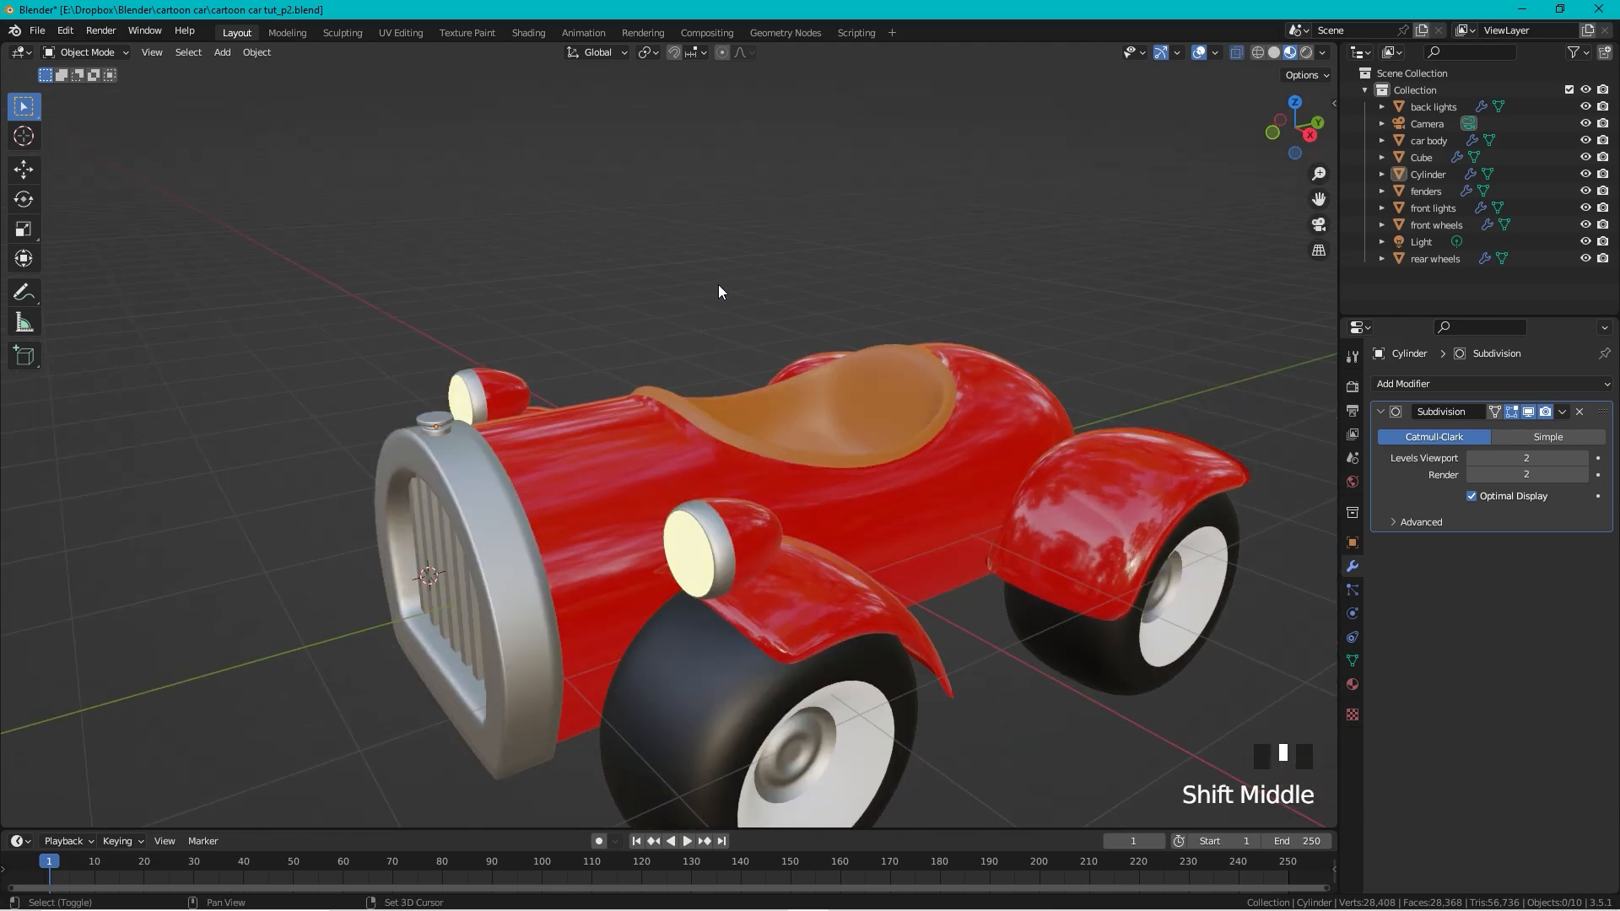
scroll(763, 481, up, 3)
click(712, 605)
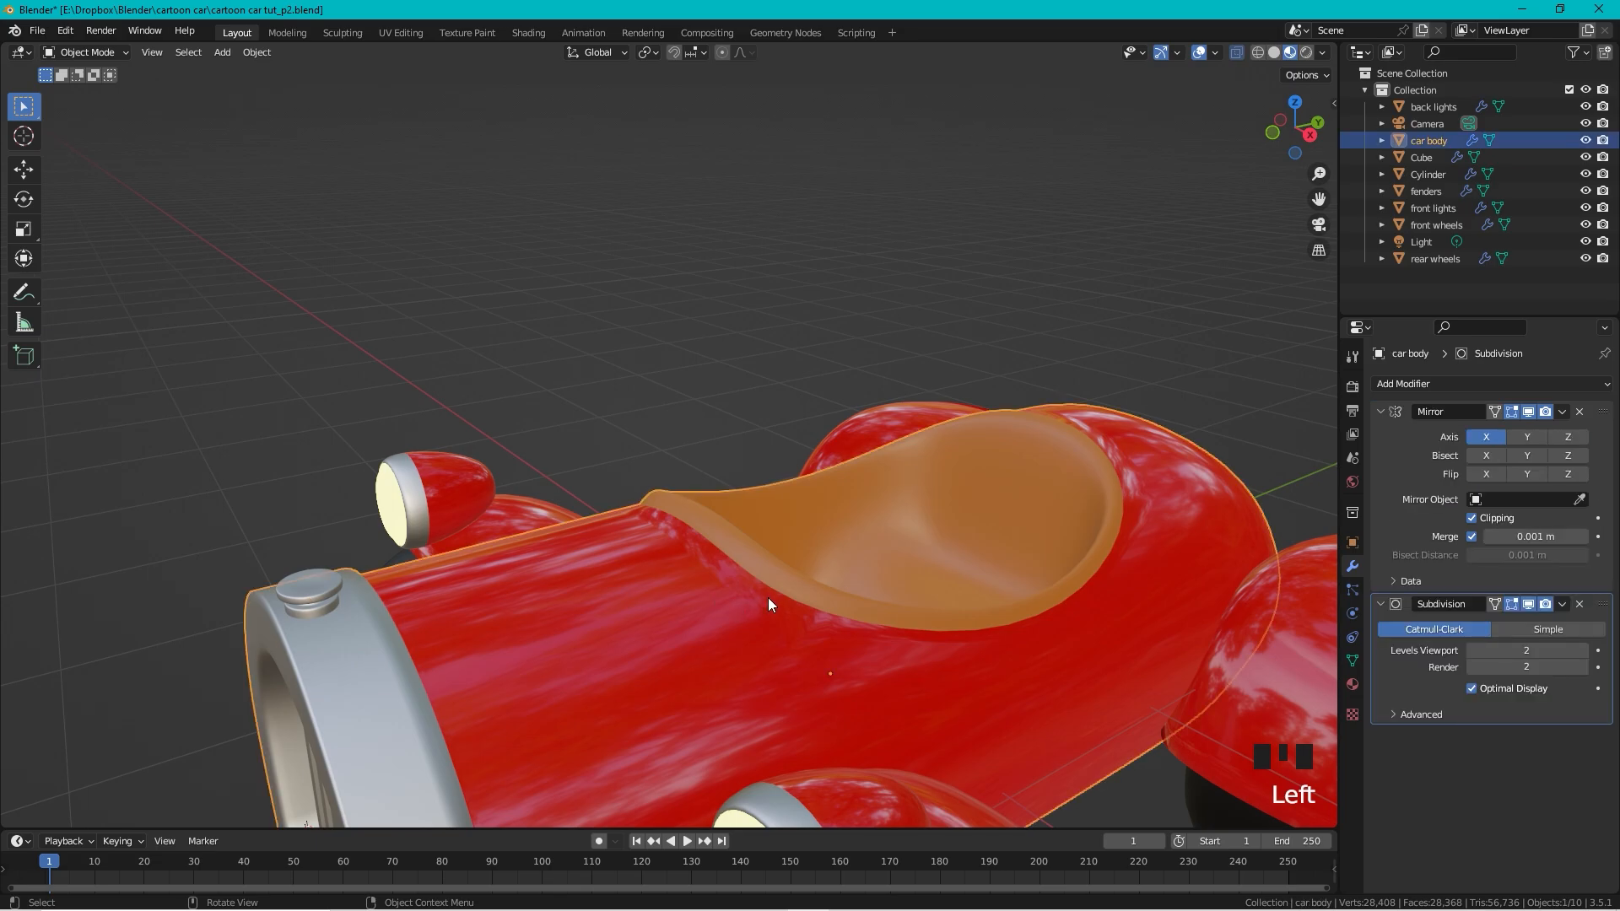
key(Tab)
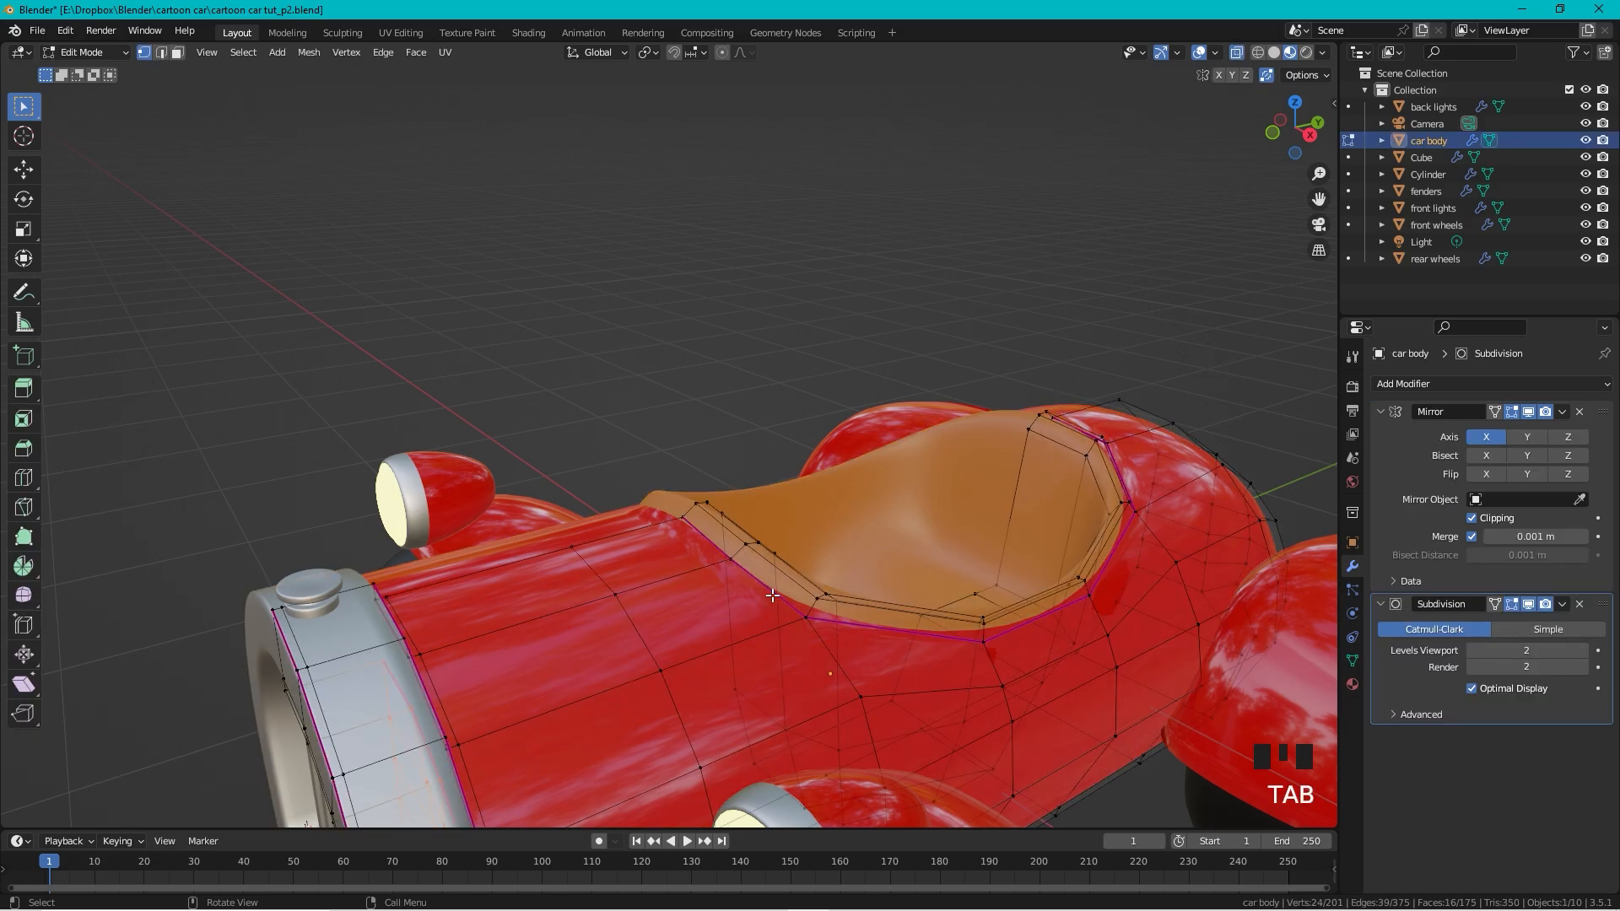
click(694, 503)
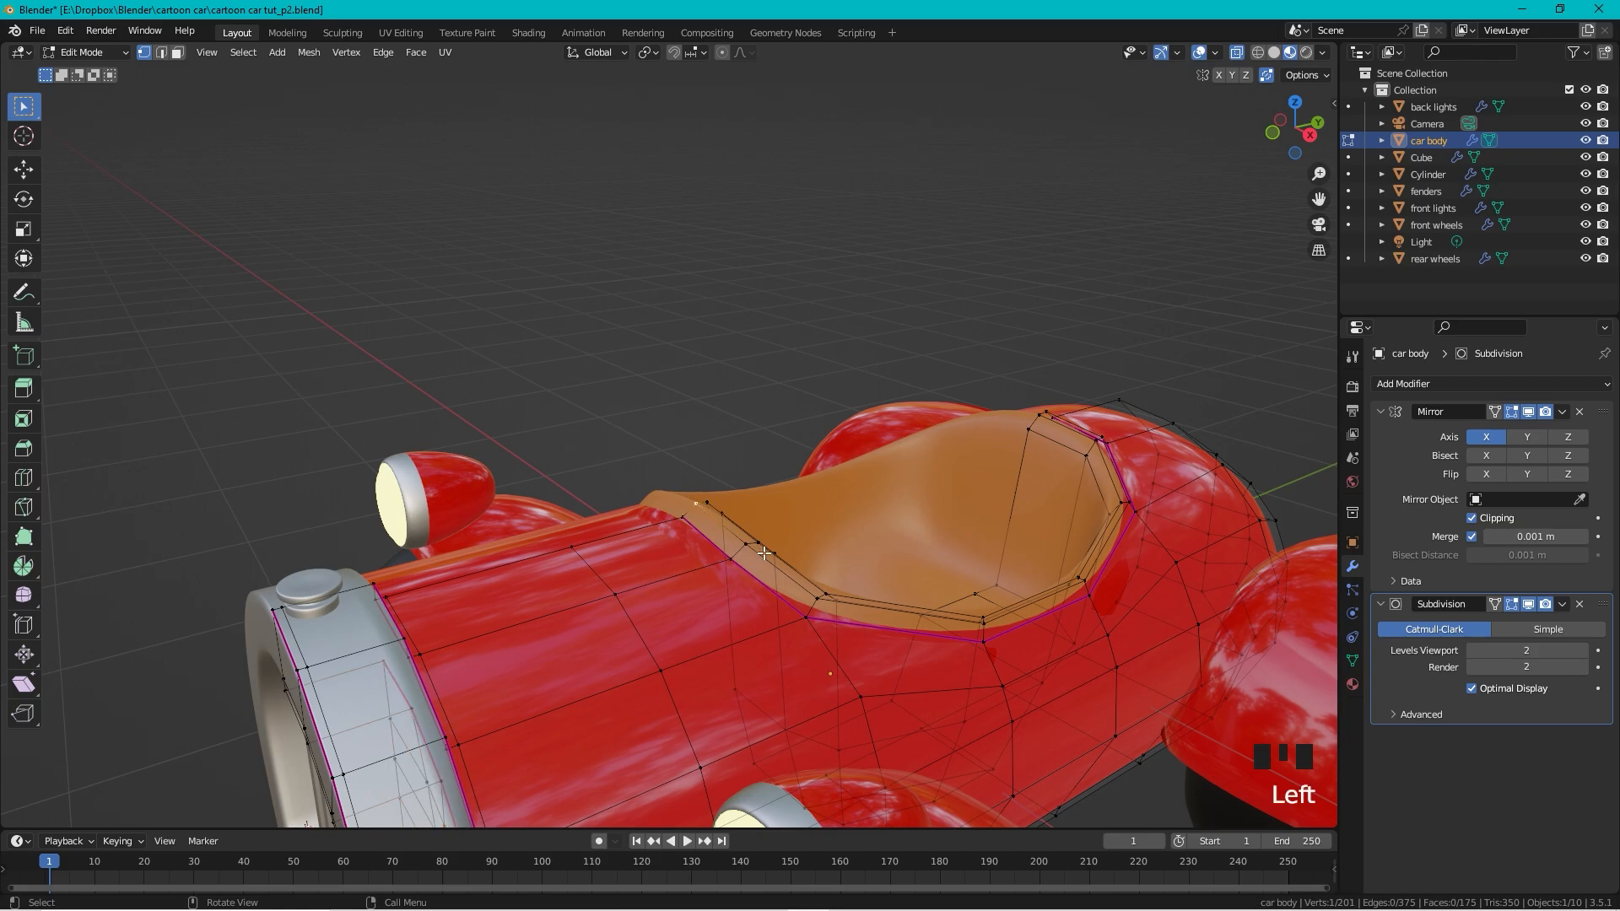
ctrl+click(817, 598)
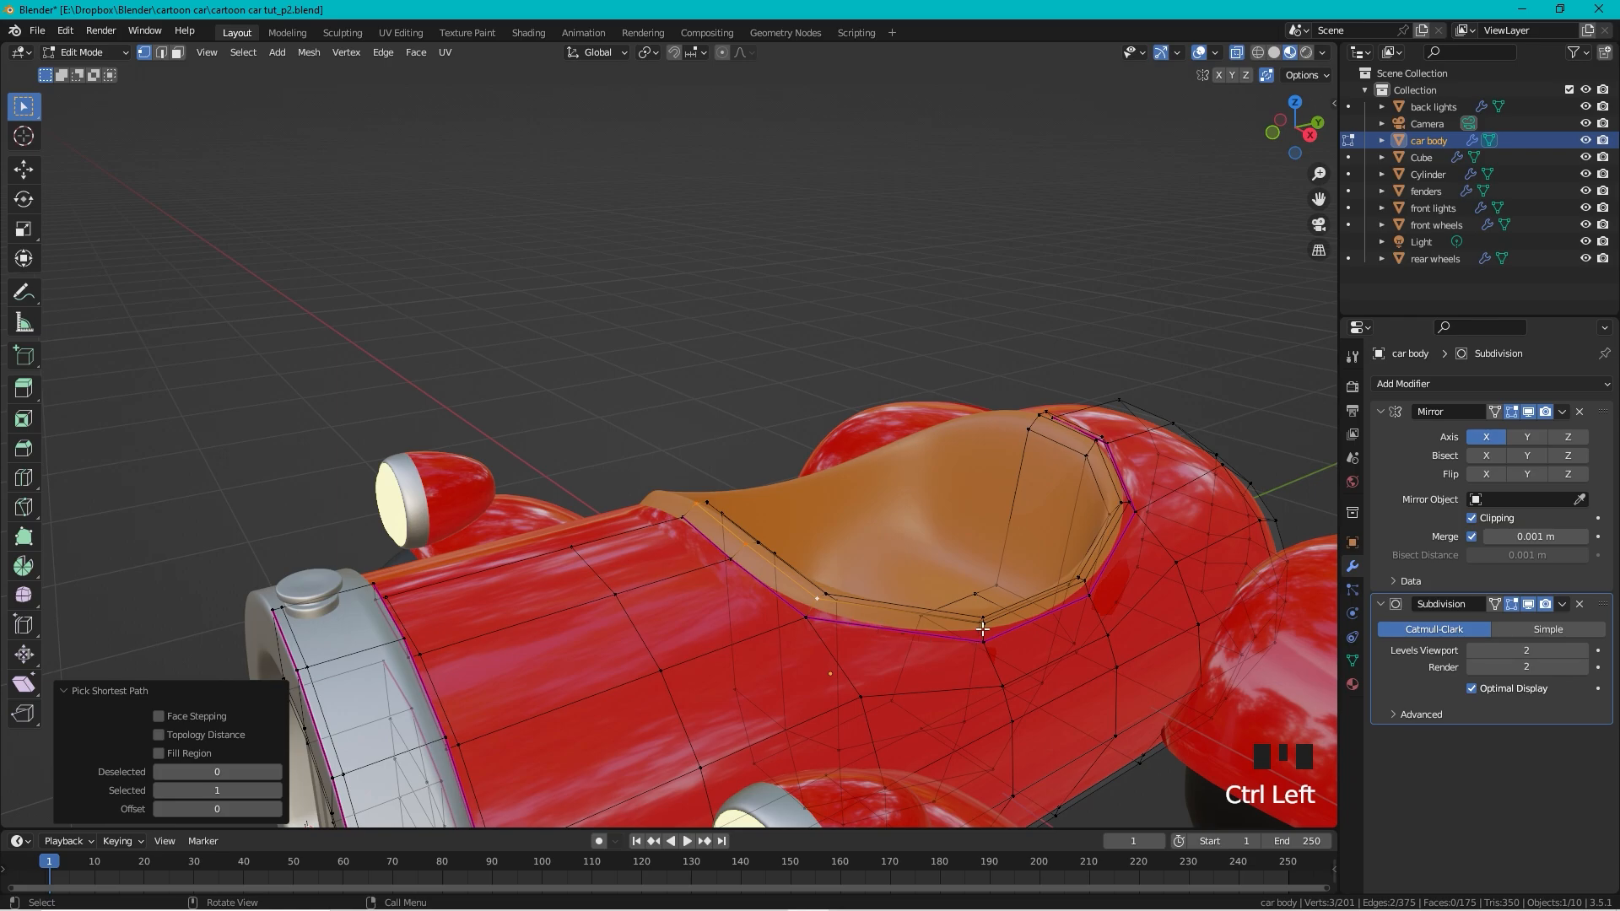
middle_drag(983, 629, 817, 589)
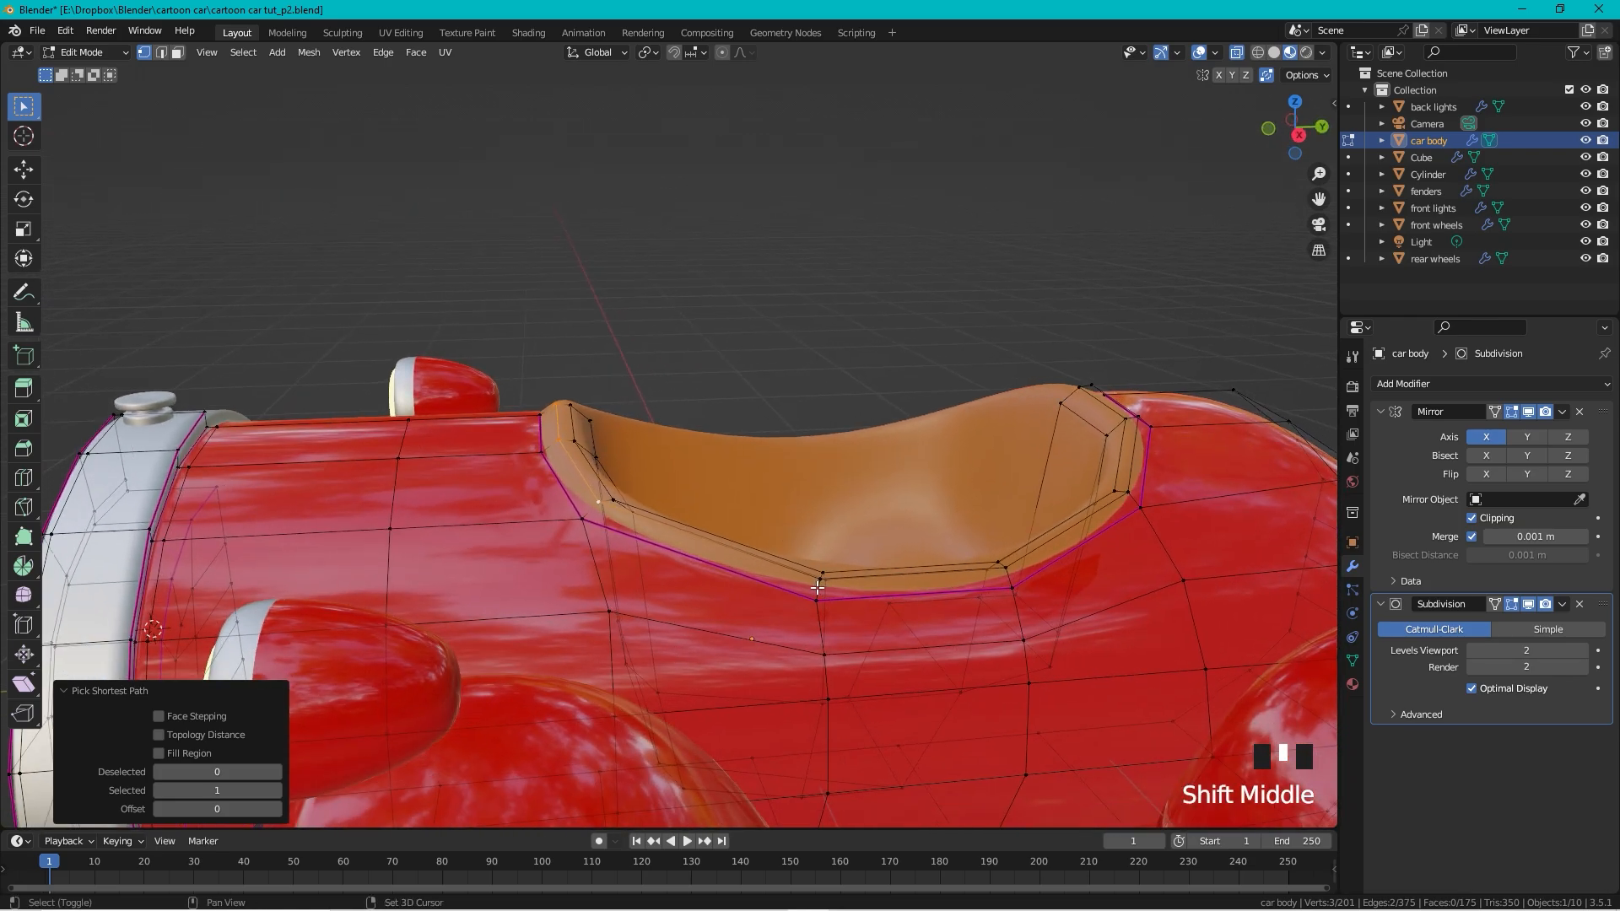
shift+click(820, 576)
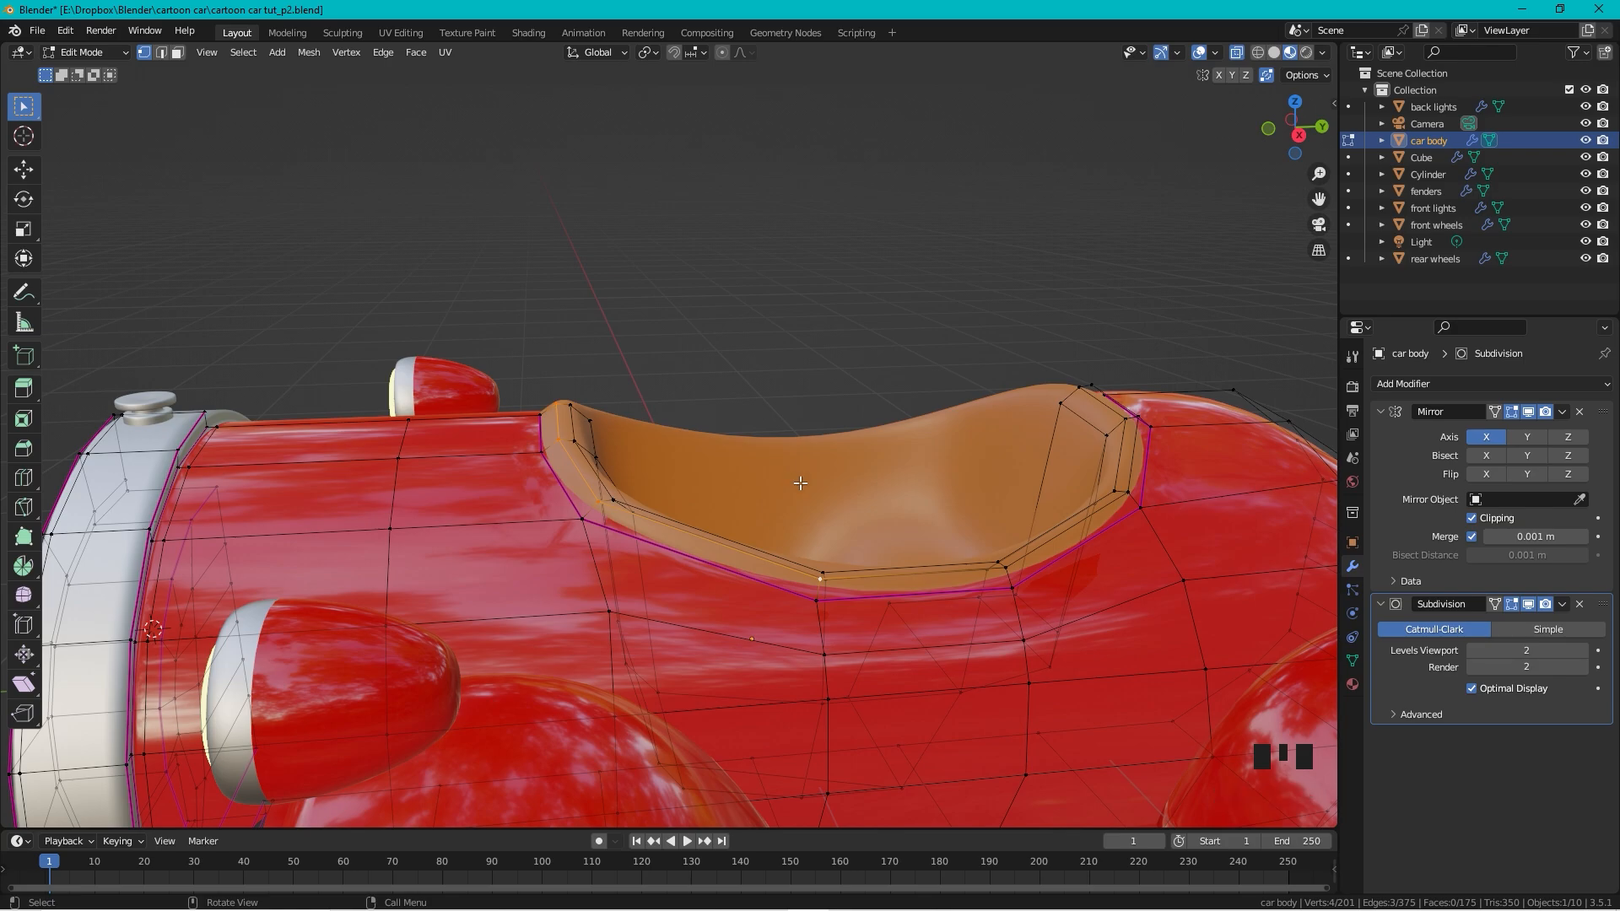
Step: Duplicate the rim edges in place and separate them into a new object, car body.001
key(shift+d)
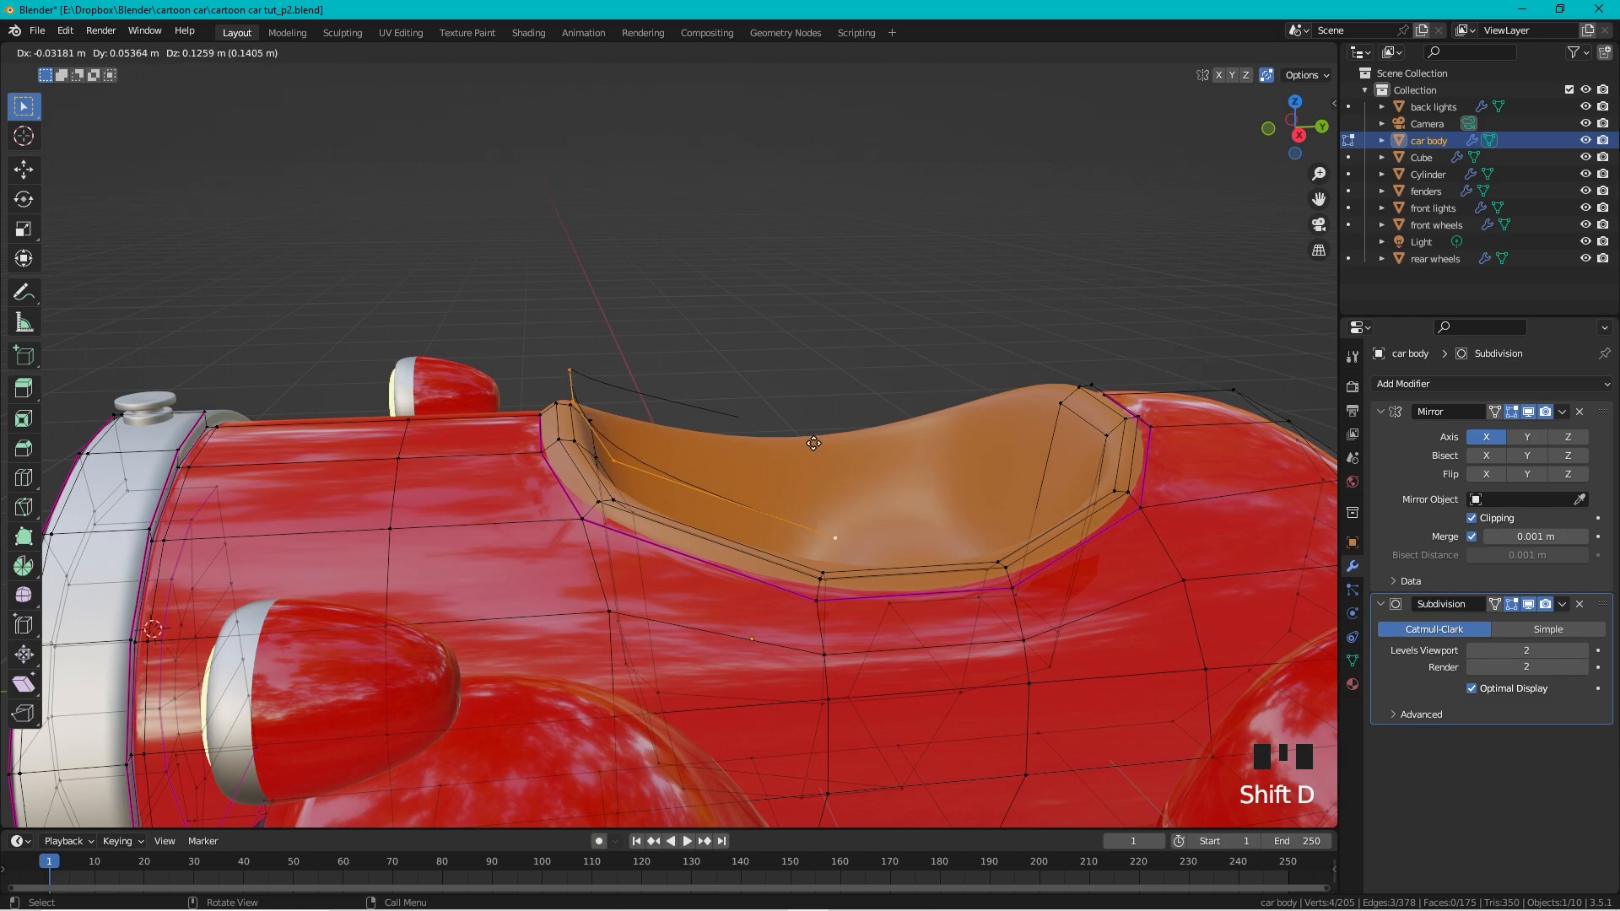
right_click(814, 443)
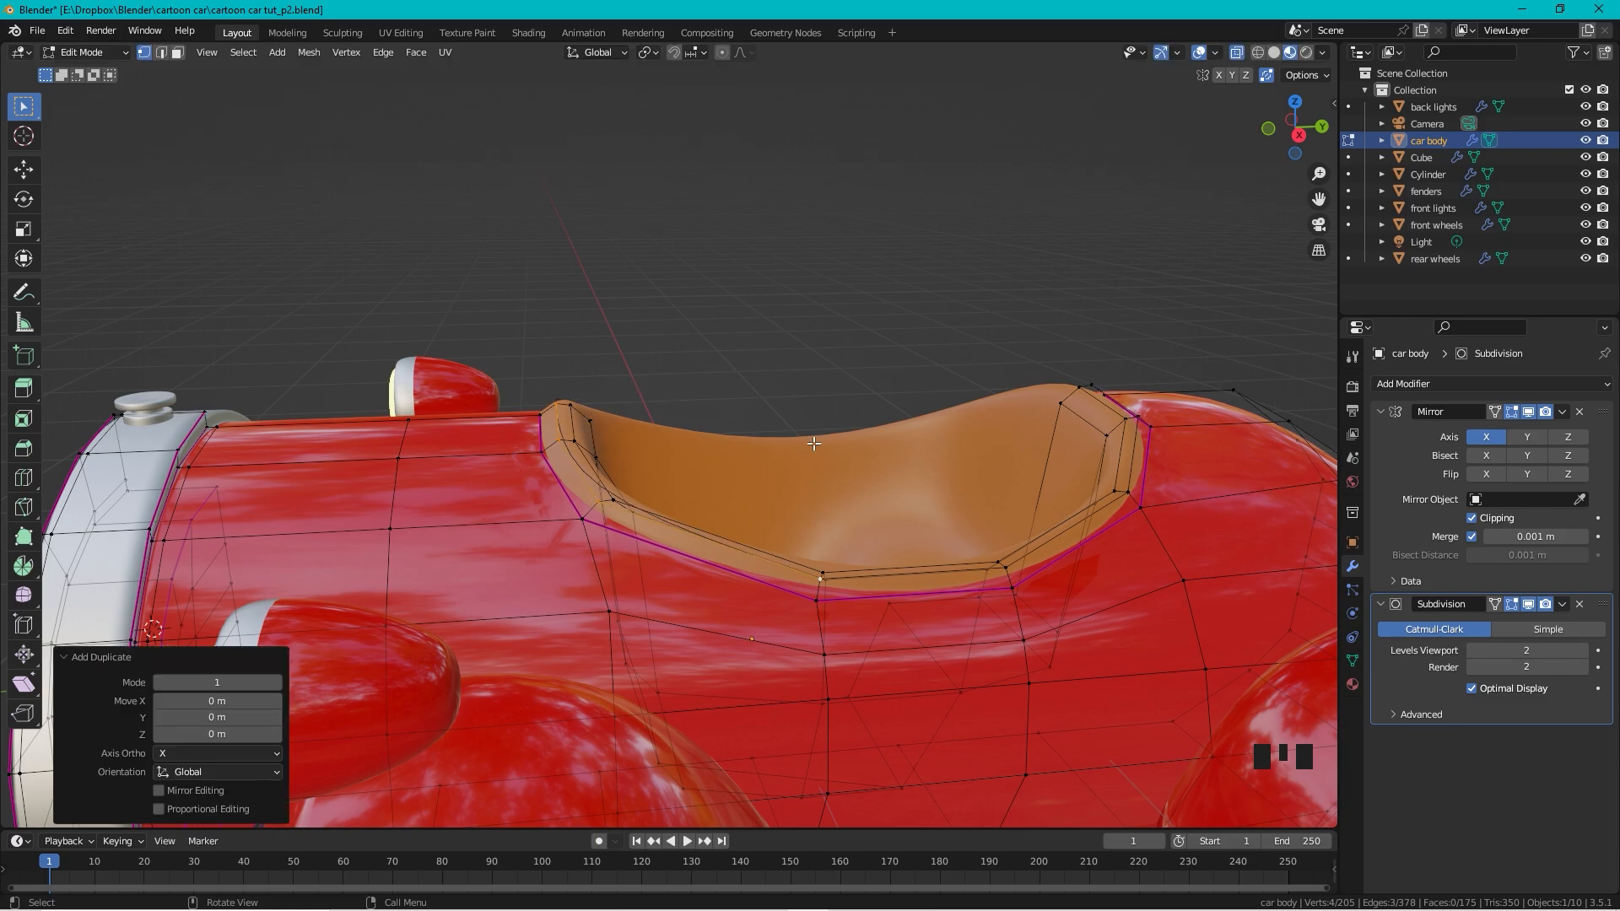
key(p)
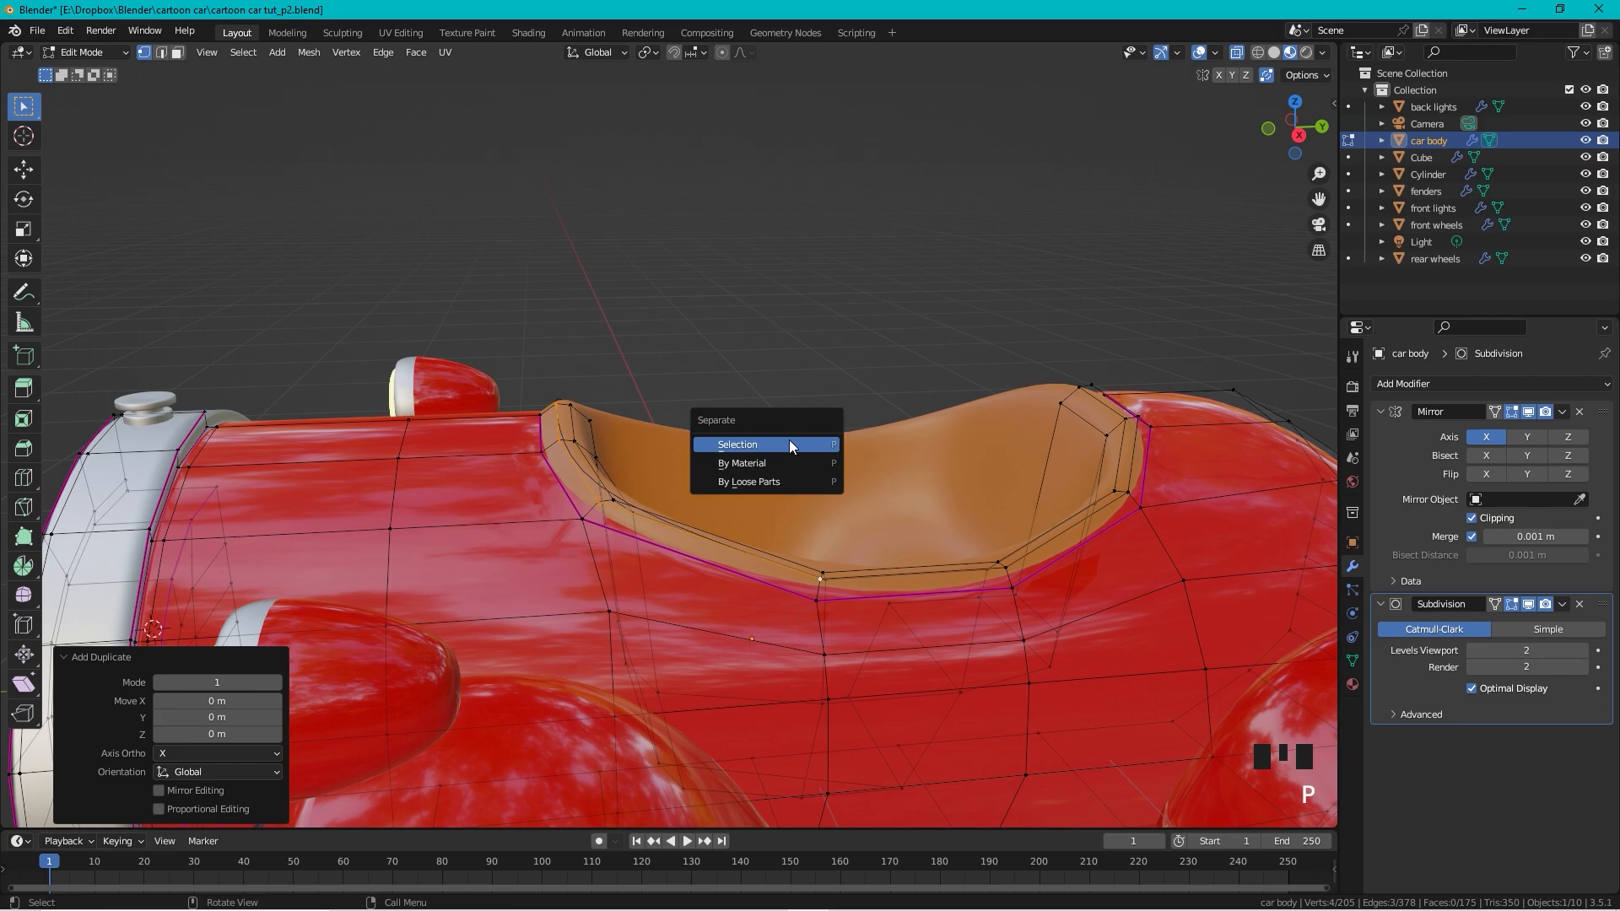
click(755, 444)
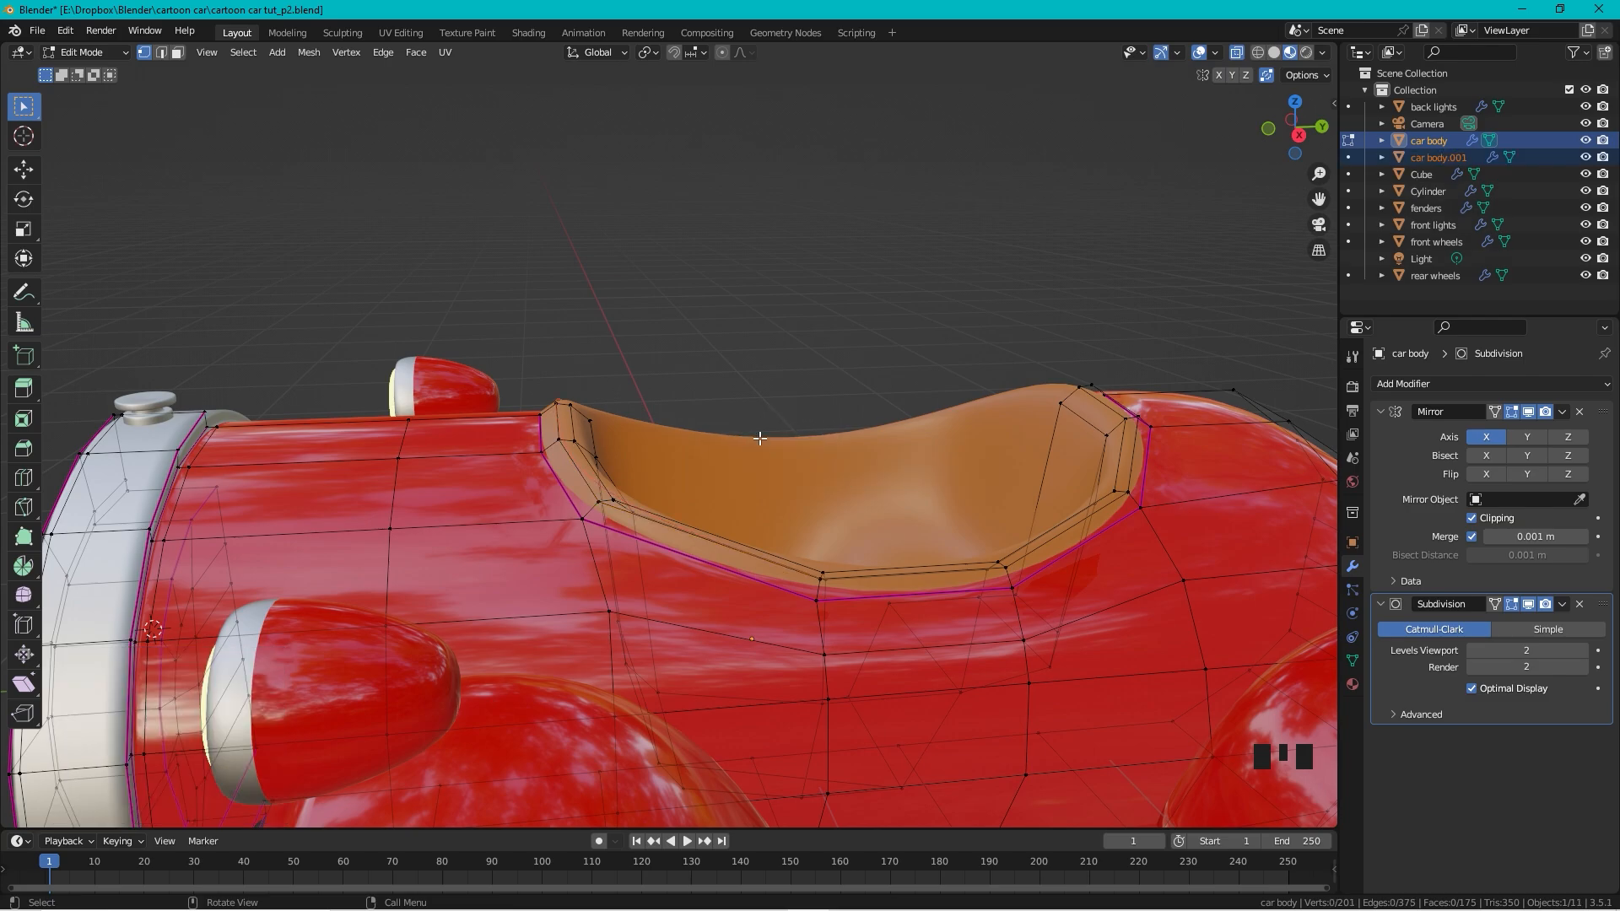
Step: Rename the separated rim object 'car body.001' to 'window'
key(Tab)
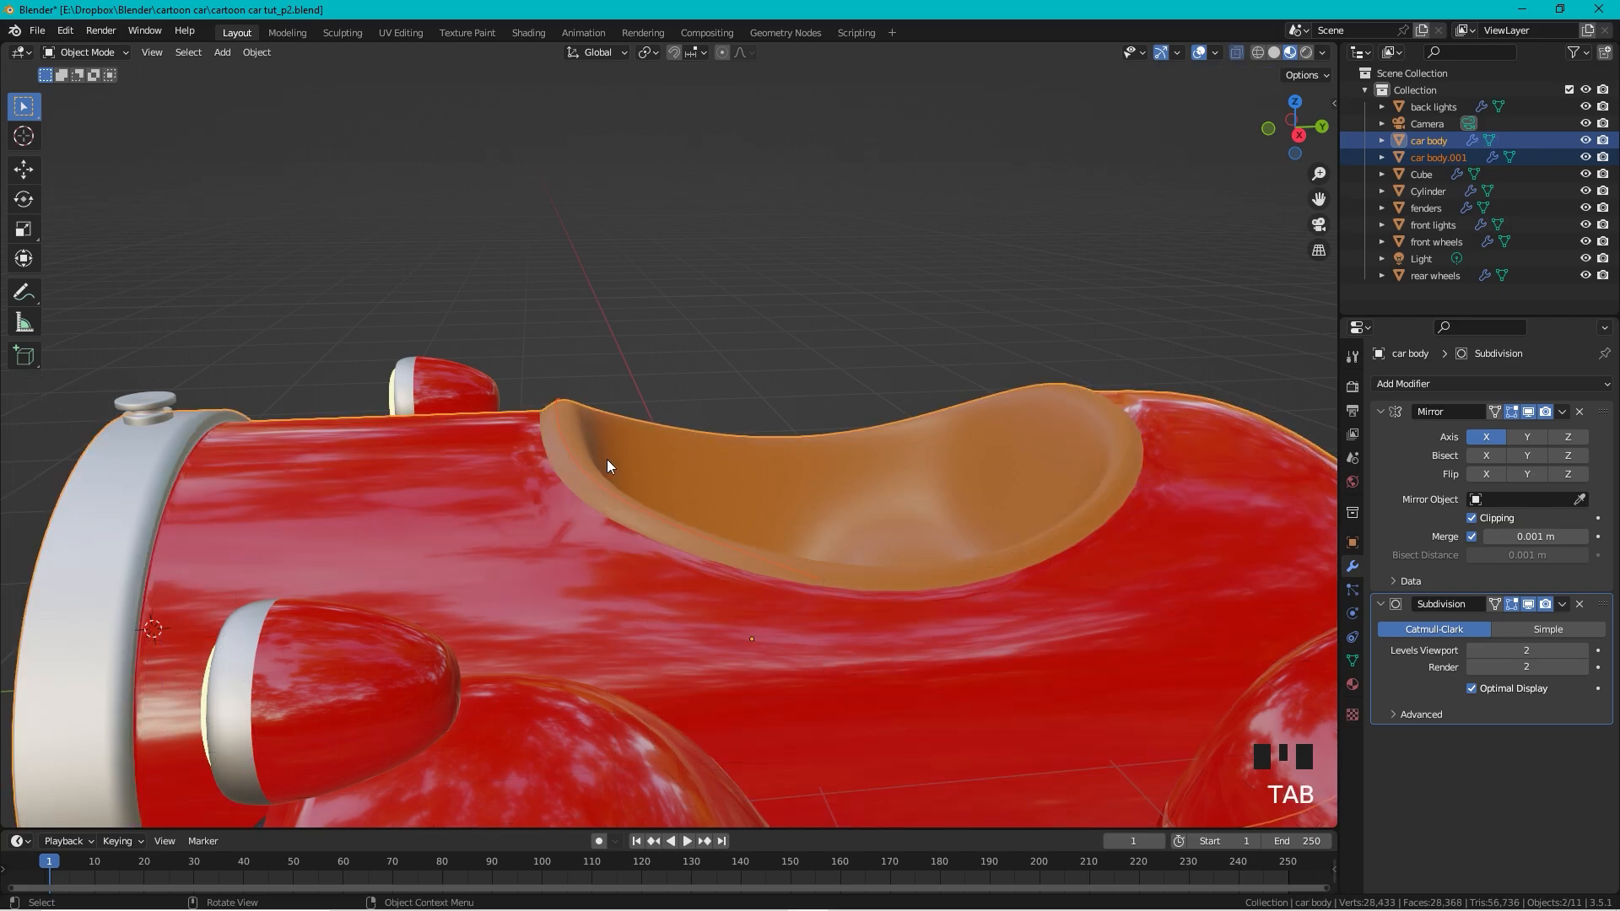
click(577, 462)
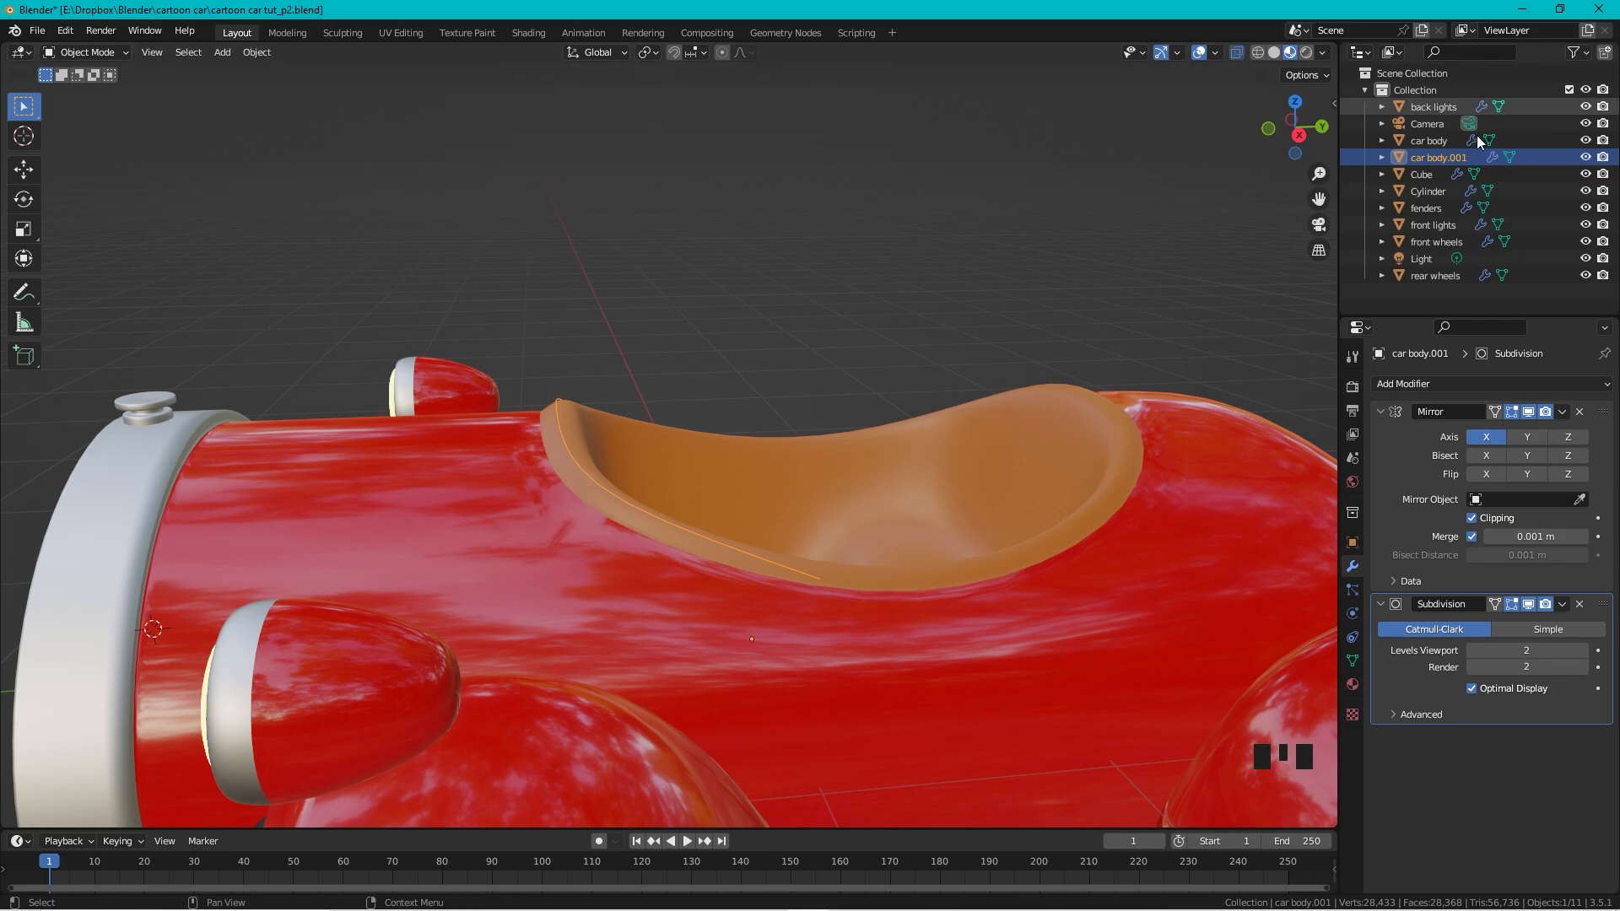
double_click(1443, 162)
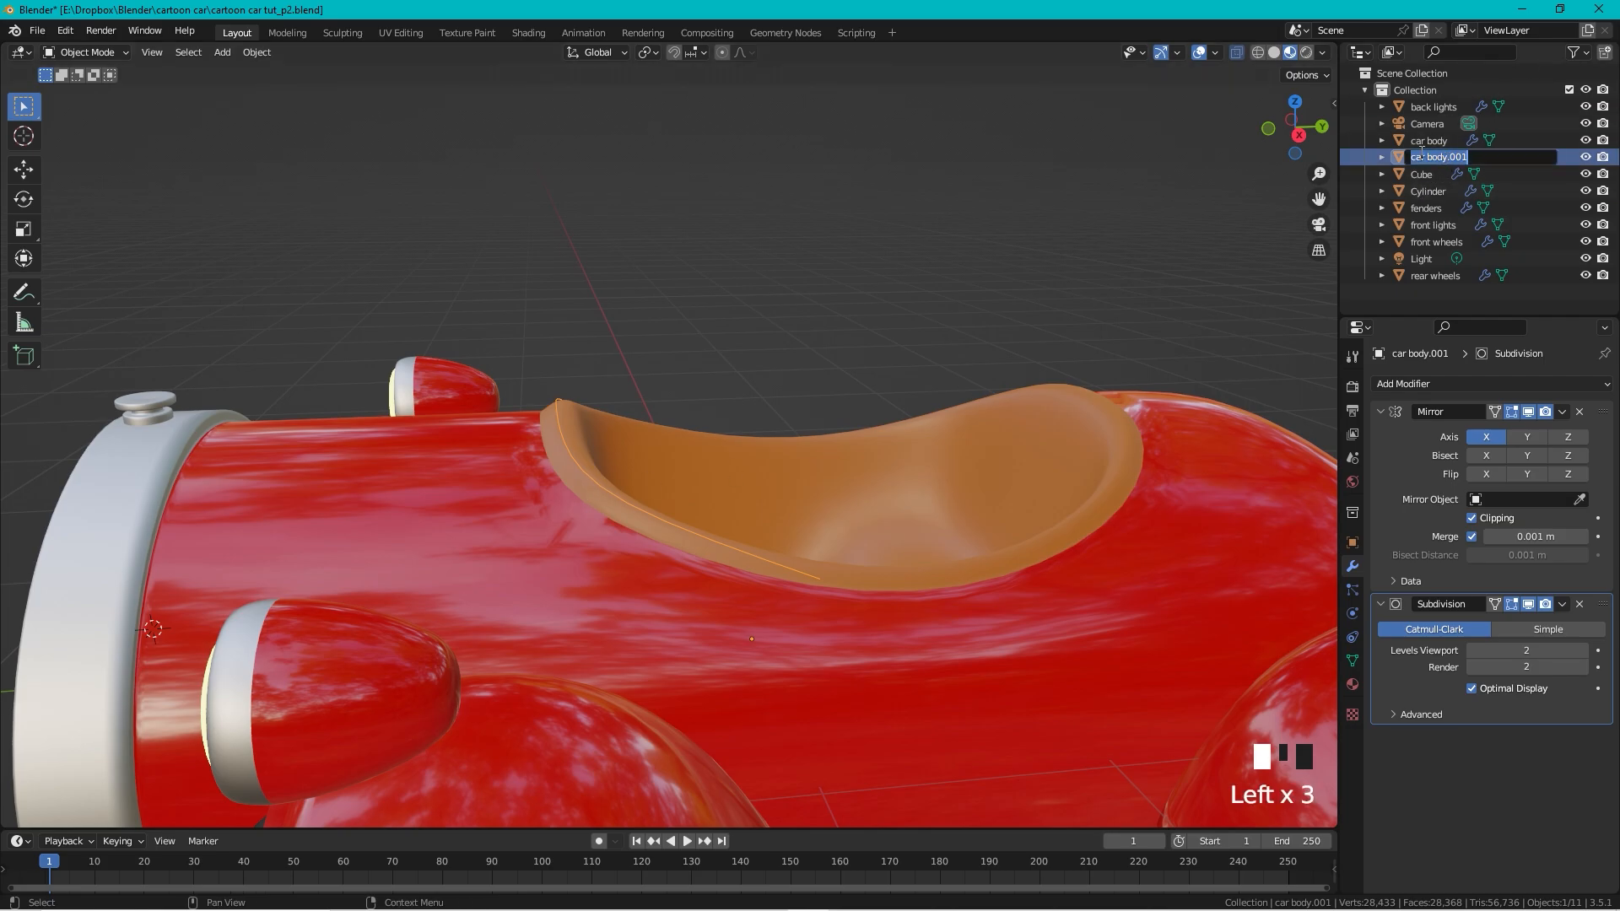
text(window)
key(Return)
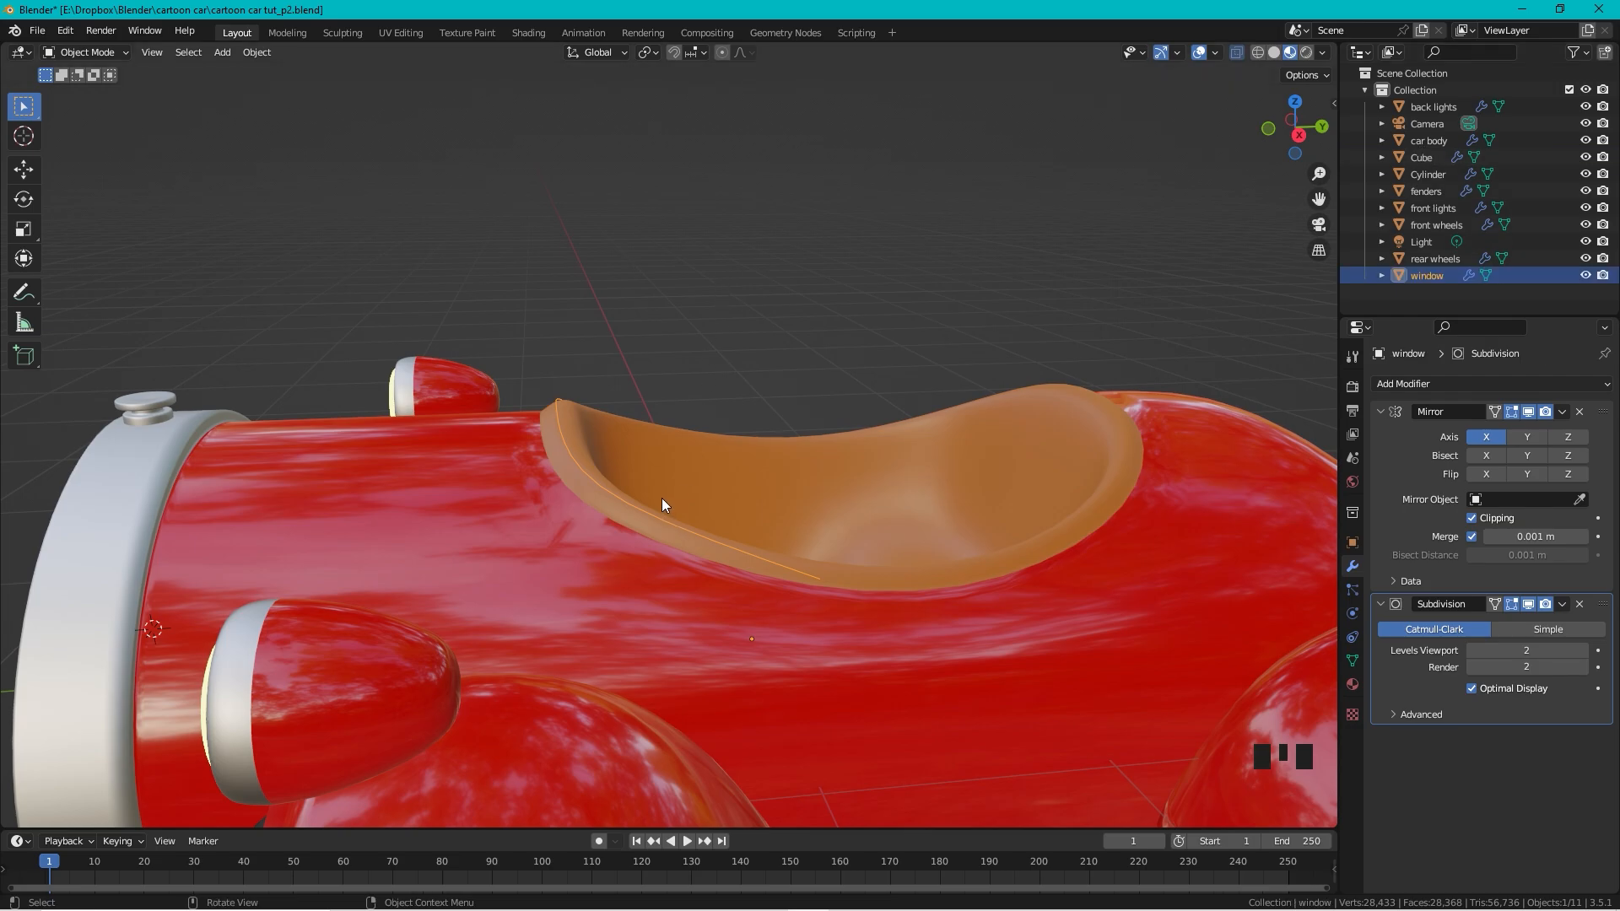
Step: Extrude all of the window's edges upward to form the windshield
key(Tab)
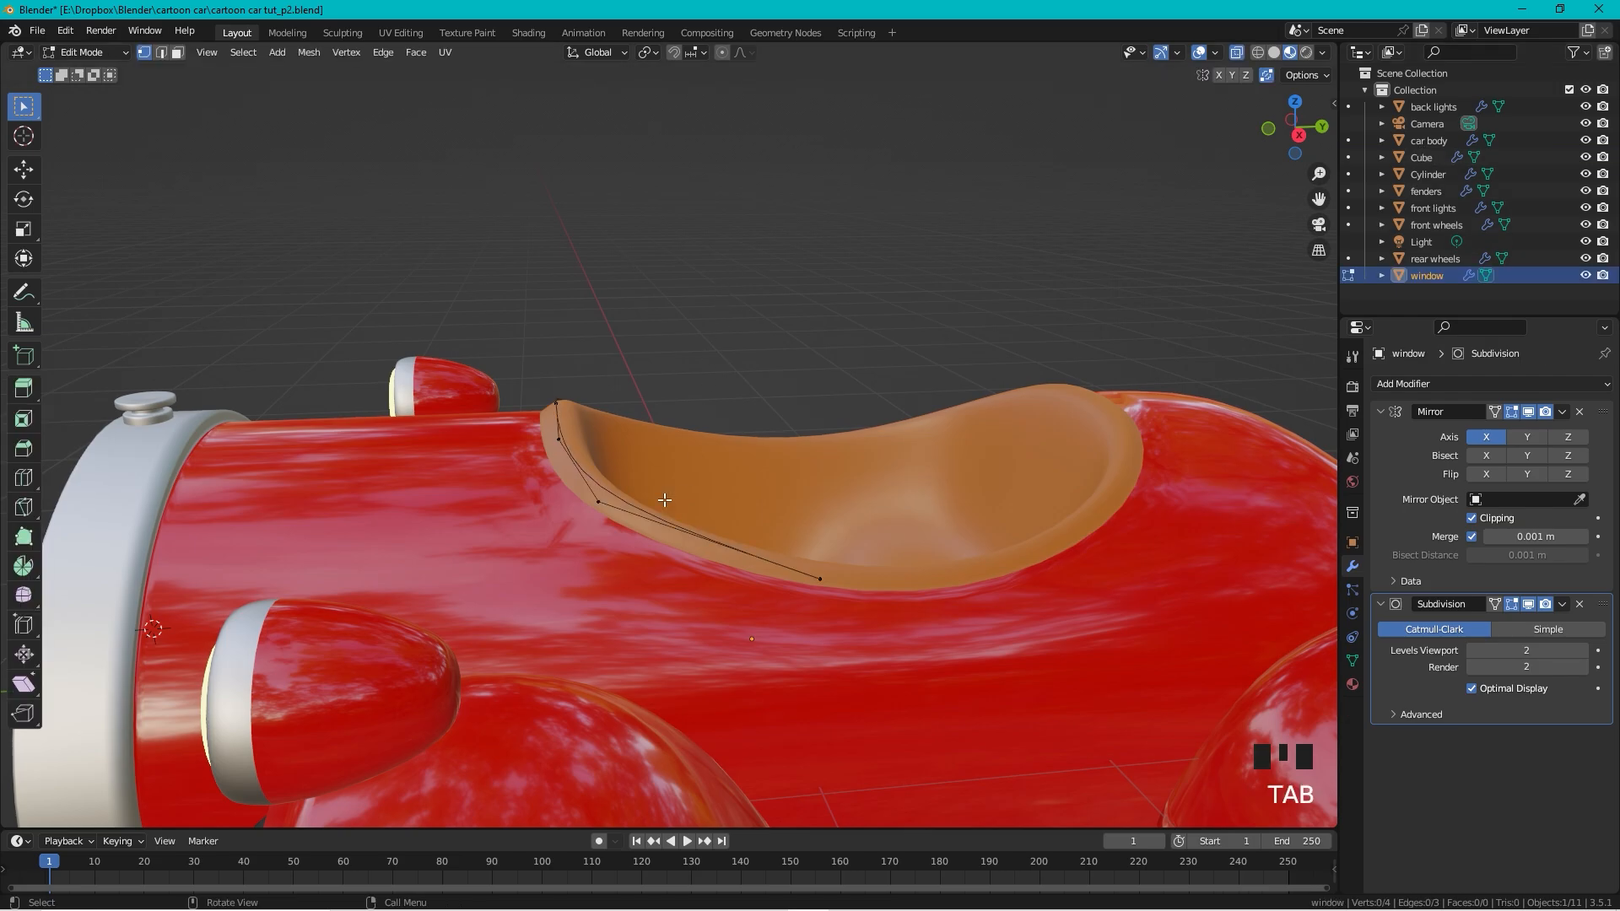
key(a)
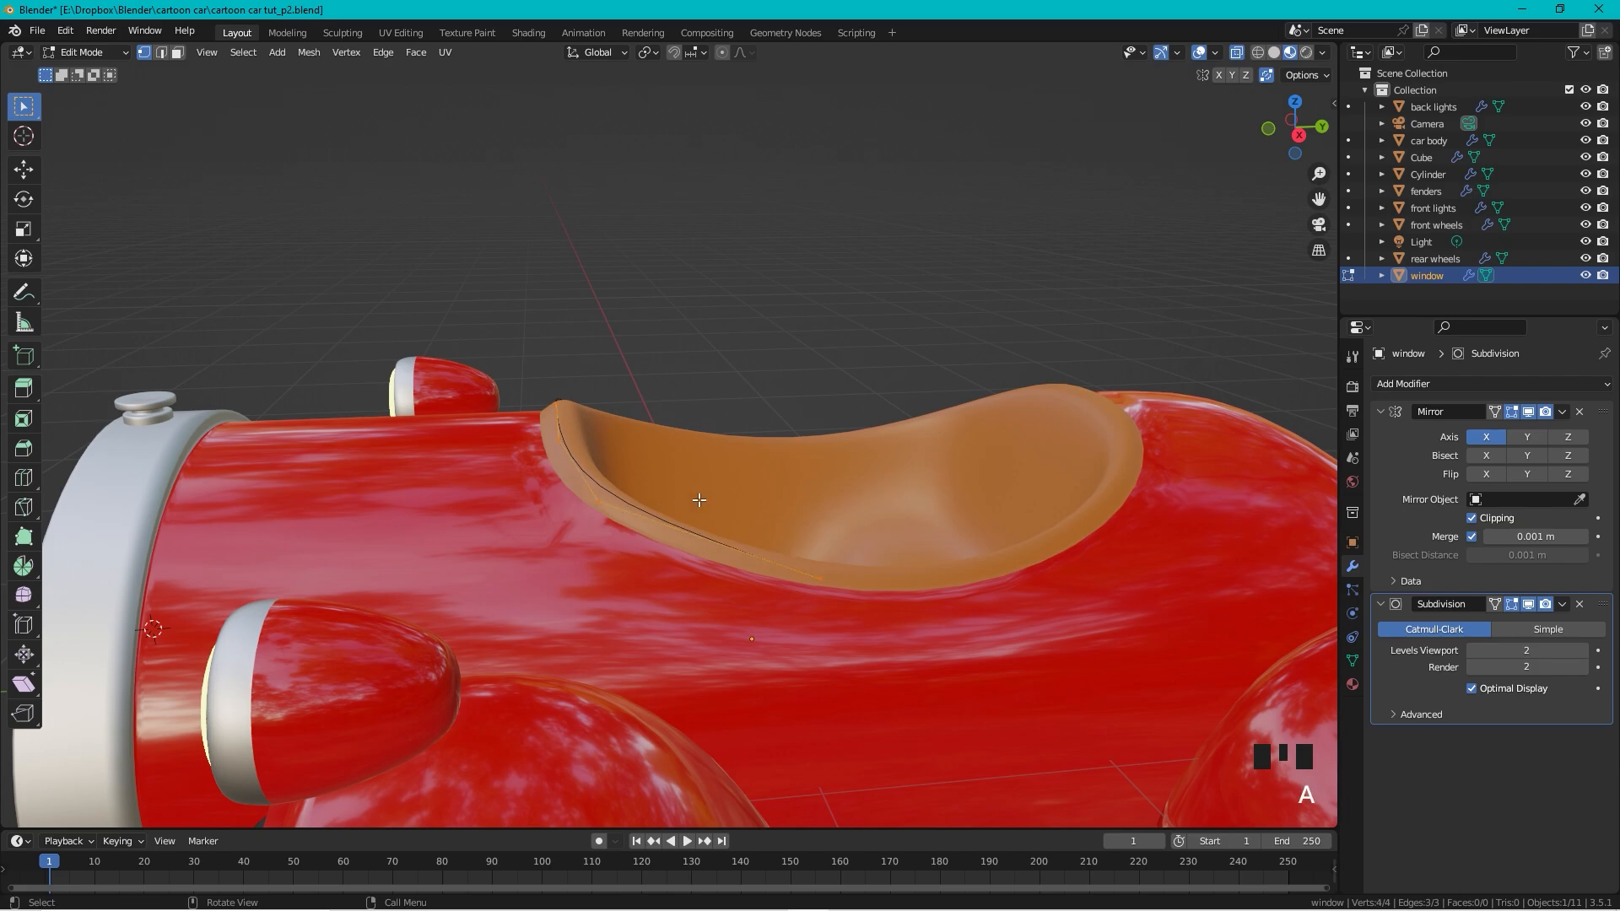
key(e)
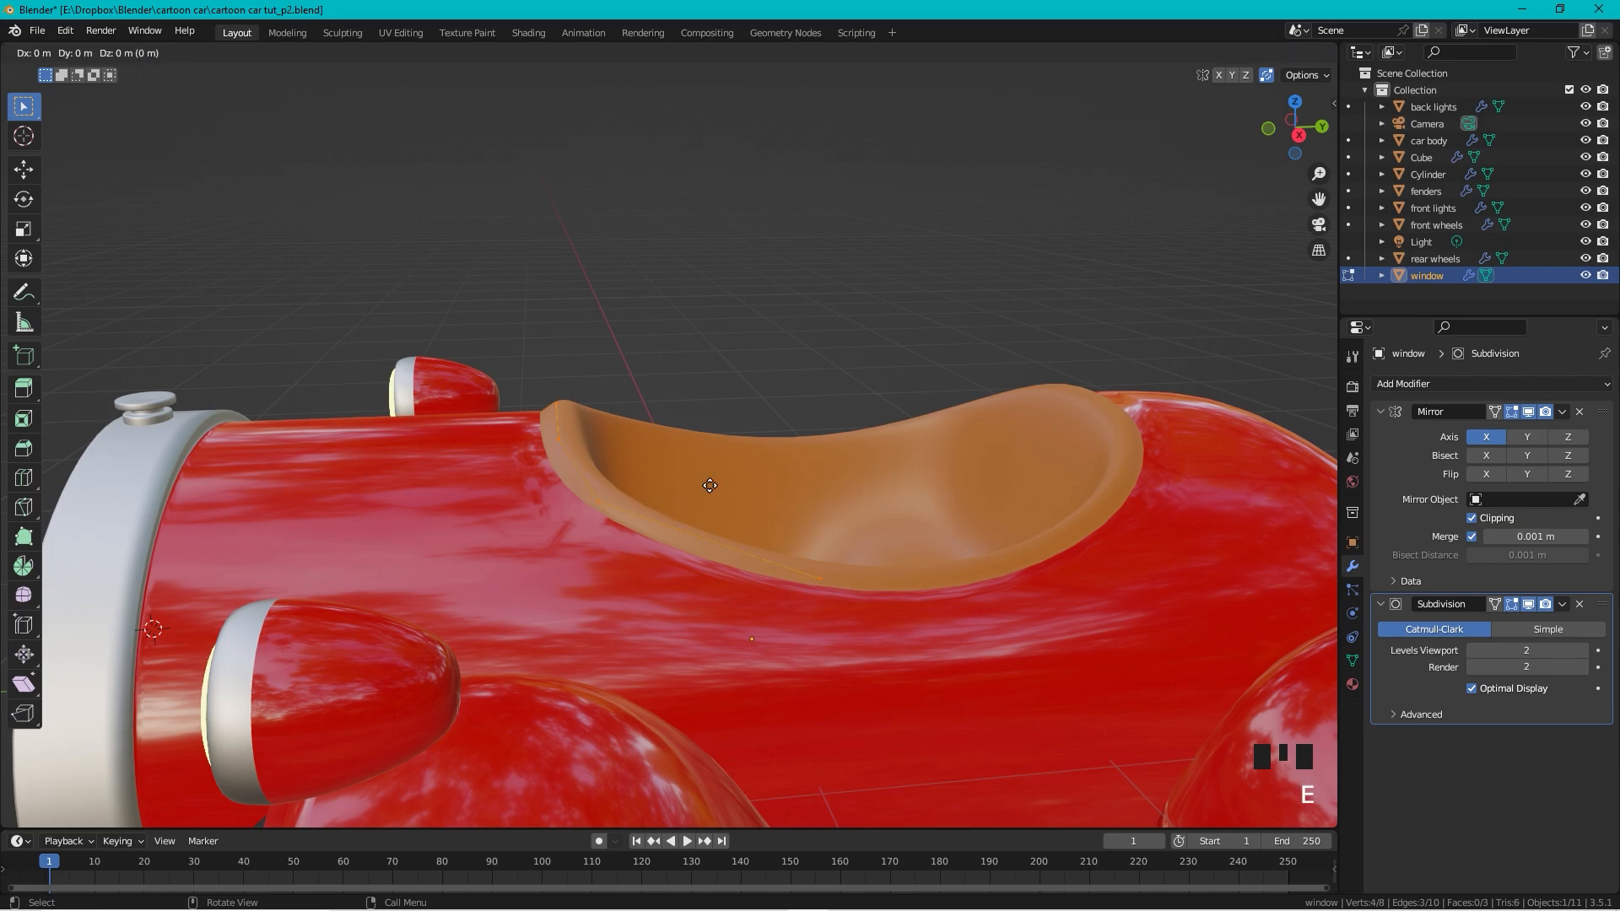
click(763, 289)
scroll(763, 290, down, 2)
middle_drag(762, 289, 785, 357)
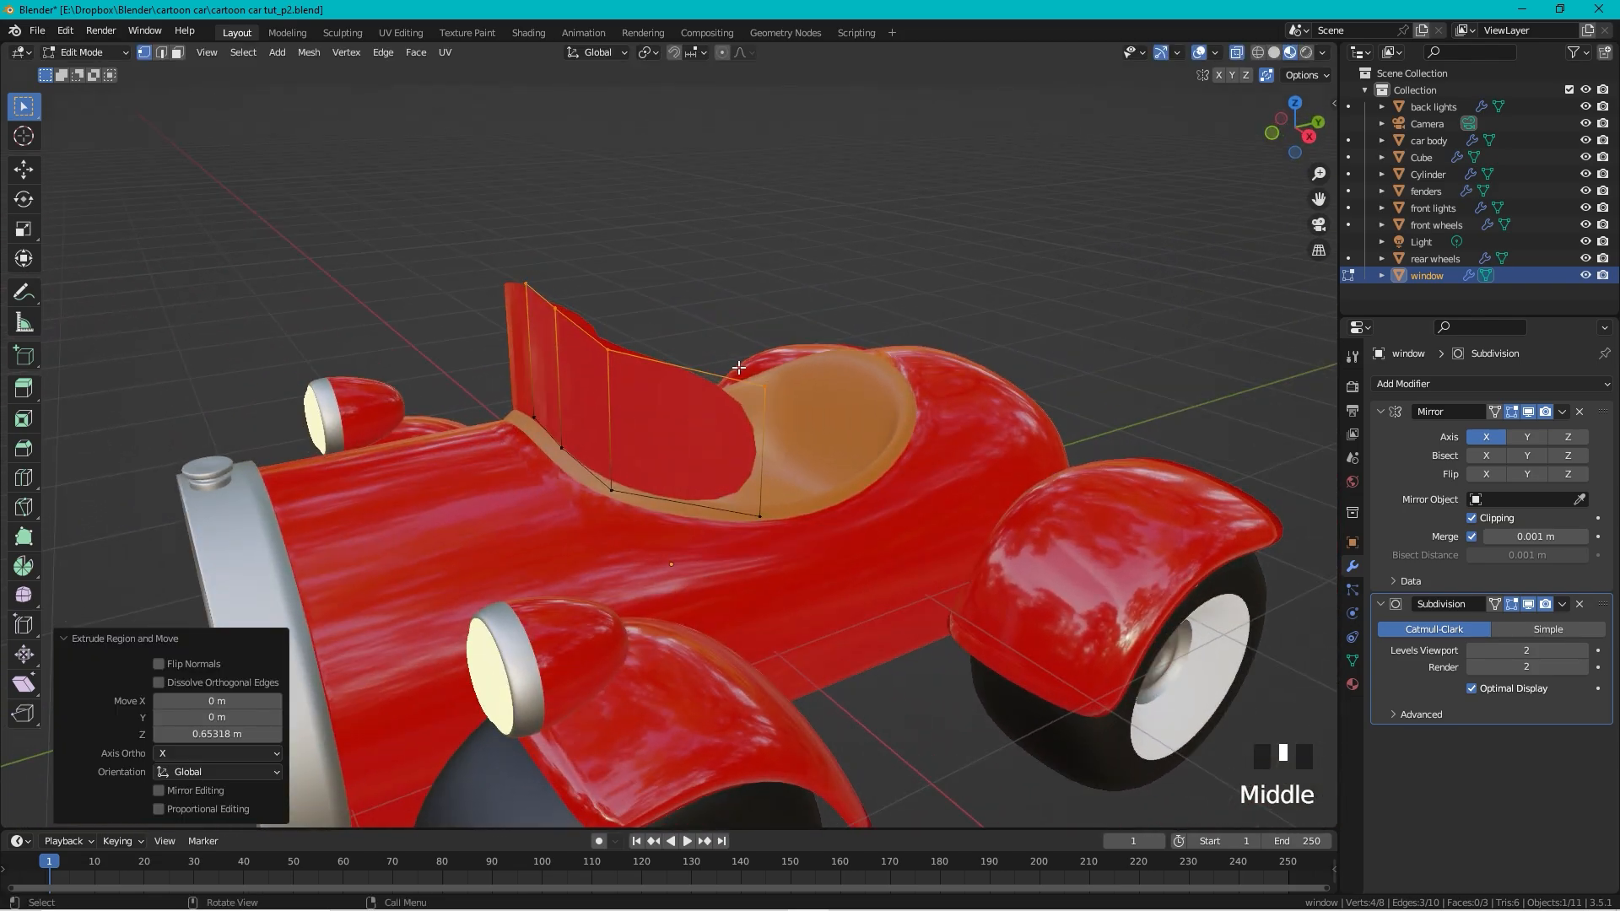
scroll(784, 359, up, 2)
Step: Slide the windshield's upper right corner vertex along its edge into a curve
drag(836, 327, 801, 378)
middle_drag(876, 338, 835, 335)
scroll(836, 335, up, 1)
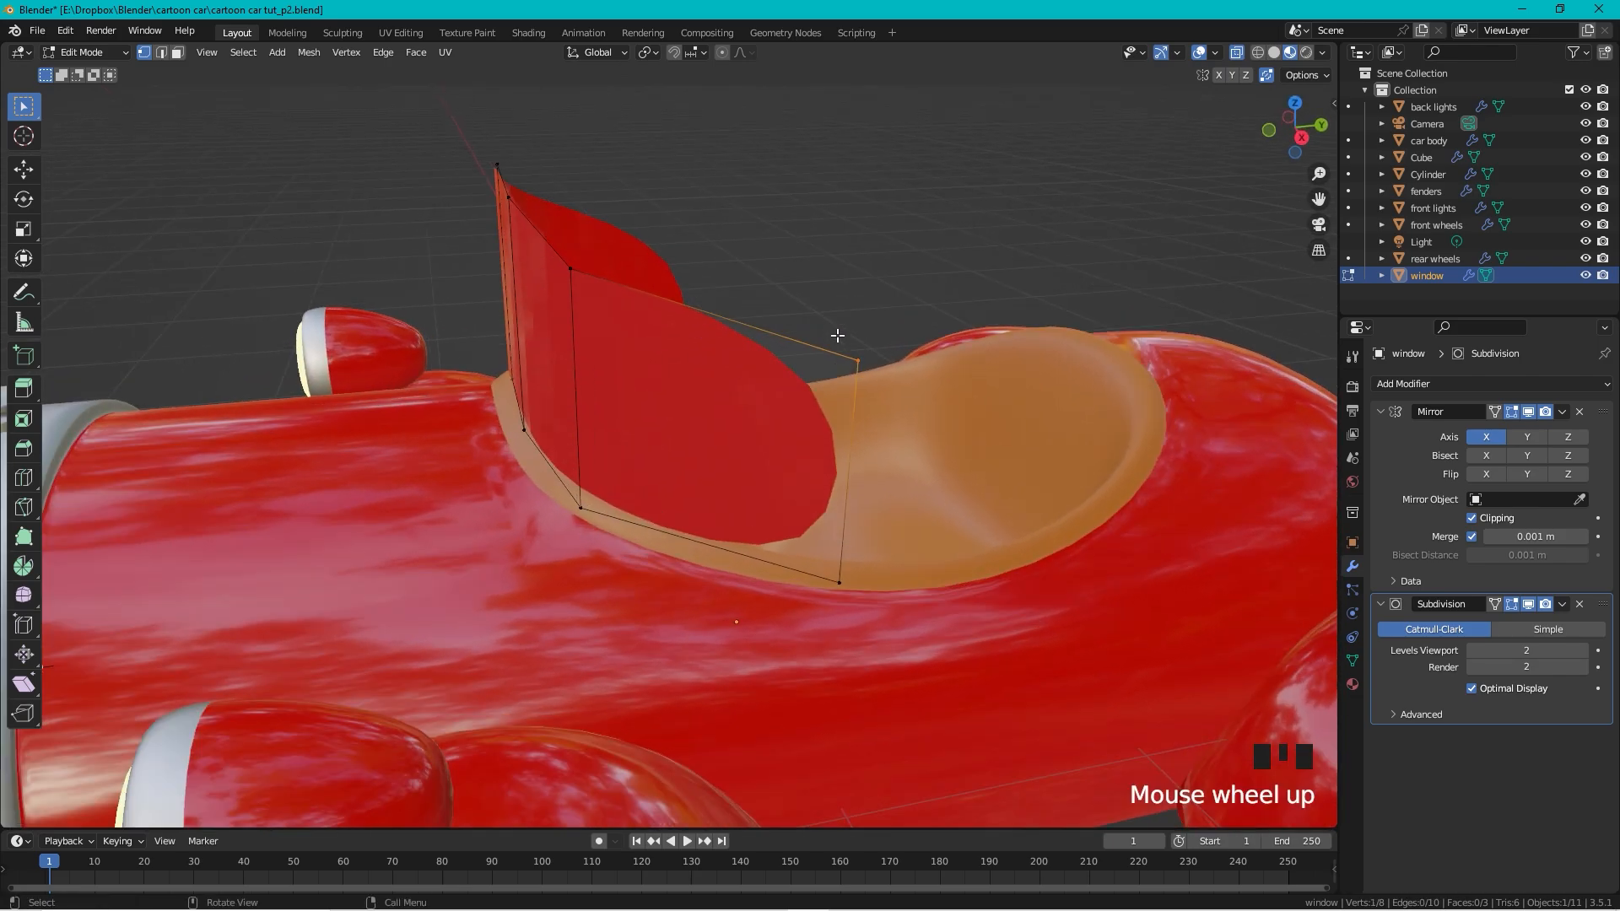
key(g)
key(g)
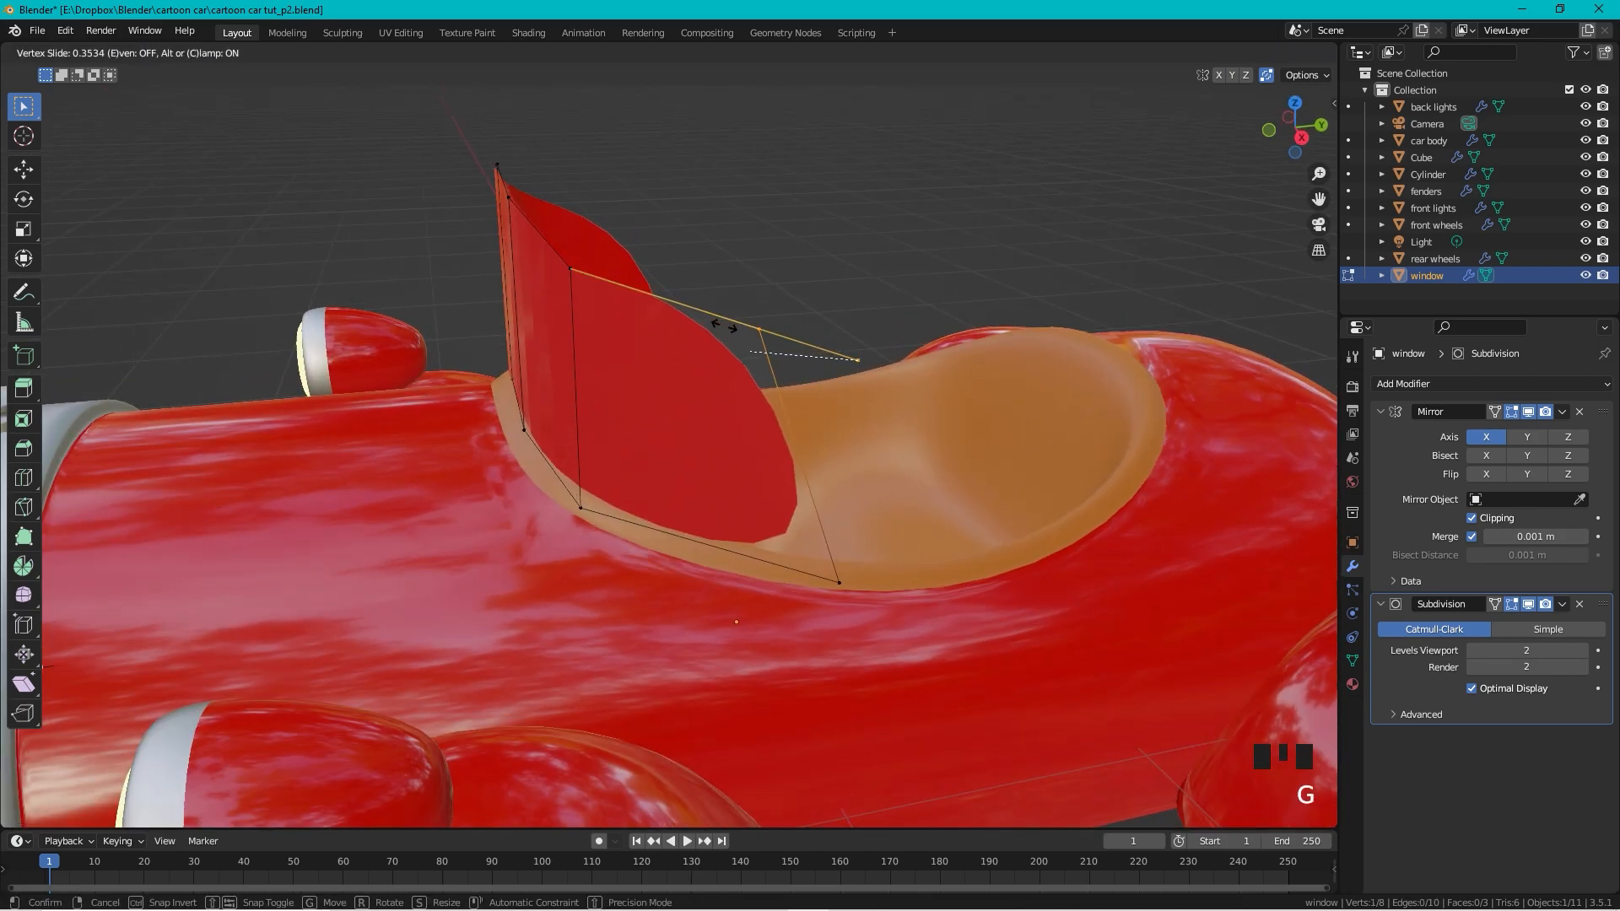
click(716, 328)
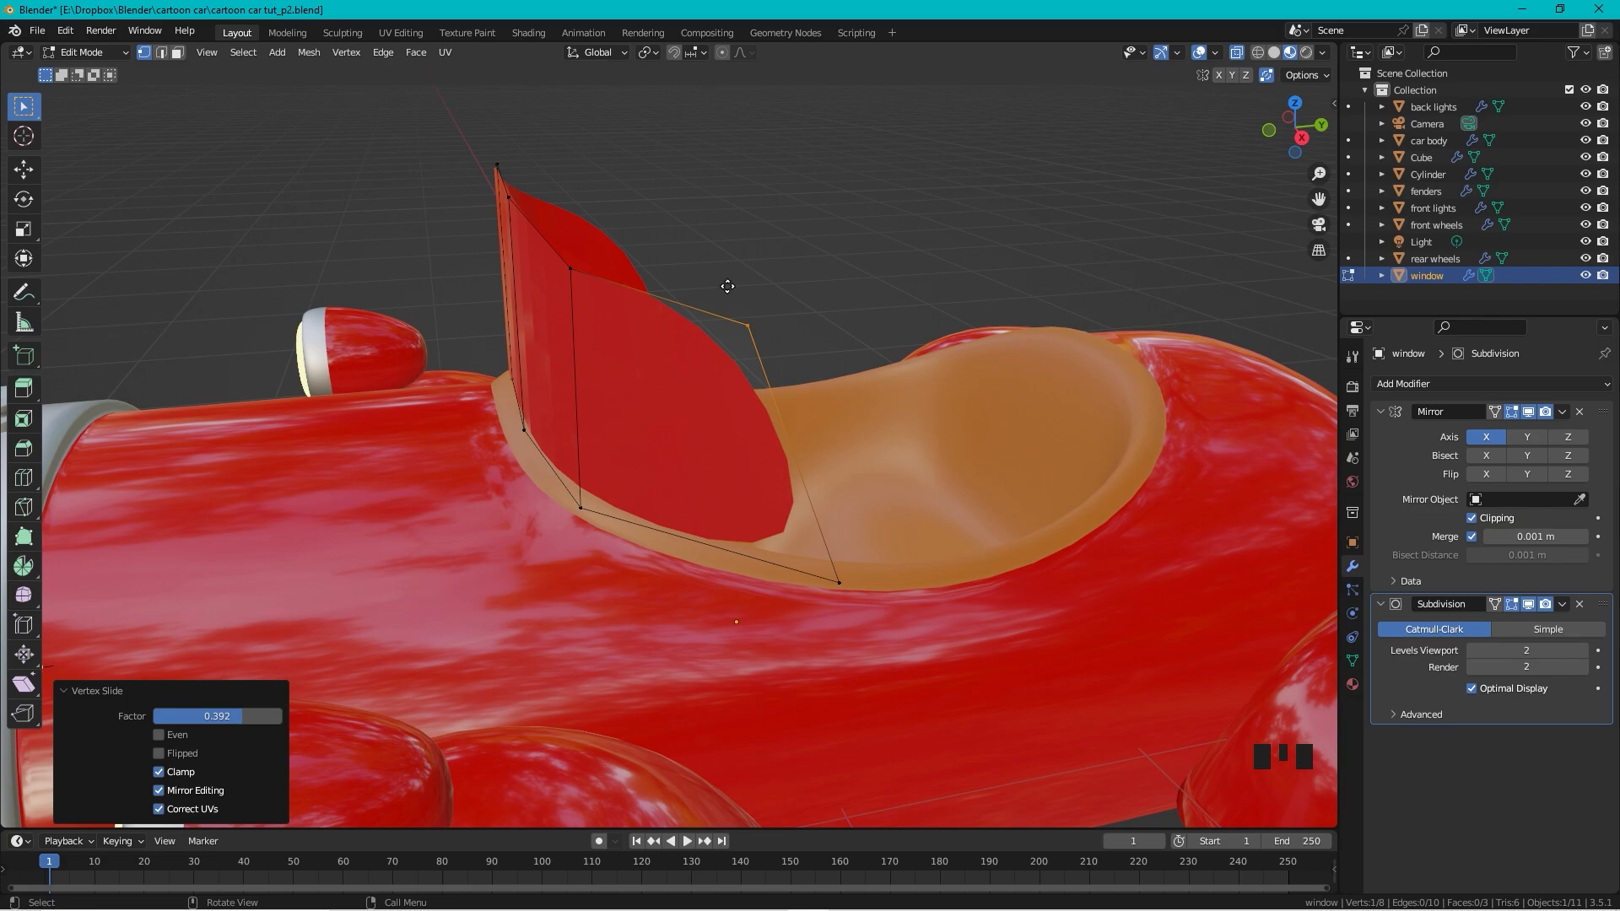
key(g)
key(g)
click(597, 326)
Step: Slide the windshield's top vertices down their edges to round its shape
mouse_move(597, 325)
middle_down()
mouse_move(688, 324)
mouse_move(591, 304)
middle_up()
click(557, 292)
key(g)
key(g)
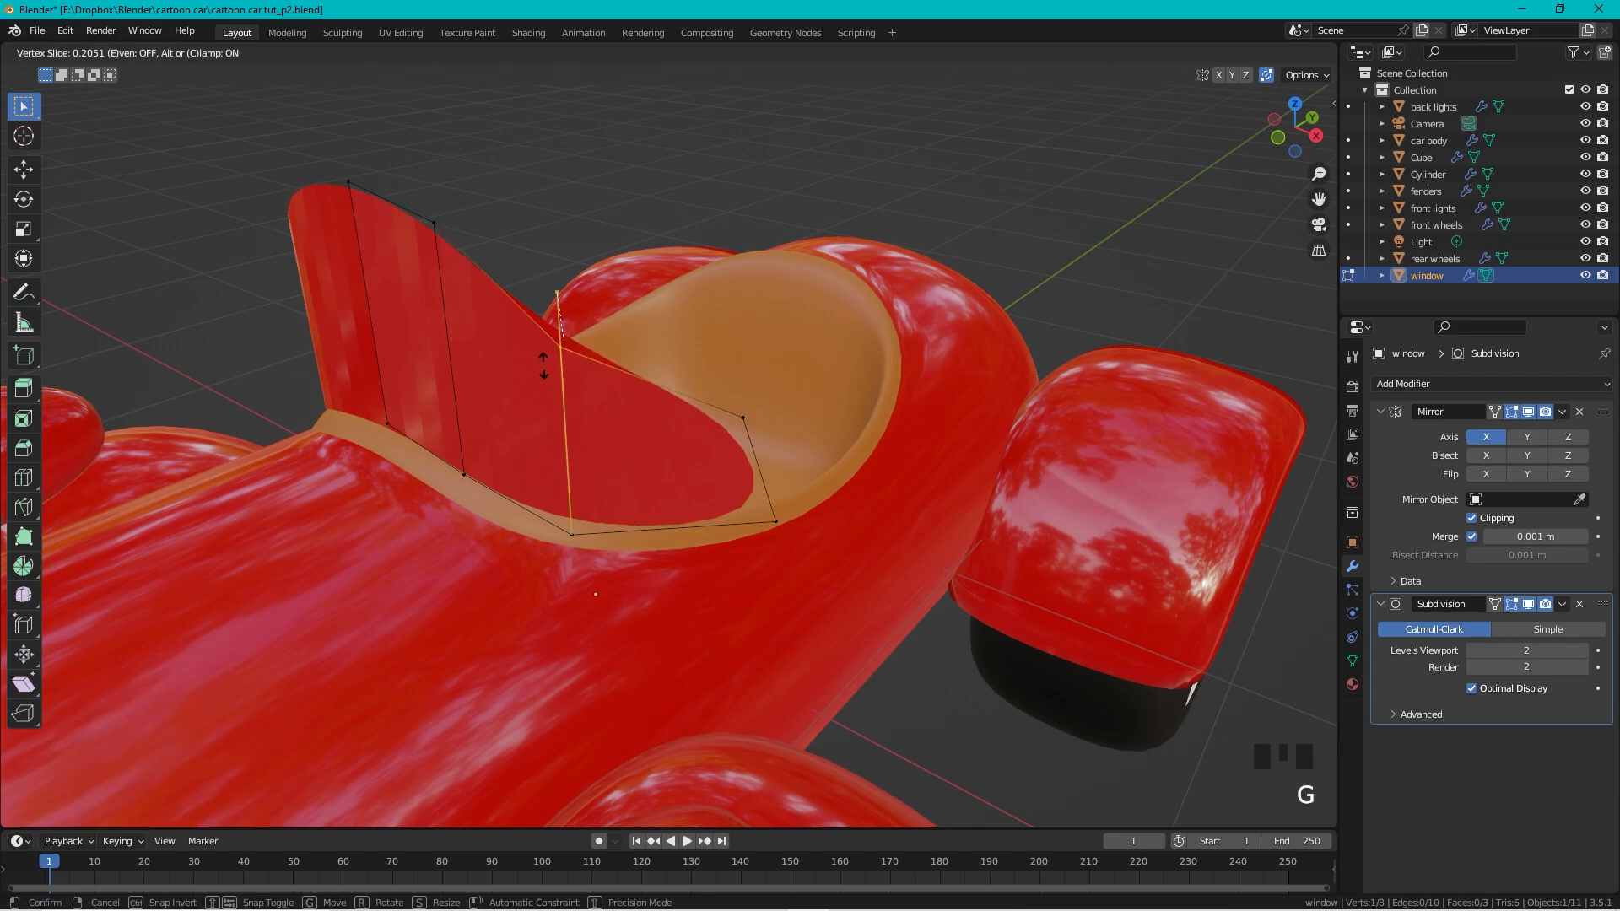
click(544, 349)
click(434, 222)
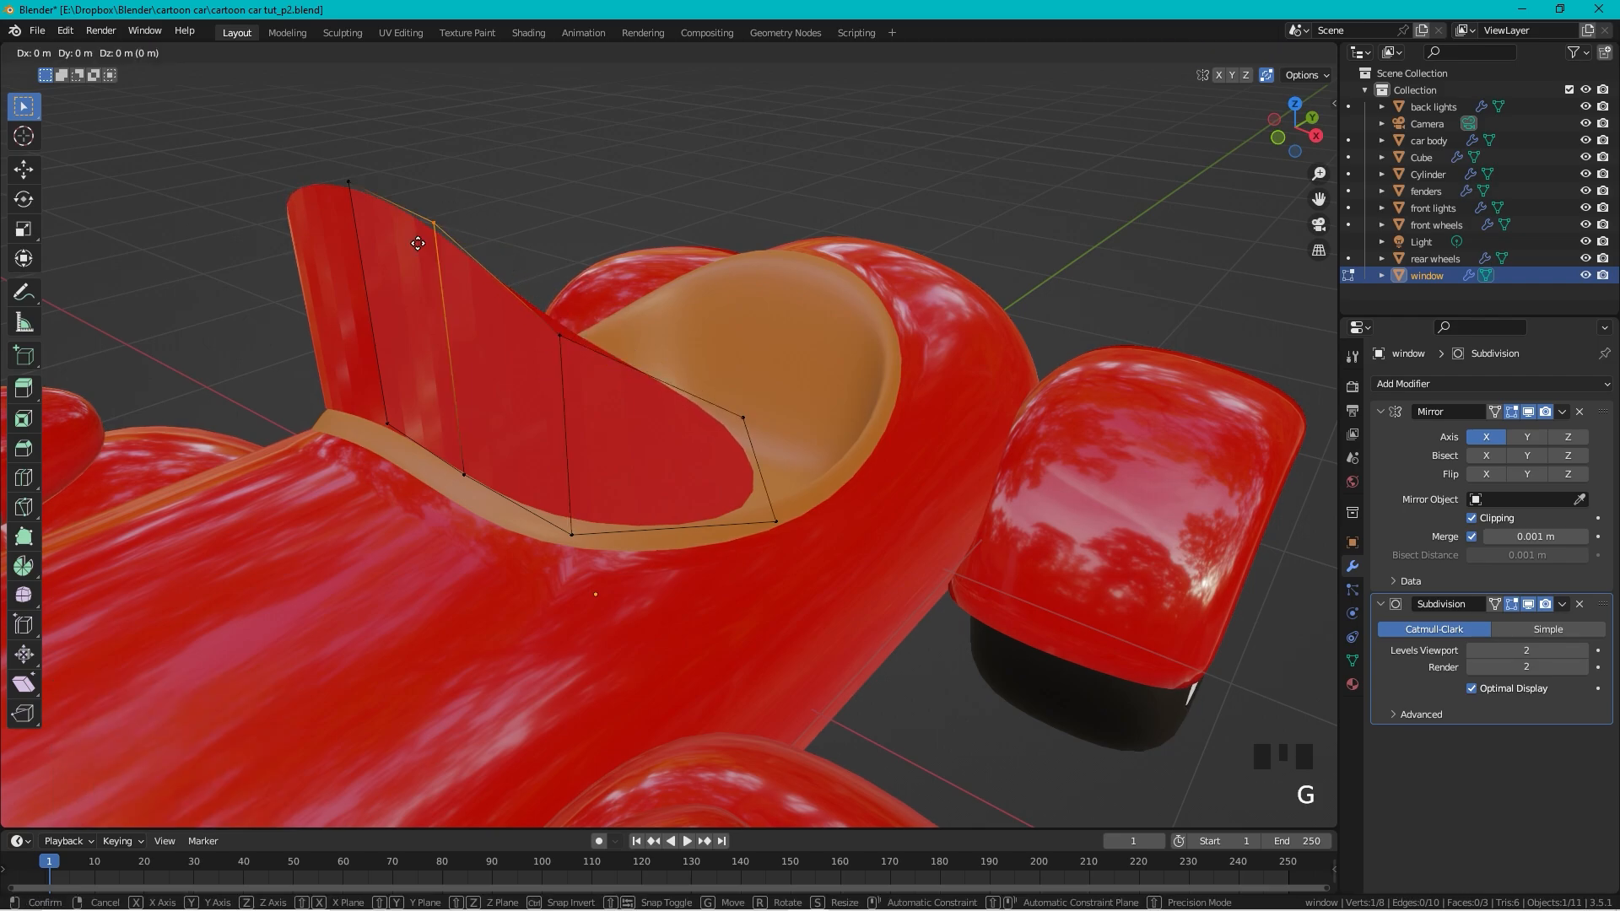
key(g)
key(g)
click(363, 165)
key(g)
key(g)
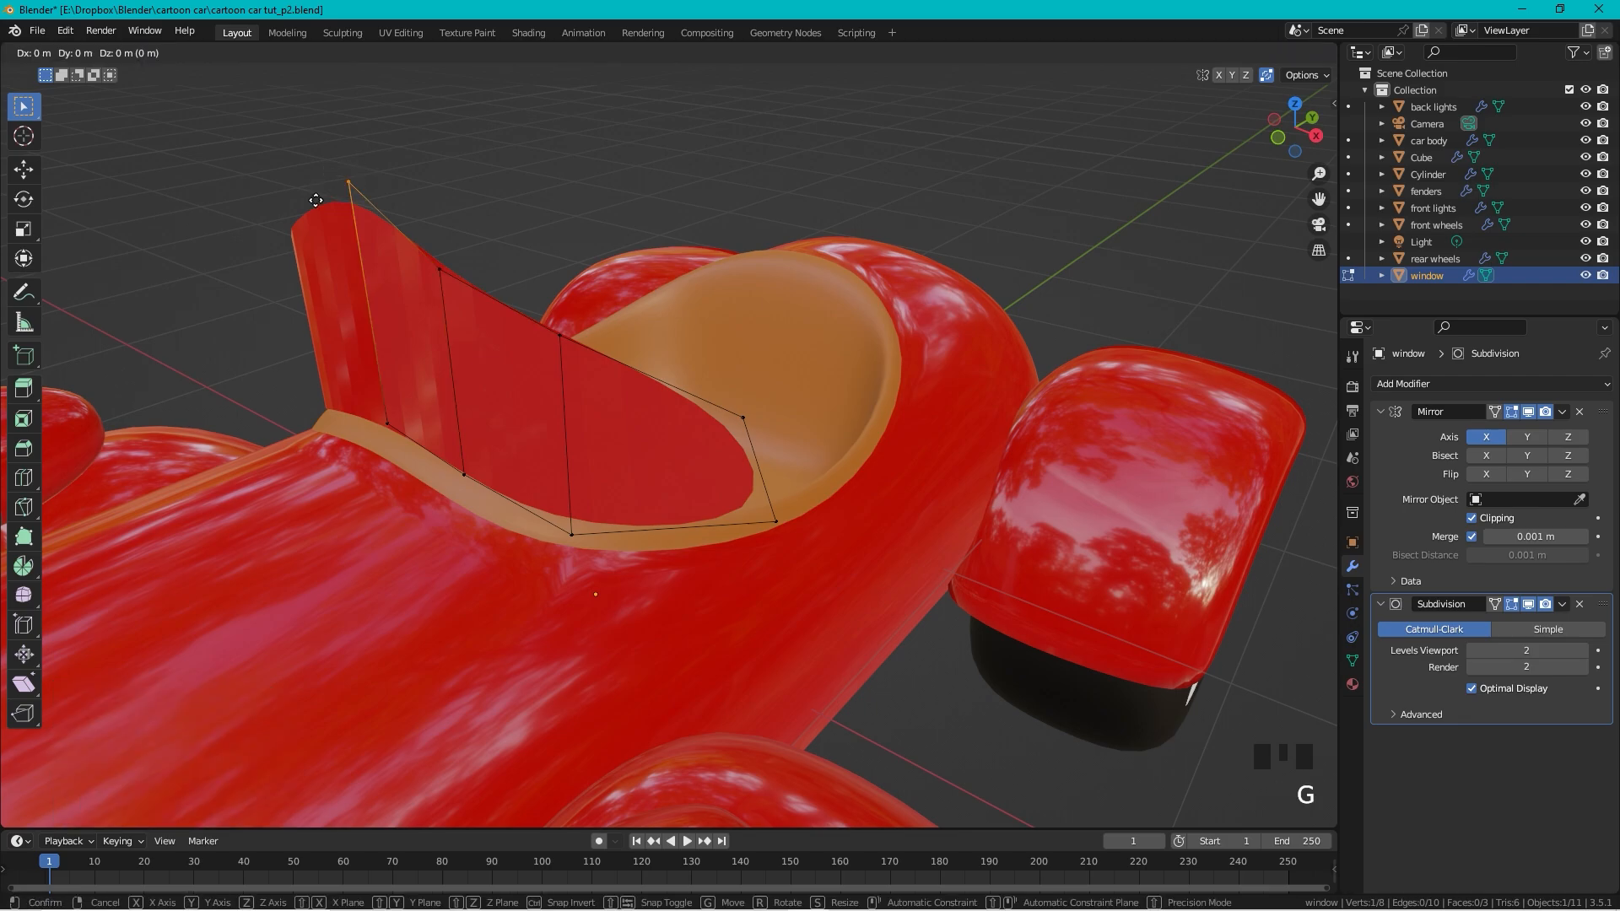
click(492, 253)
Step: Tilt the windshield's top vertices forward about 0.30 m along the Y axis
middle_drag(492, 254, 608, 260)
drag(588, 251, 752, 434)
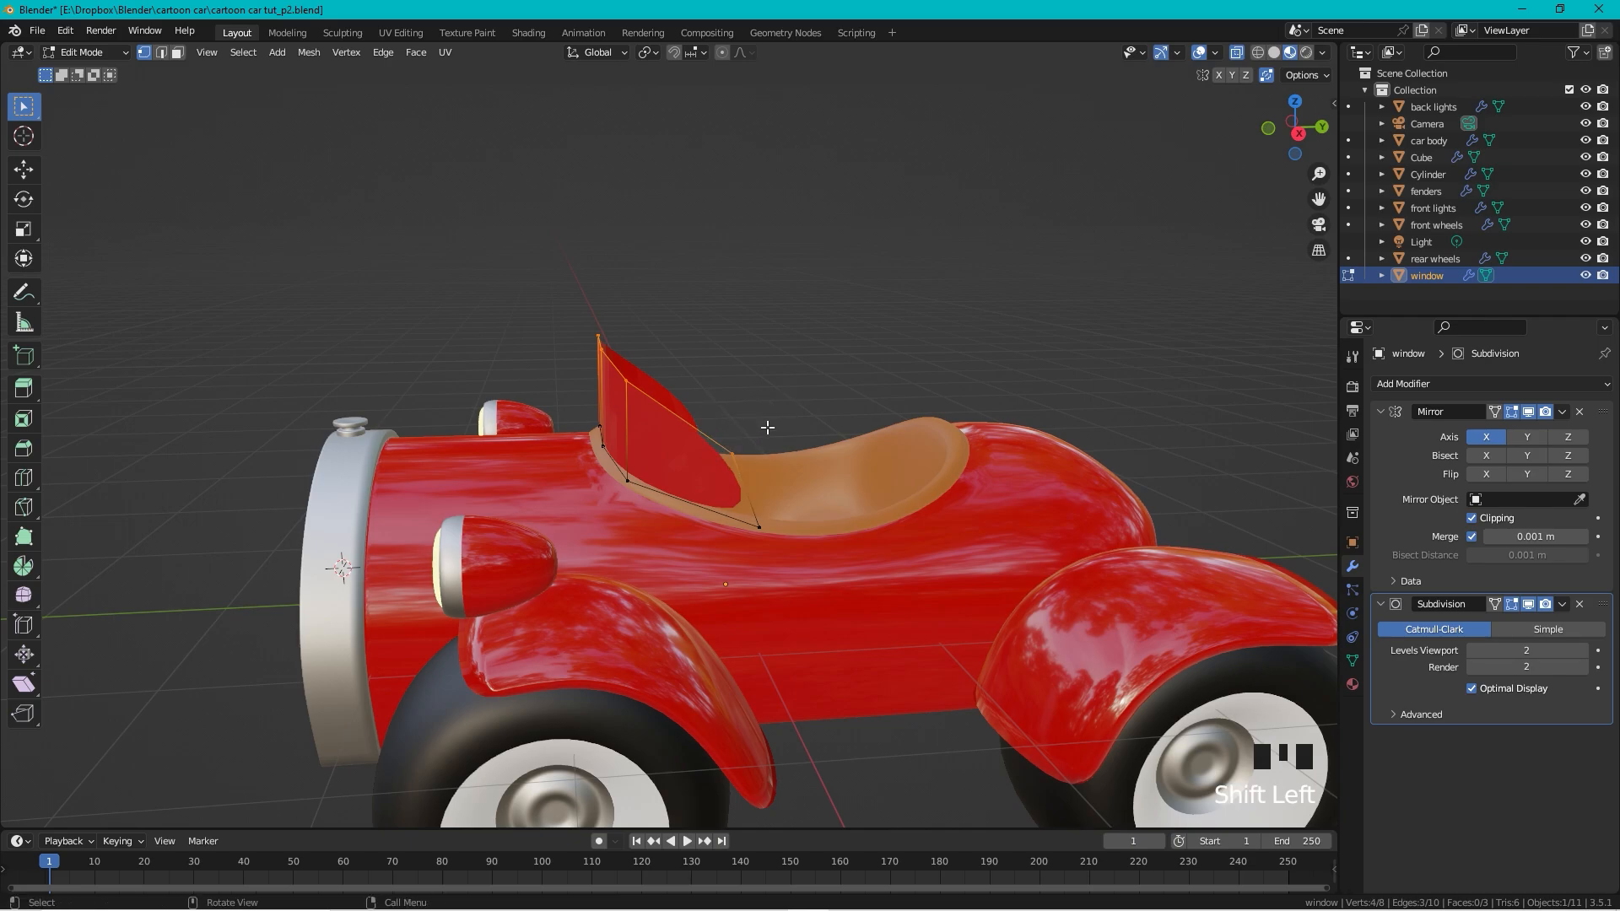
key(g)
key(y)
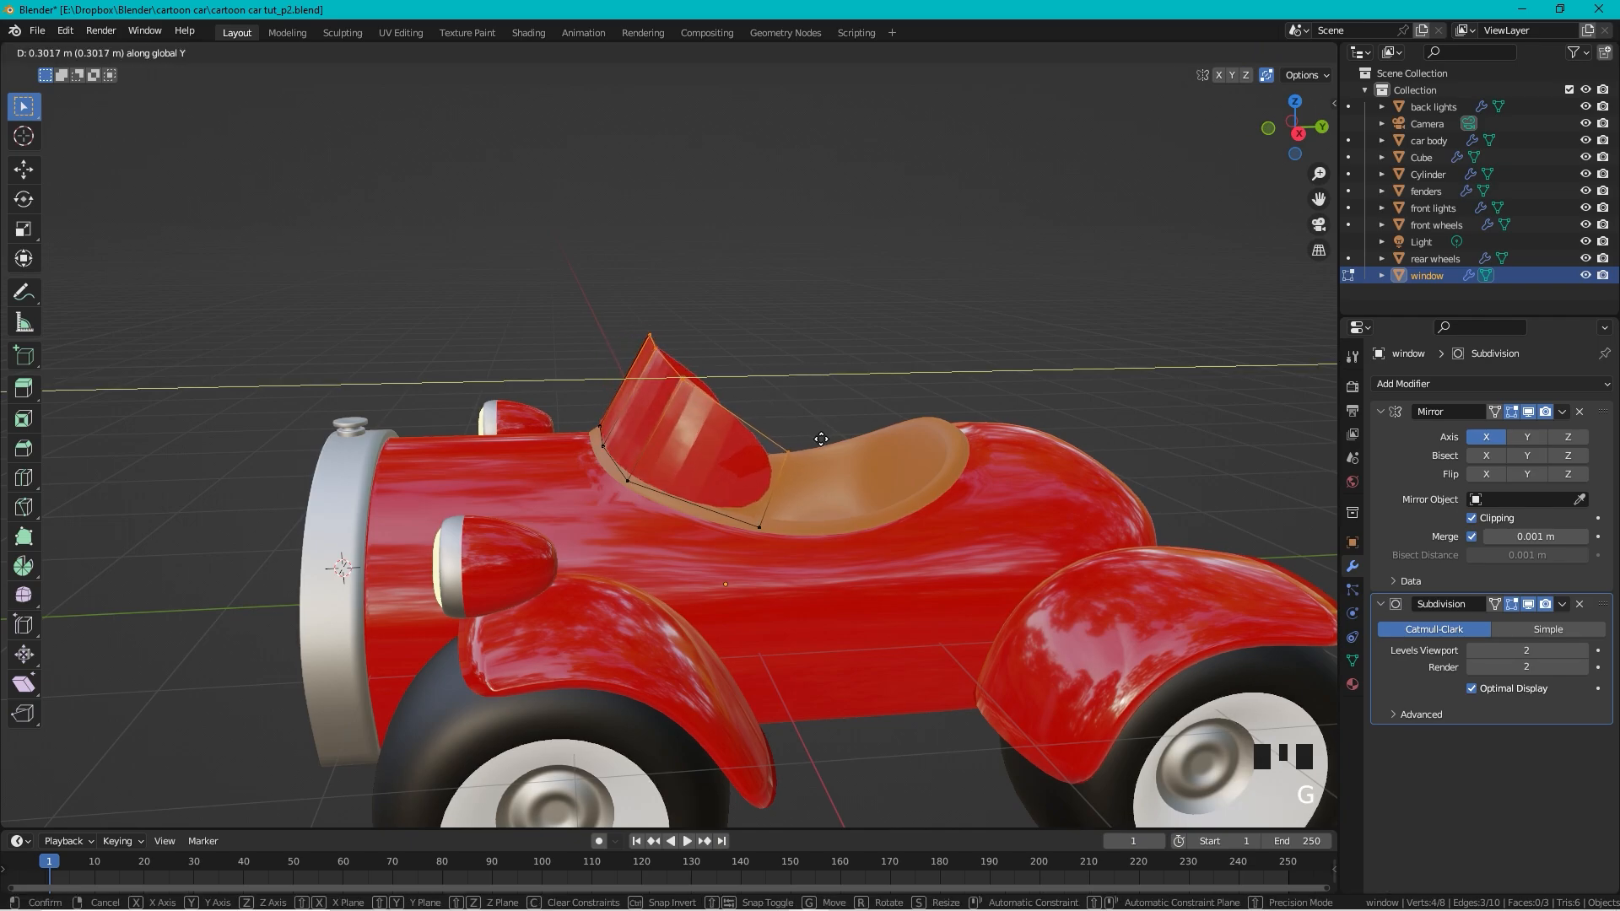
click(692, 440)
shift+middle_drag(692, 440, 768, 465)
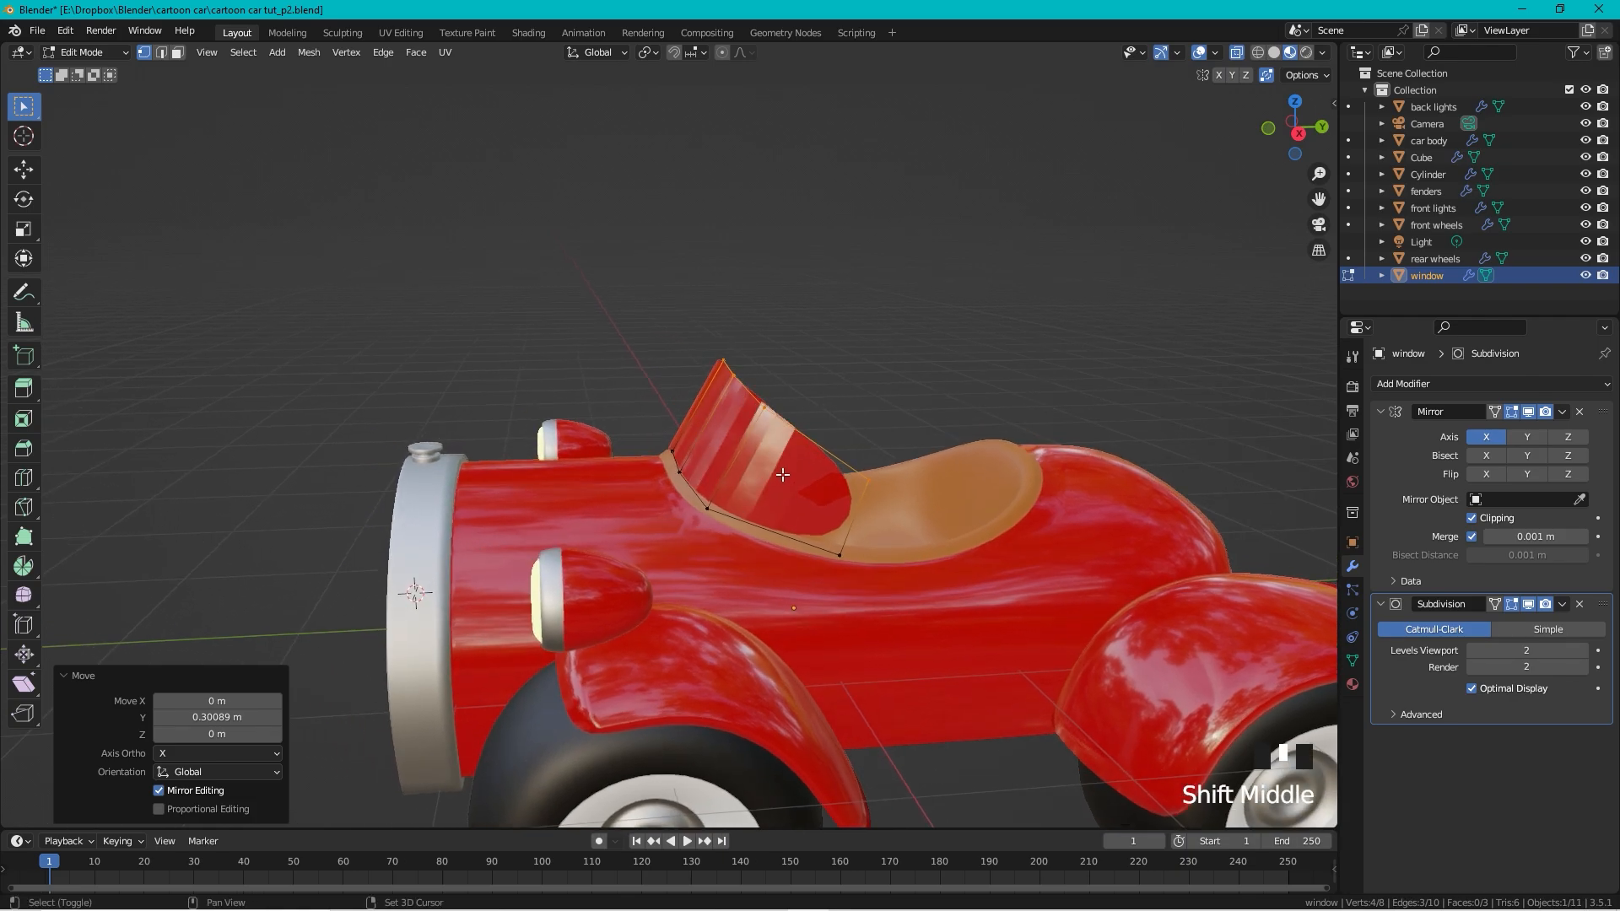
scroll(785, 477, up, 3)
Step: Apply smooth shading to the window object
key(Tab)
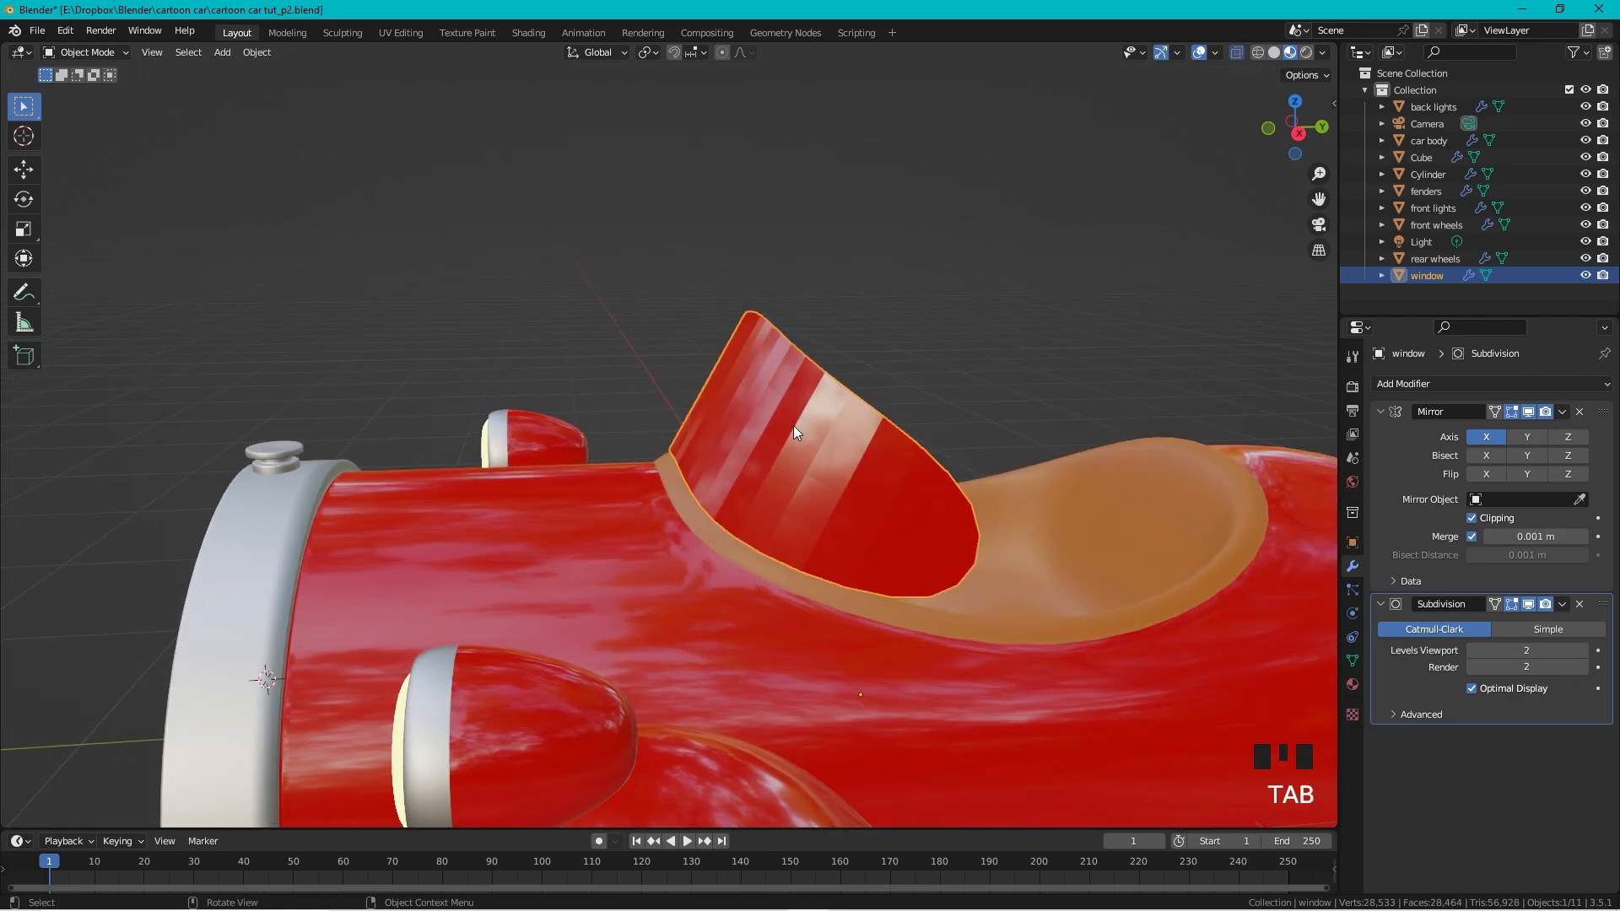
right_click(793, 426)
click(792, 427)
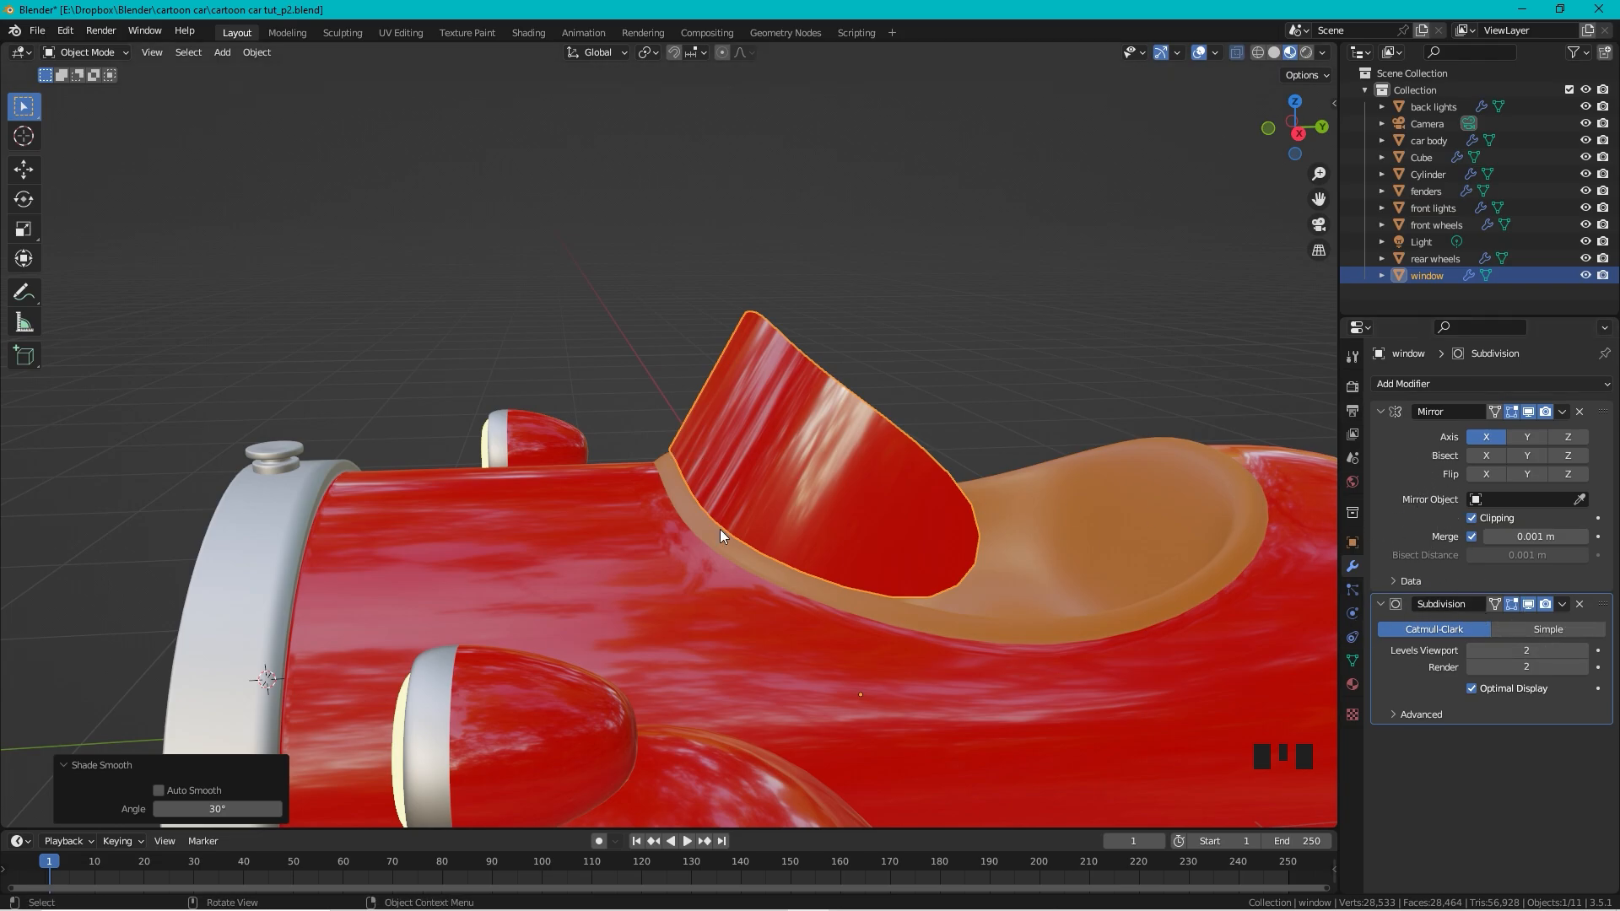
Step: Lower the windshield's bottom vertices vertically to tuck them against the body
scroll(616, 381, down, 3)
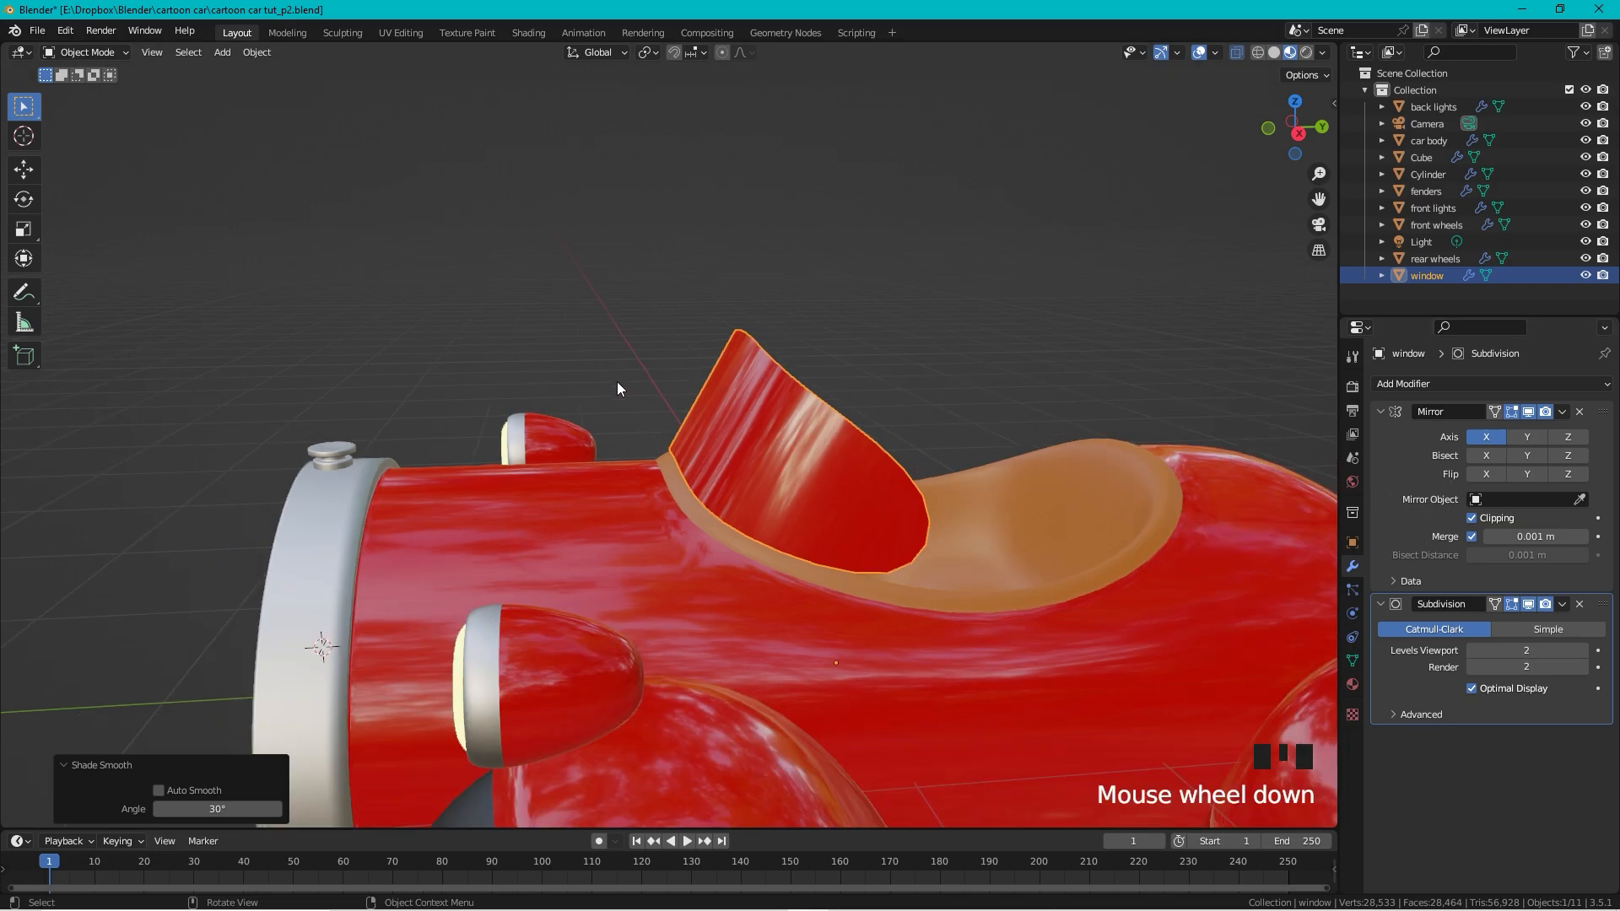
middle_drag(616, 381, 729, 409)
scroll(877, 444, up, 2)
middle_drag(878, 444, 834, 433)
key(Tab)
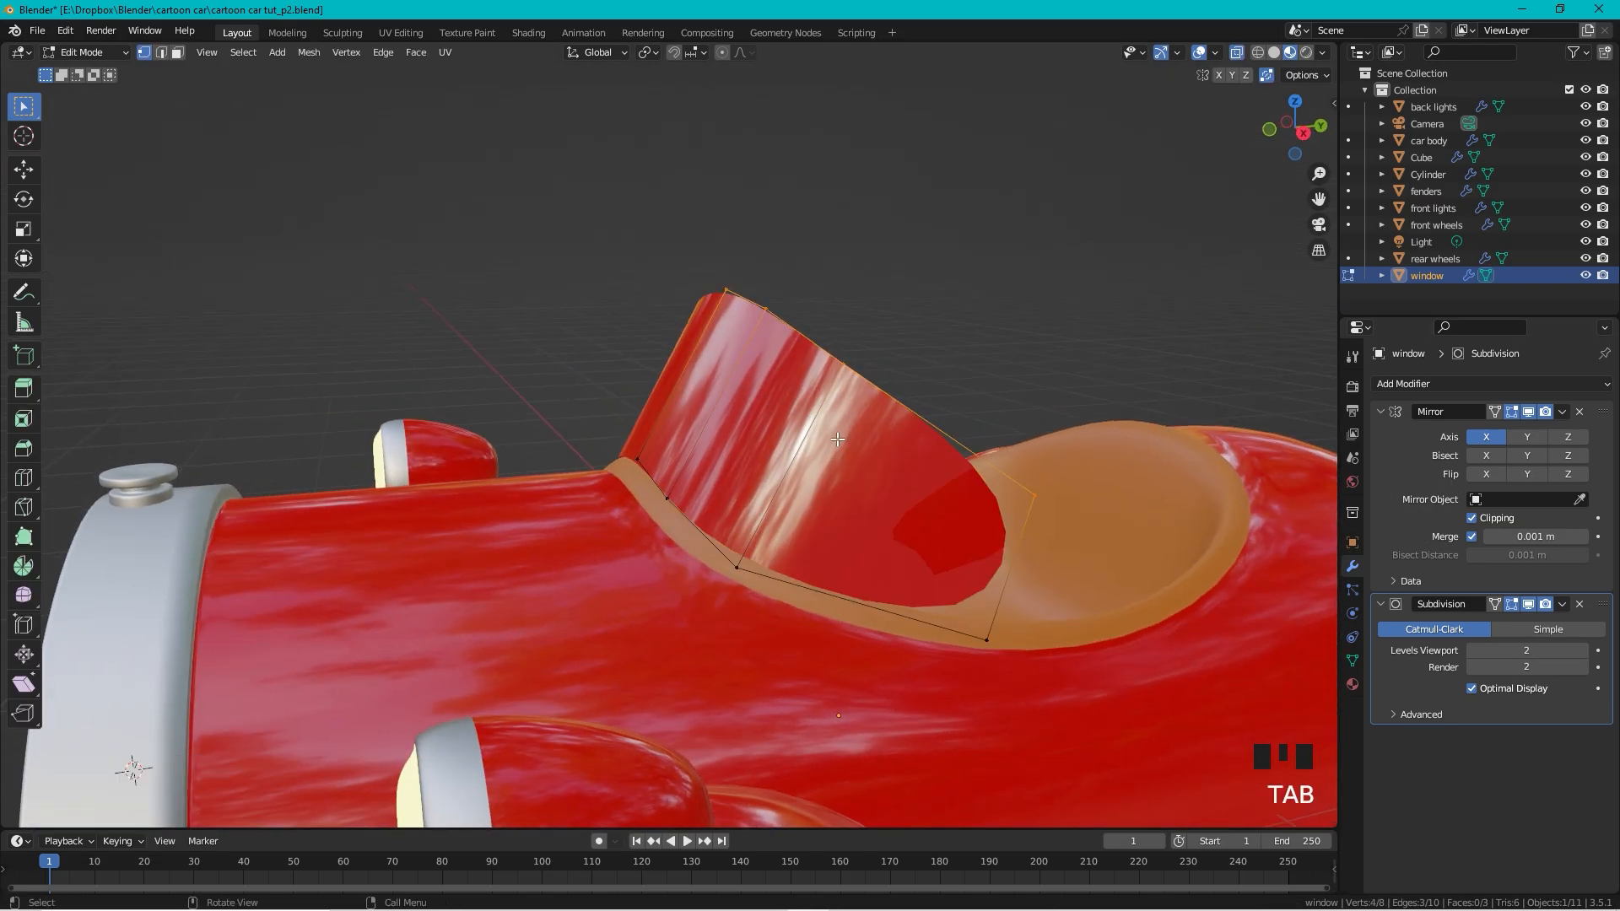
drag(593, 433, 758, 627)
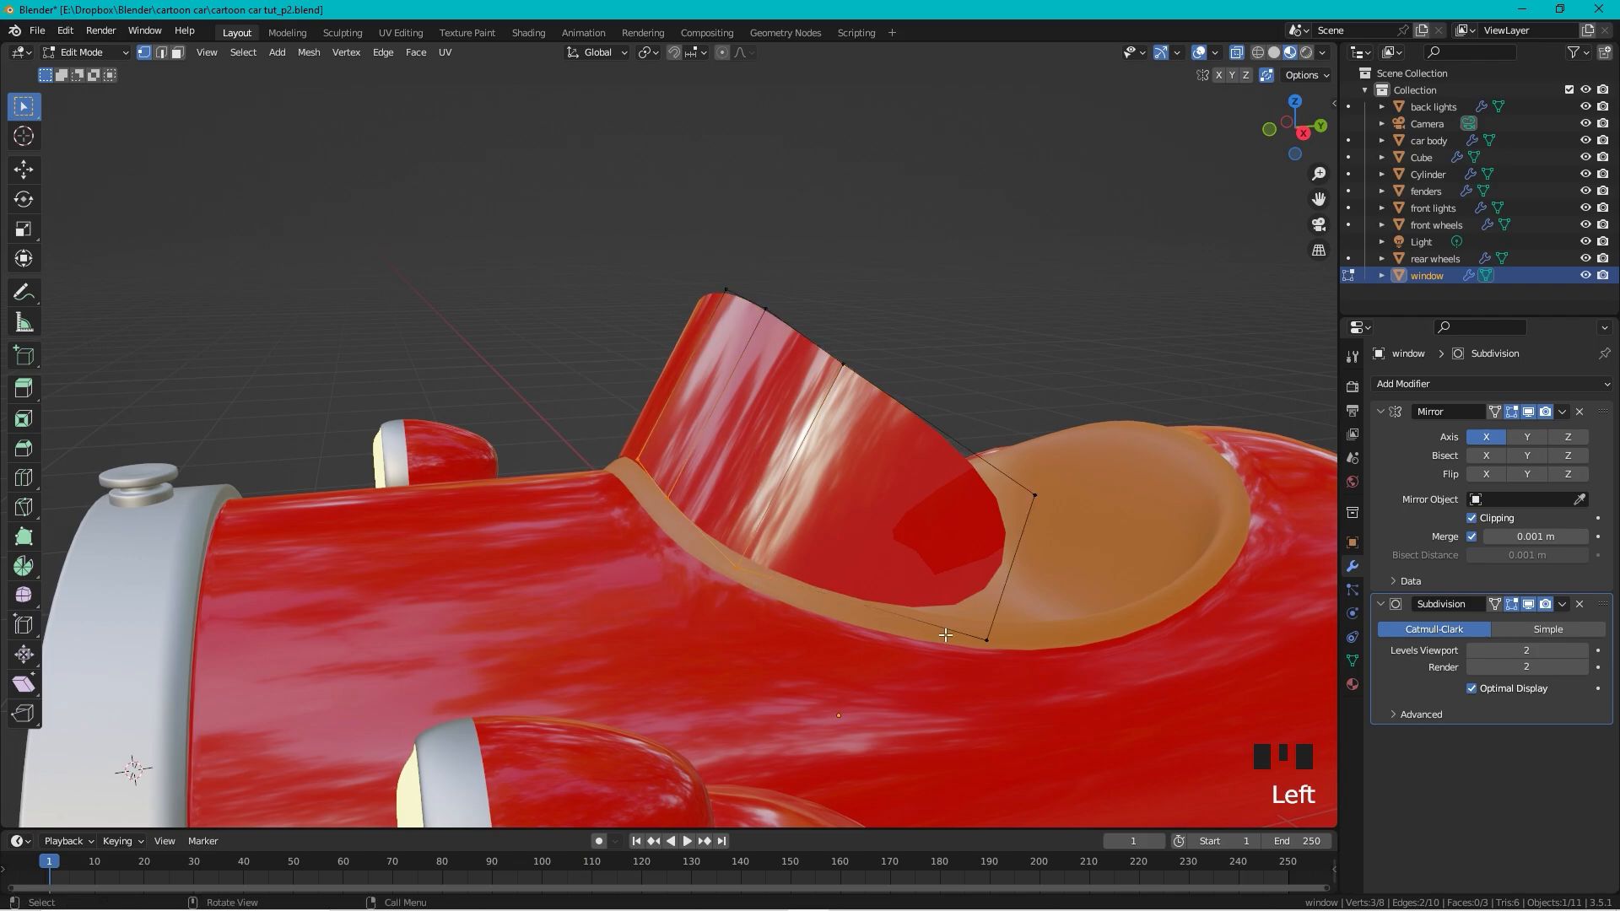
shift+drag(929, 658, 1026, 626)
key(g)
middle_click(1097, 550)
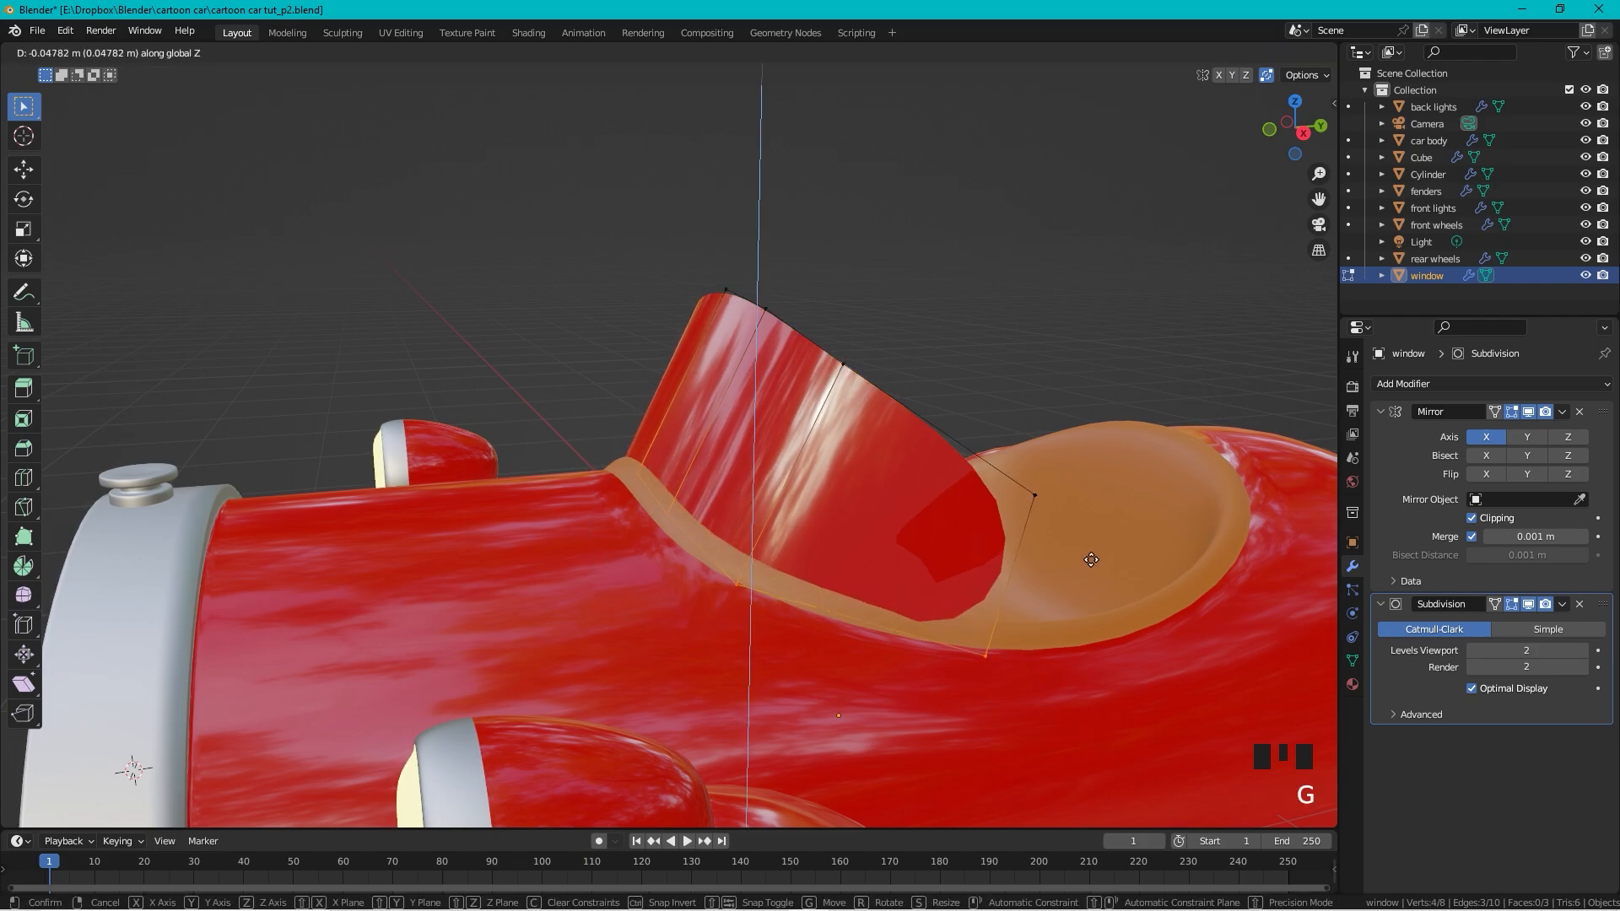
click(1091, 559)
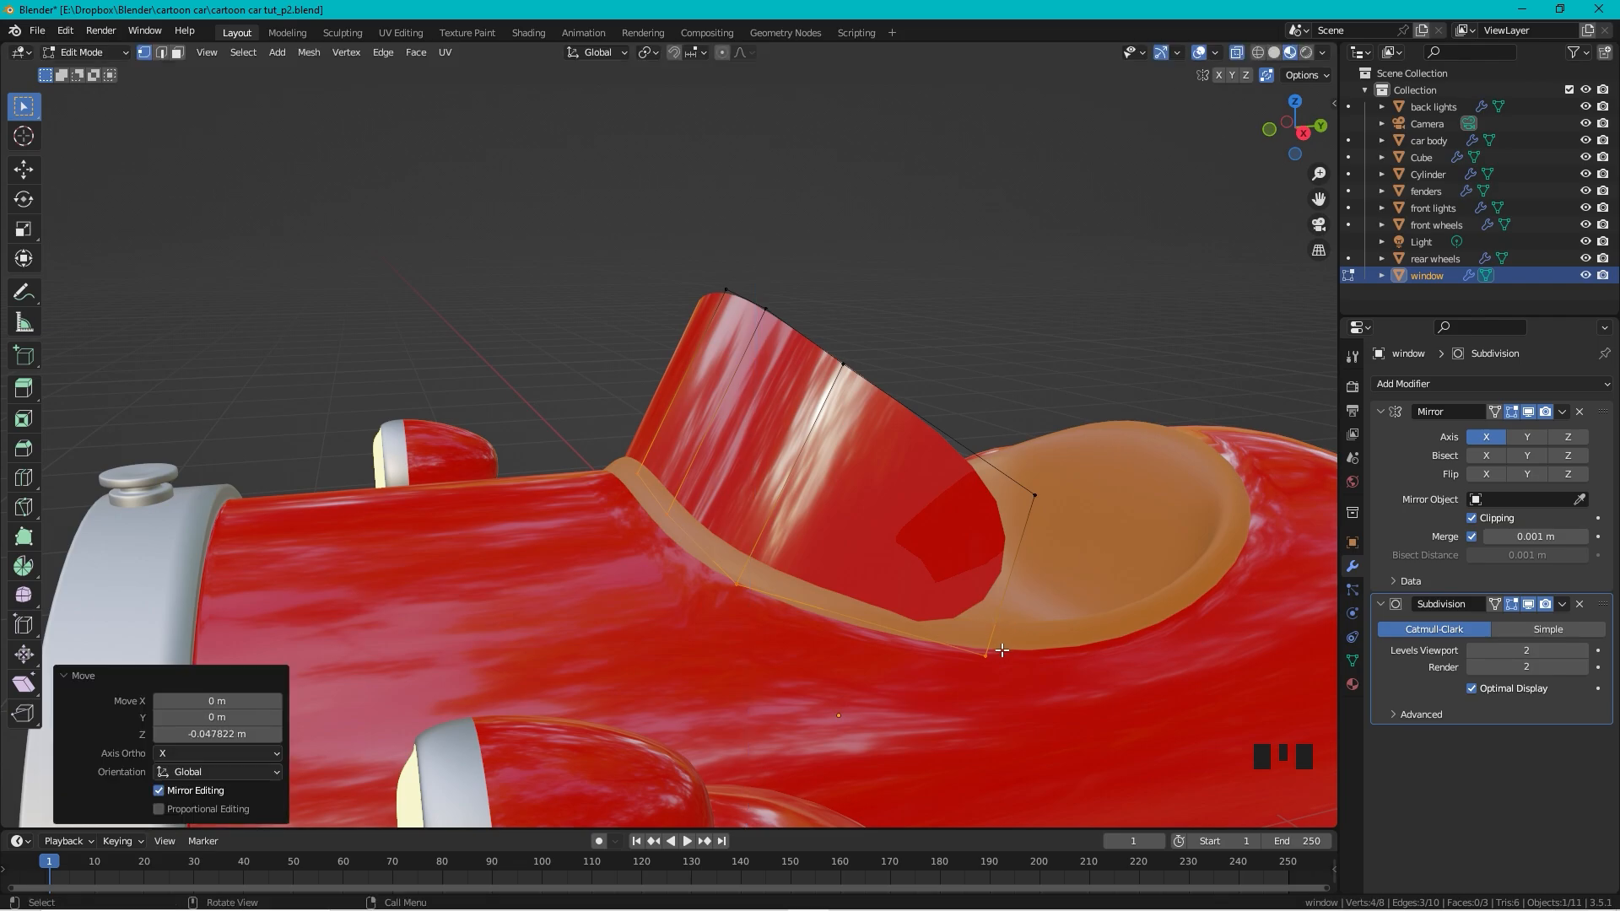
Step: Nudge the windshield's rear edge -0.019857 m along X against the cockpit rim
drag(1006, 646, 958, 671)
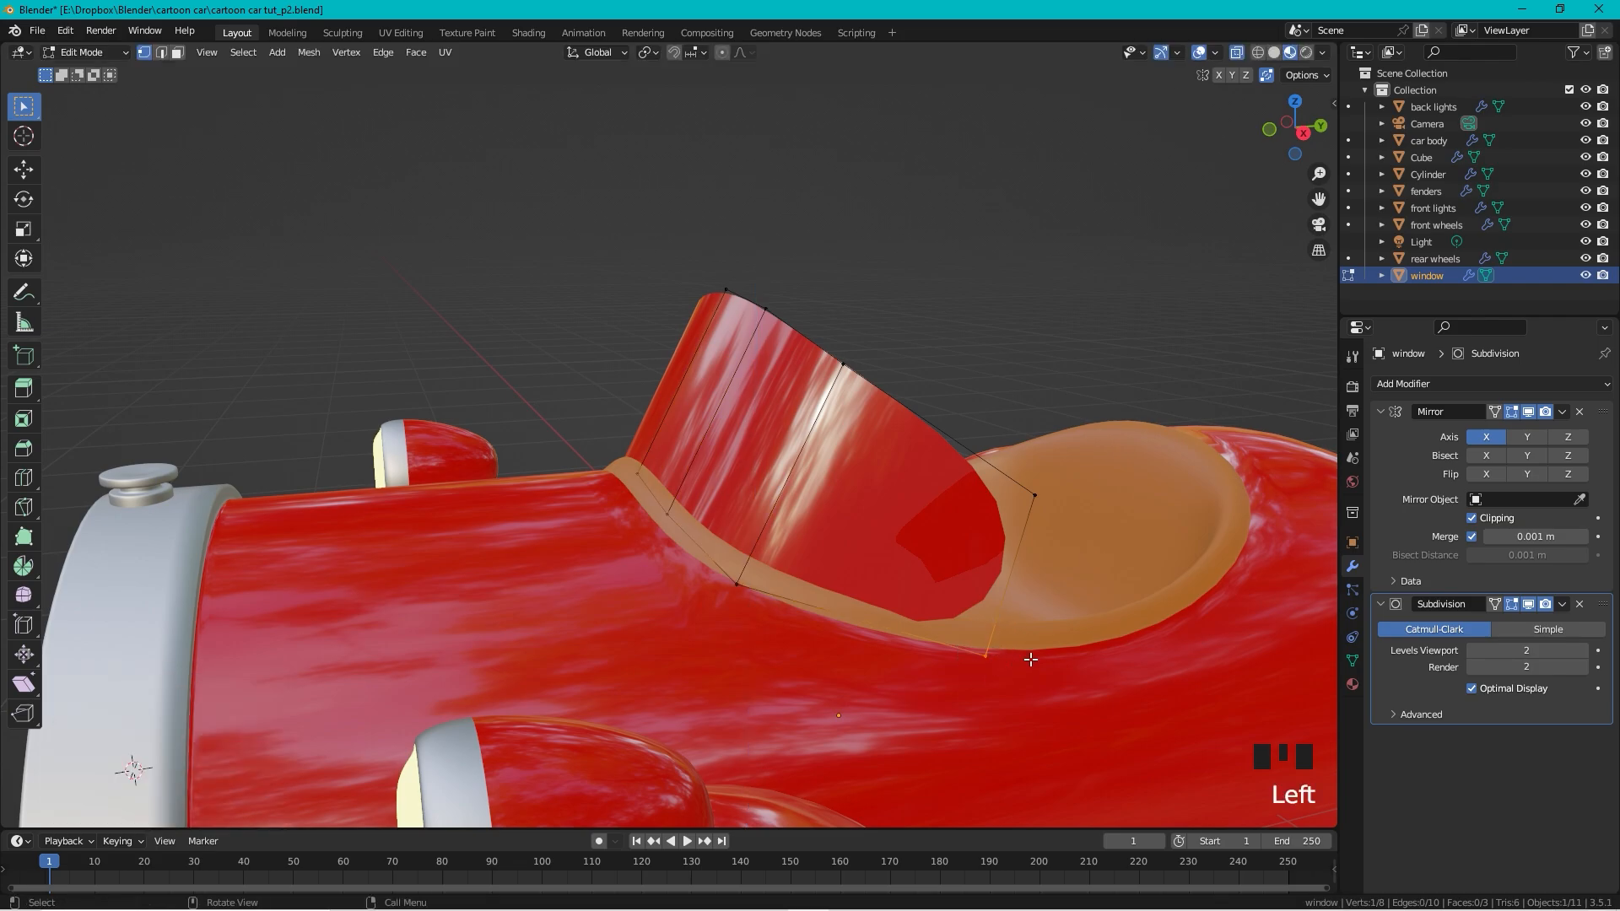
shift+click(1034, 495)
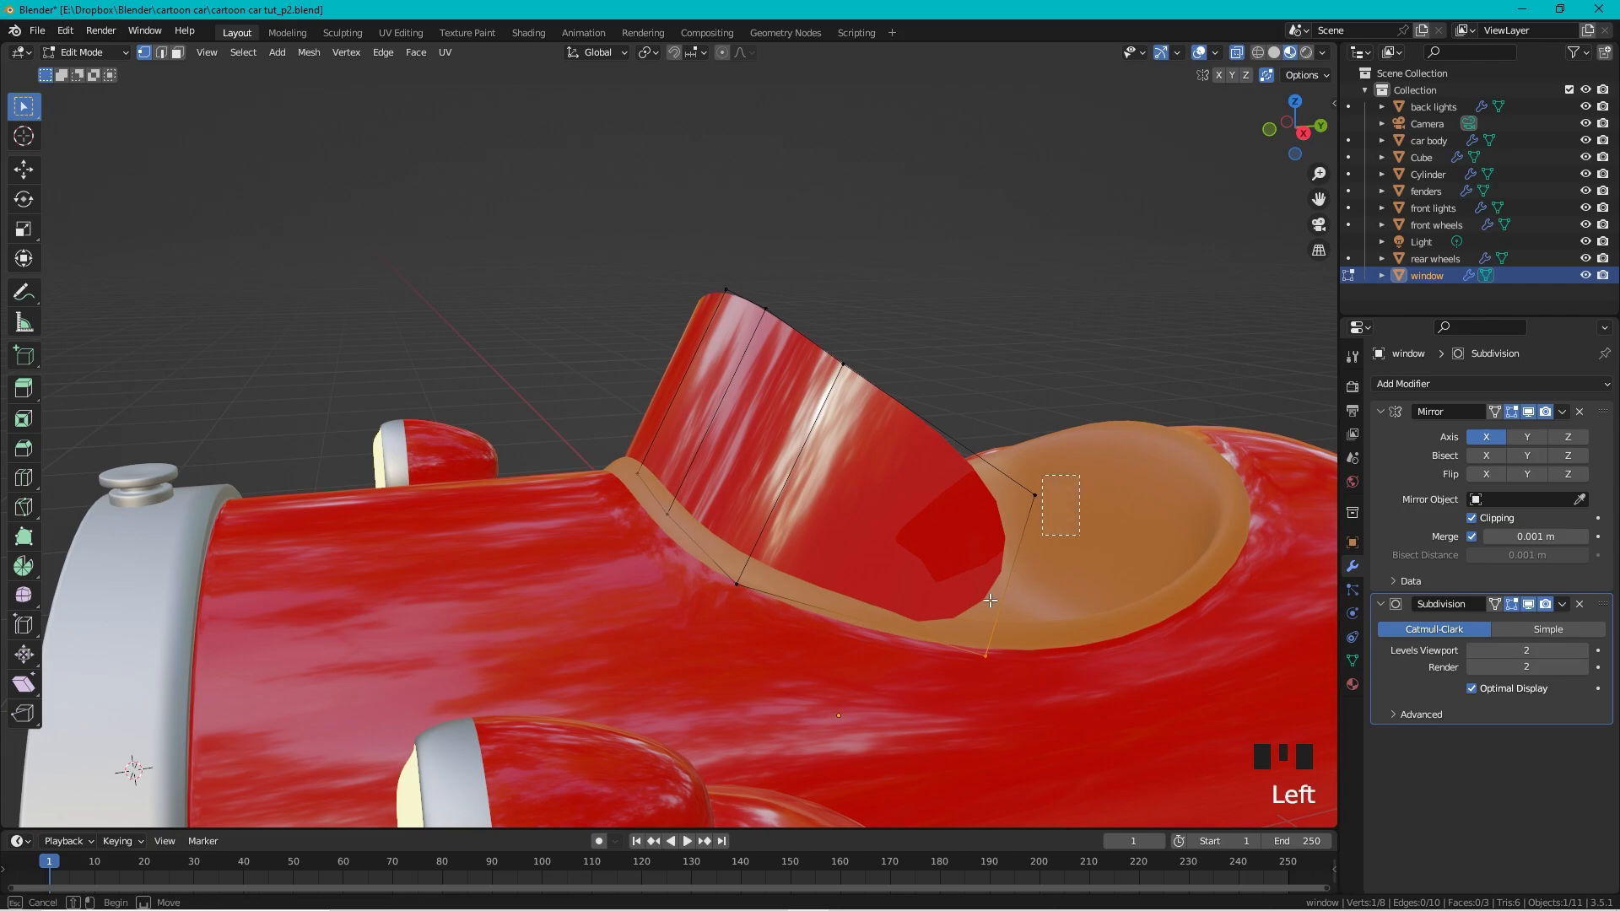
key(g)
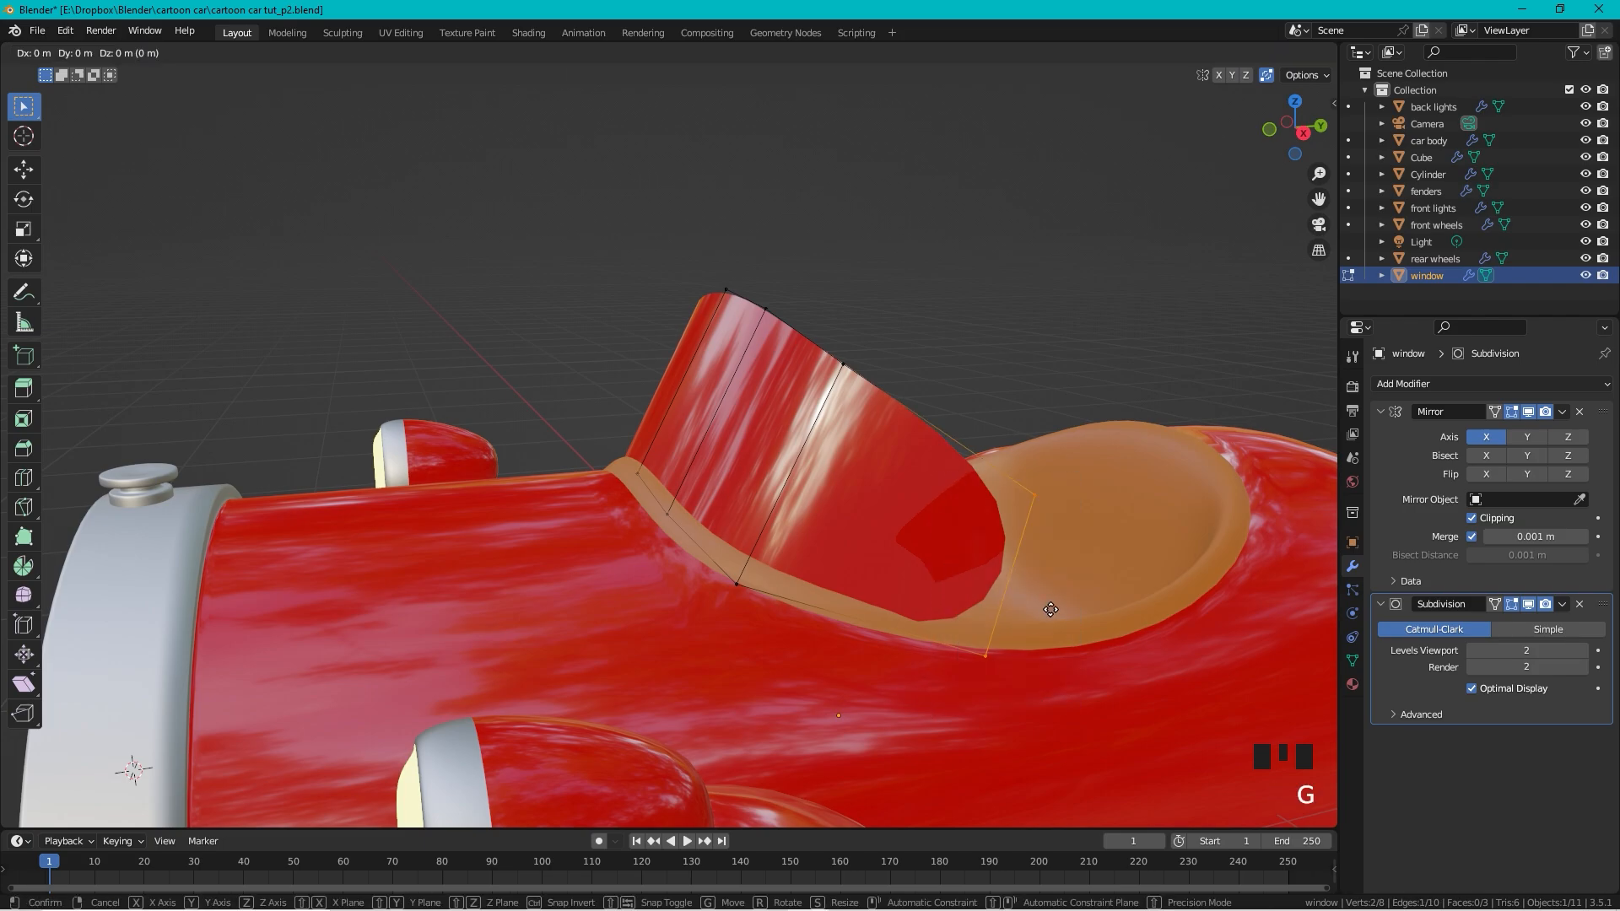
key(x)
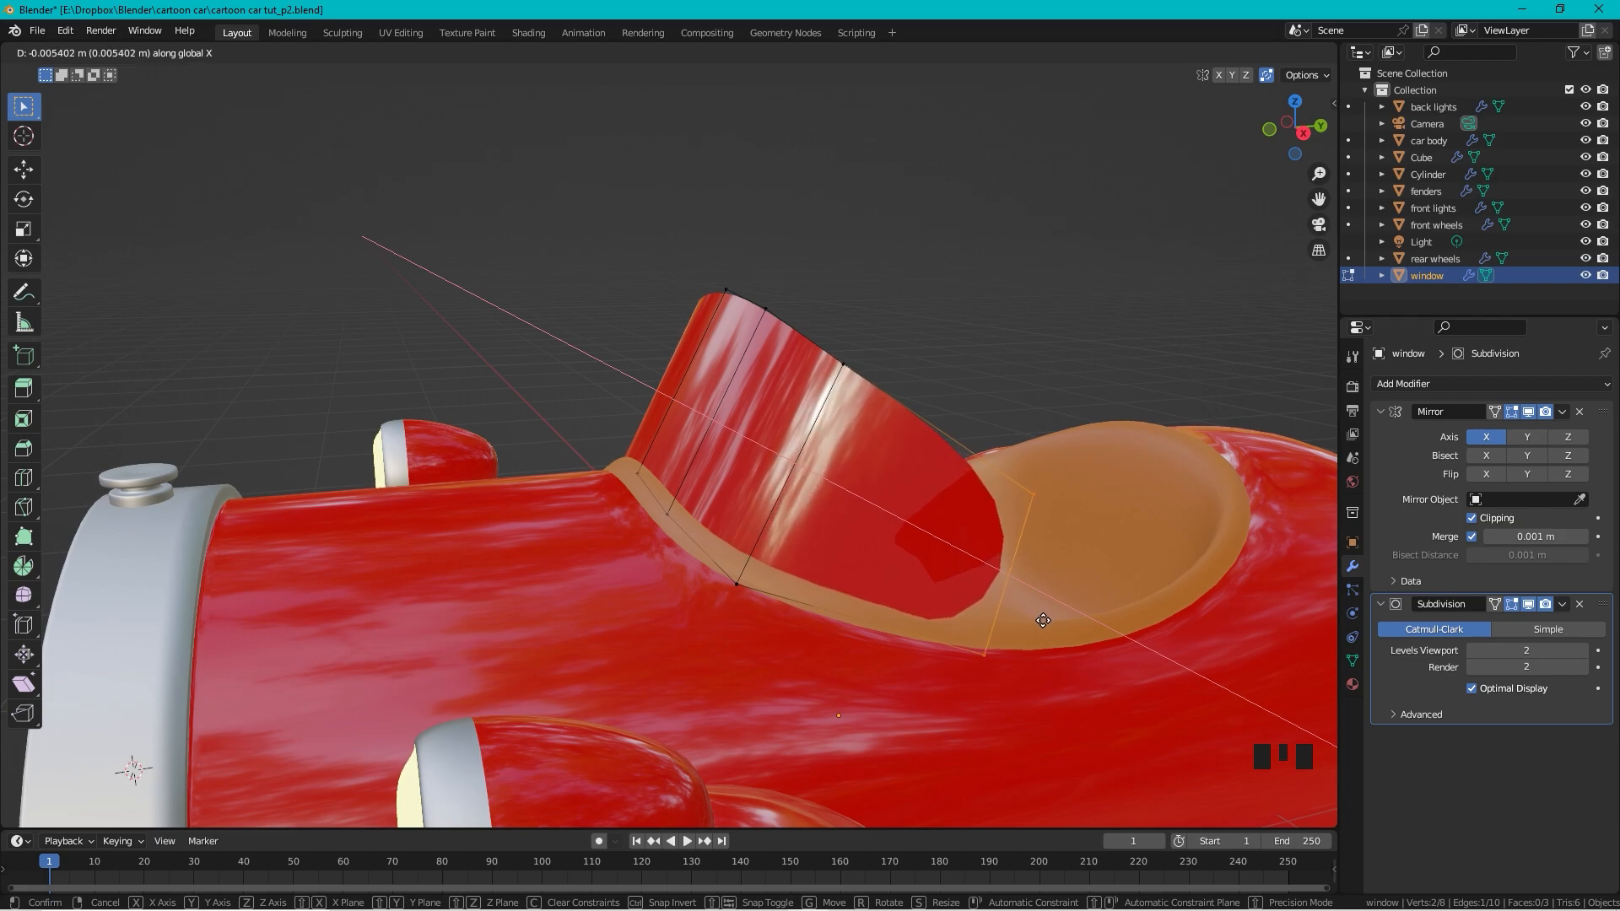
click(1005, 571)
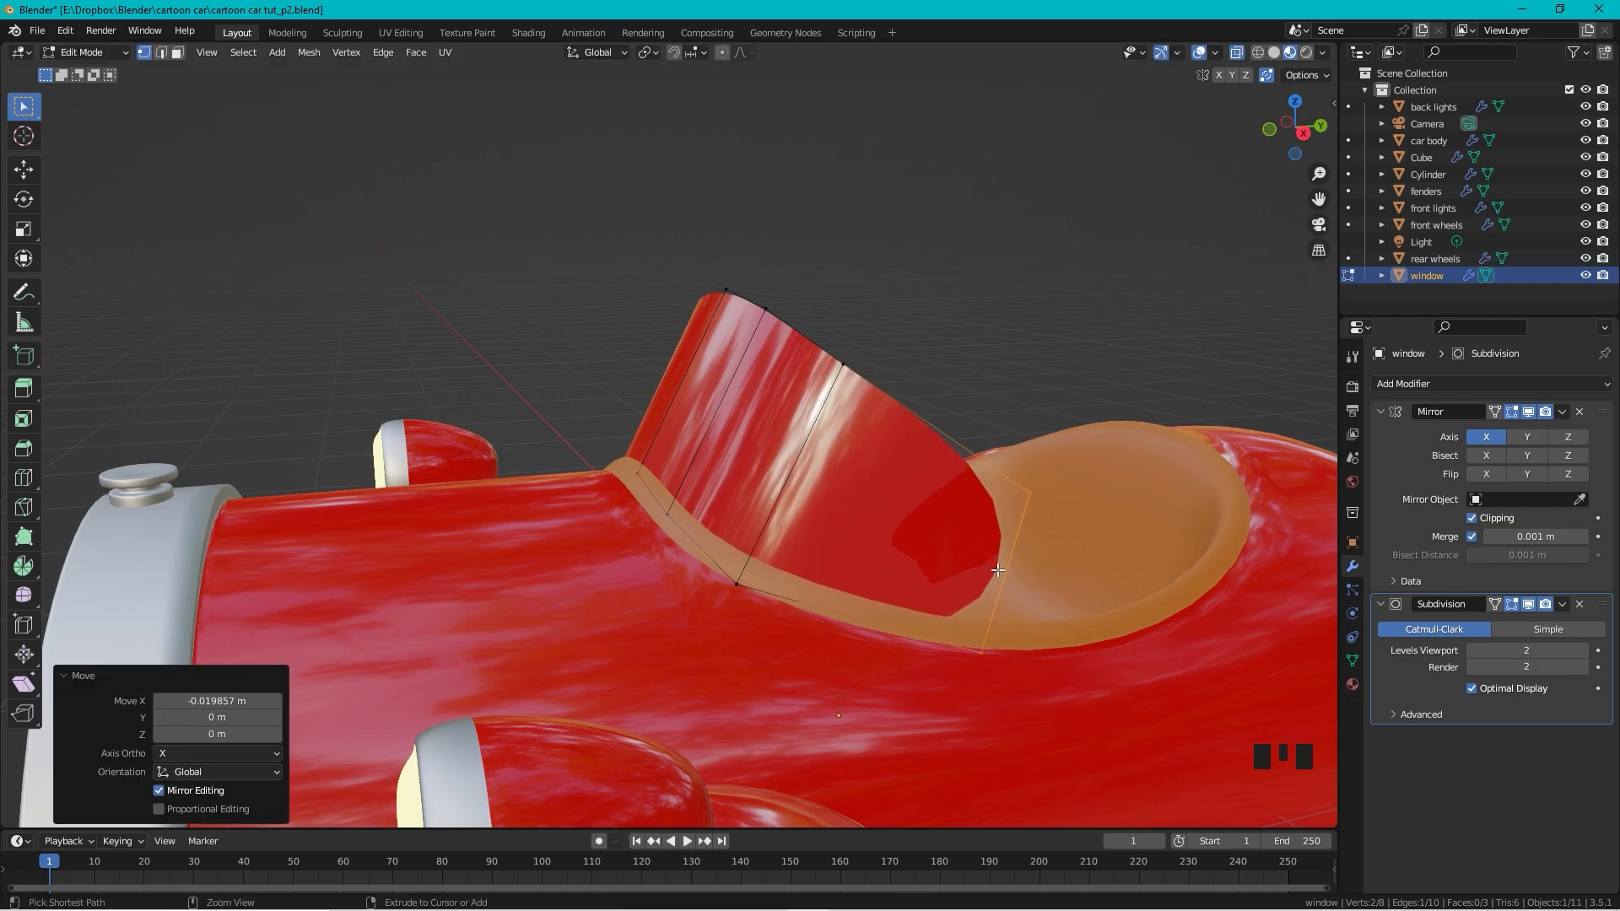
key(ctrl+r)
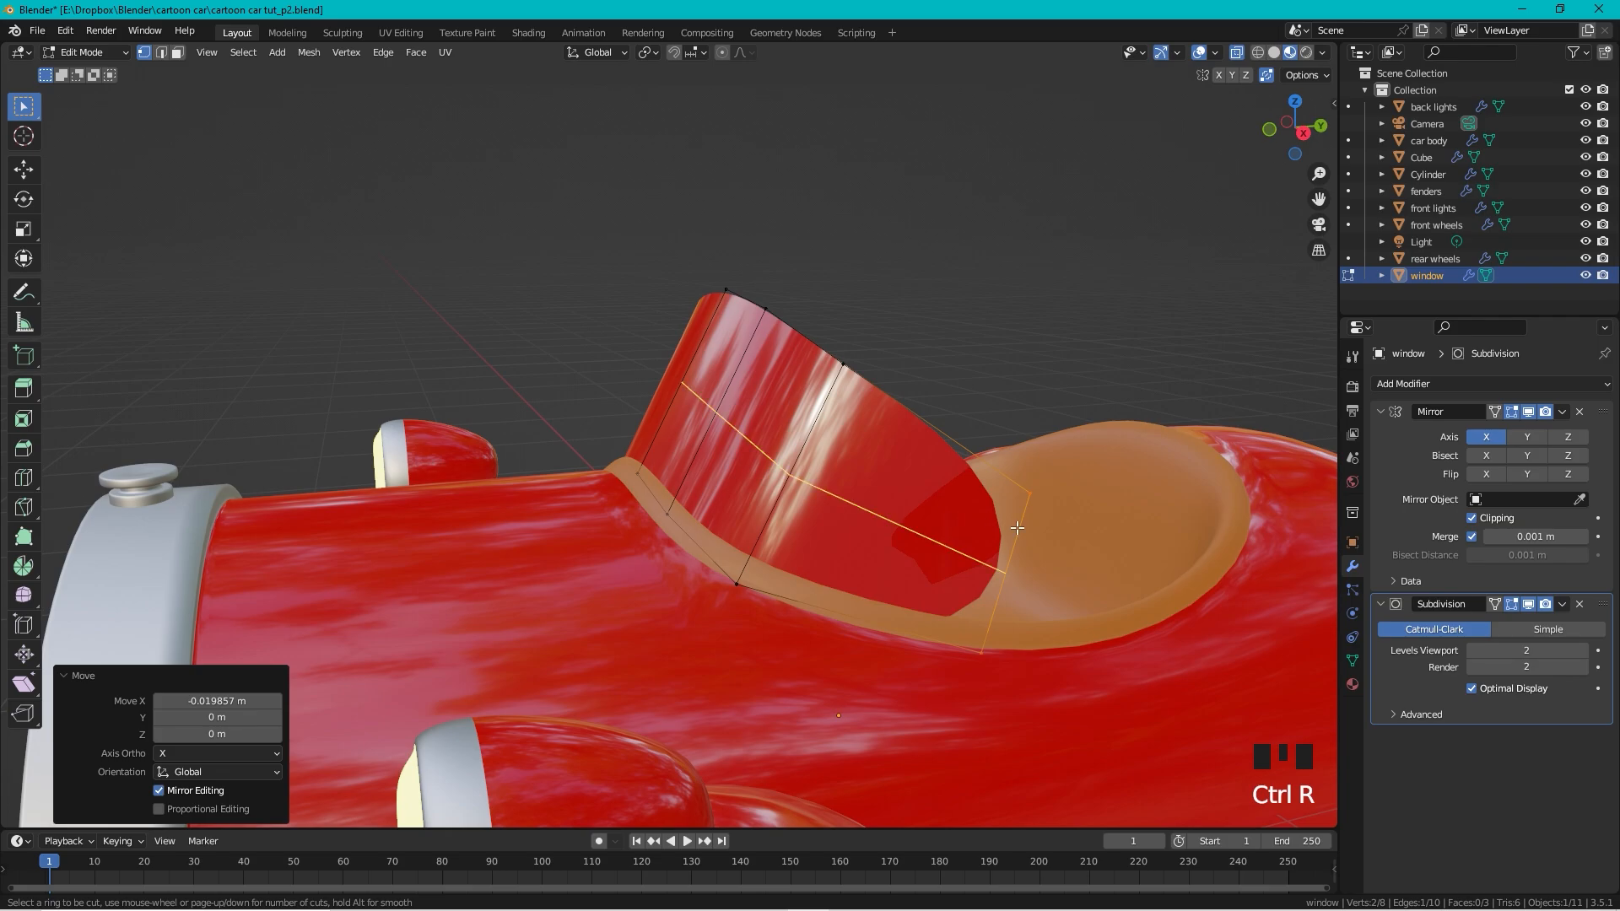
Step: Add an edge loop across the windshield, placed nearer its front edge
click(1017, 547)
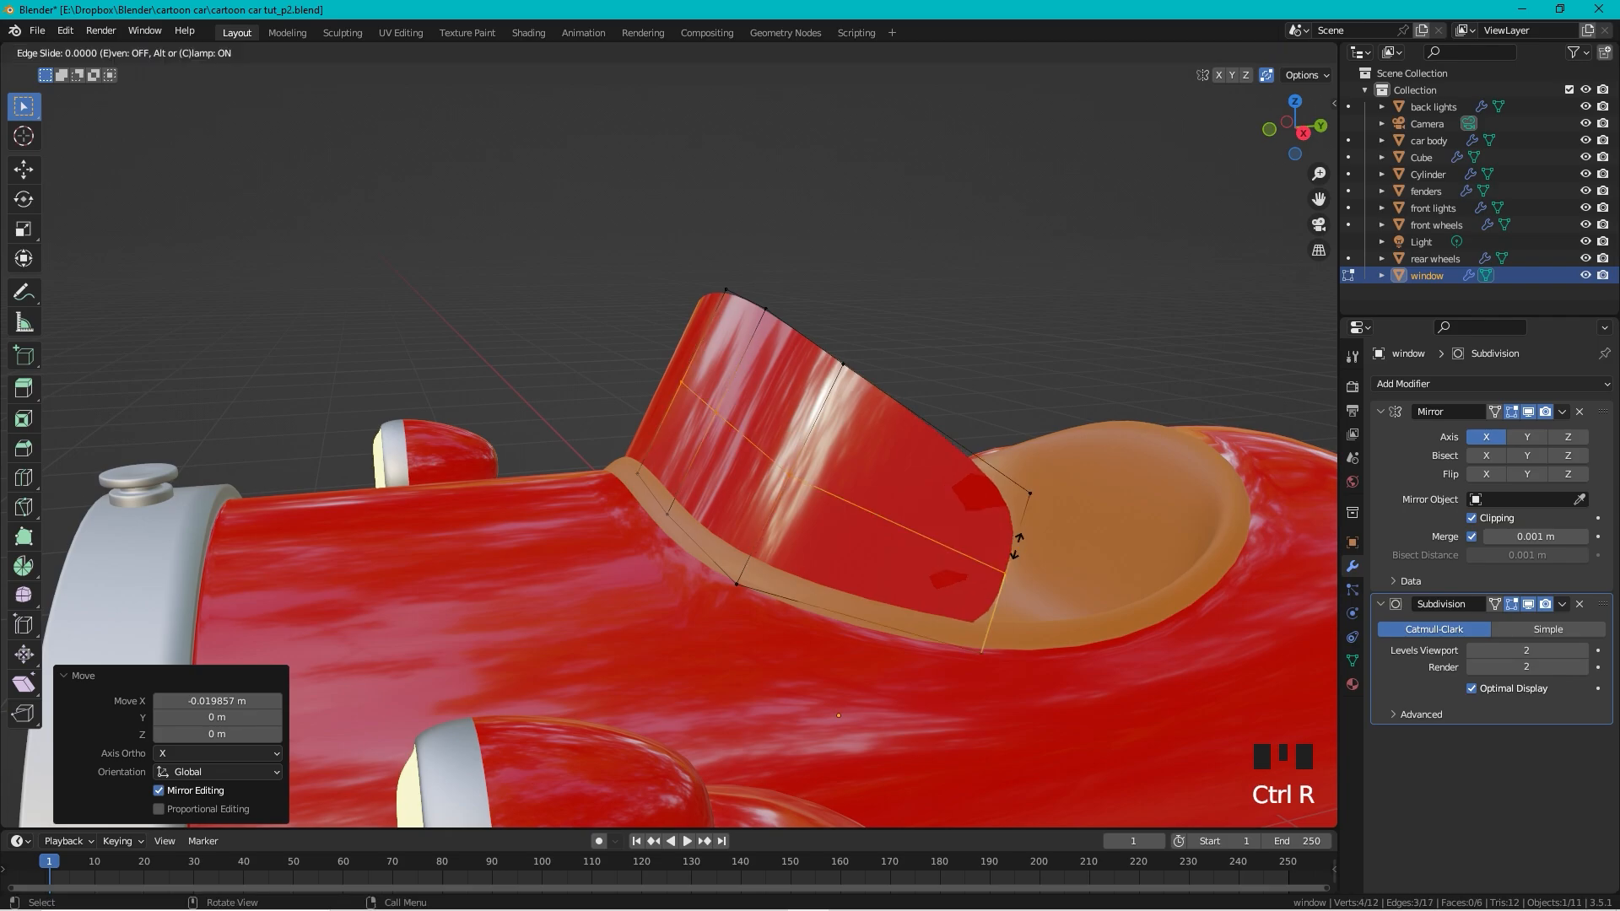
click(967, 589)
middle_drag(967, 588, 963, 542)
Step: Slide two windshield corner vertices along their edges
key(Tab)
scroll(722, 432, down, 3)
key(Tab)
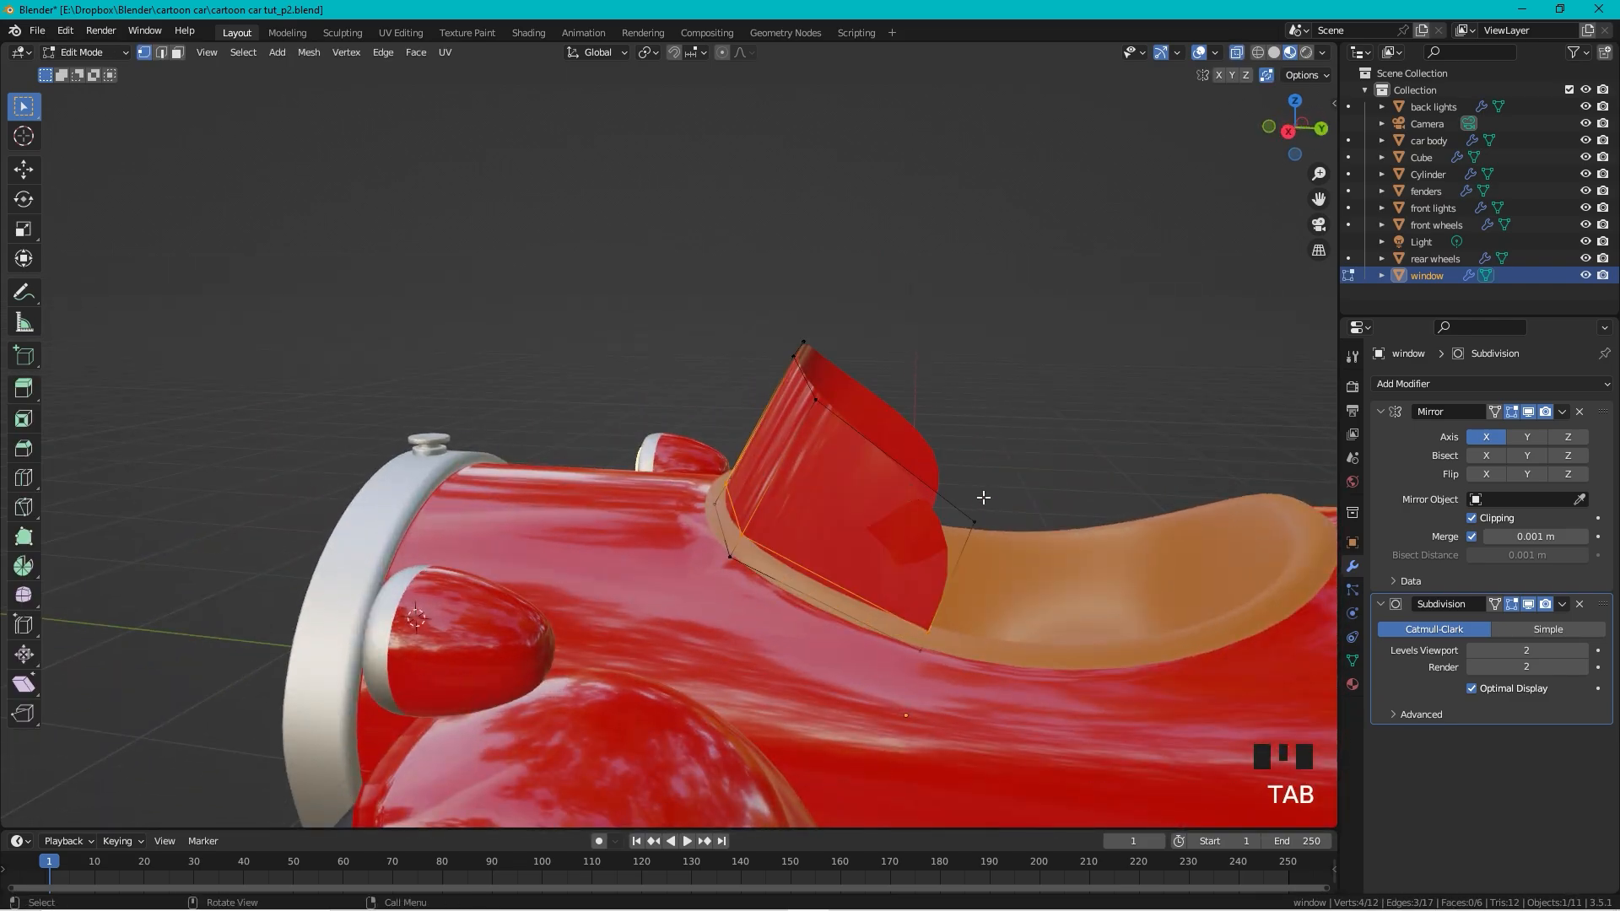
click(963, 543)
key(g)
key(g)
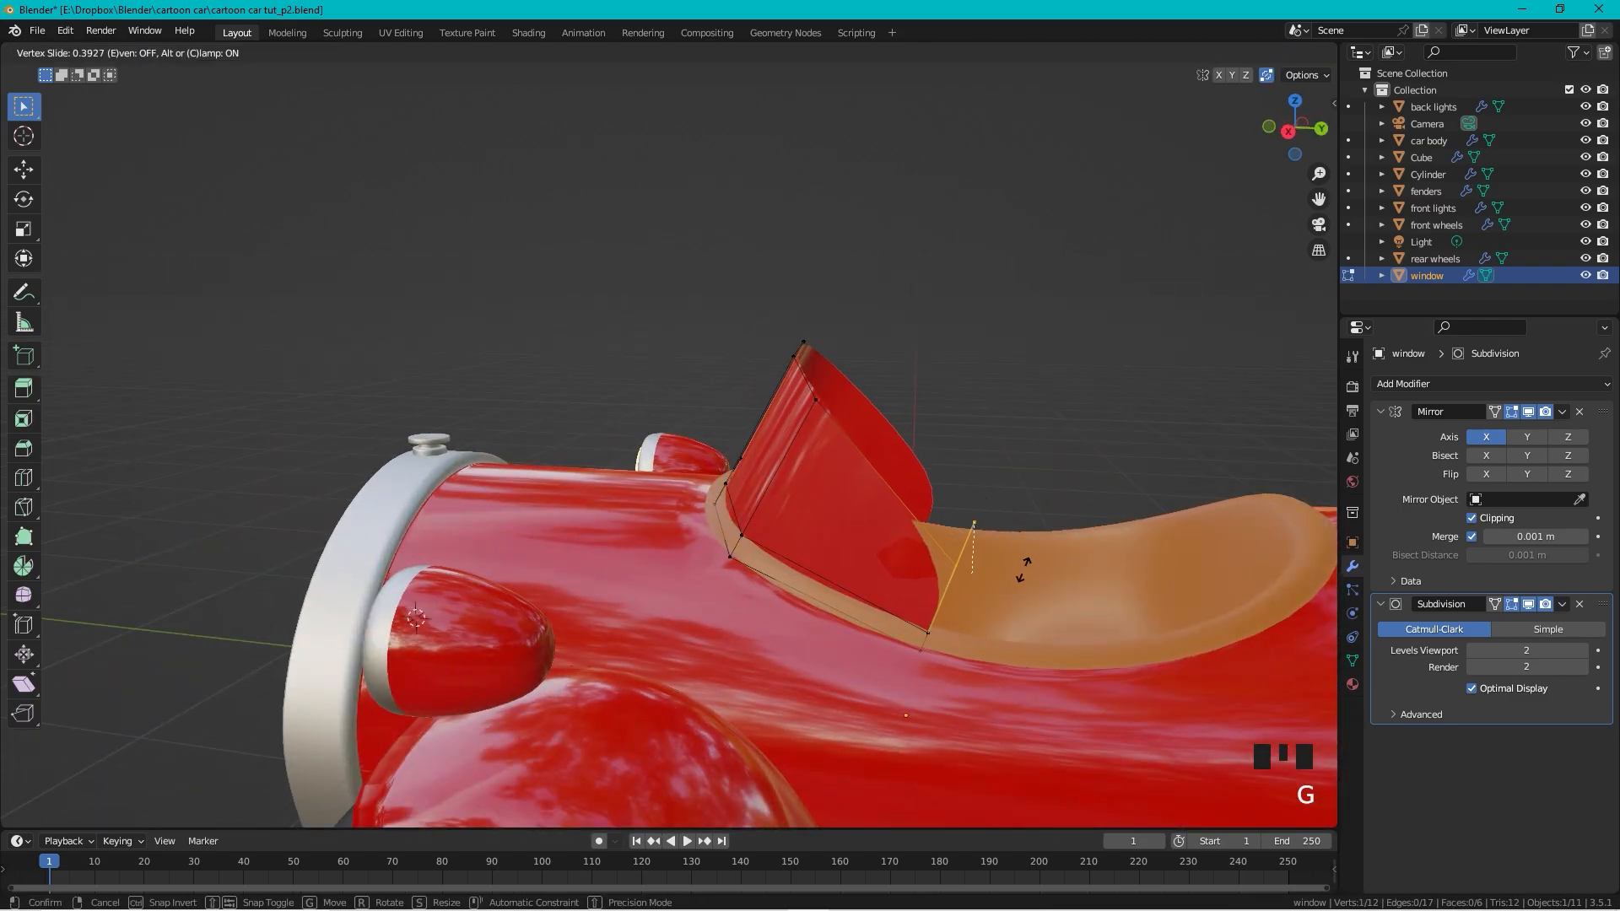
click(1013, 591)
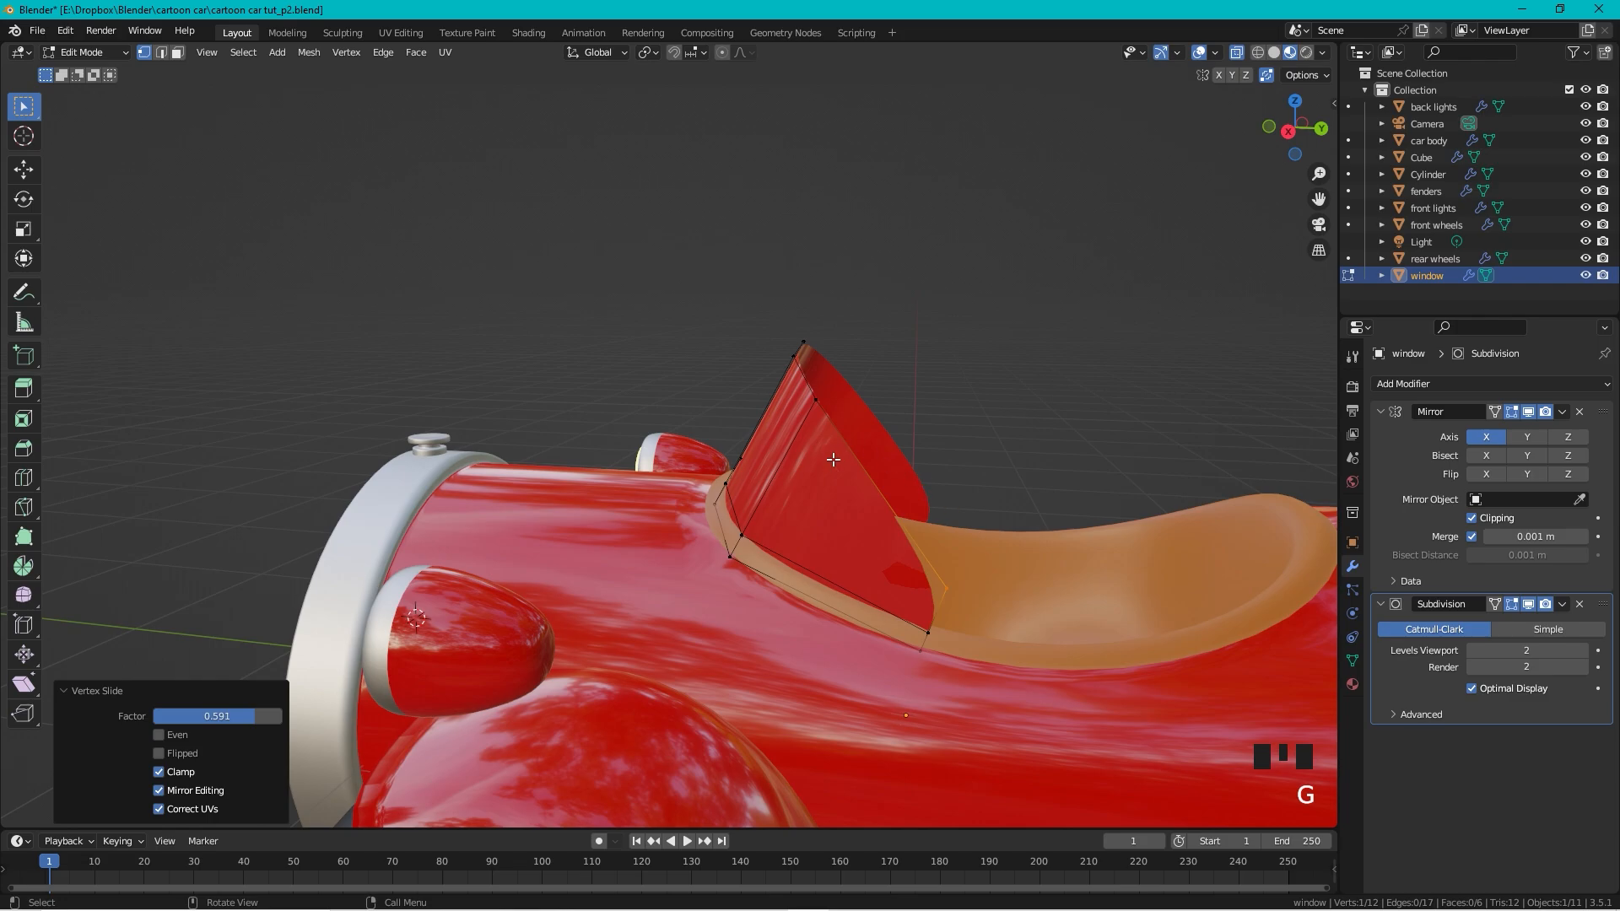
key(g)
key(g)
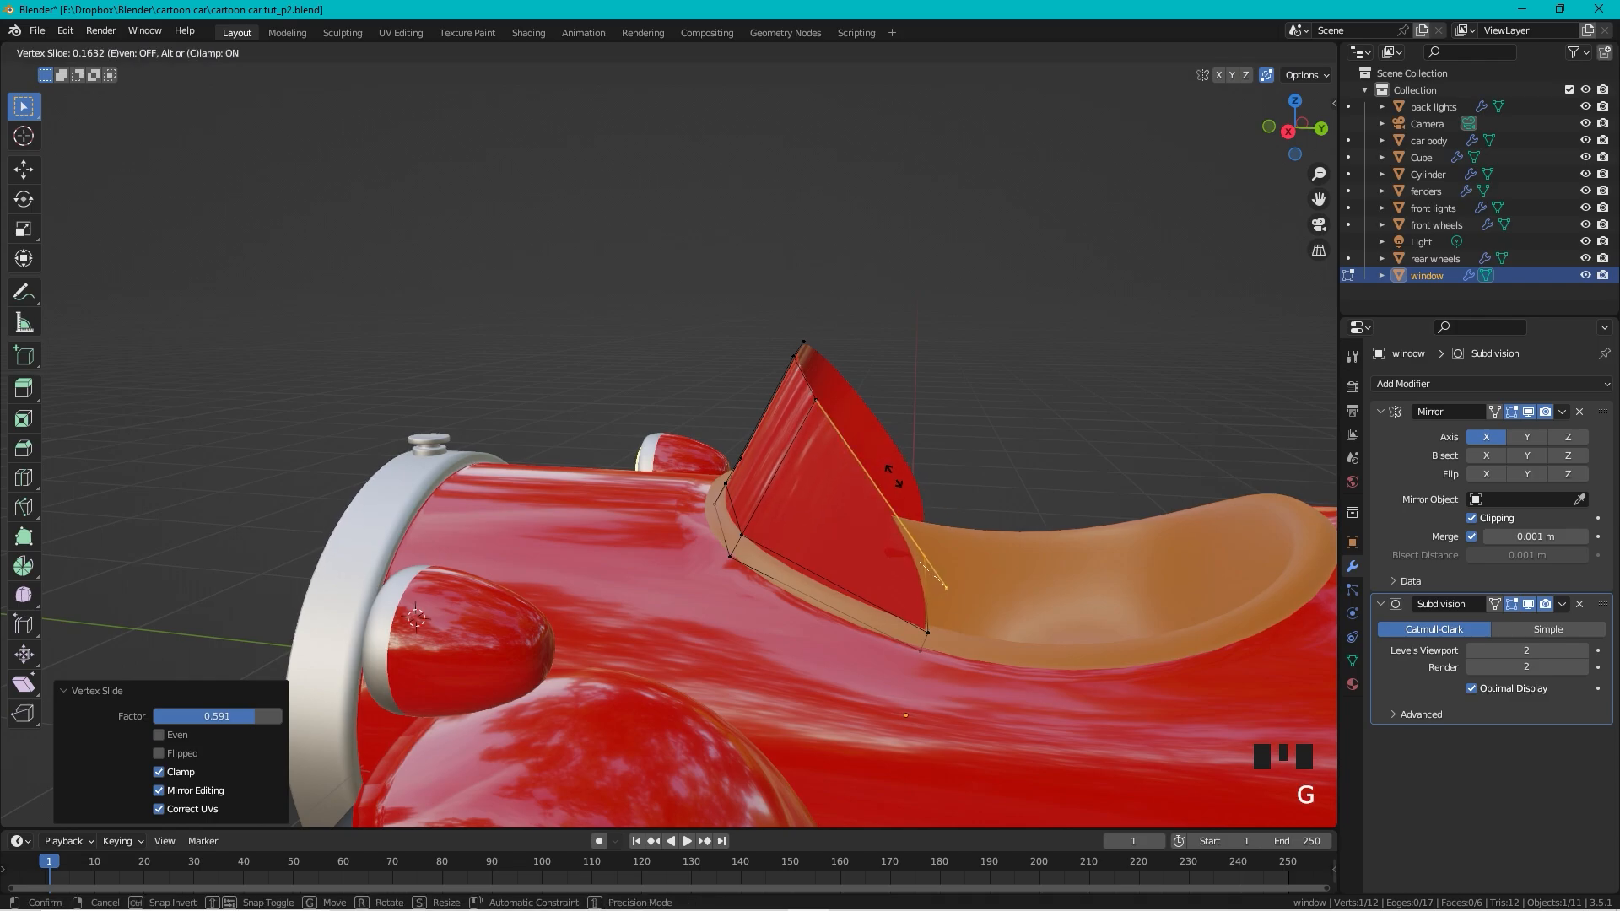
click(882, 479)
Step: Slide the top vertices to give the windshield a rounded, swept-back top
middle_drag(878, 478, 810, 388)
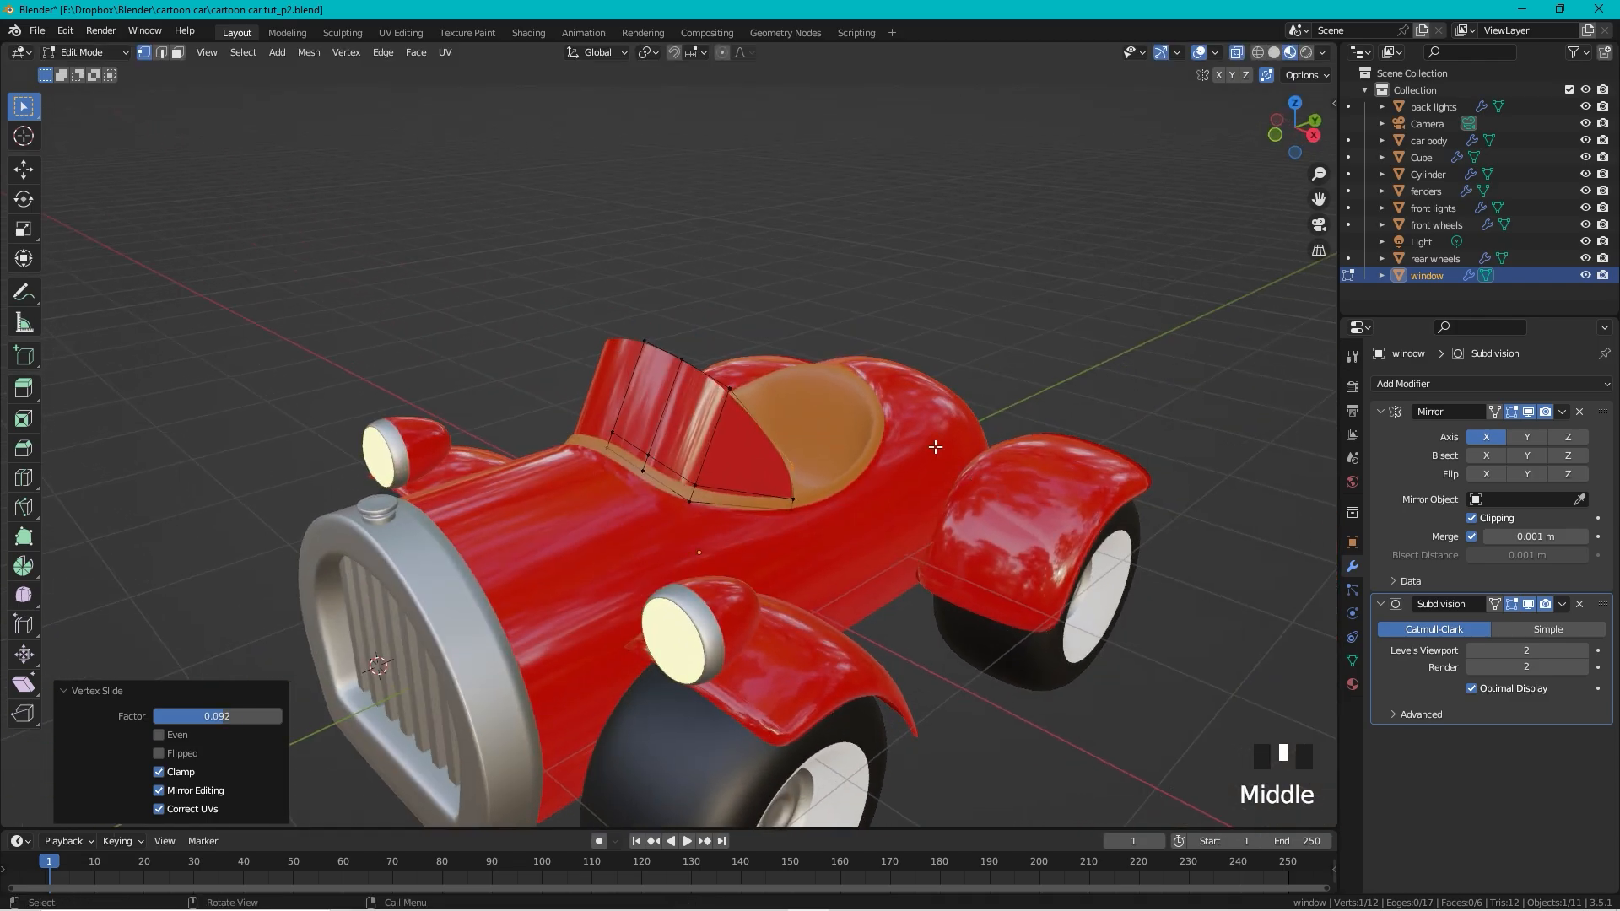
scroll(810, 387, up, 4)
click(822, 393)
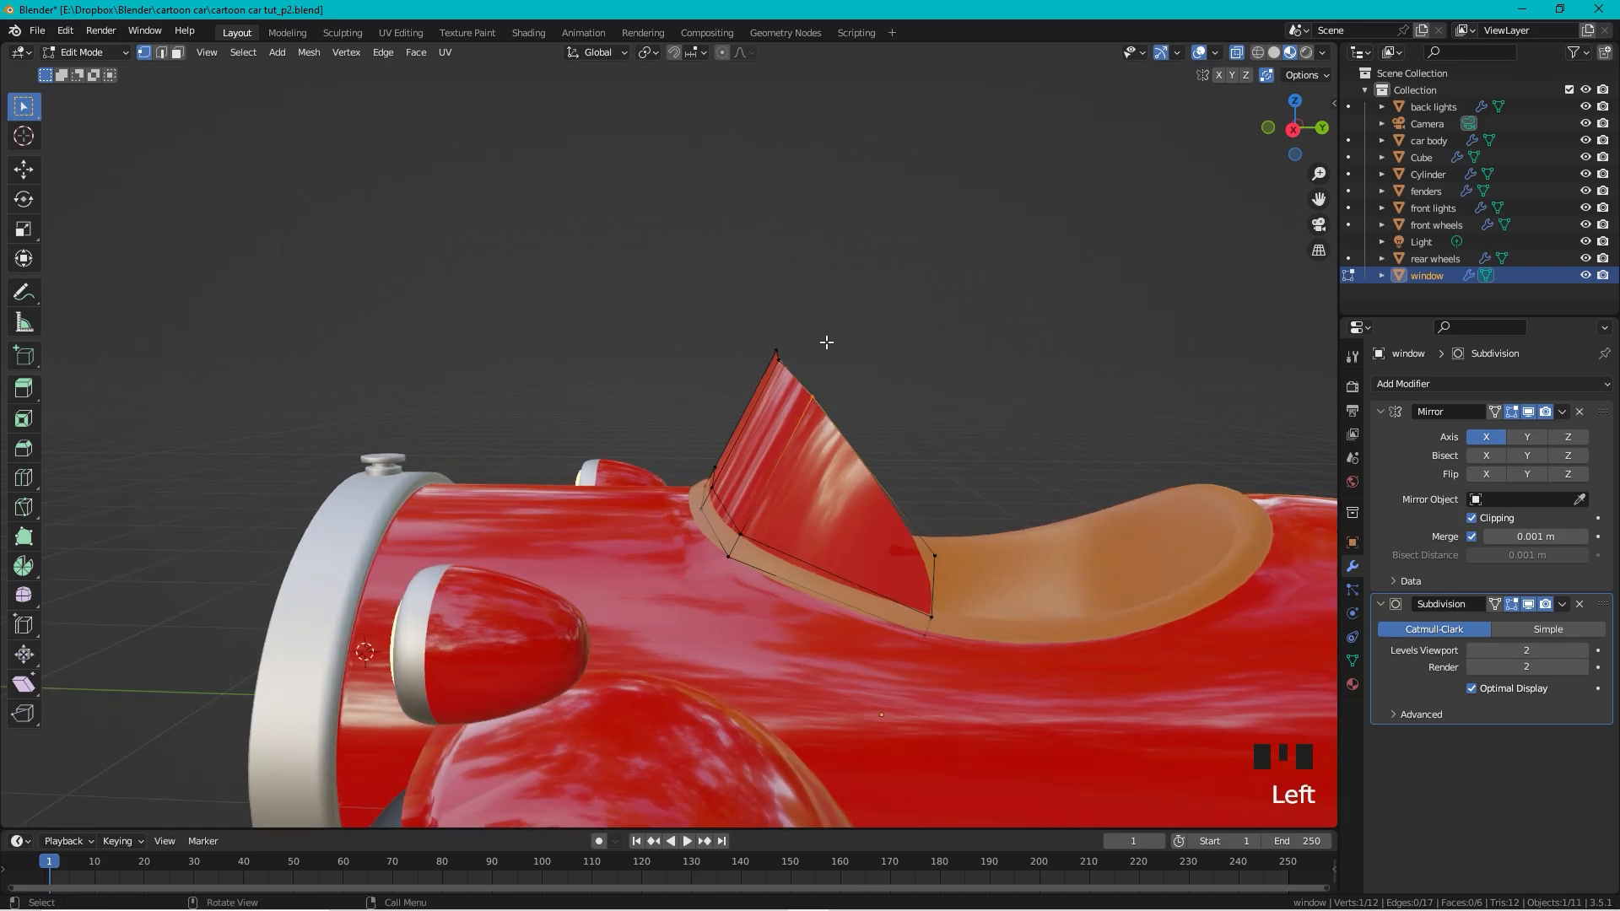
key(g)
key(g)
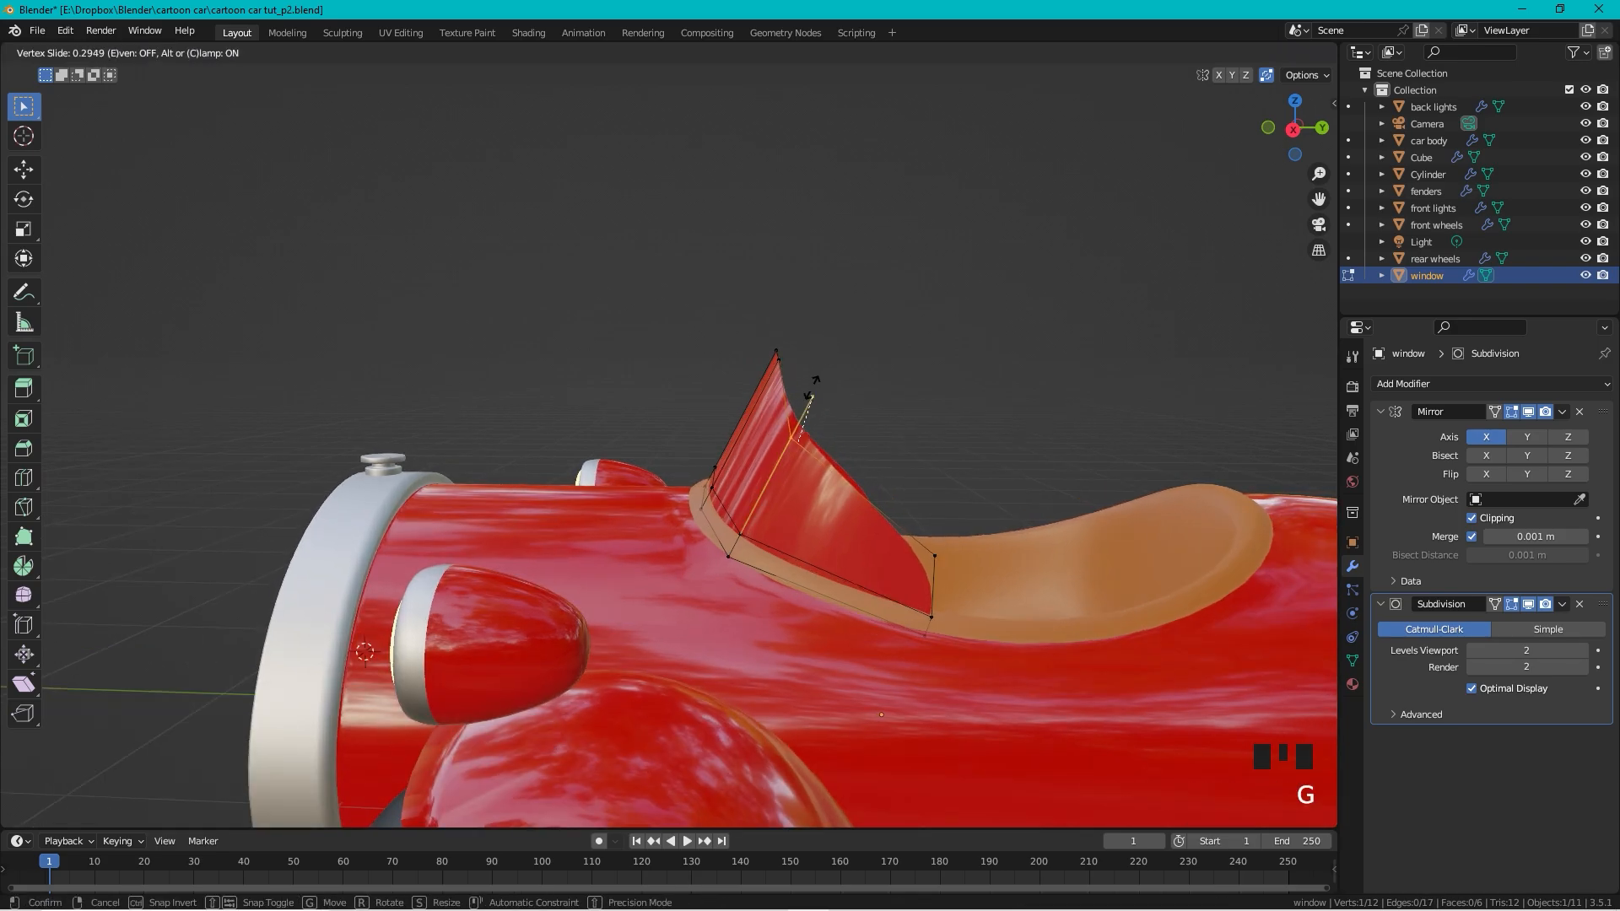
click(806, 387)
drag(808, 332, 725, 371)
key(g)
key(g)
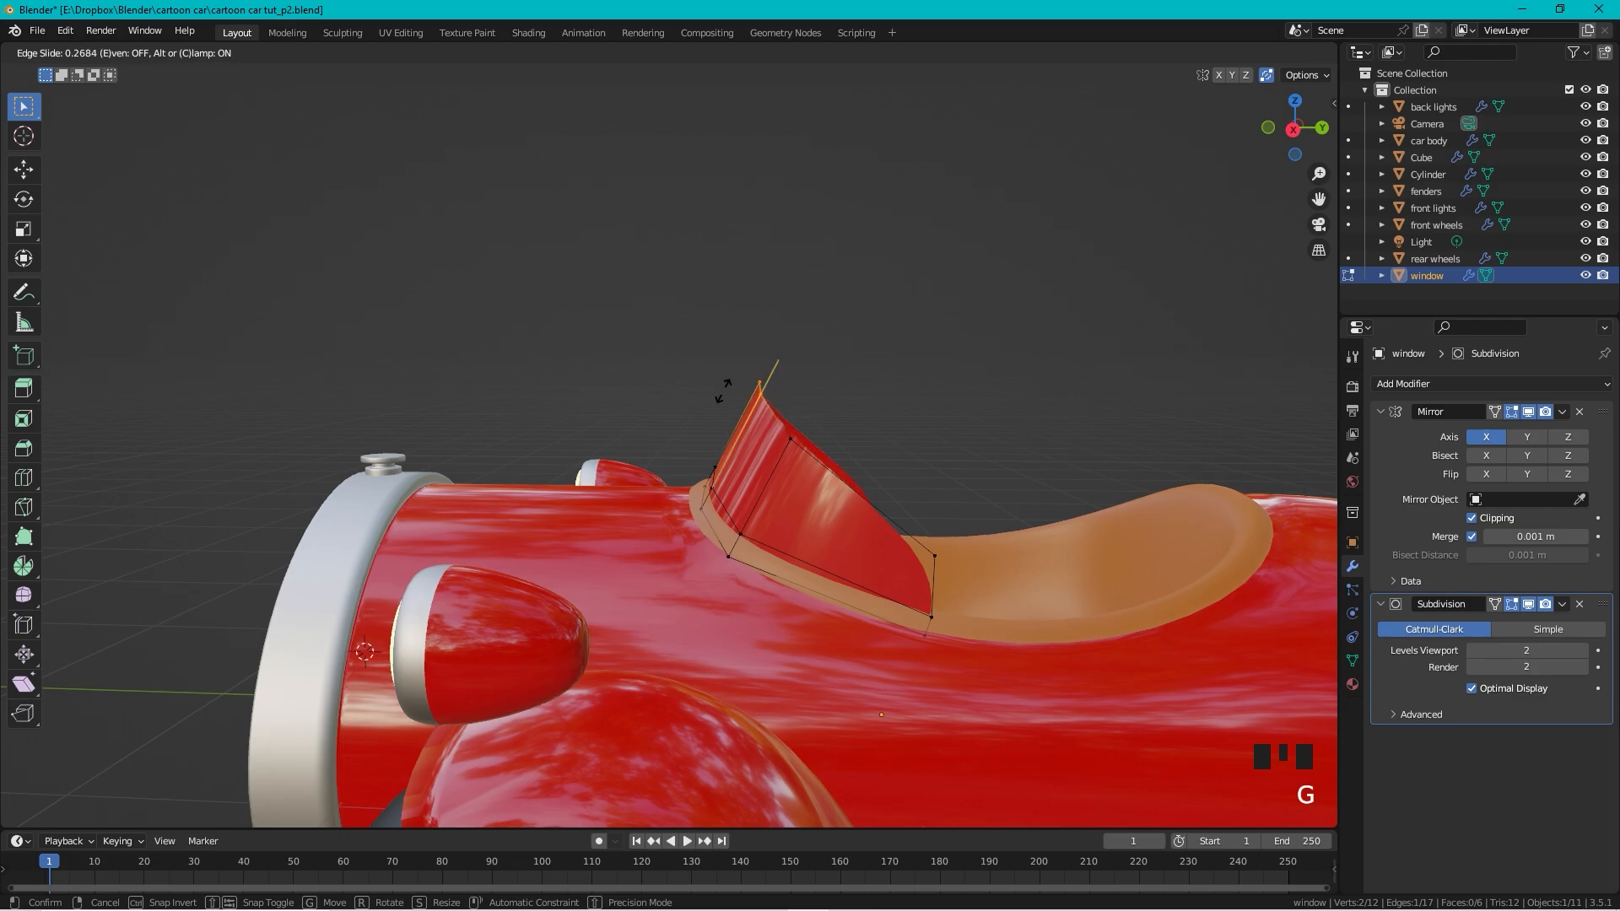
click(726, 388)
Step: Return the window to Object Mode and orbit around to inspect the windshield
key(Tab)
scroll(545, 397, down, 2)
middle_drag(545, 392, 726, 368)
scroll(727, 364, up, 1)
scroll(890, 402, up, 2)
mouse_move(890, 402)
middle_down()
mouse_move(705, 361)
mouse_move(685, 393)
mouse_move(896, 417)
middle_up()
key(Tab)
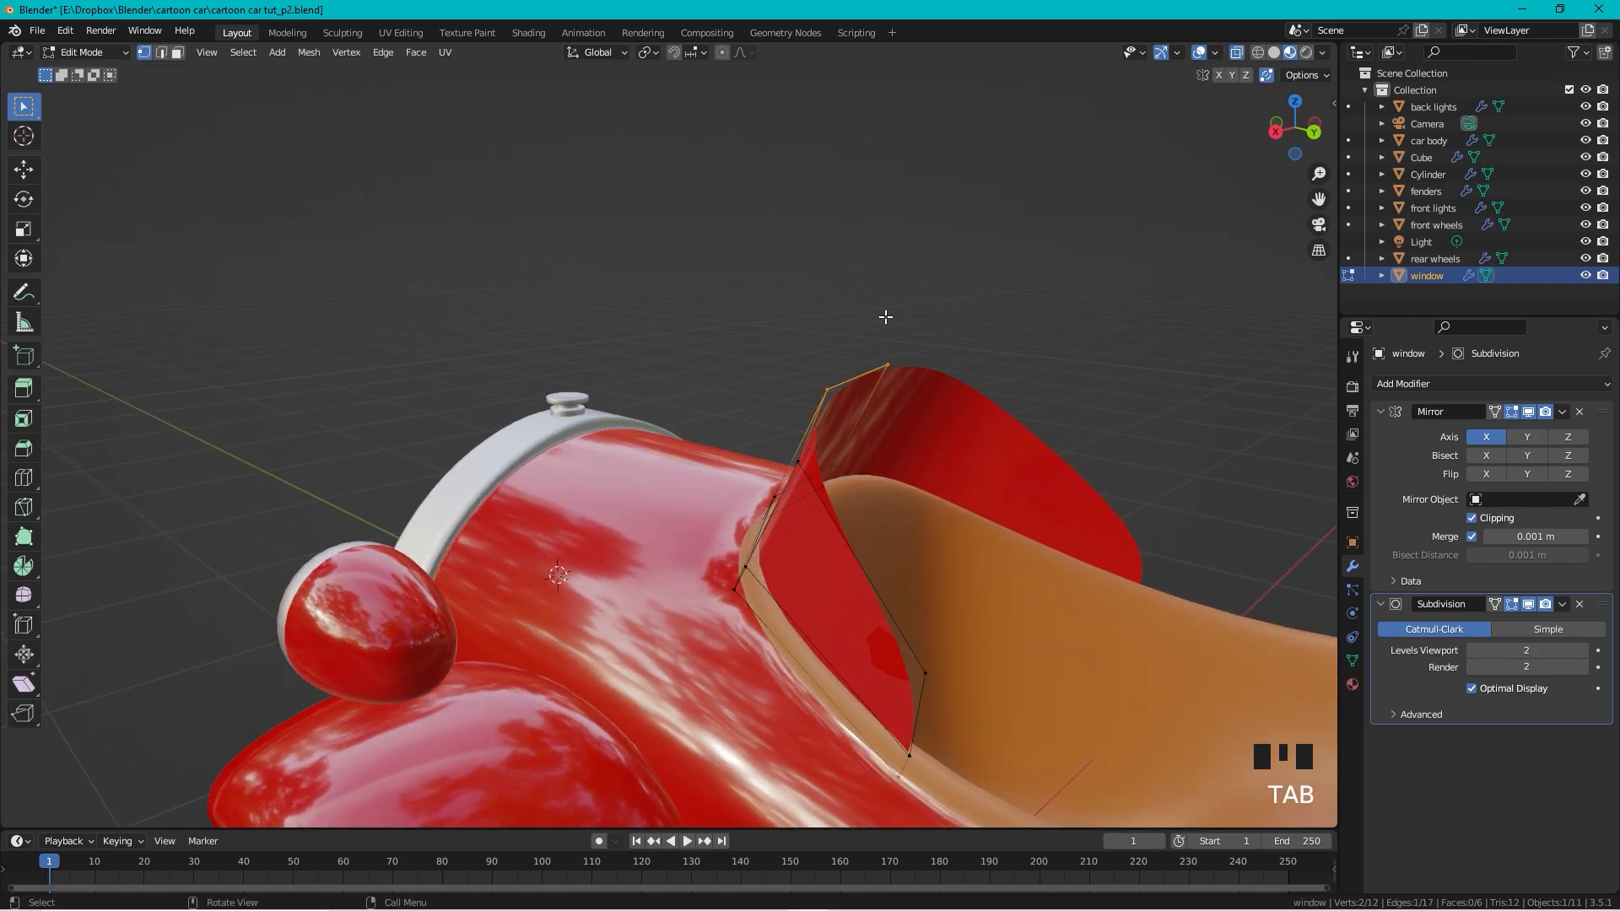
key(Tab)
scroll(697, 309, down, 1)
middle_drag(697, 308, 824, 403)
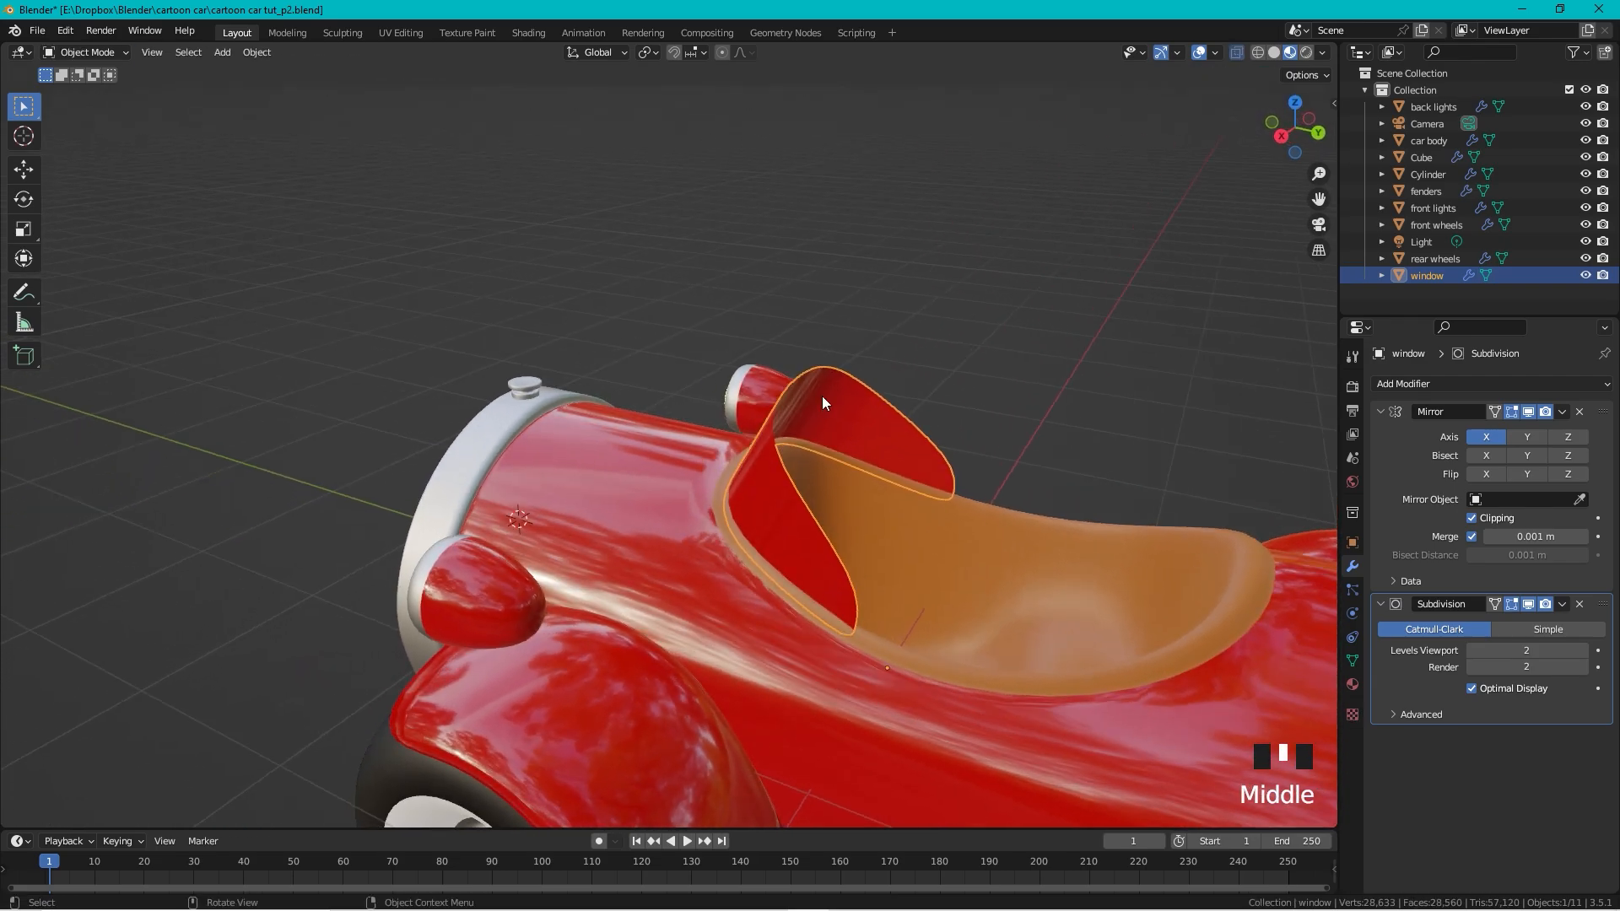
Step: Add a Solidify modifier to the window and move it above Subdivision
click(1424, 384)
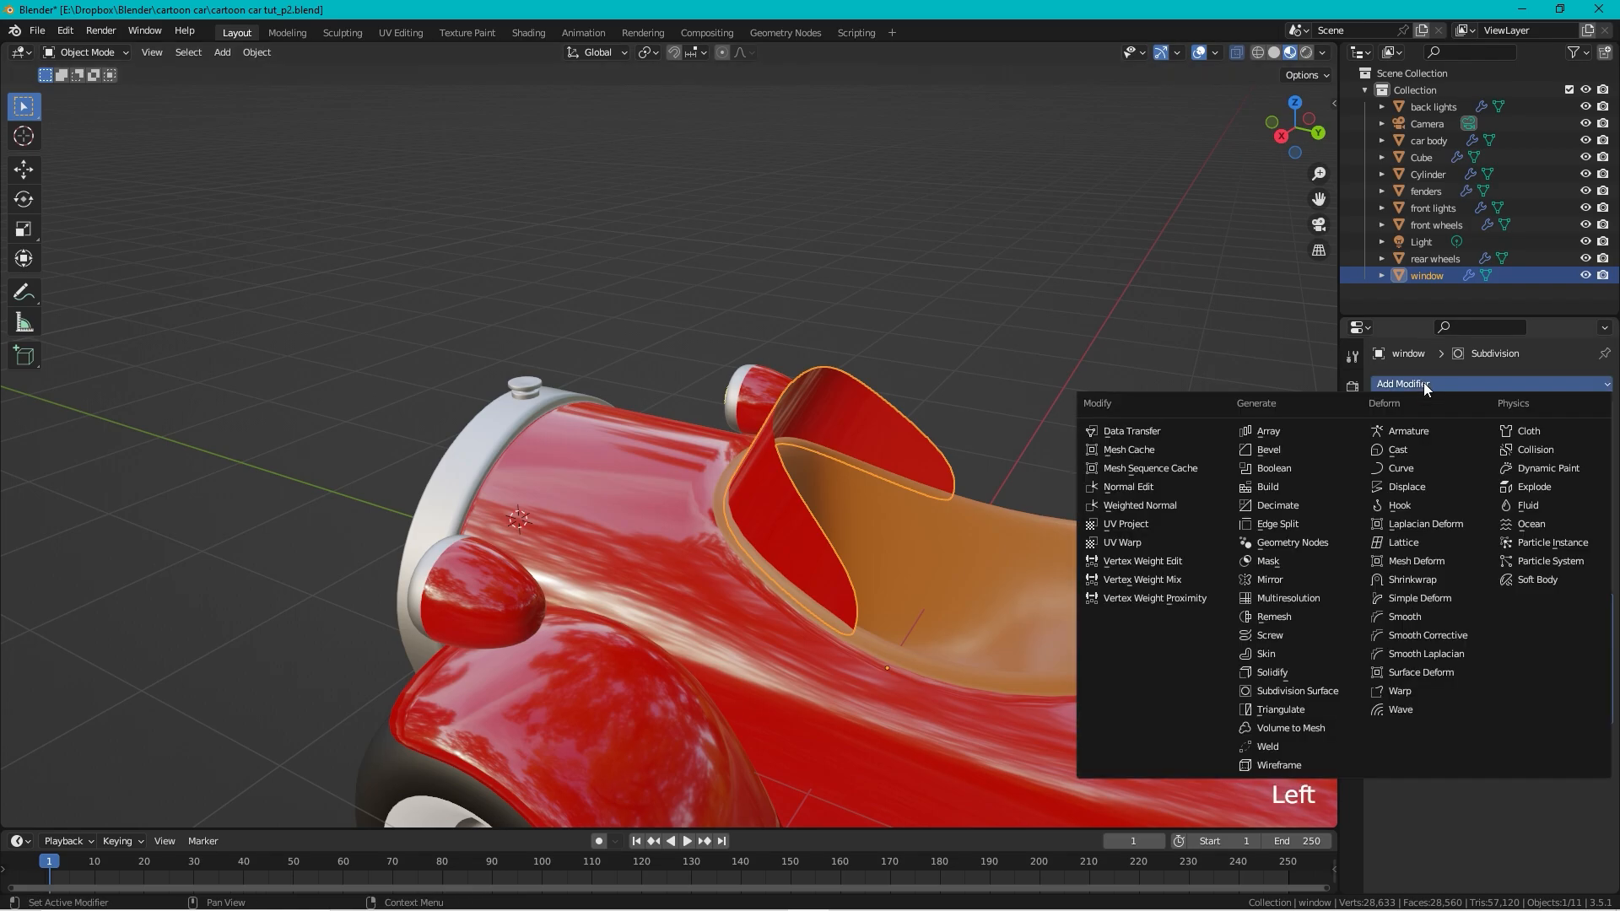
click(1286, 670)
middle_drag(1000, 428, 924, 414)
drag(1605, 739, 1604, 576)
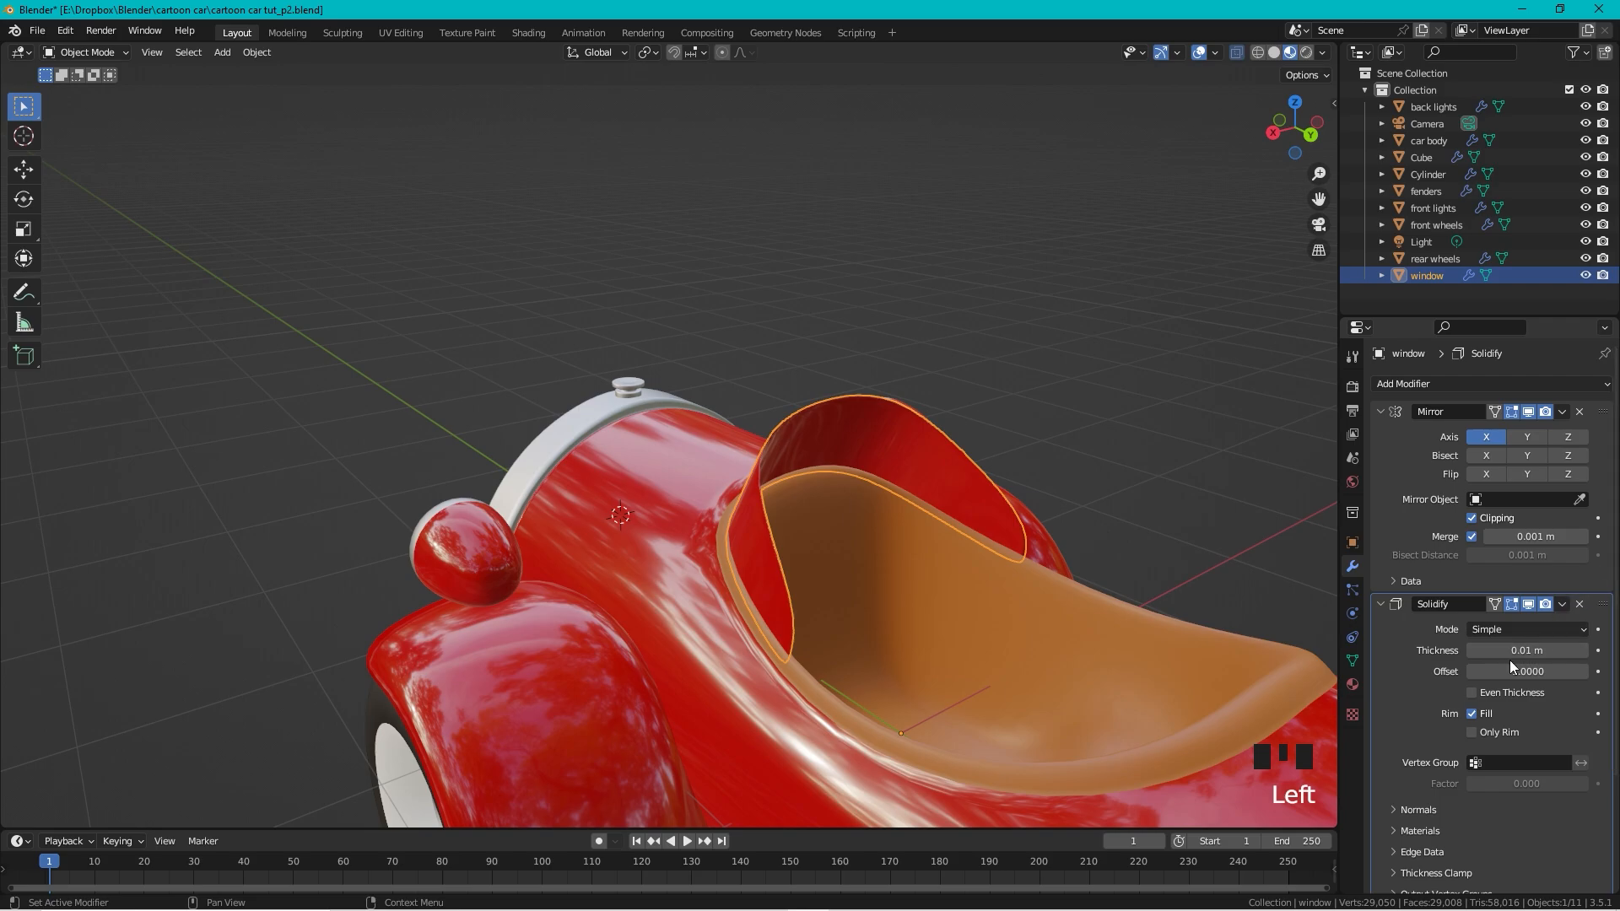
Step: Enable Even Thickness on Solidify and set its thickness to 0.03 m
click(1471, 692)
middle_drag(976, 558, 877, 522)
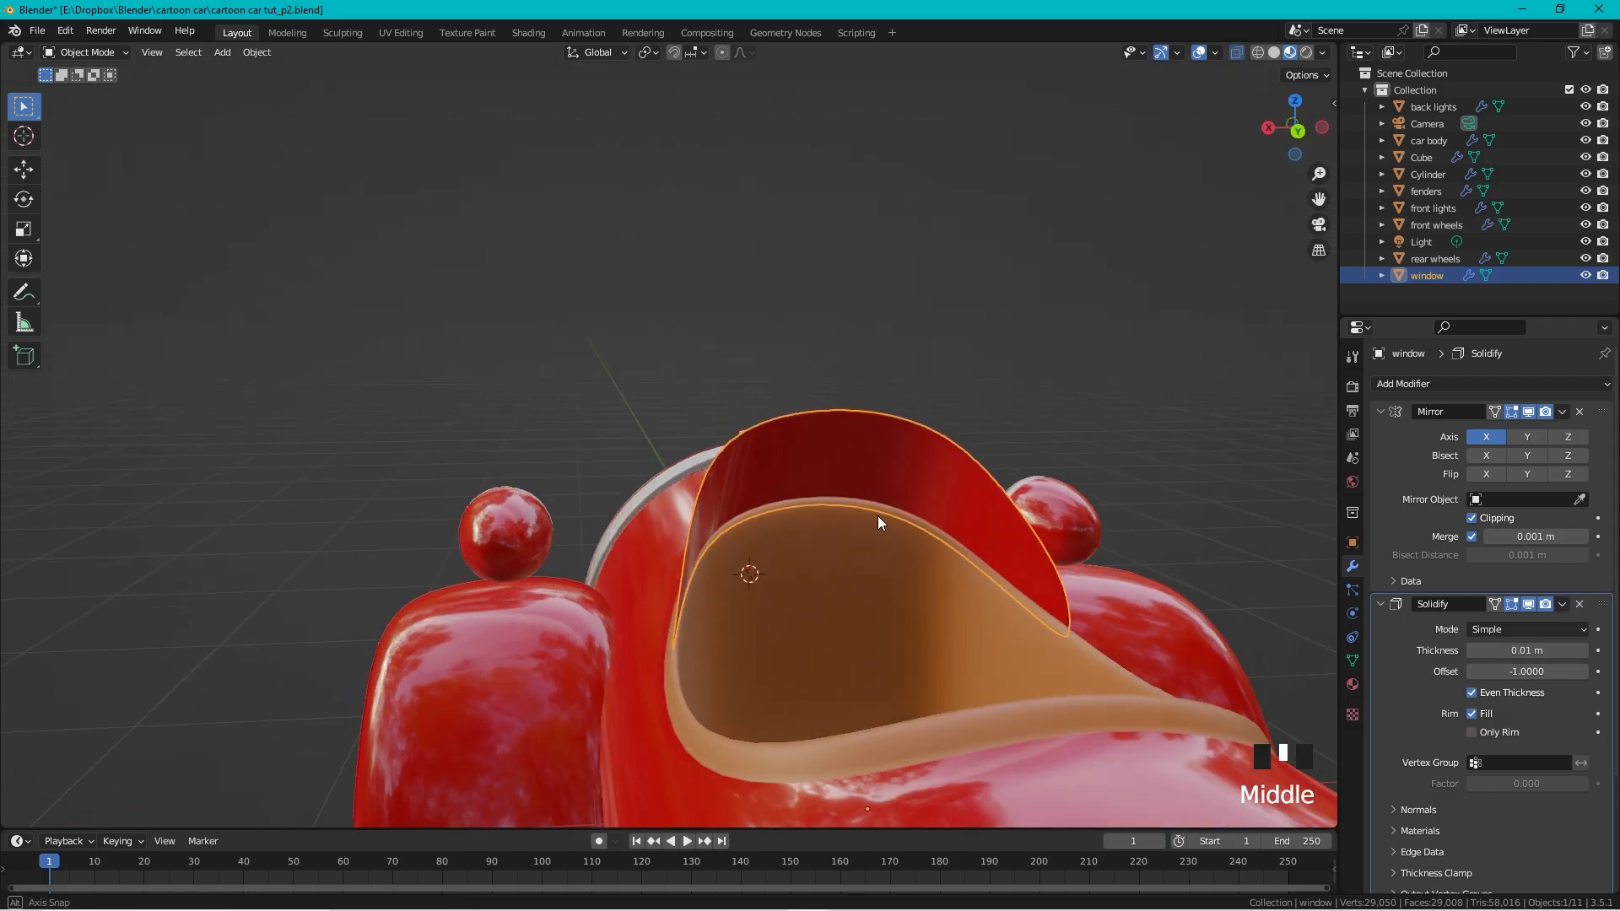
scroll(878, 522, up, 2)
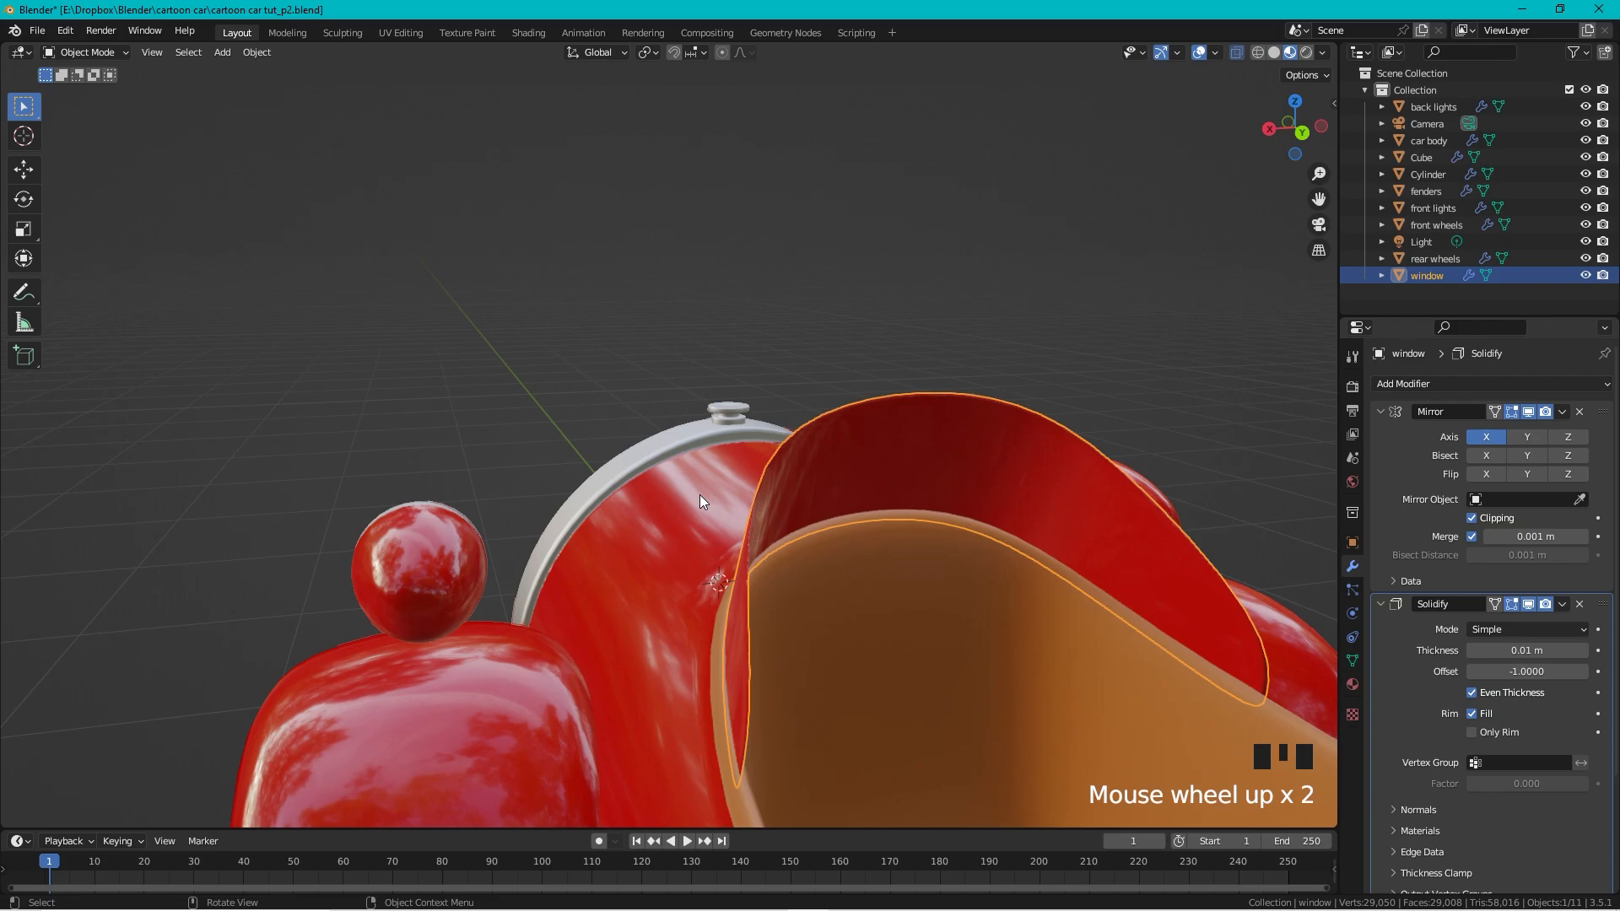
click(1529, 650)
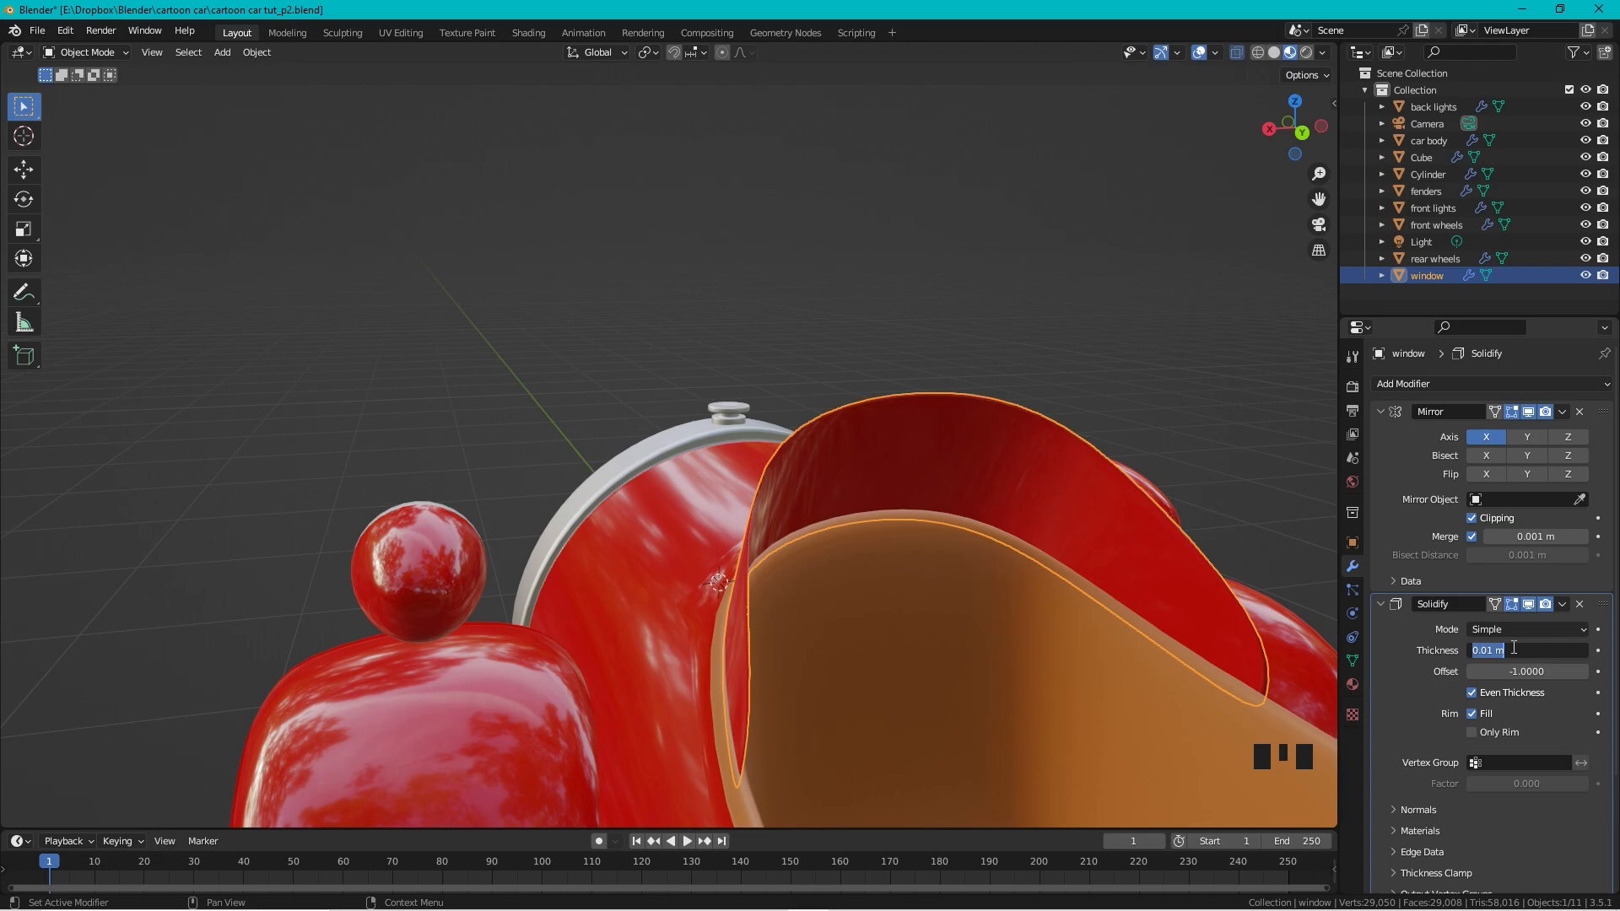
text(0.03)
key(Return)
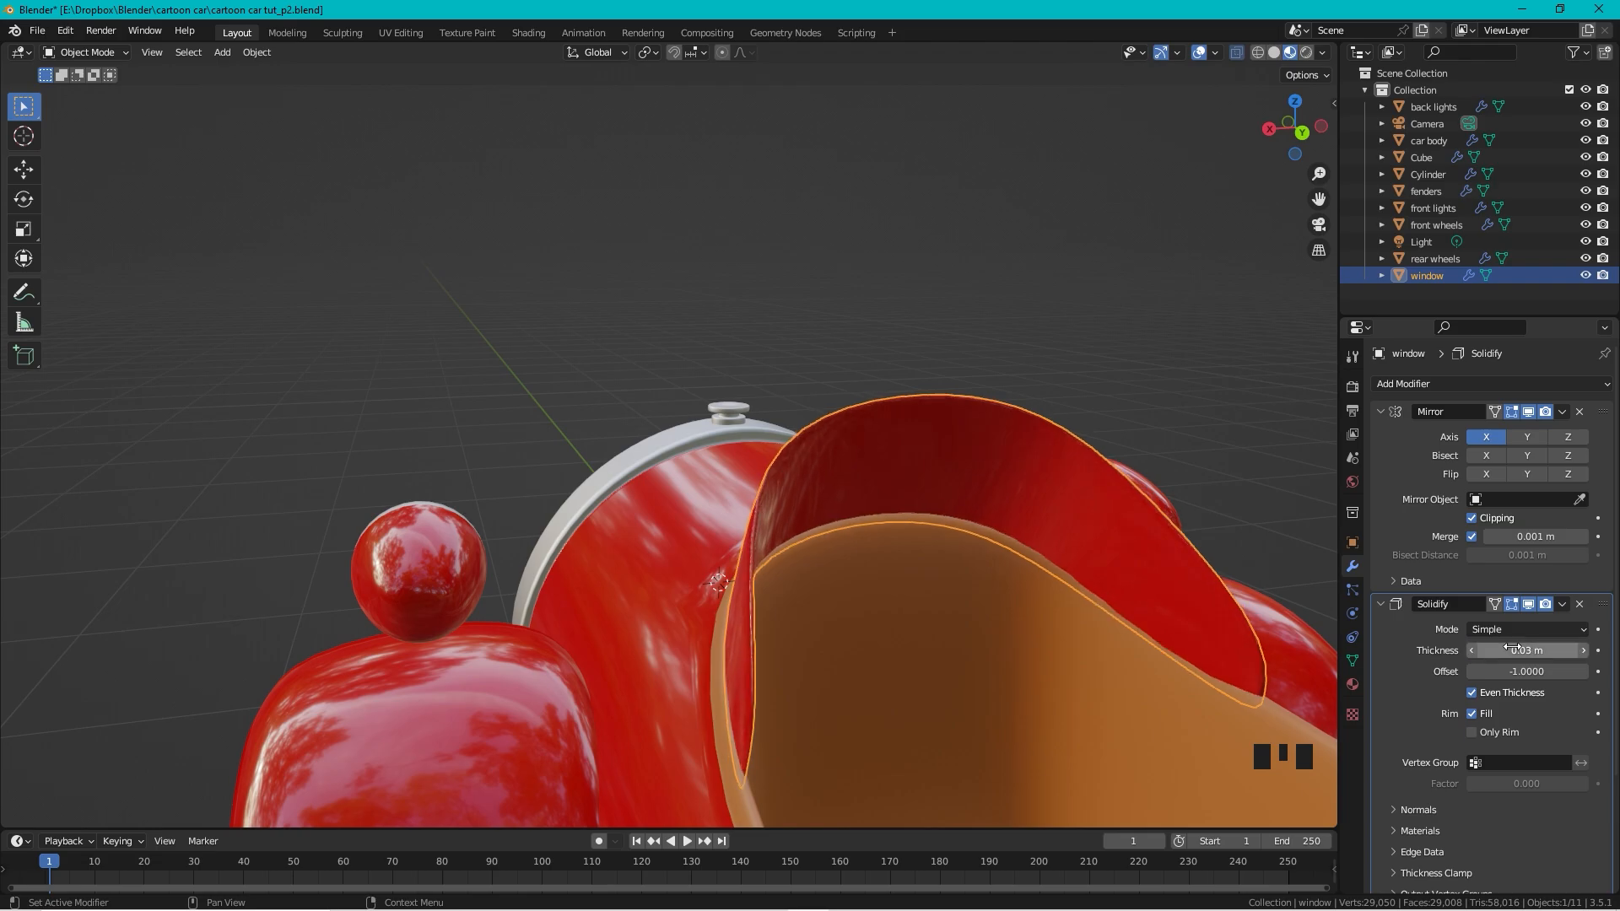
Step: Toggle the window's edit mode and orbit to the car's front
click(850, 228)
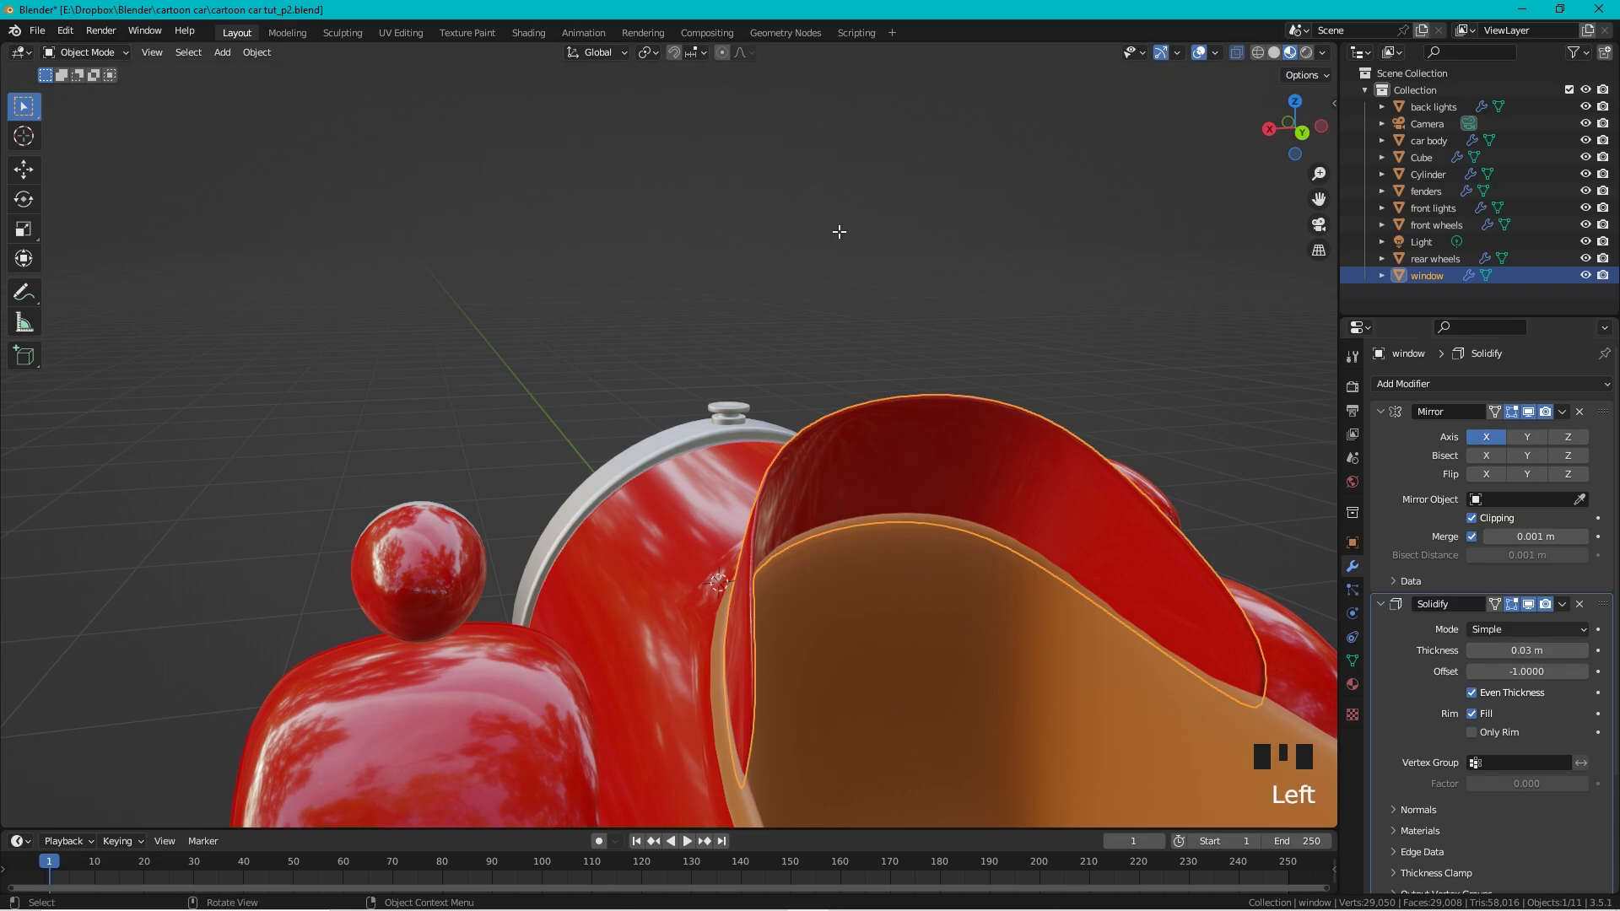
key(Tab)
scroll(702, 264, down, 4)
click(379, 307)
middle_drag(380, 307, 669, 308)
Step: Deselect all, then set the render engine to Cycles with GPU Compute as the device
click(669, 308)
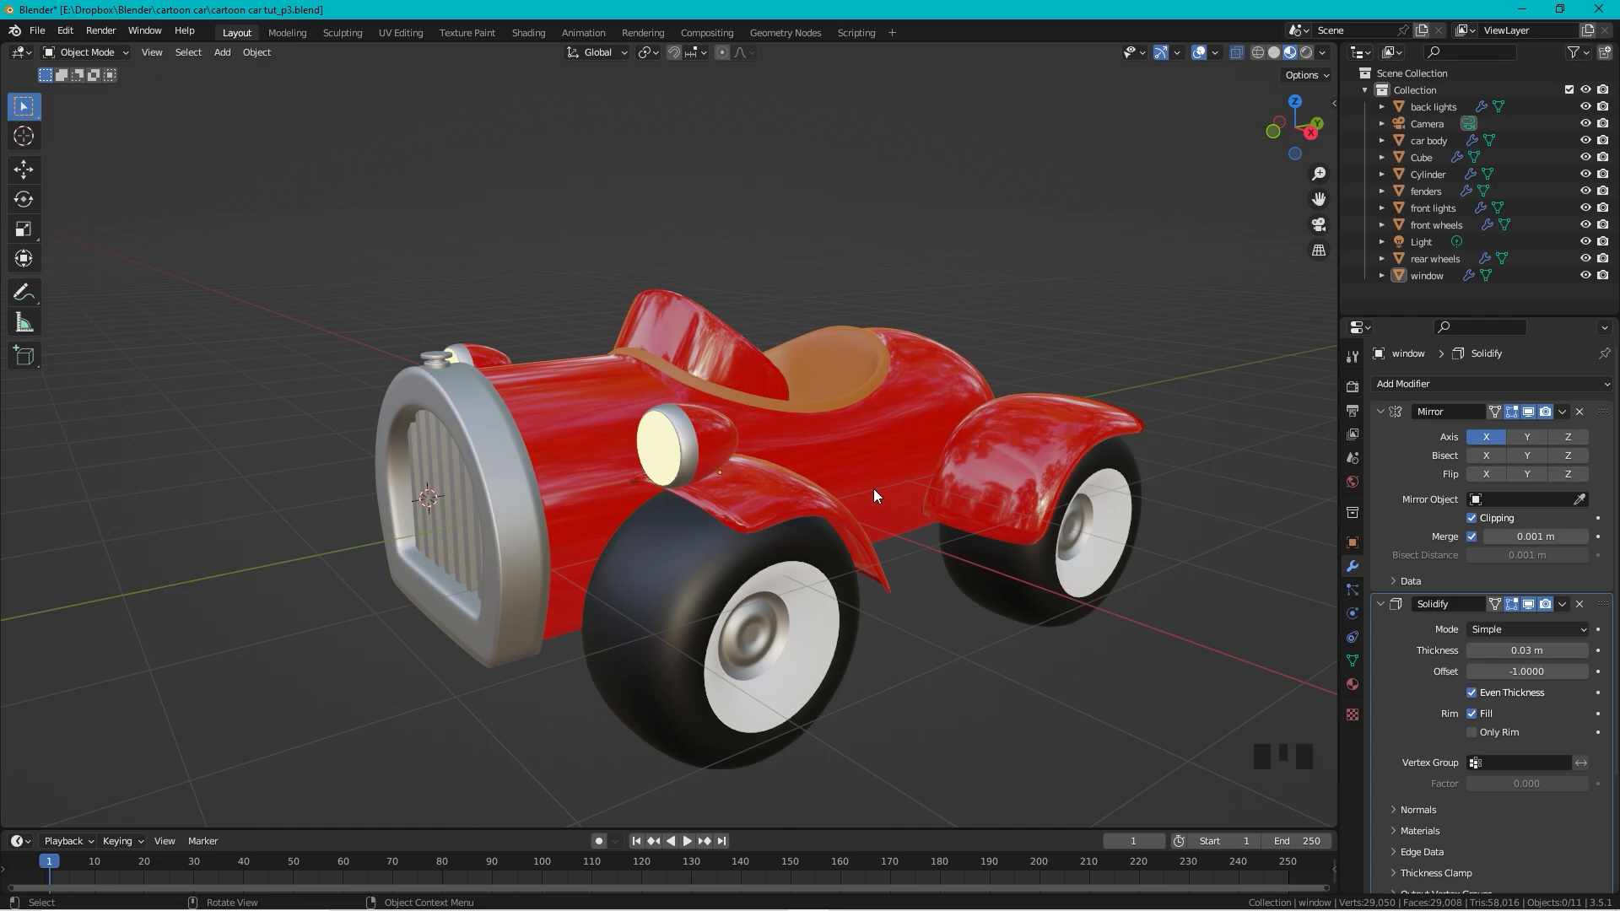
click(1349, 384)
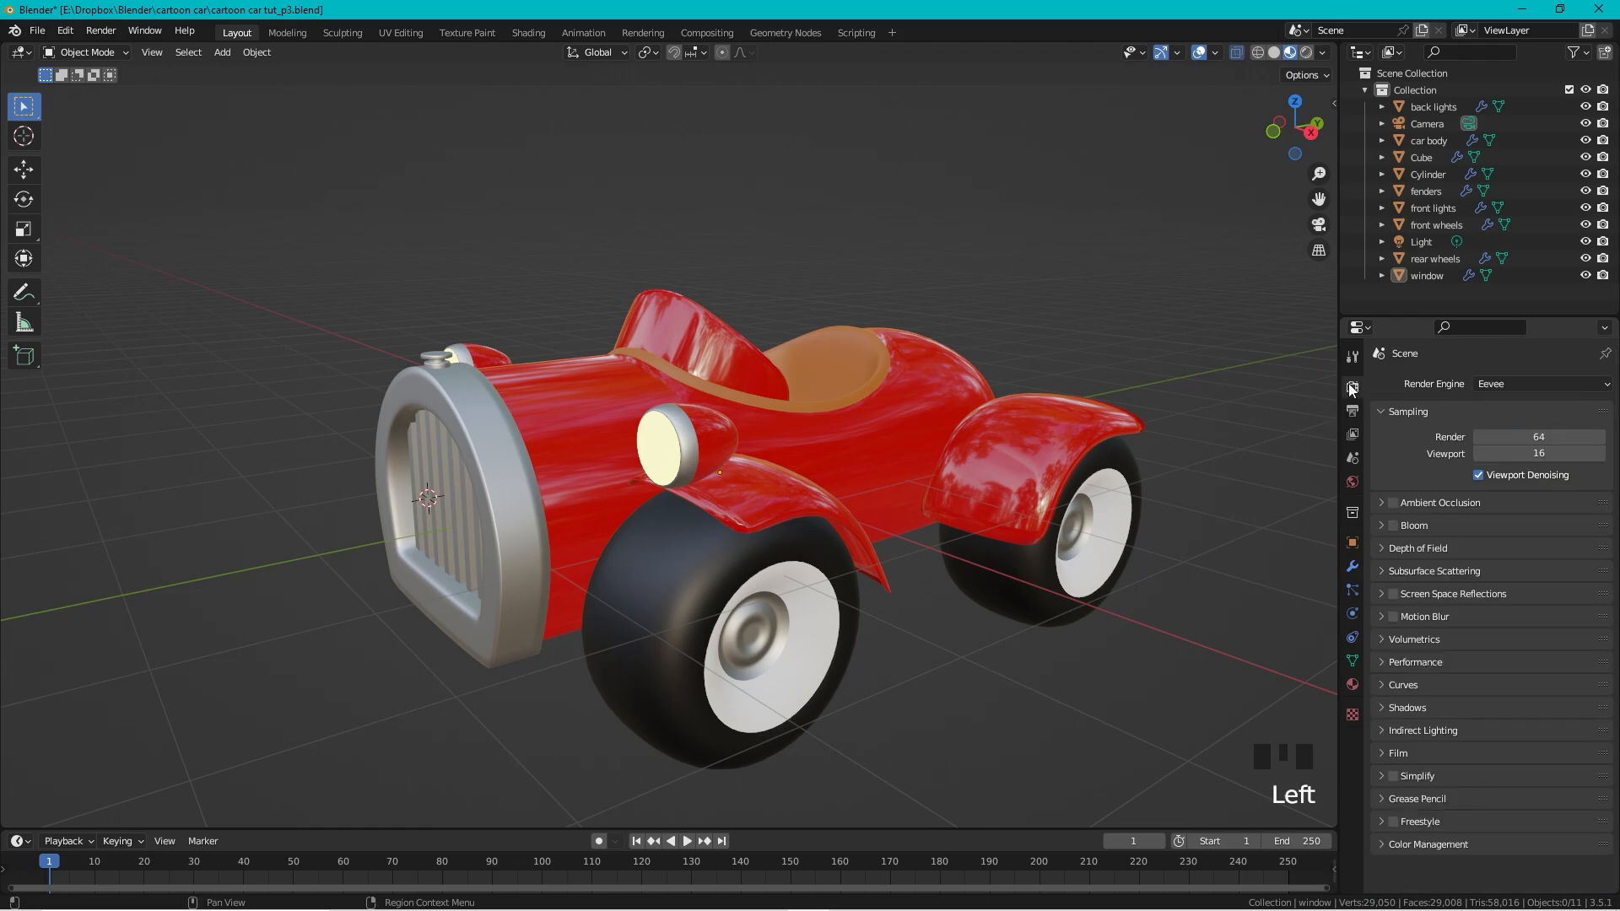
click(1506, 385)
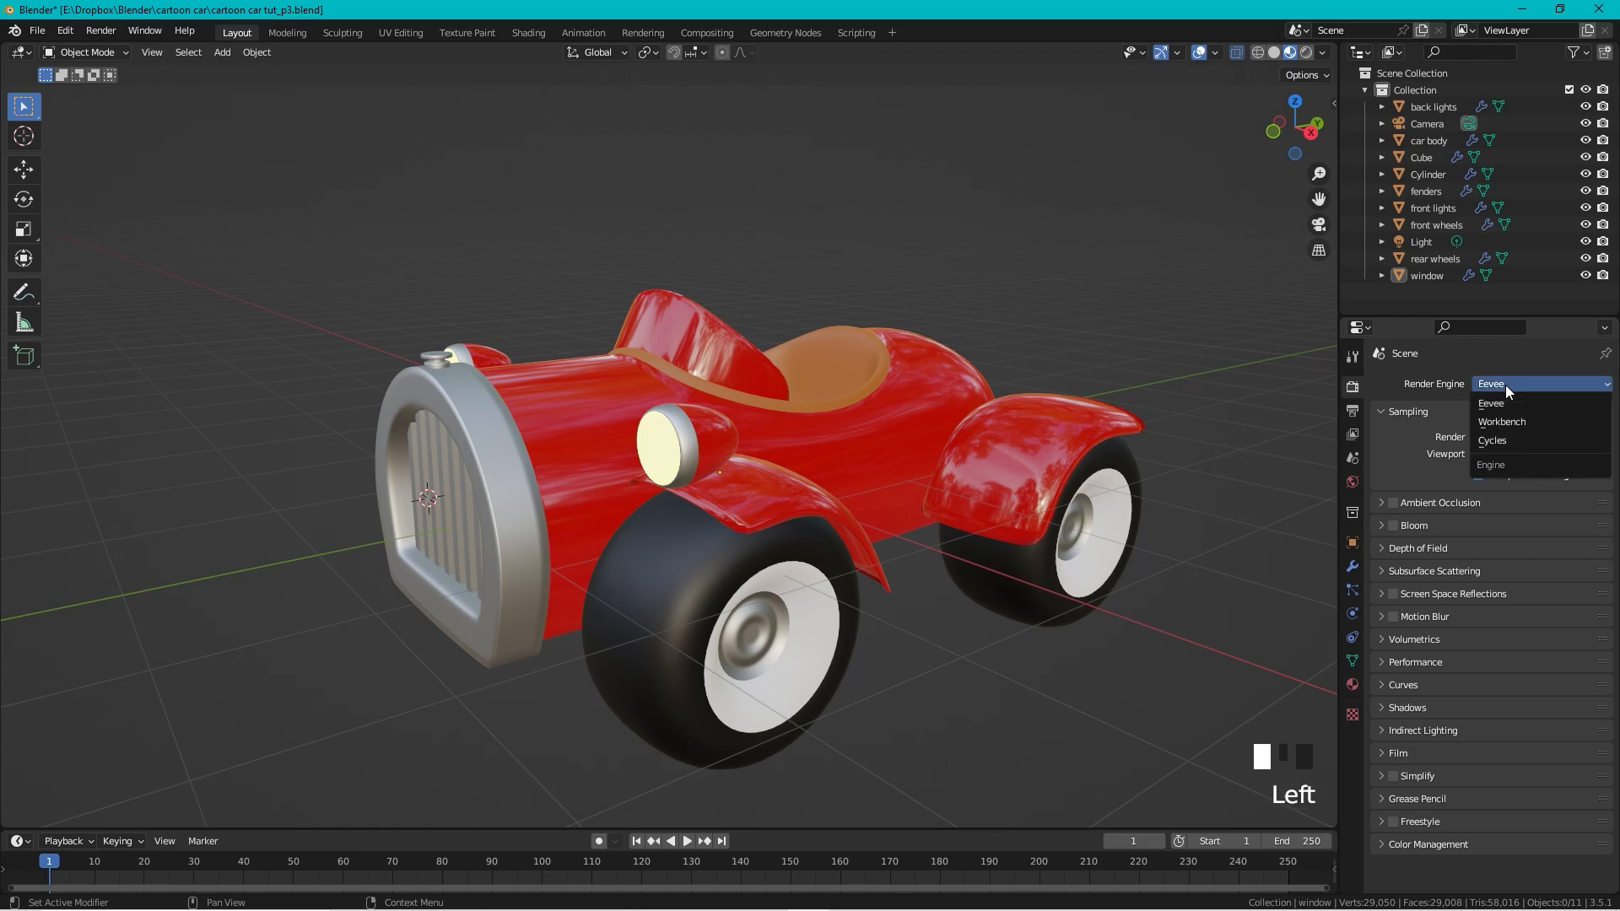
click(1505, 443)
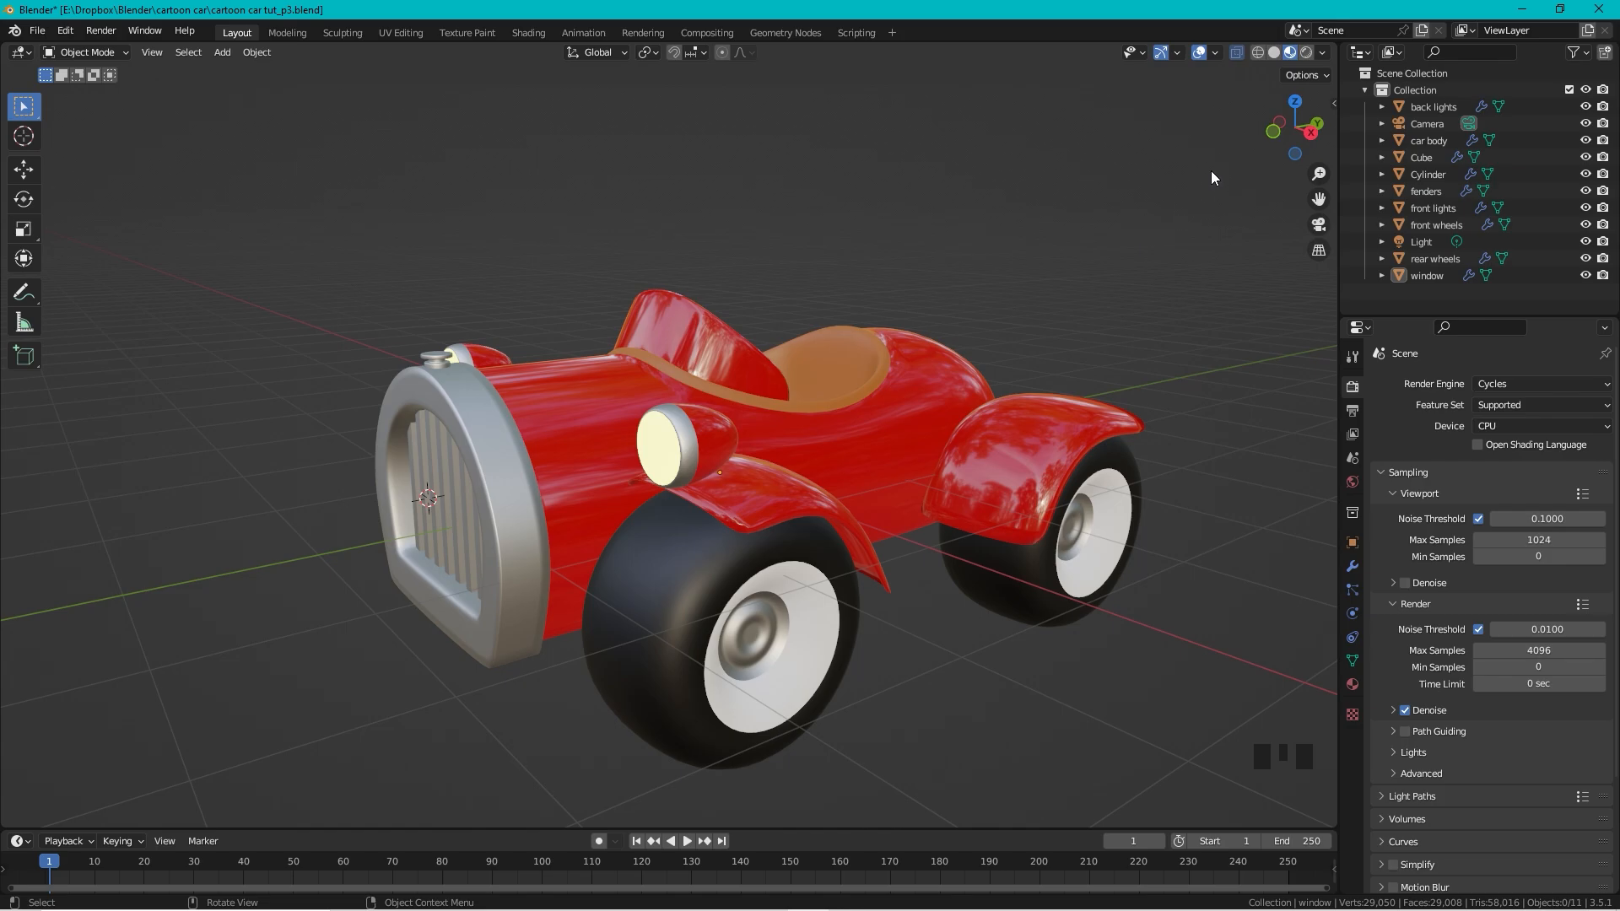
click(1521, 427)
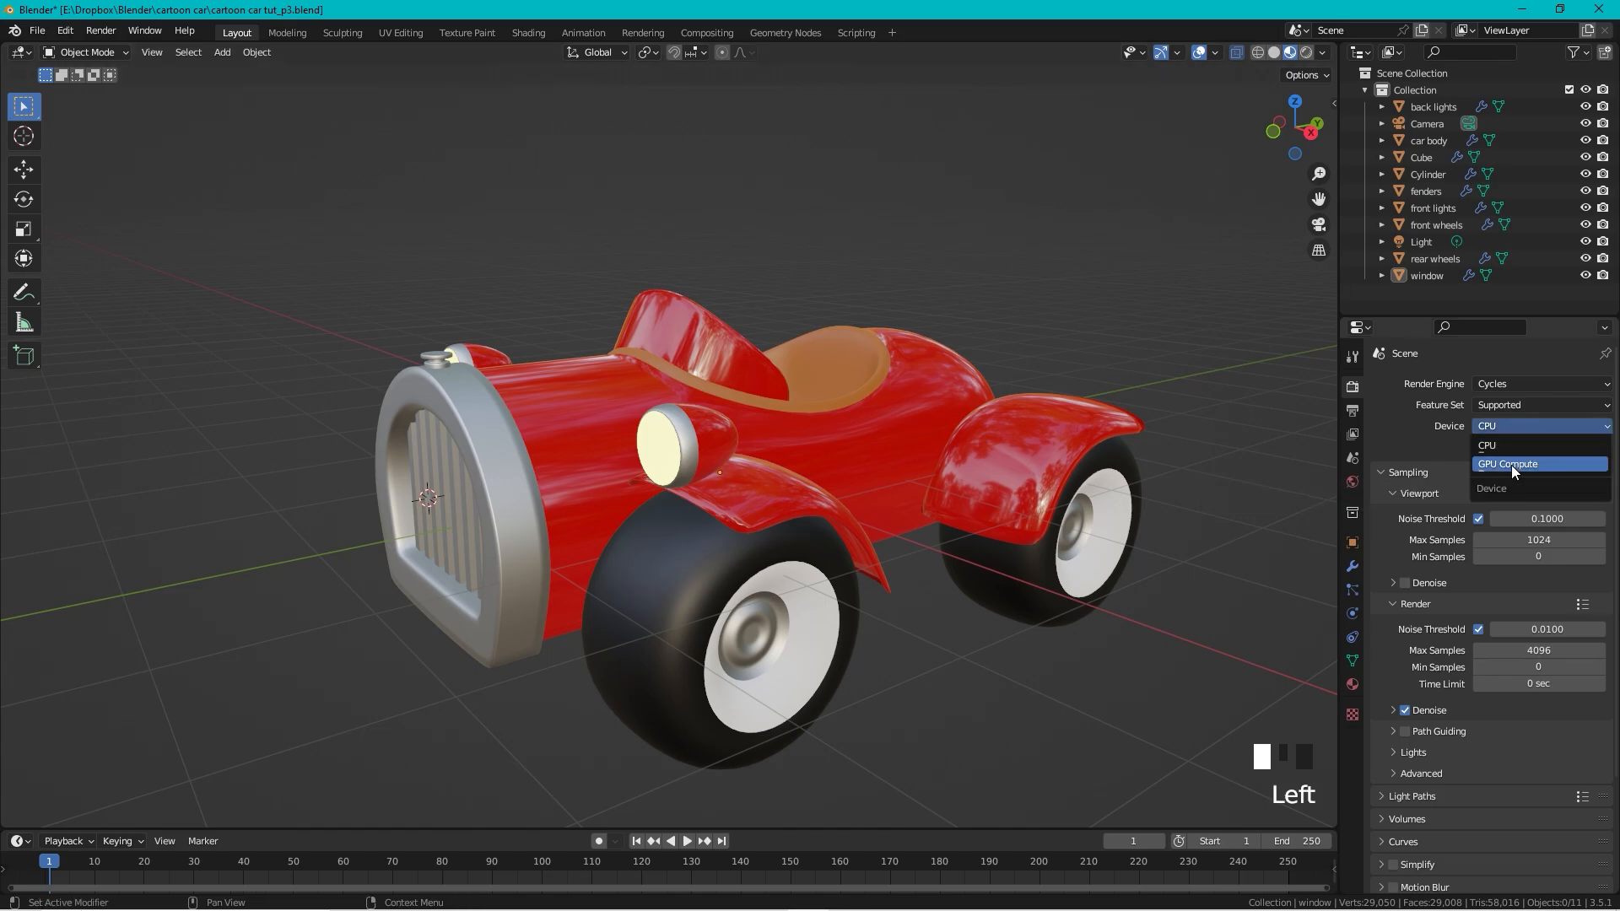
click(1511, 464)
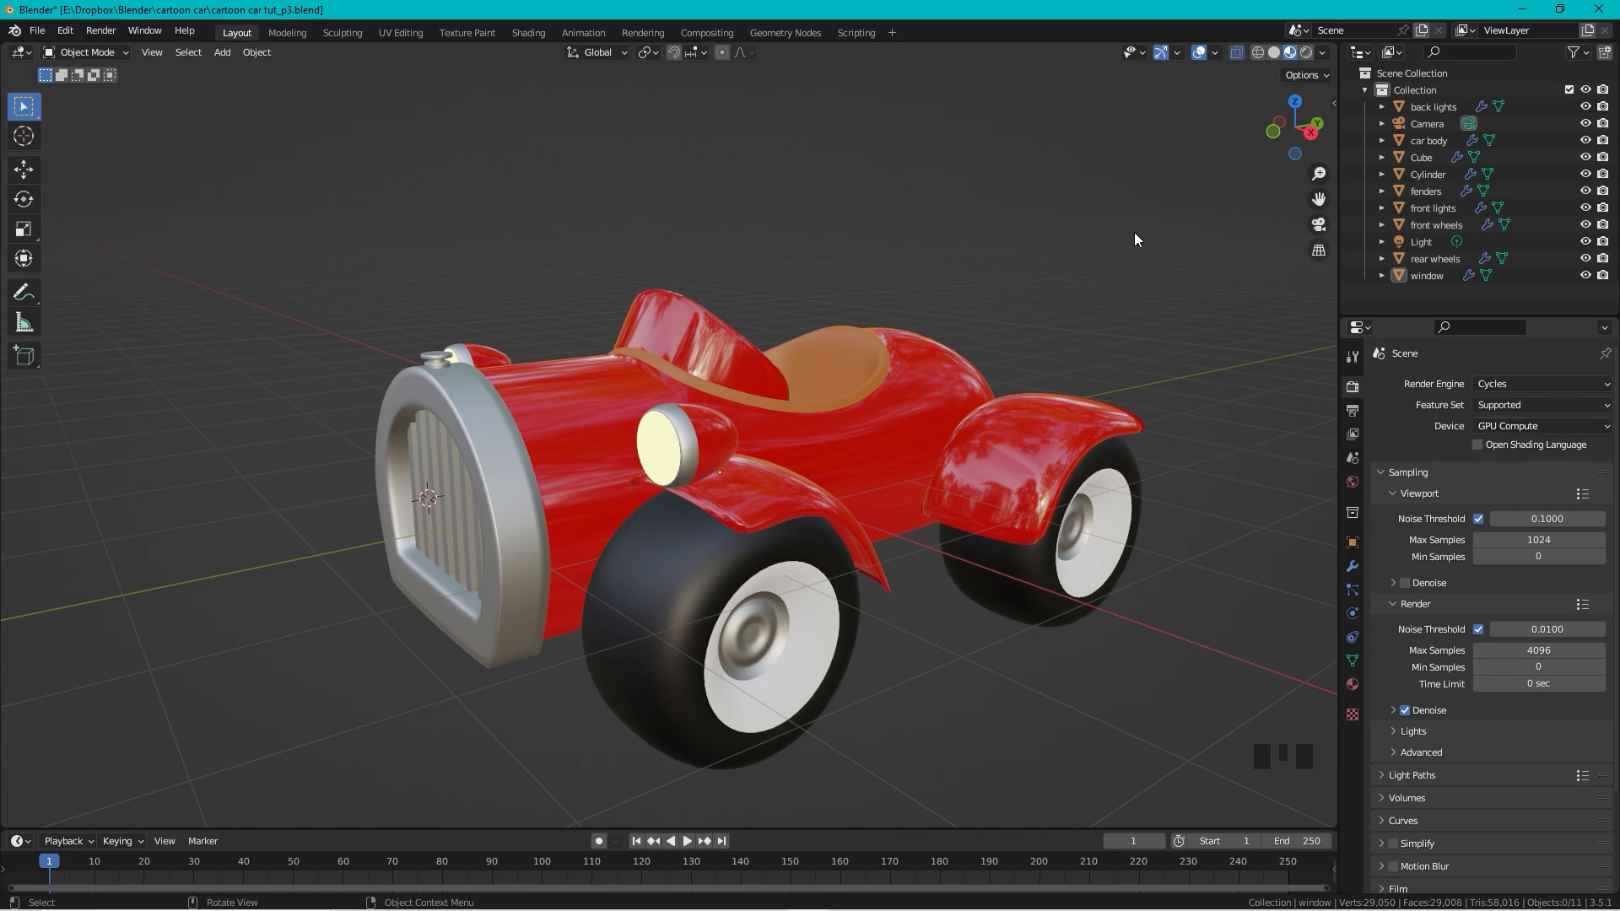
Step: Switch the viewport to rendered shading and select the window object
click(1309, 55)
middle_drag(760, 279, 840, 226)
click(840, 226)
shift+middle_drag(977, 185, 862, 268)
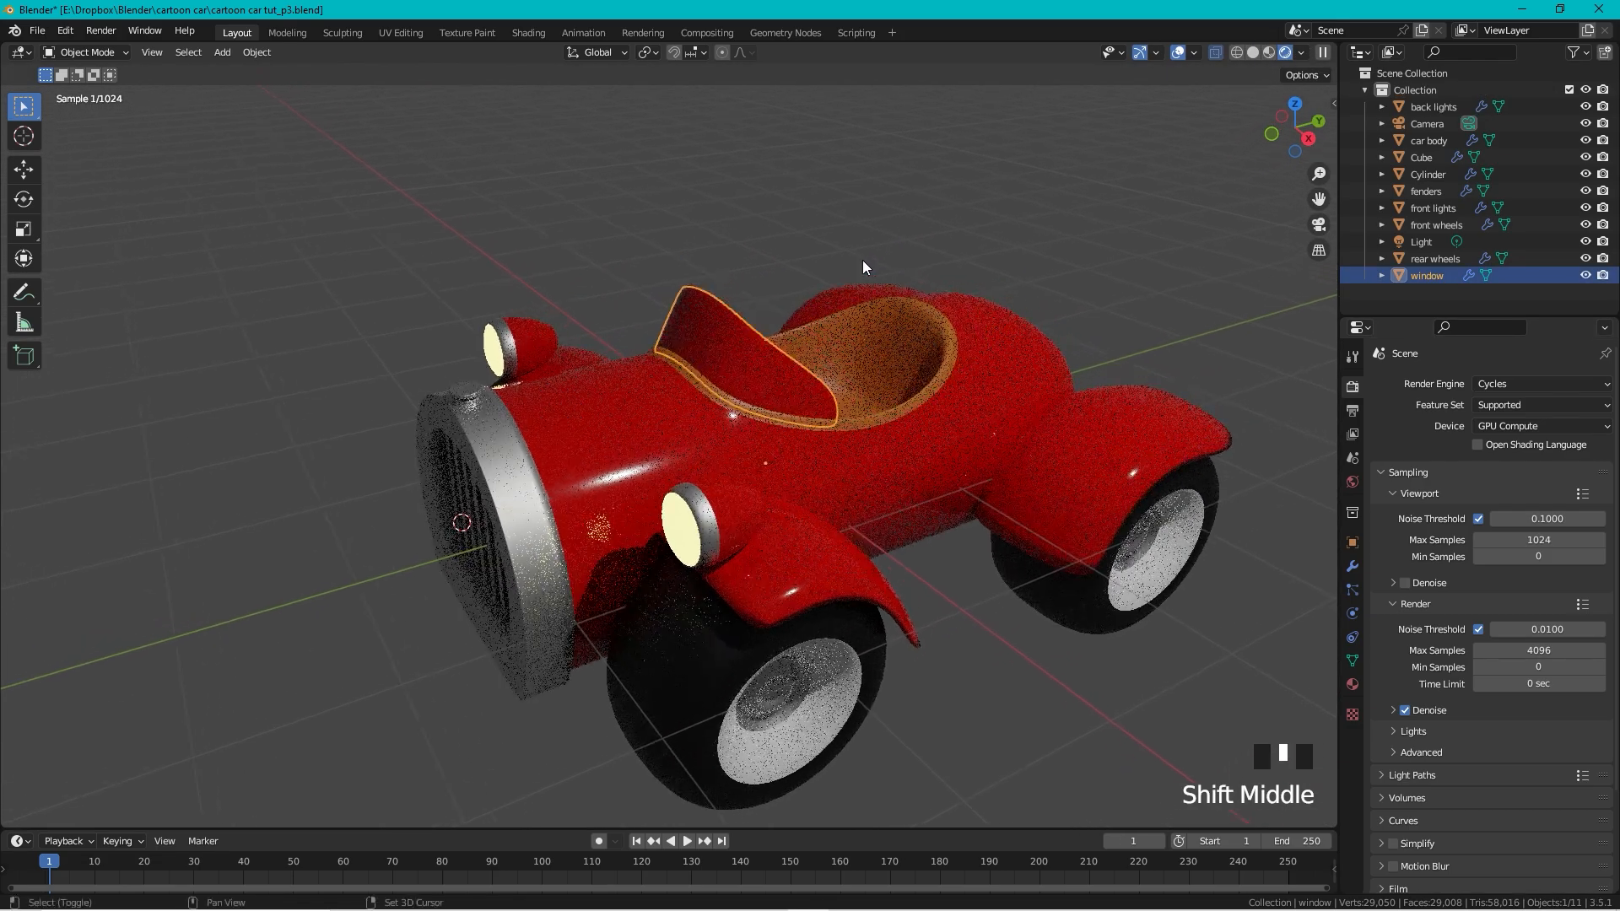
scroll(844, 271, up, 2)
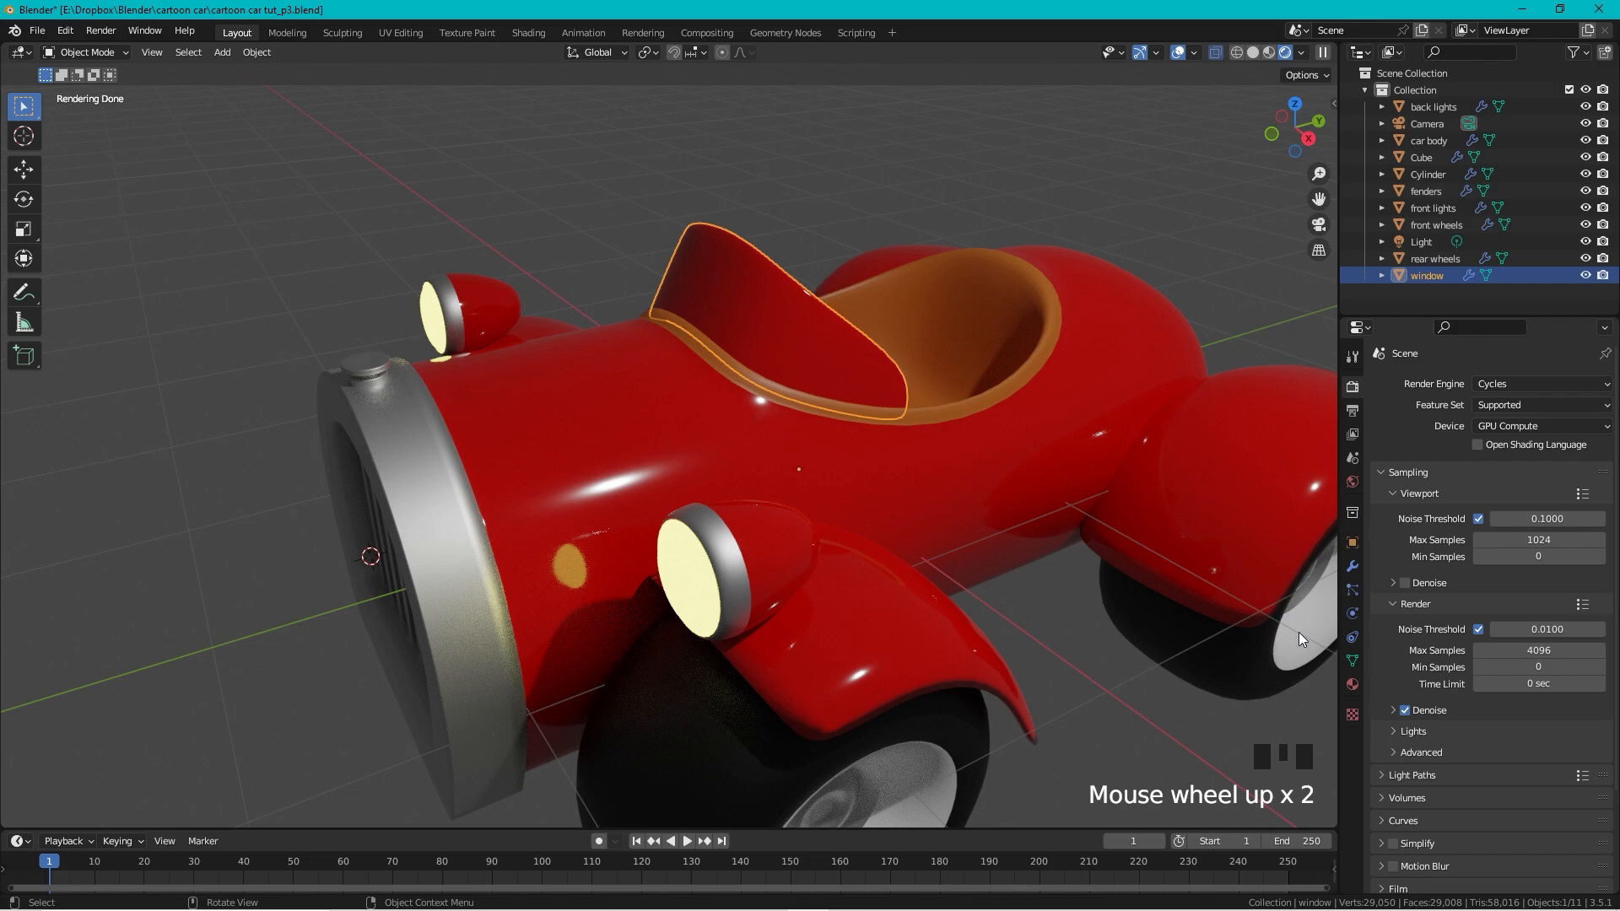
Step: Delete the window's material slots in Material Properties until none remain
click(1352, 685)
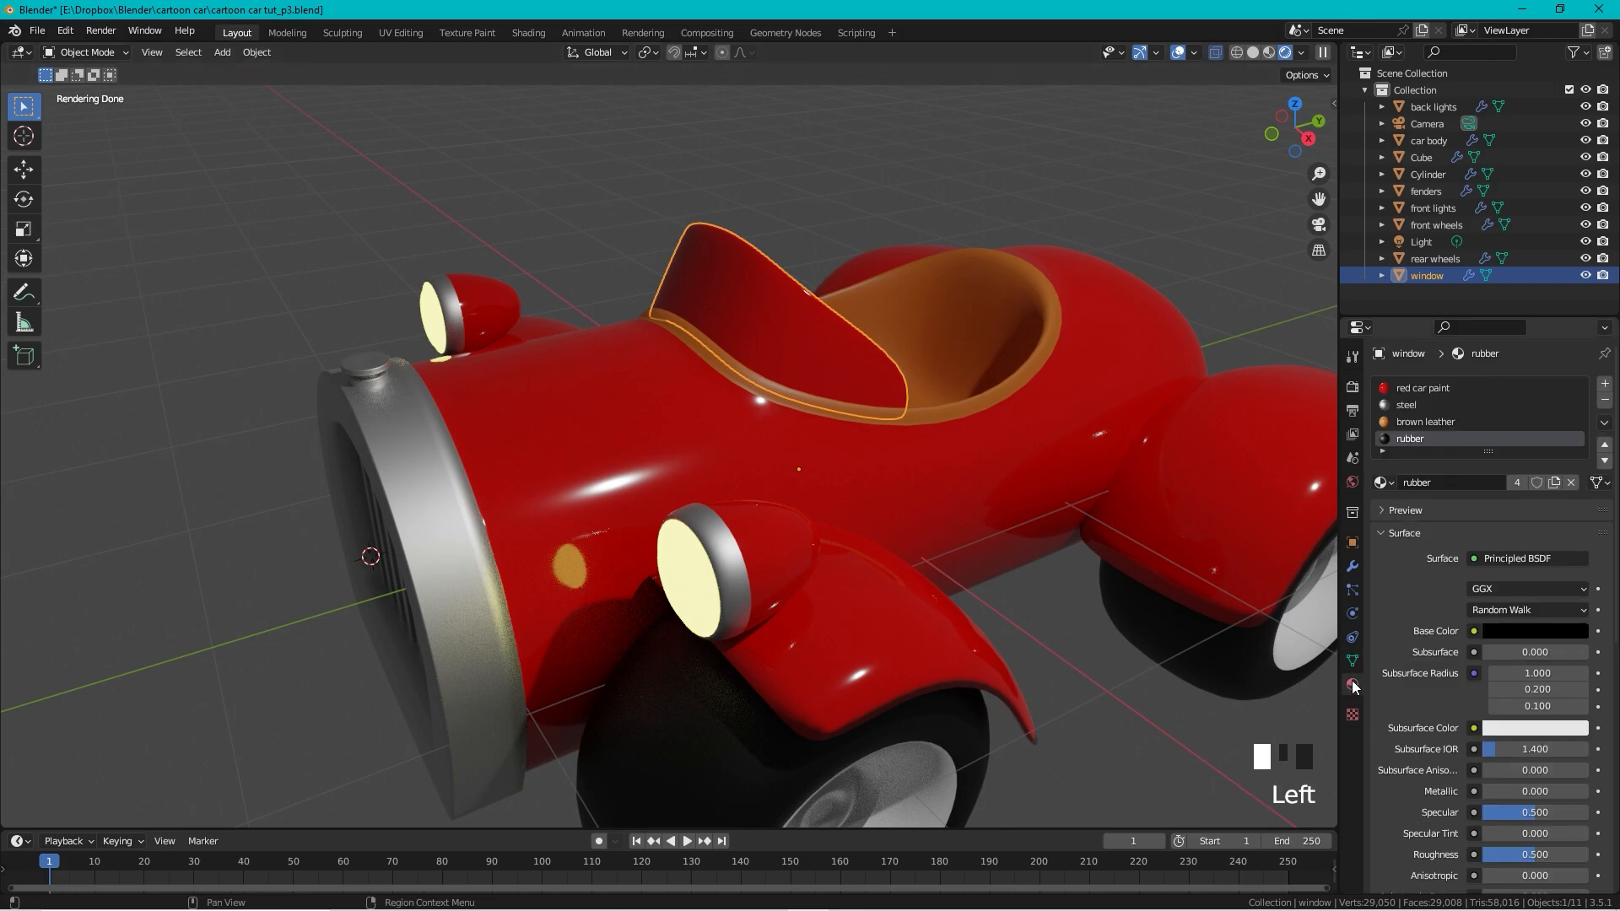
click(1606, 402)
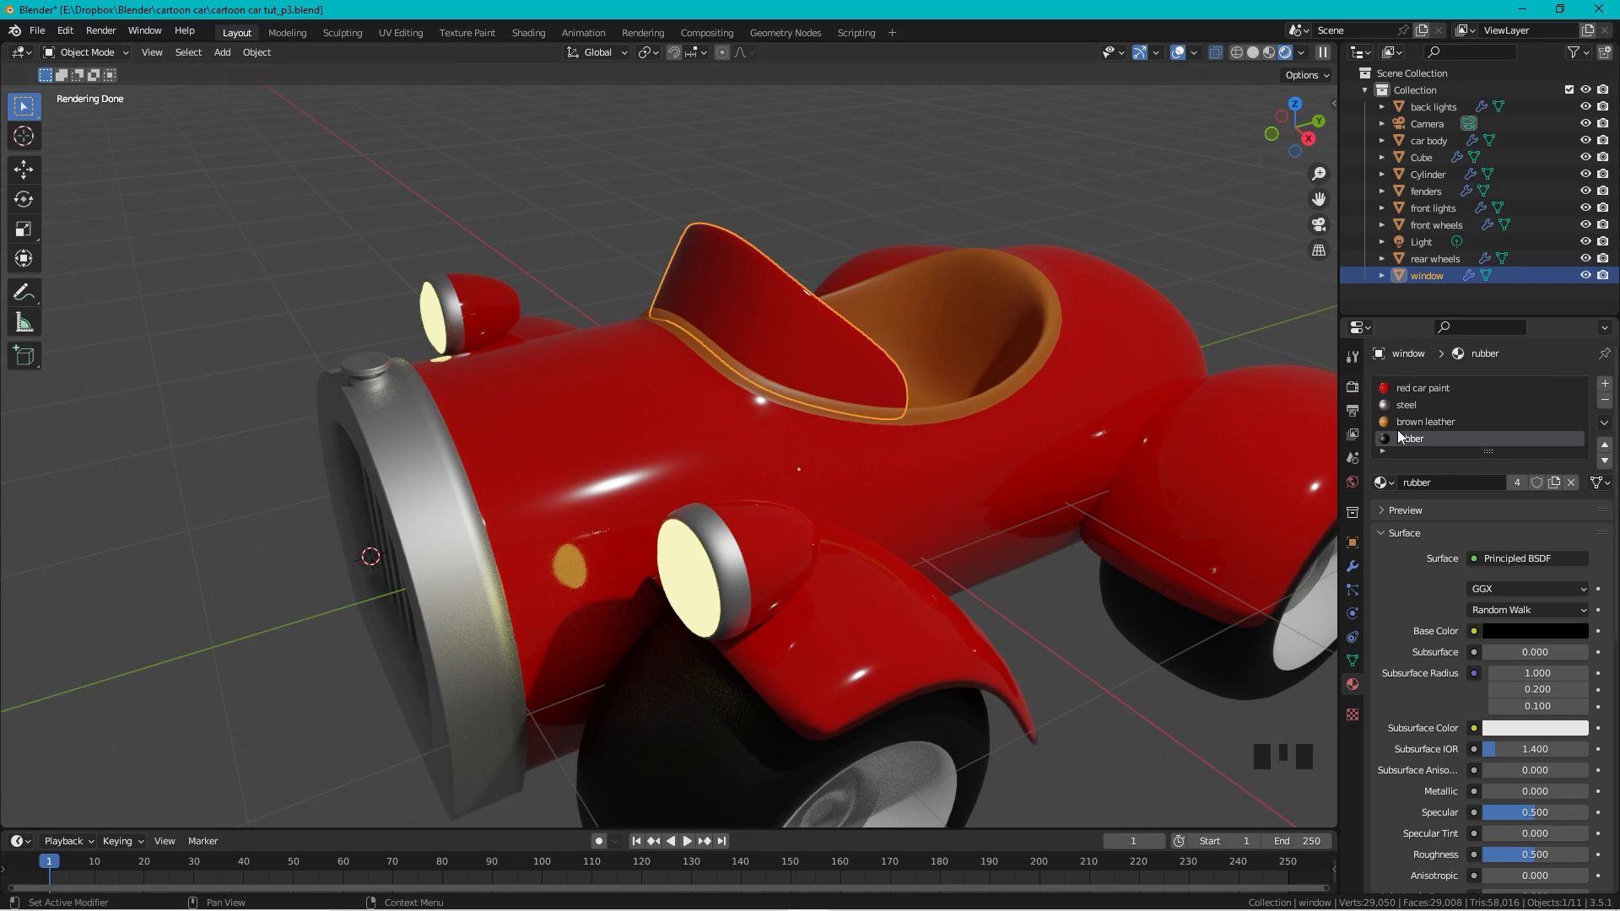
click(1606, 402)
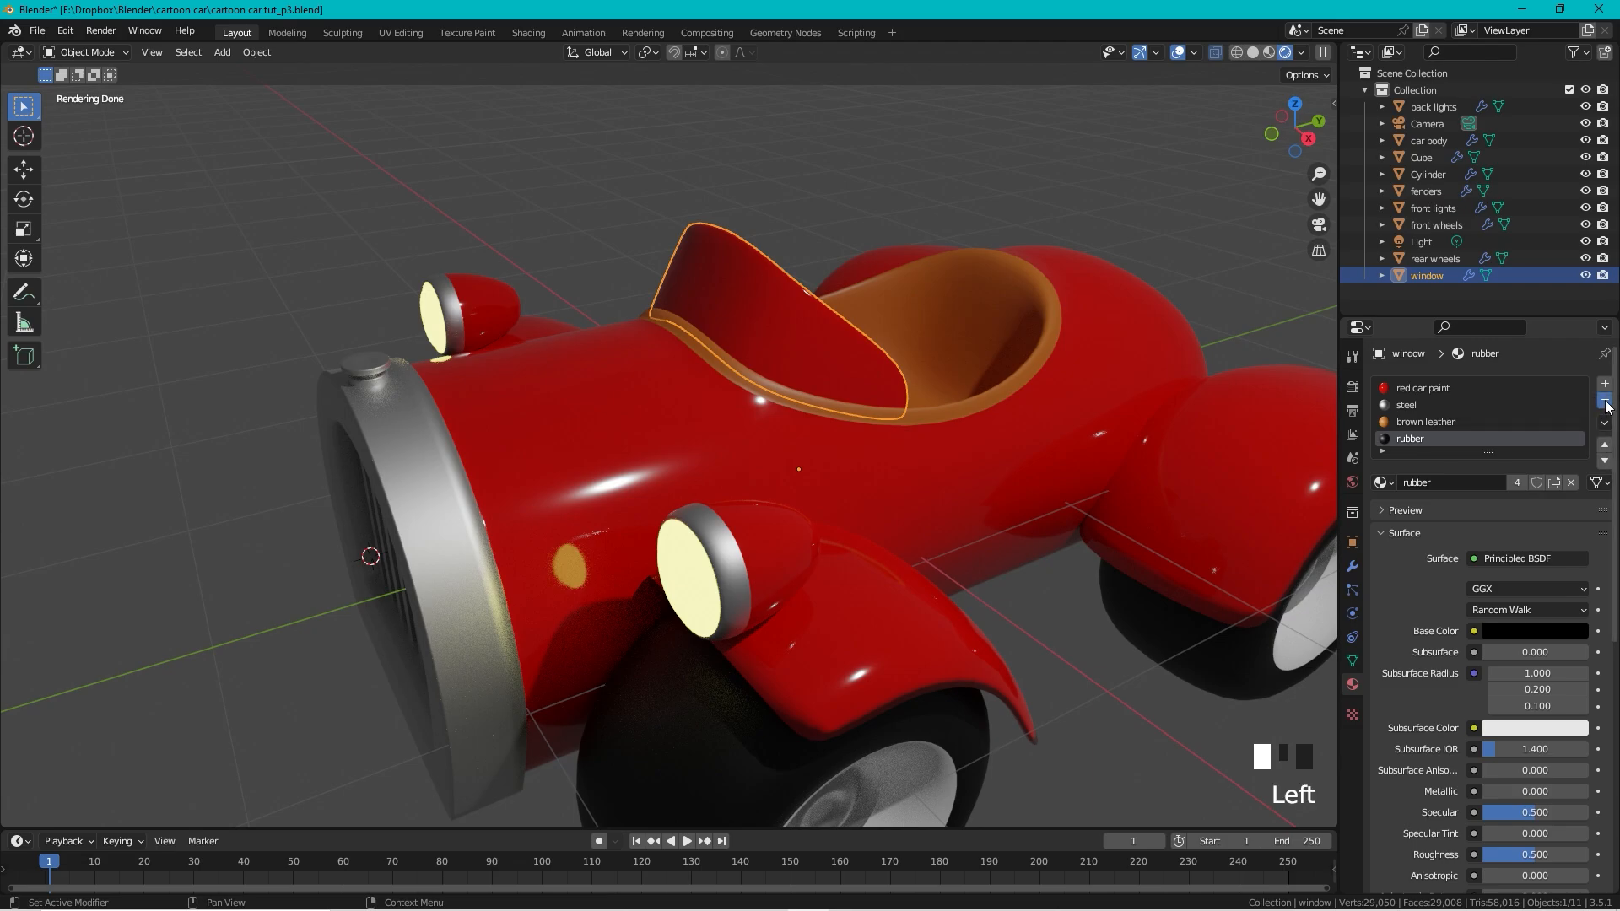
click(1606, 402)
click(1606, 403)
click(1606, 402)
Step: Create a new 'glass' material on the windshield with Transmission set to 1
click(1482, 452)
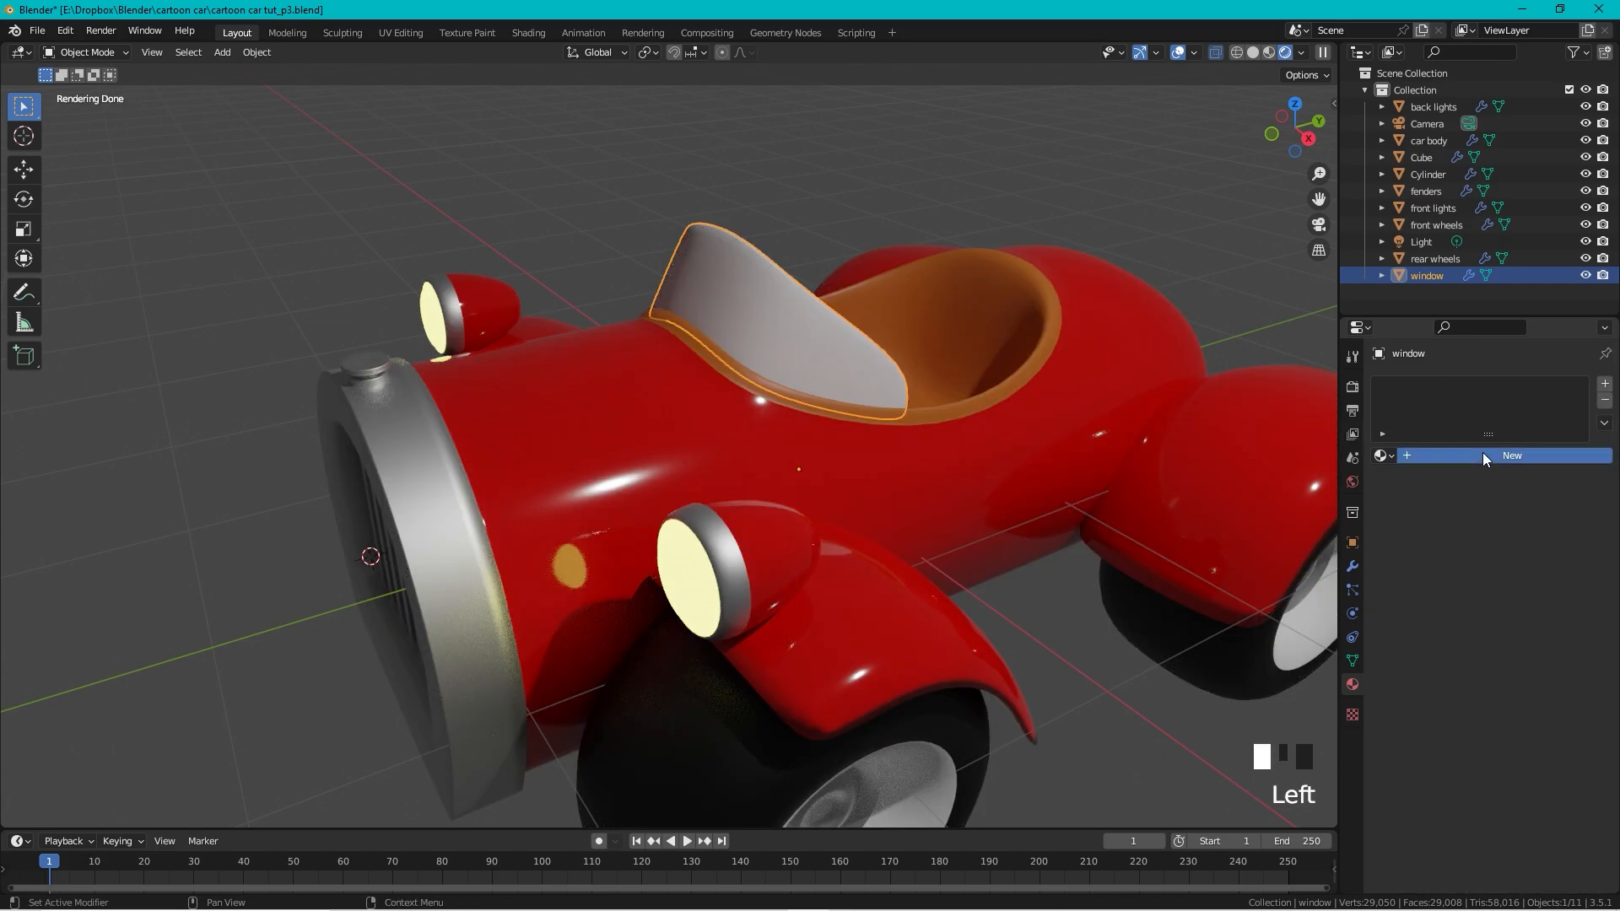
click(1458, 453)
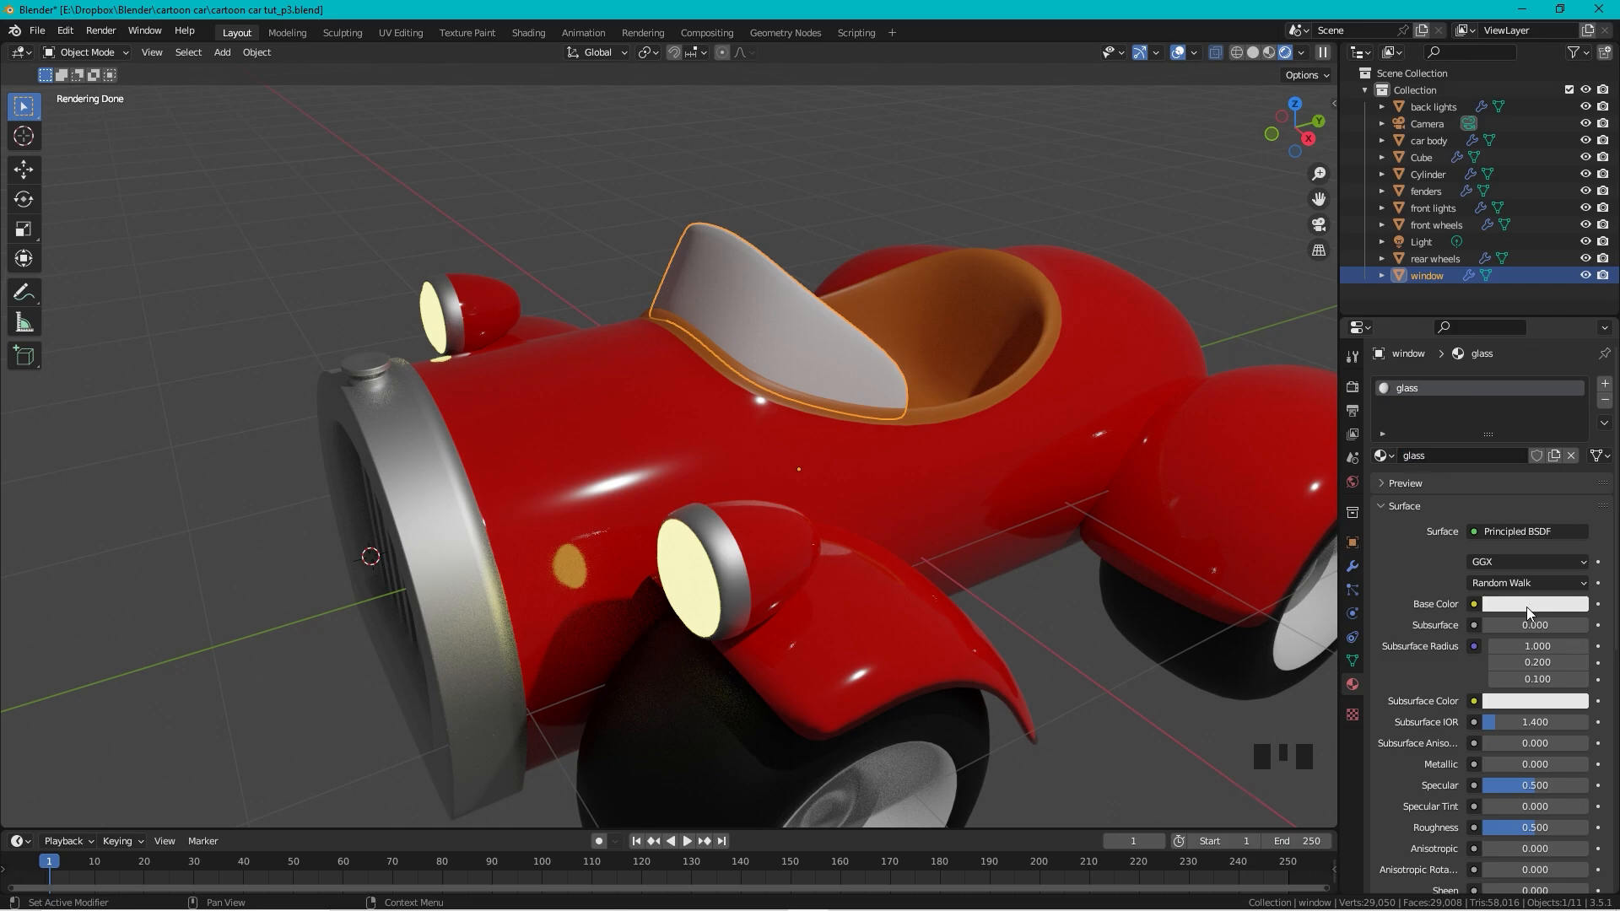
scroll(1523, 582, down, 6)
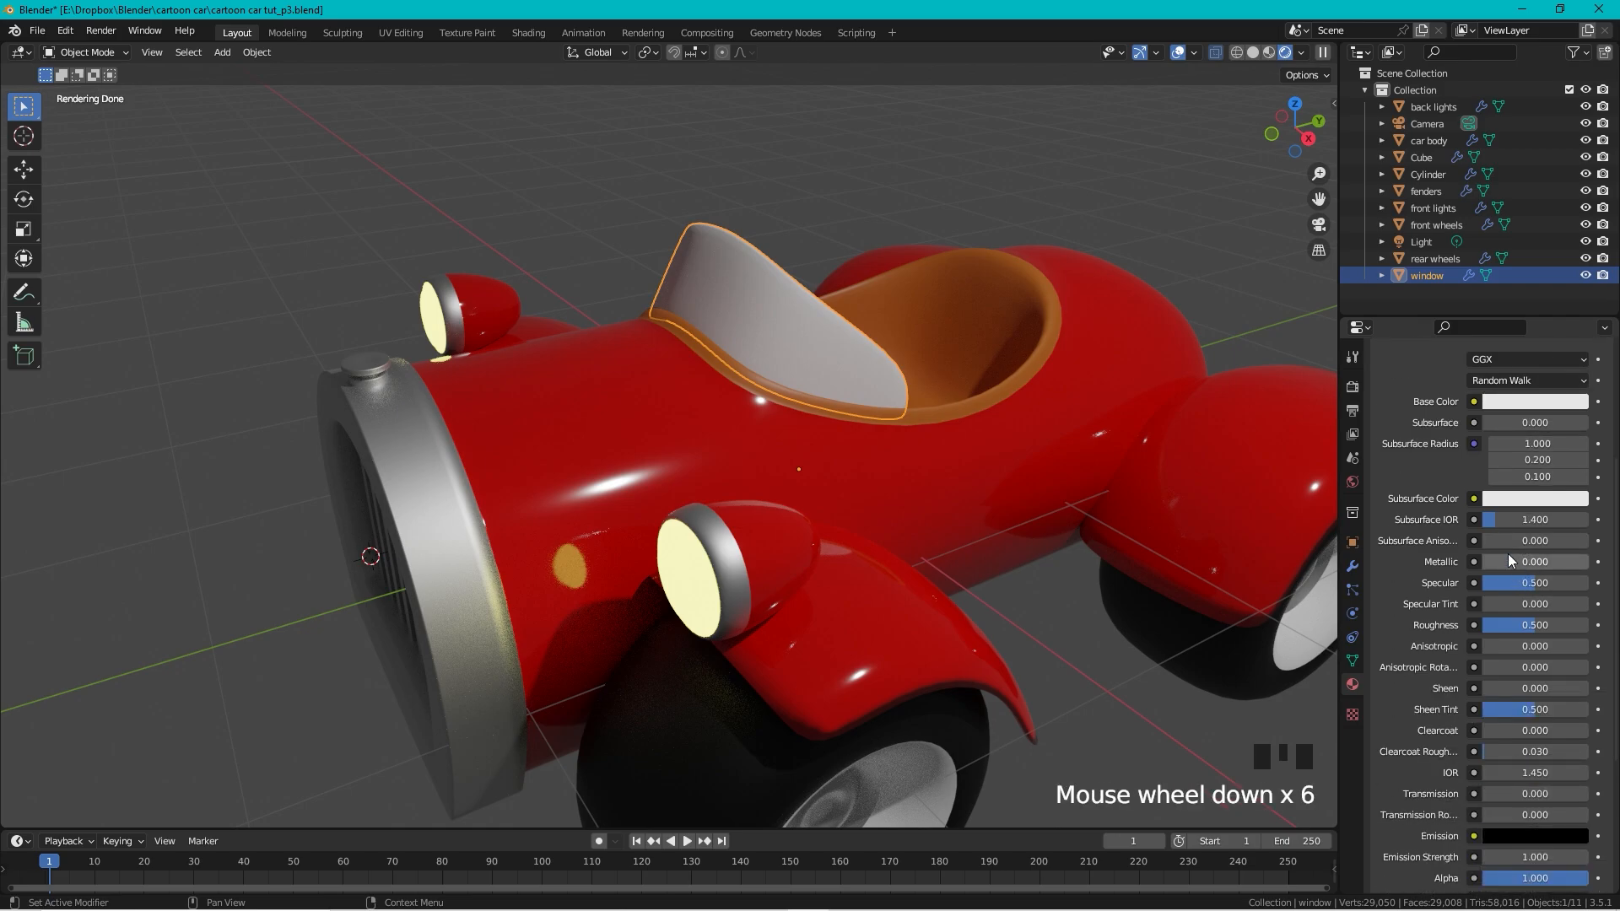
scroll(1531, 467, down, 1)
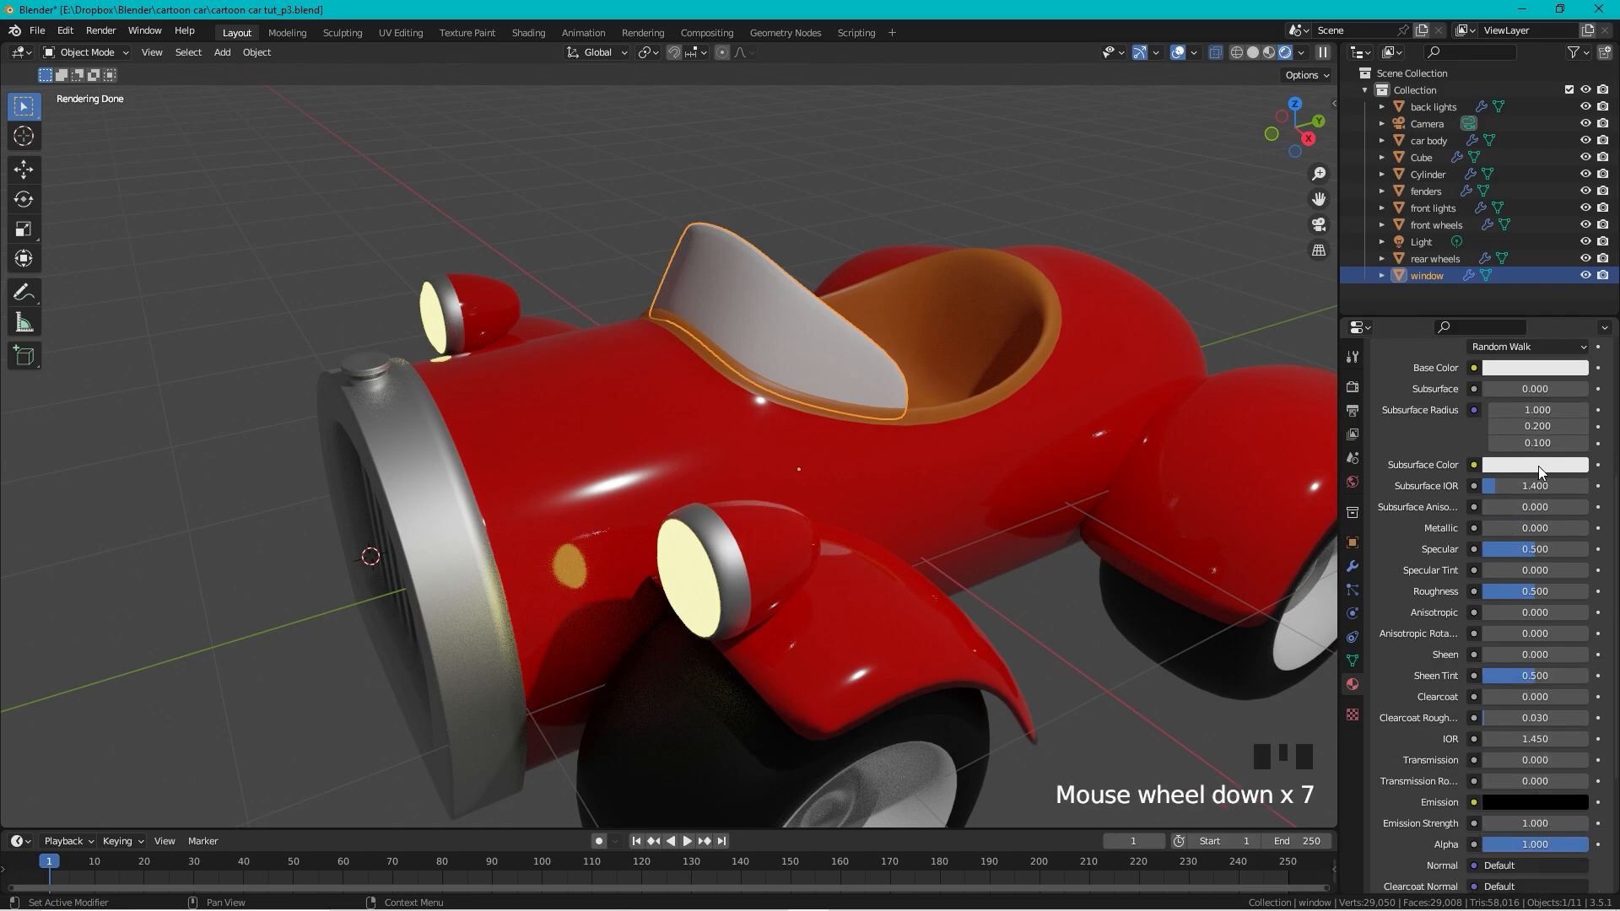
scroll(1554, 467, down, 2)
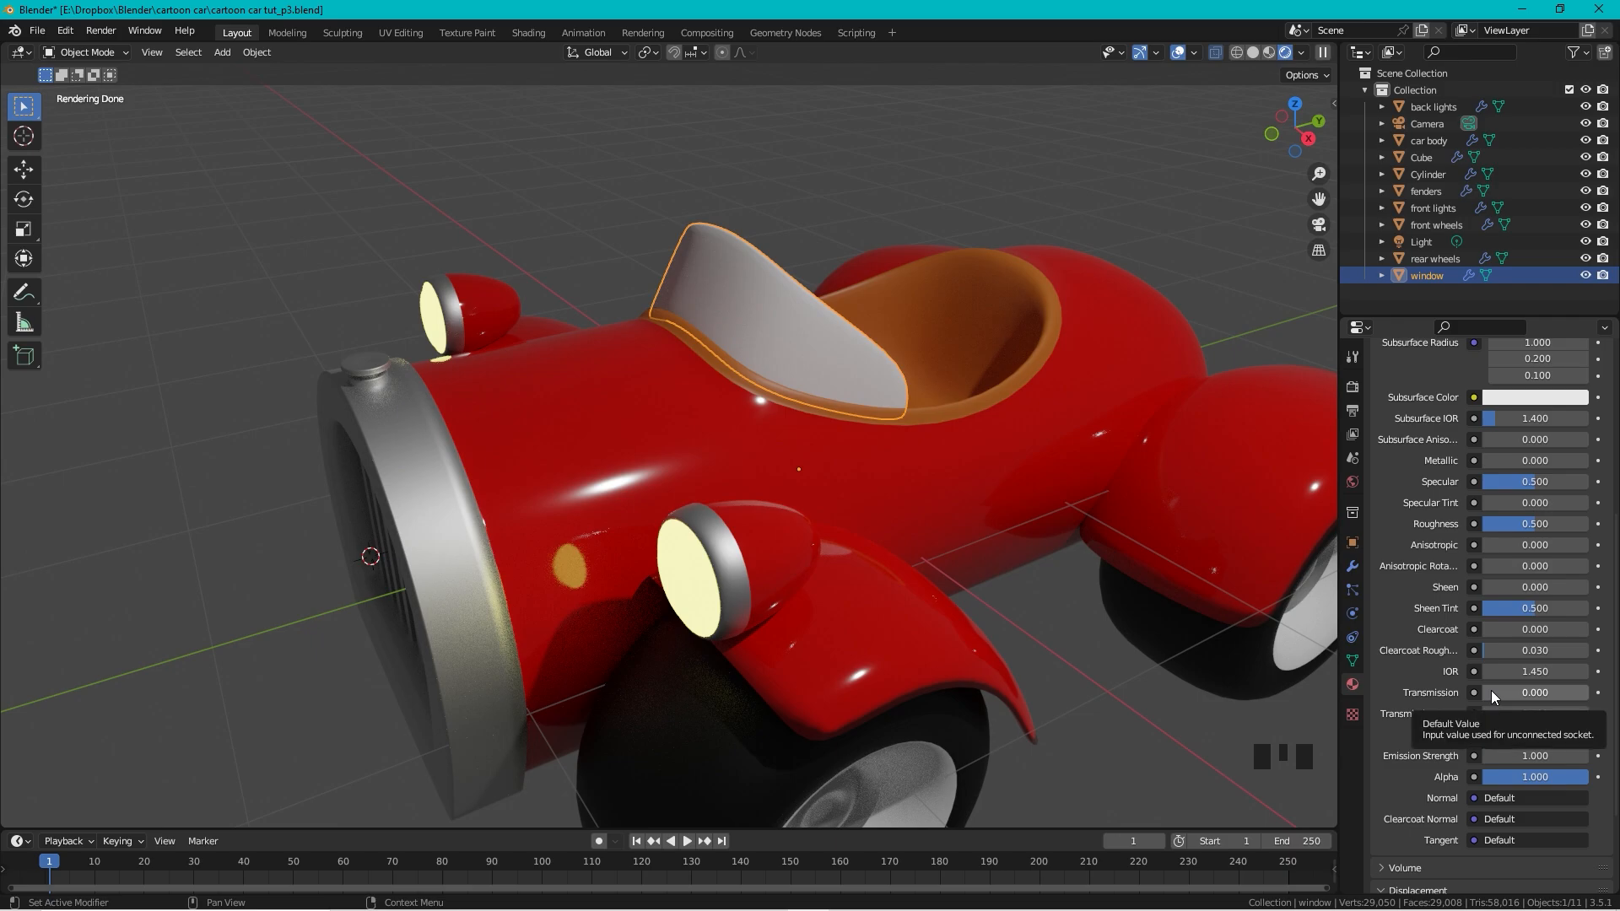
drag(1491, 690, 1586, 690)
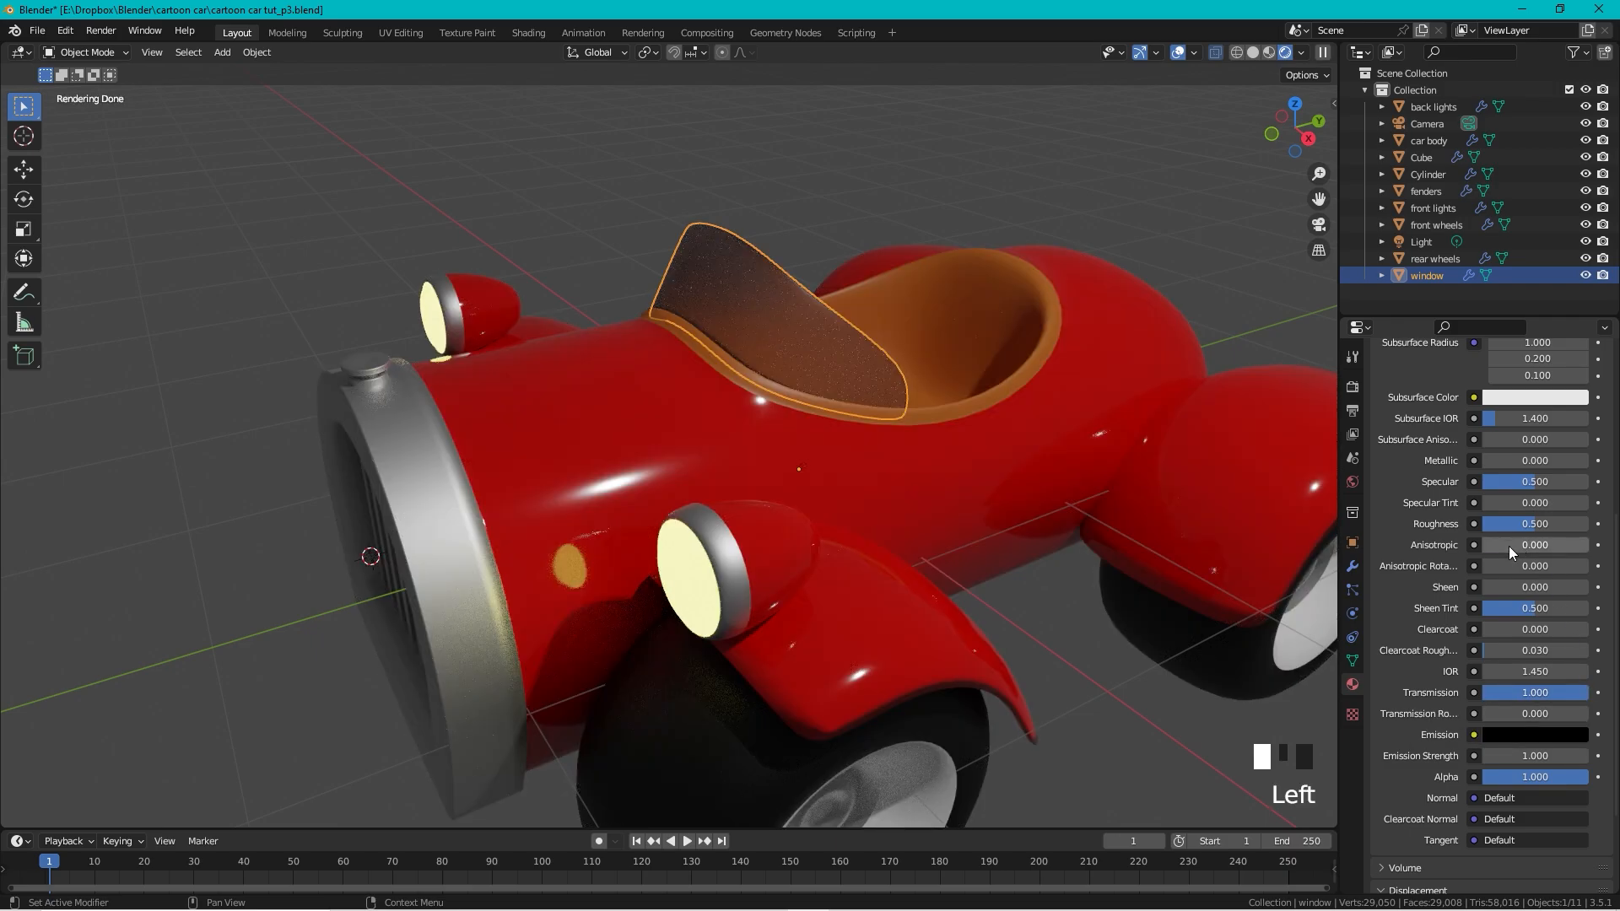
Step: Set the glass Roughness to 0 for a perfectly smooth surface
middle_drag(767, 275, 756, 224)
scroll(756, 224, up, 4)
shift+middle_drag(895, 237, 756, 518)
scroll(675, 453, up, 2)
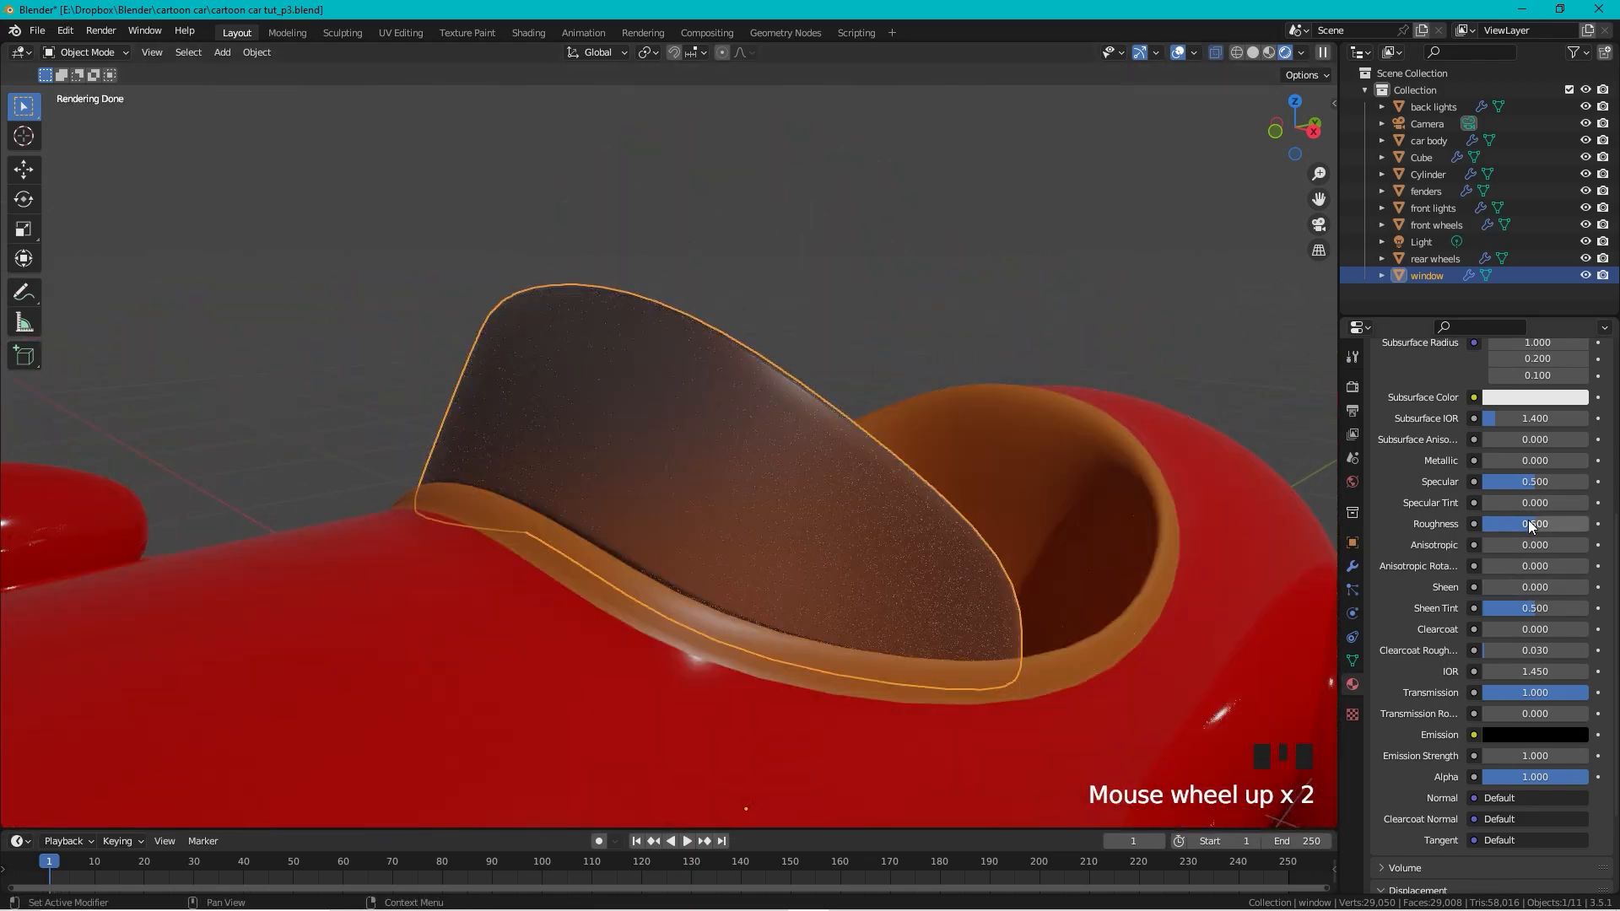
drag(1533, 527, 1485, 527)
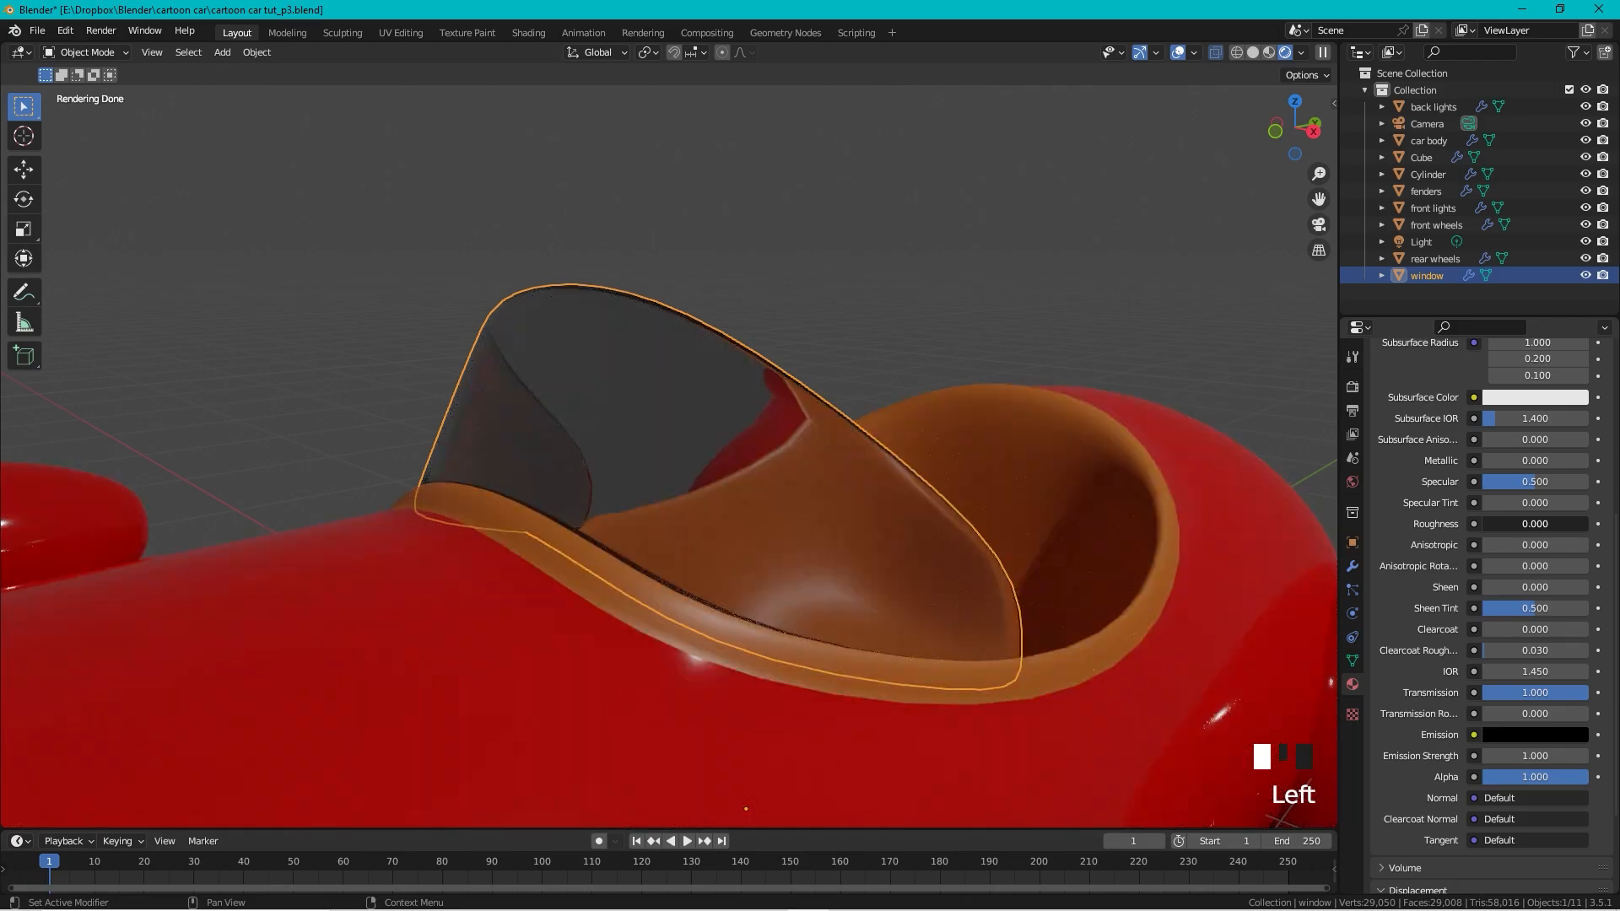
Step: Tint the glass Base Color pale cyan and view it from the front
scroll(885, 264, down, 3)
middle_drag(885, 263, 804, 275)
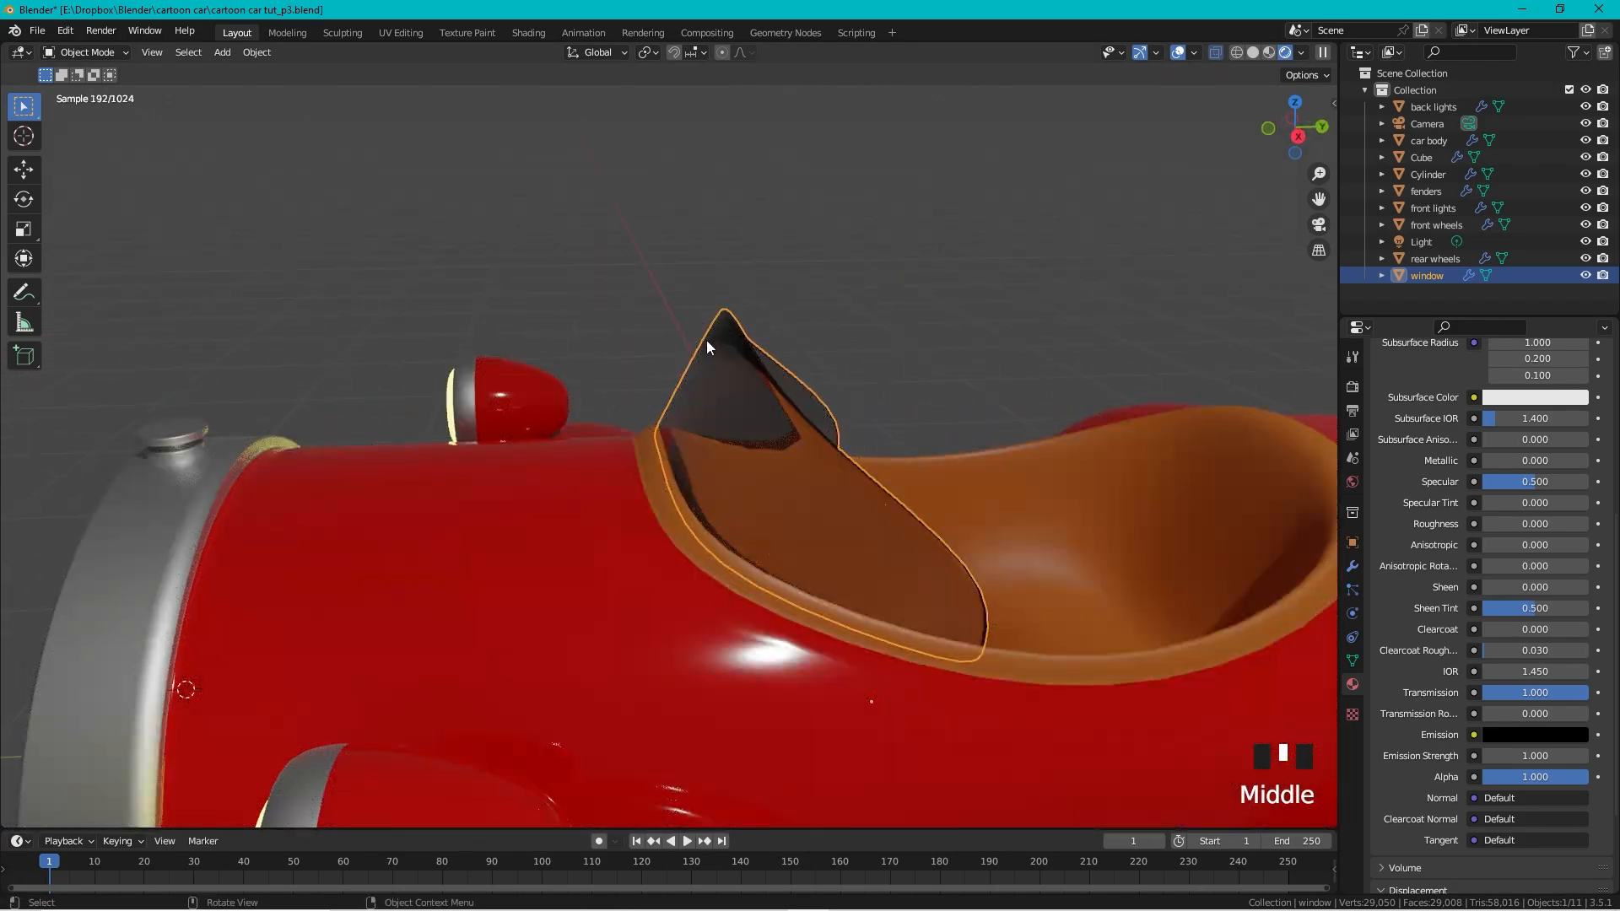
middle_drag(720, 339, 796, 337)
scroll(1578, 473, up, 6)
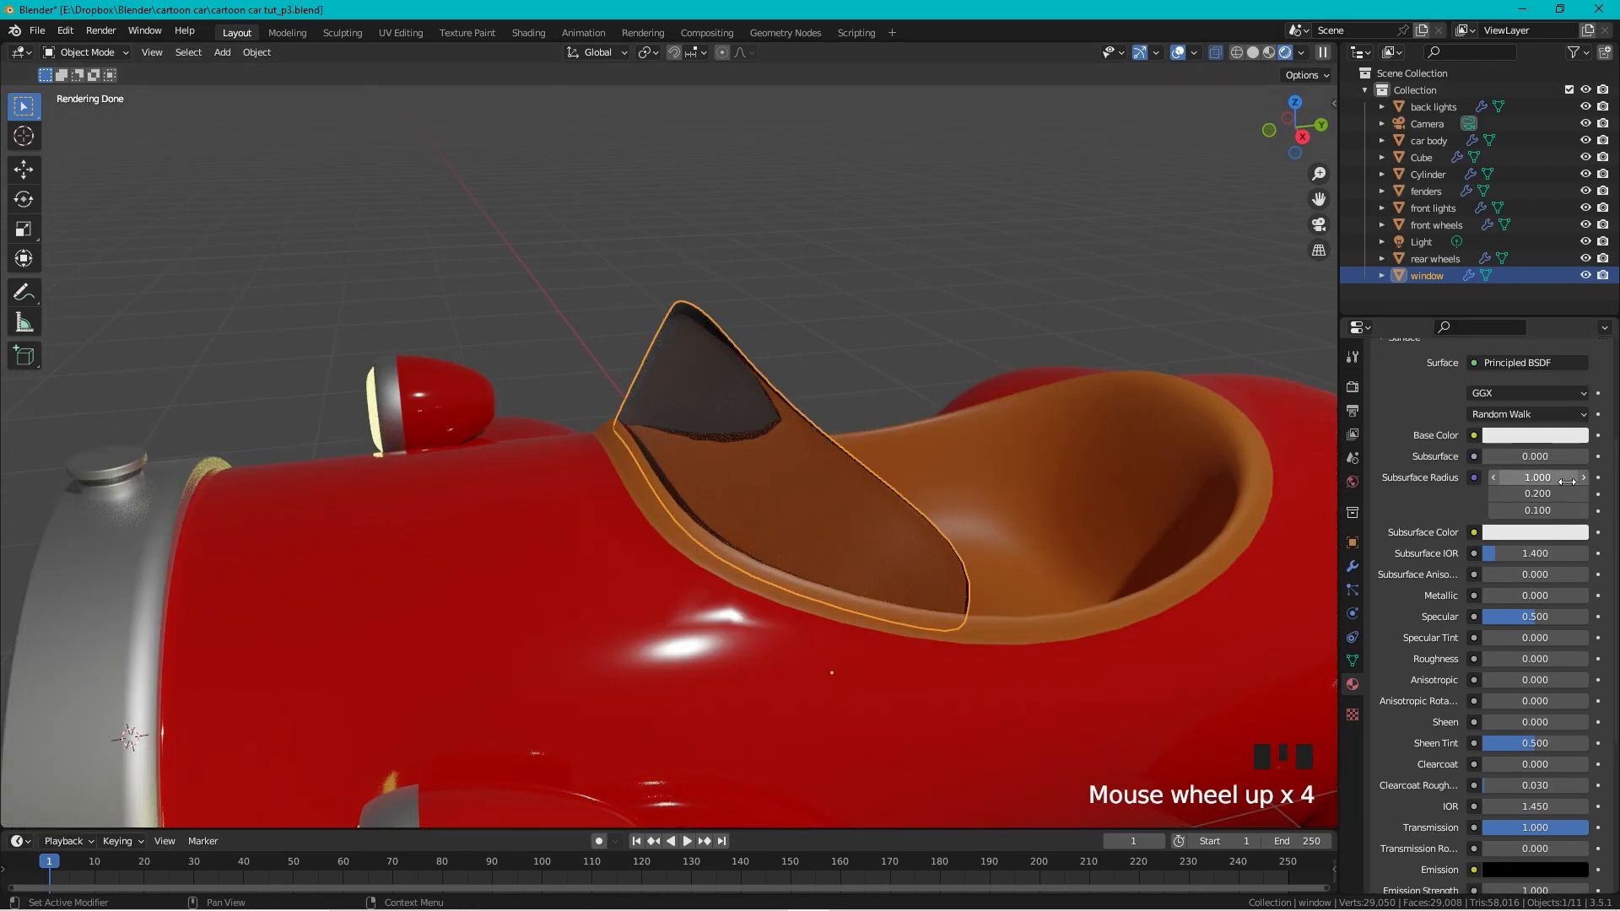
click(1557, 504)
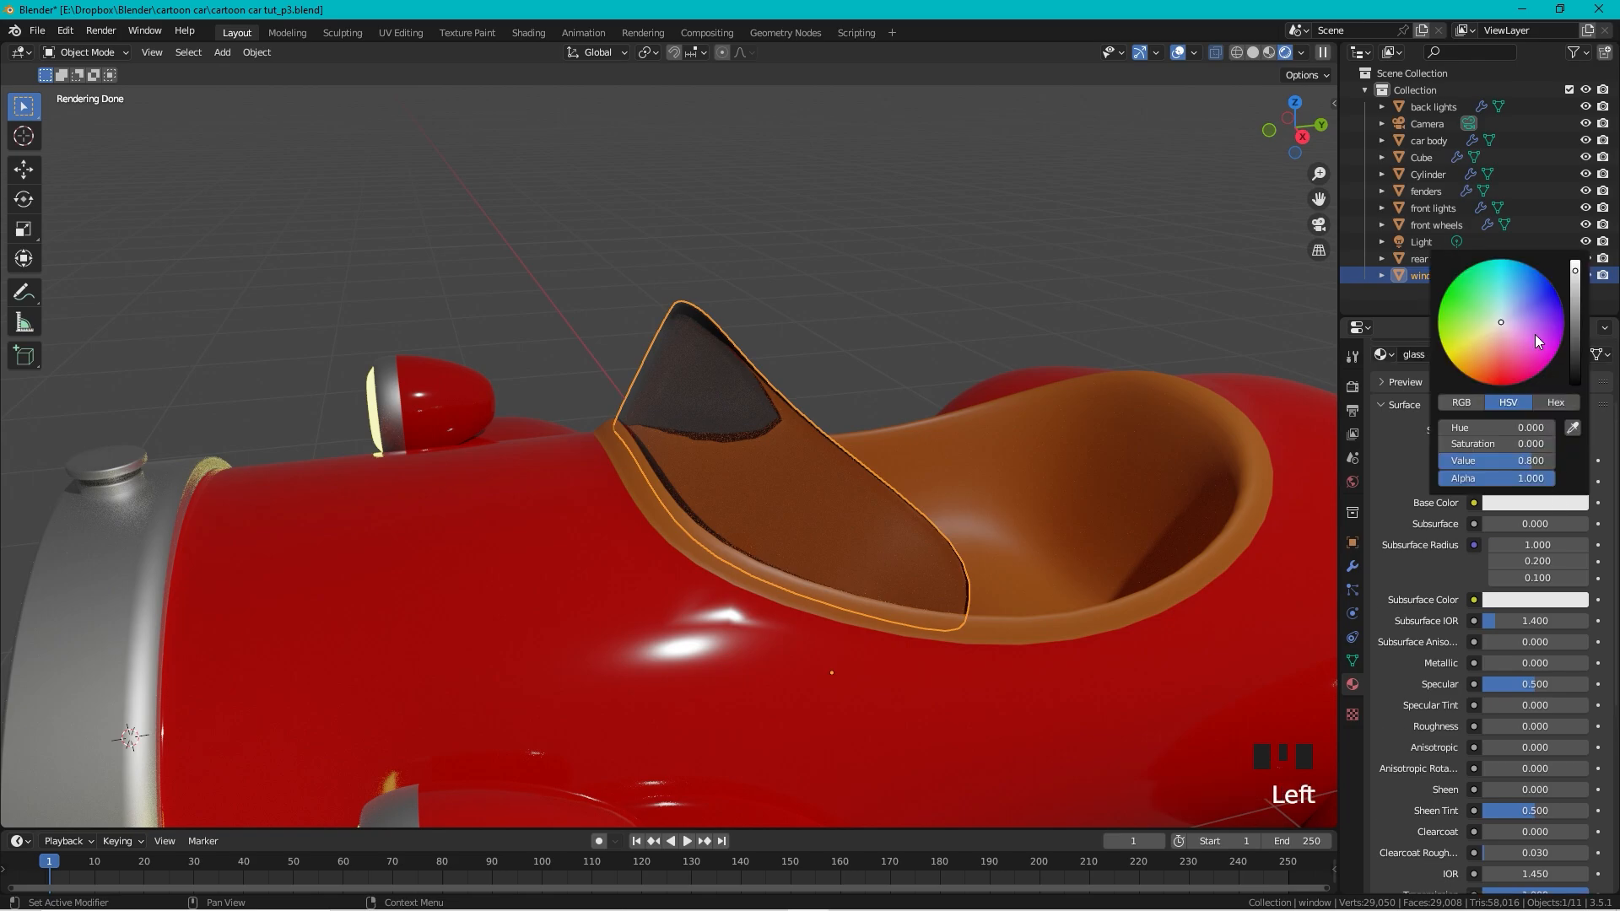
click(1500, 313)
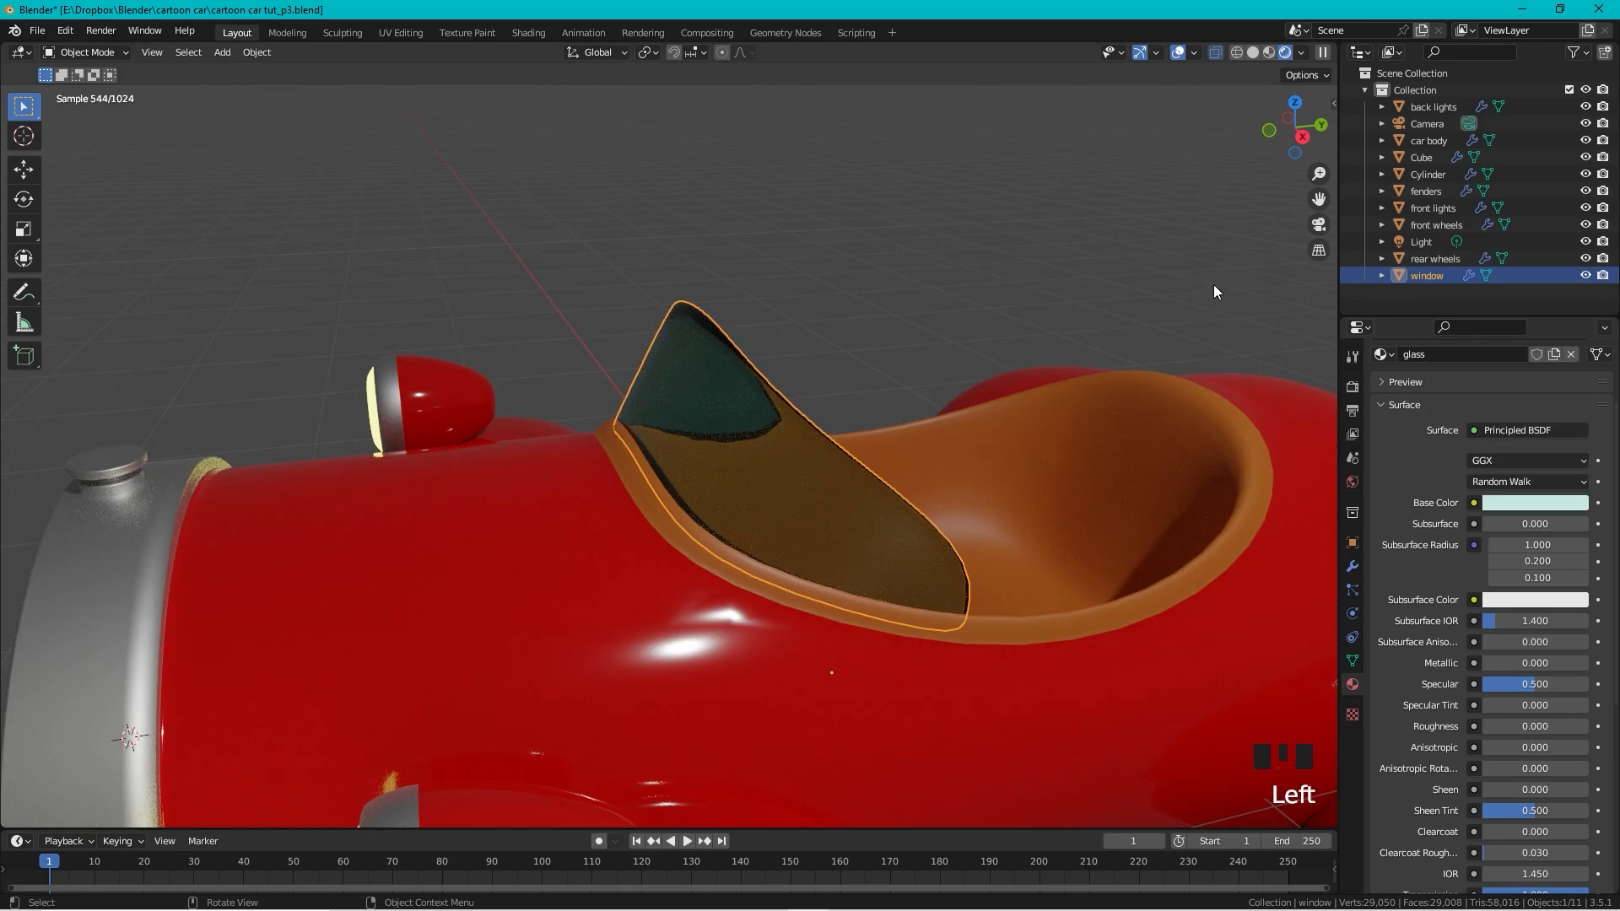
scroll(879, 267, down, 6)
middle_drag(468, 428, 448, 401)
scroll(677, 453, up, 5)
scroll(677, 452, down, 5)
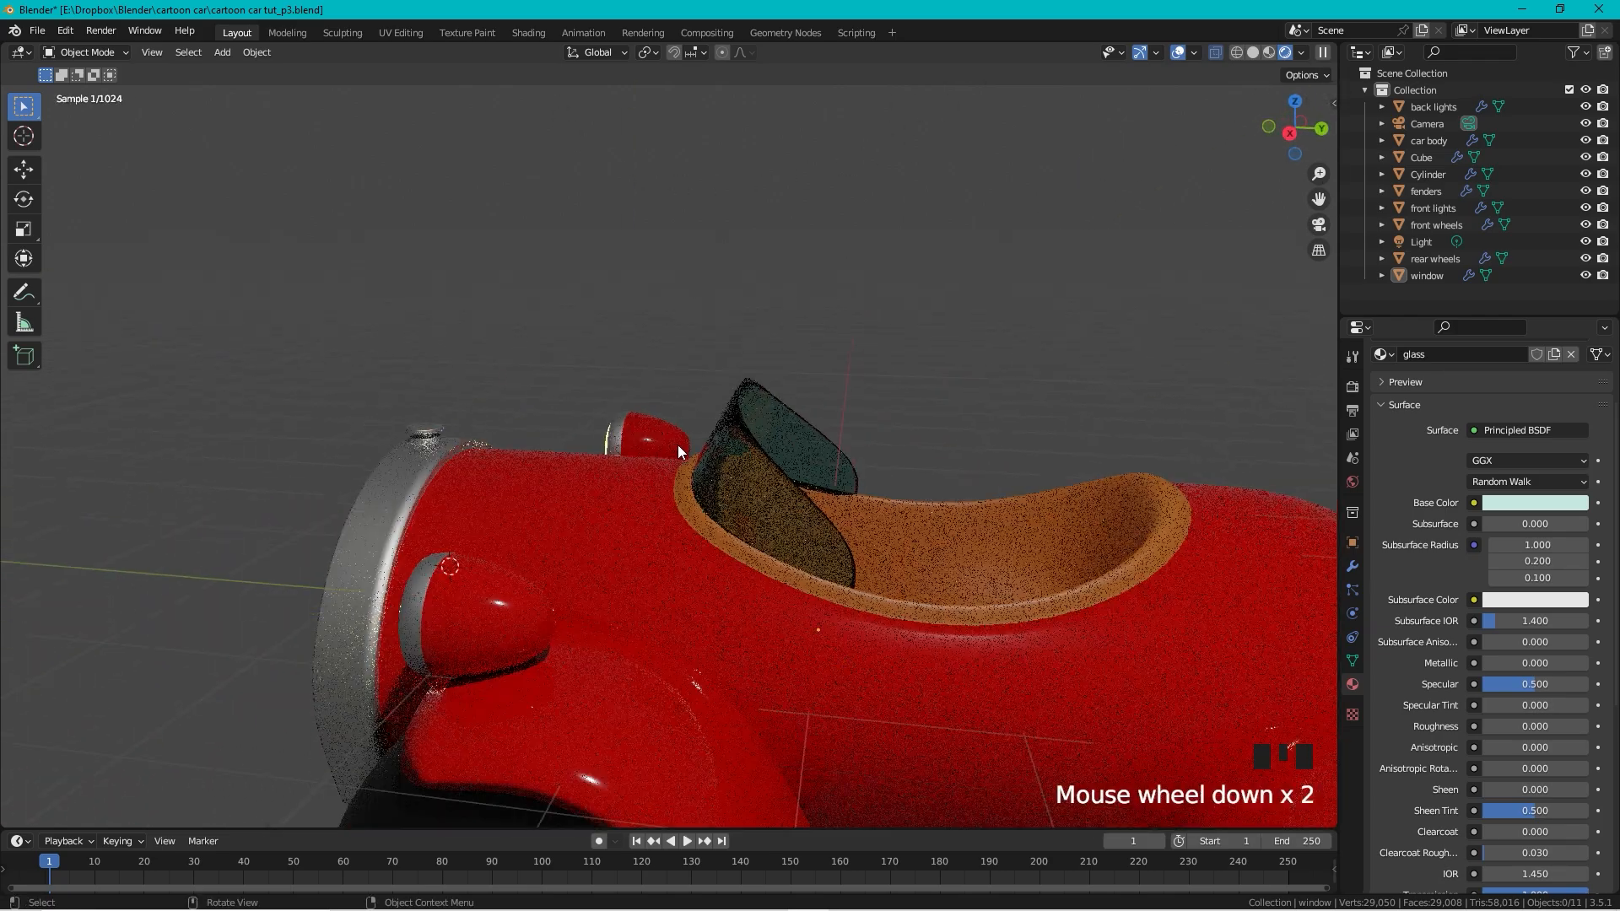
middle_drag(677, 452, 973, 503)
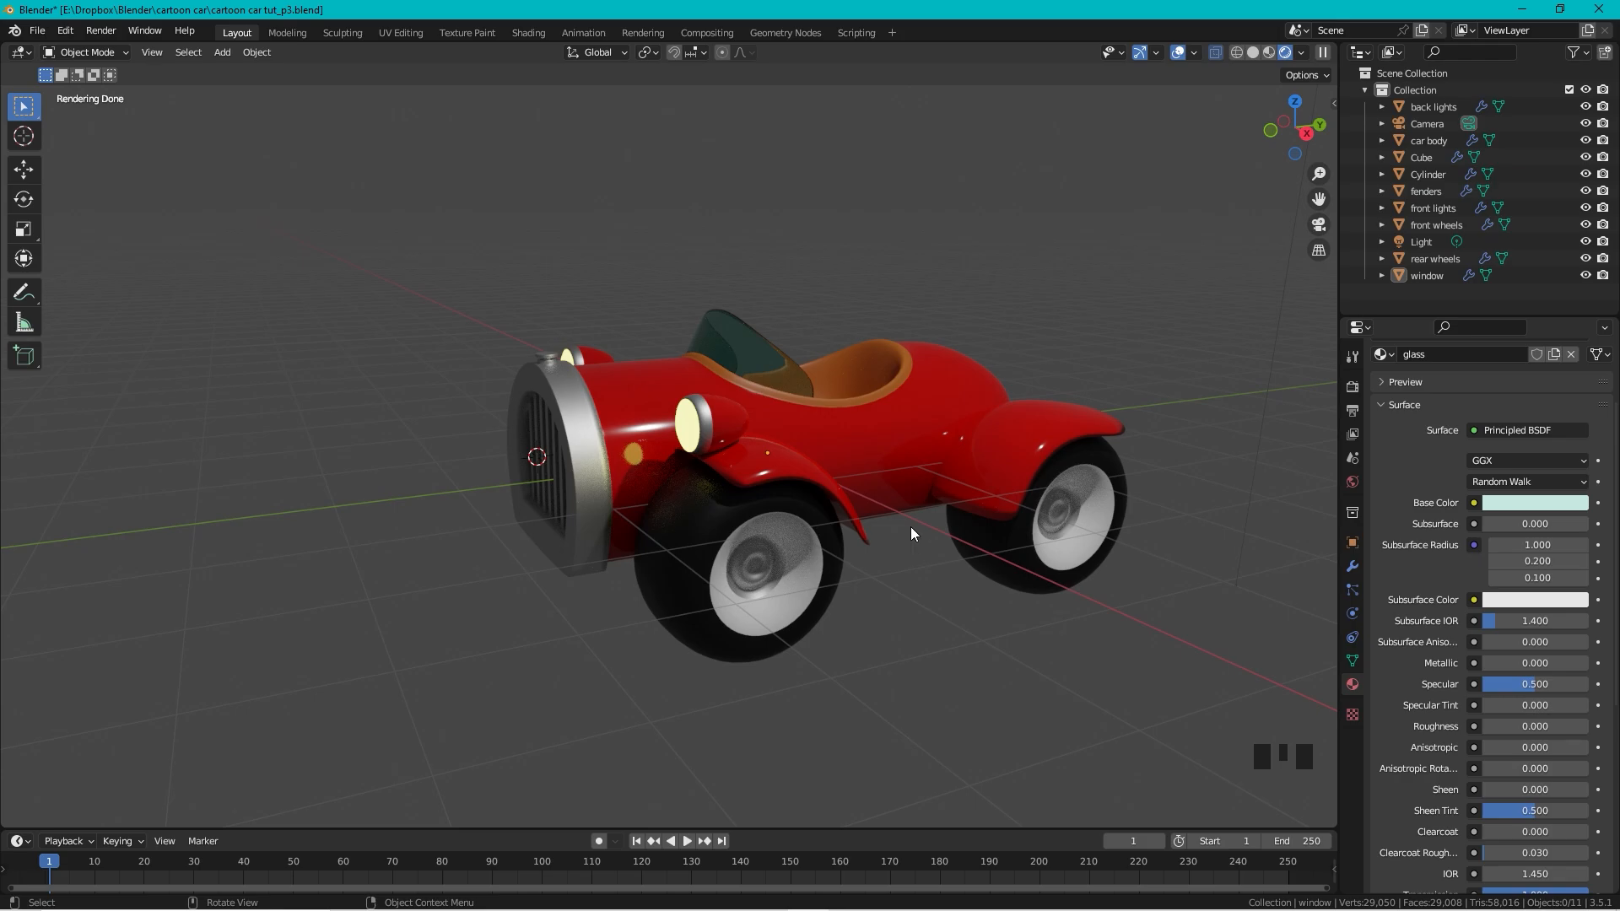
Step: Reset the 3D cursor and add a mesh plane to the scene
key(shift+c)
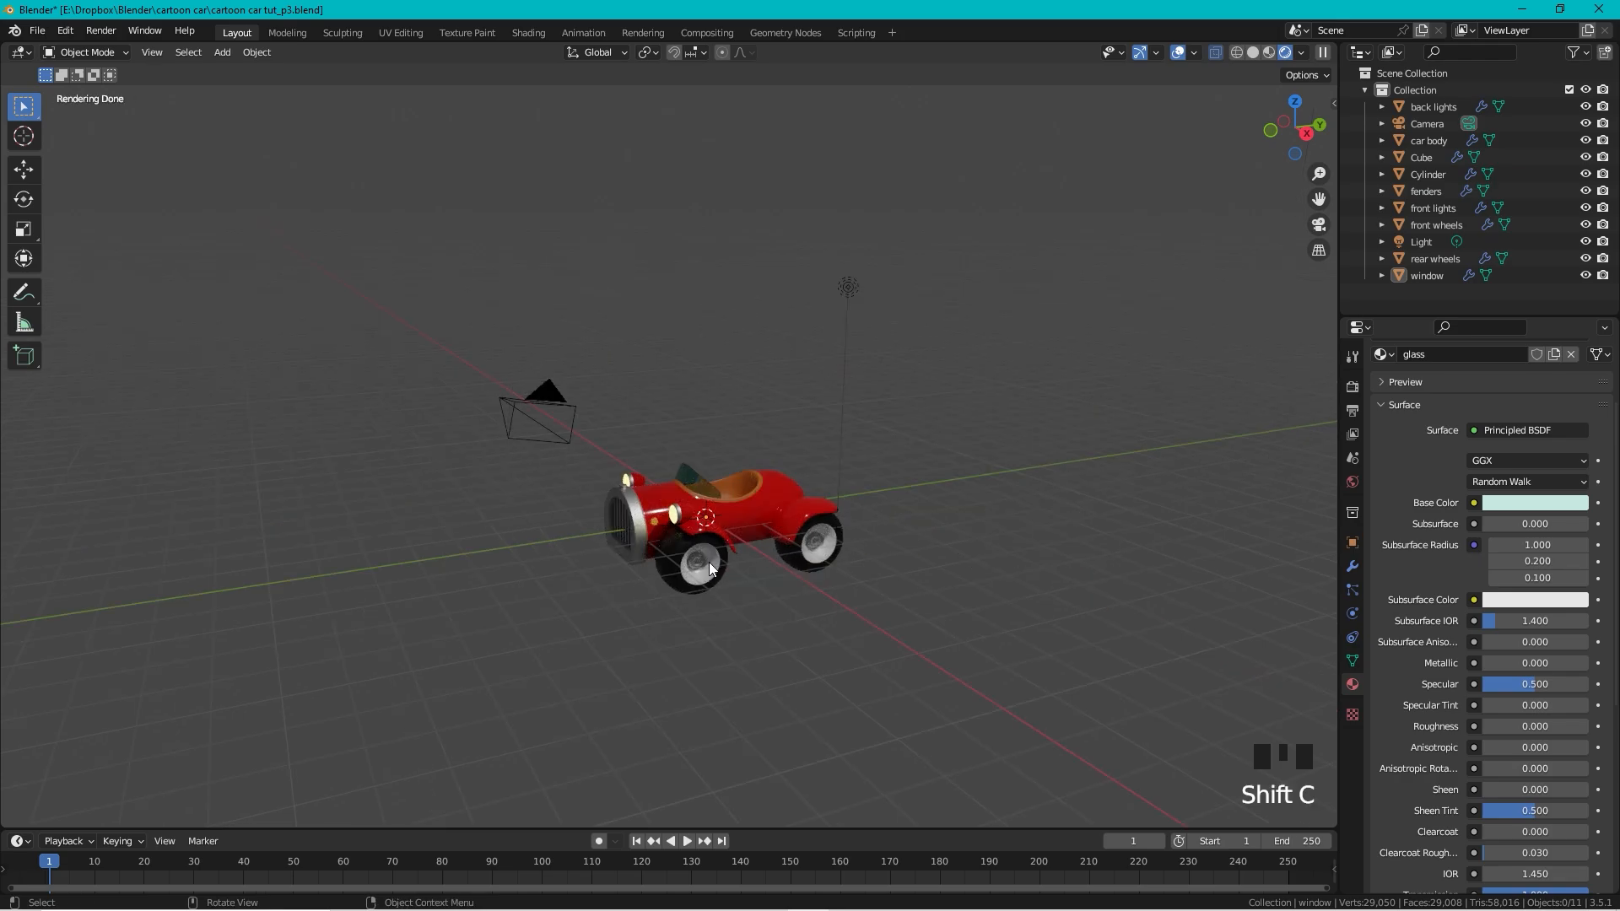
key(shift+a)
mouse_move(710, 562)
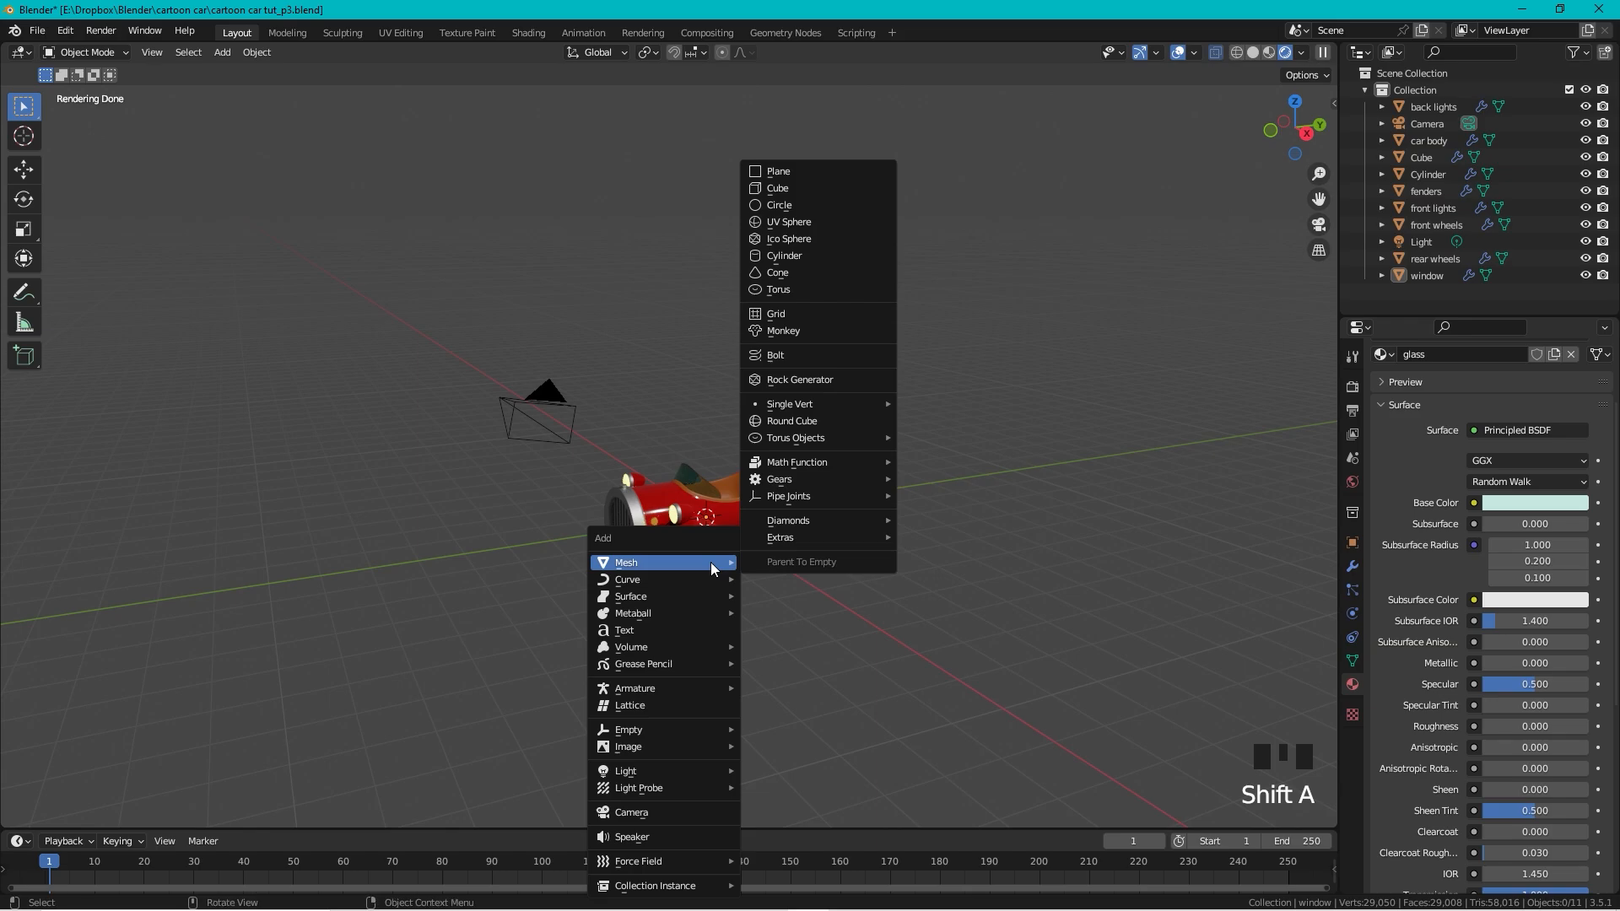
click(797, 171)
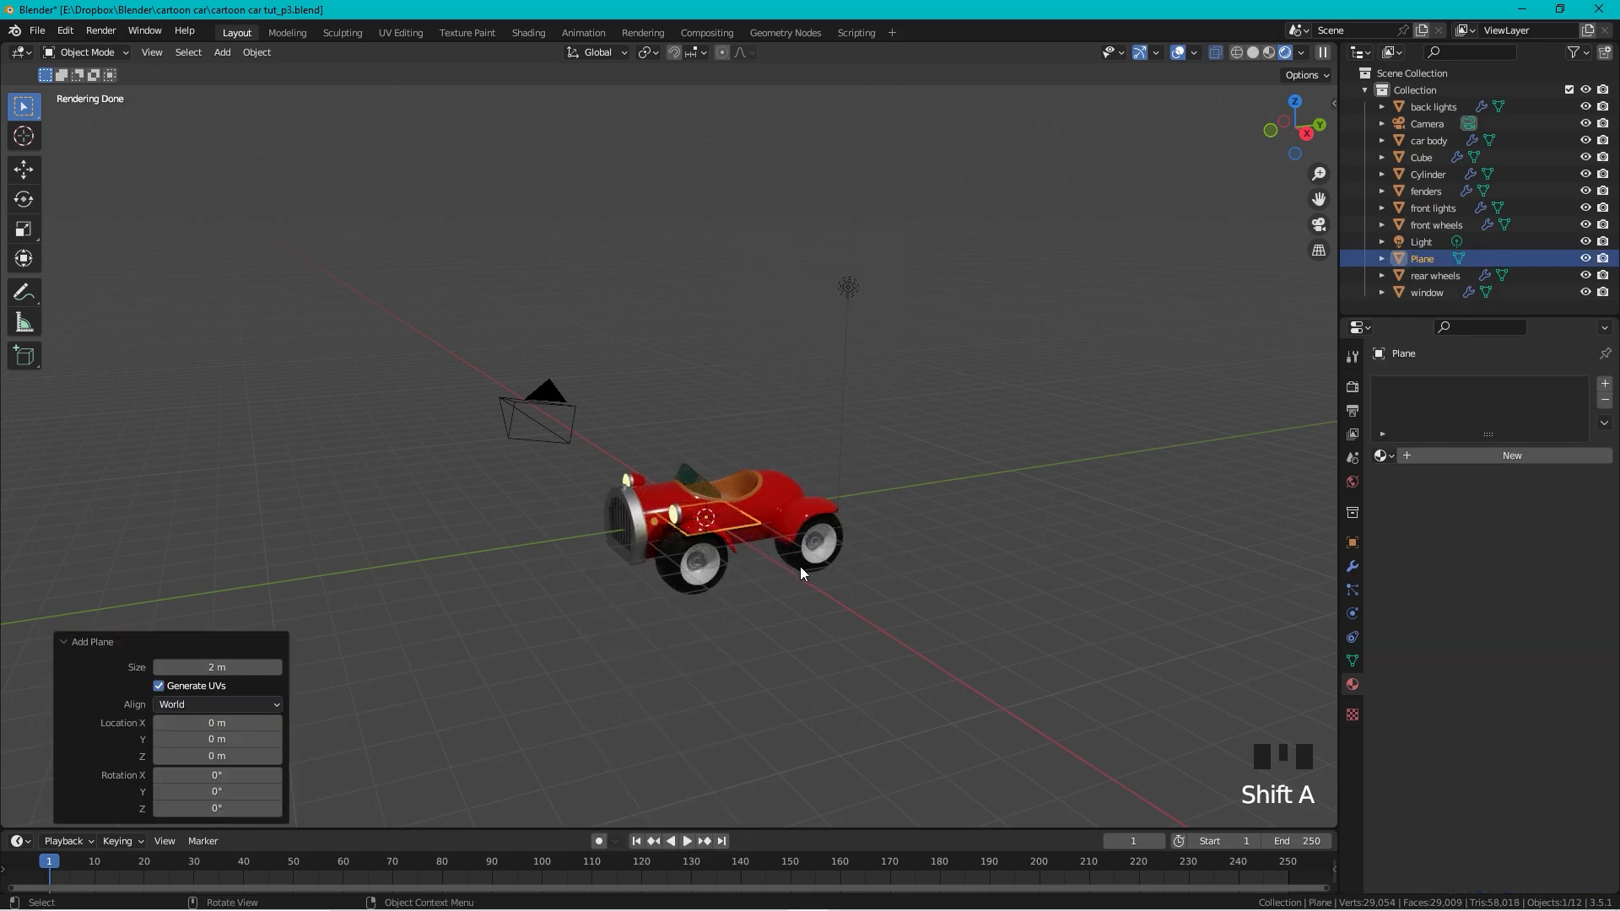
Step: Scale the plane to 5.624 and lower it about 1.9 m along Z
key(s)
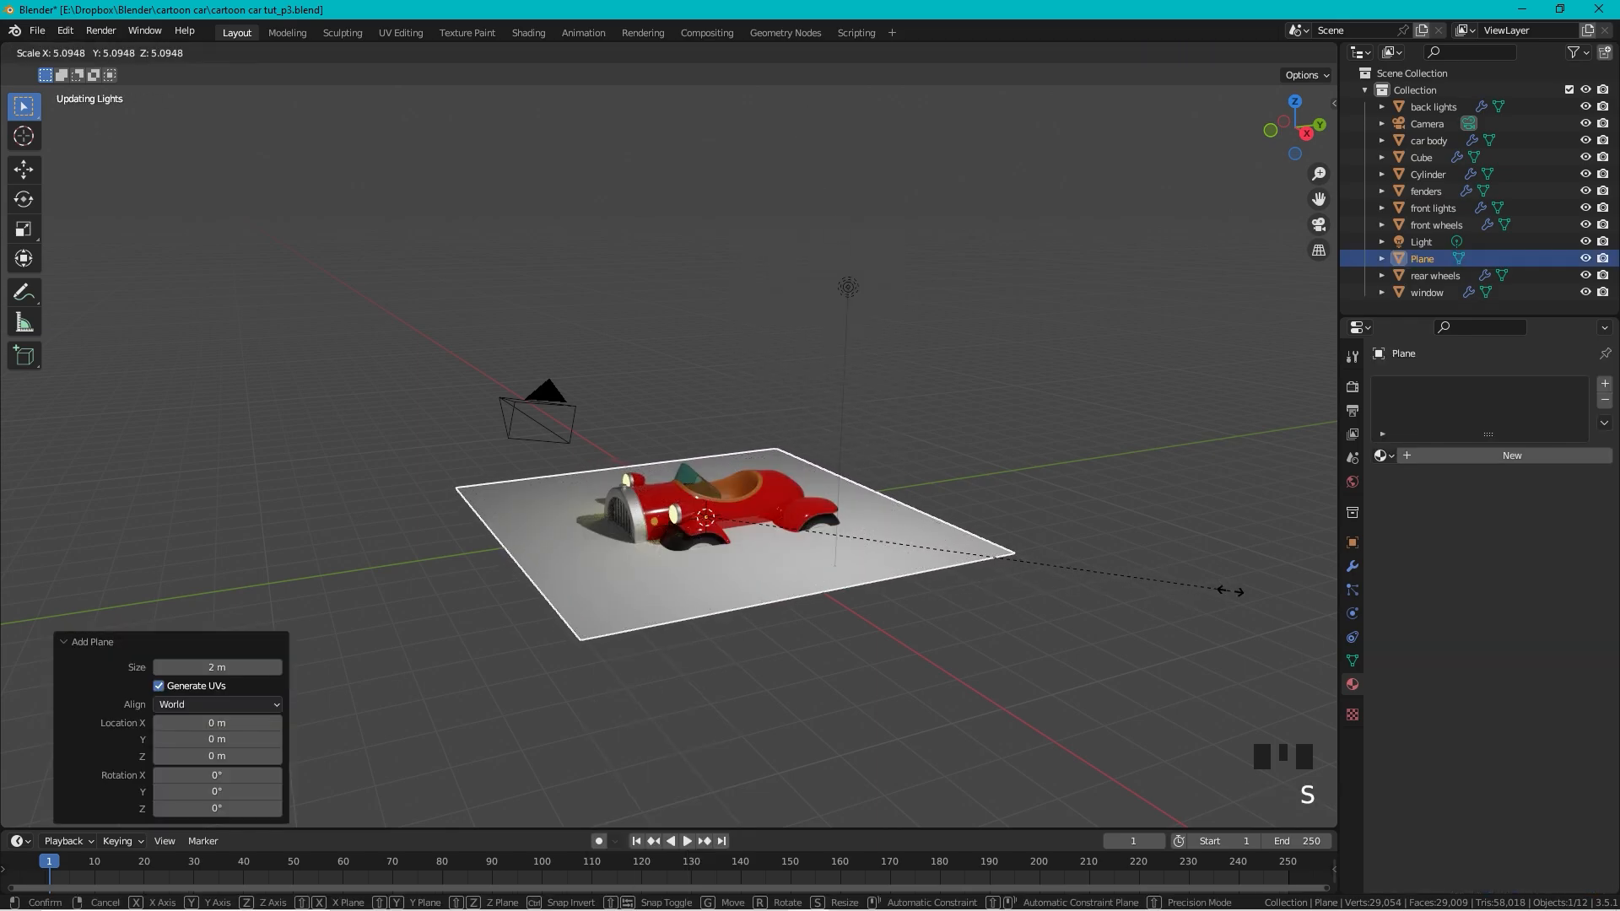
click(1274, 606)
scroll(868, 554, up, 3)
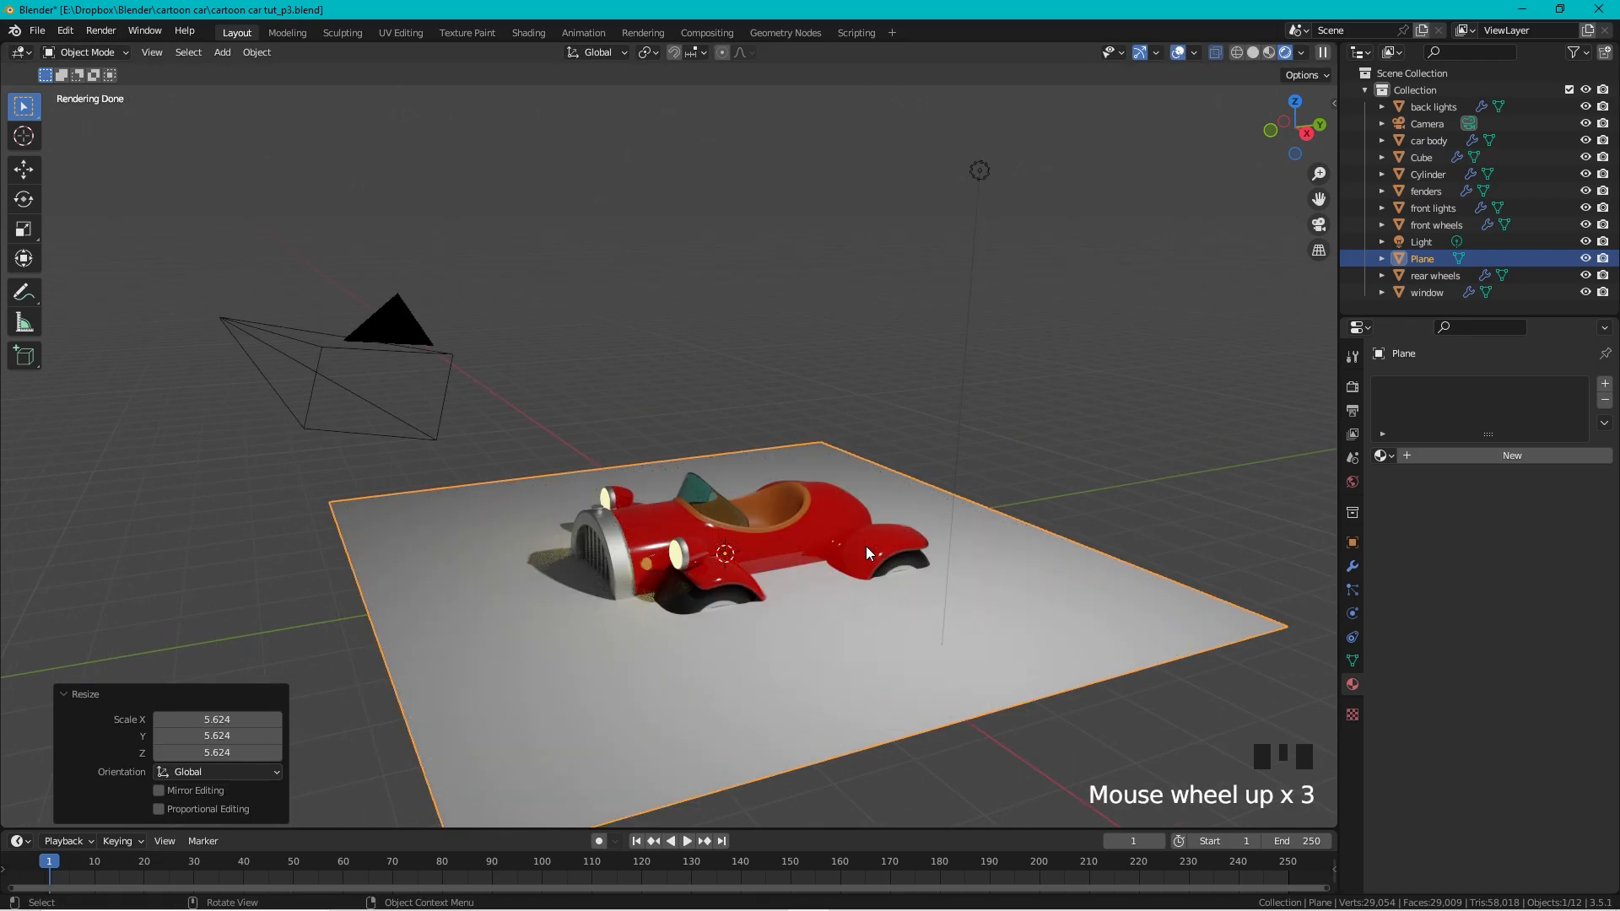
key(g)
key(z)
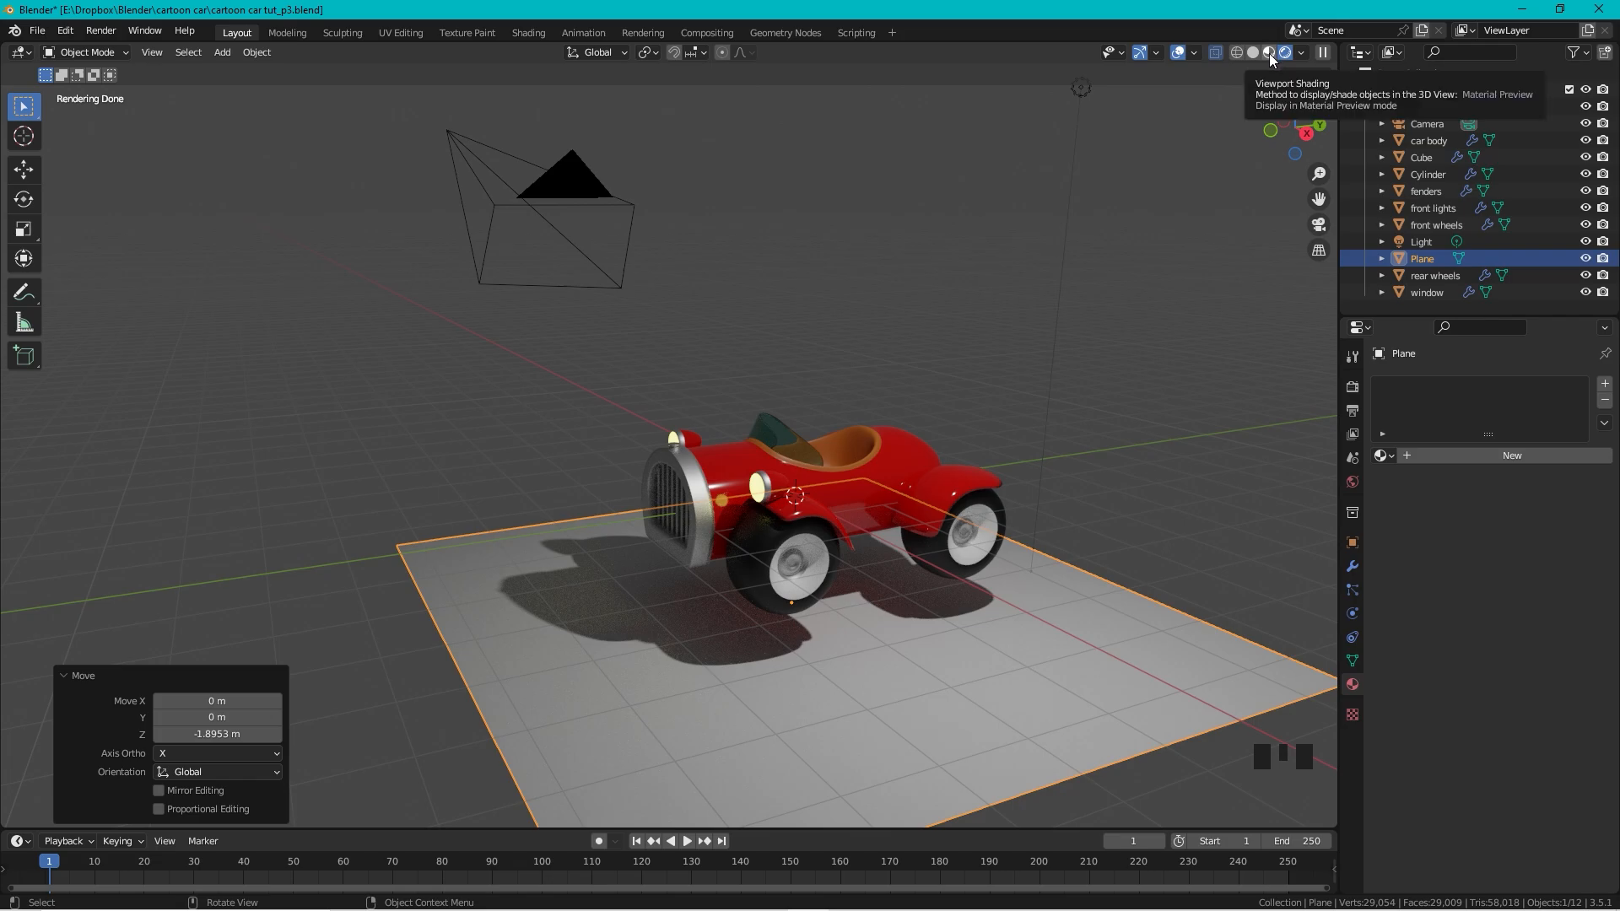
Step: Switch to Material Preview shading and frame a low view of the car and plane
click(1270, 52)
shift+middle_drag(1006, 465, 929, 383)
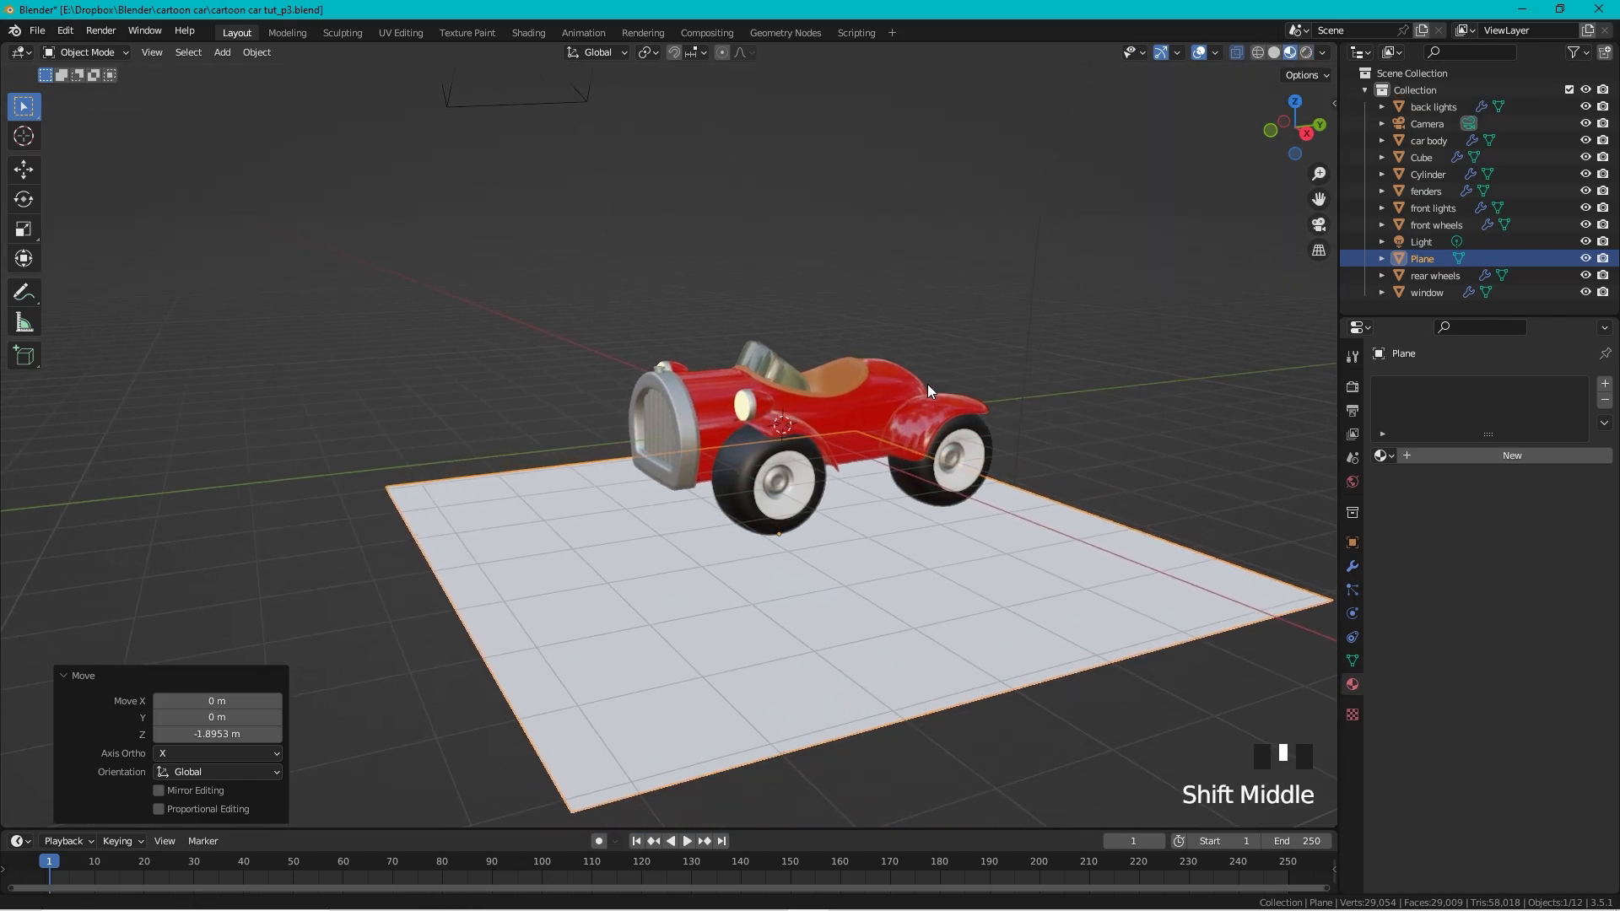
scroll(910, 385, down, 2)
scroll(964, 660, down, 2)
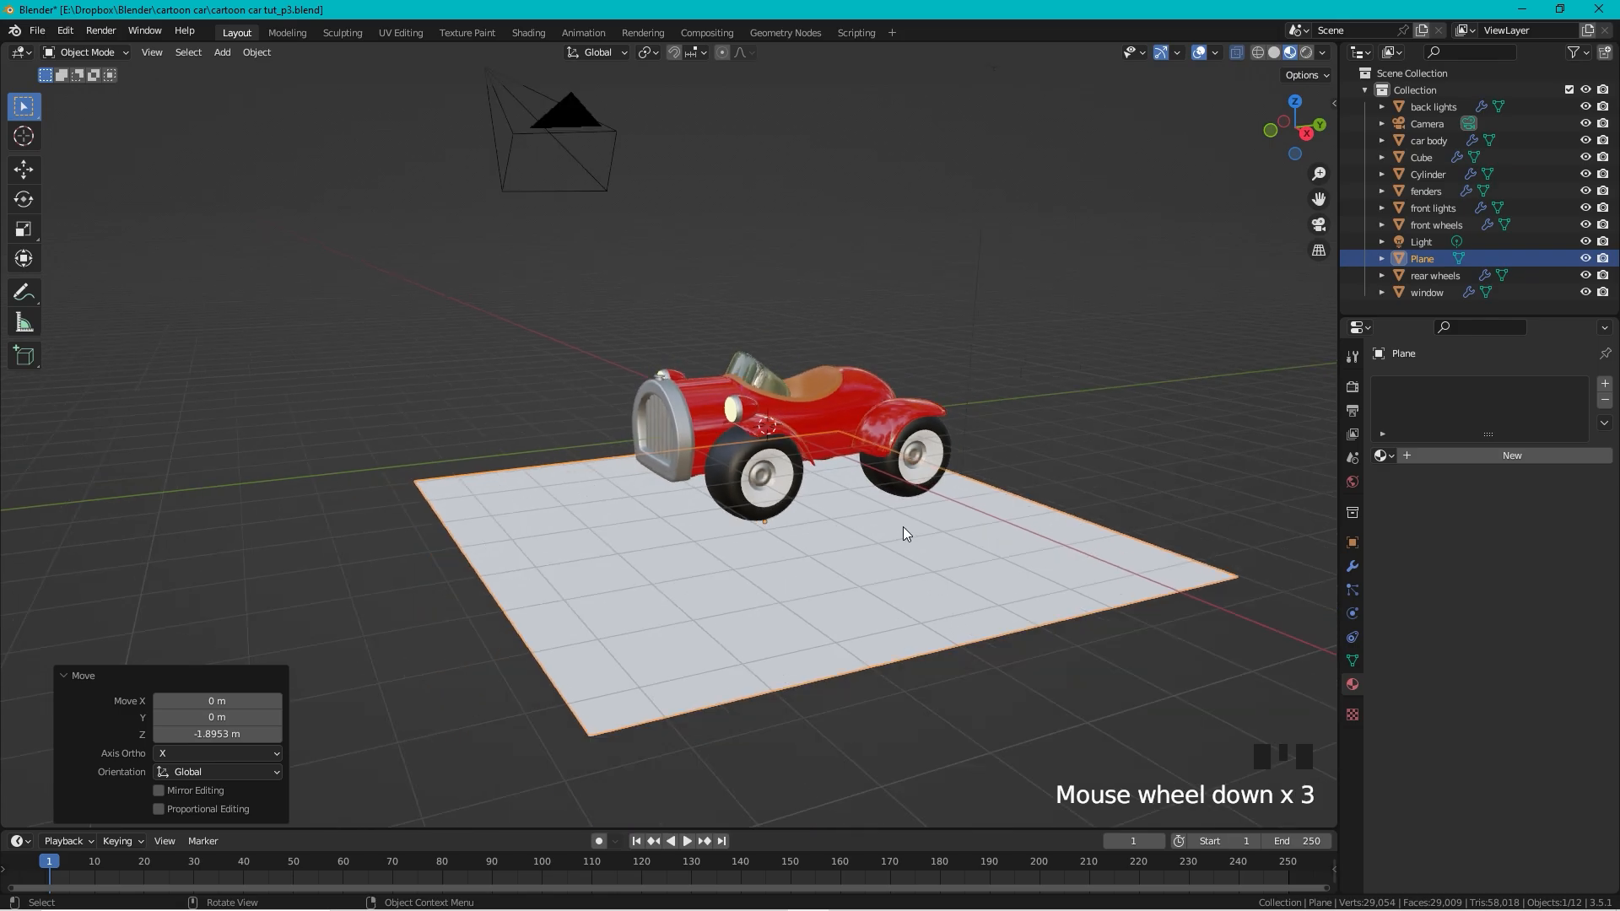
mouse_move(821, 504)
middle_down()
mouse_move(807, 459)
mouse_move(833, 511)
middle_up()
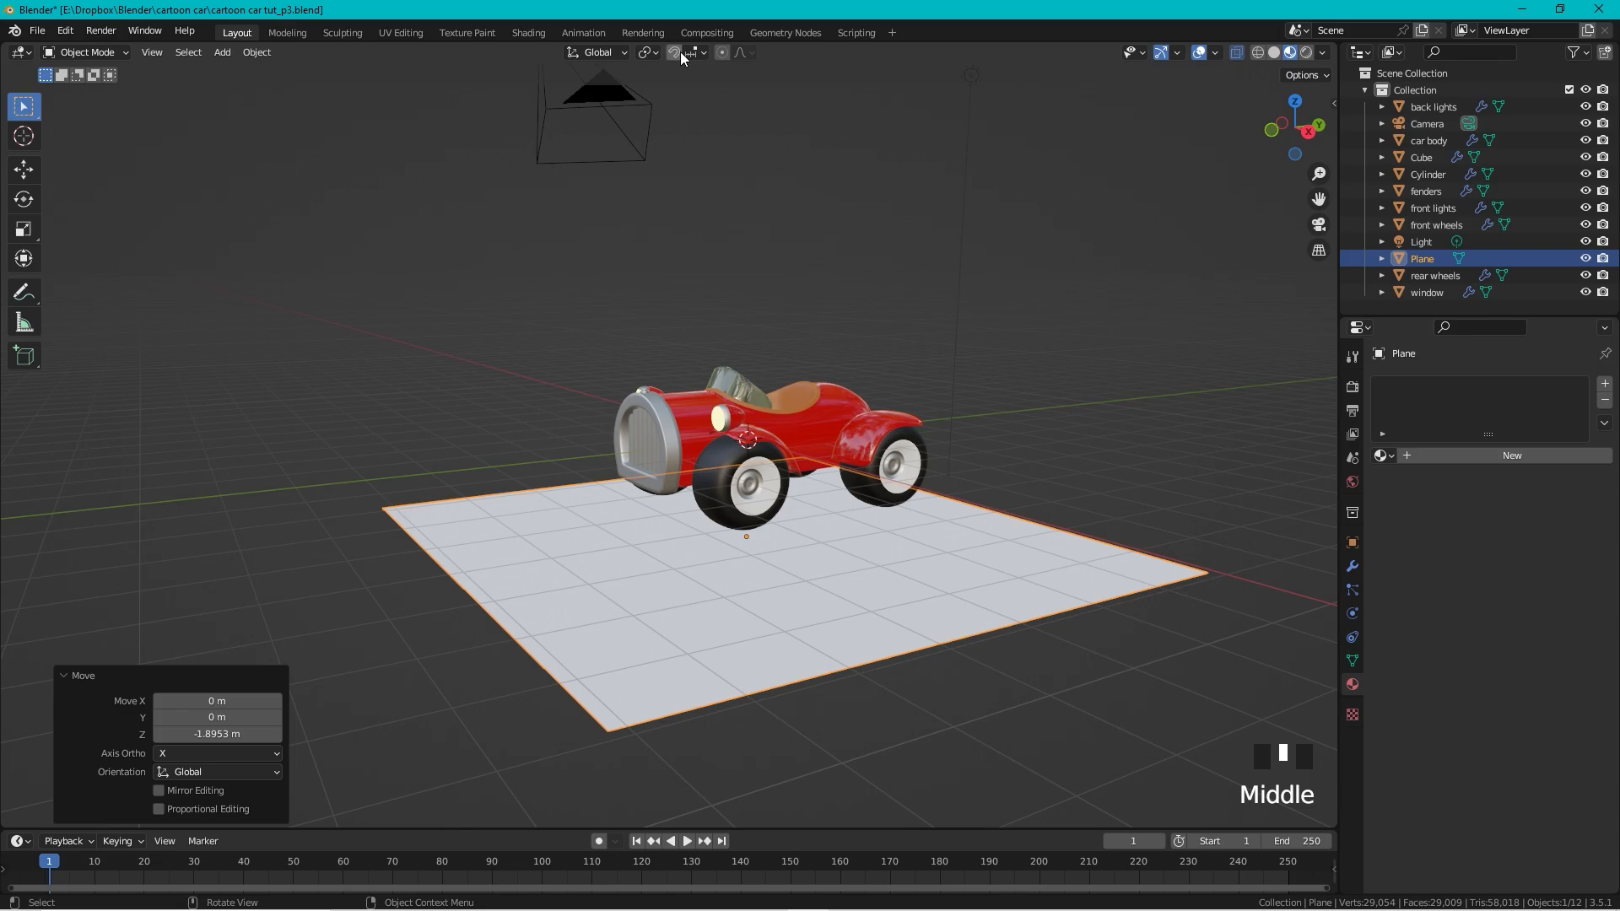
Step: Turn on snapping with Vertex as the snap target
click(701, 54)
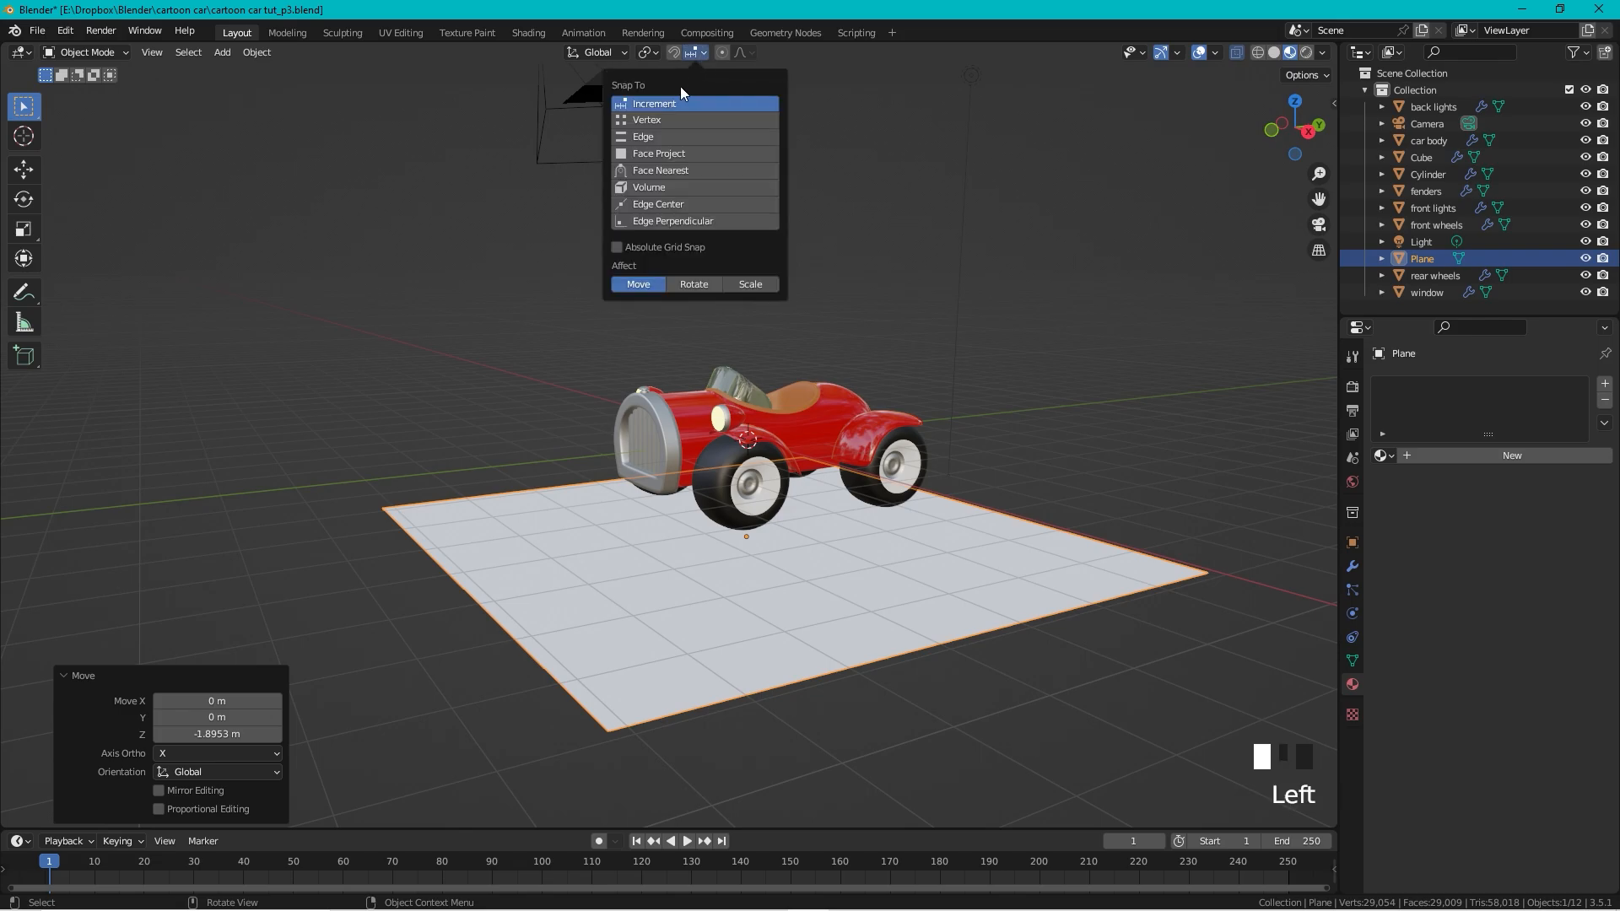
click(653, 120)
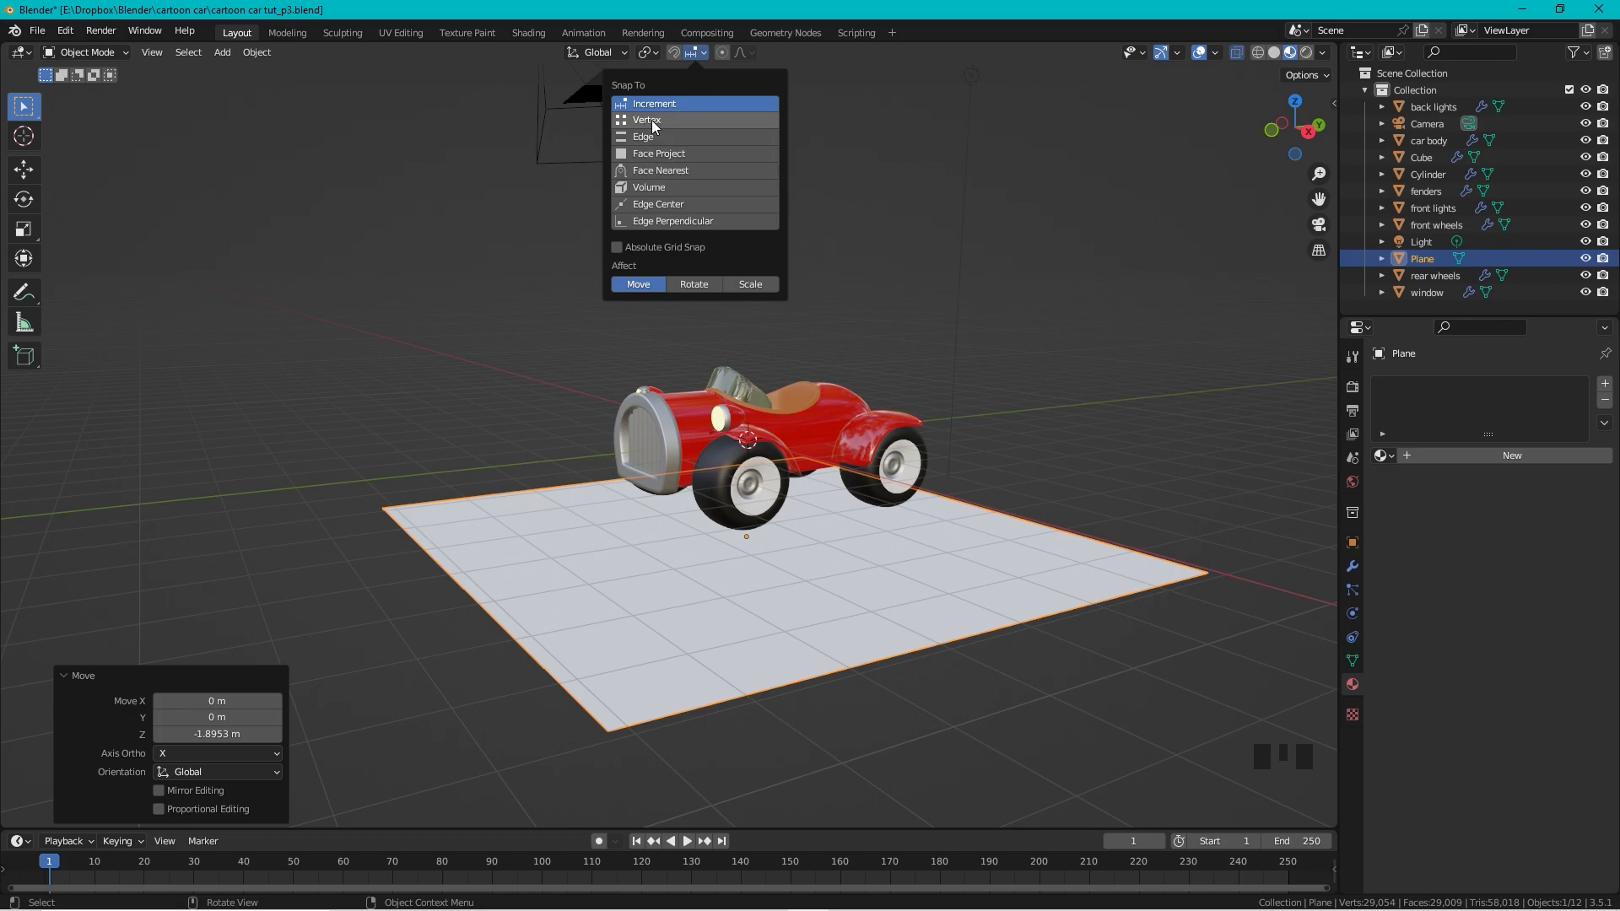
click(678, 53)
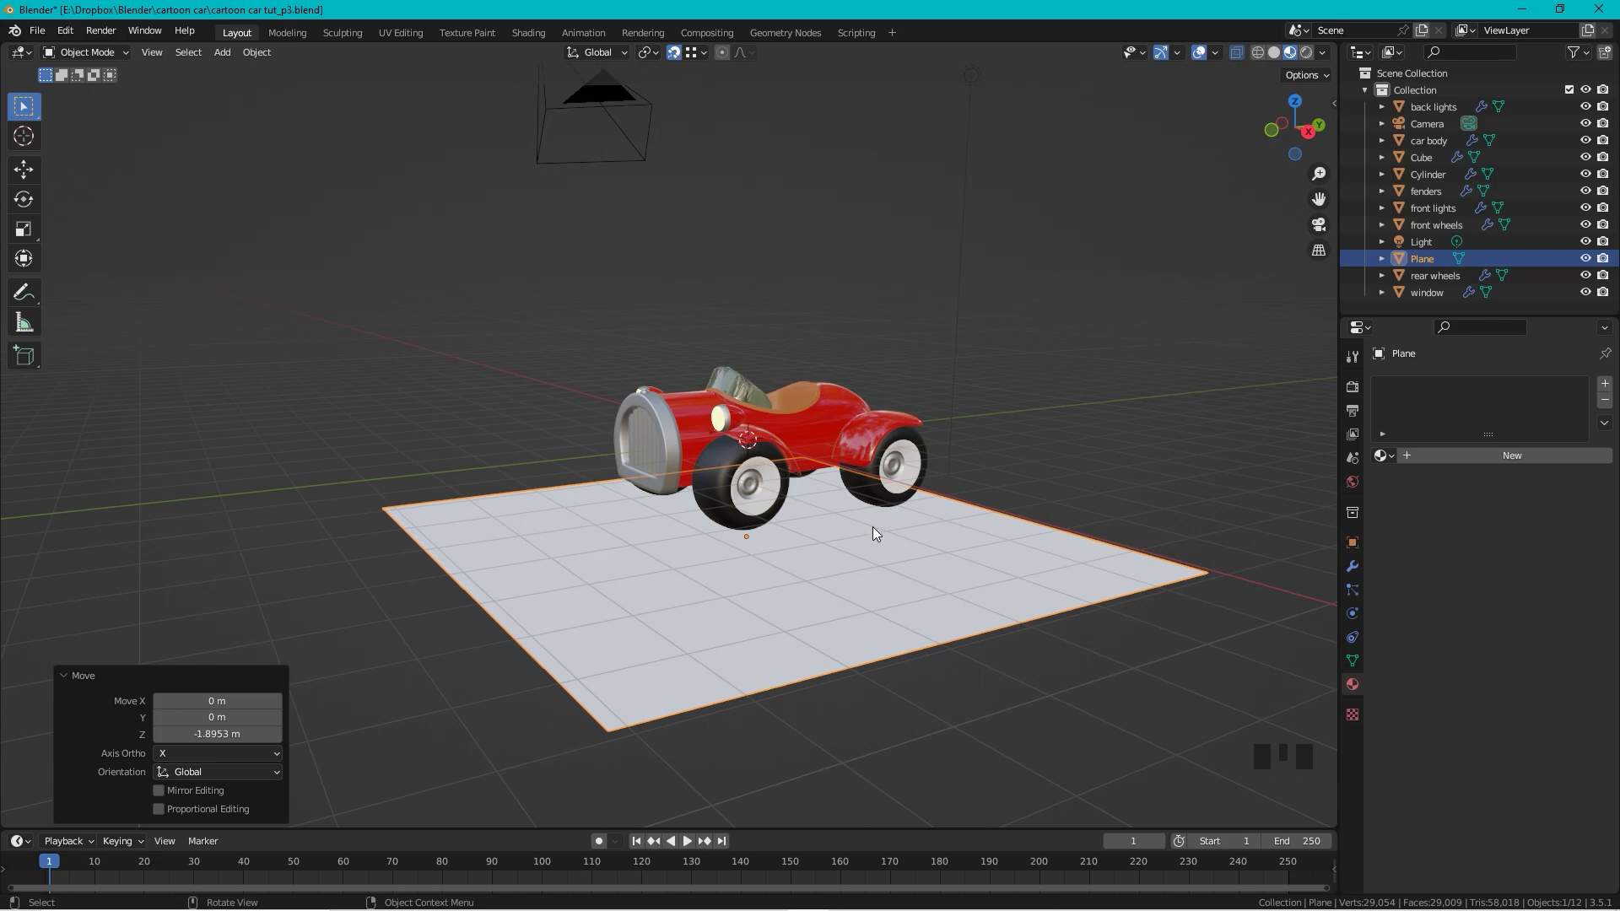
Step: Raise the plane 0.67773 m along Z so it sits just under the tyres
mouse_move(847, 598)
middle_down()
mouse_move(854, 562)
mouse_move(844, 589)
middle_up()
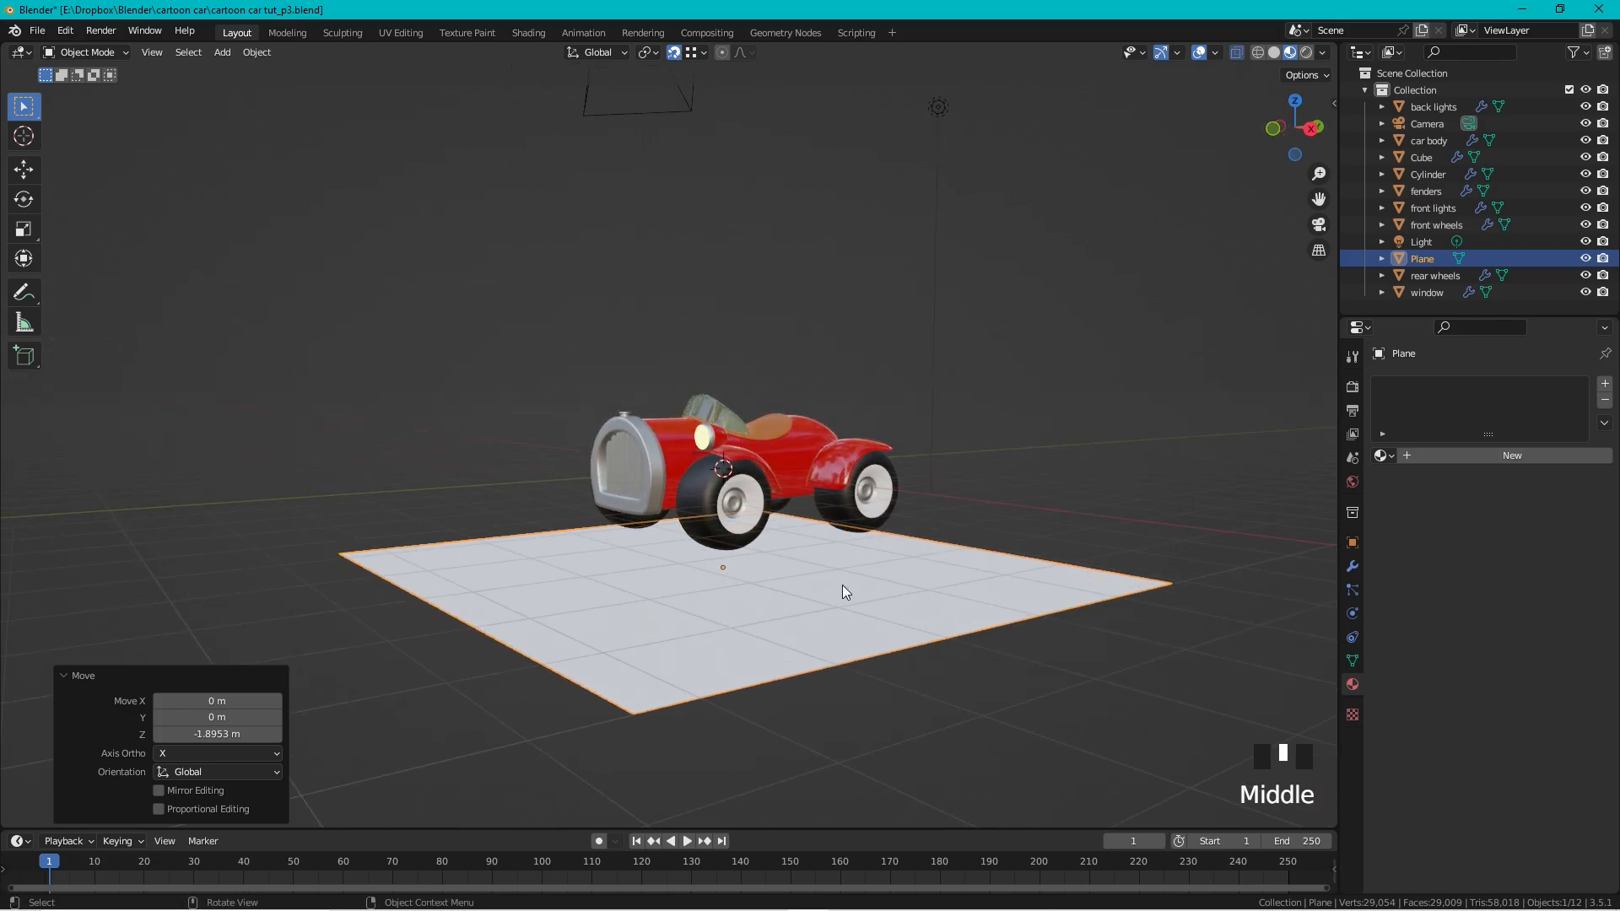
key(g)
key(z)
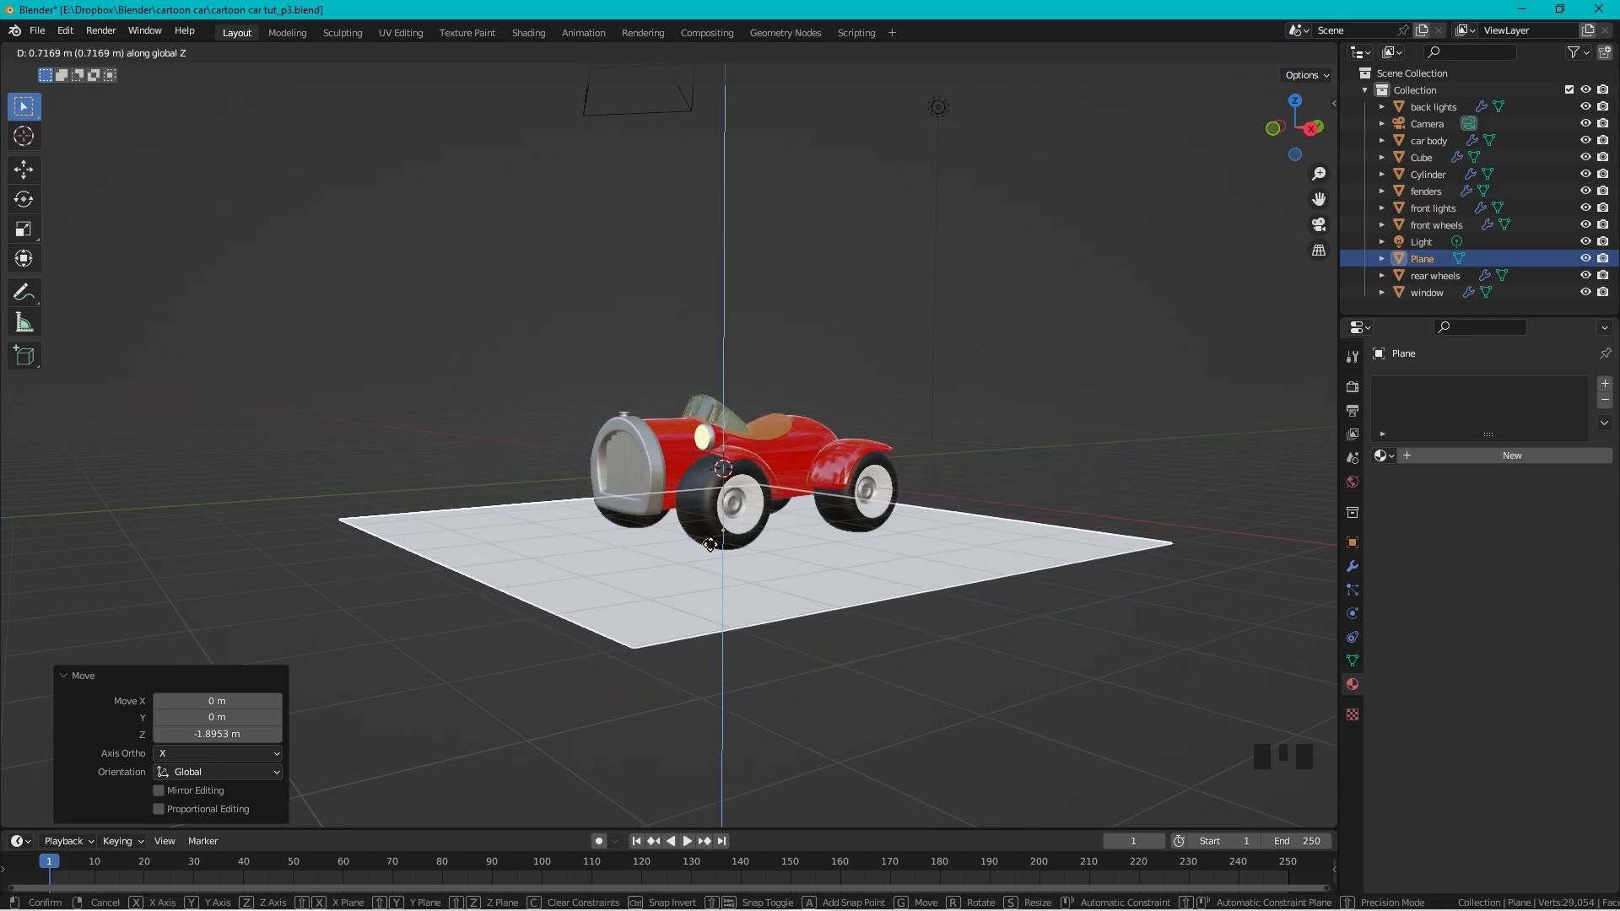
click(859, 564)
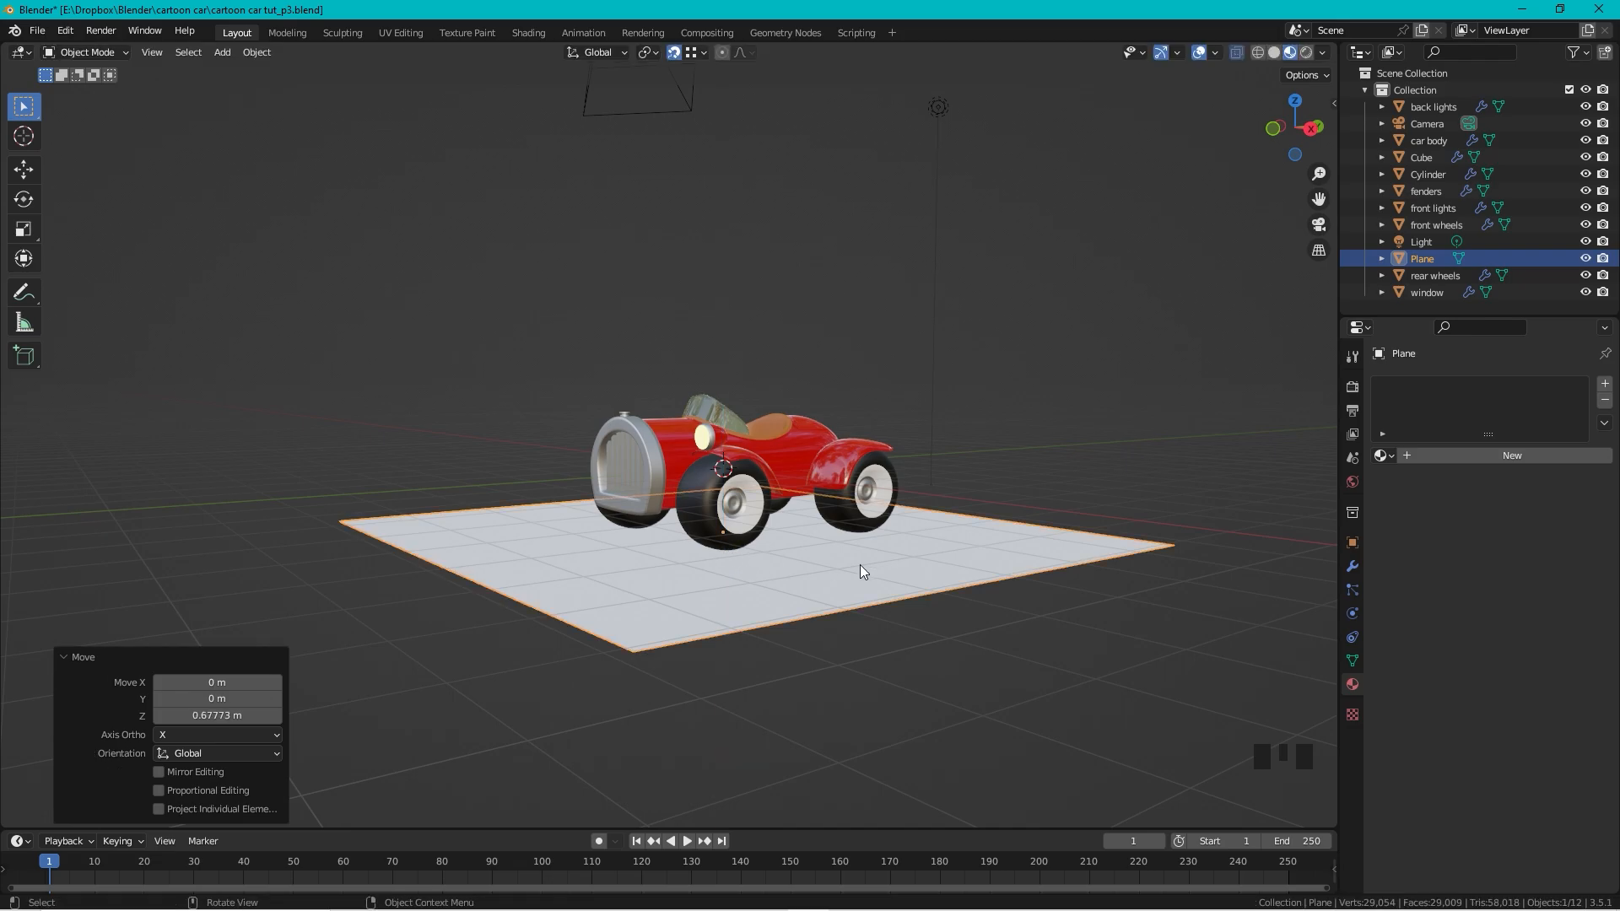
Step: Check the plane from the X-axis side view, then orbit back to perspective
click(1311, 130)
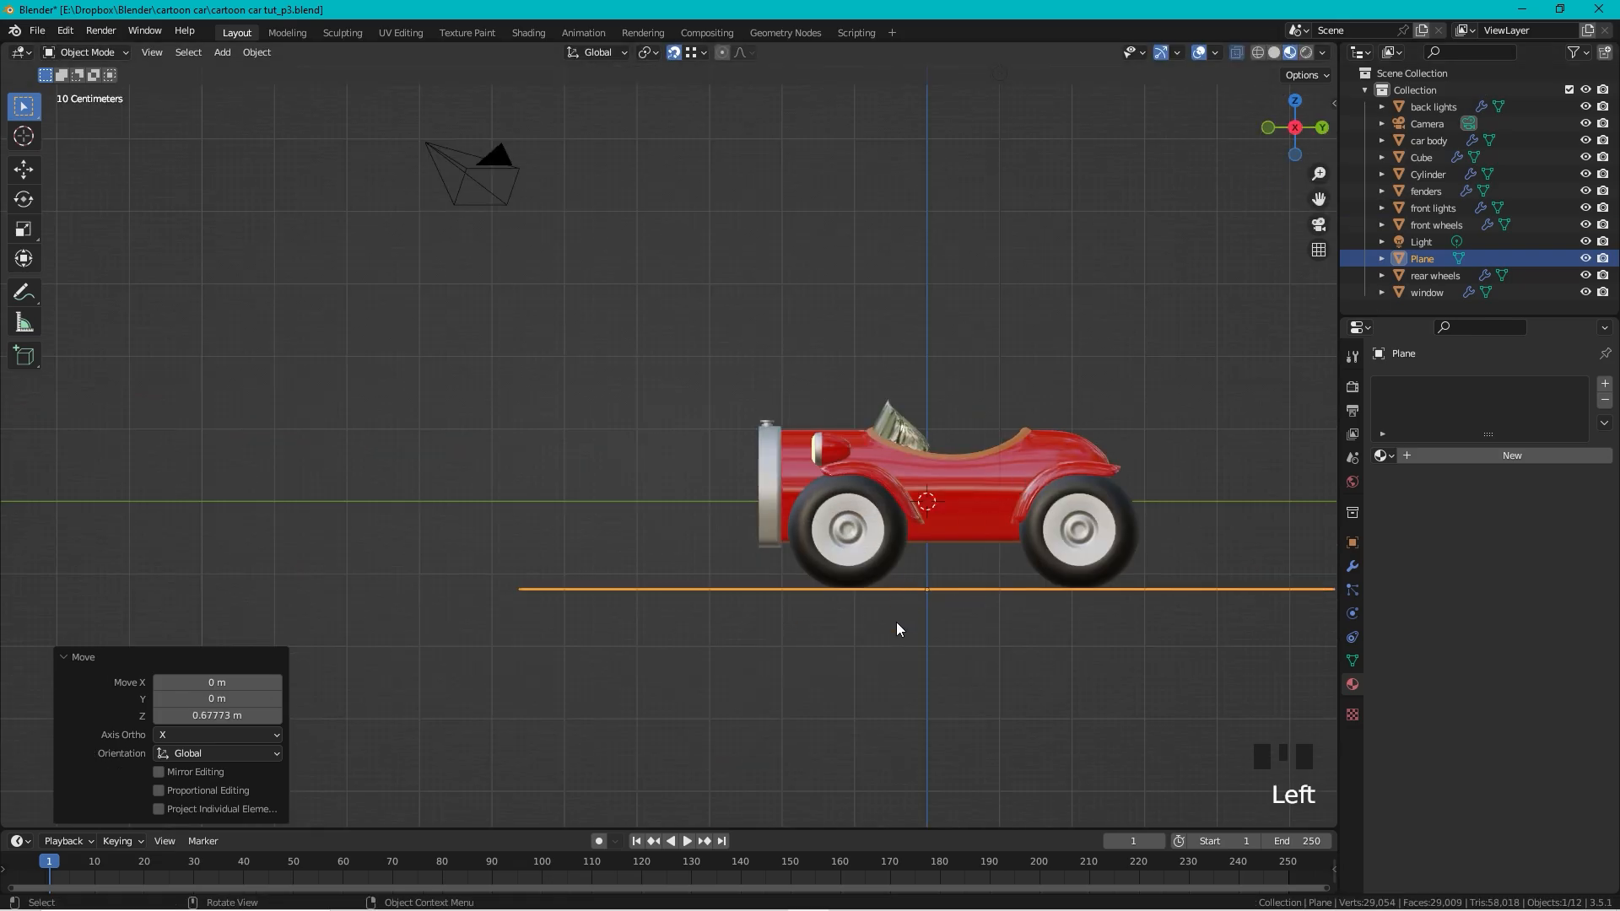
scroll(896, 628, down, 4)
shift+middle_drag(990, 642, 569, 438)
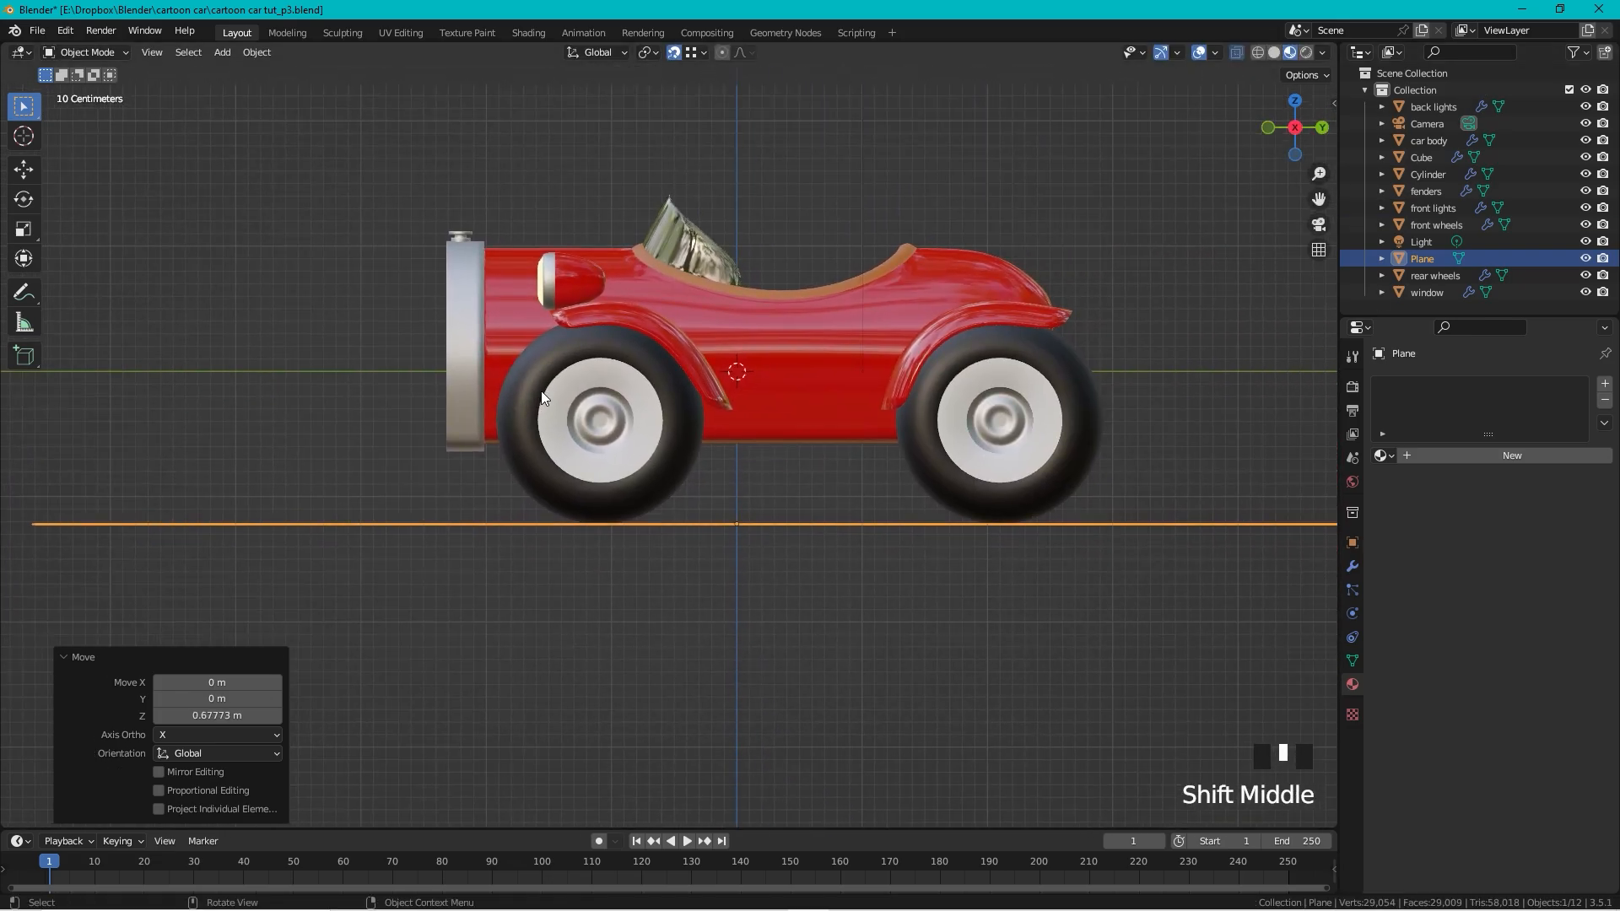
scroll(554, 279, down, 3)
middle_drag(554, 278, 984, 396)
Step: Create a new material on the plane named 'ground'
click(1008, 530)
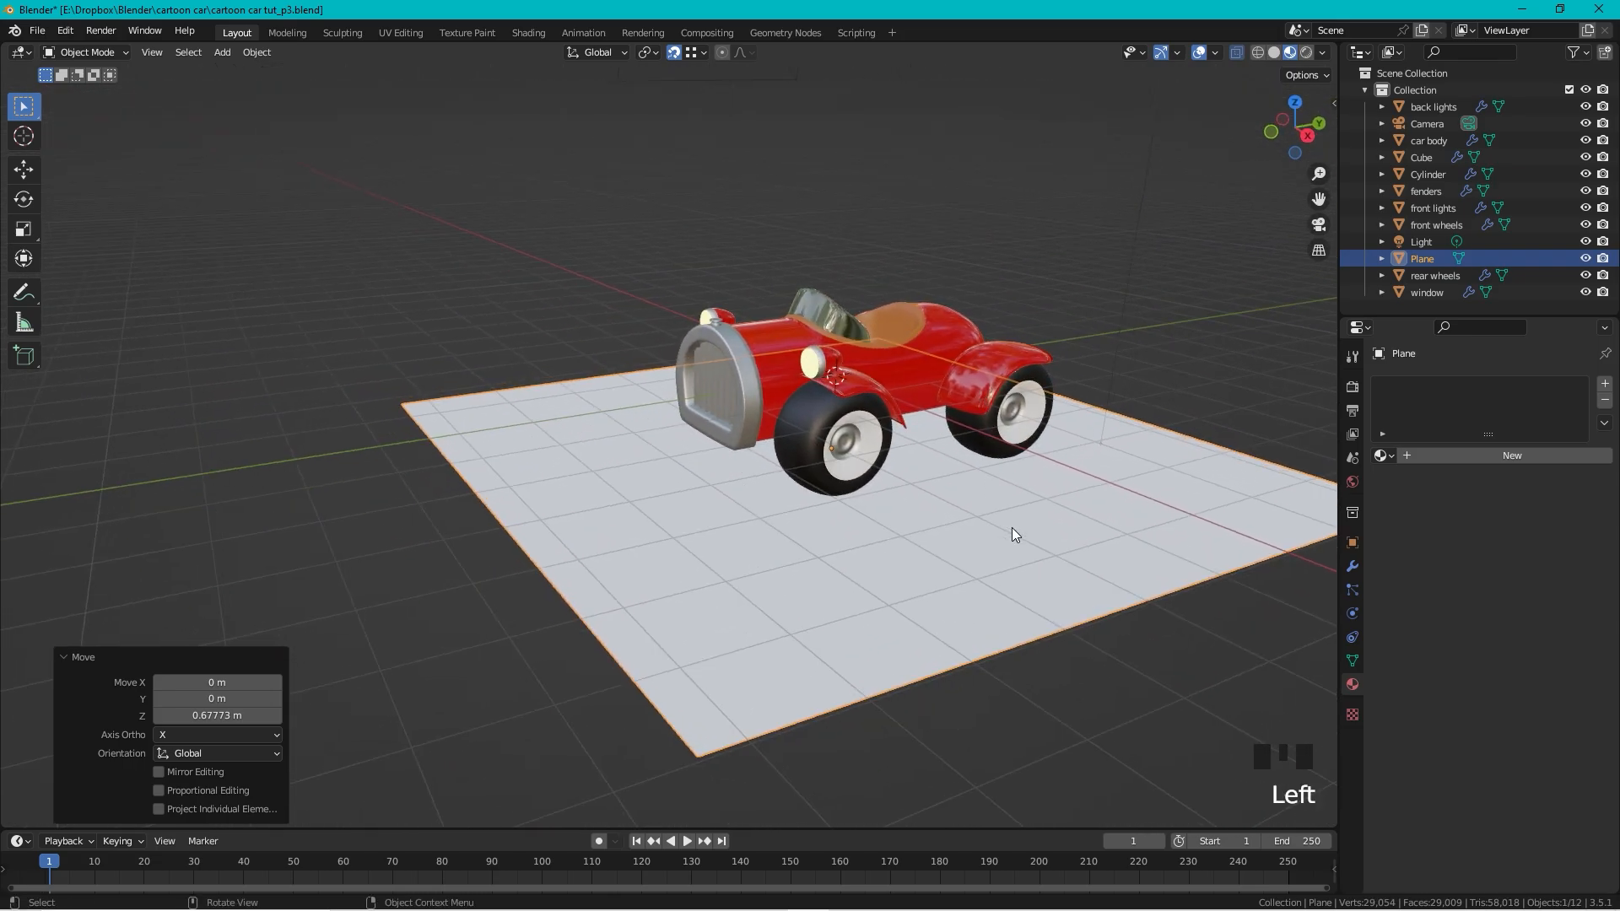
click(1498, 462)
click(1492, 459)
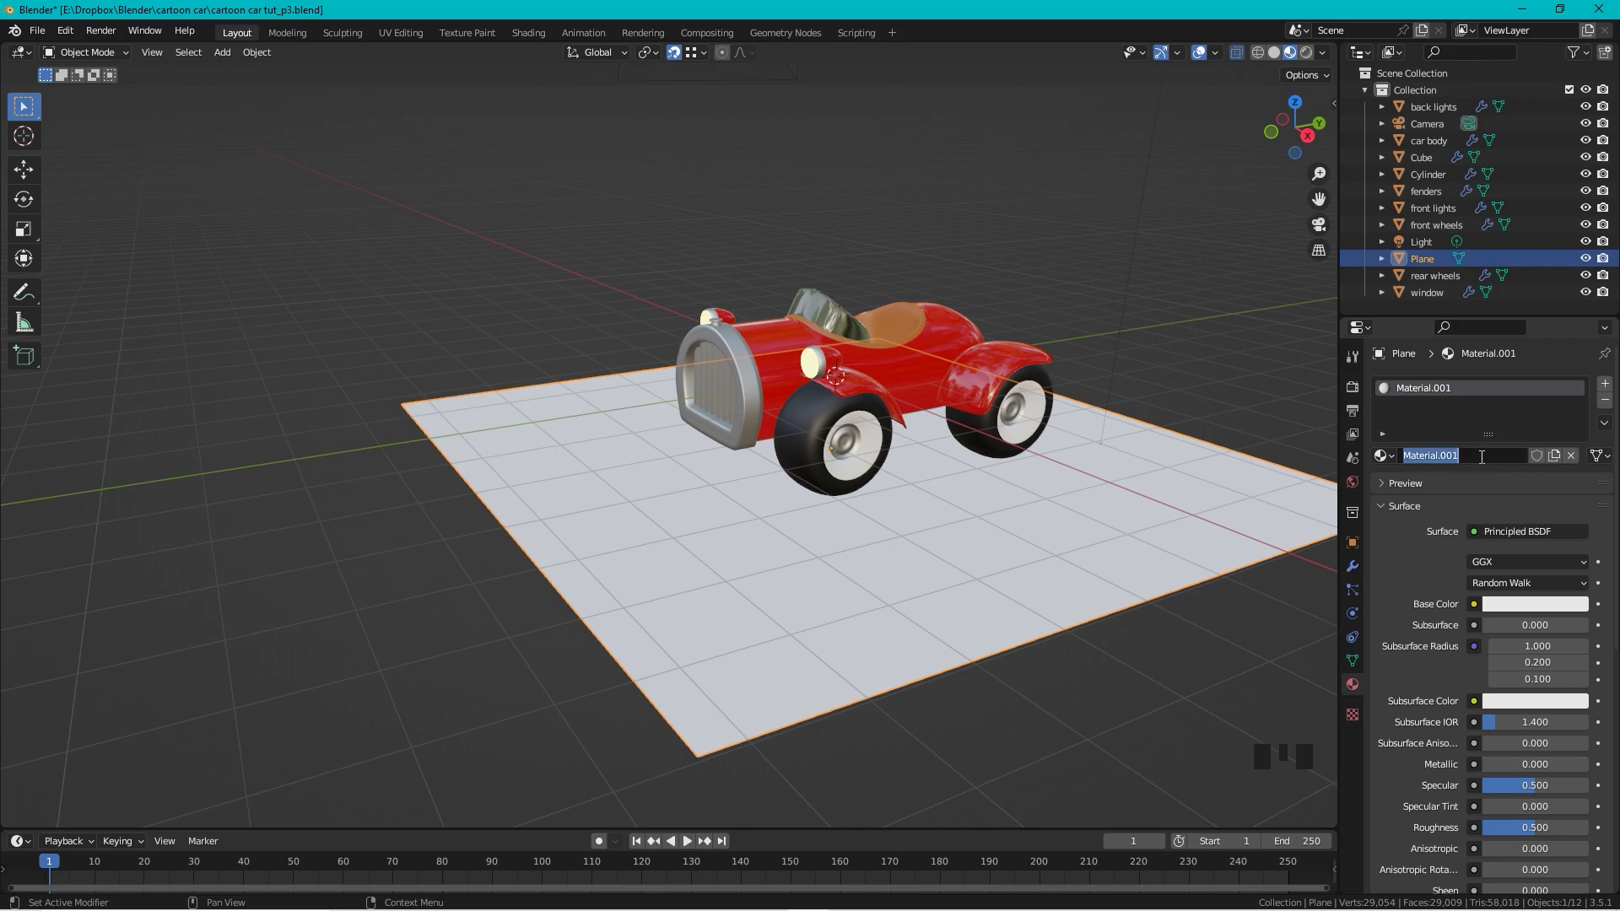
text(ground)
key(Return)
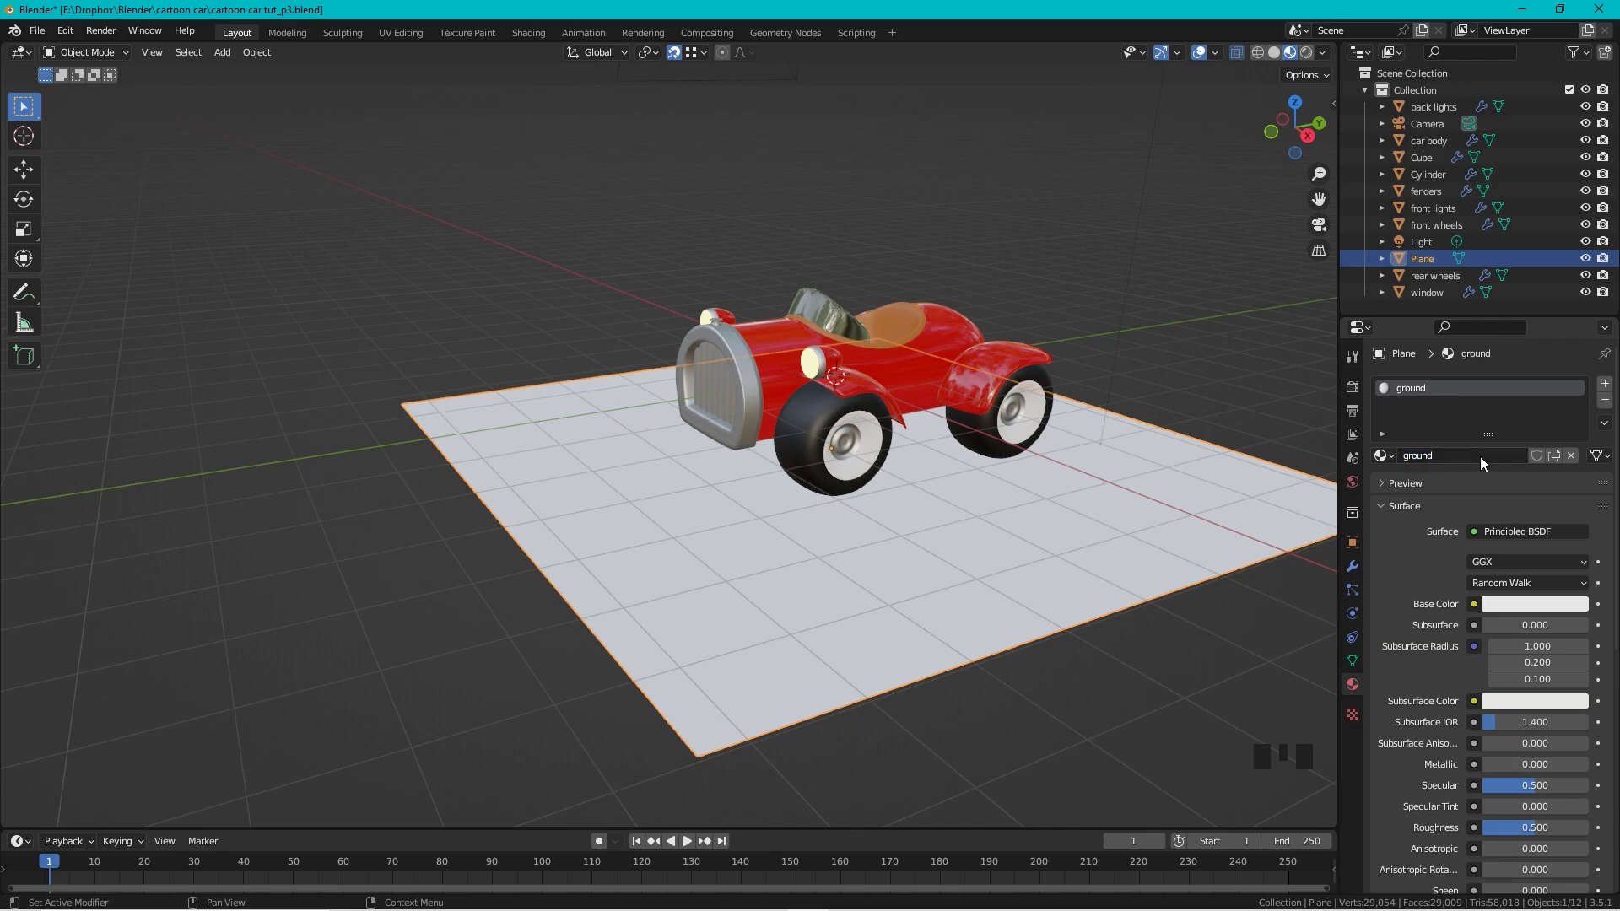
Step: Switch to Rendered shading and tune the ground material's roughness to 0.150
scroll(1495, 574, down, 2)
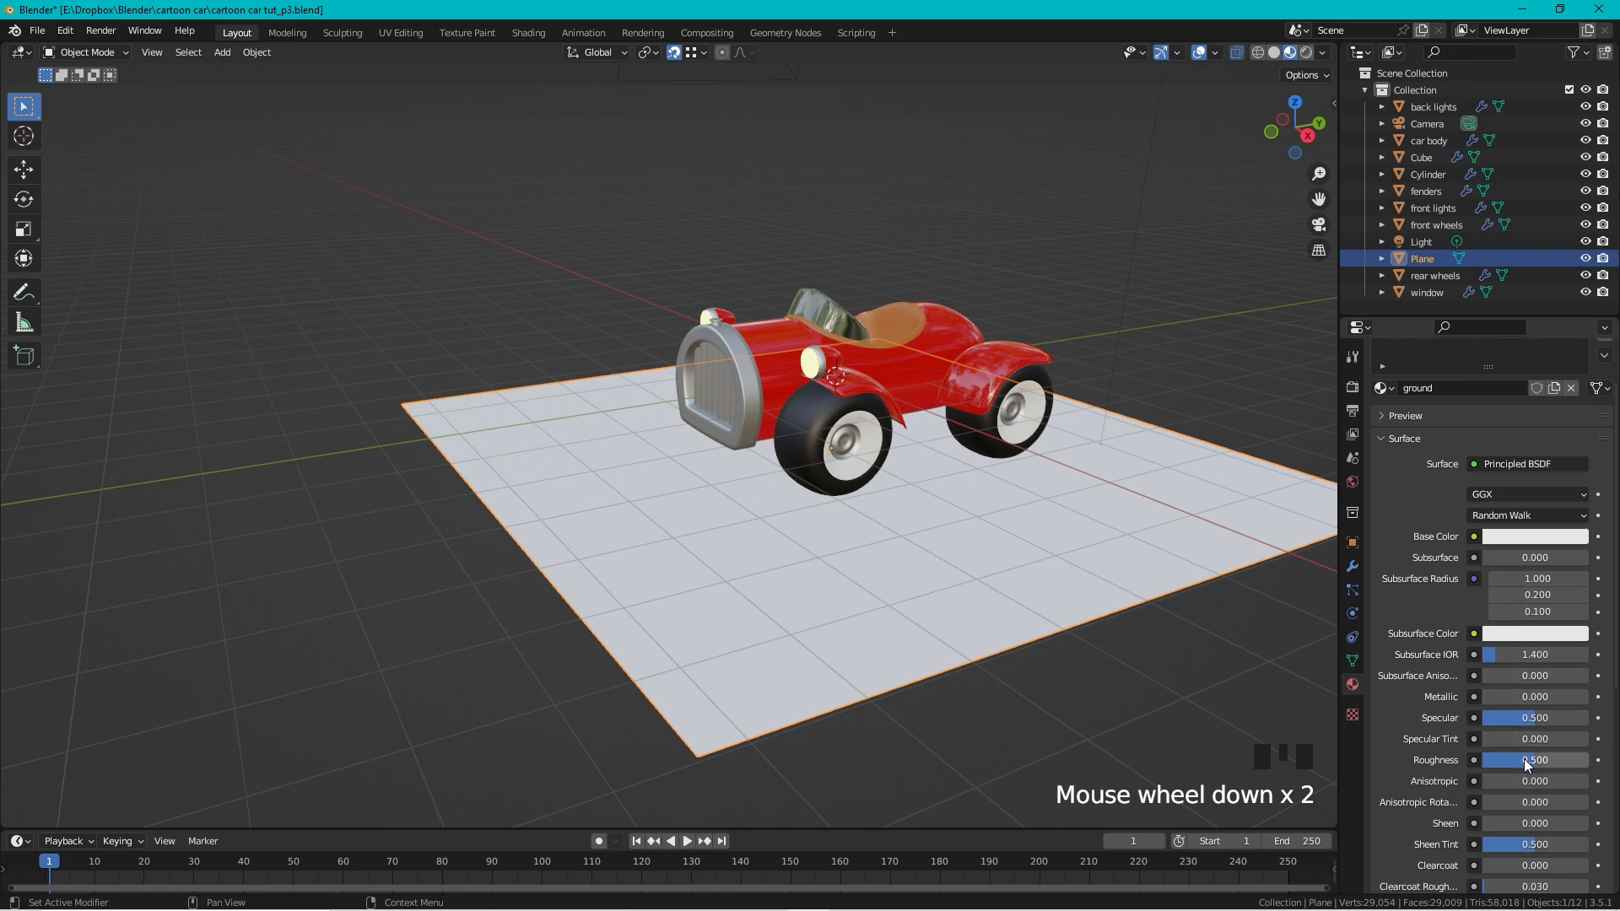
drag(1524, 758, 1500, 758)
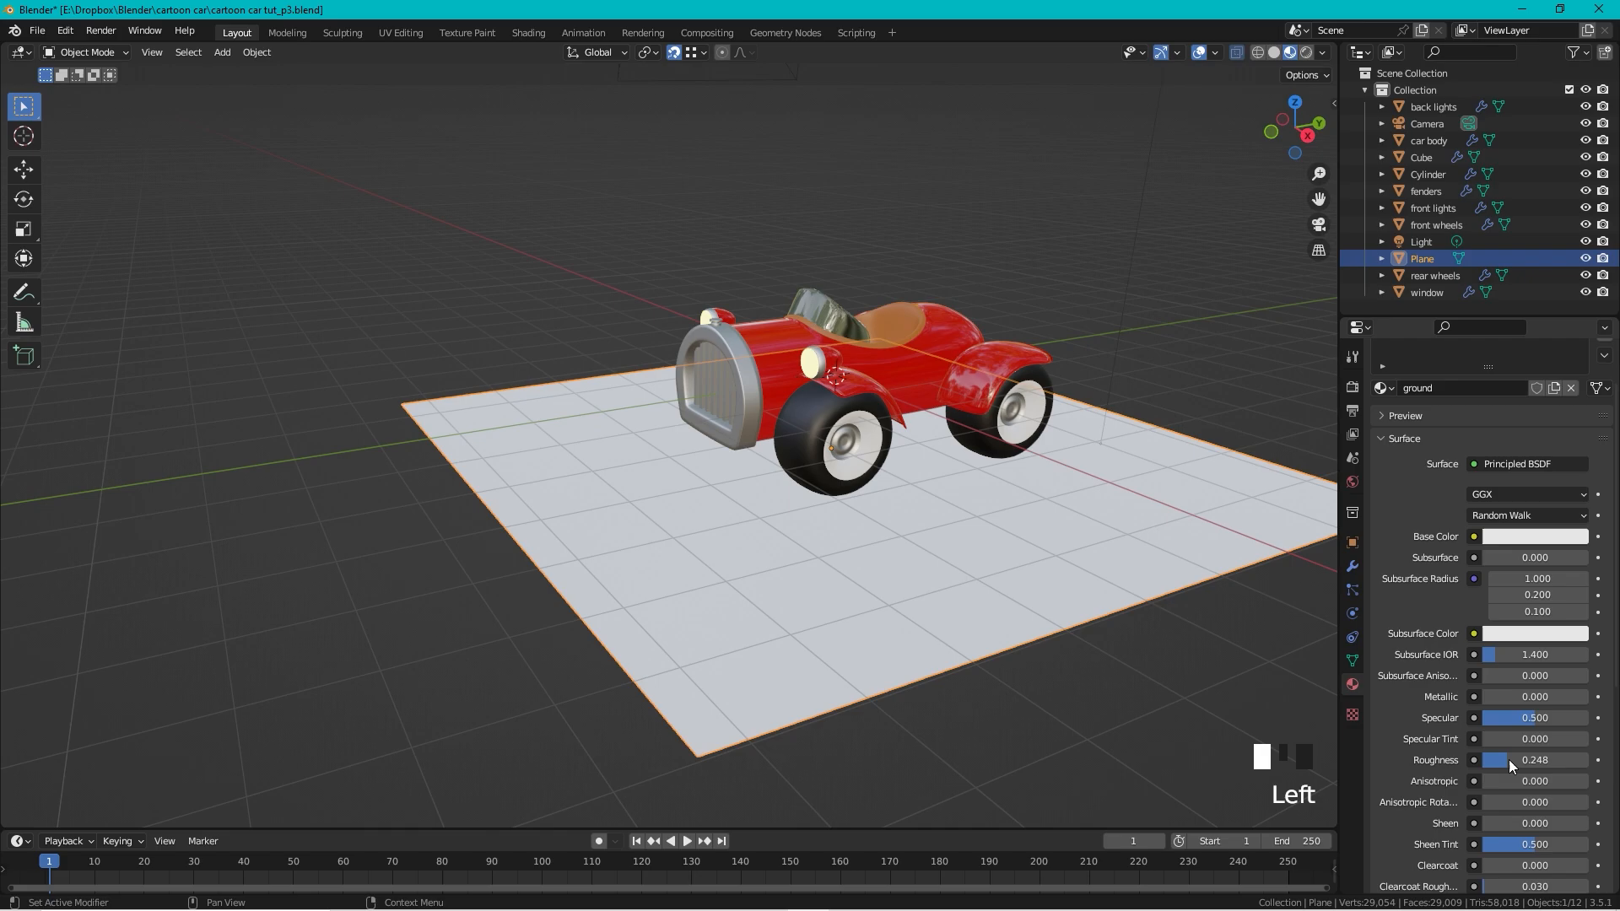
click(1306, 53)
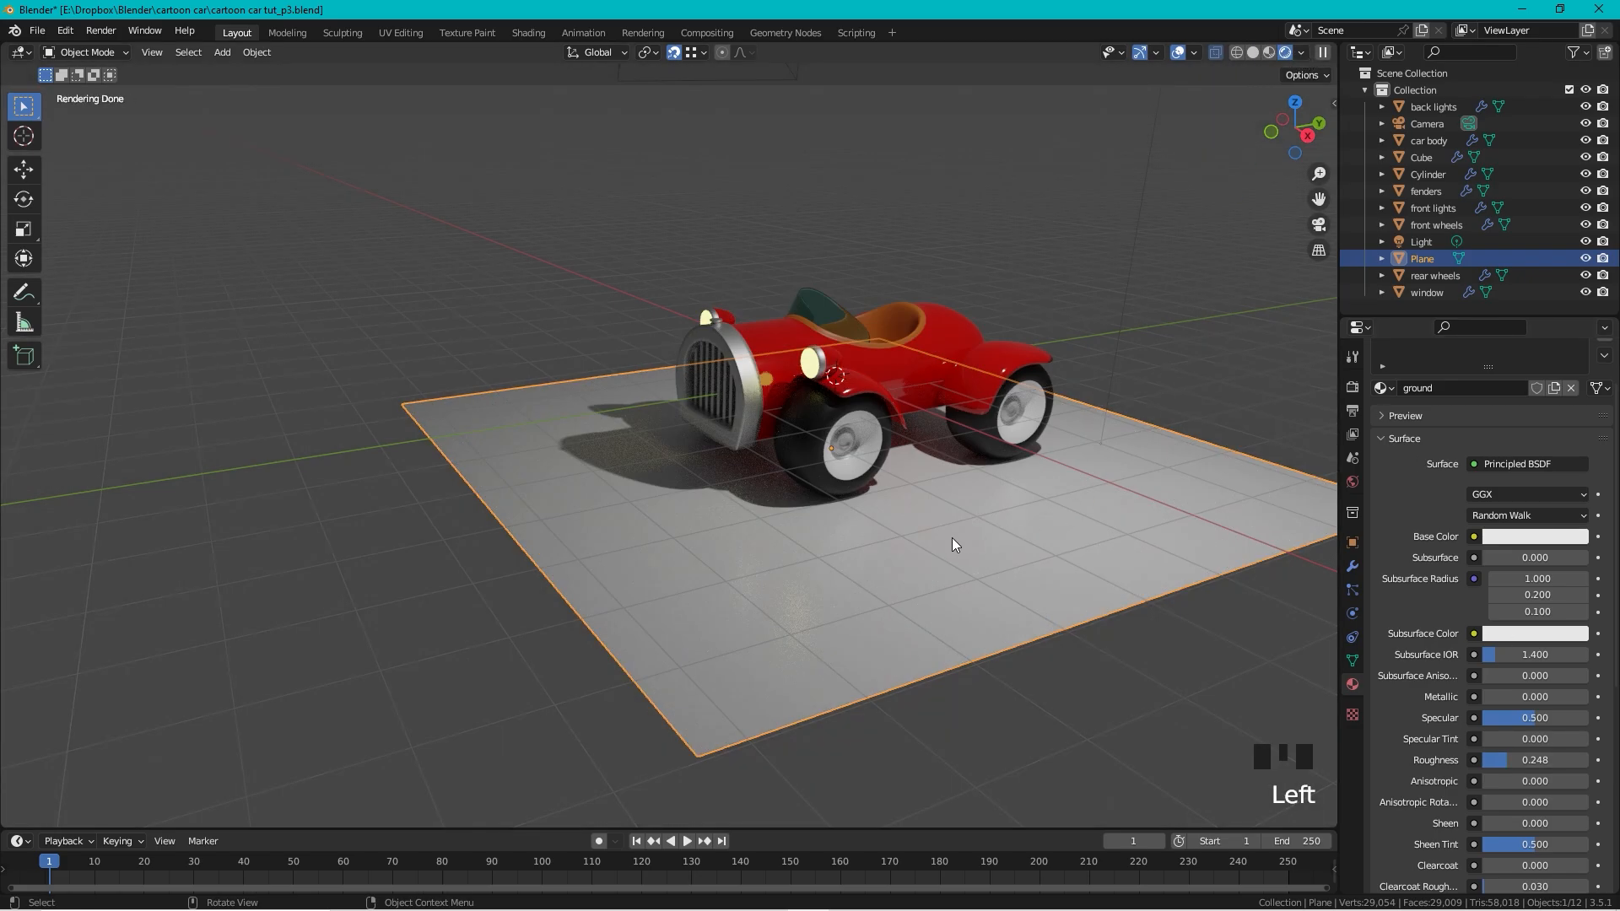
scroll(952, 538, up, 2)
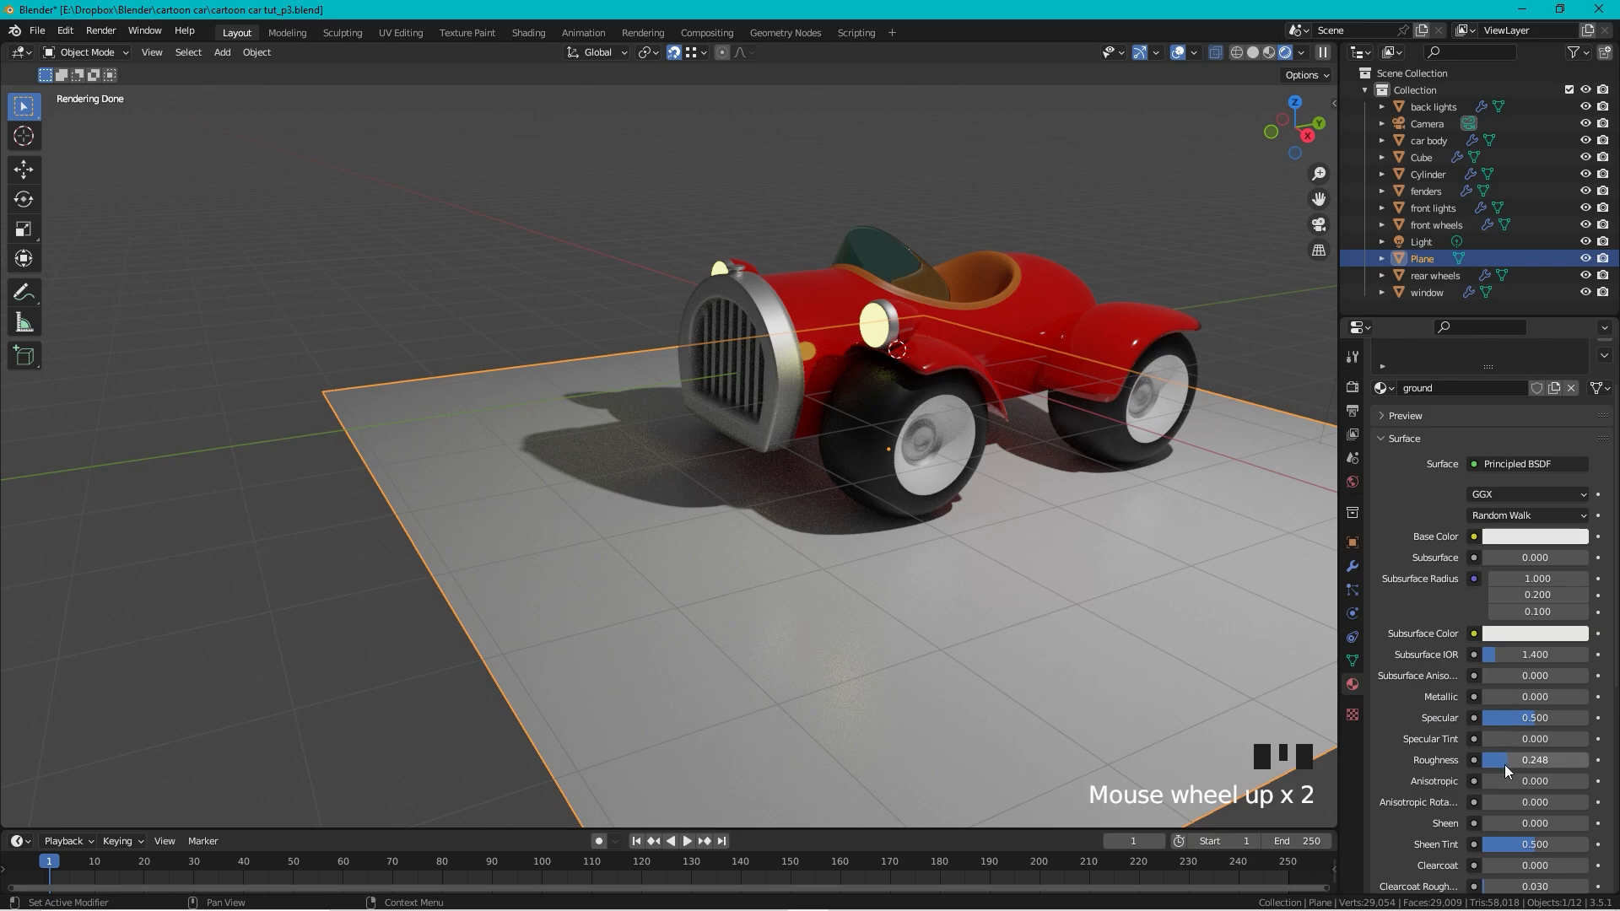
drag(1506, 763, 1452, 763)
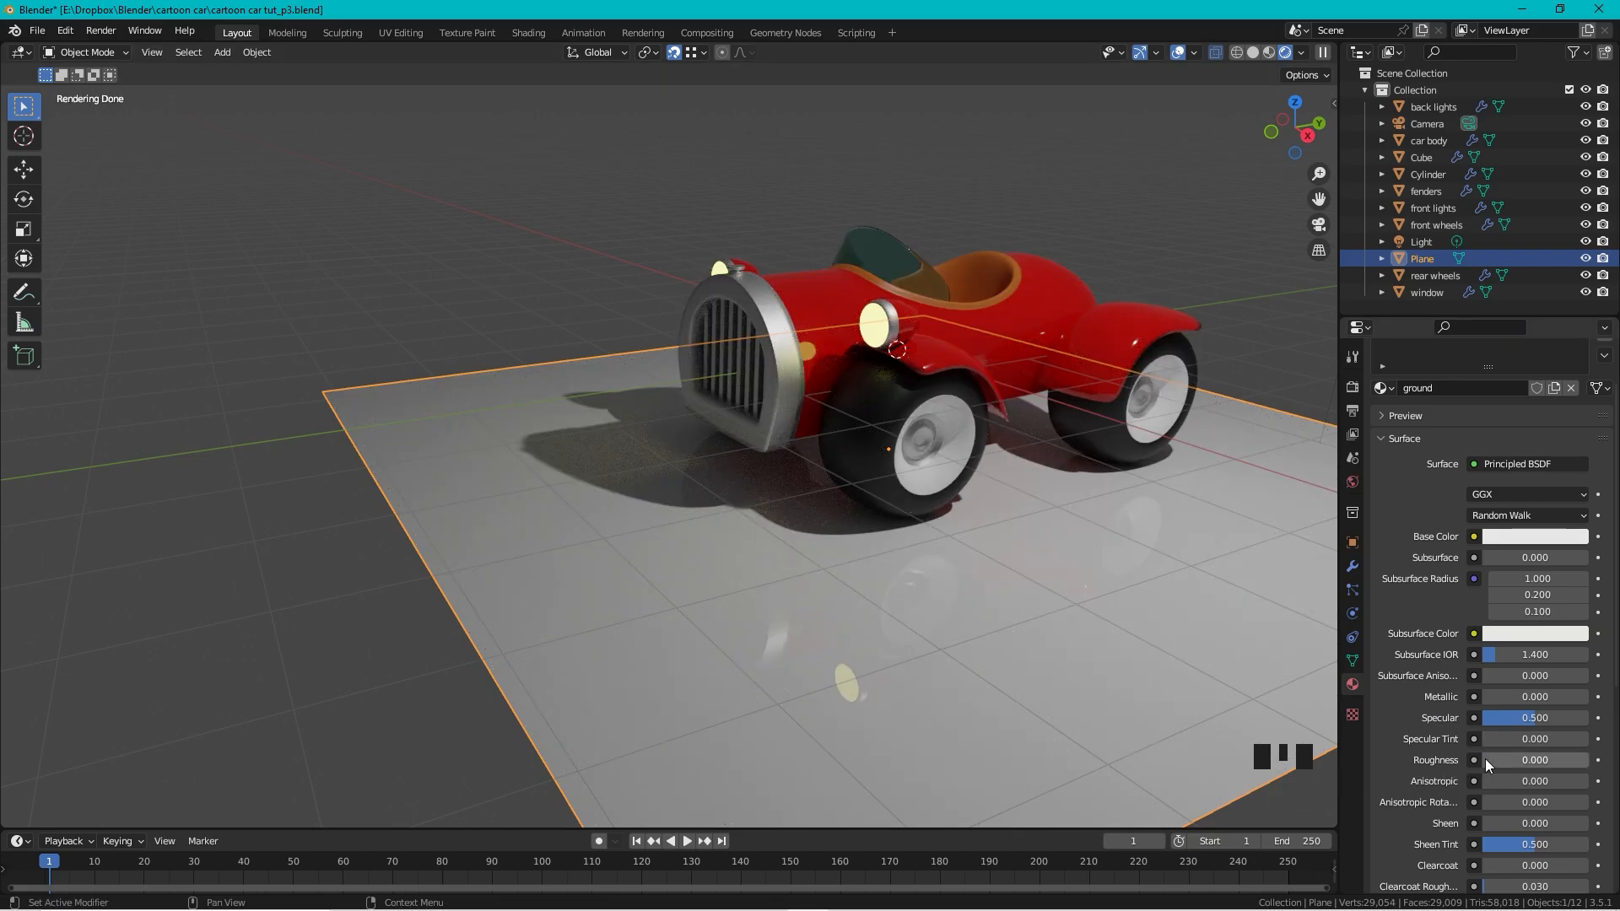
mouse_move(679, 570)
middle_down()
mouse_move(726, 609)
mouse_move(705, 572)
middle_up()
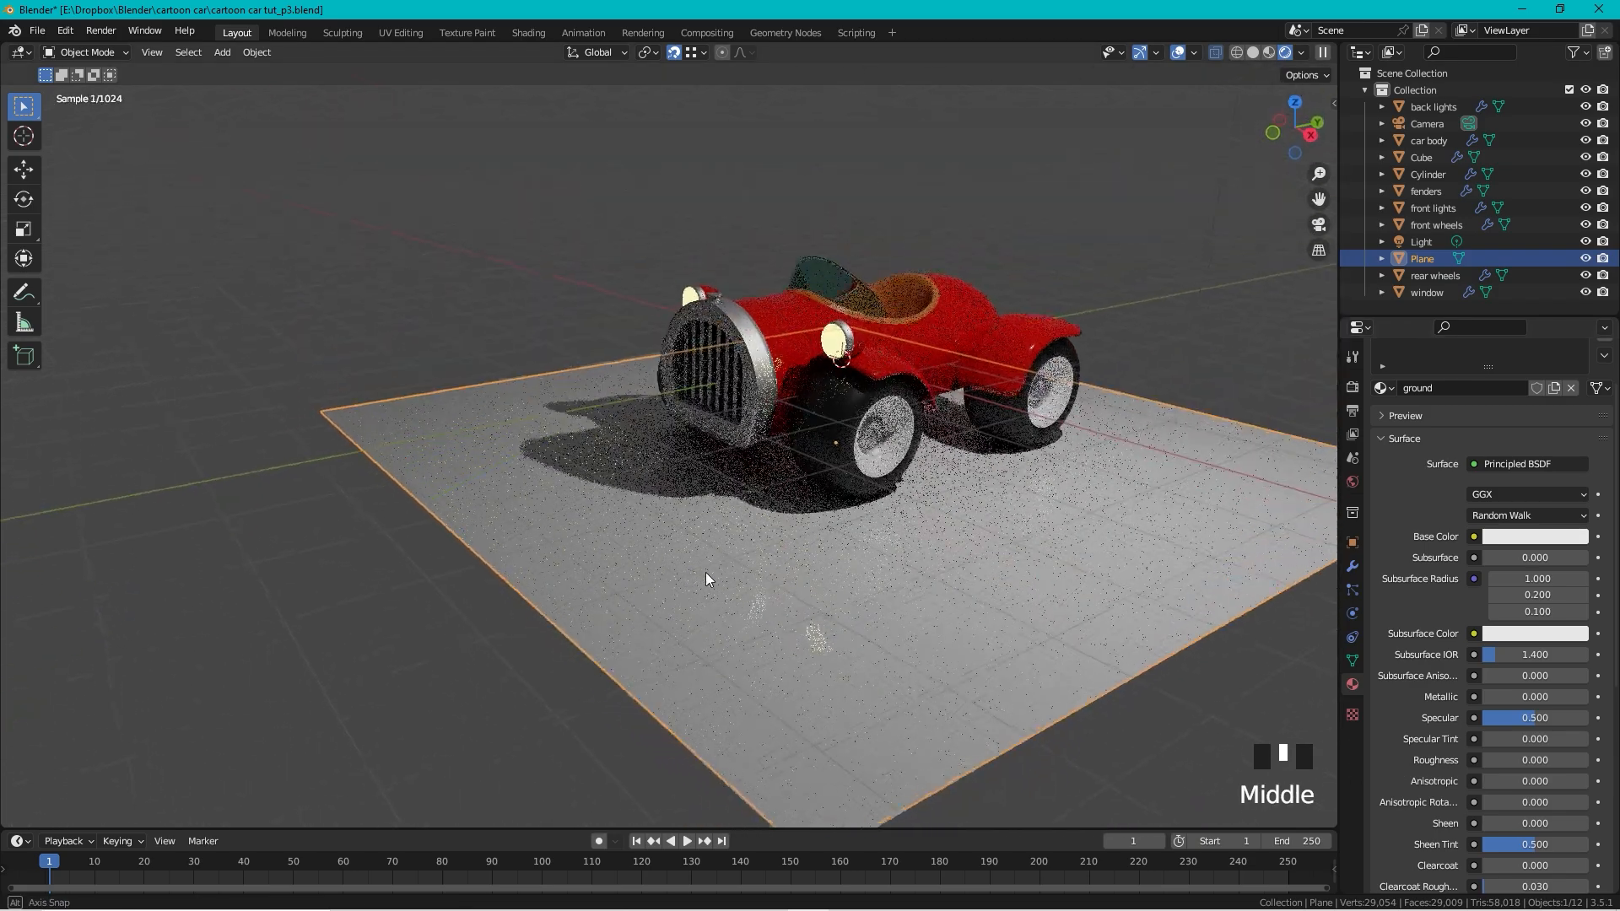
drag(1482, 762, 1519, 761)
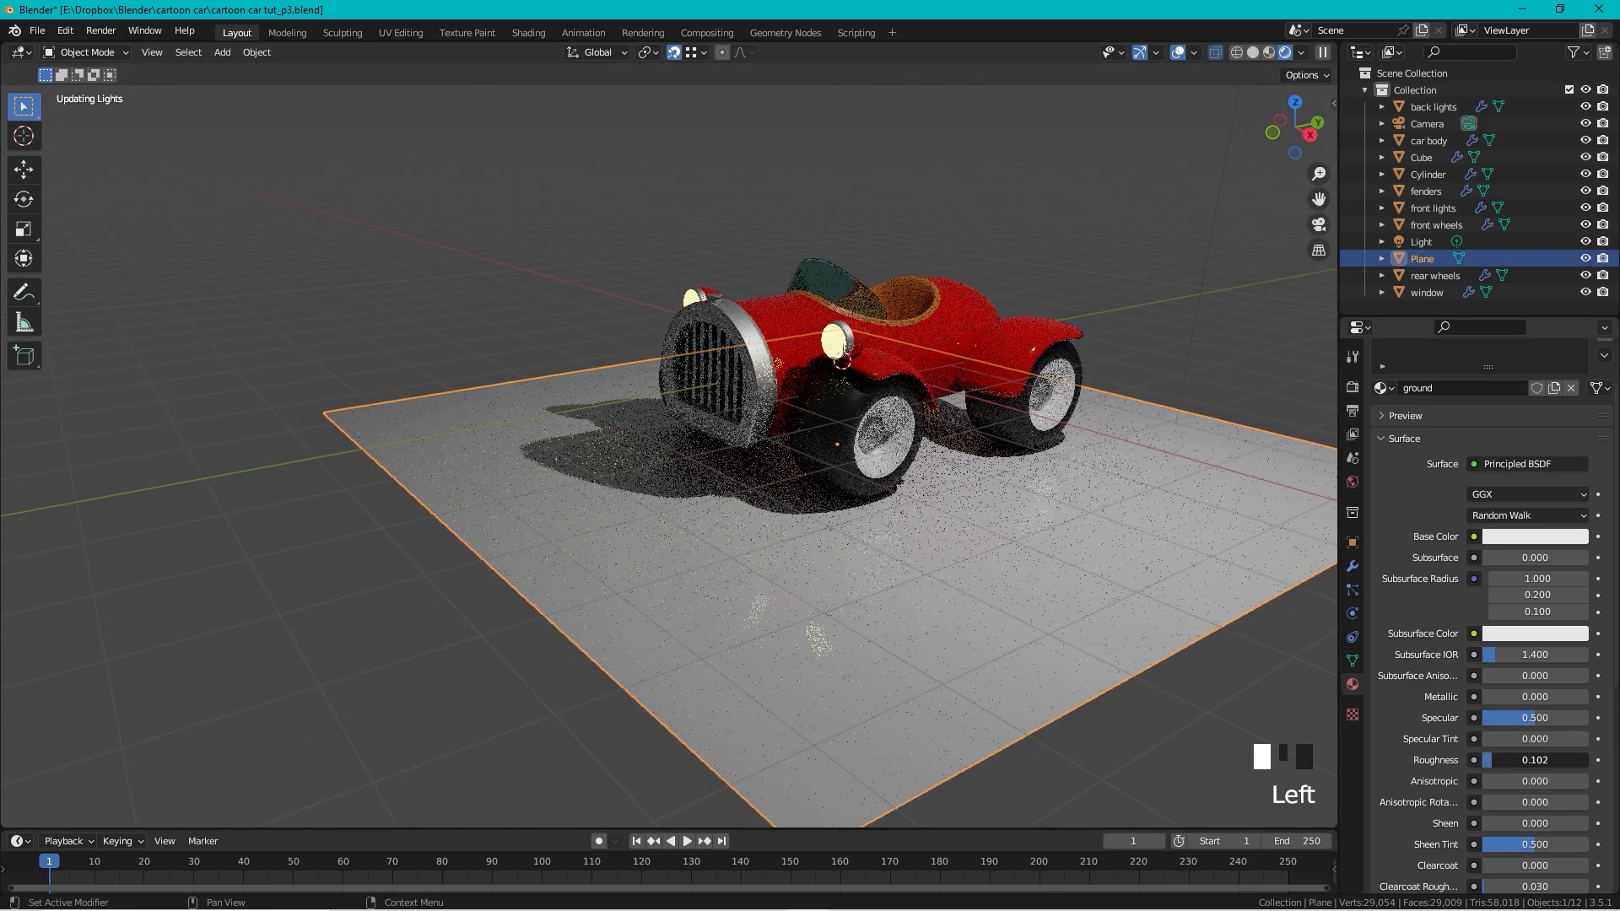
Step: Reframe the view to show the camera and deselect the ground plane
scroll(1009, 275, down, 2)
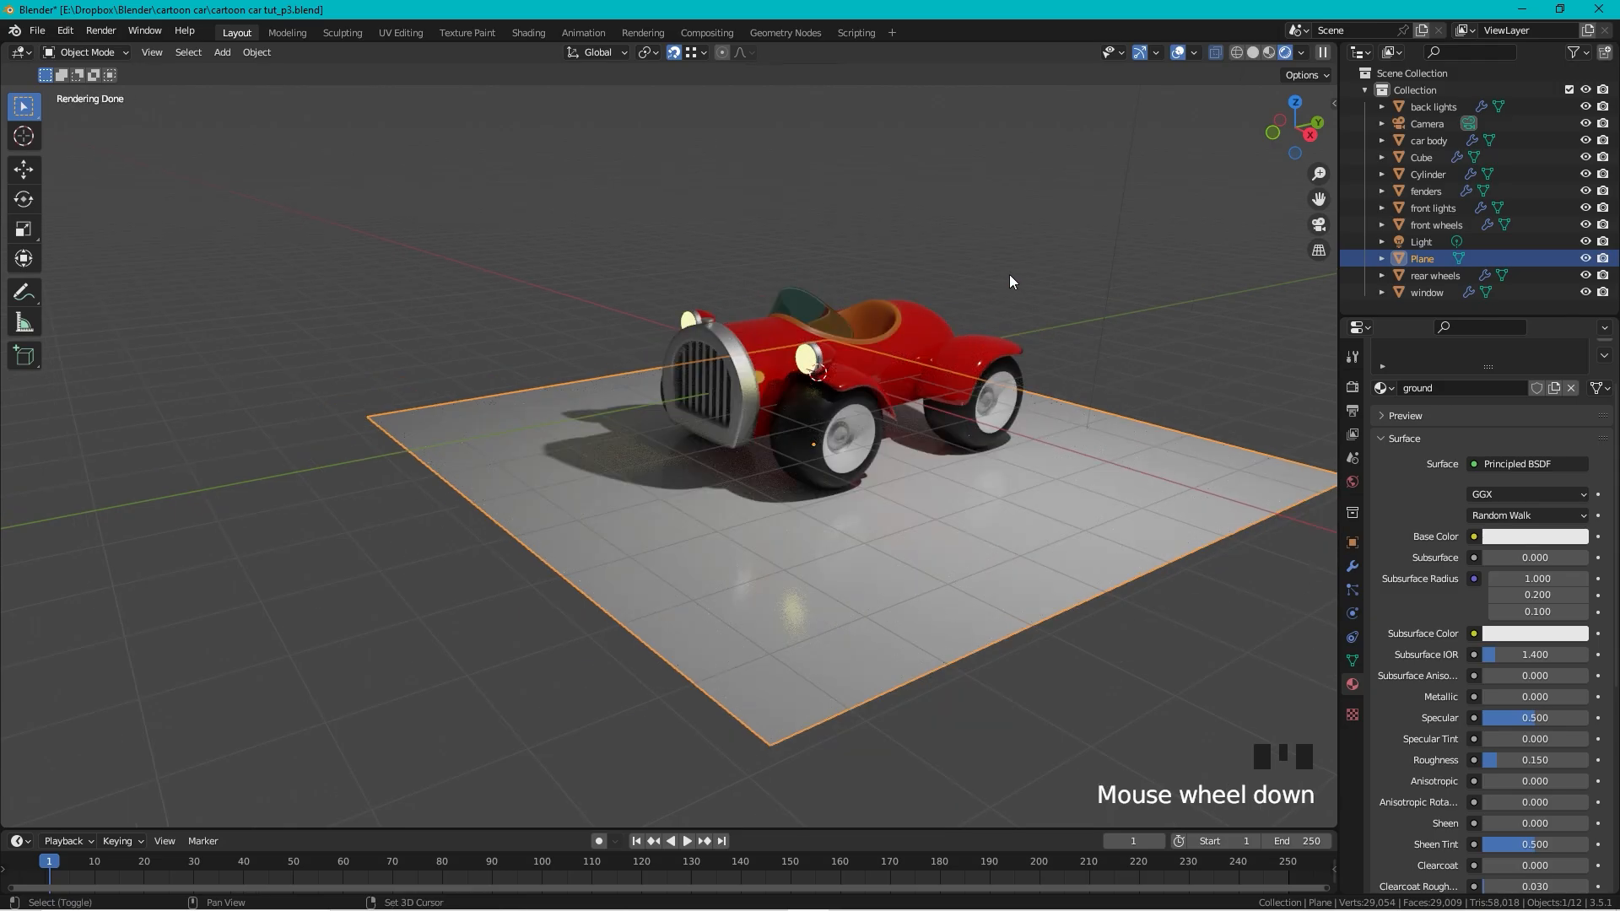
shift+middle_drag(1009, 275, 883, 451)
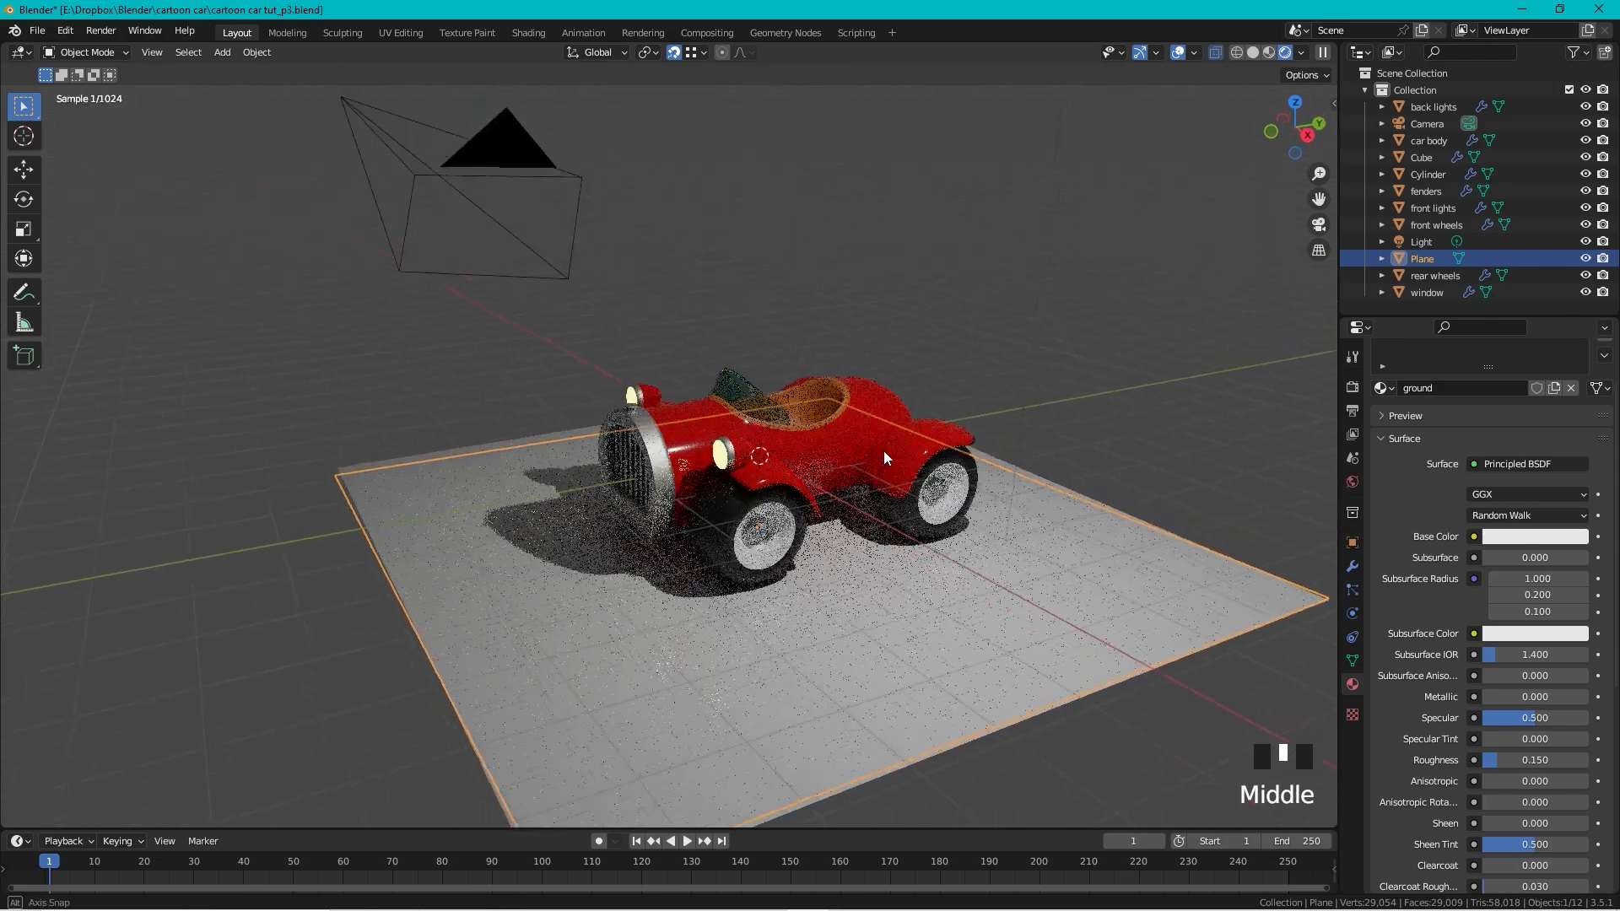
scroll(888, 439, up, 4)
scroll(893, 431, down, 2)
double_click(1029, 334)
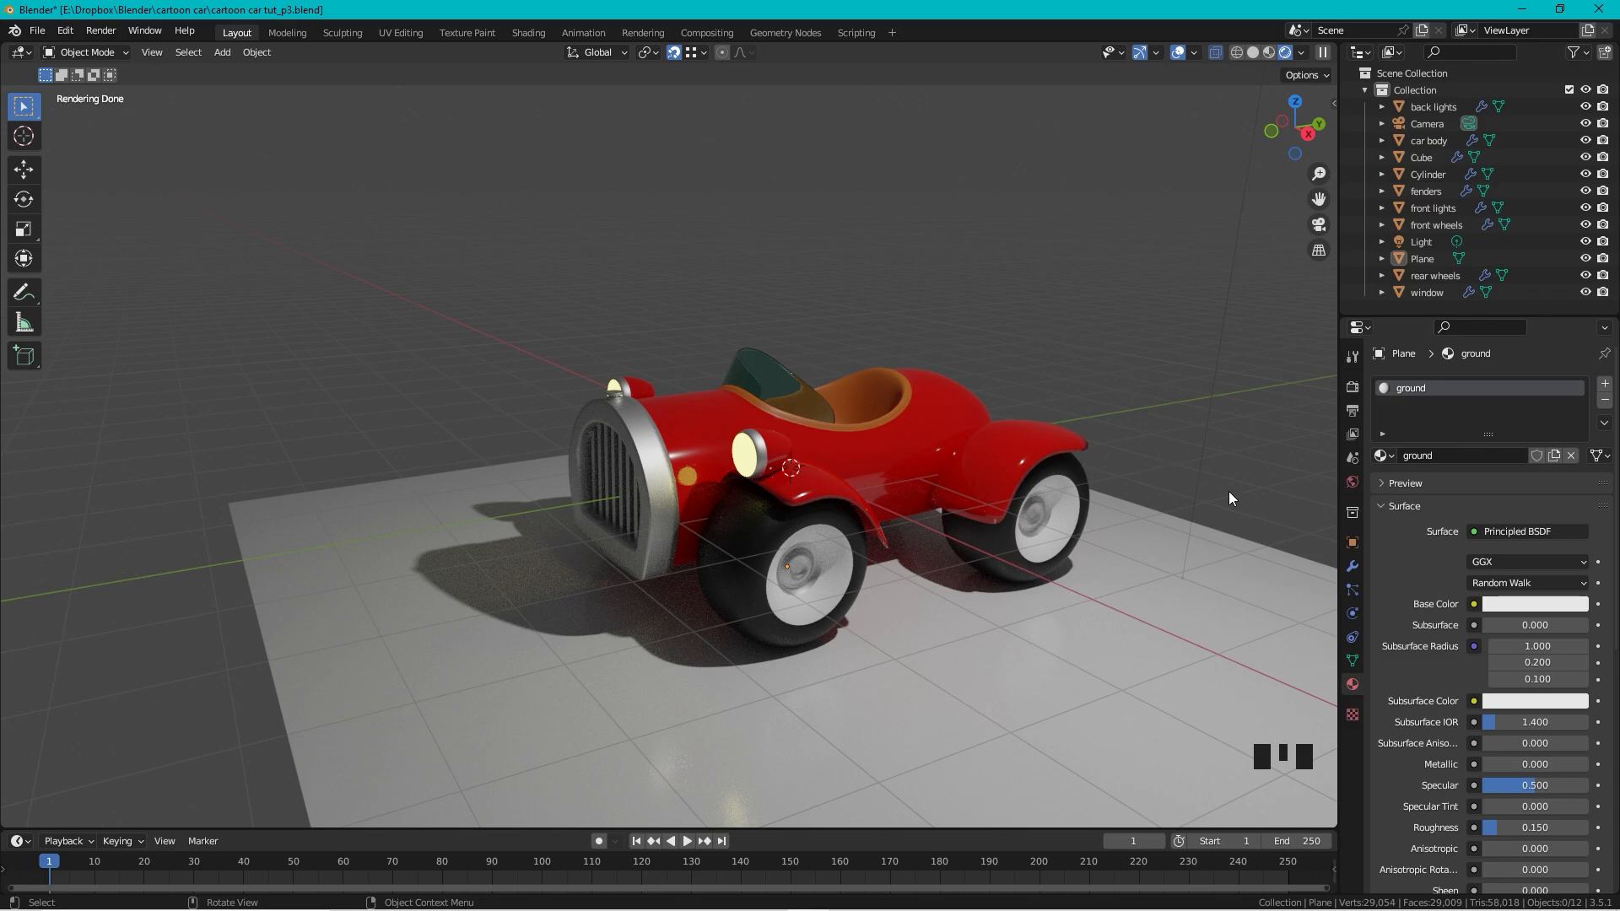
Step: Set the World color to an Environment Texture using immenstadter_horn_4k.hdr
click(1352, 482)
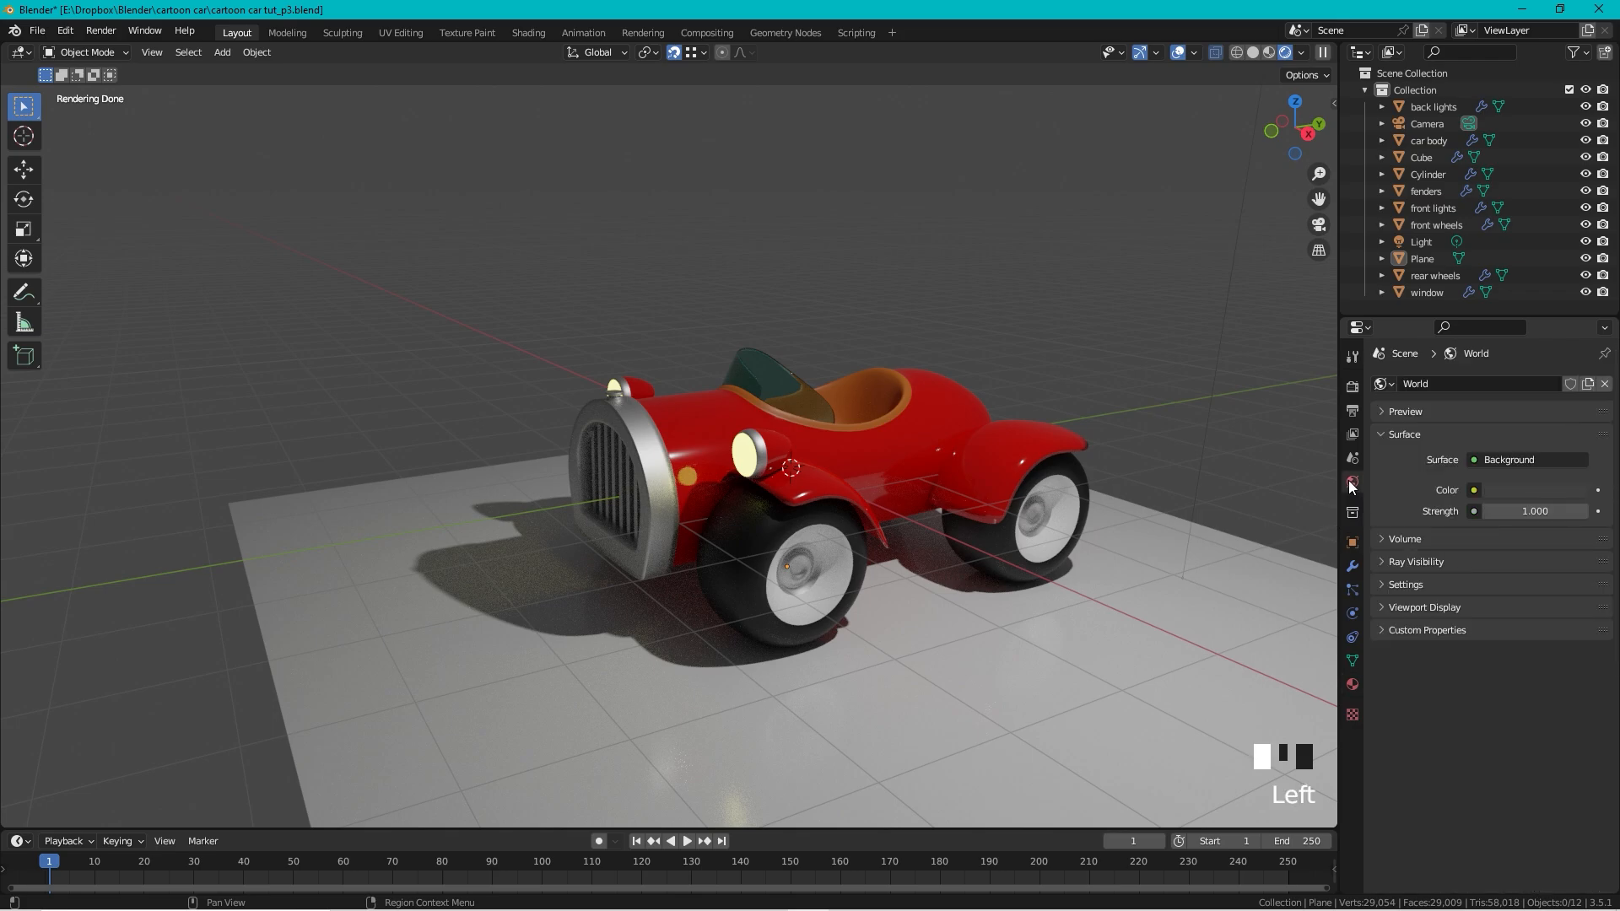
click(1474, 491)
click(1474, 490)
click(1118, 565)
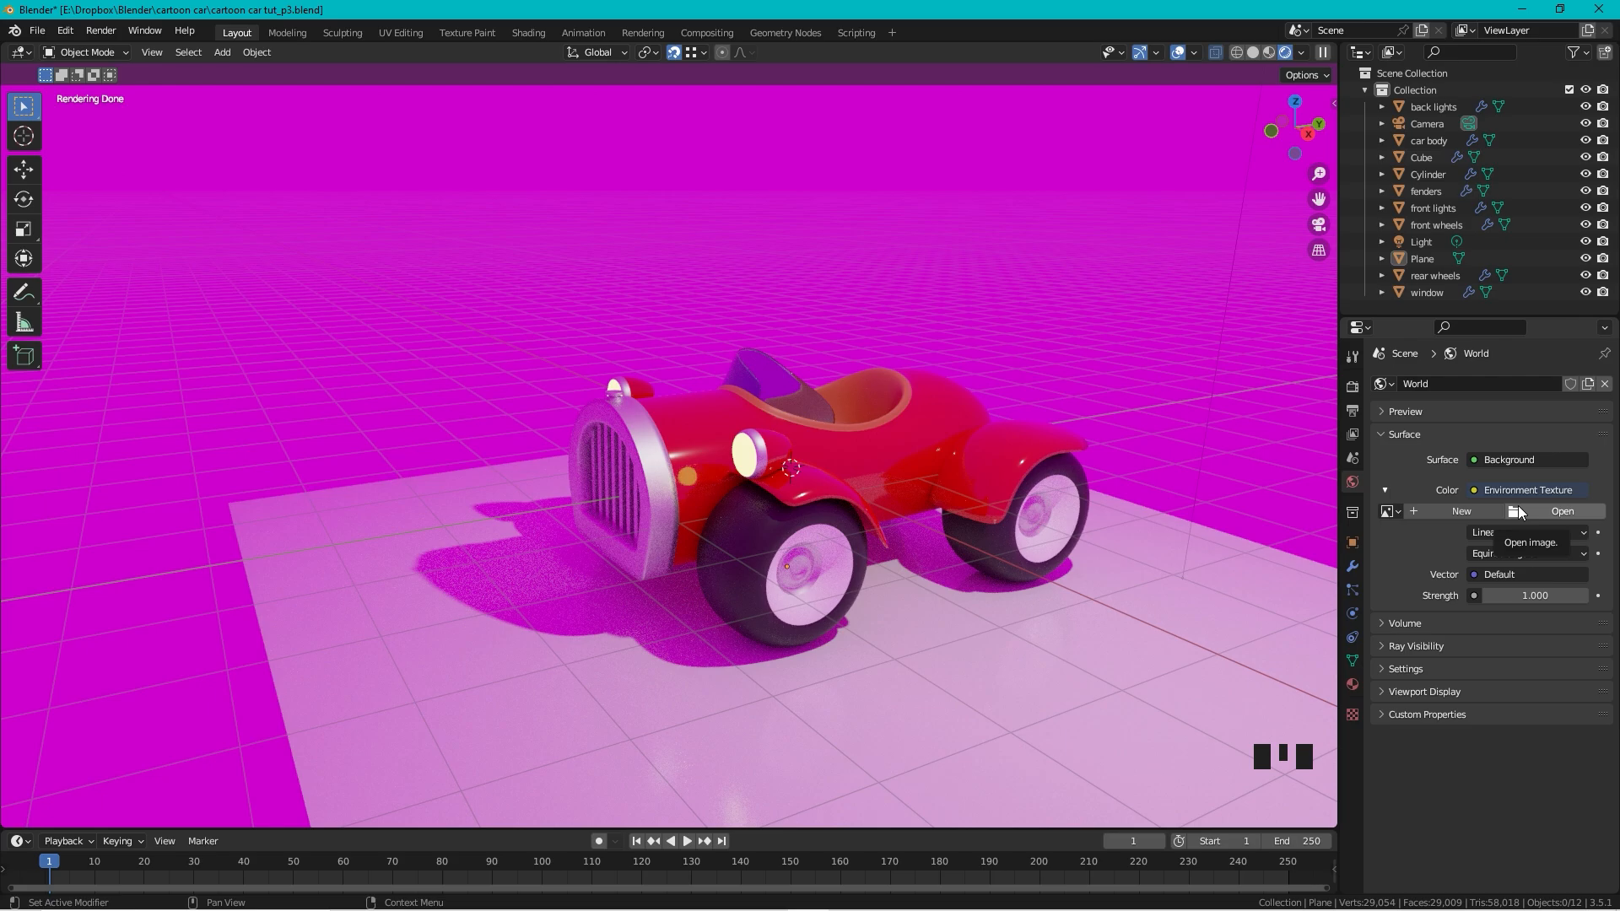
click(1519, 512)
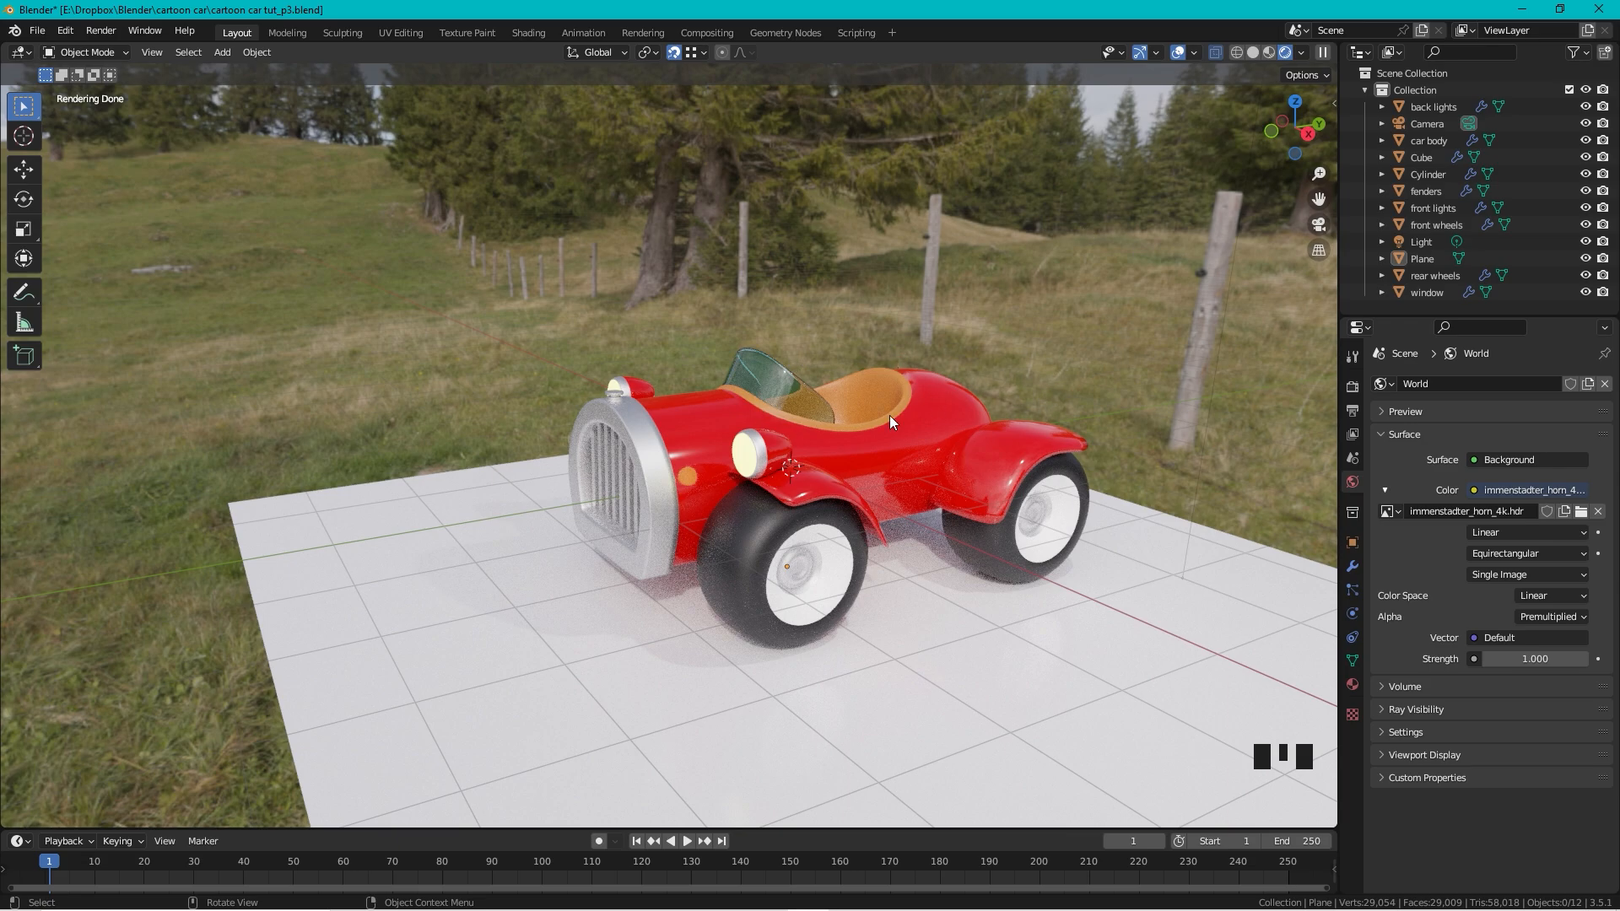
click(1353, 386)
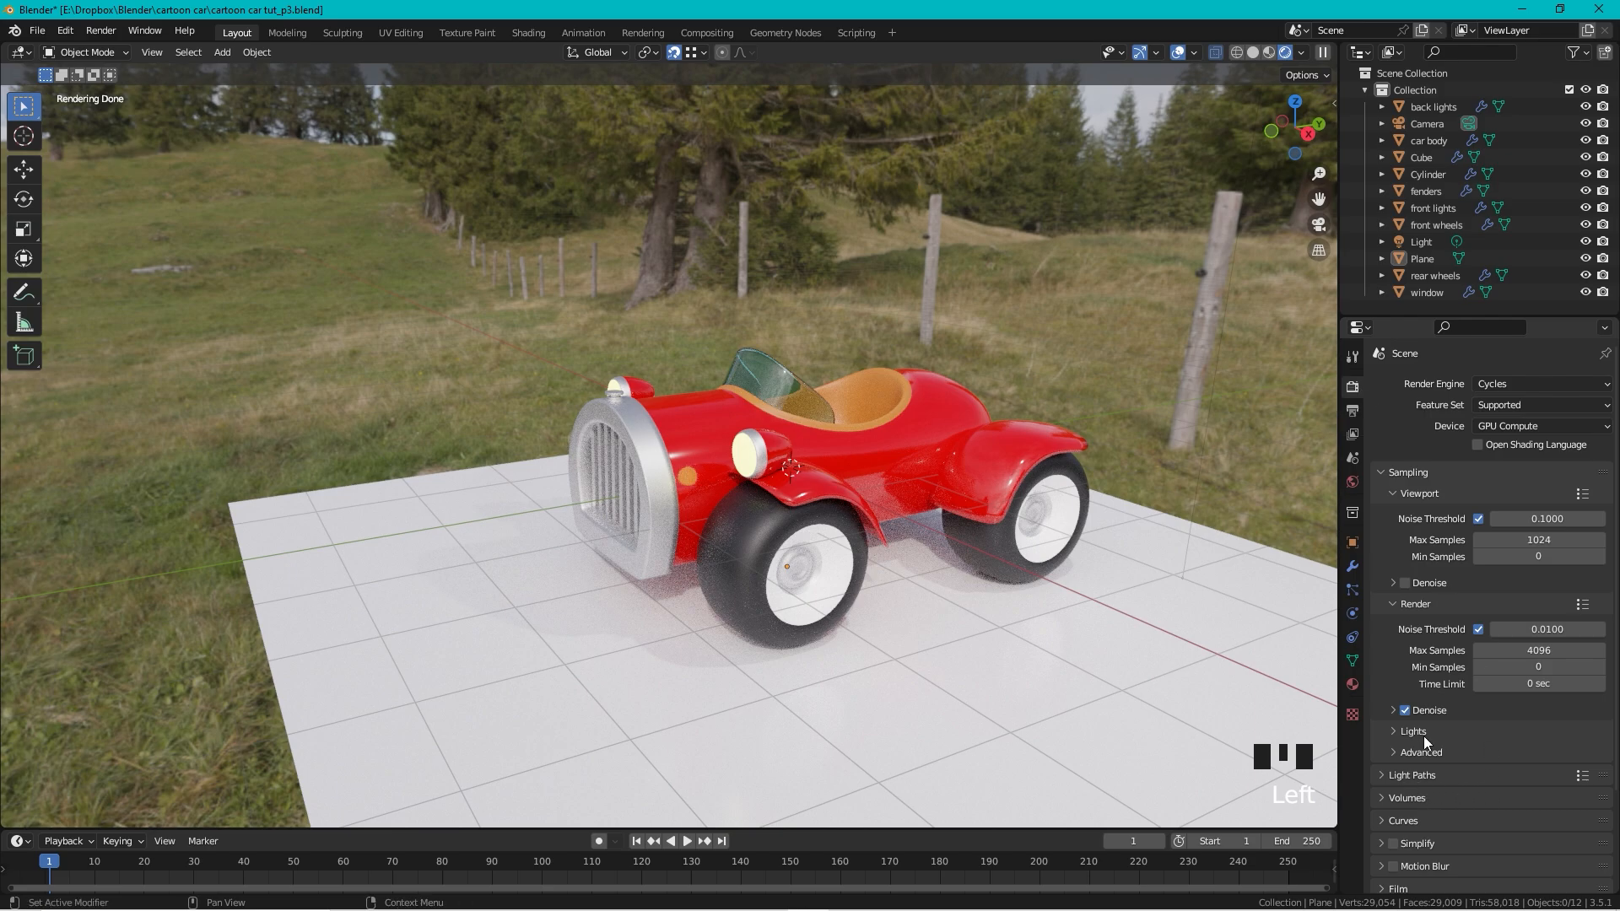
Step: Enable Transparent in the Render properties' Film panel
scroll(1424, 736, down, 3)
click(1390, 788)
scroll(1483, 714, down, 2)
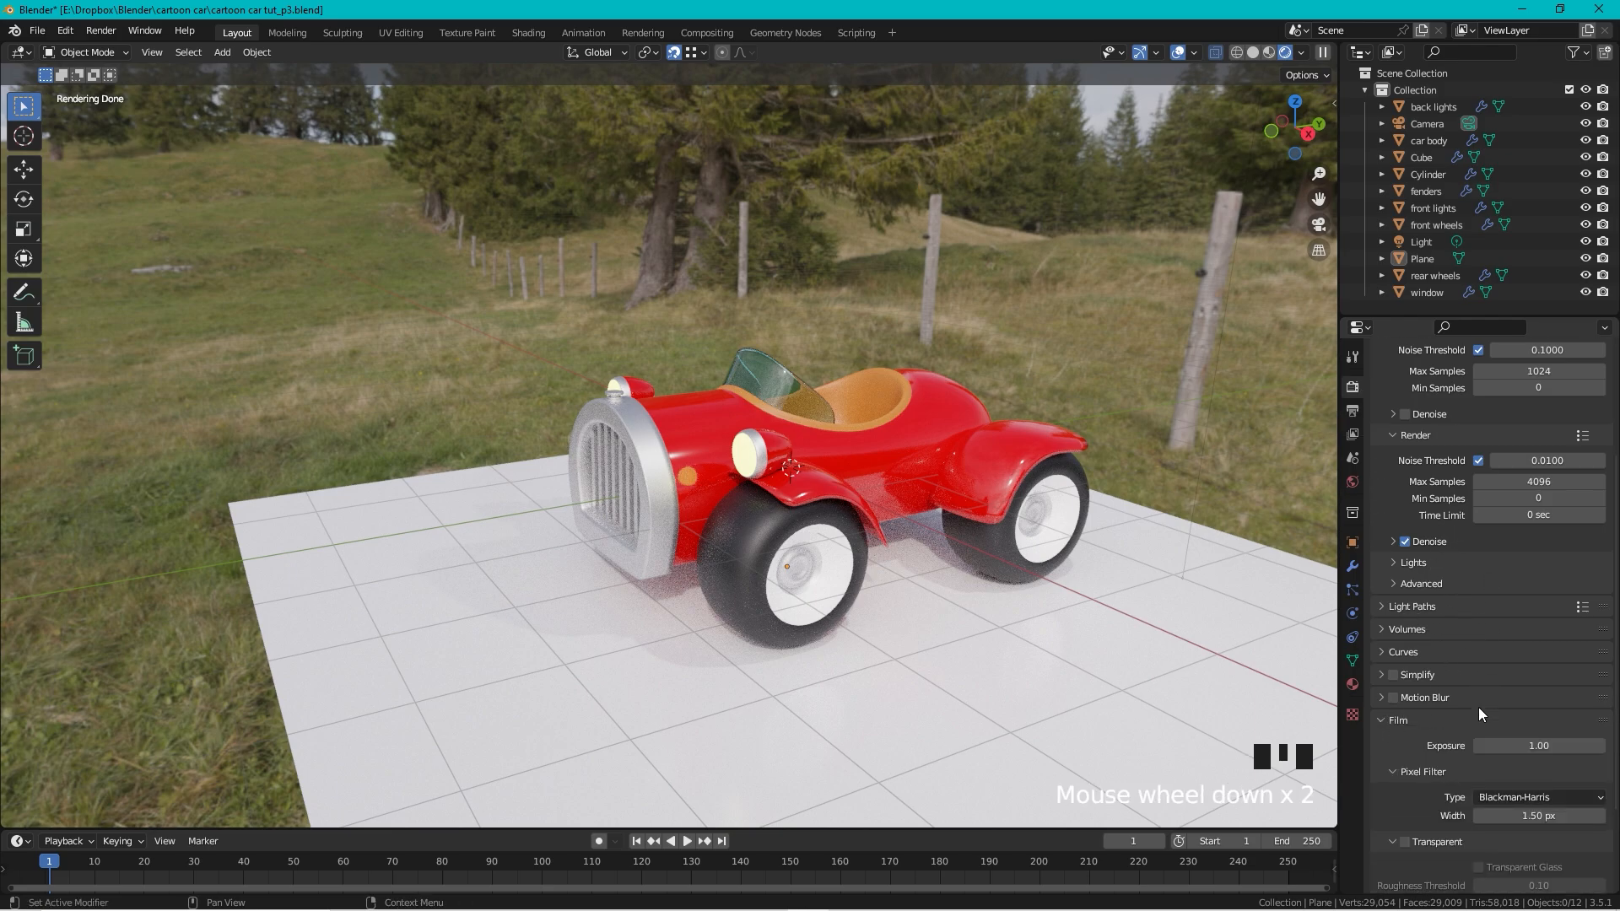
scroll(1480, 707, down, 1)
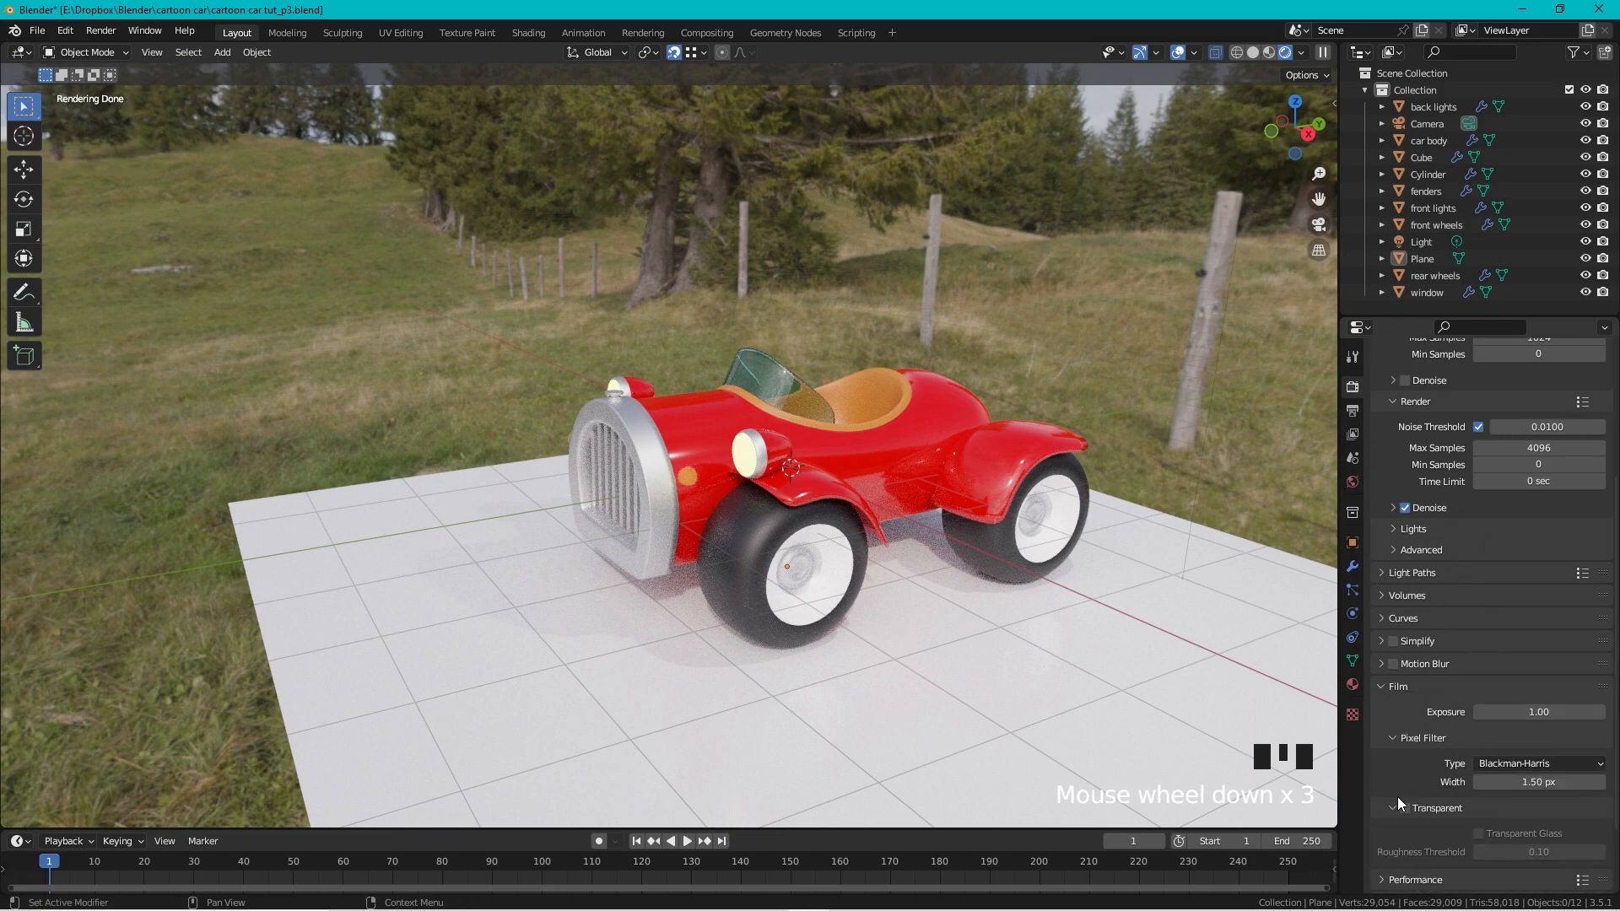
click(1403, 806)
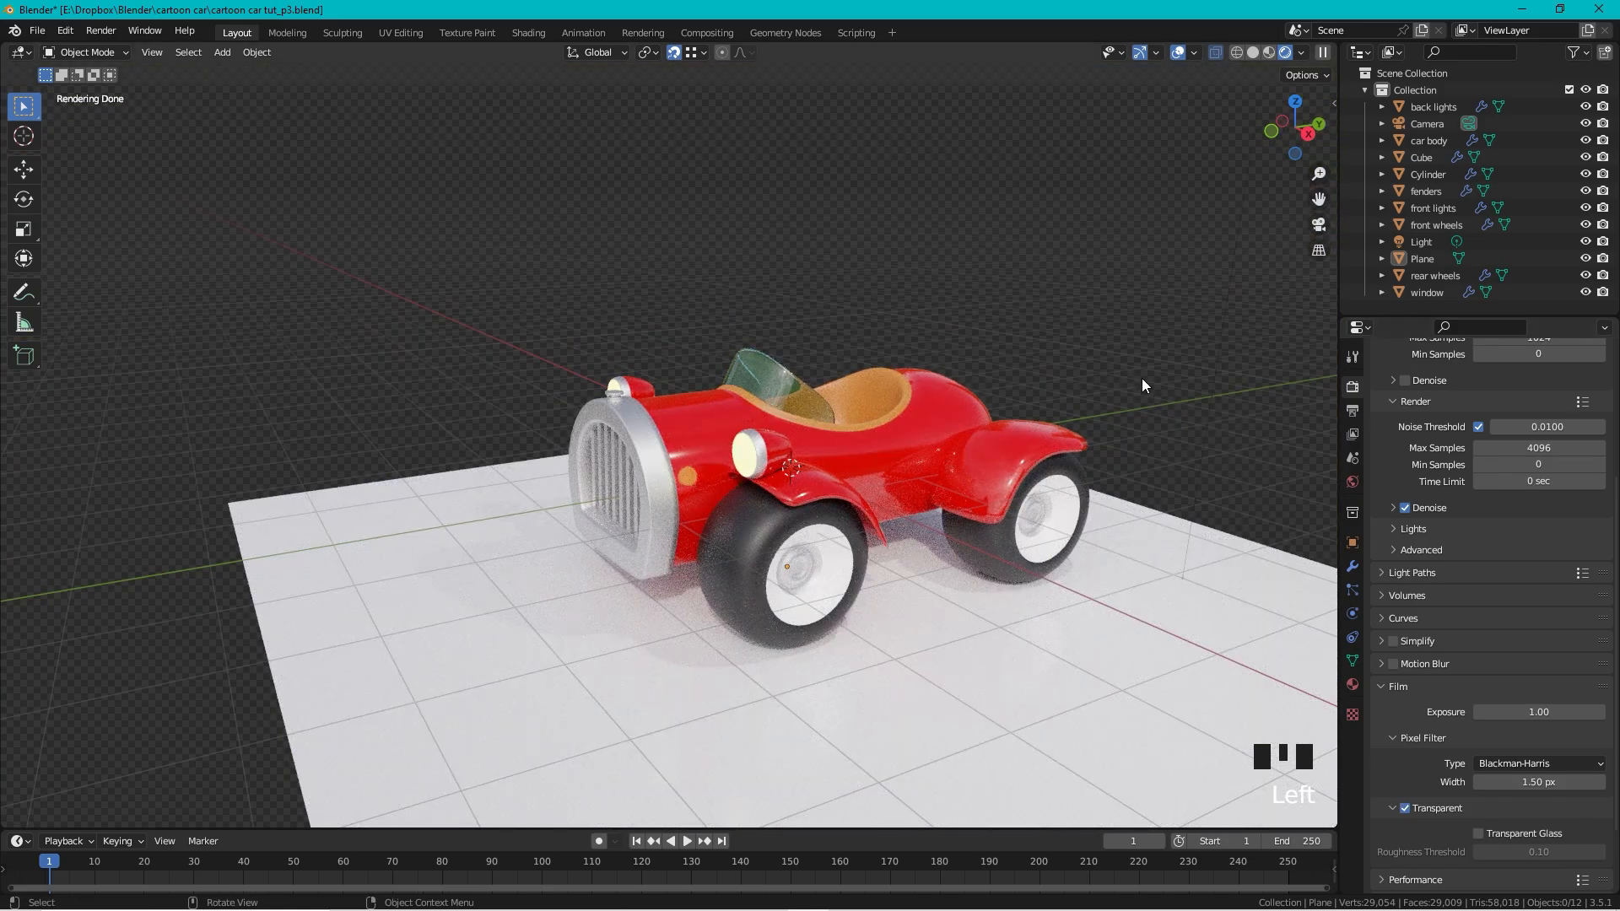
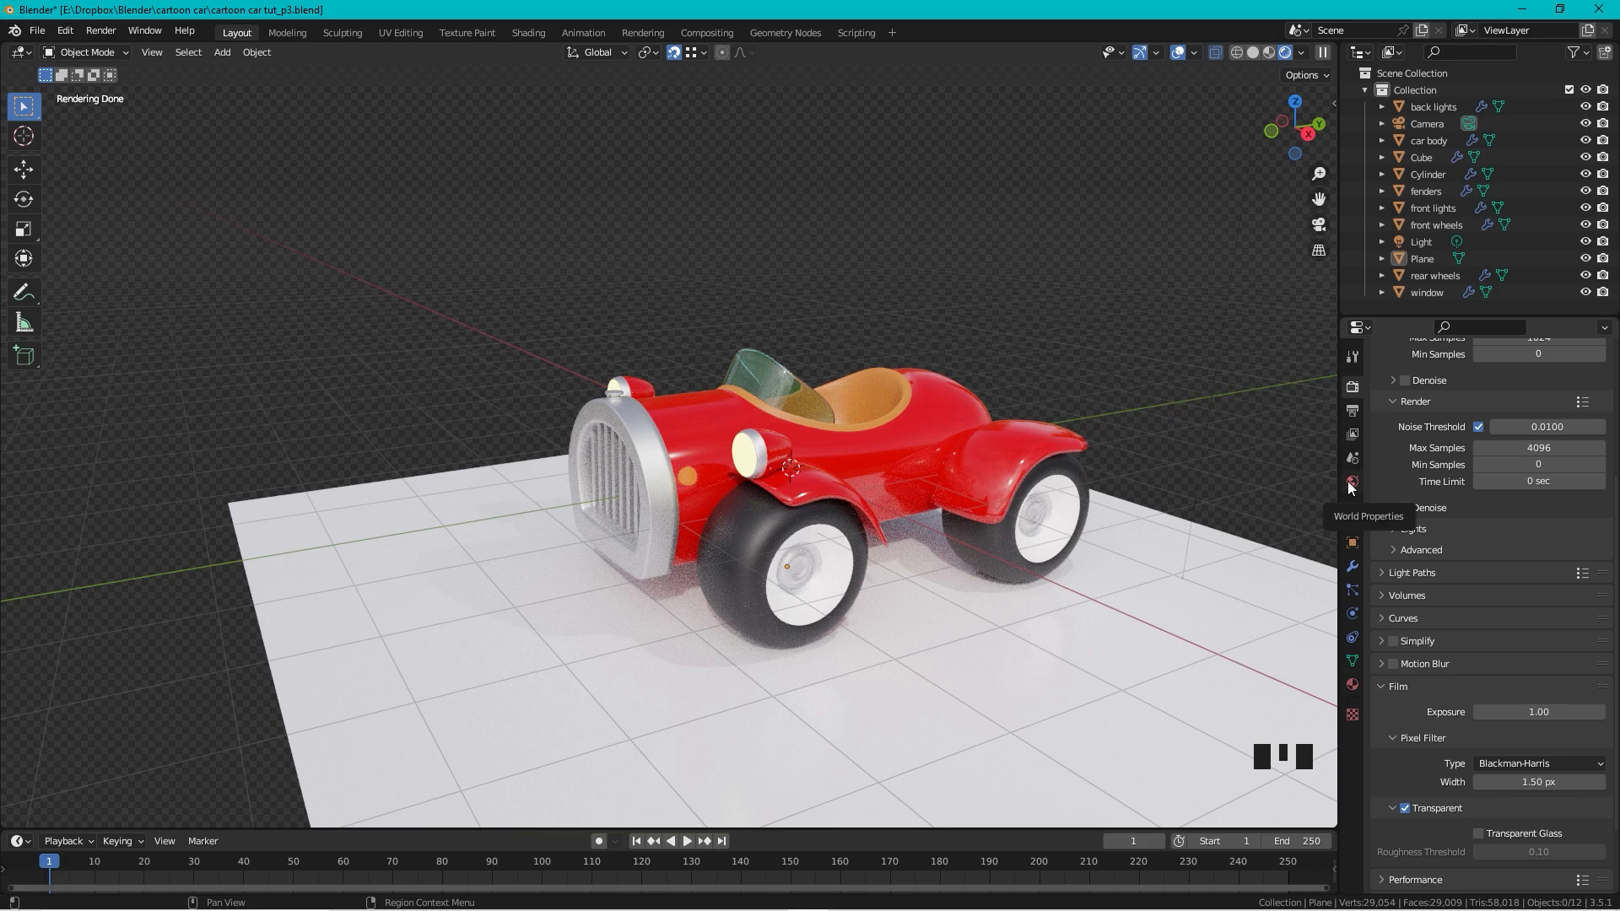
Step: Lower the World background strength to 0.3 and then to 0.2
click(1351, 485)
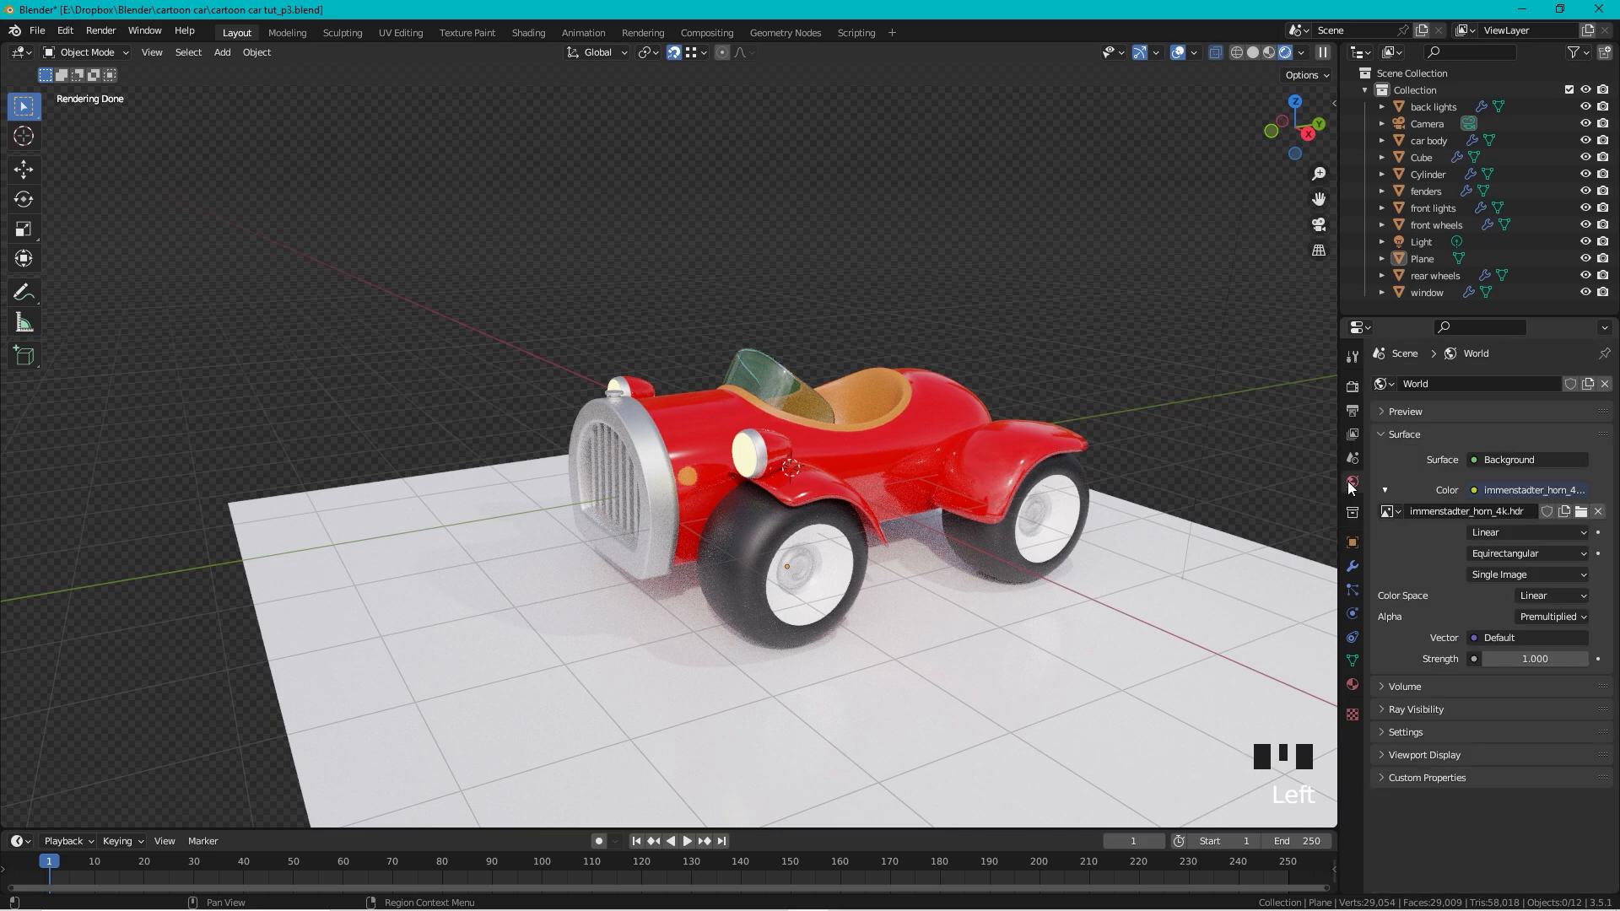
click(1530, 660)
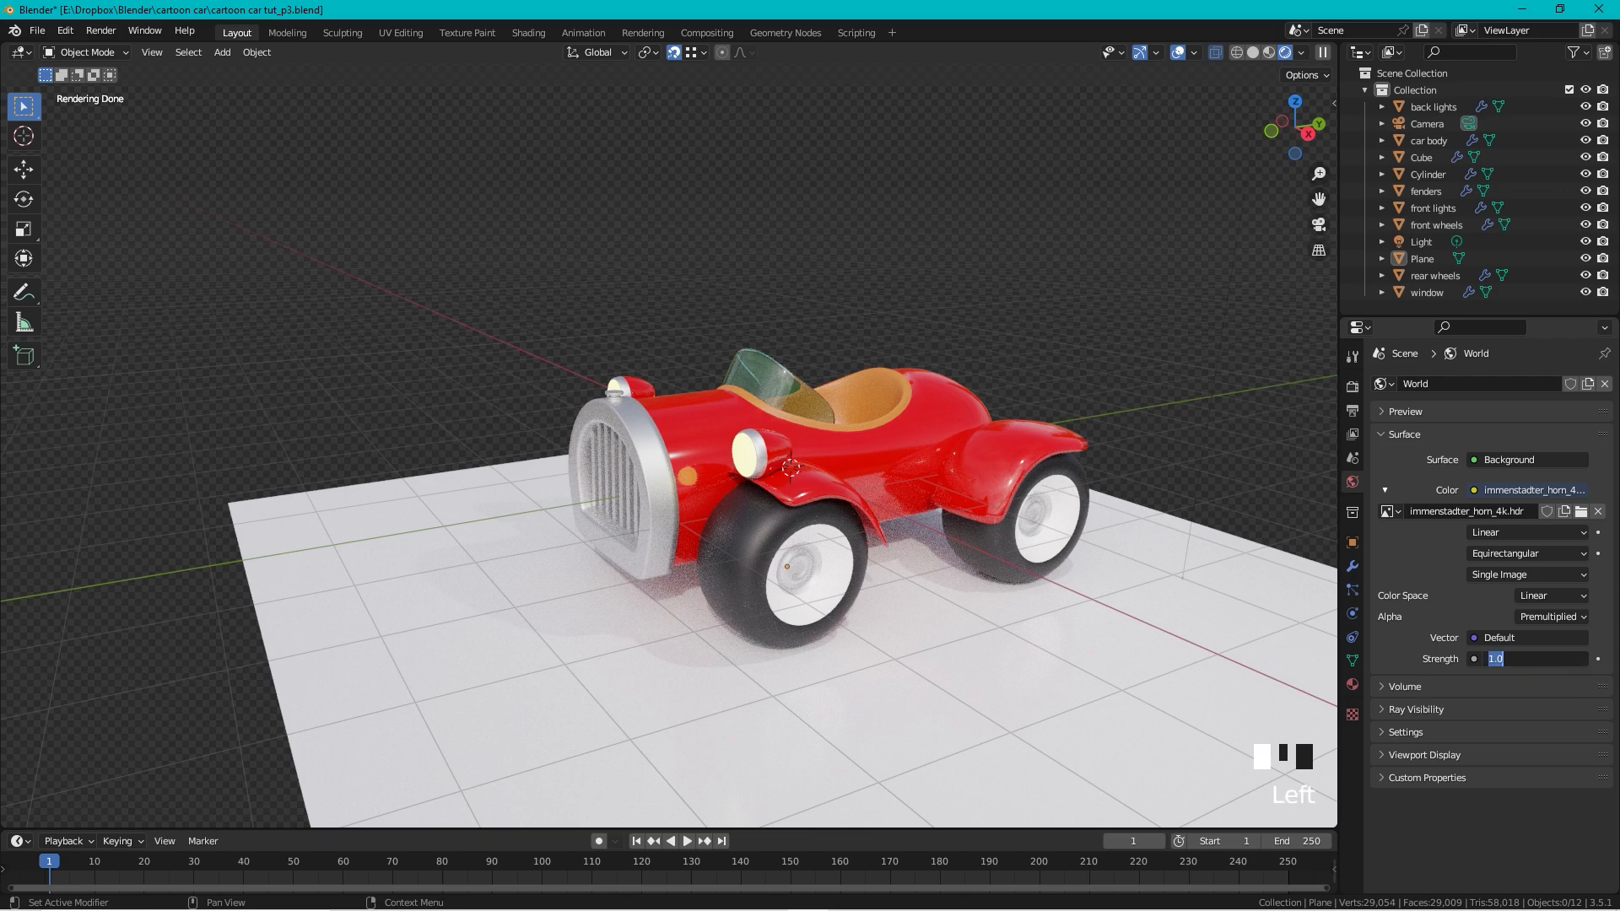
text(0.3)
key(Return)
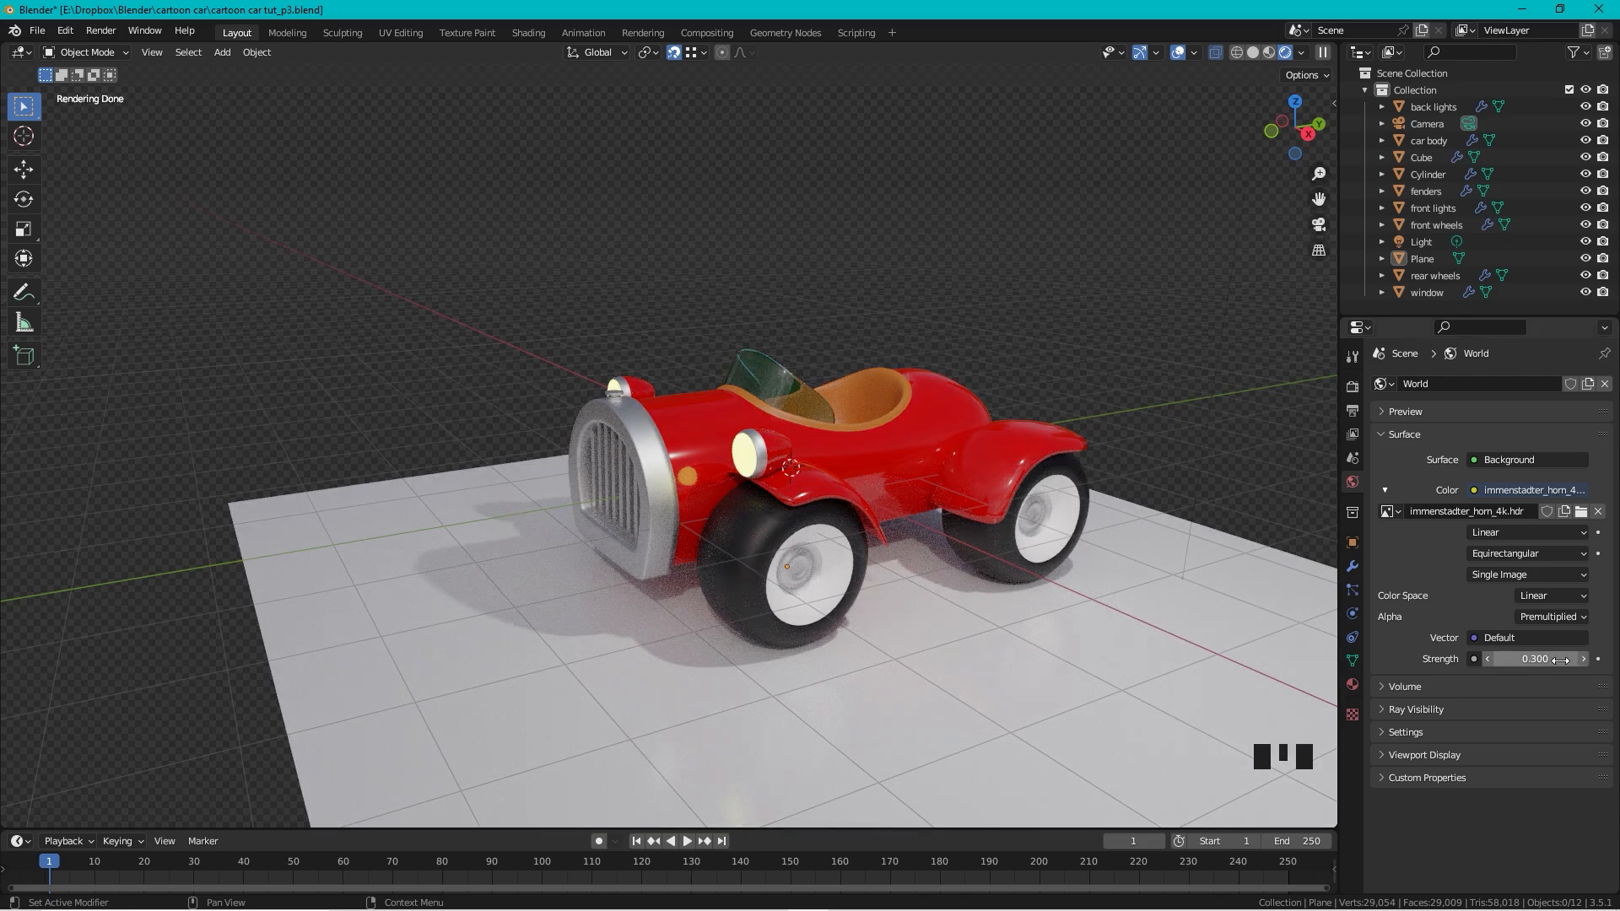
click(1545, 662)
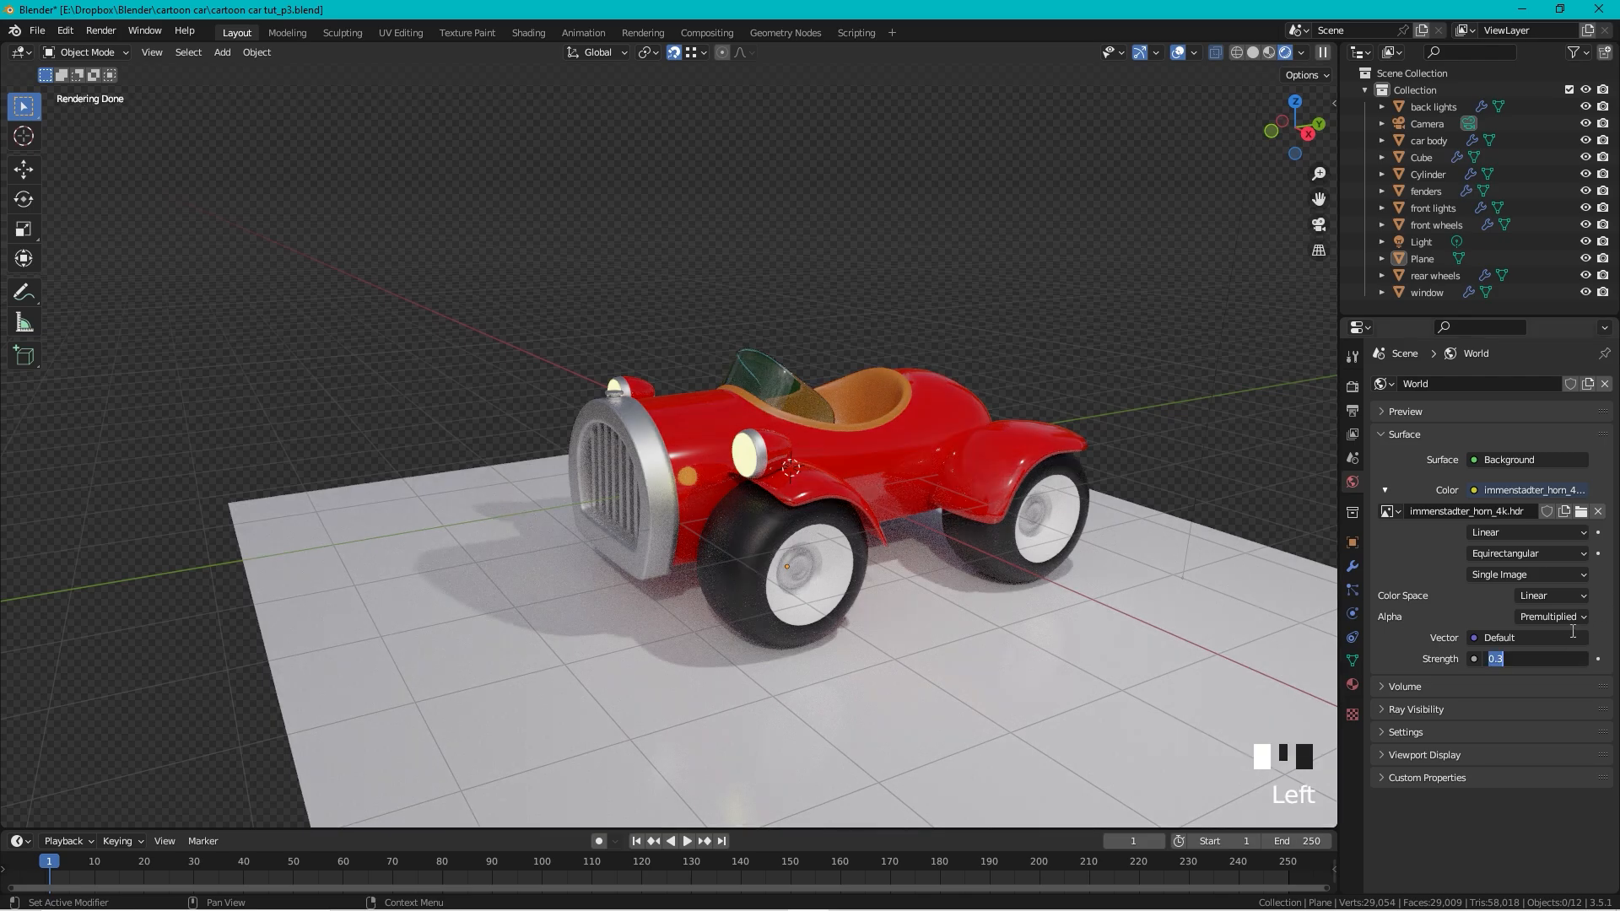
text(0.2)
key(Return)
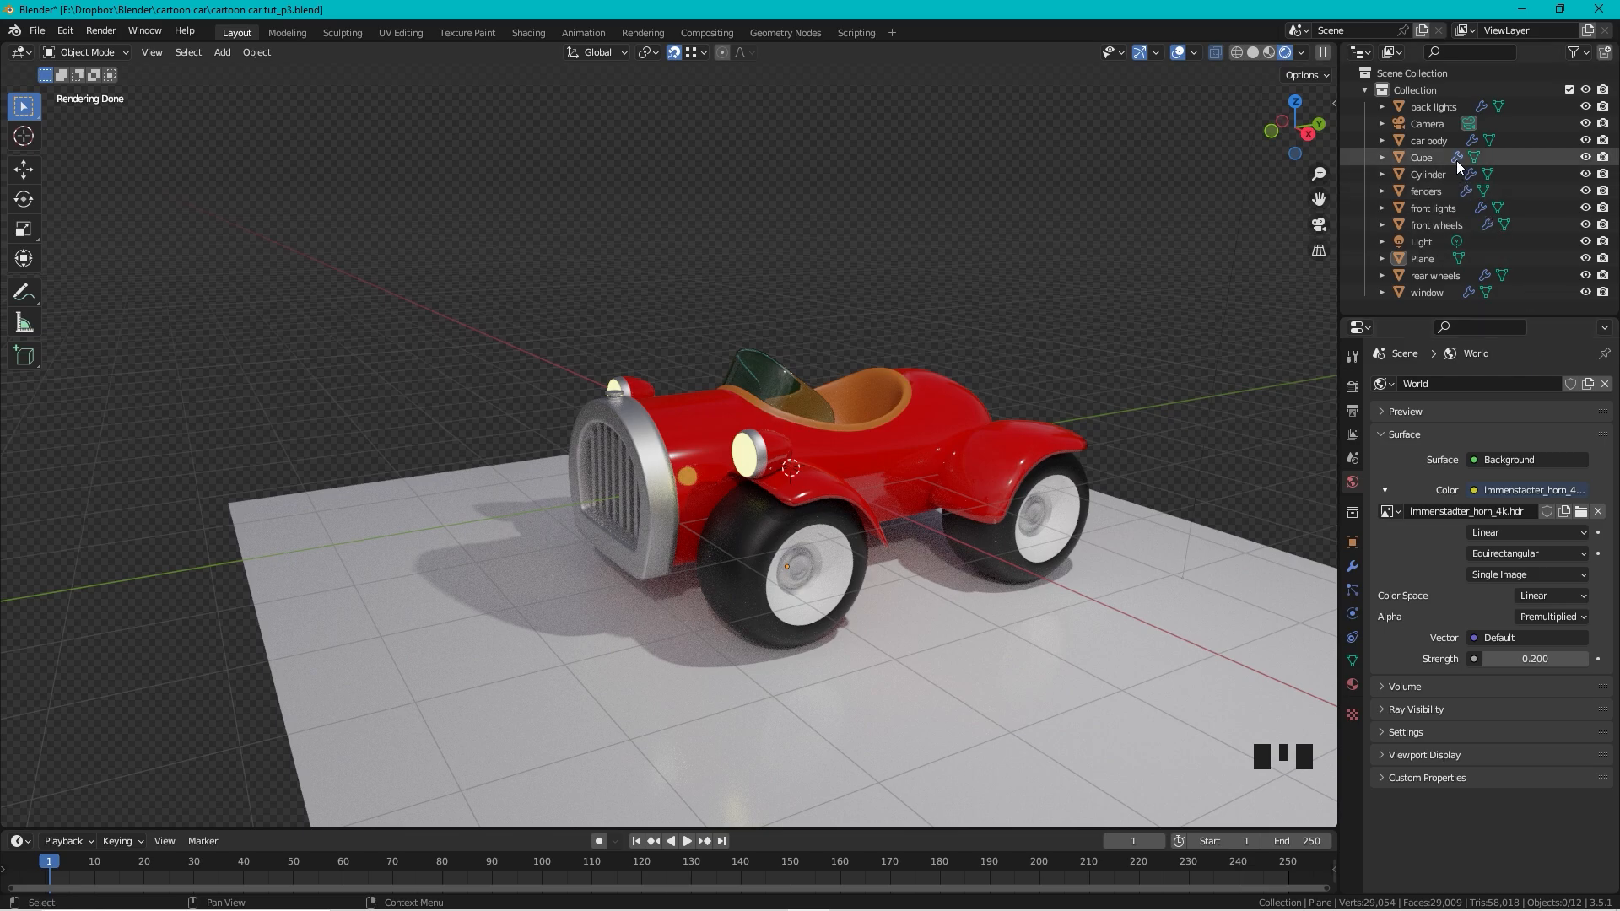
Step: Delete the old Light object and add an Area light at the scene origin
click(1424, 242)
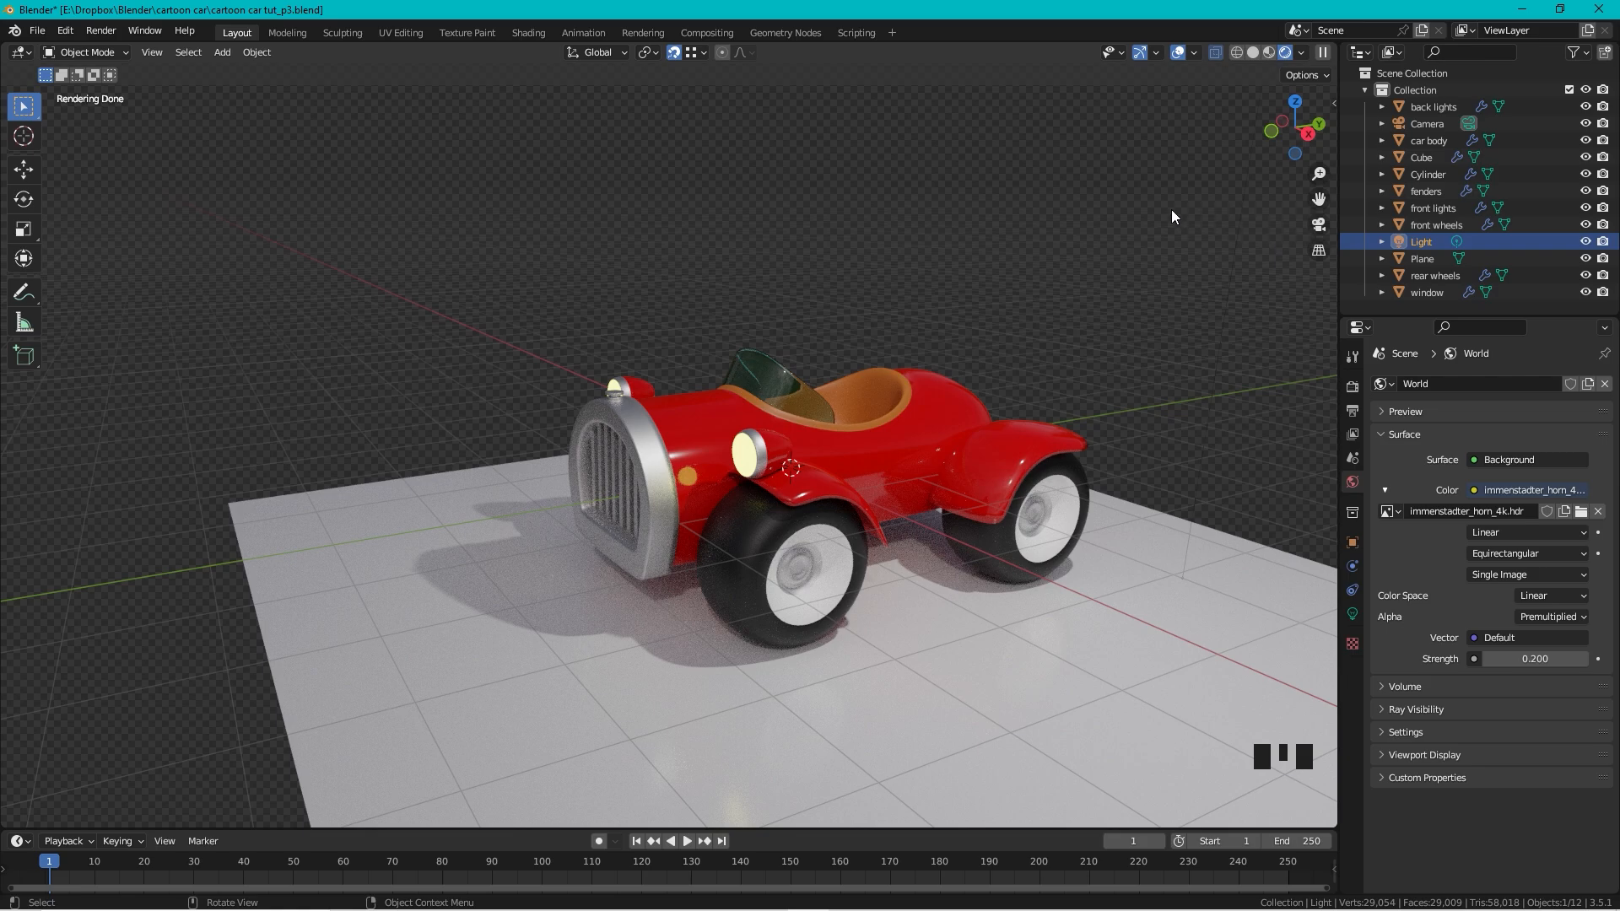
key(Delete)
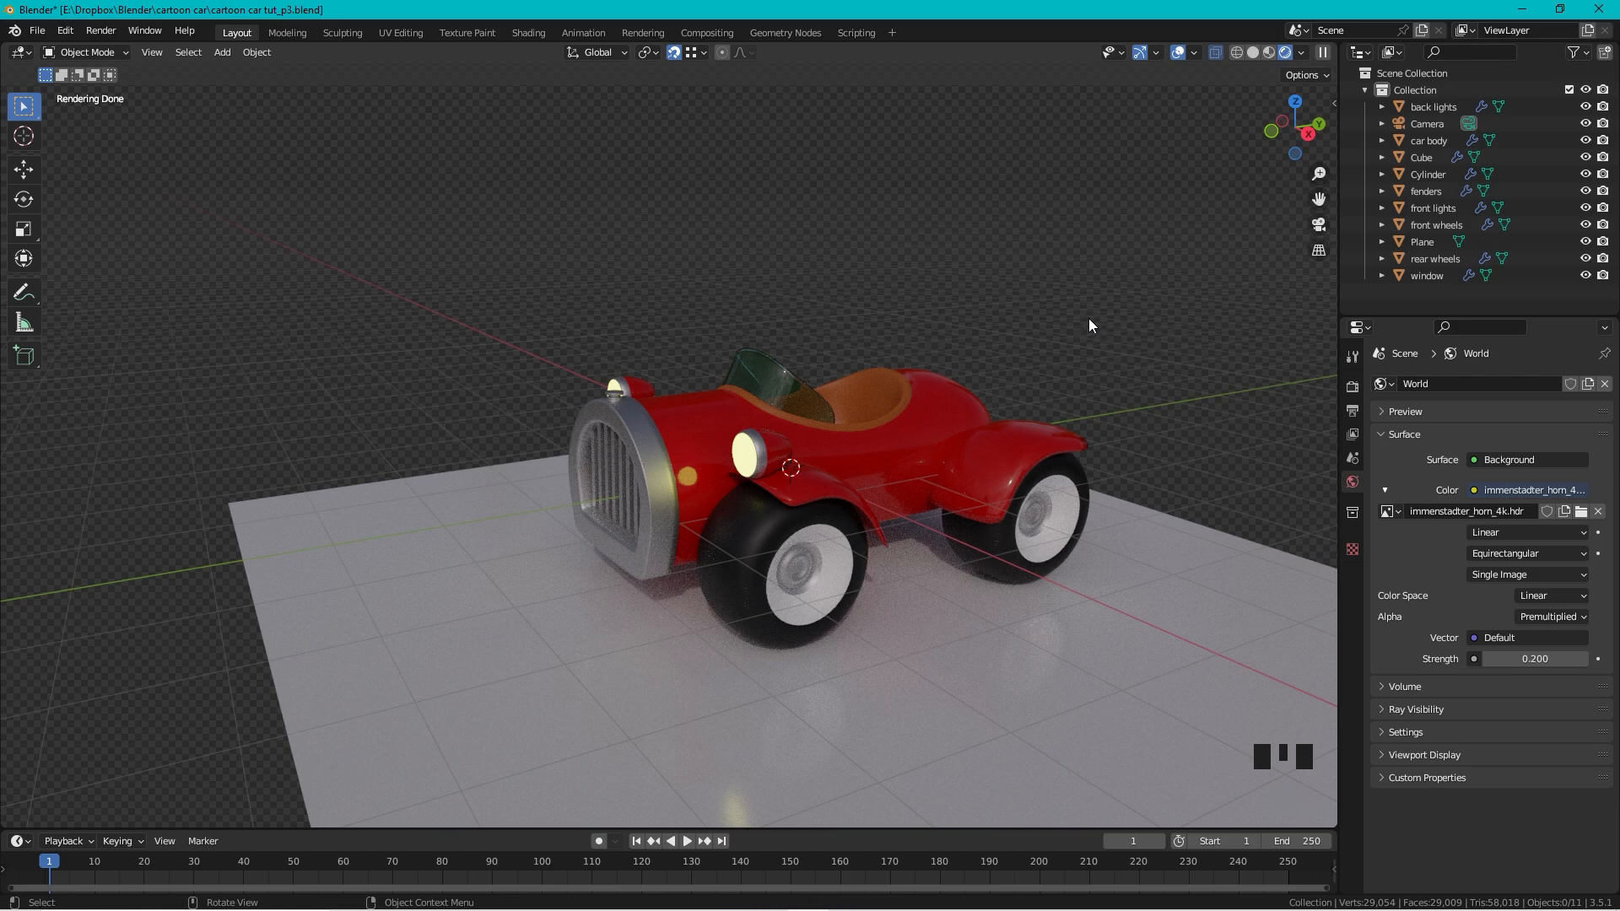
key(shift+a)
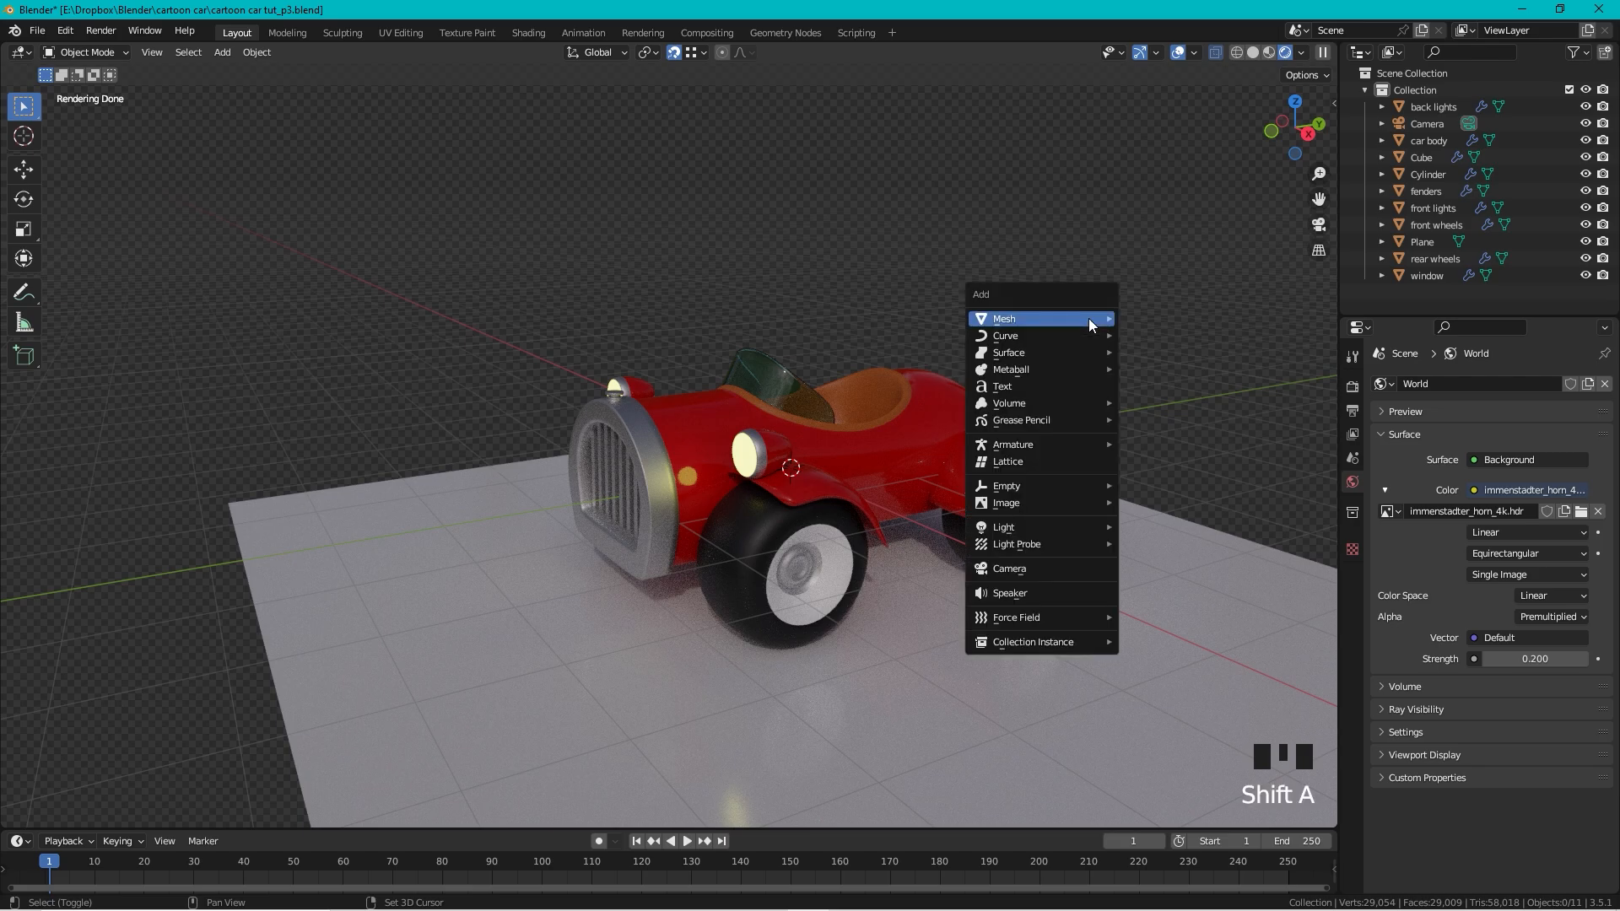
mouse_move(1101, 319)
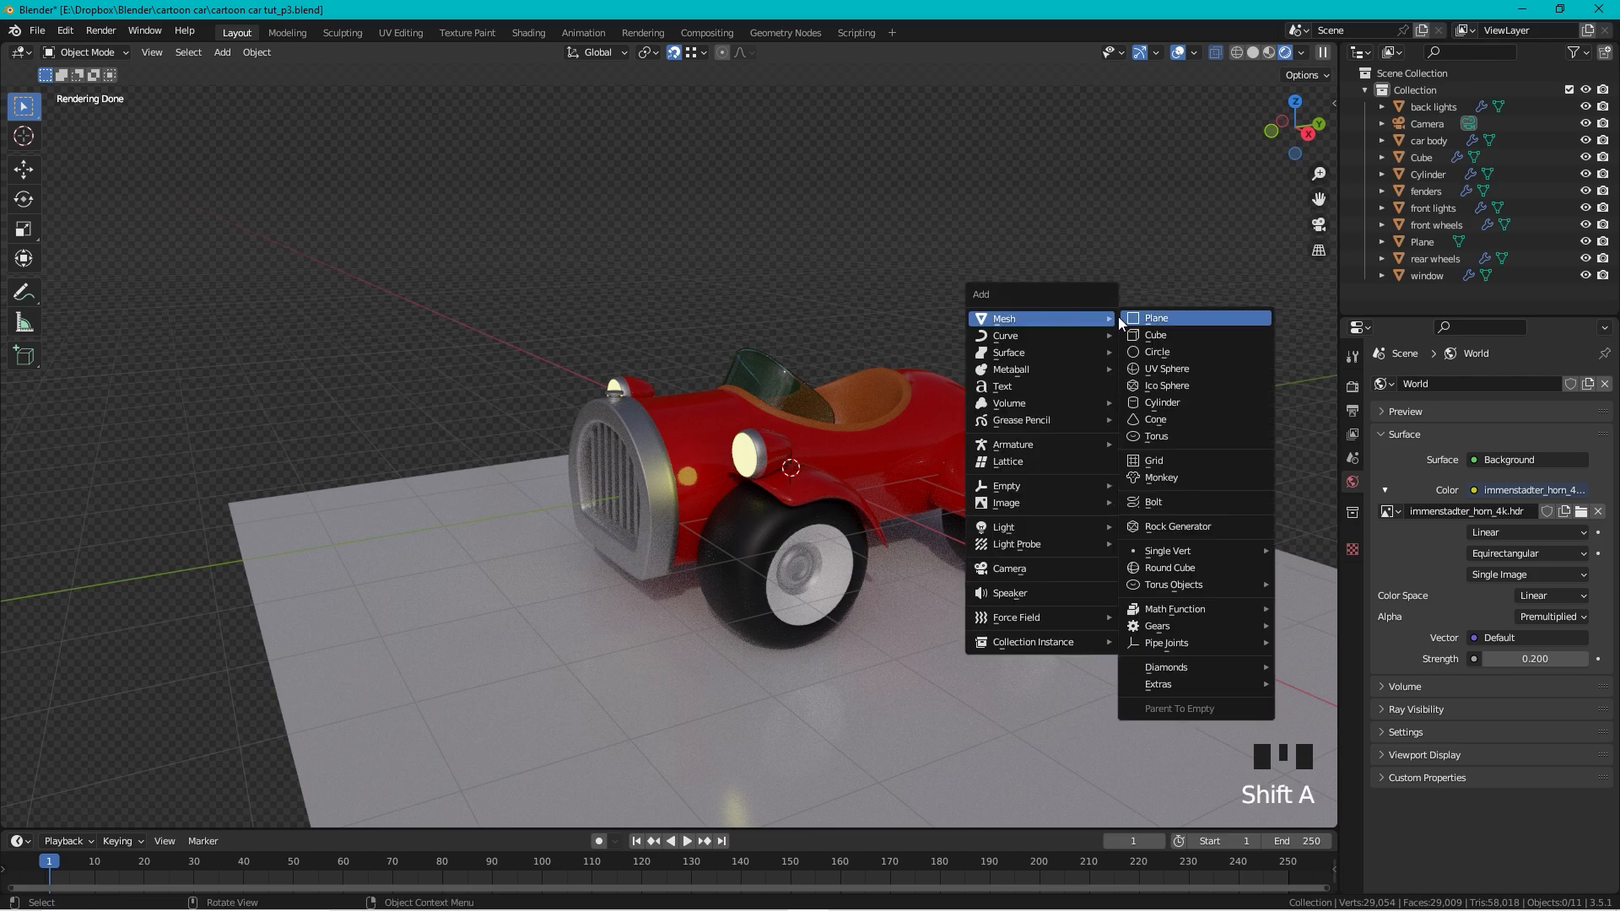
mouse_move(1065, 527)
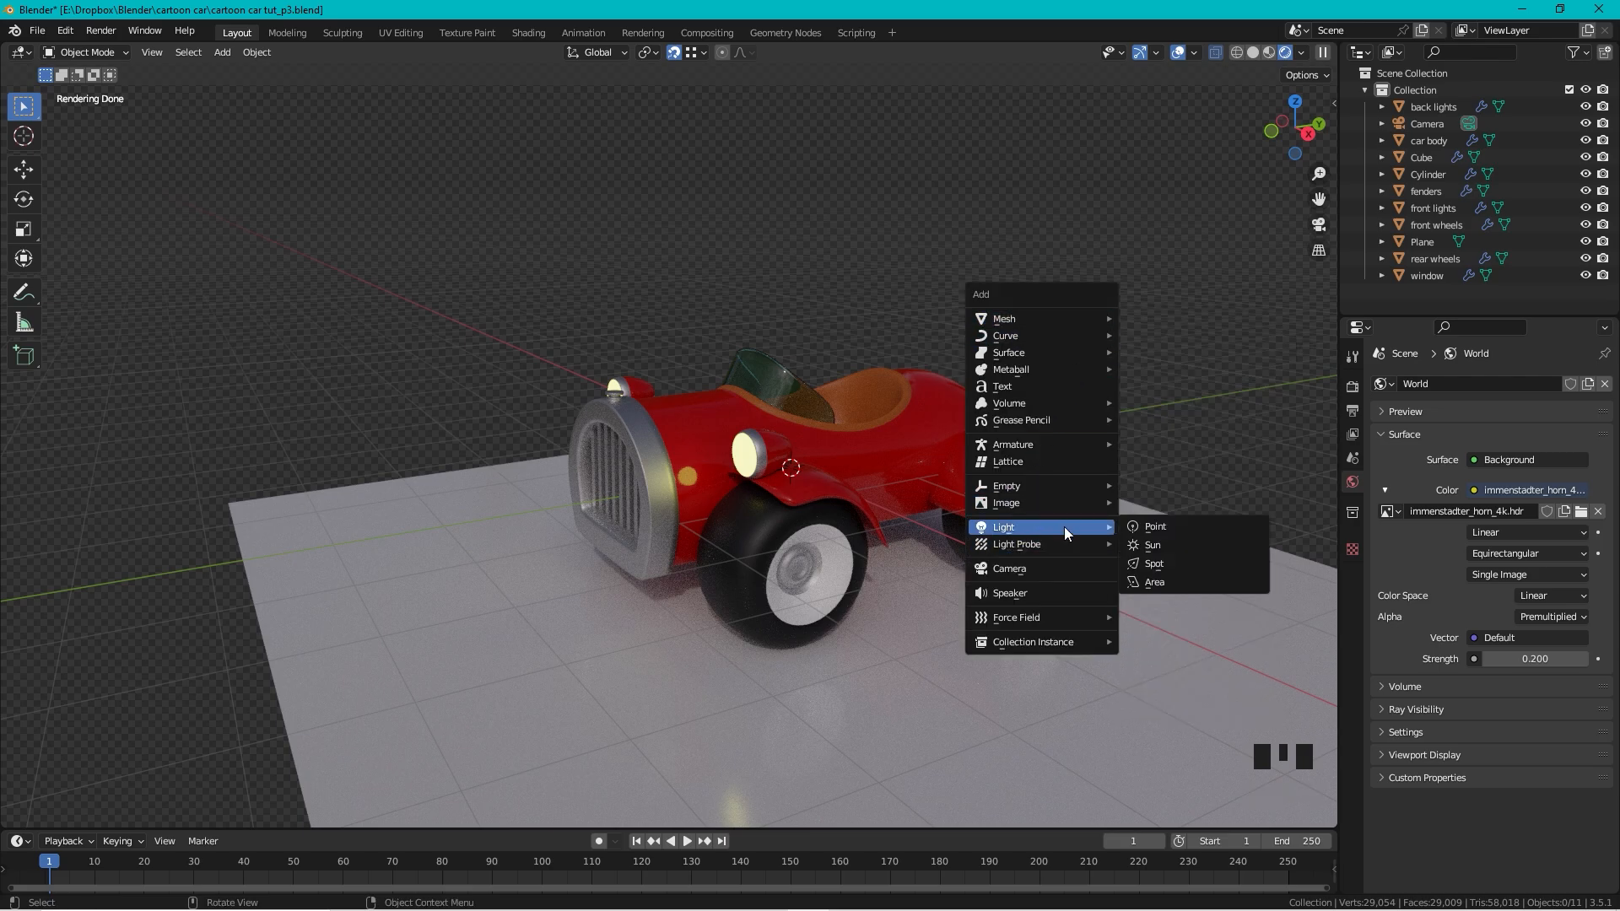
click(1179, 577)
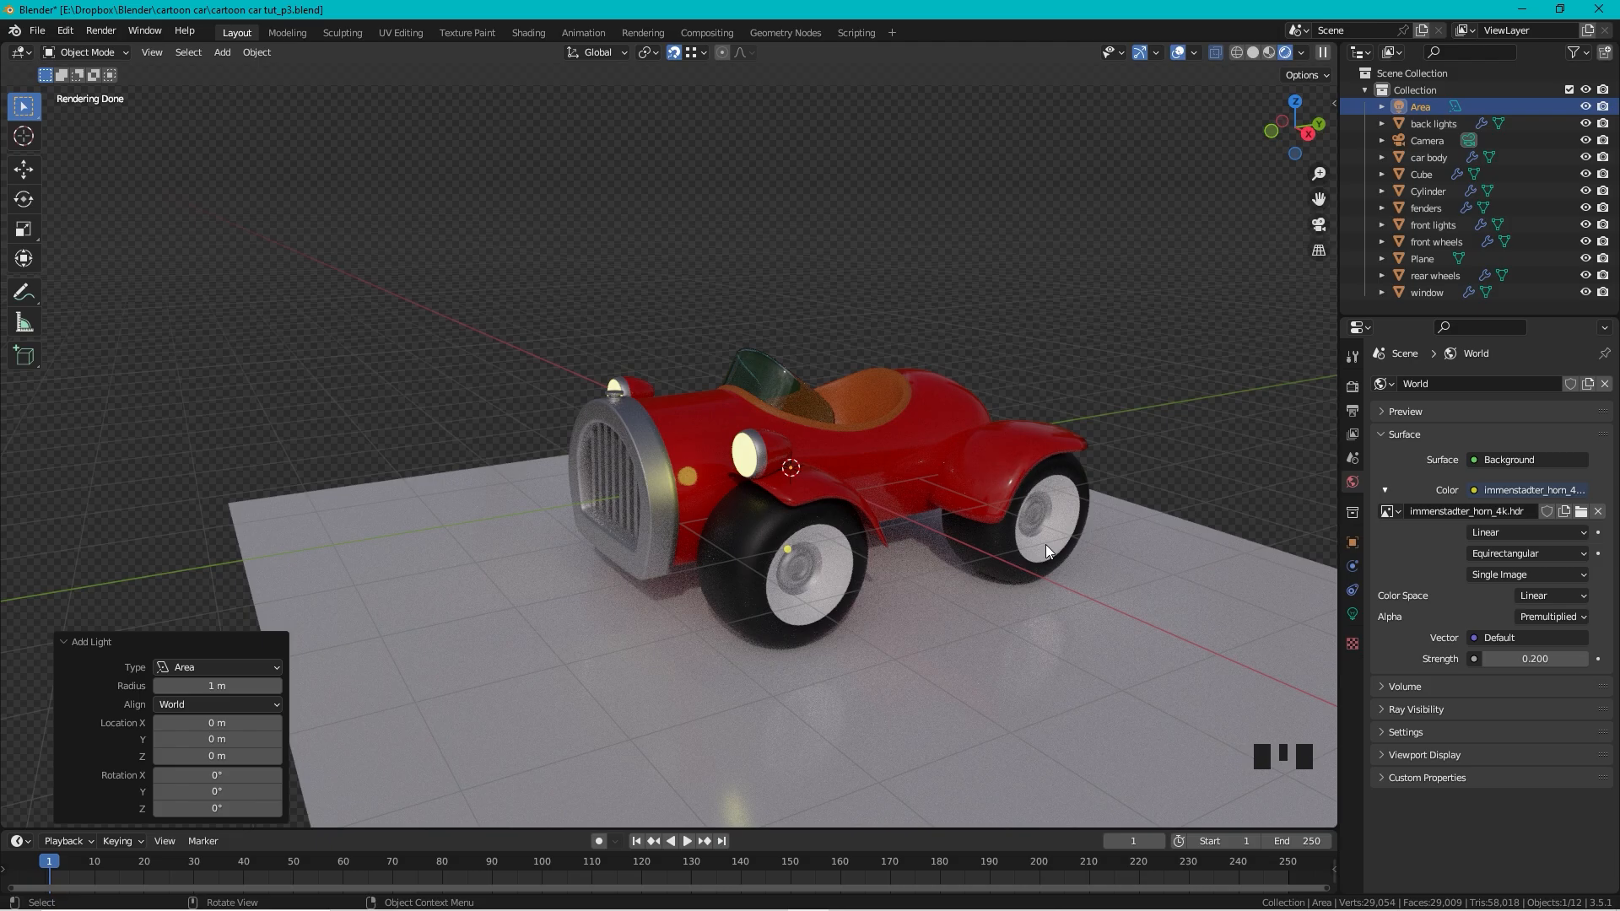
Step: Lift the area light to 2.3511 m above the car and scale it to 2.255
key(g)
key(z)
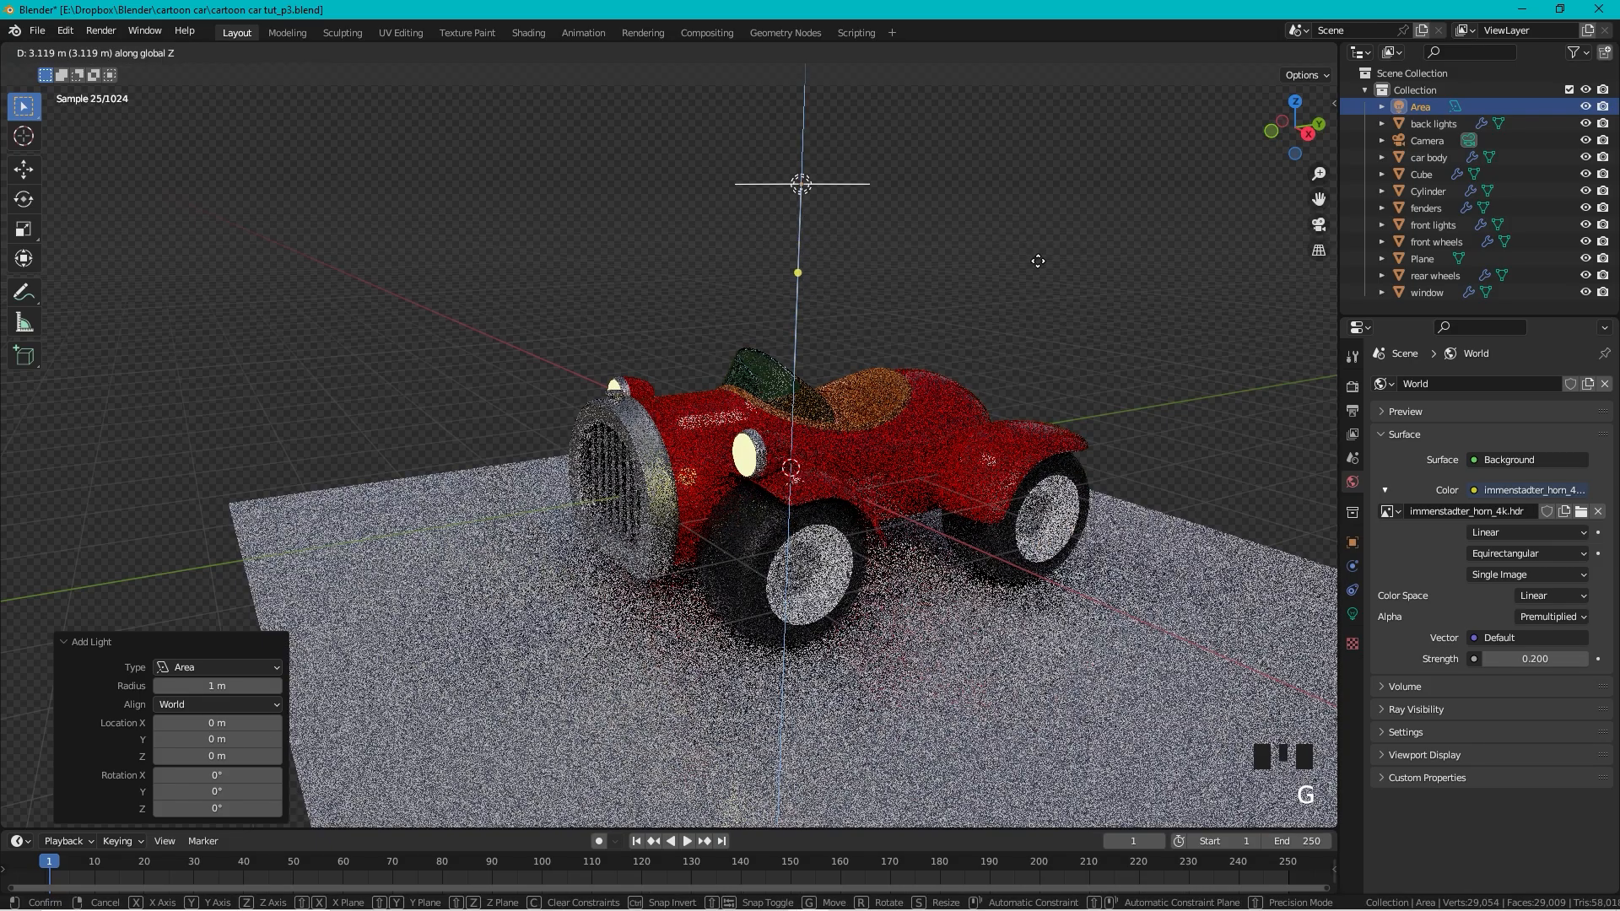
click(1038, 261)
key(s)
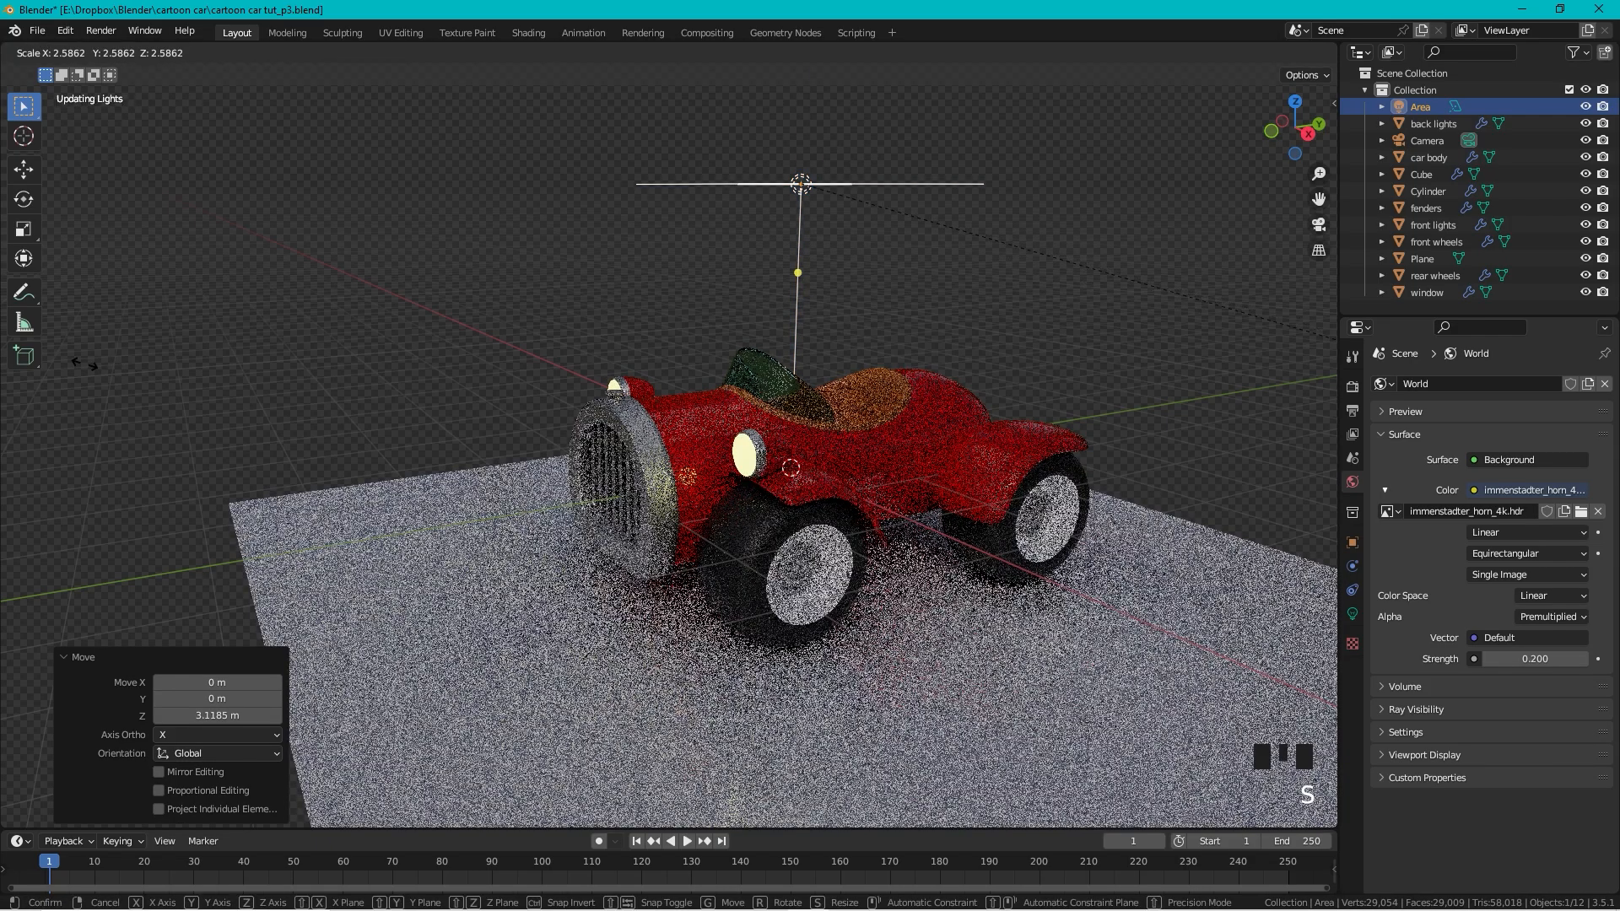
click(178, 345)
scroll(680, 228, down, 2)
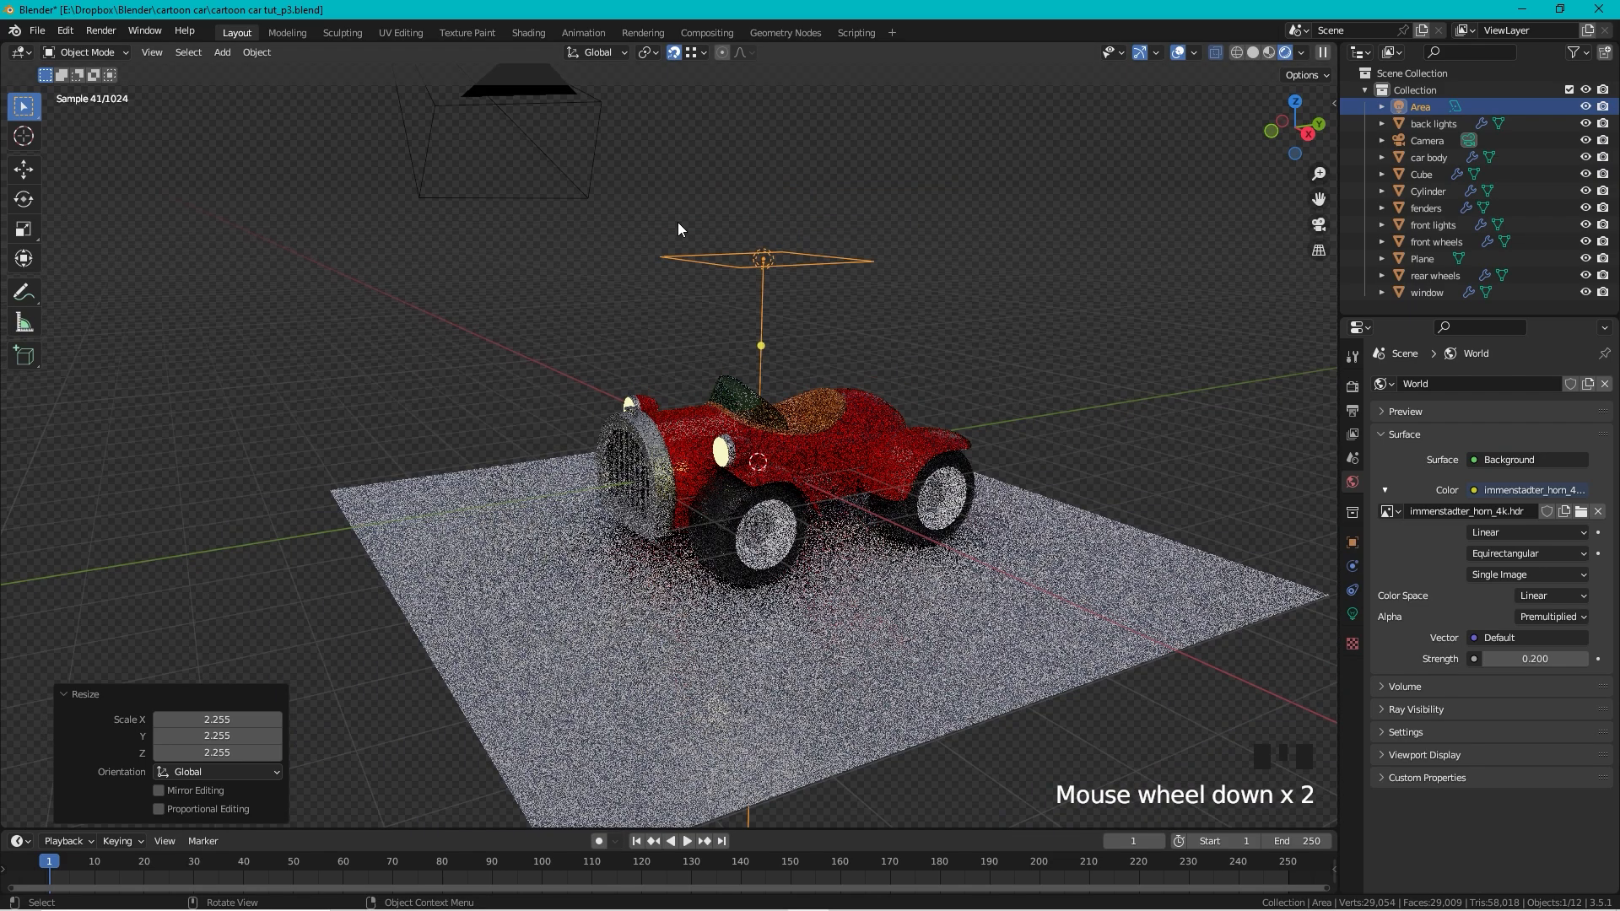
key(g)
key(z)
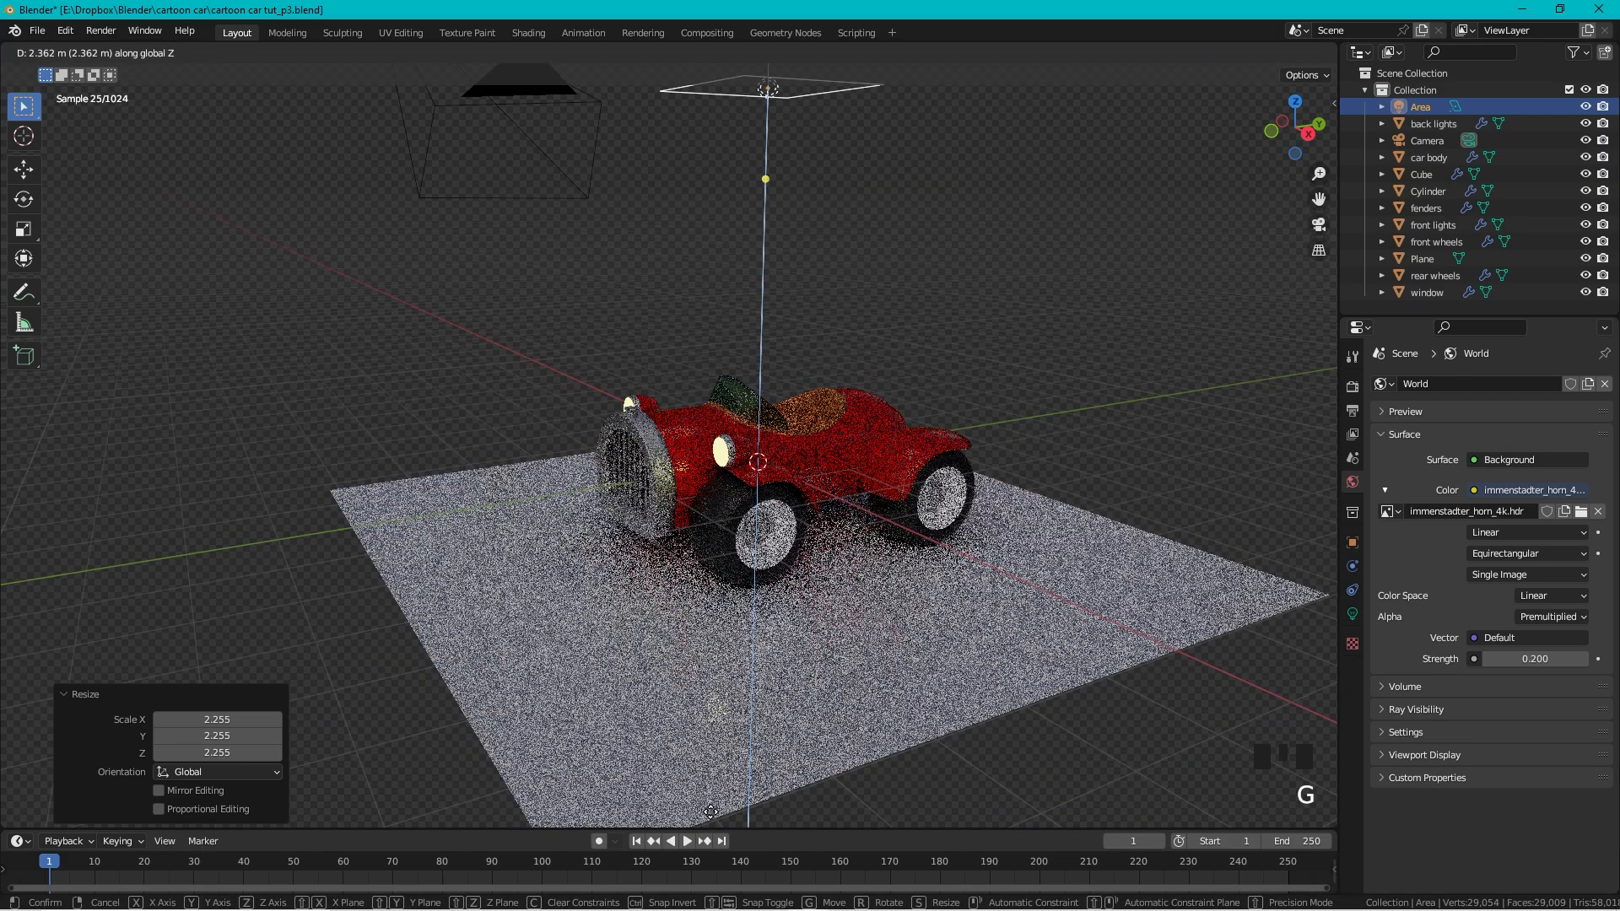
click(907, 672)
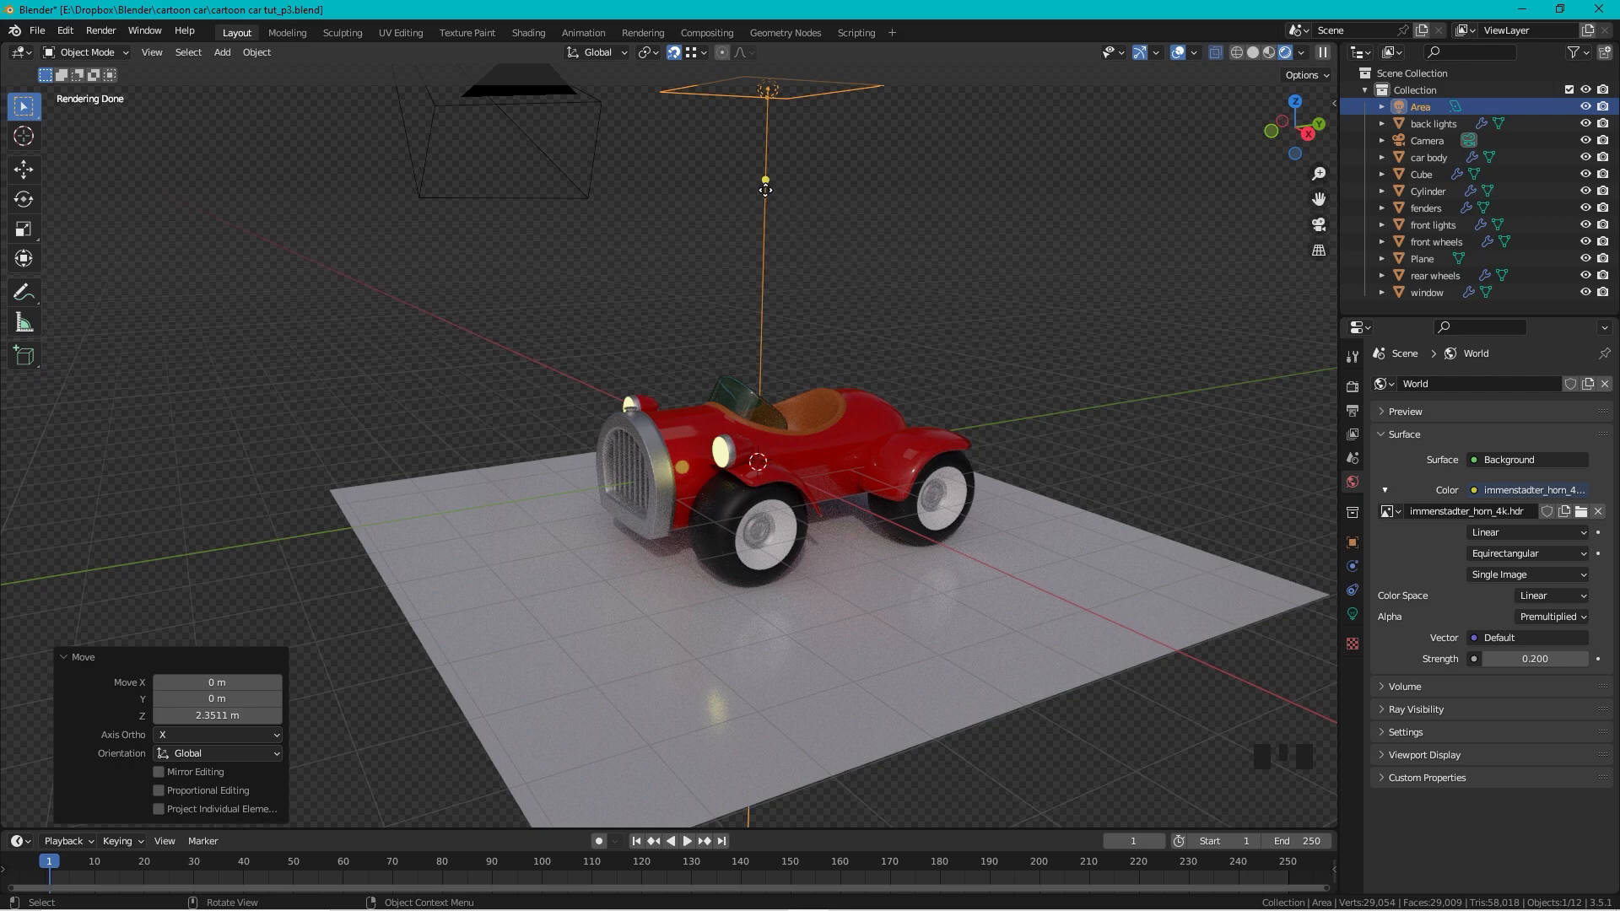
Step: Turn off snapping, then try tilting the area light and undo the tilt
click(674, 54)
click(654, 52)
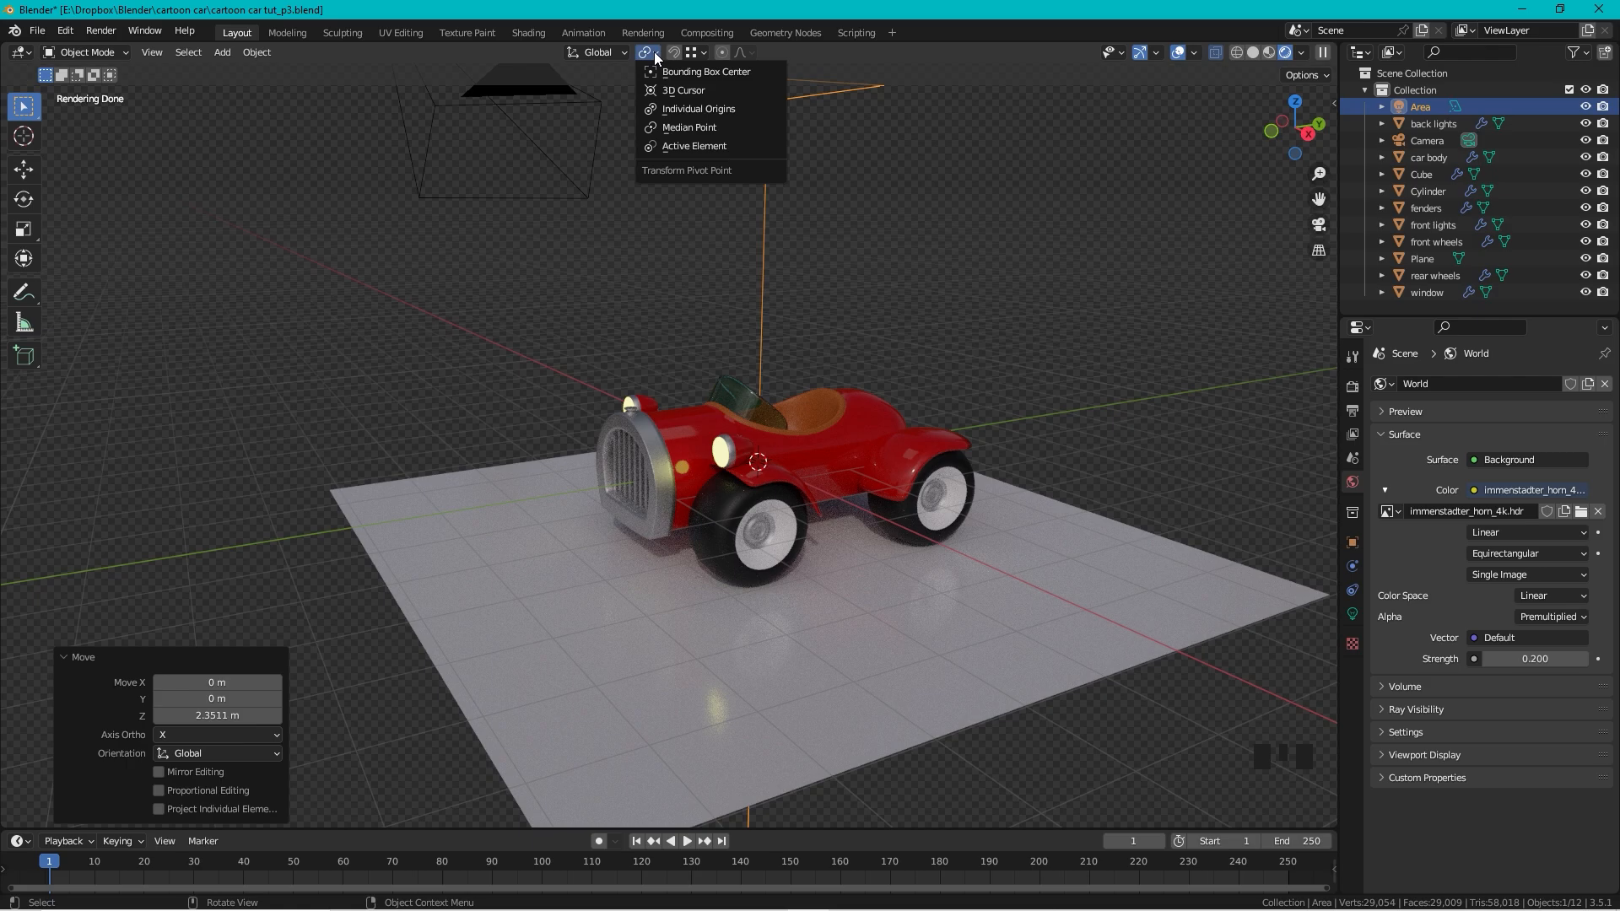
click(660, 53)
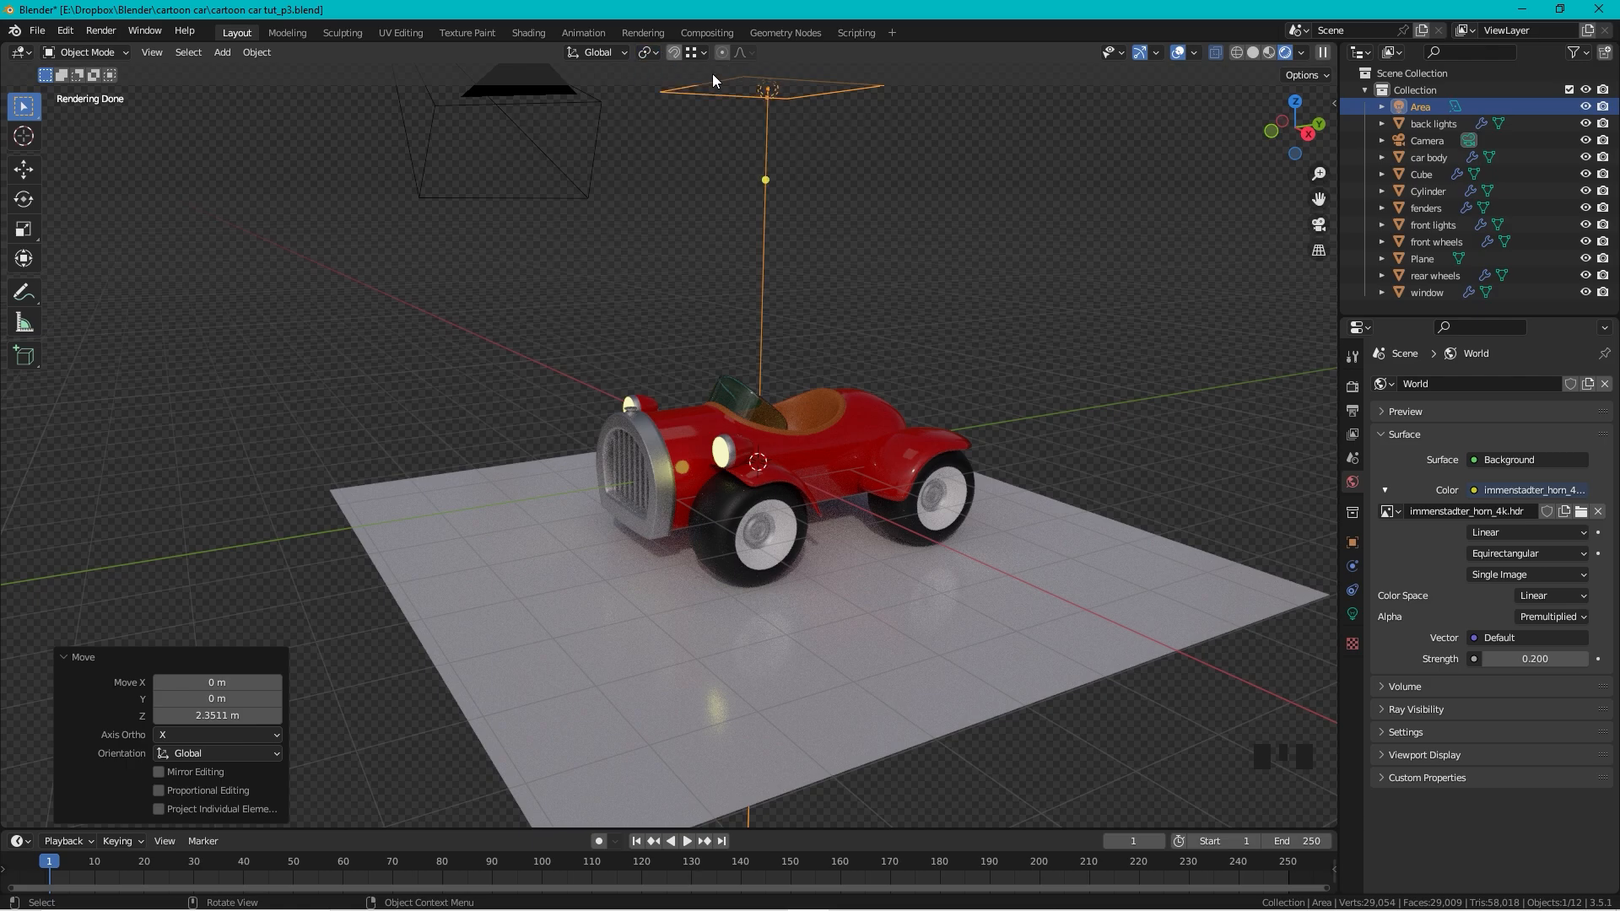
click(813, 105)
click(821, 104)
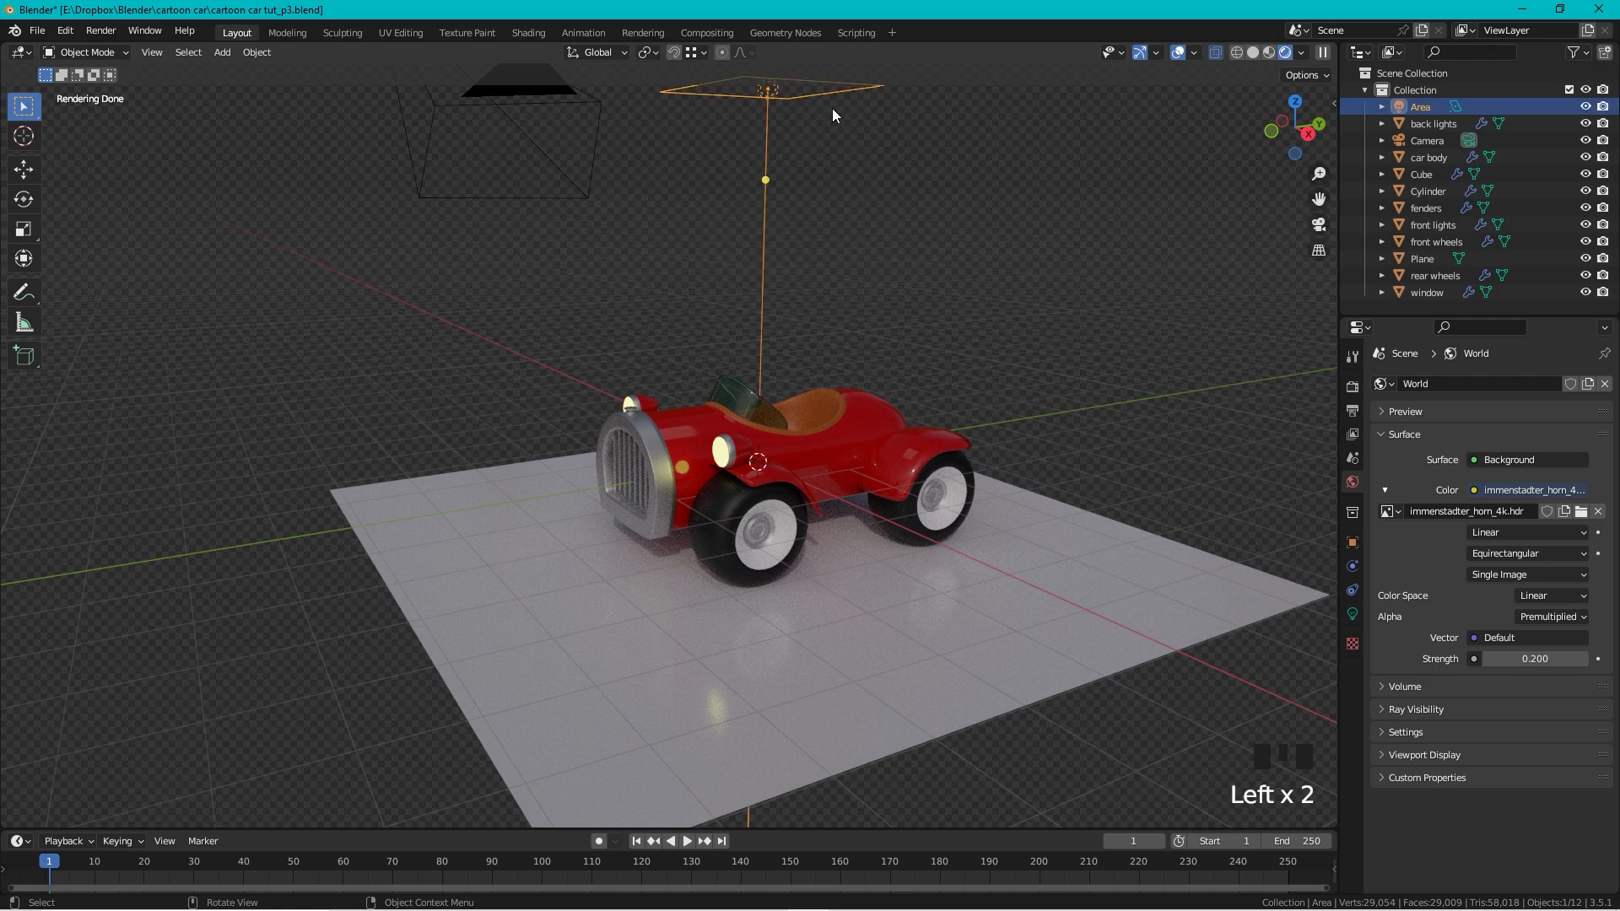
key(r)
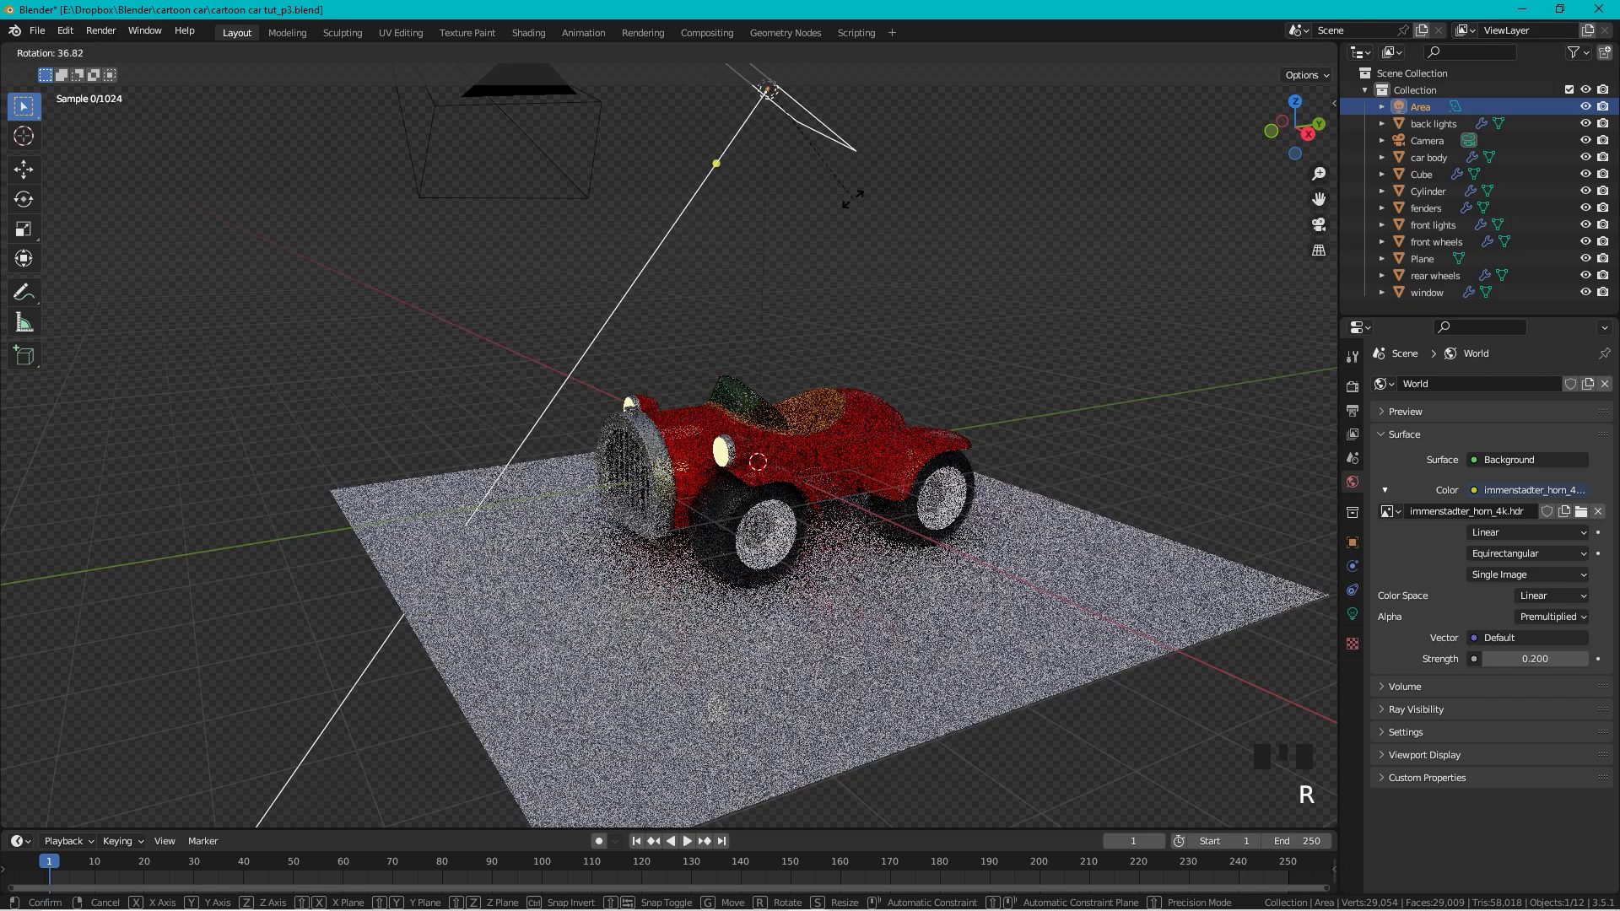
click(879, 208)
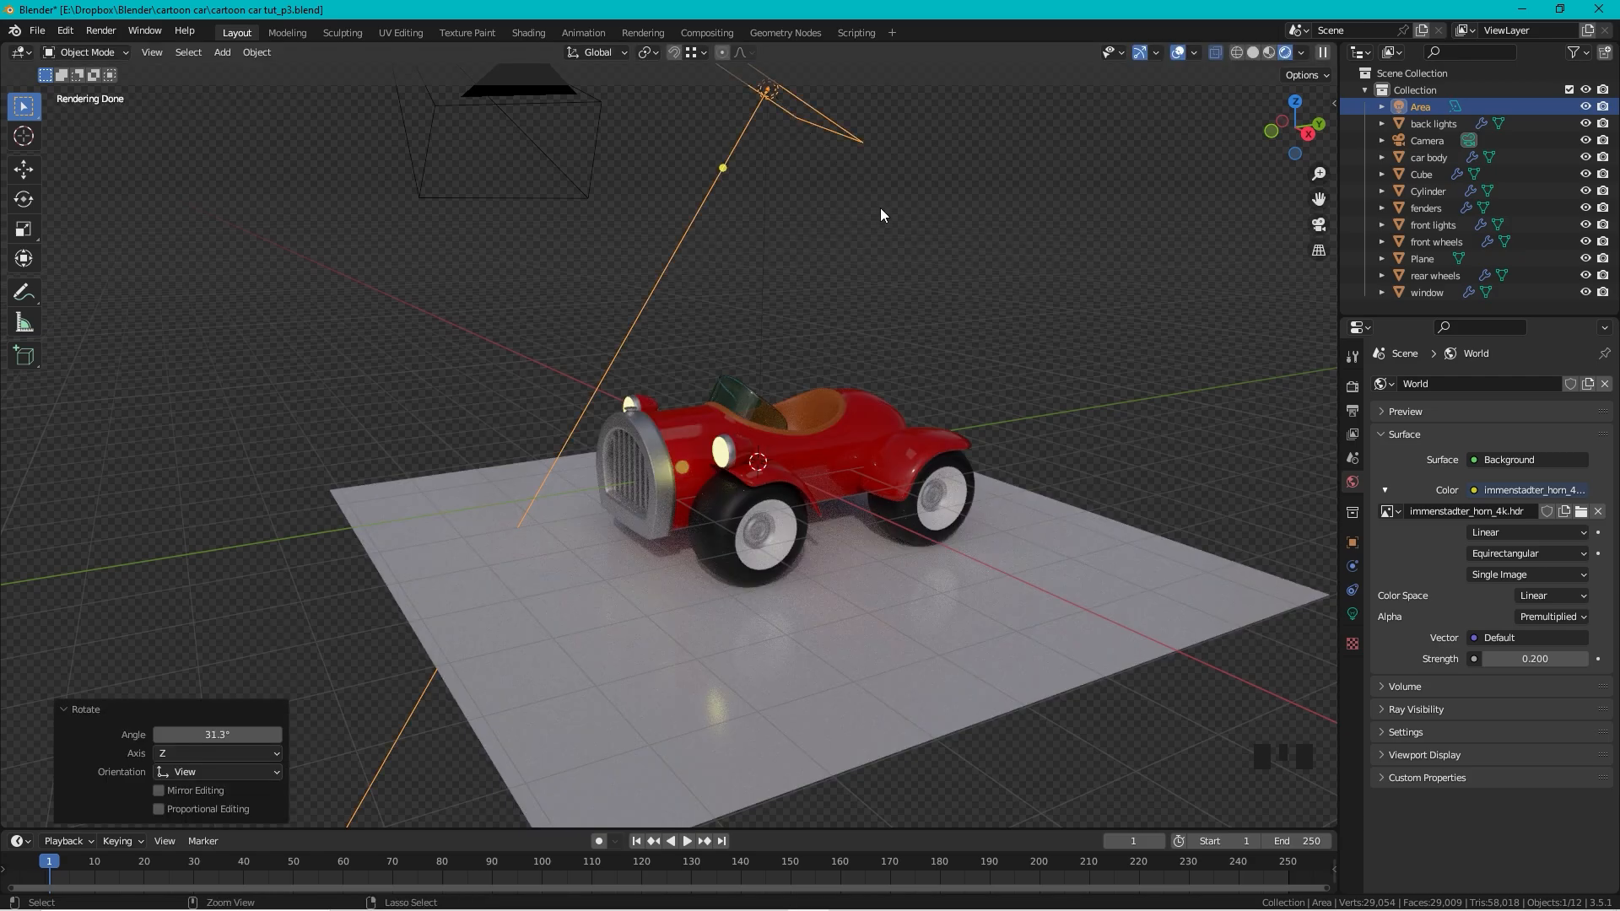
key(ctrl+z)
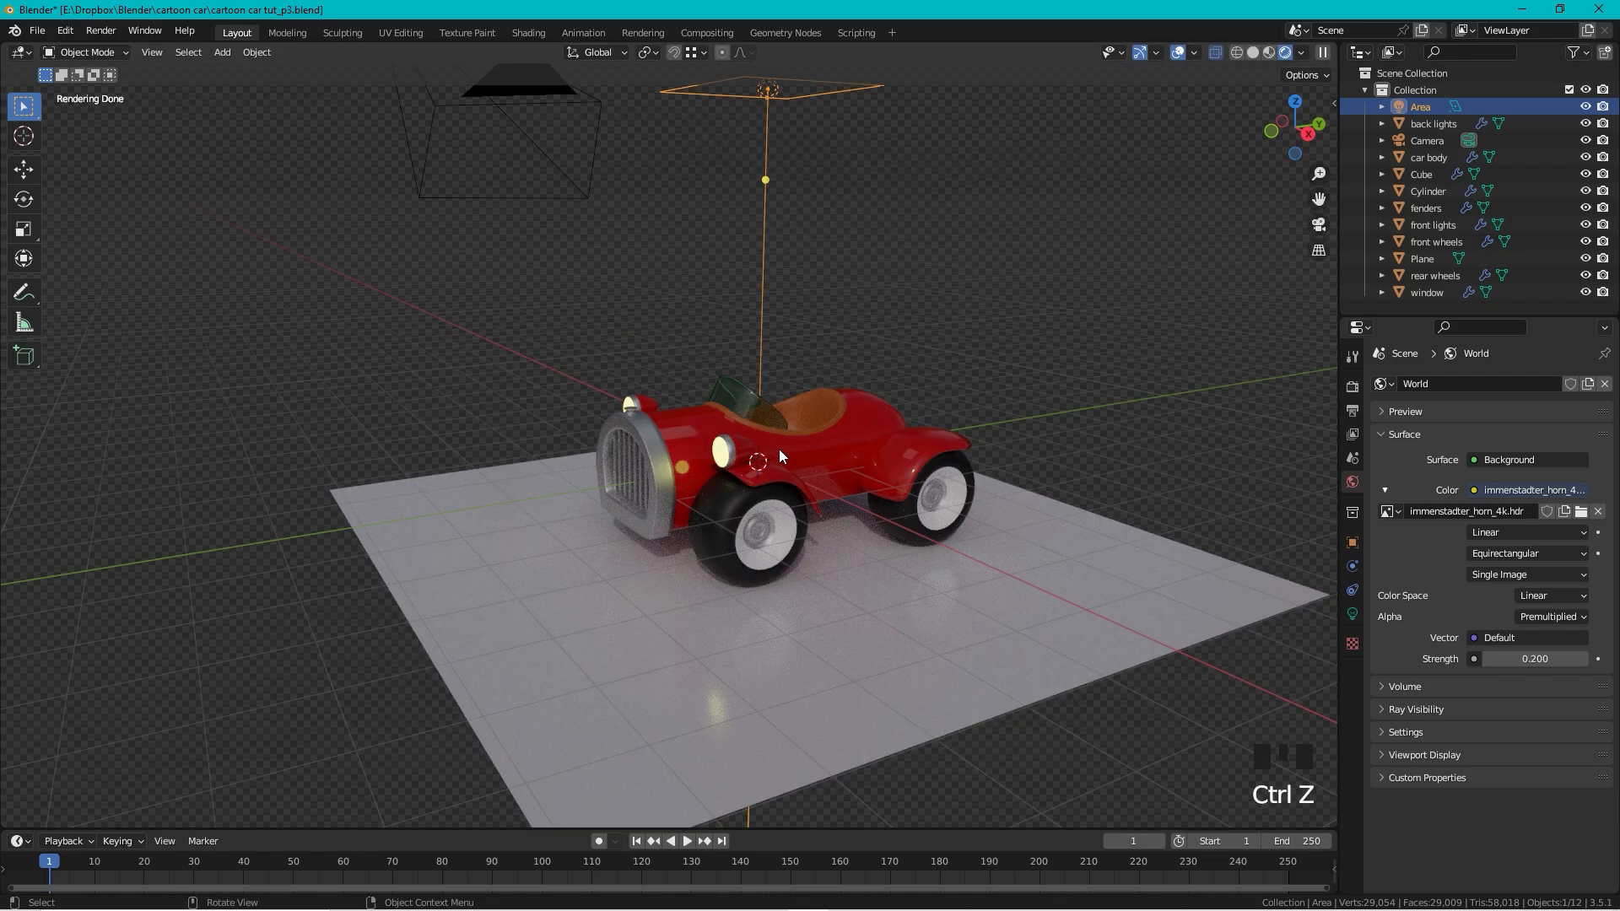
Step: Set the pivot point to the 3D cursor, test a swing of the light, and undo it
click(651, 52)
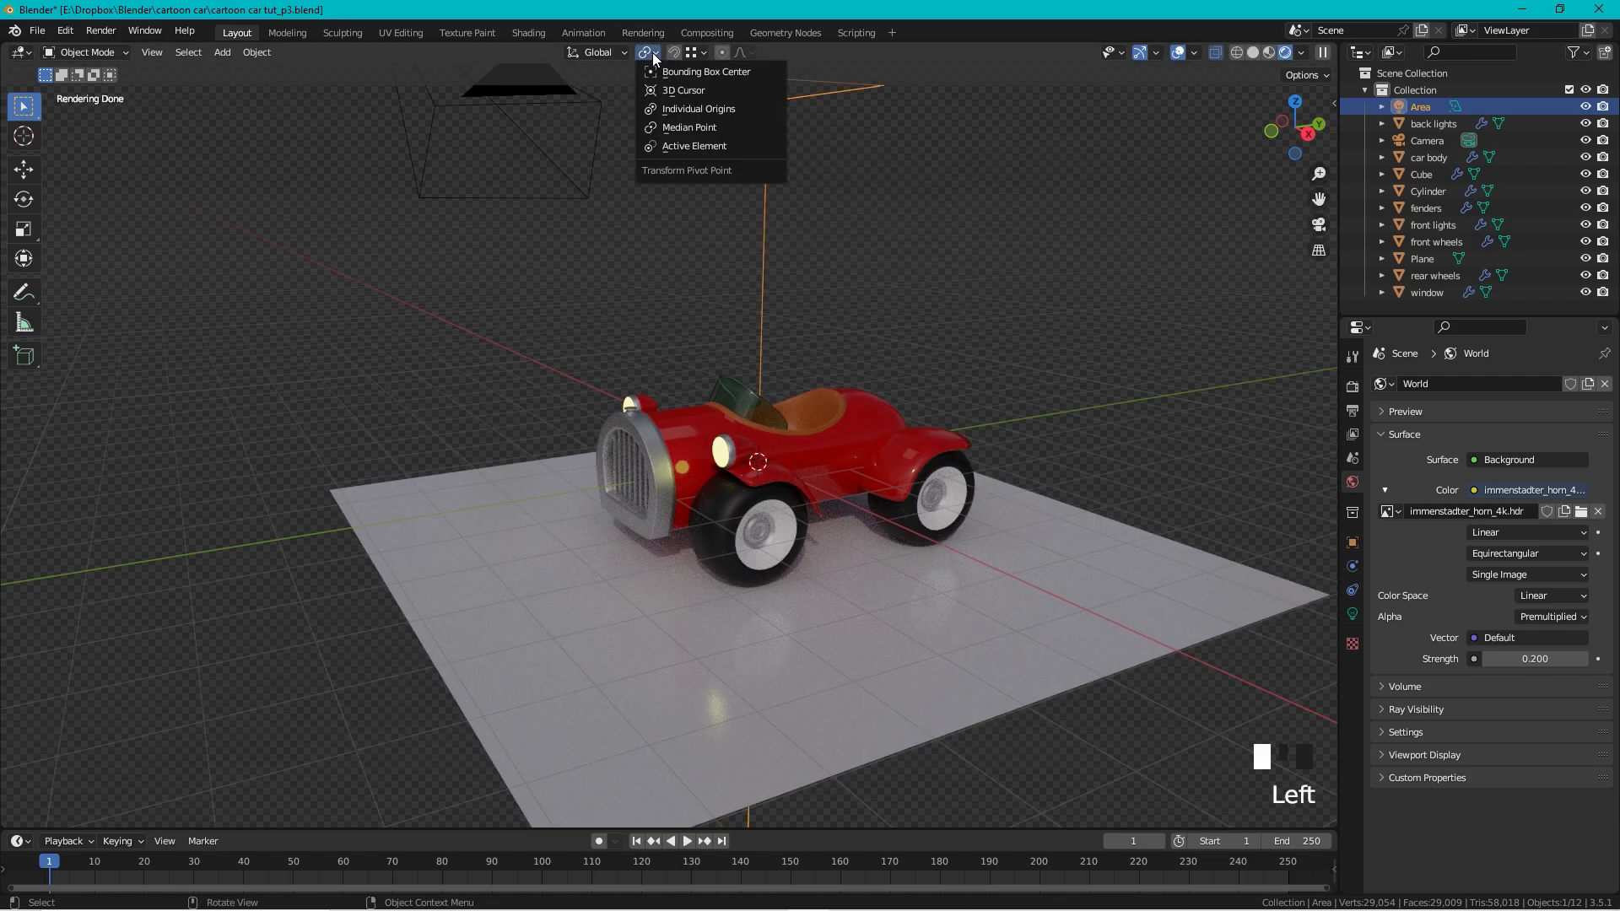
click(679, 88)
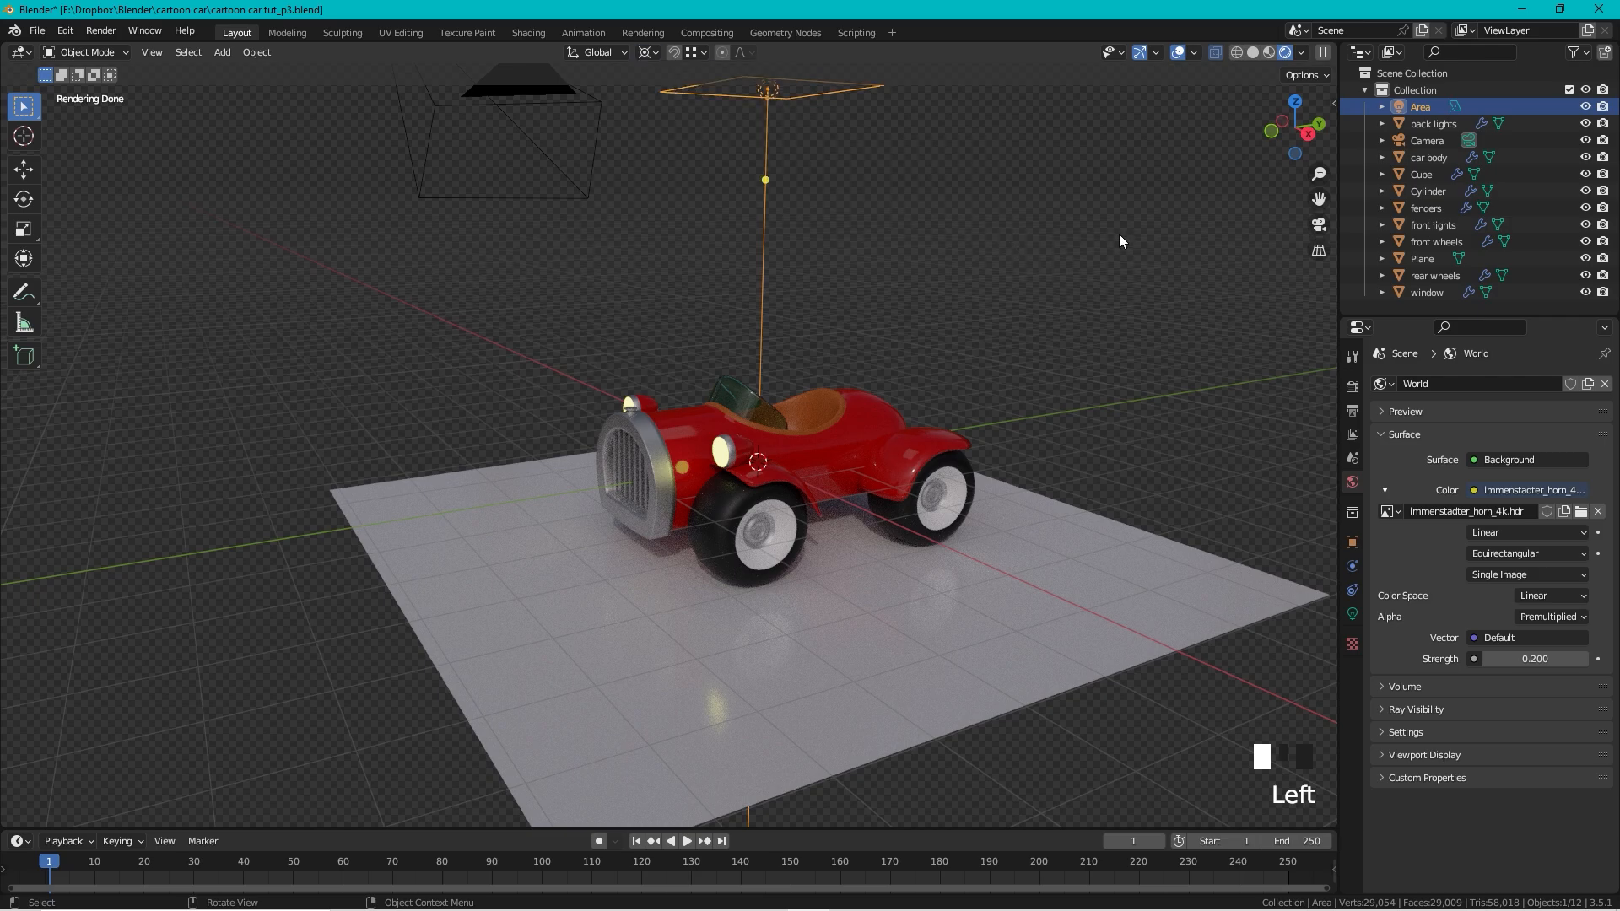
key(r)
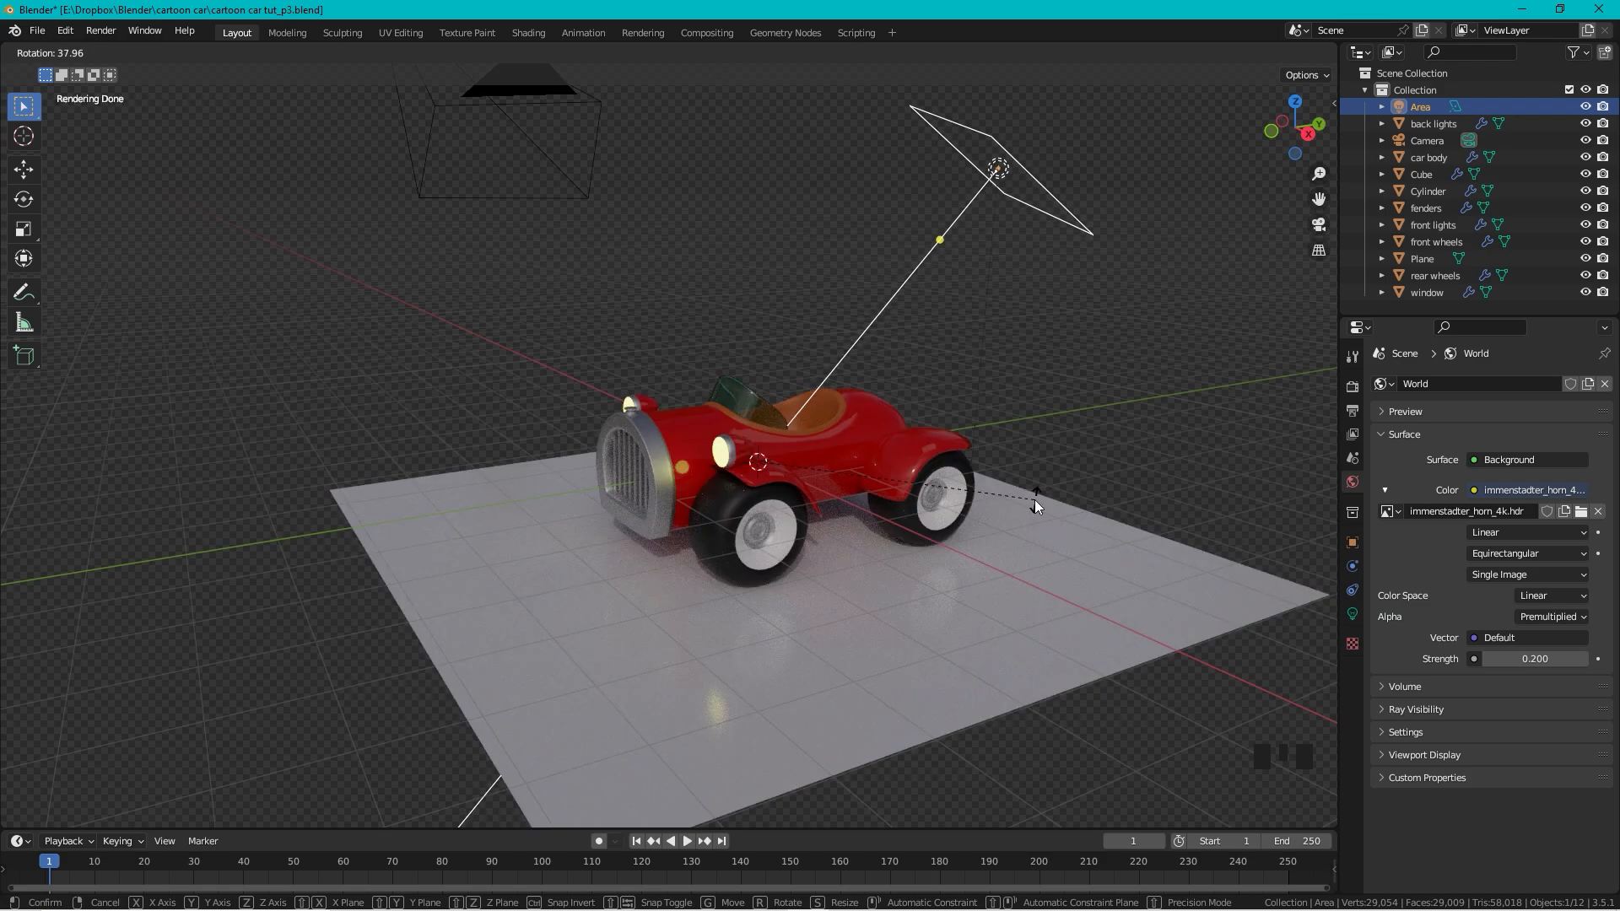
click(1074, 471)
key(ctrl+z)
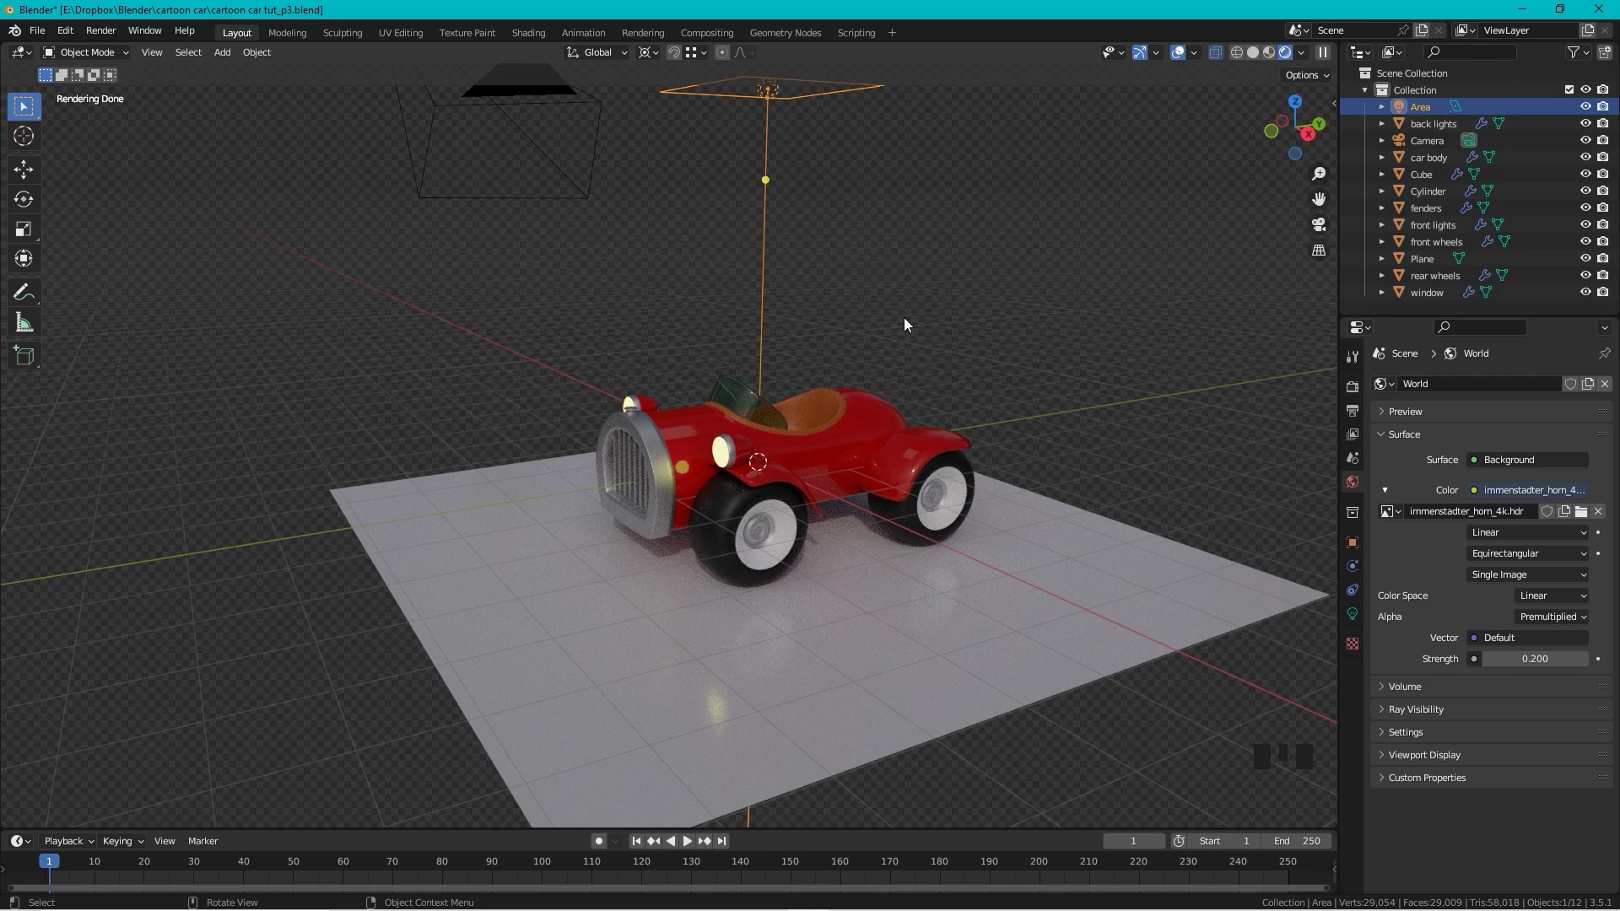
Step: Tilt the Area light -51.5° on X, turn it -62.4° on Z, and scale it to 1.647
key(r)
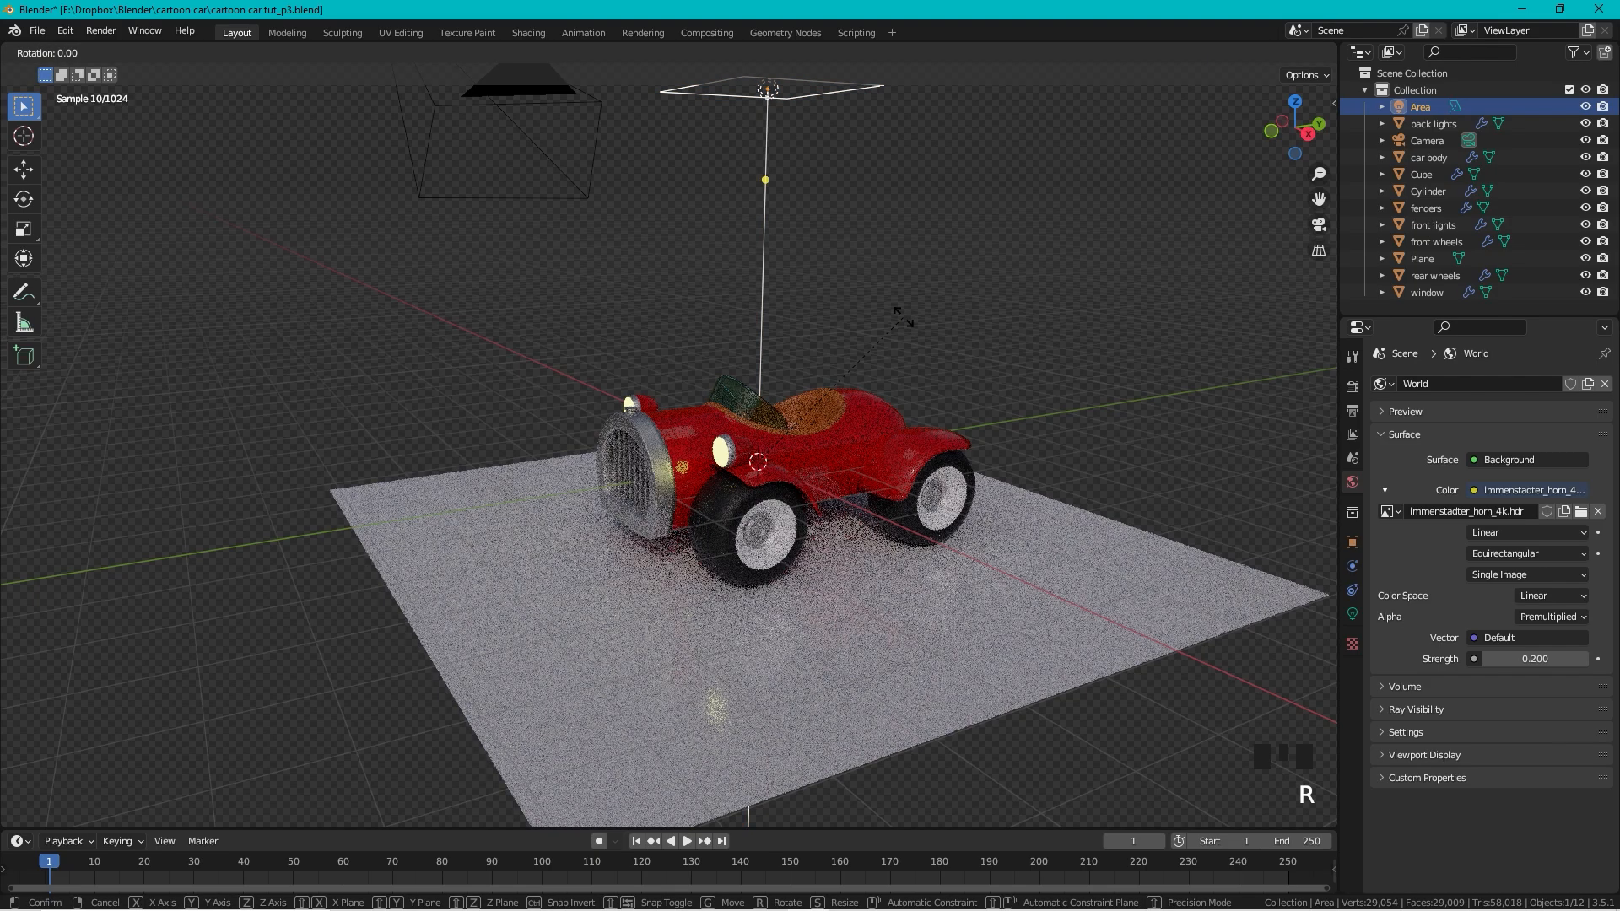
key(x)
click(1173, 509)
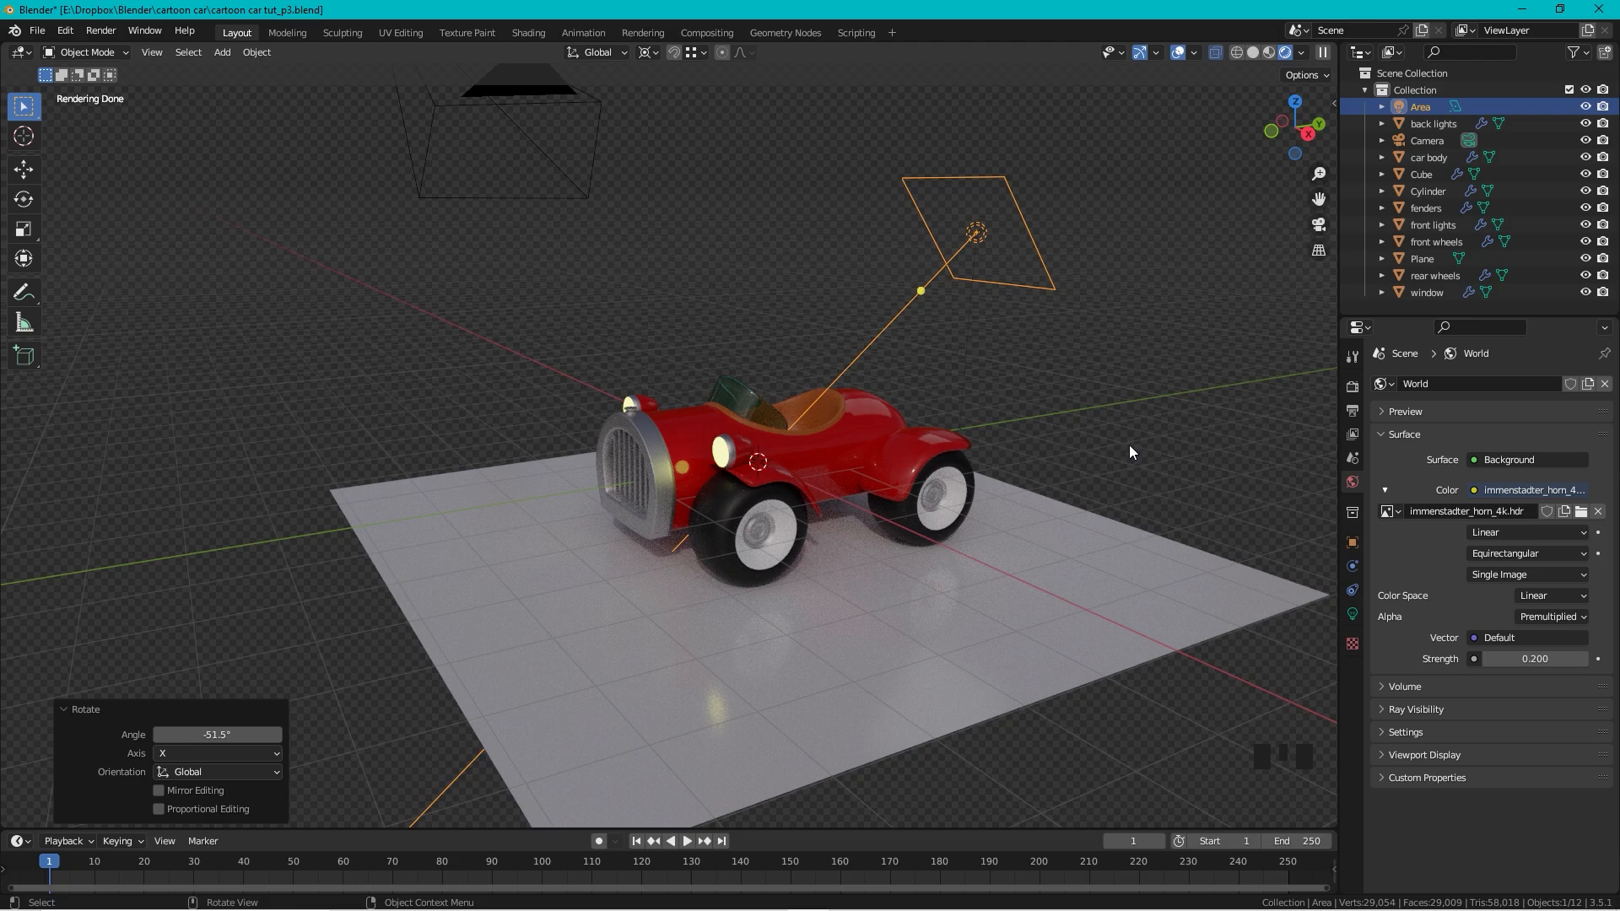
key(r)
key(z)
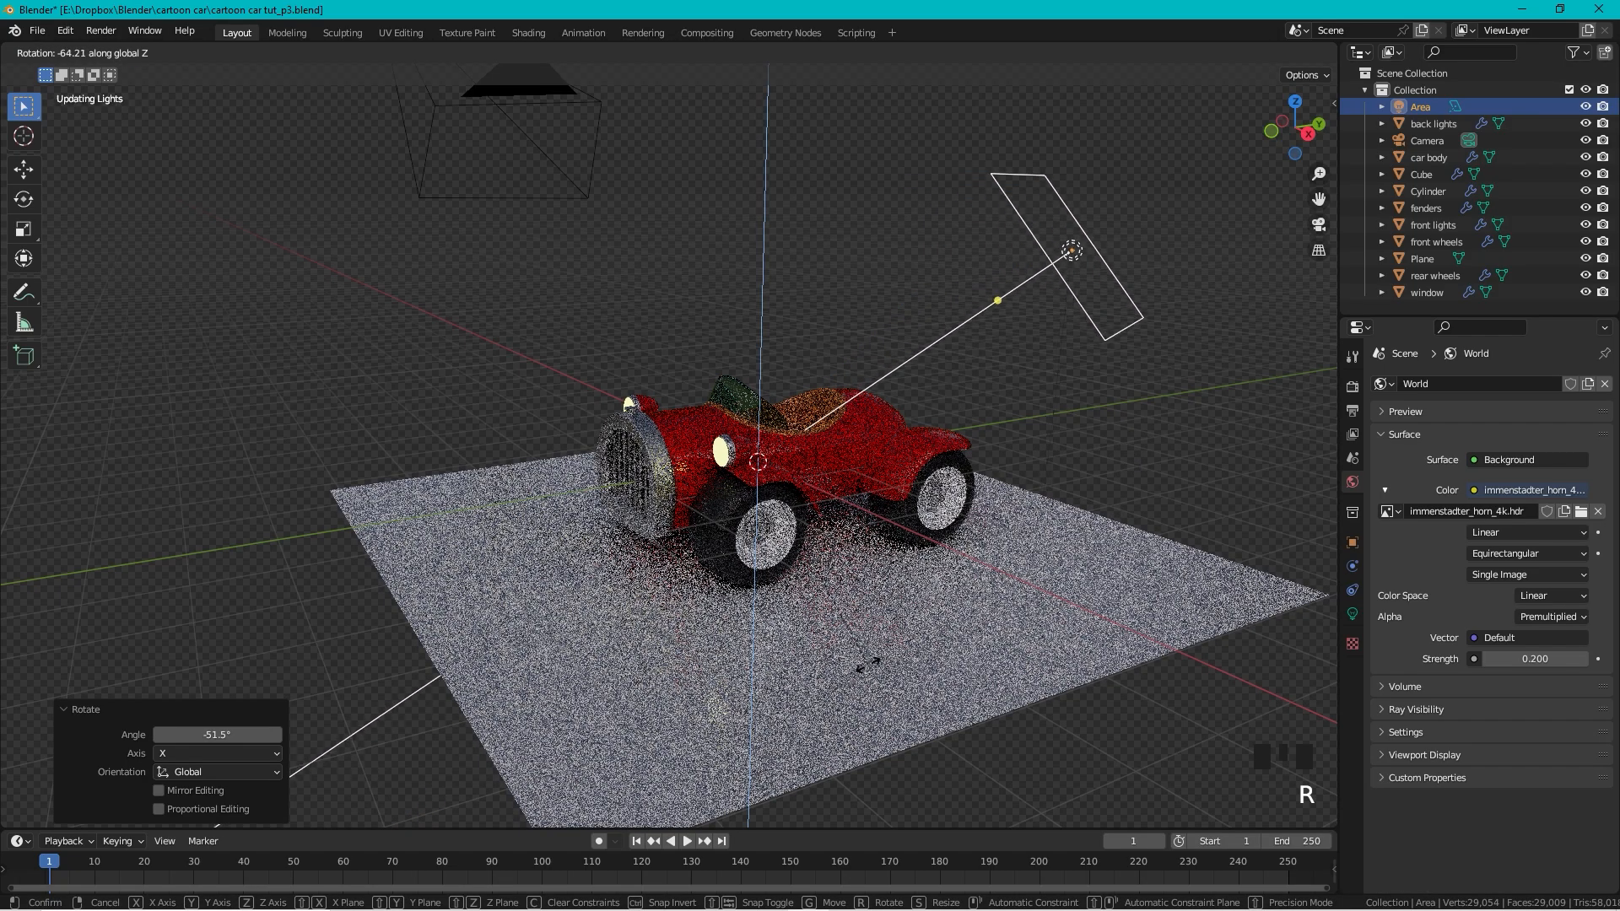
click(875, 662)
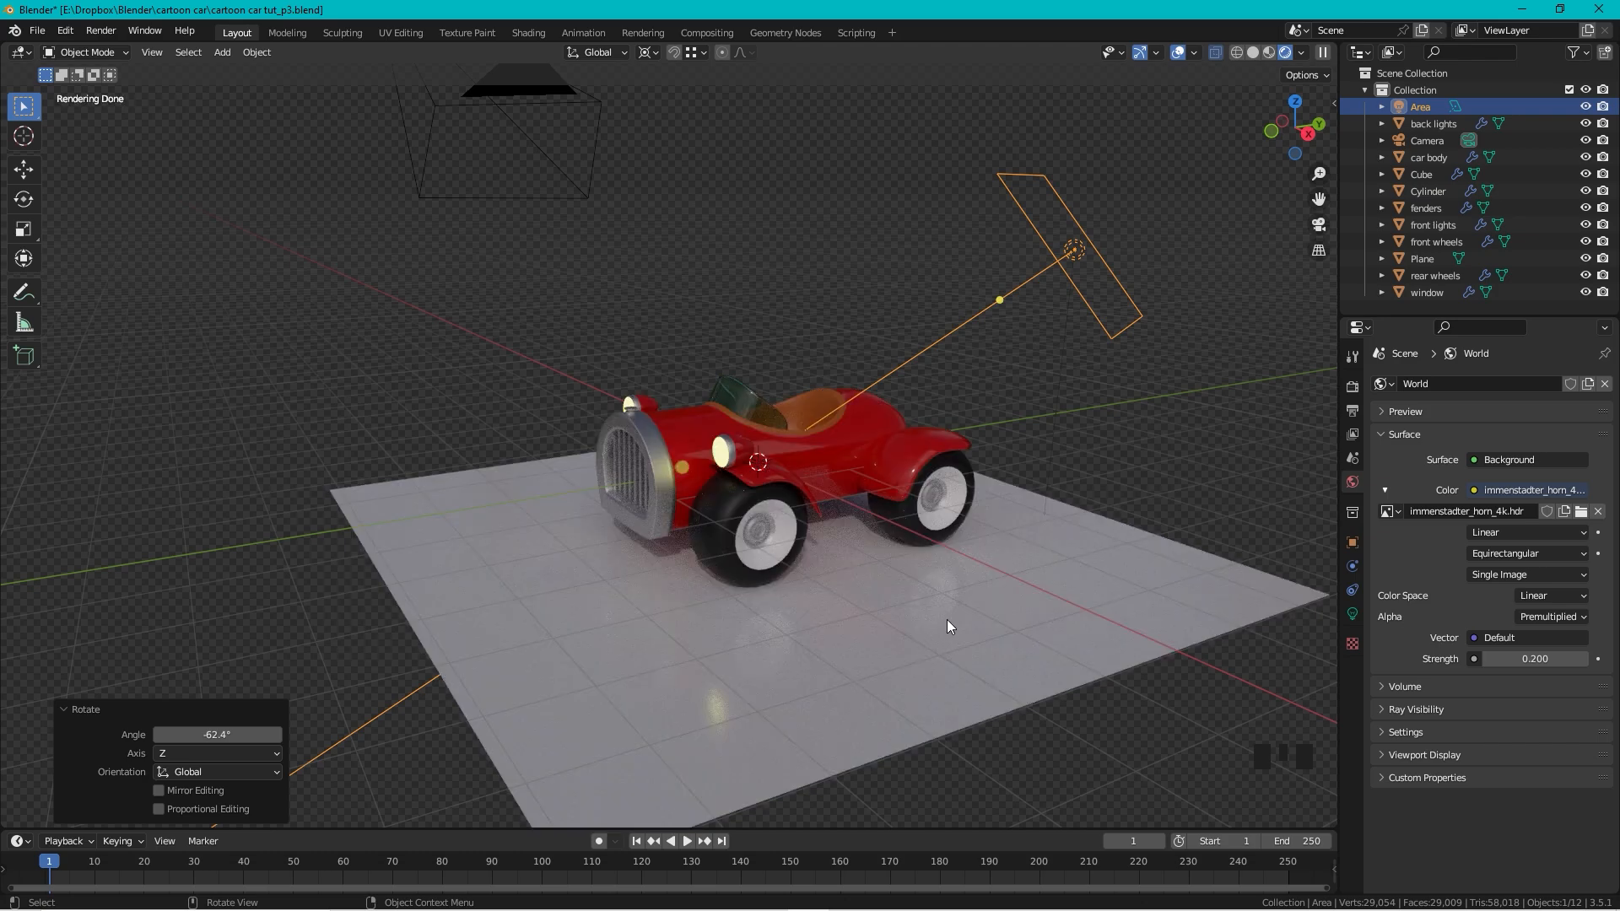
key(s)
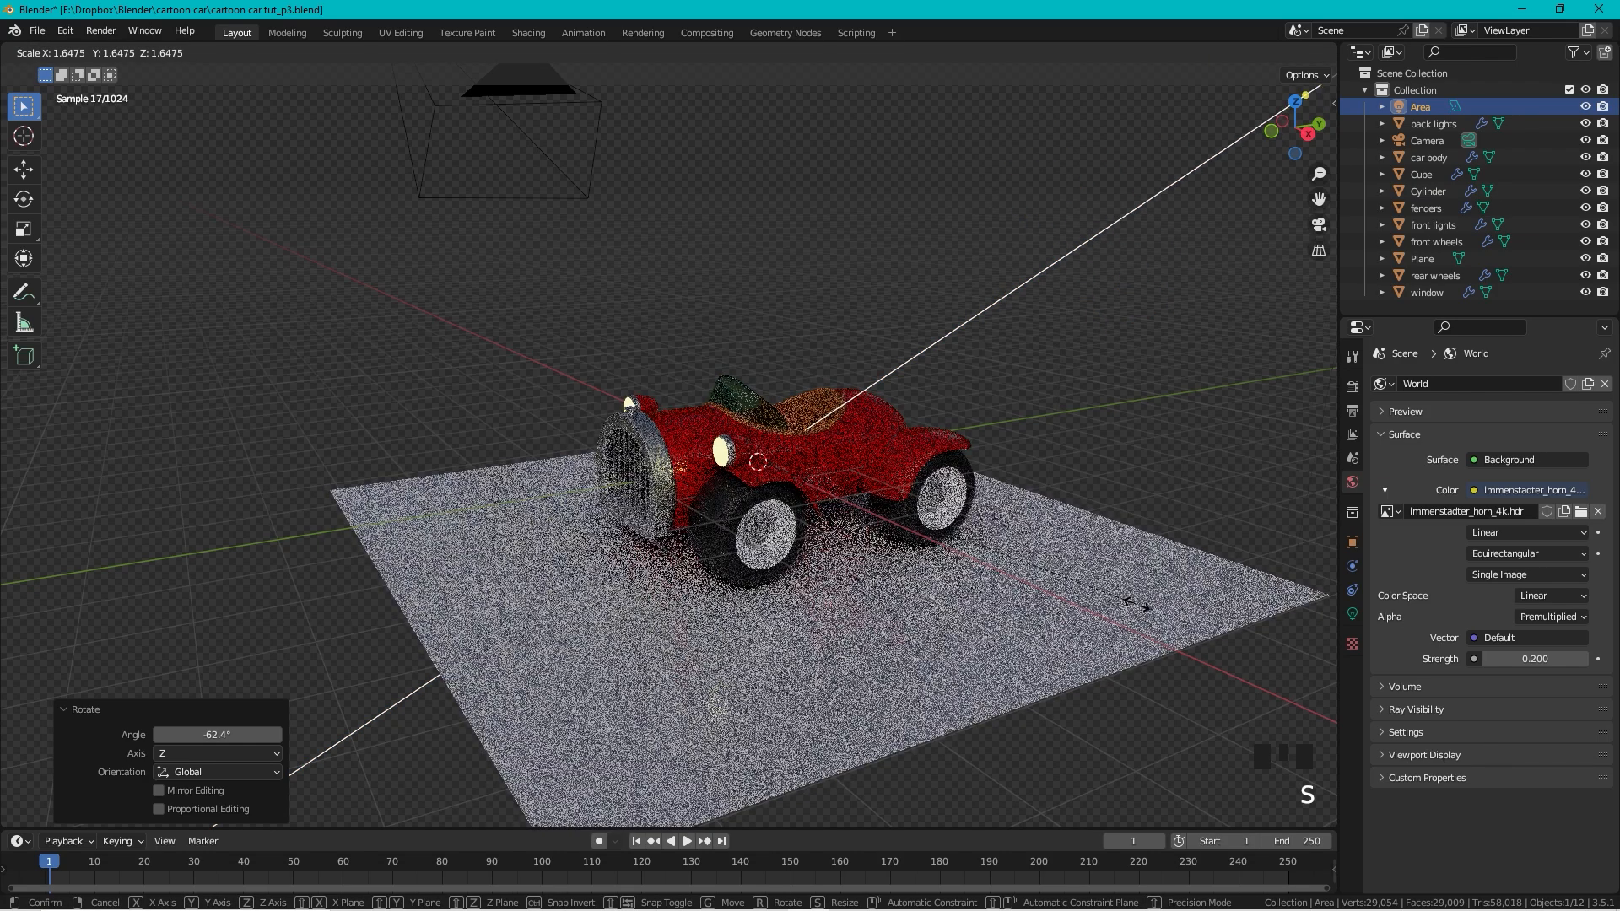
click(1137, 604)
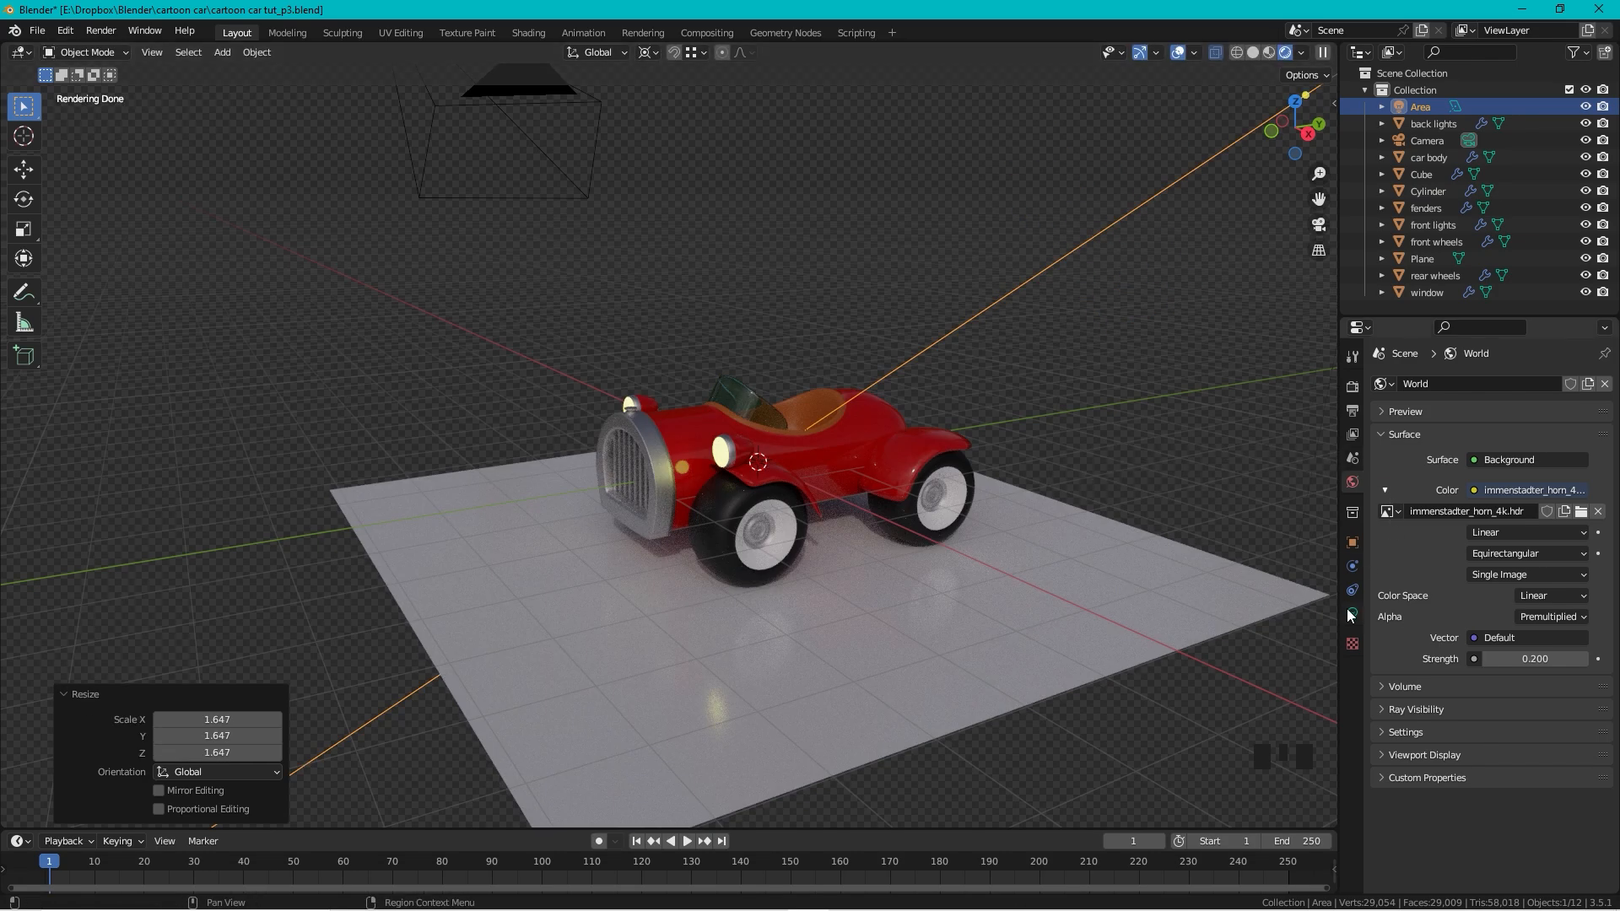
click(1353, 615)
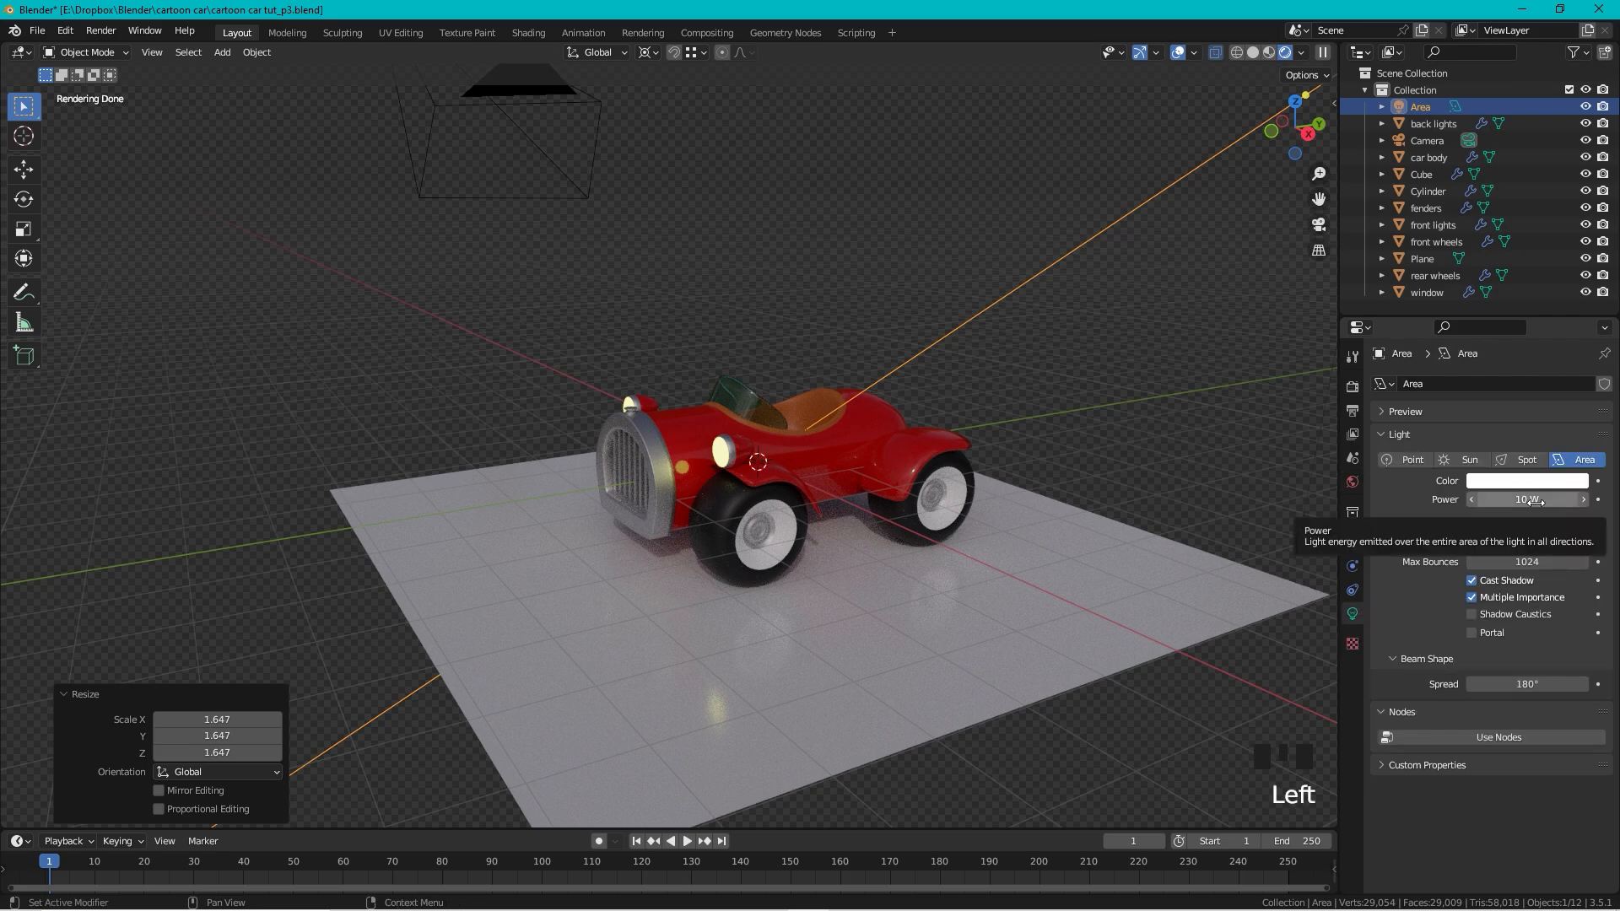
Step: Set the Area light to 500 W with a pale warm yellow color (hue 0.100, saturation 0.487)
double_click(1578, 503)
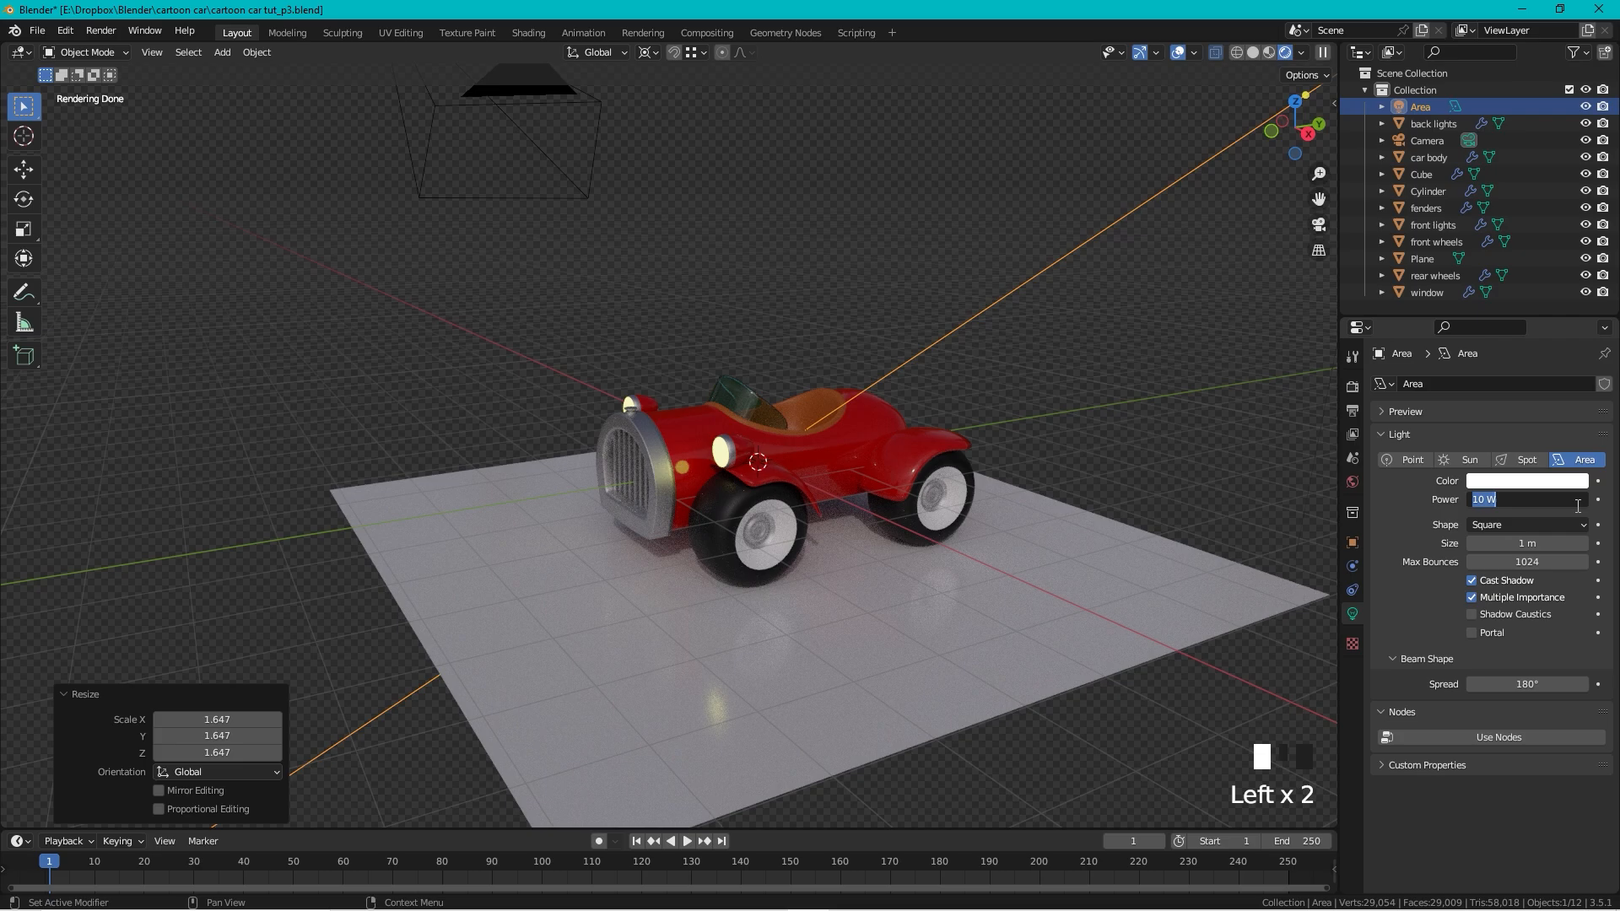
text(500)
key(KP_Enter)
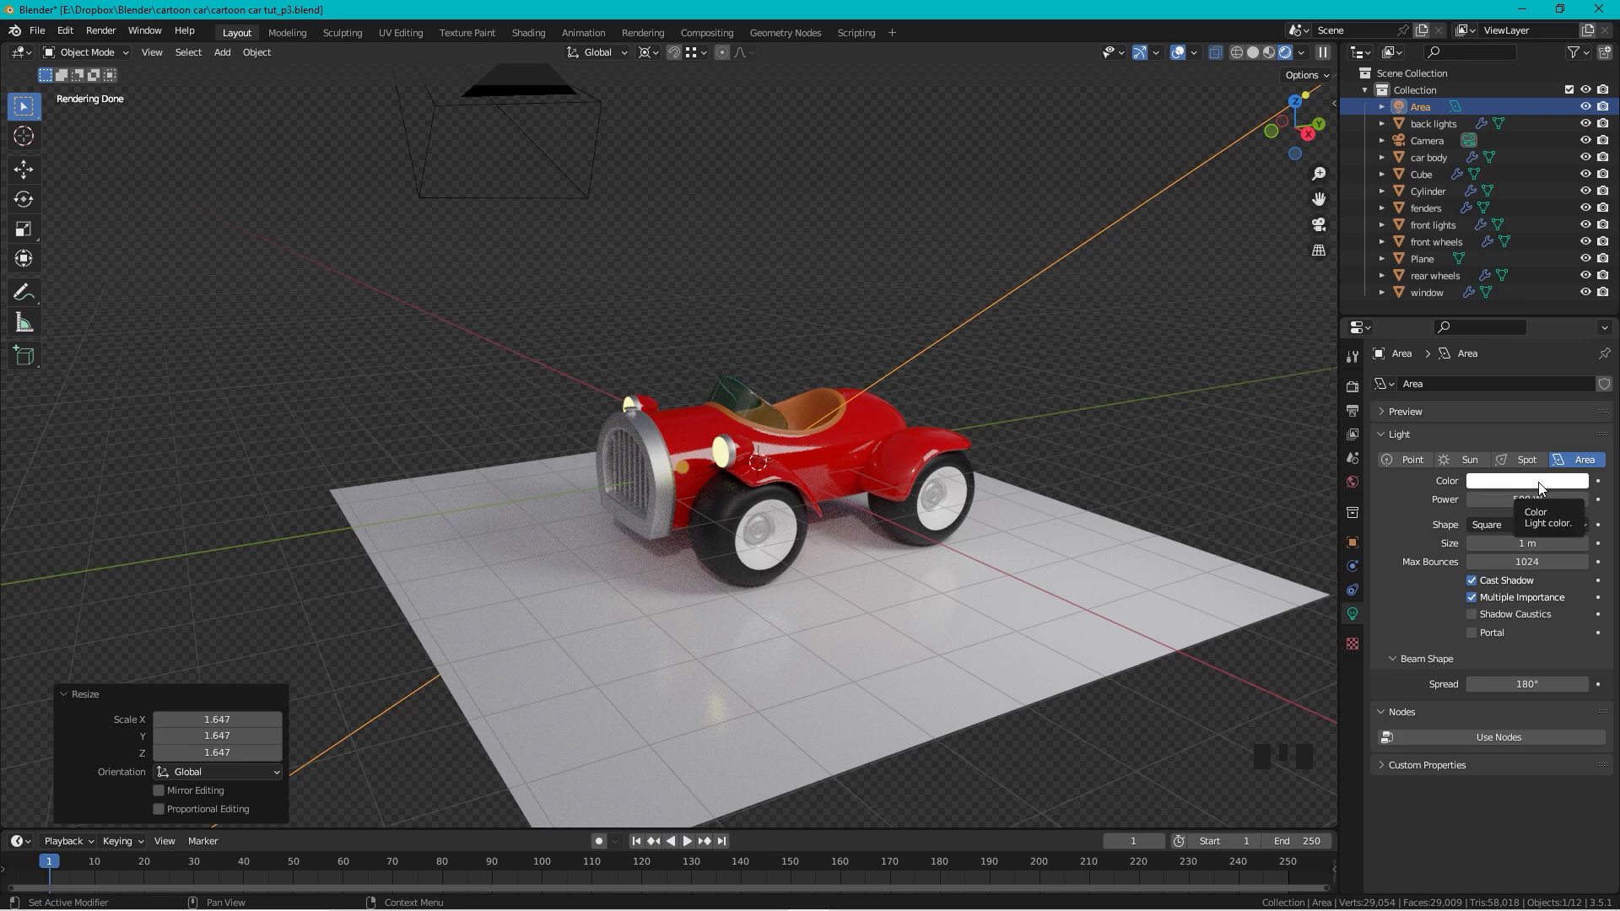
click(1537, 483)
click(1486, 331)
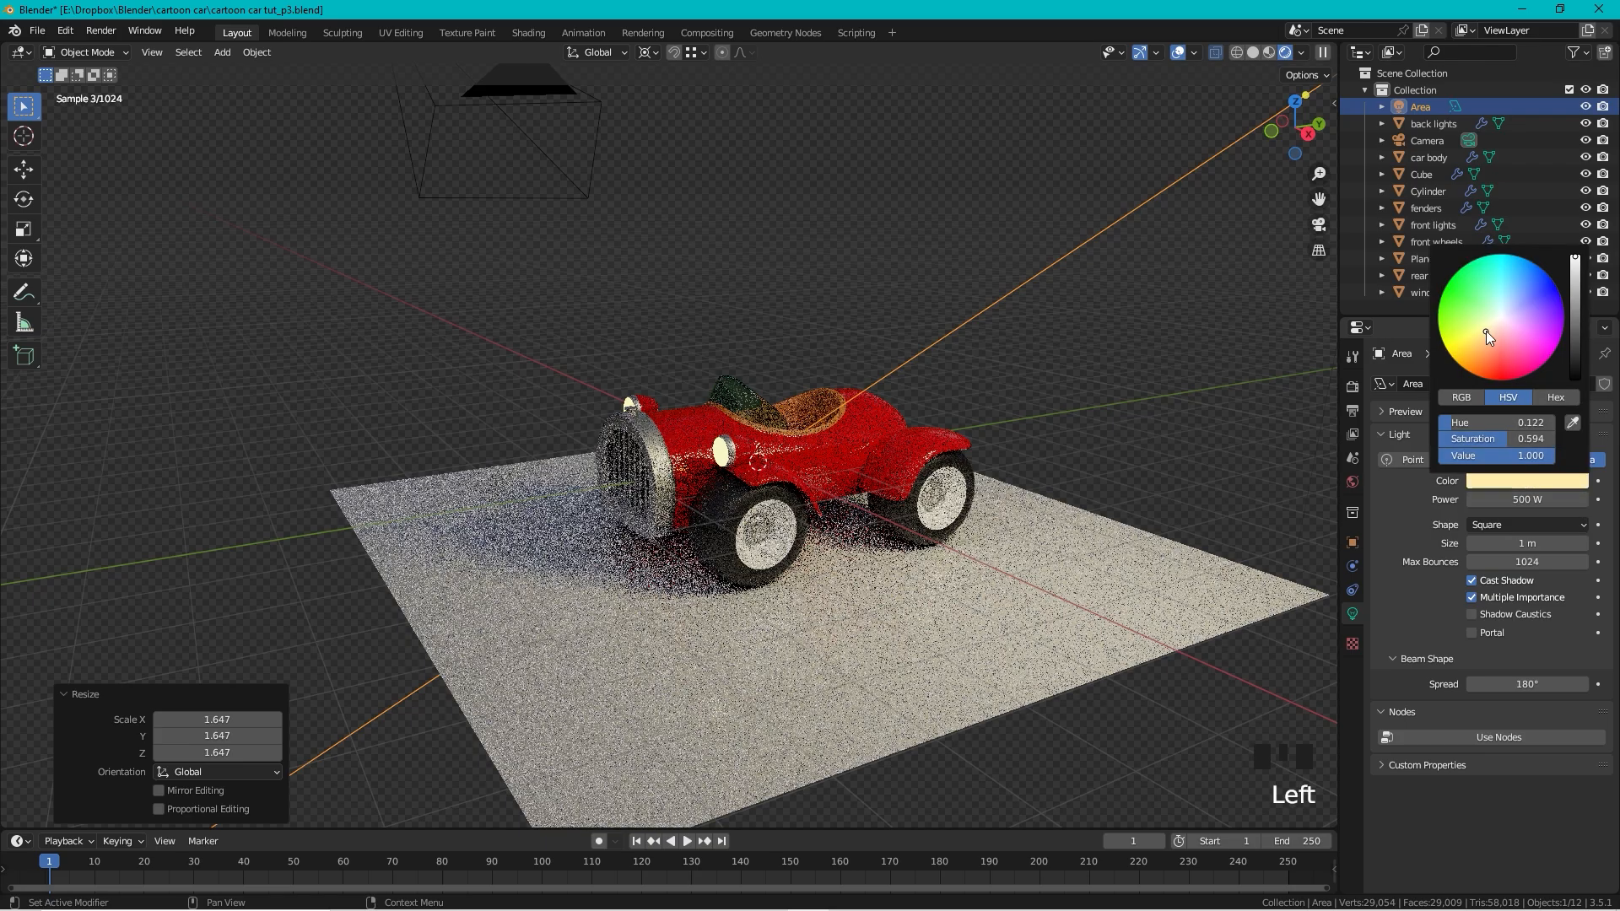
drag(1486, 331, 1493, 327)
click(1107, 244)
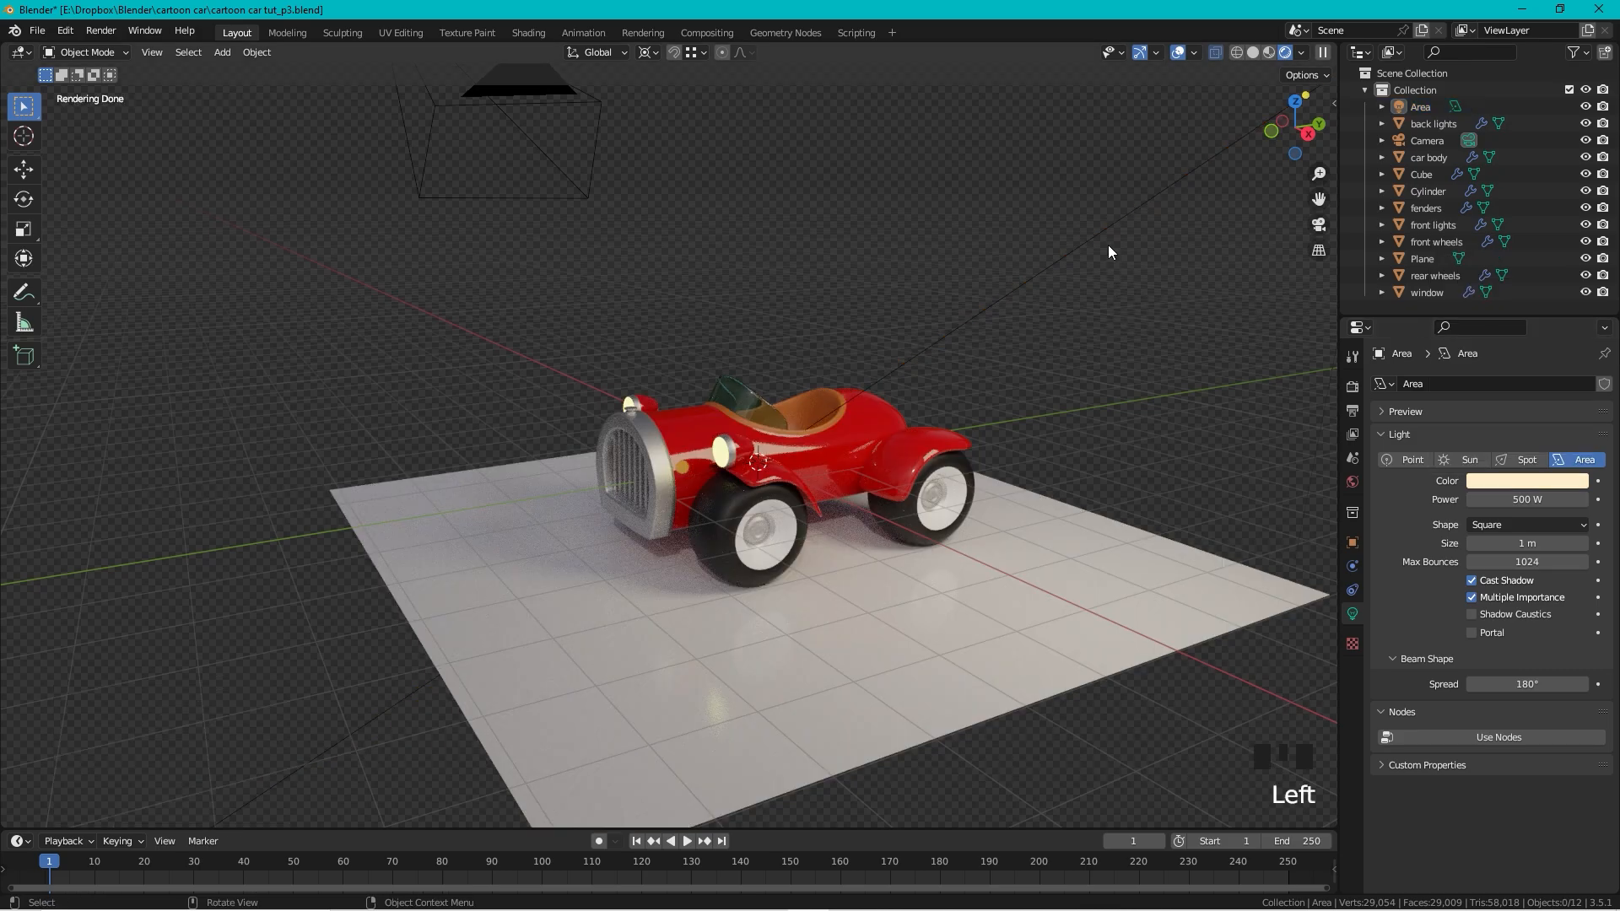
click(1112, 218)
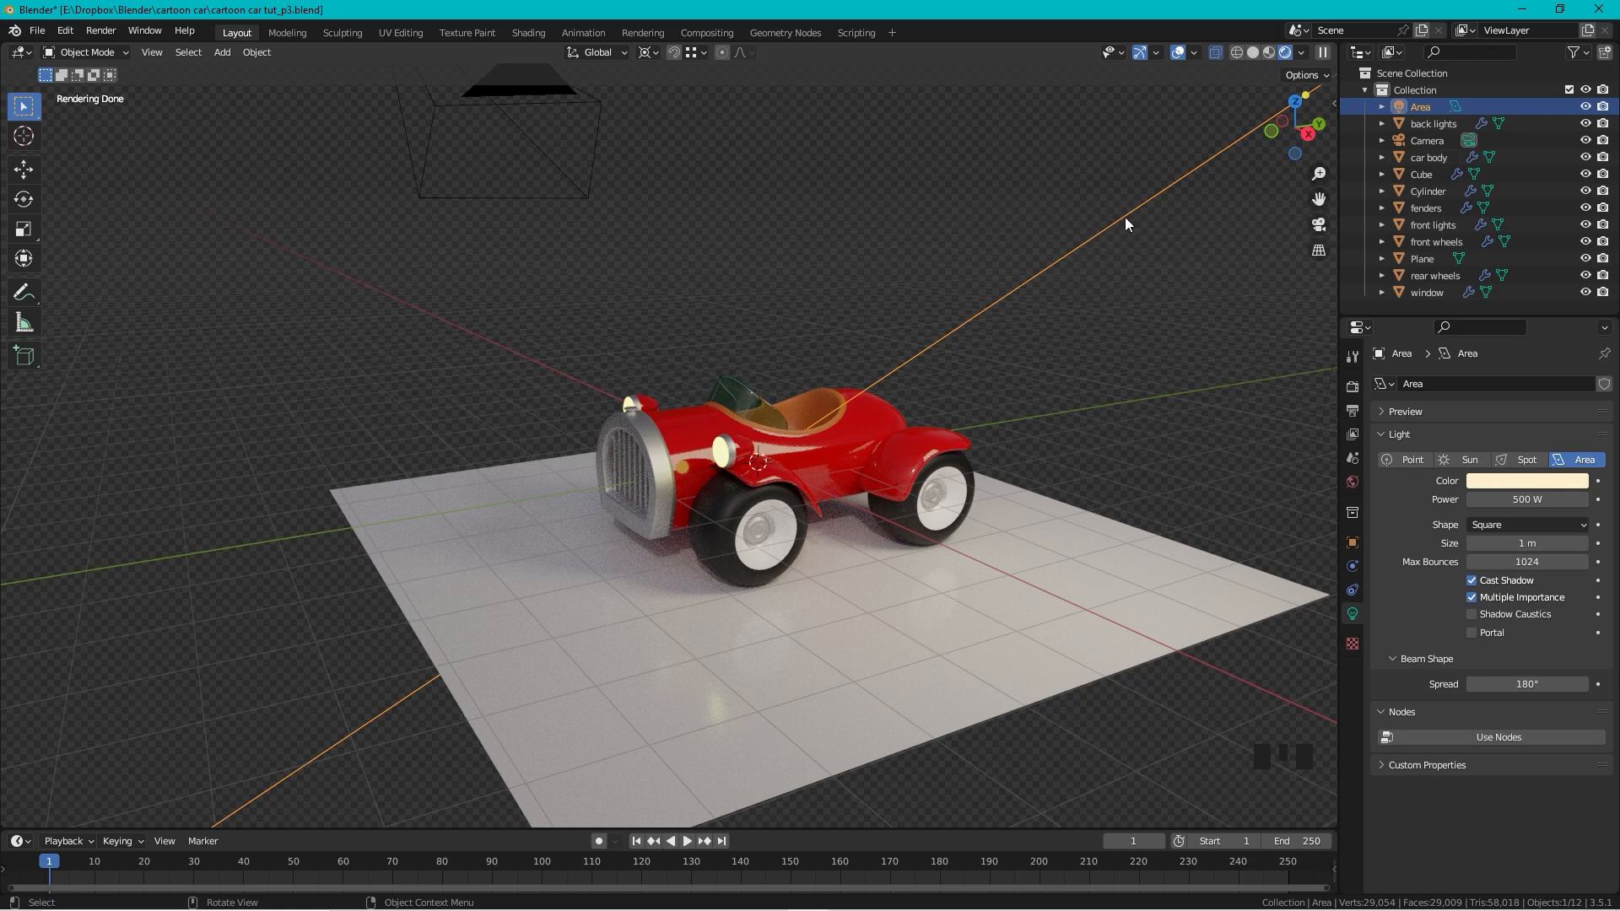
Step: Duplicate the light as Area.001, rotate it -96.9° on Z, and color it cyan
key(shift+d)
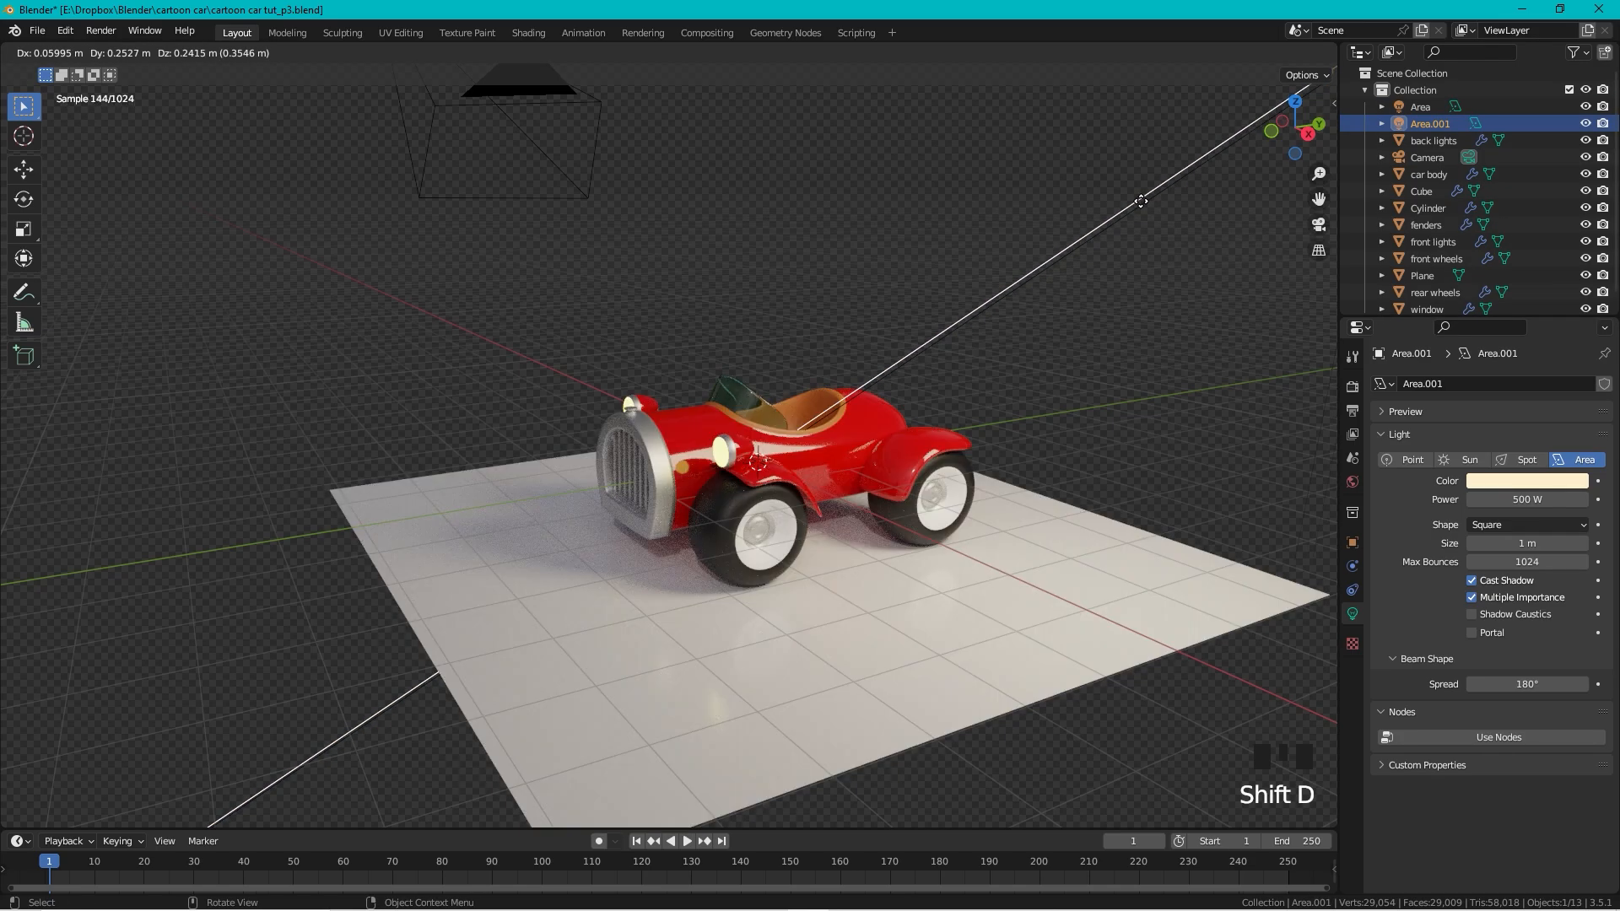
right_click(1141, 205)
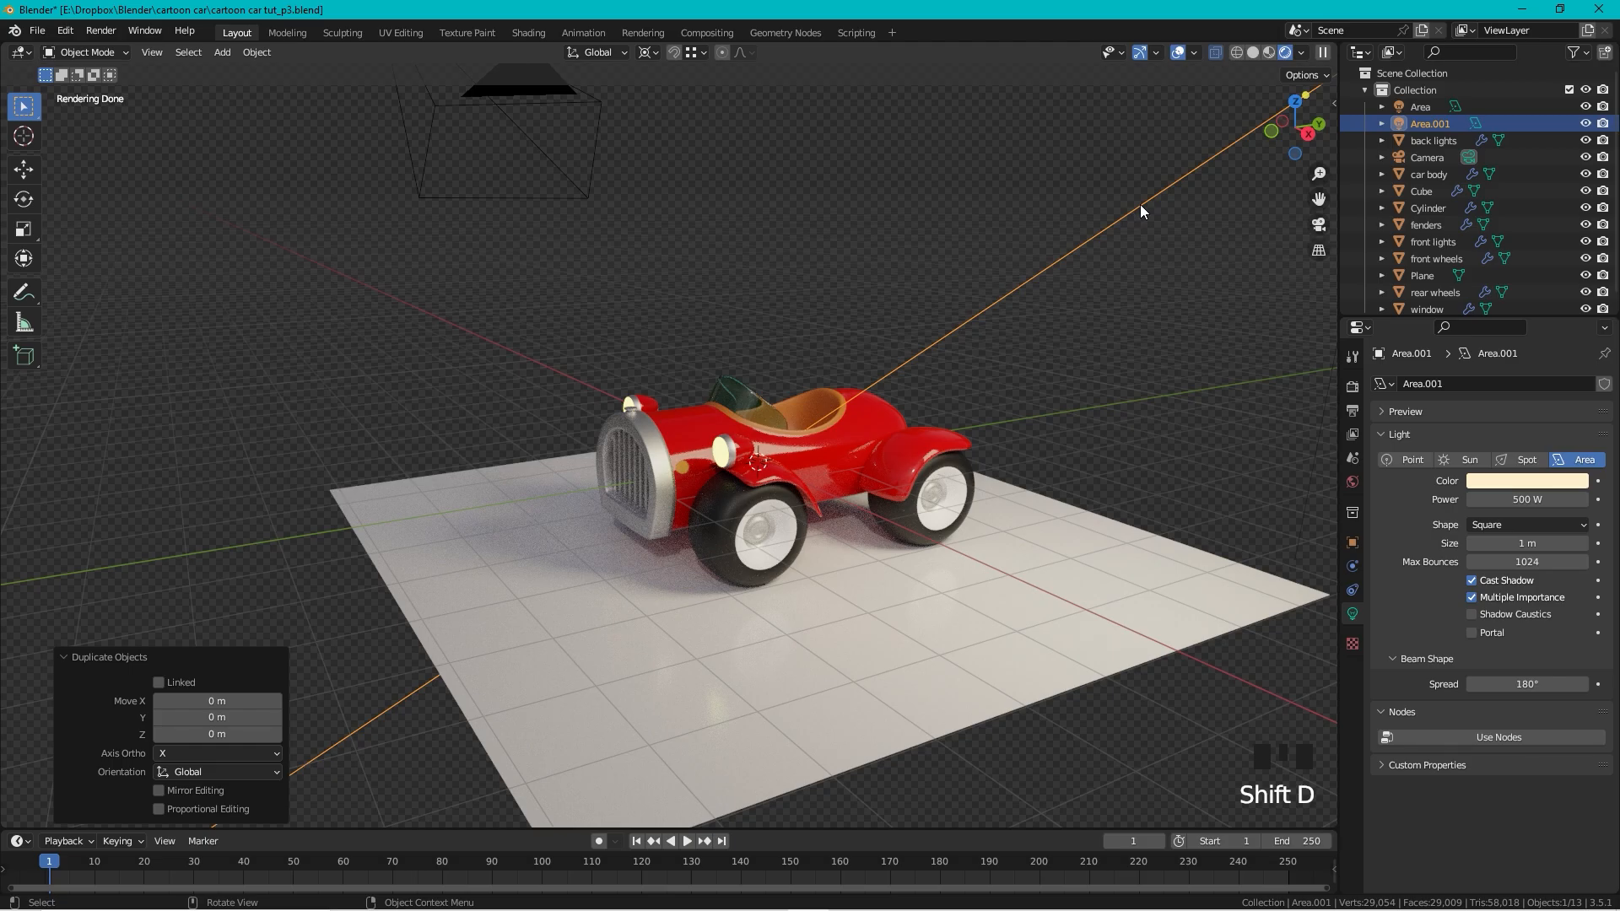
key(r)
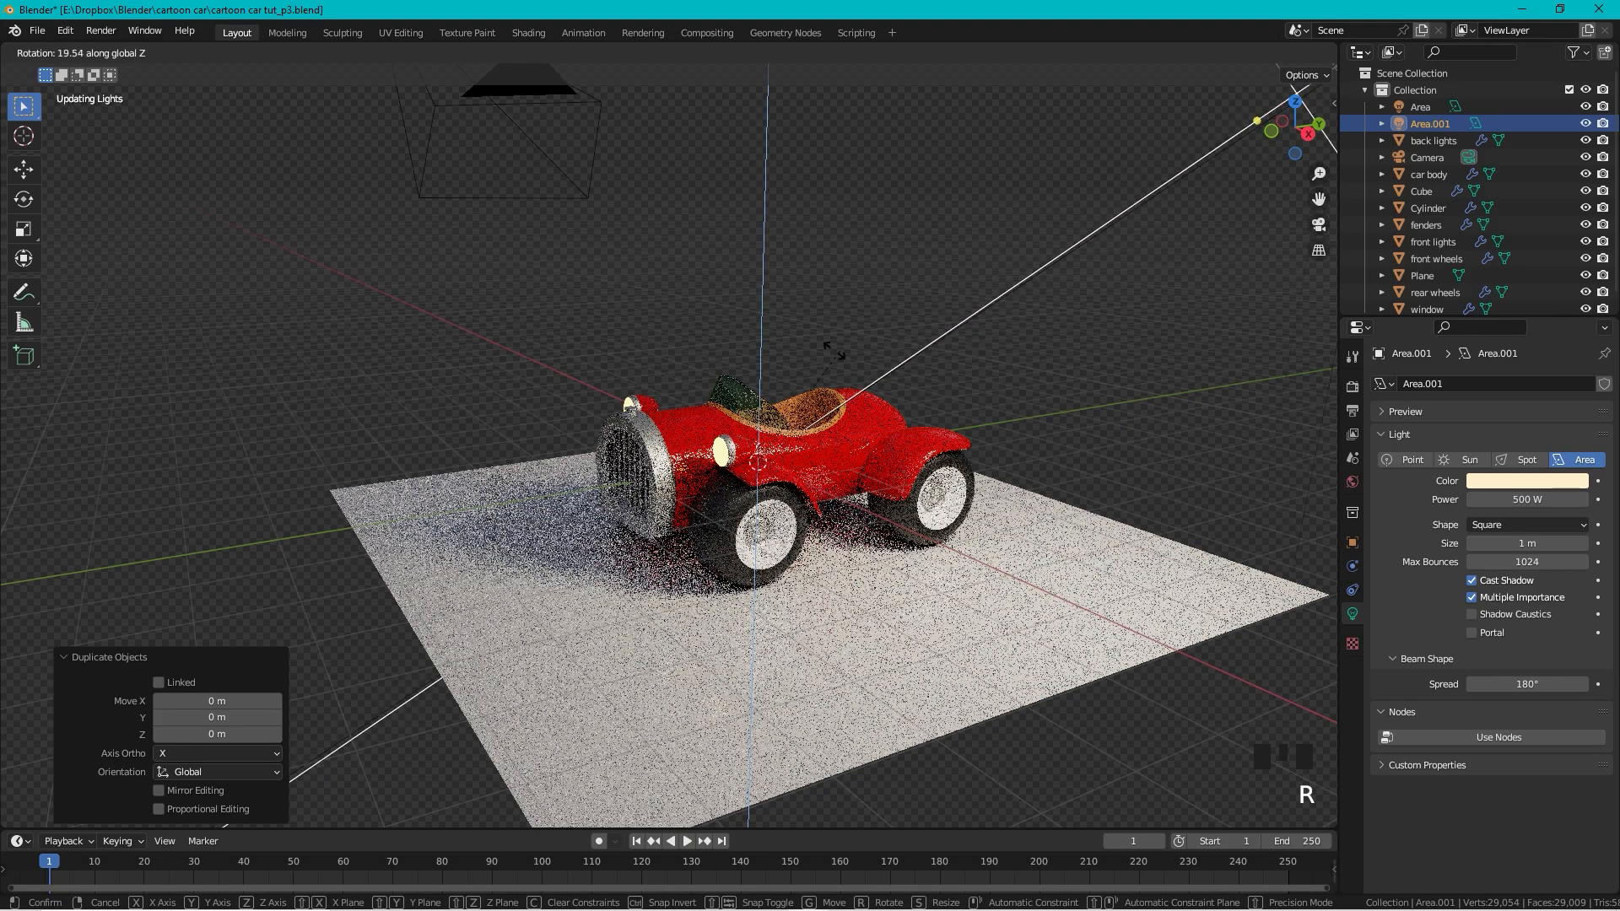
key(z)
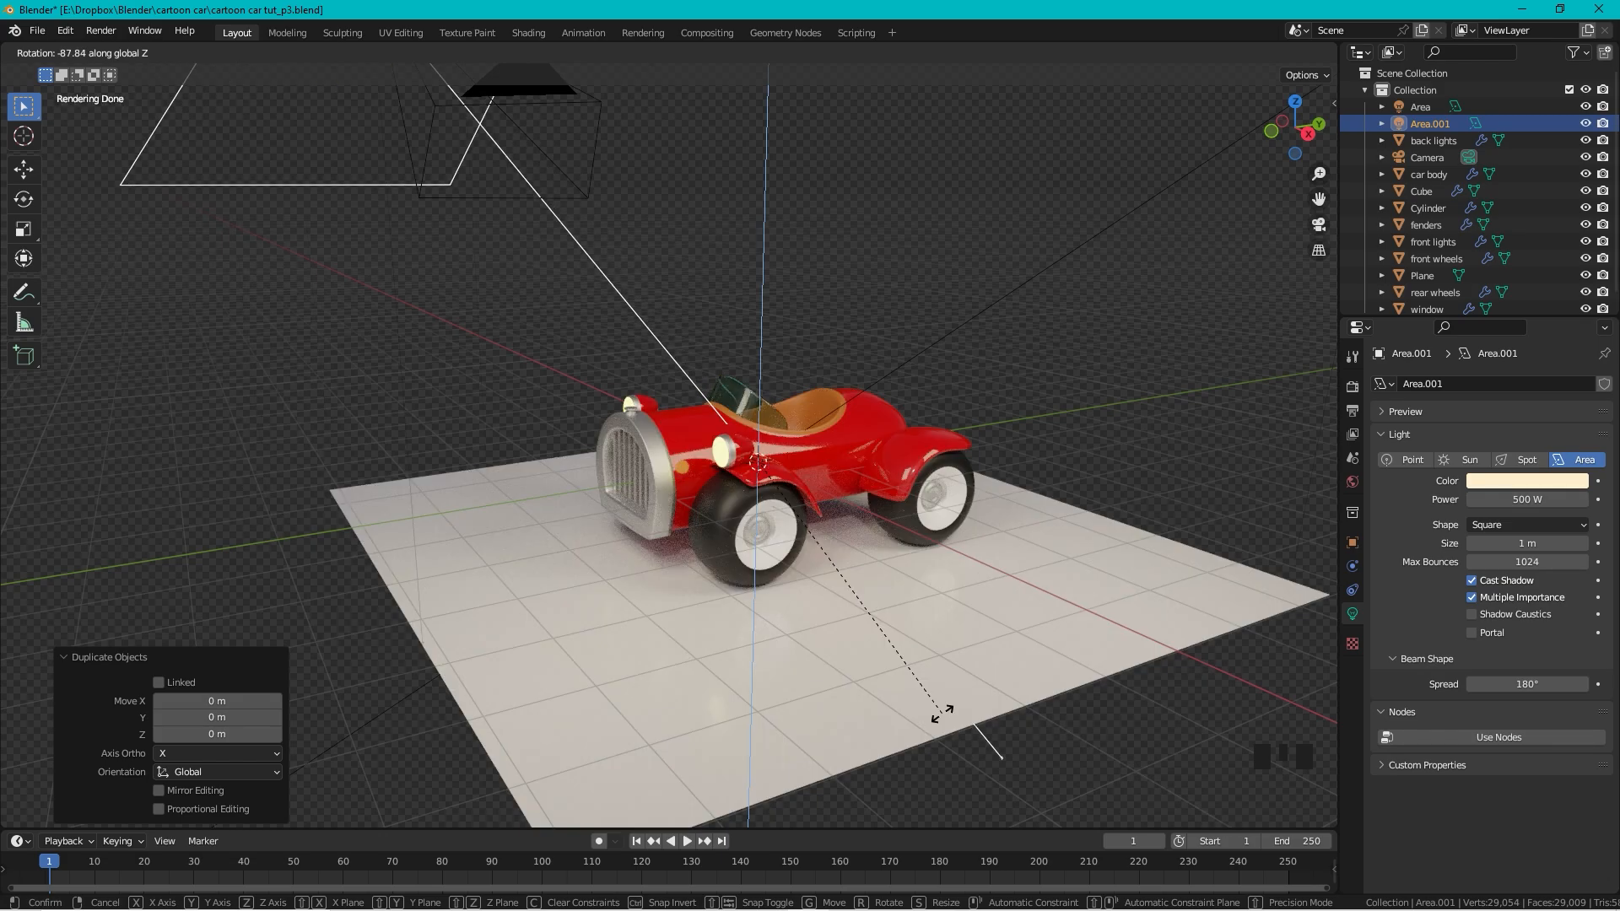
click(861, 709)
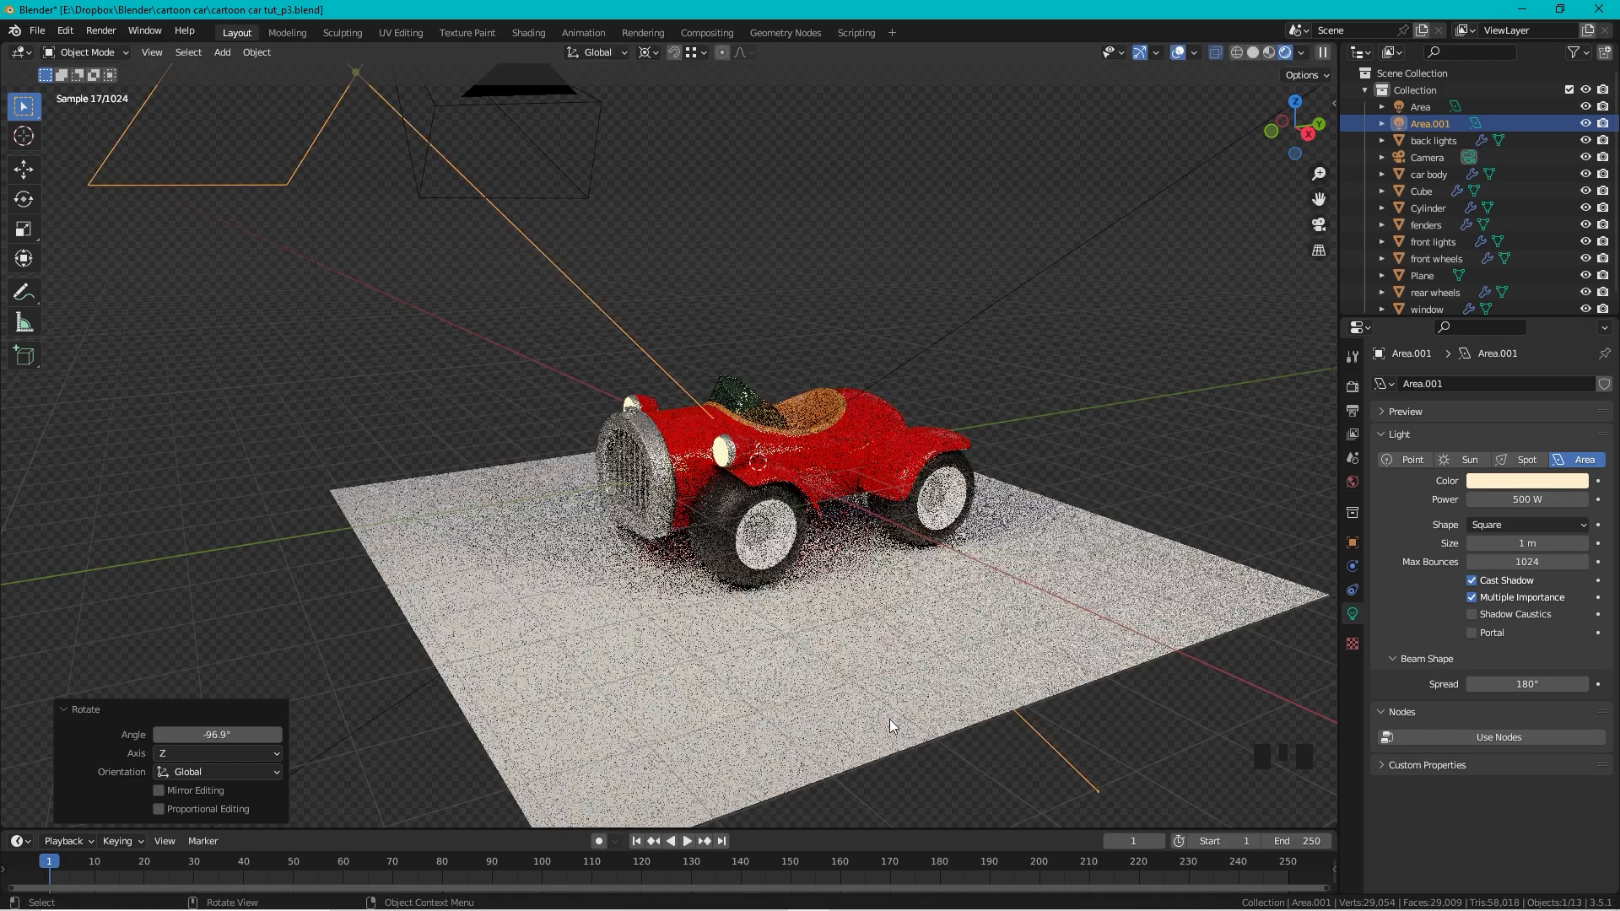
click(1540, 488)
click(1470, 332)
click(1500, 286)
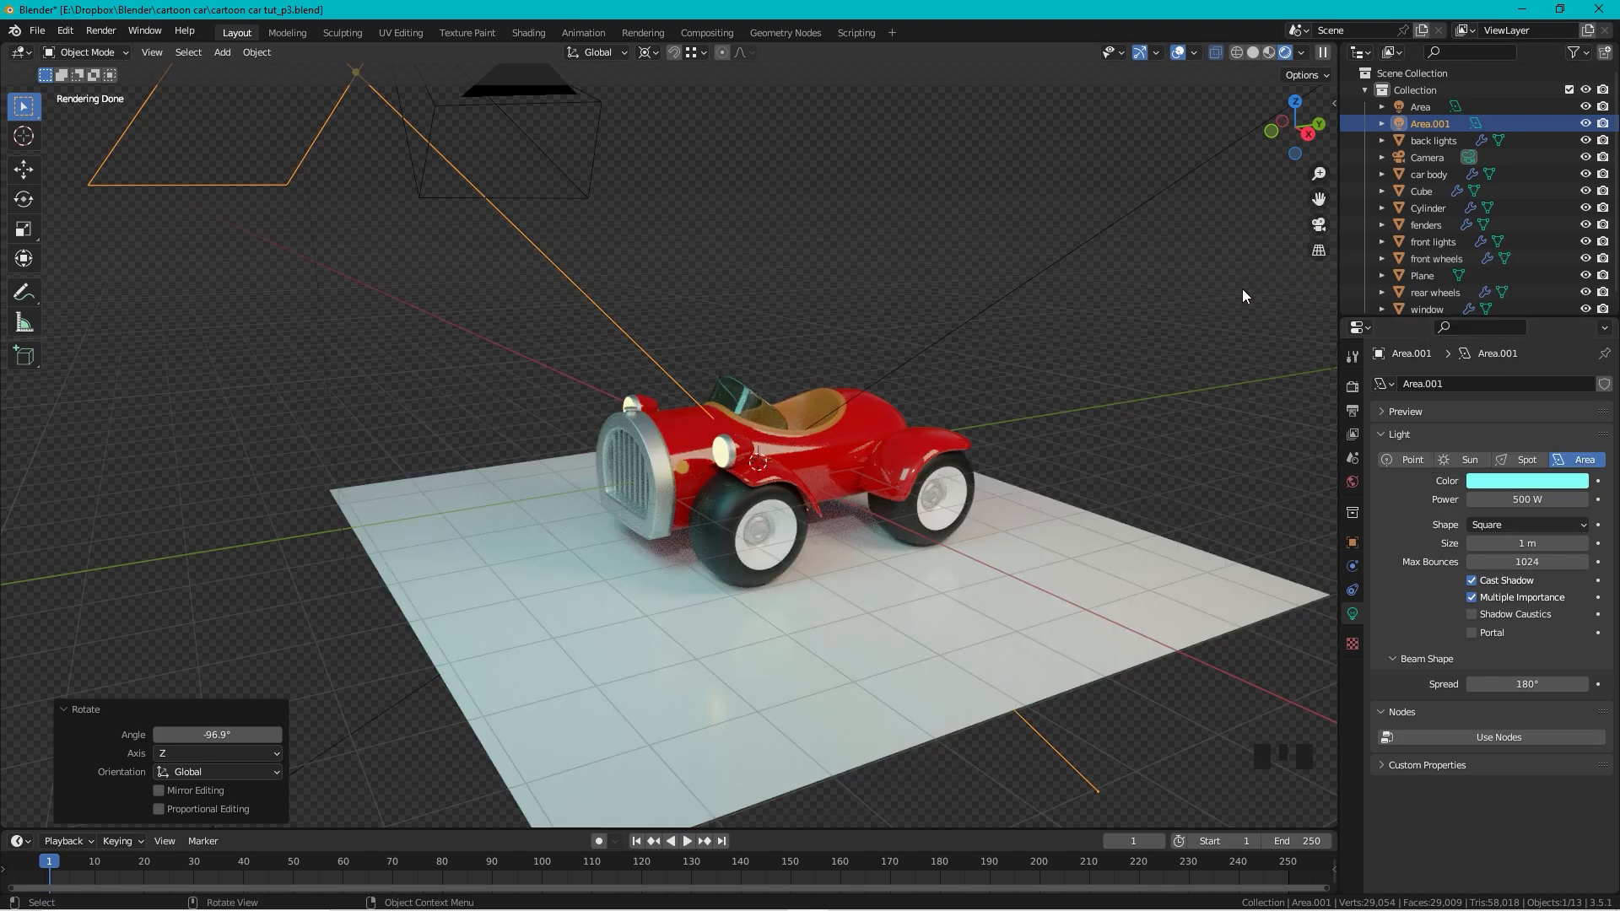
click(1242, 289)
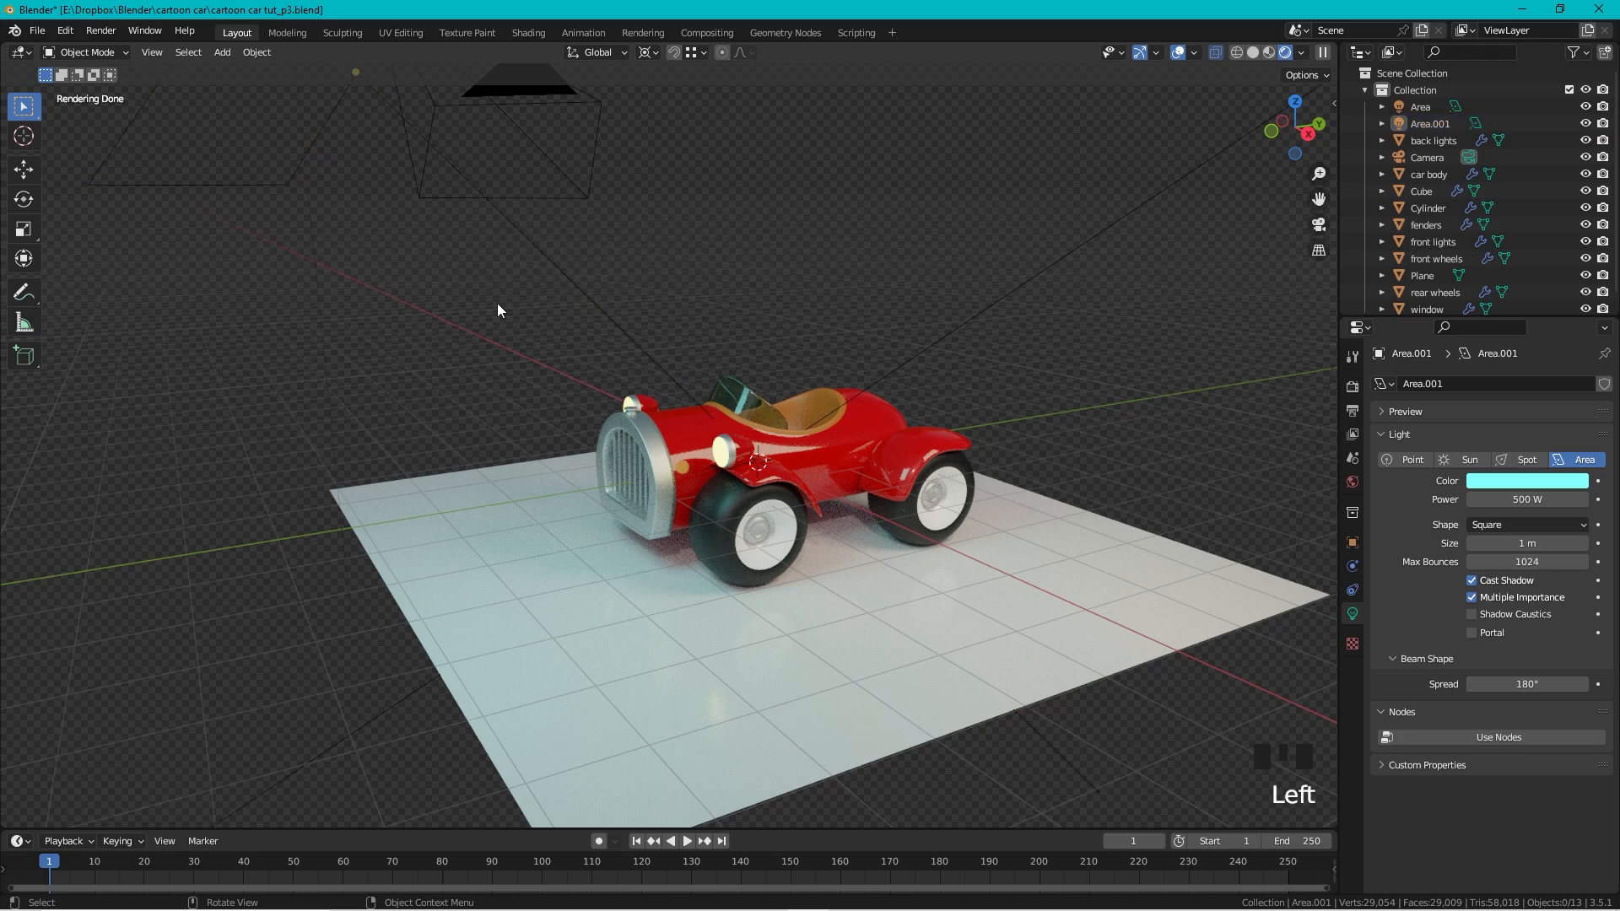
click(555, 268)
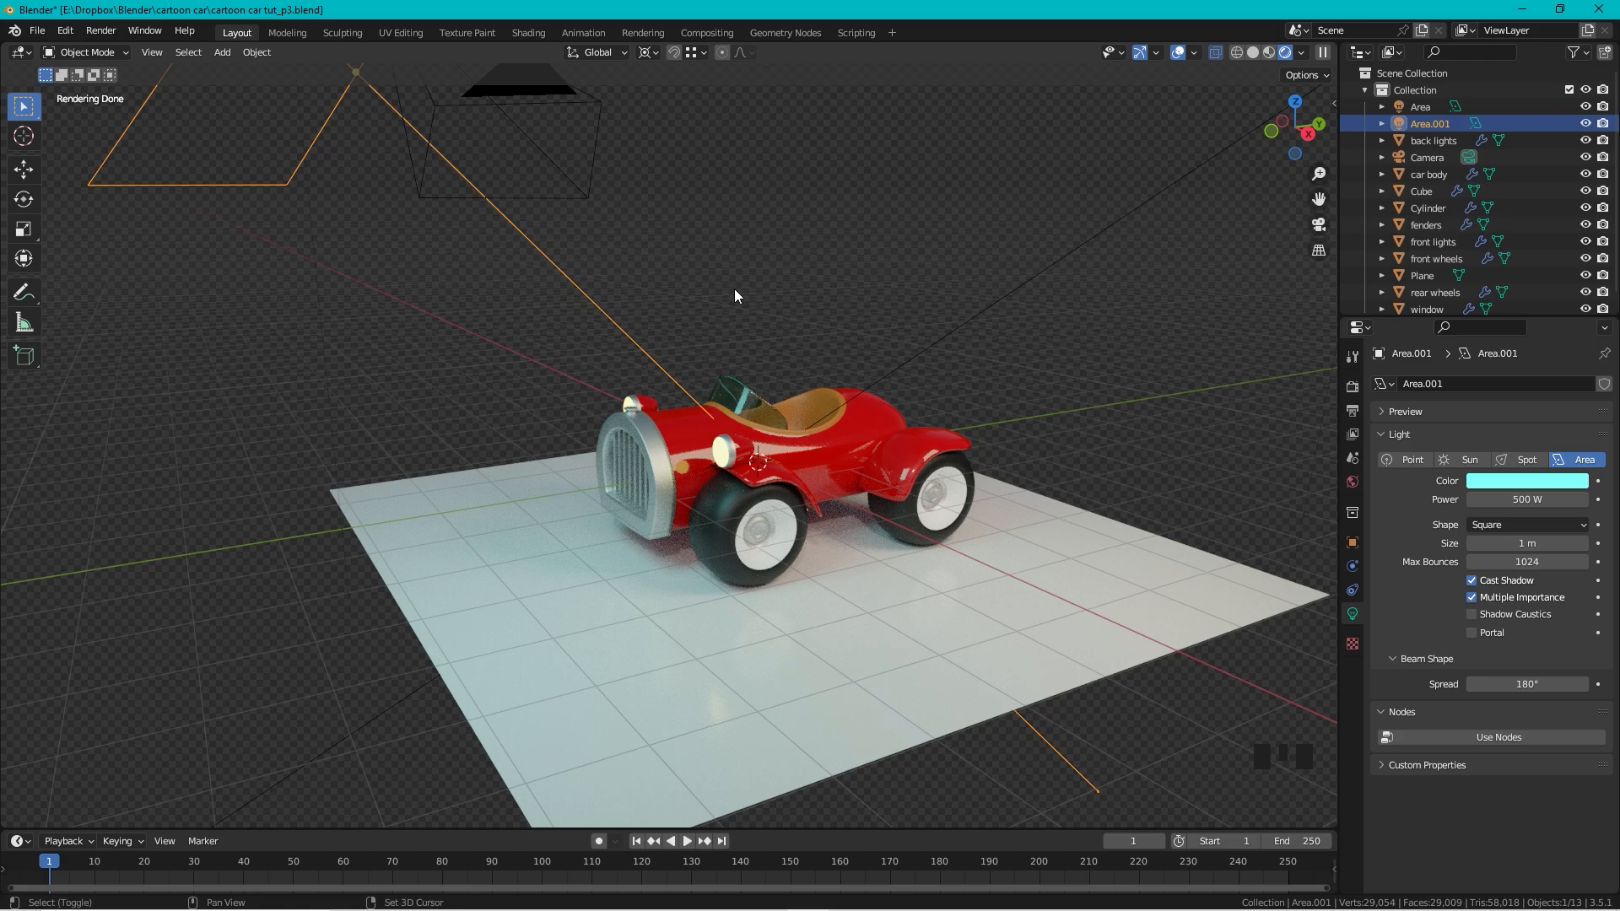
Step: Duplicate Area.001 as Area.002, turning it -96.7° on Z and -17.9° on Y
key(shift+d)
right_click(788, 251)
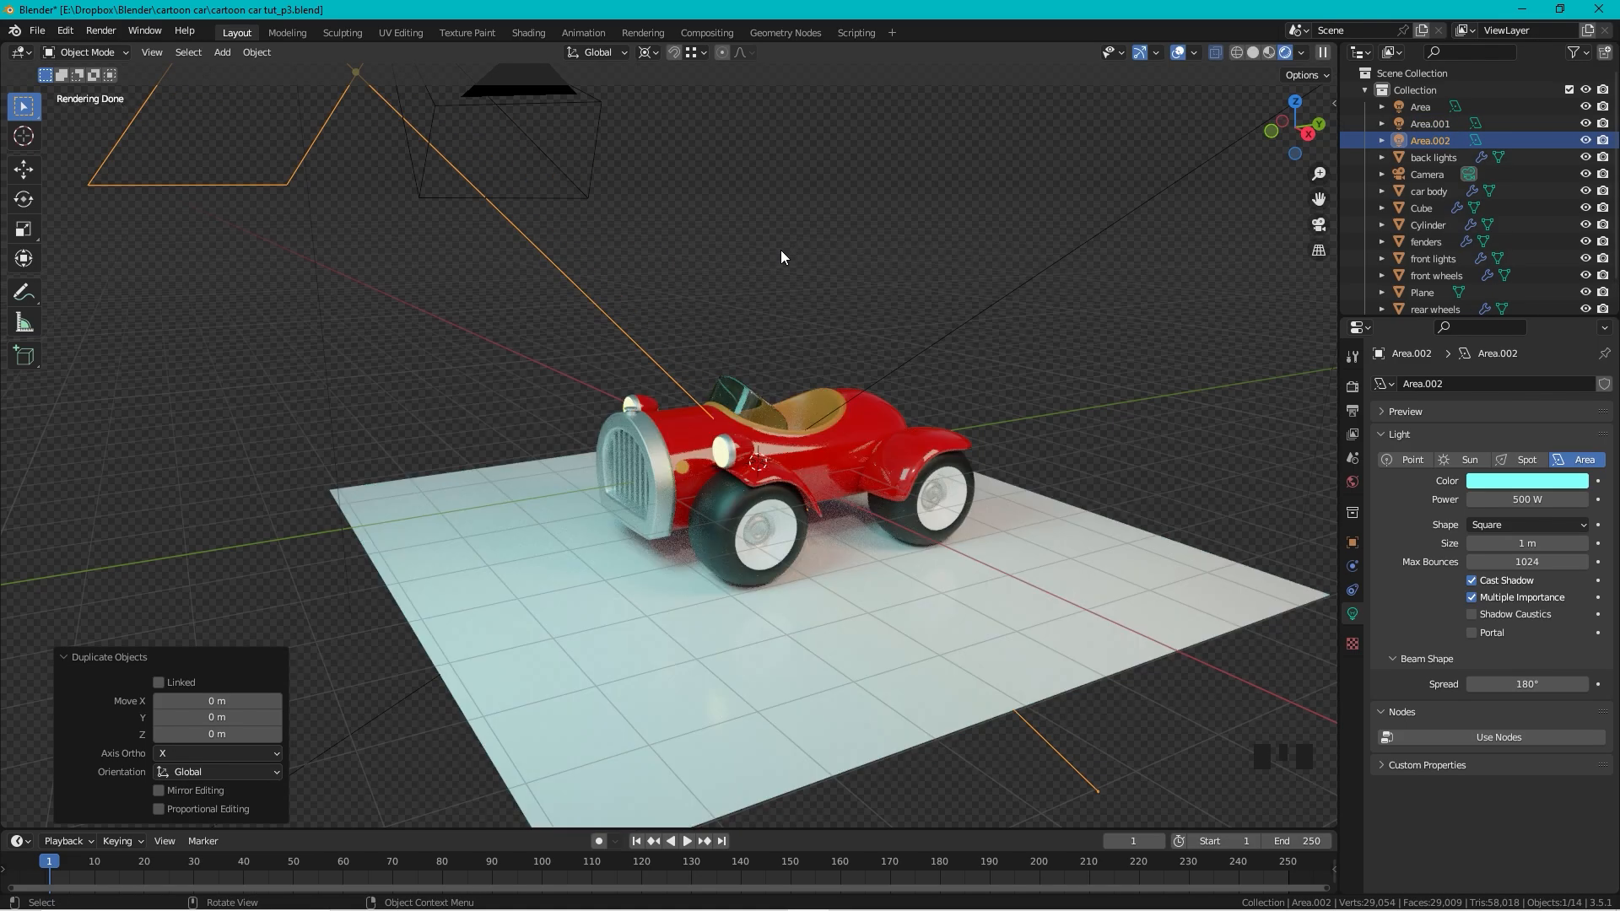
key(r)
key(z)
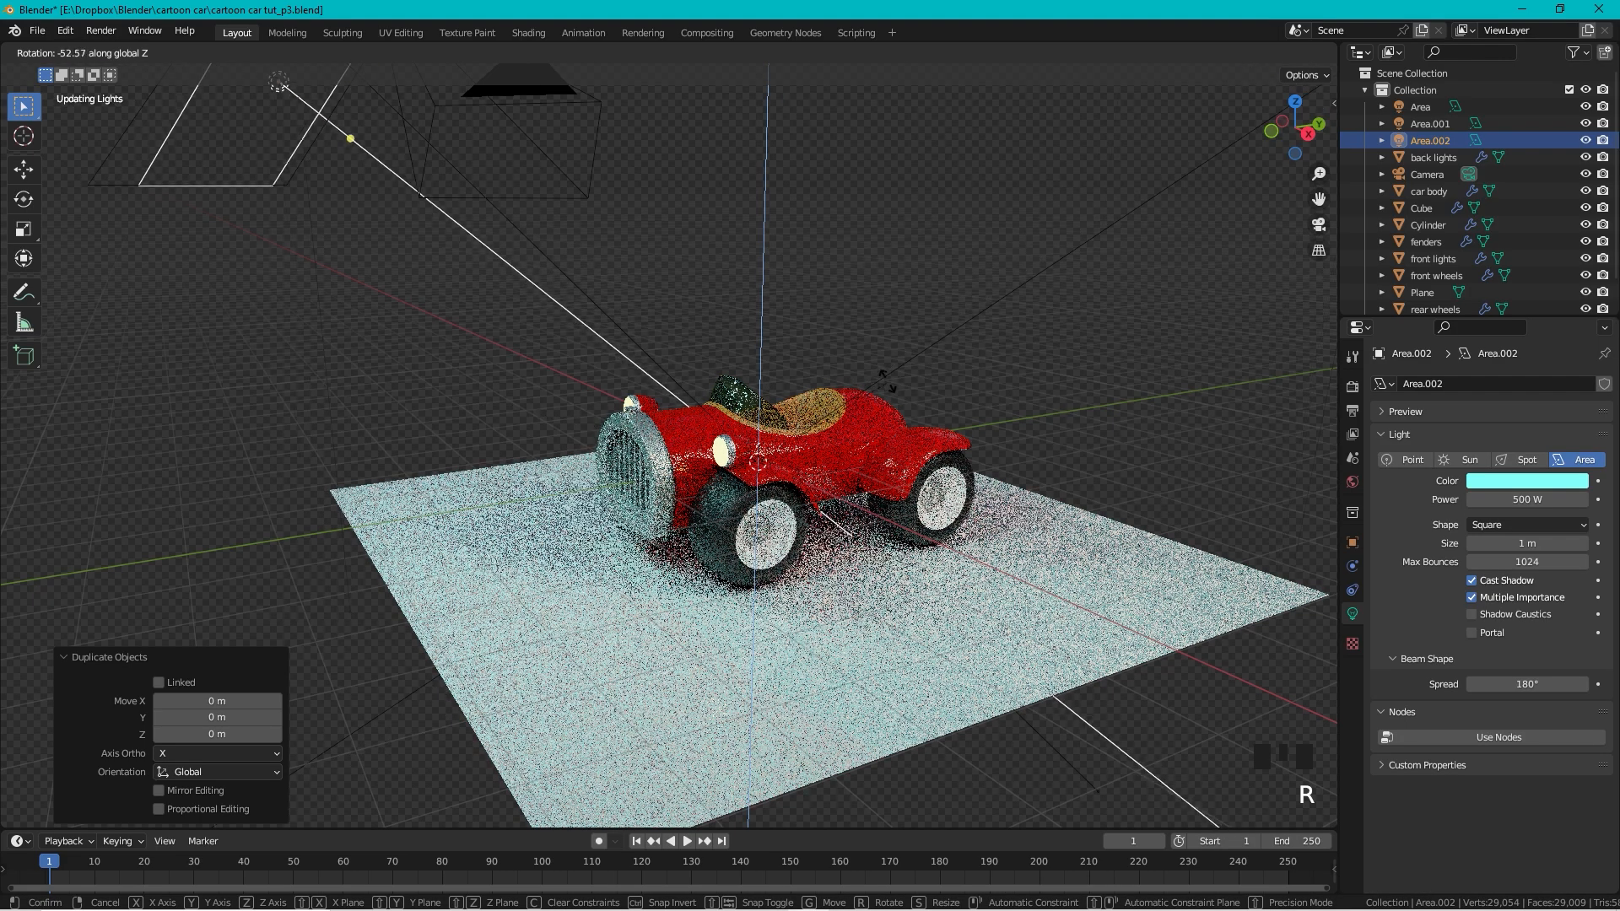
click(994, 514)
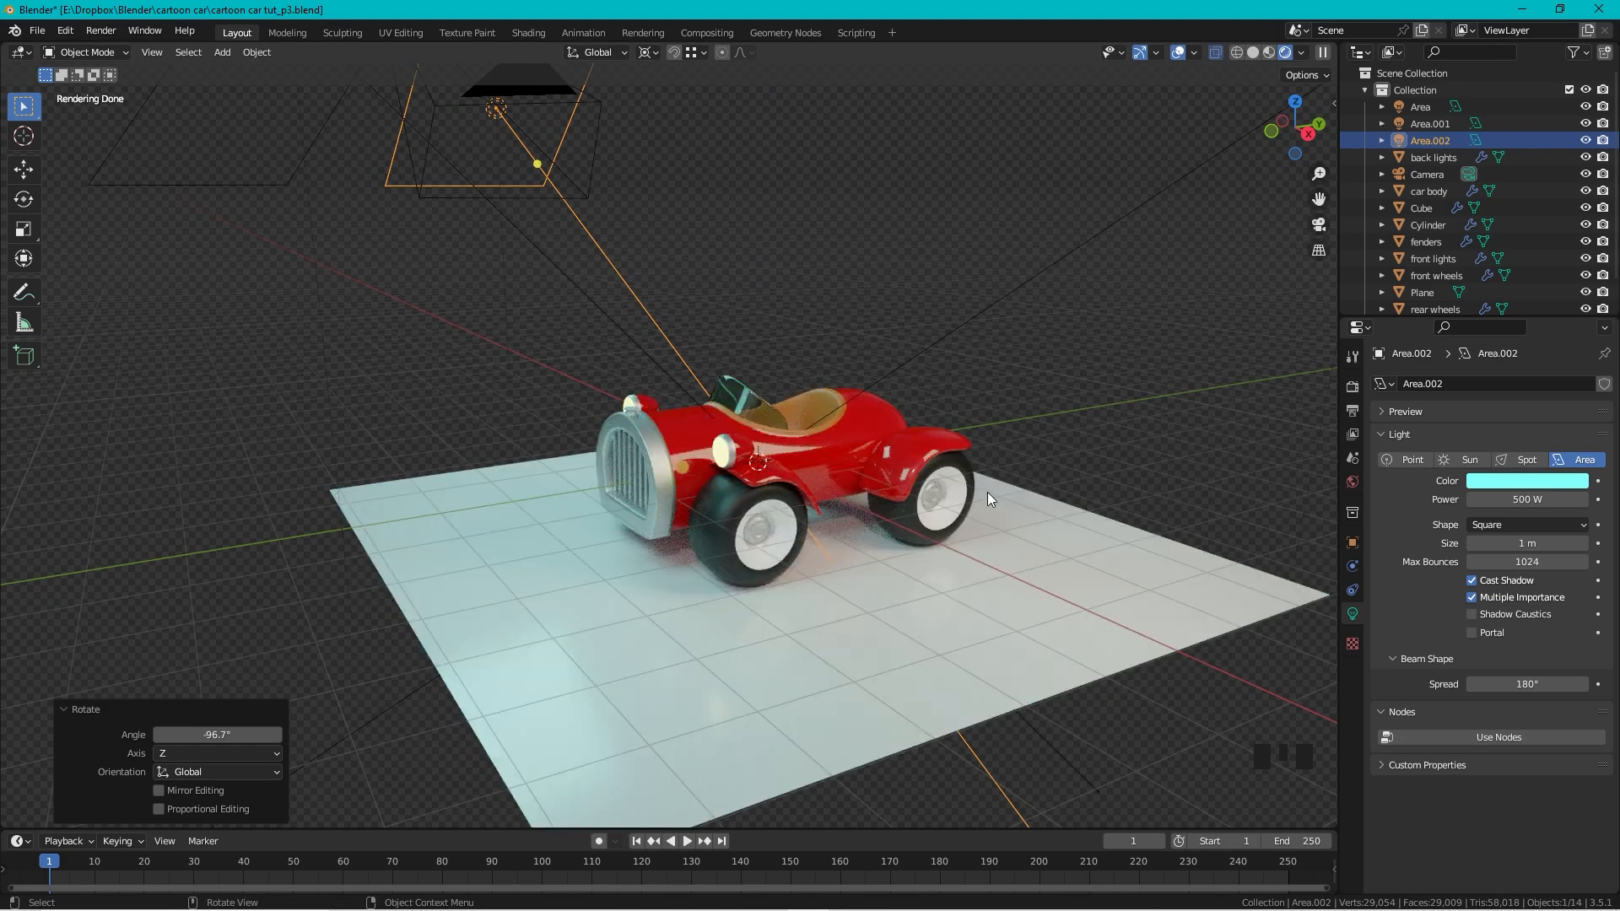
key(r)
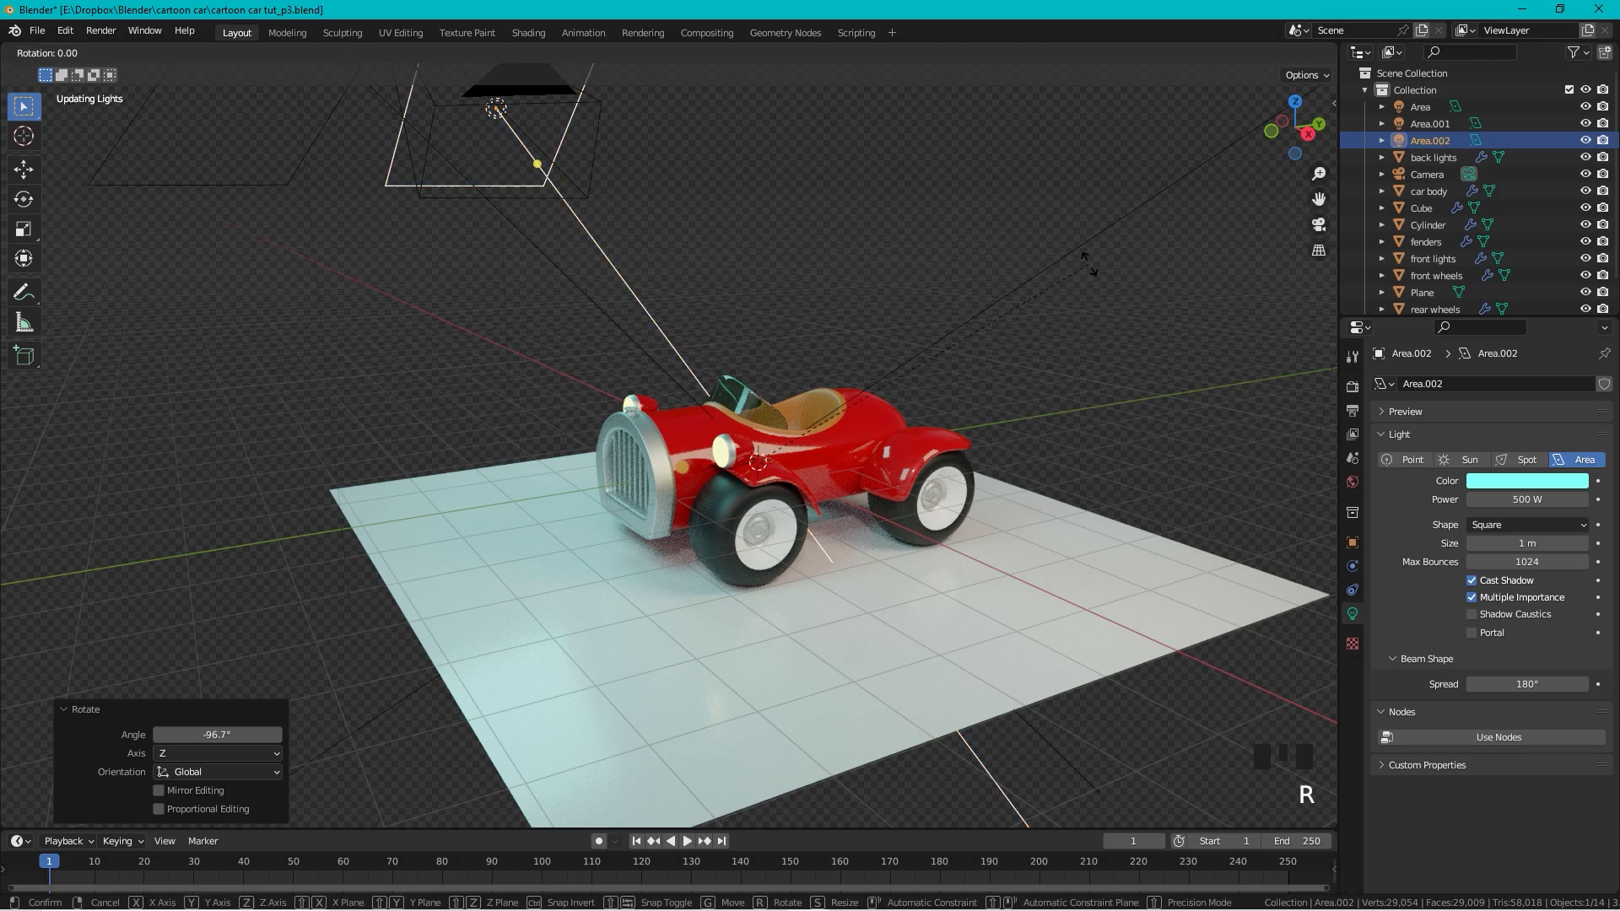
key(y)
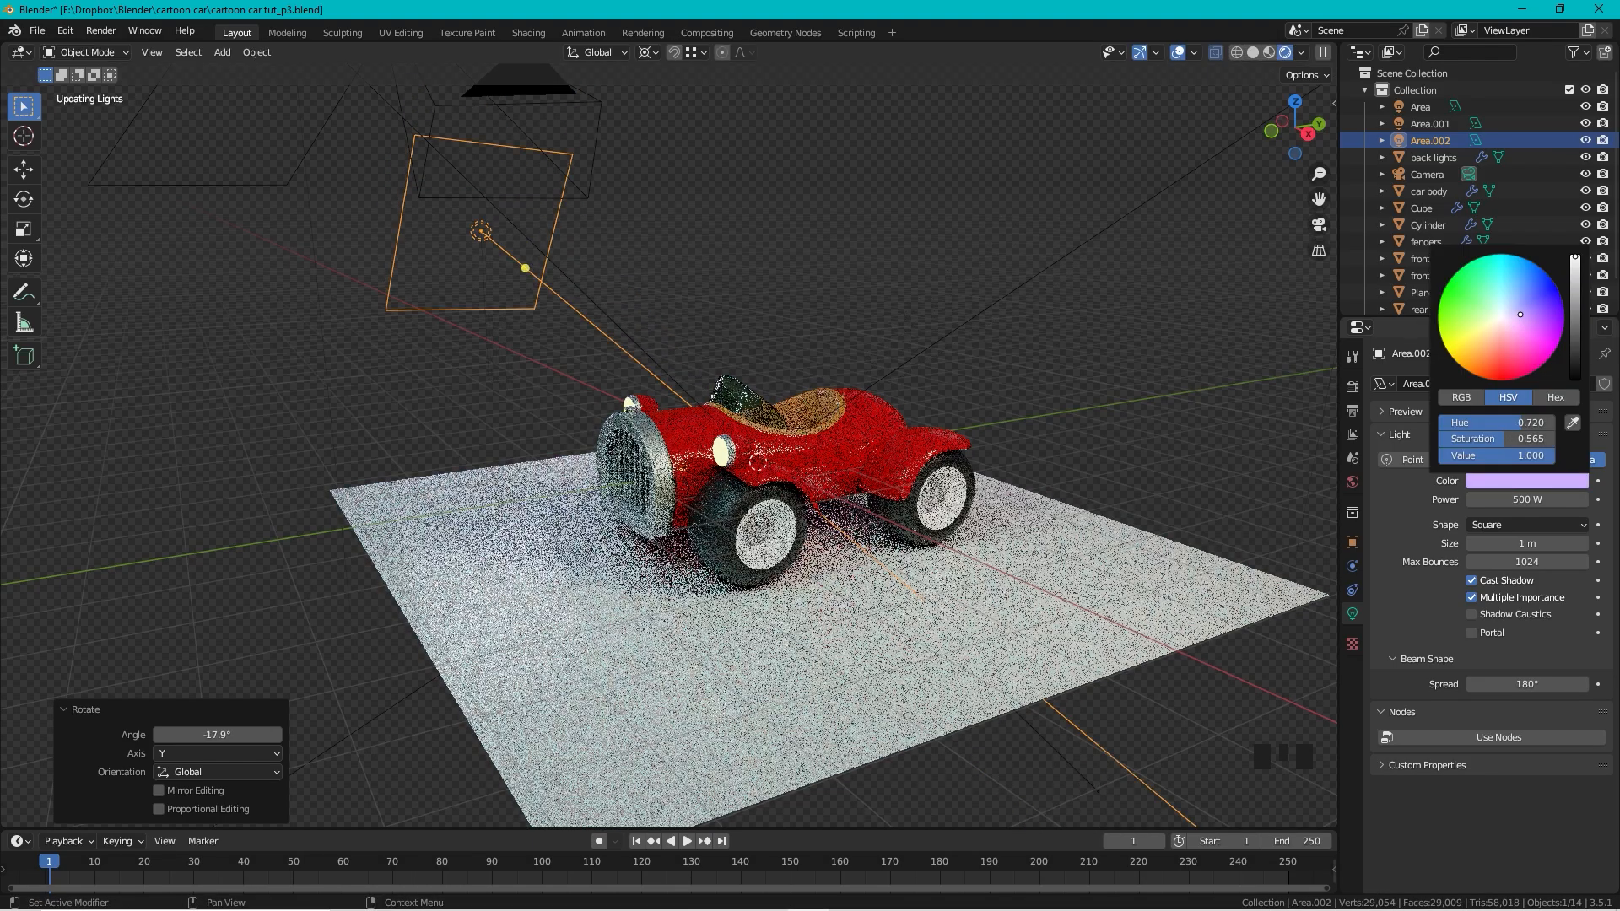
Step: Tint Area.002 pinkish purple (hue 0.768, saturation 0.750) and orbit around the car
drag(1525, 316, 1533, 328)
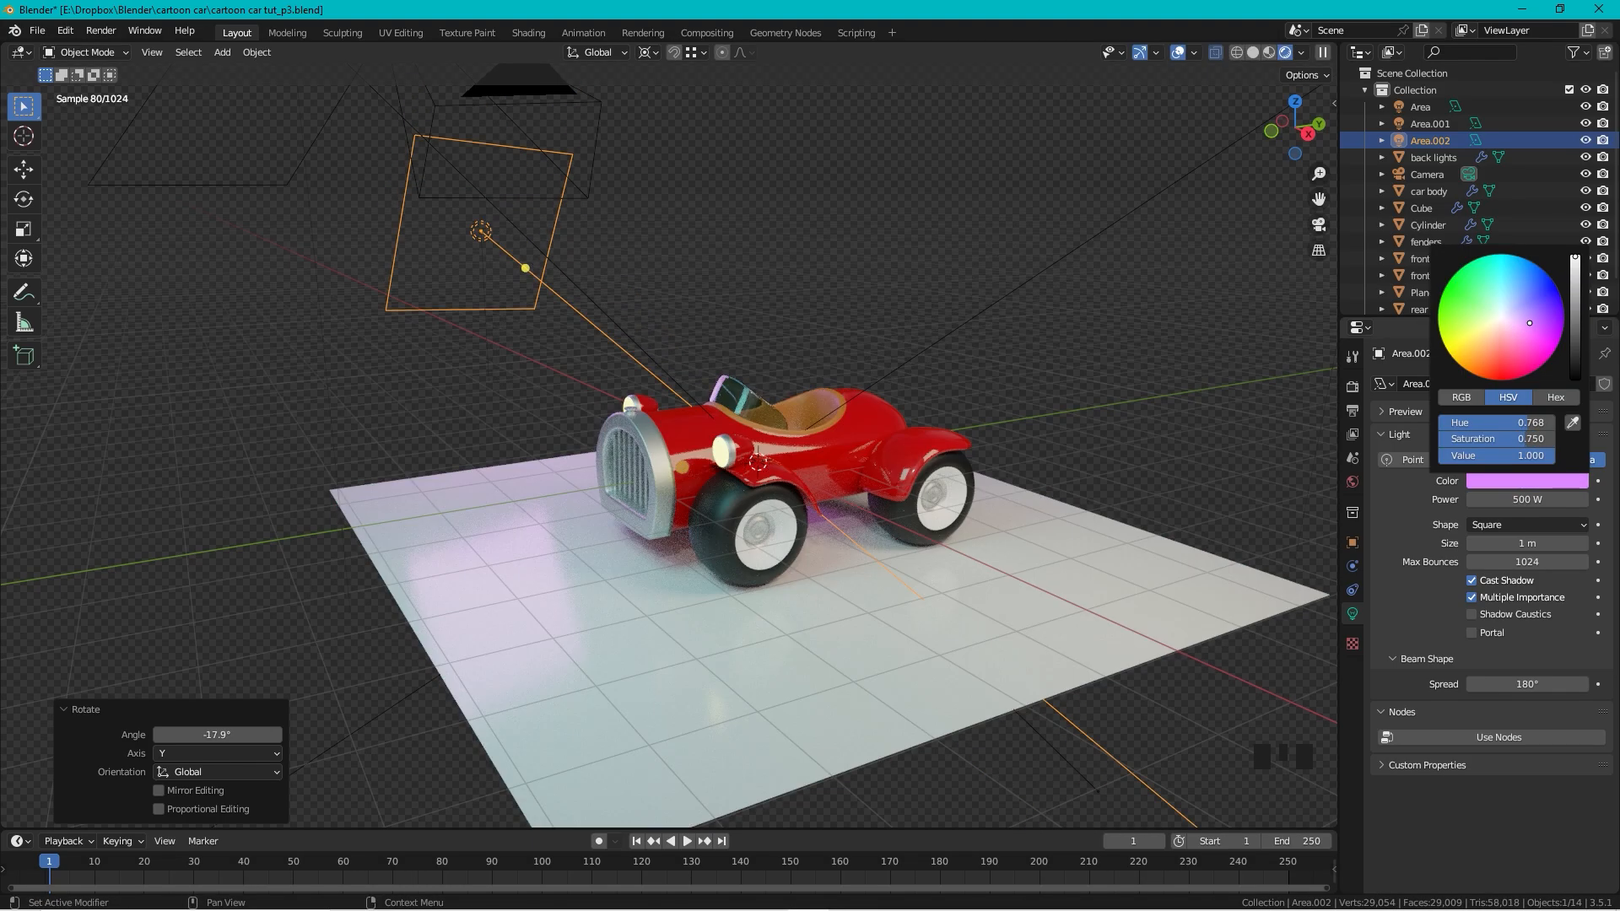
click(942, 211)
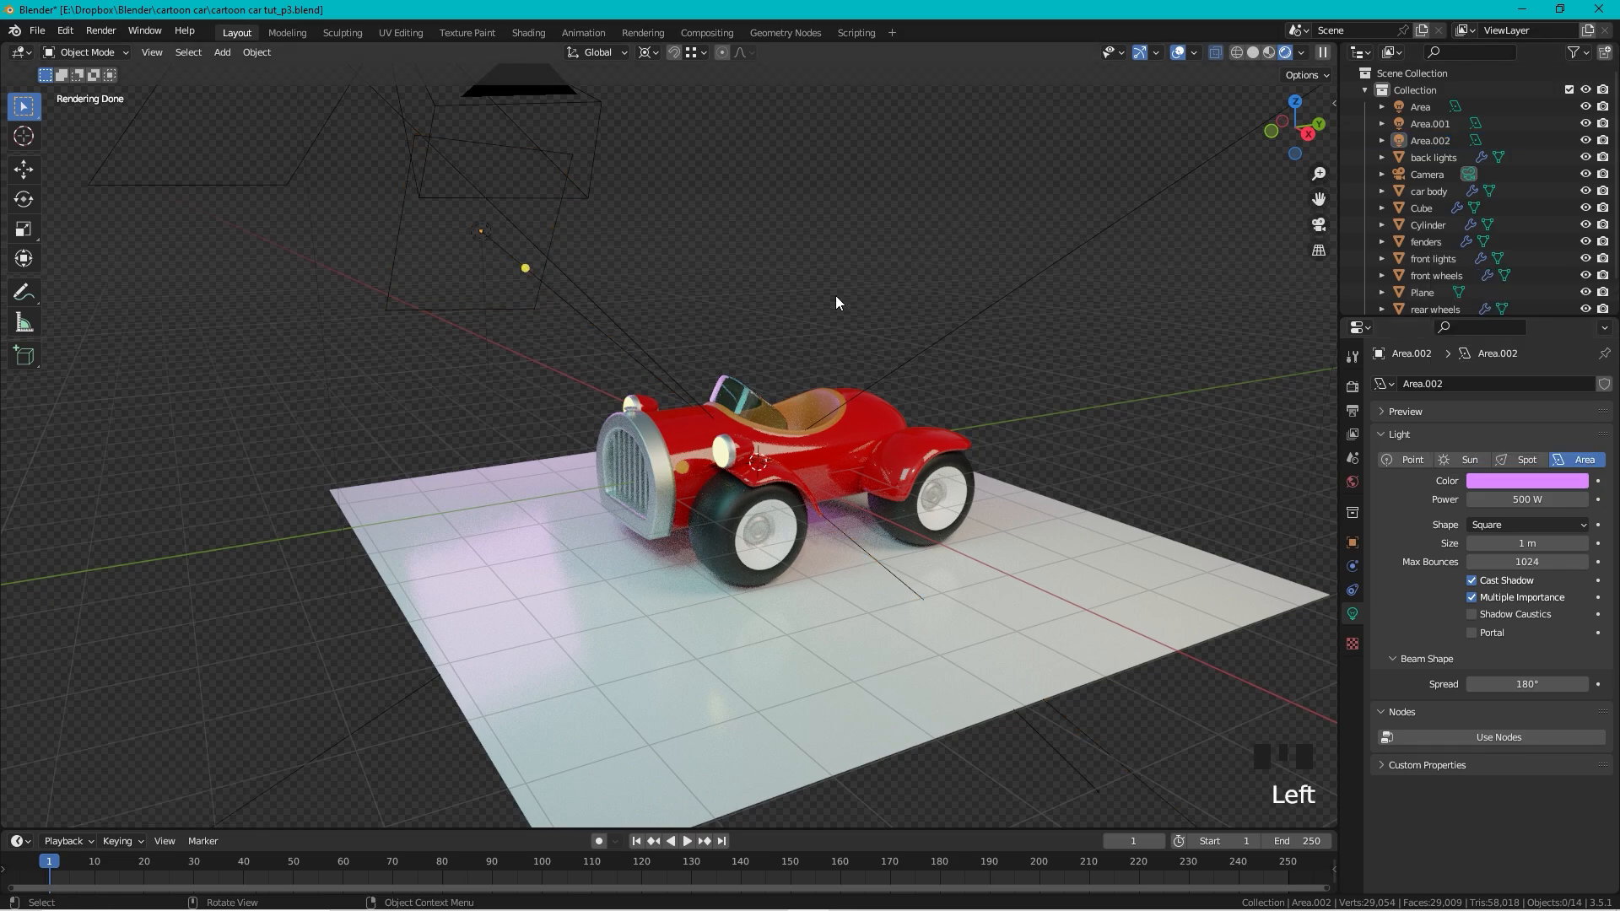
middle_drag(836, 302, 876, 328)
scroll(1058, 475, down, 2)
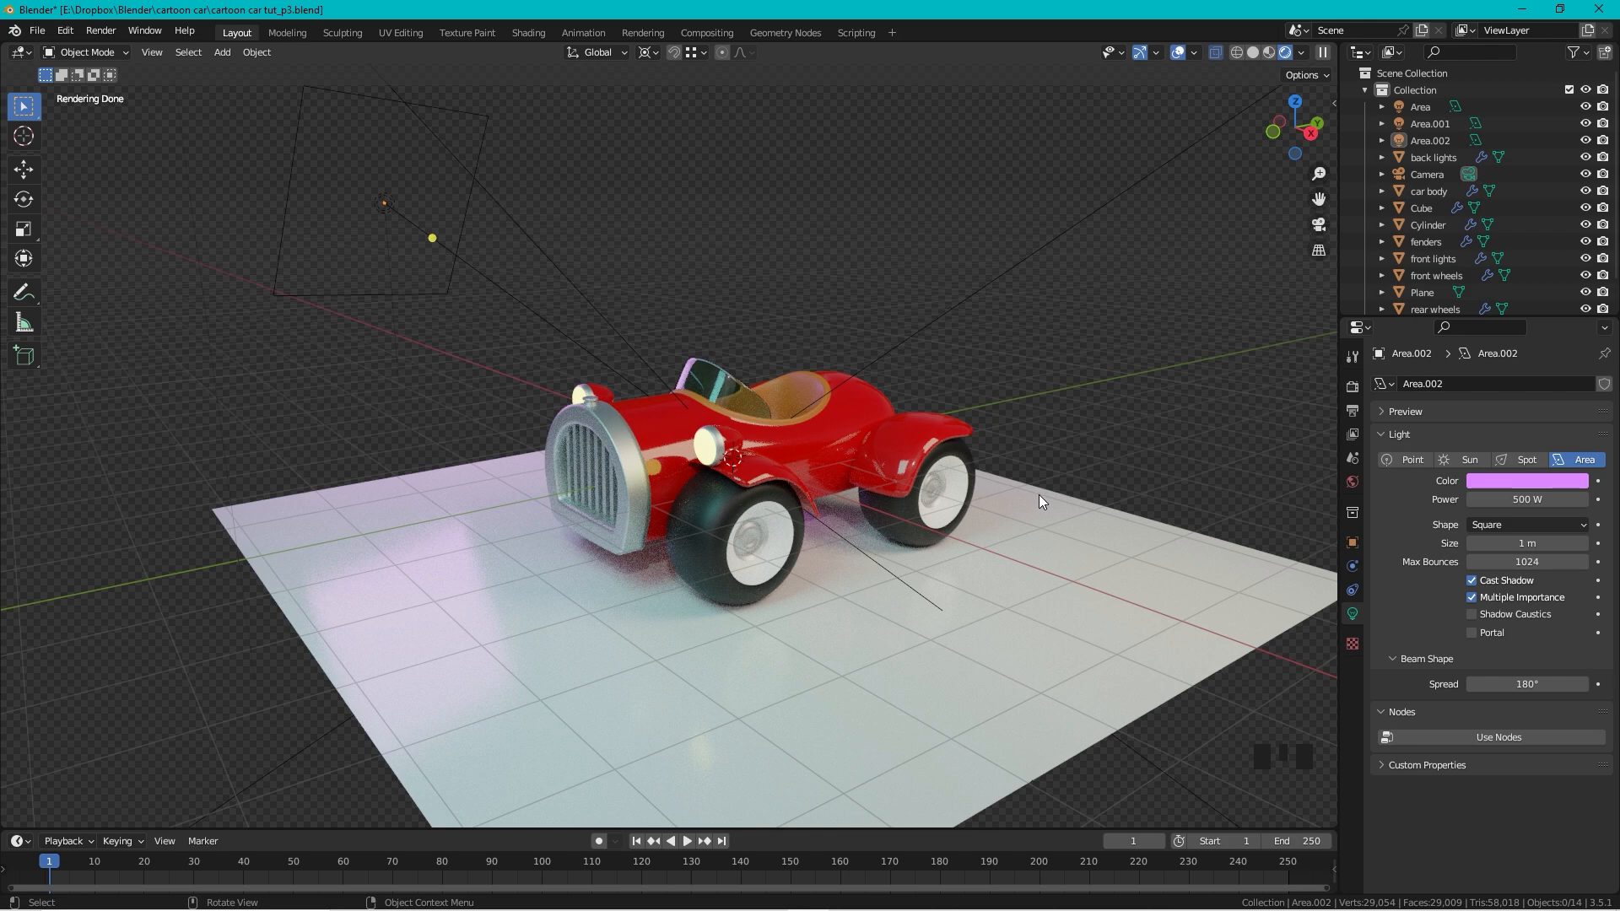
Step: Render a test image of the car with F12, then close the render window
key(F12)
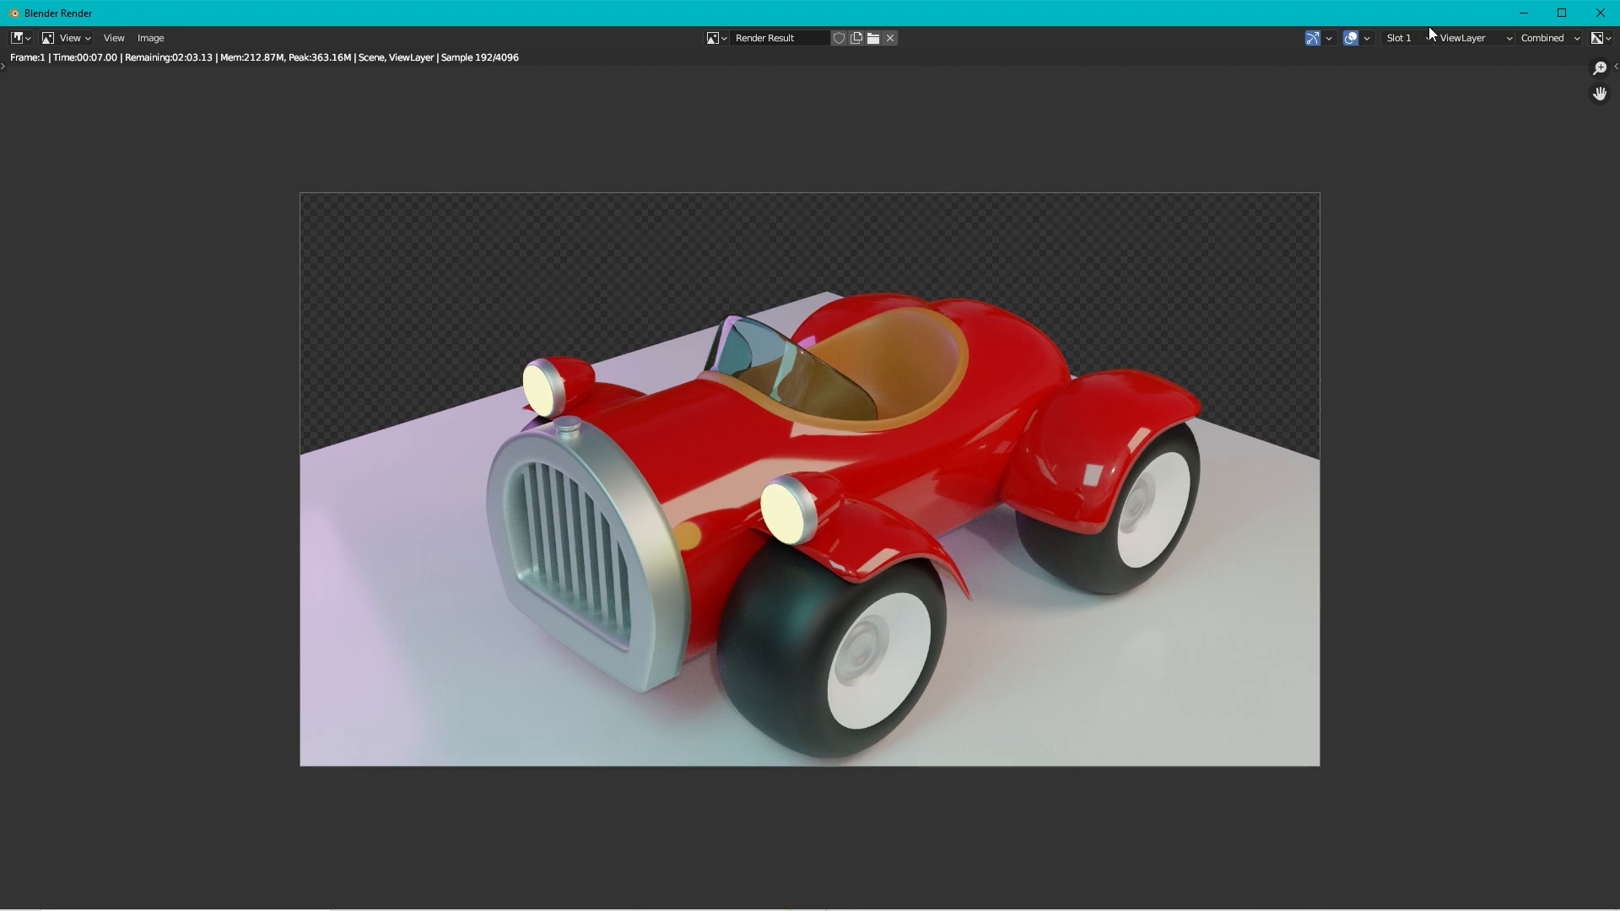
click(1605, 8)
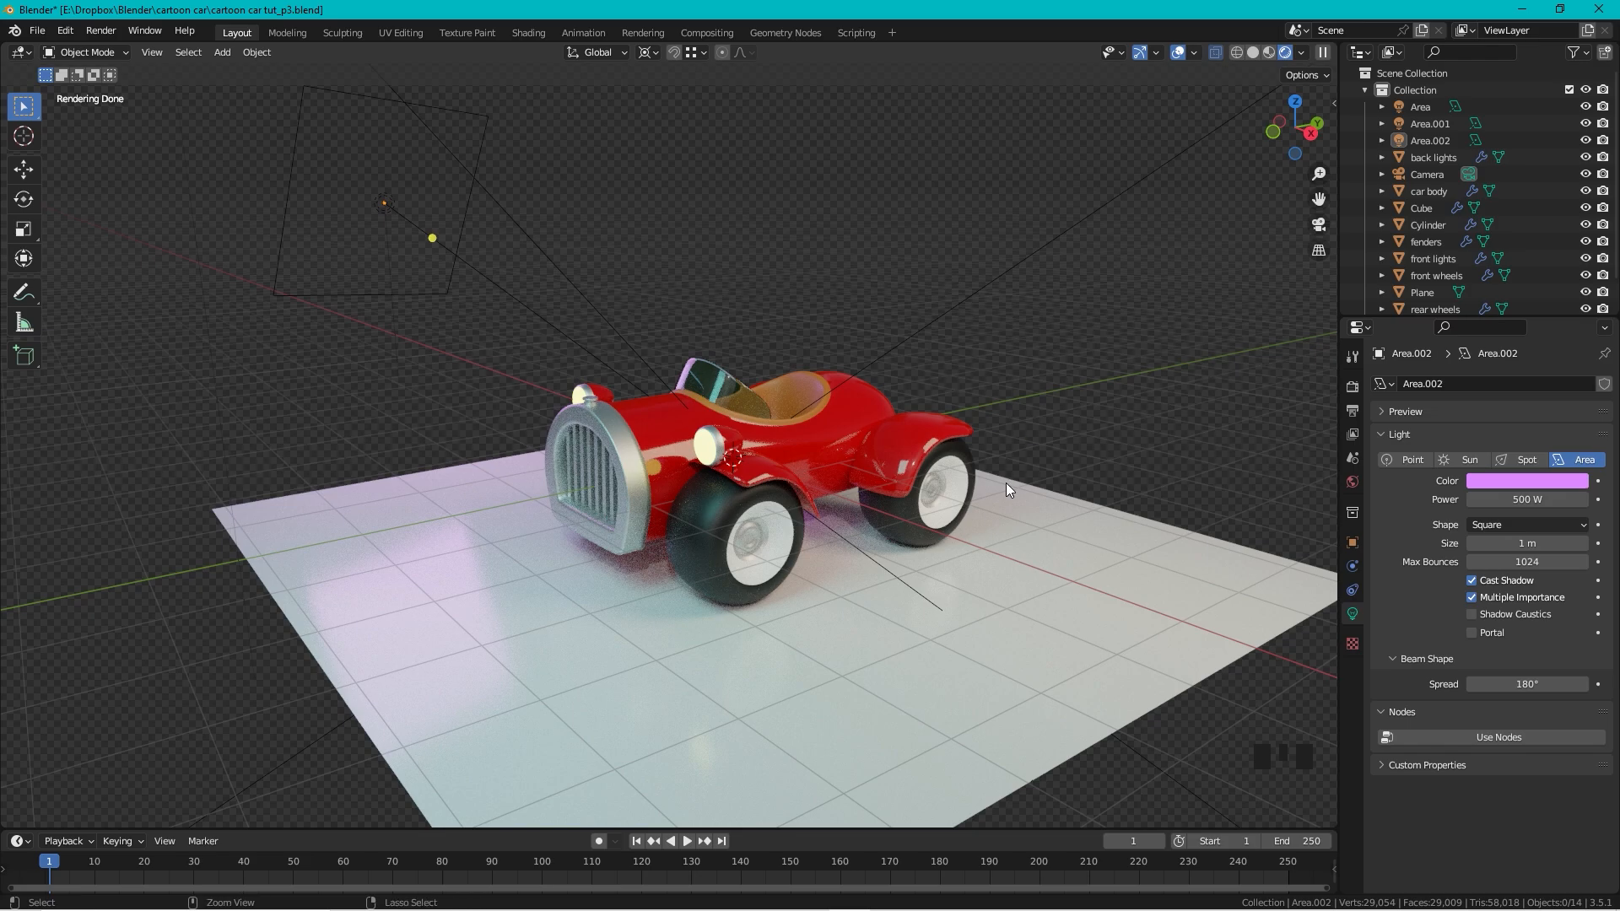
Step: Align the camera to the current view, then move and trackball-rotate it to frame the car's front
key(ctrl+alt+KP_0)
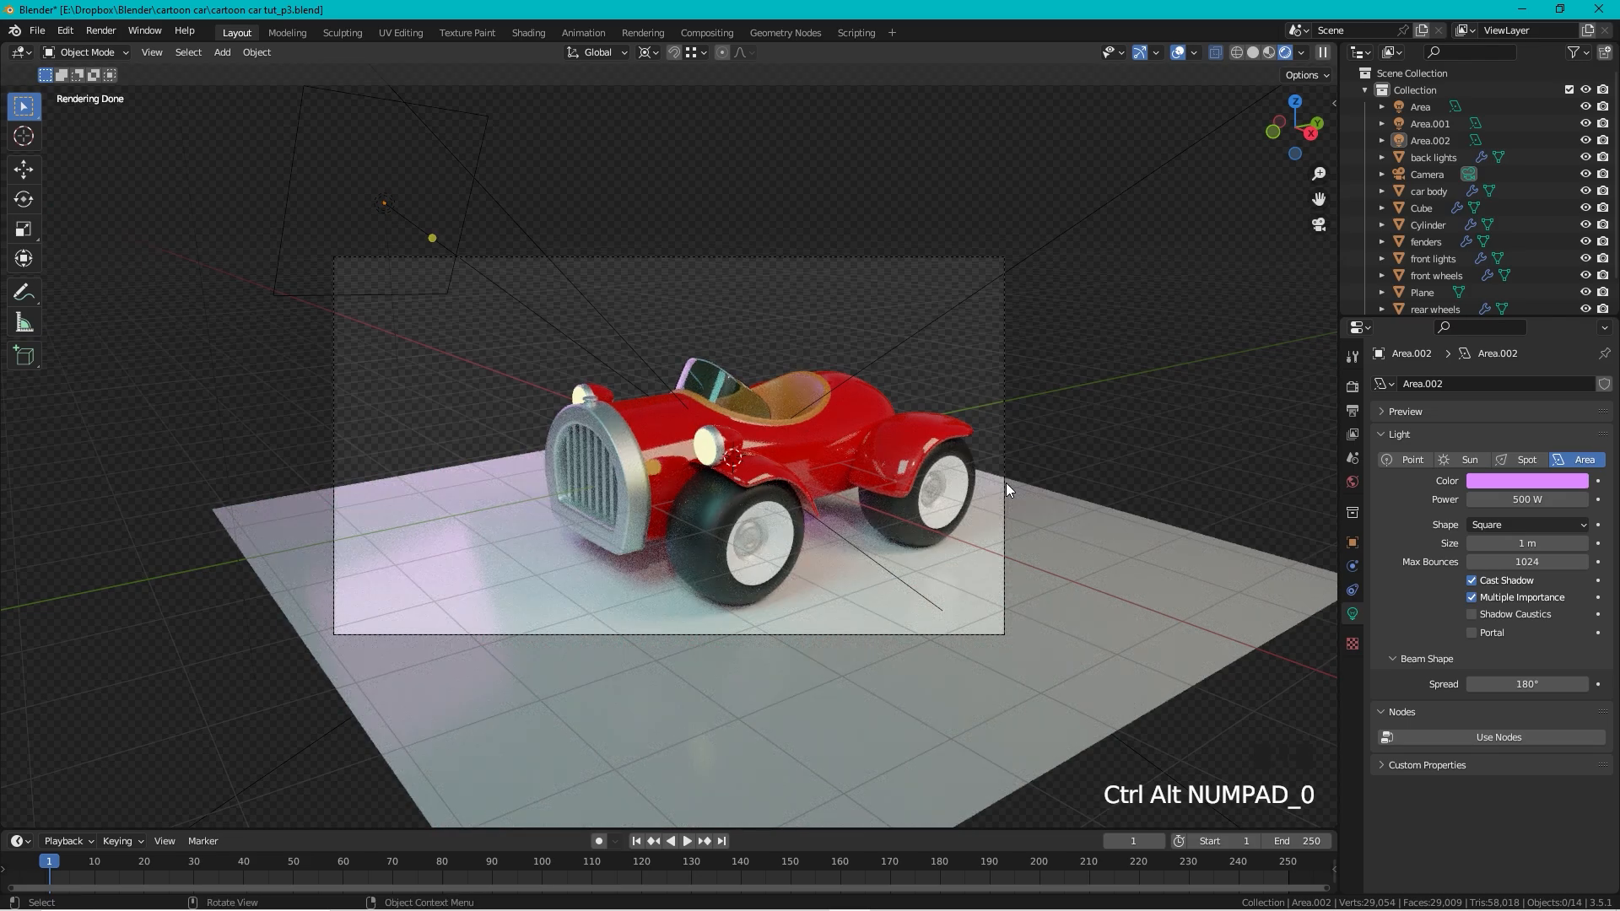
click(927, 257)
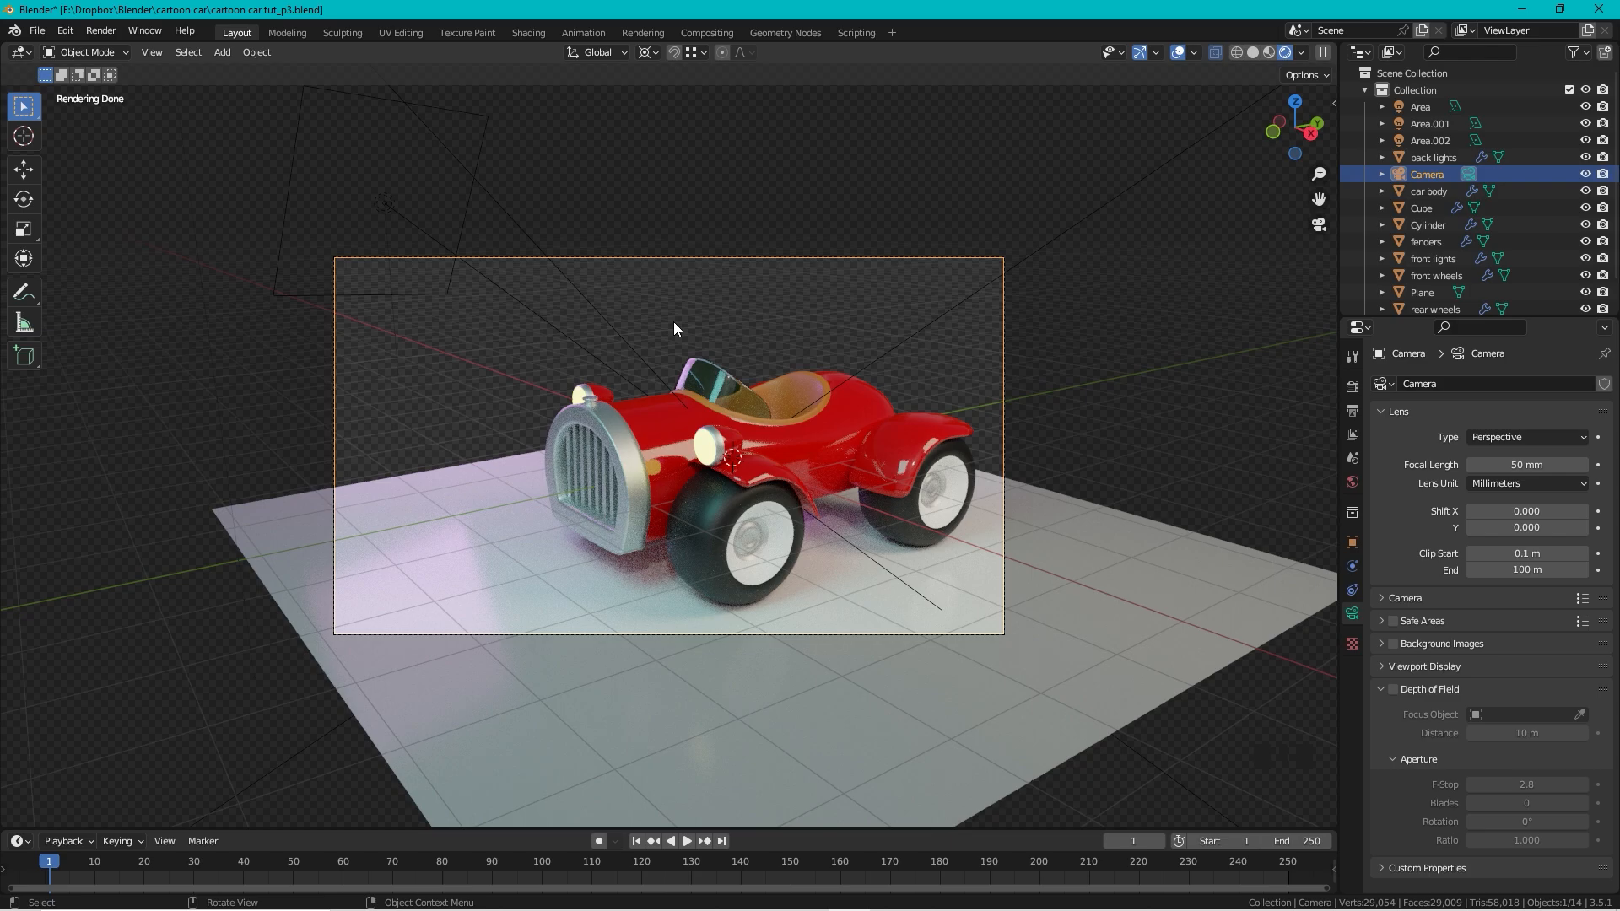
key(g)
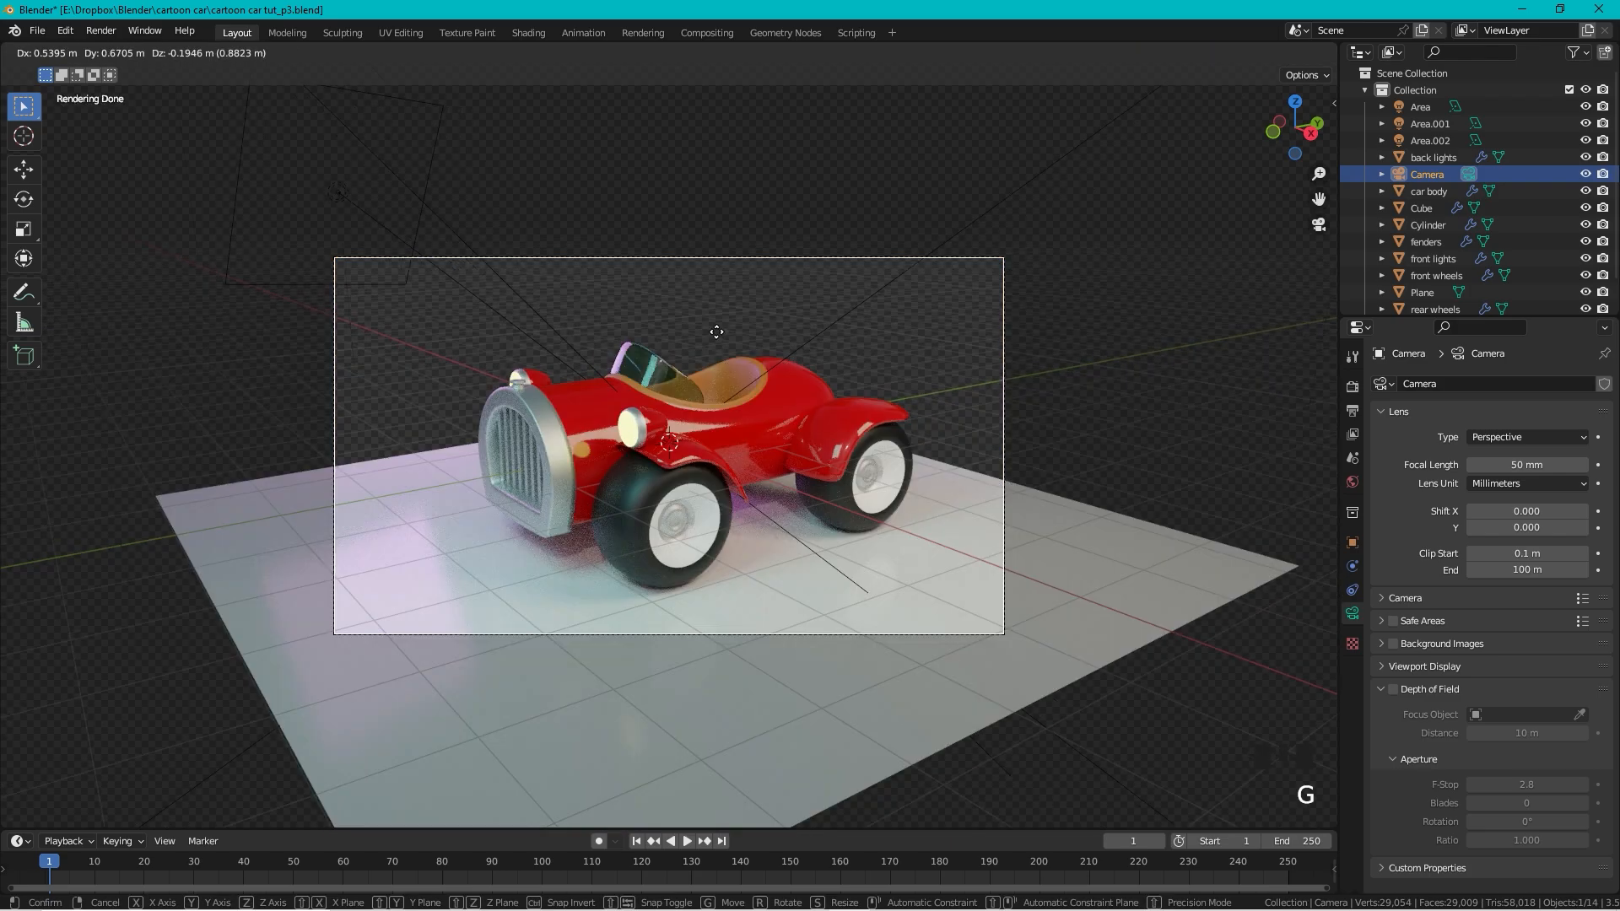
click(717, 335)
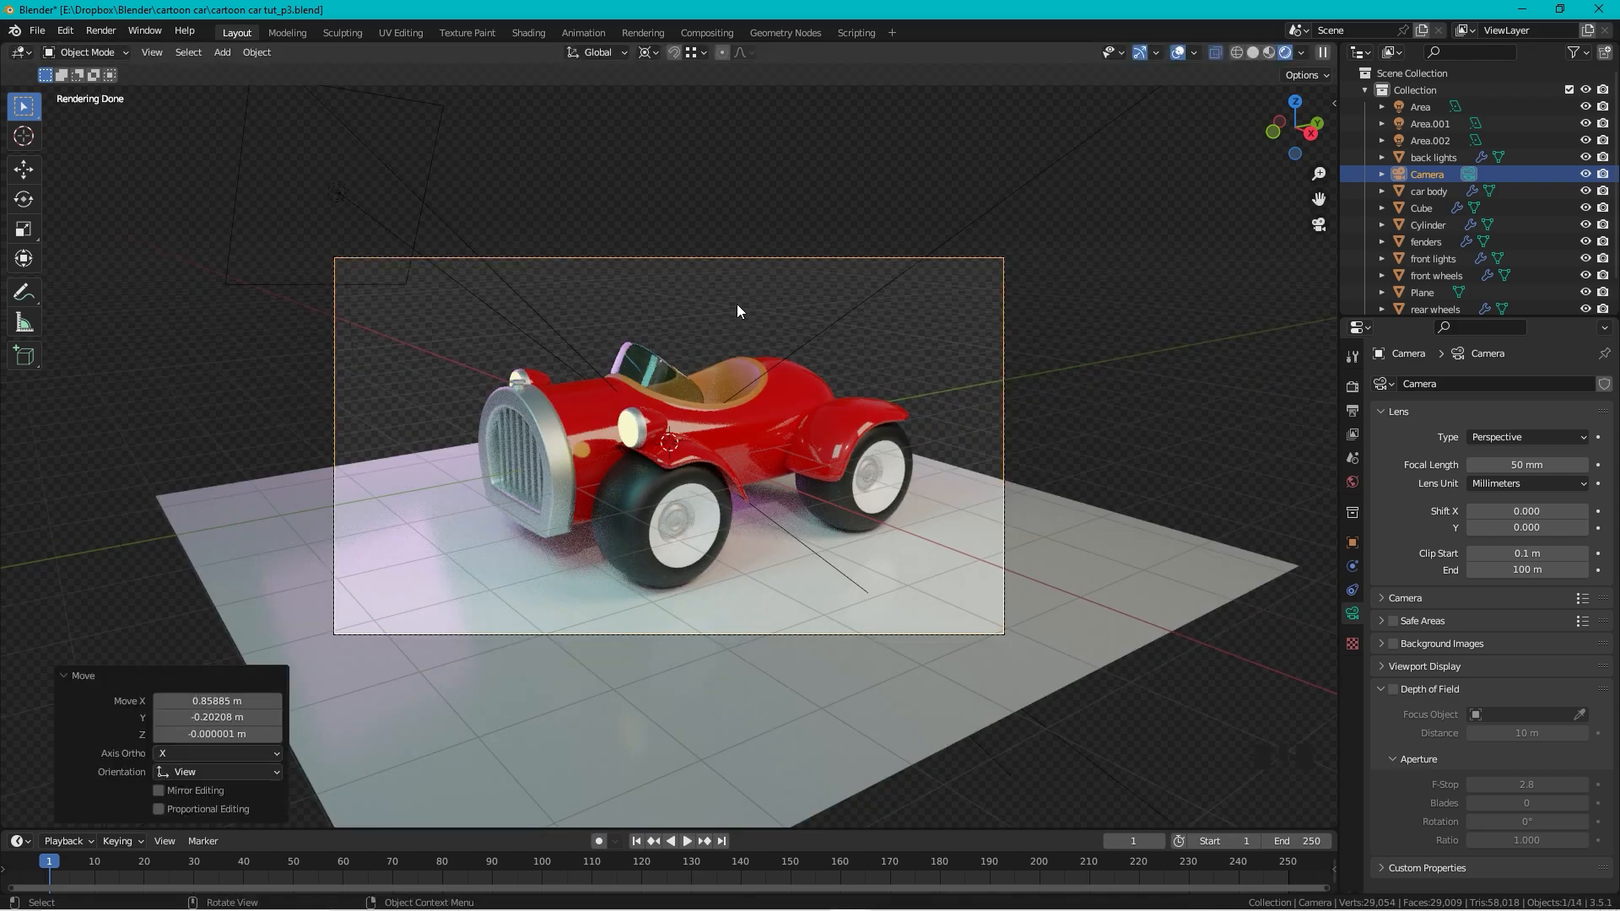
key(r)
key(r)
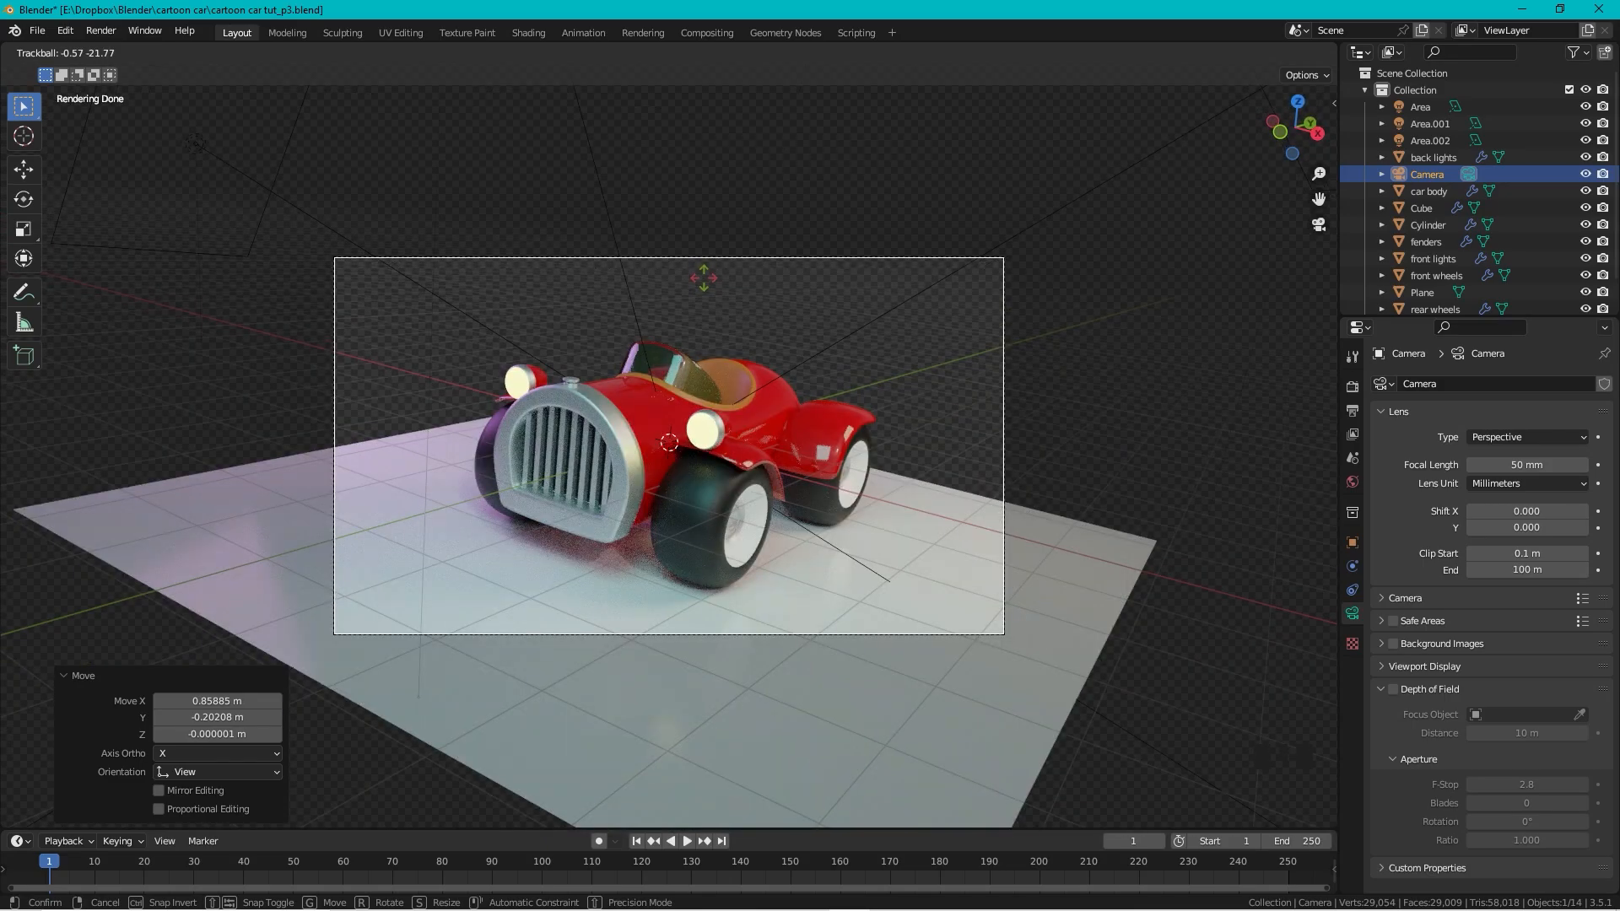
click(704, 278)
key(g)
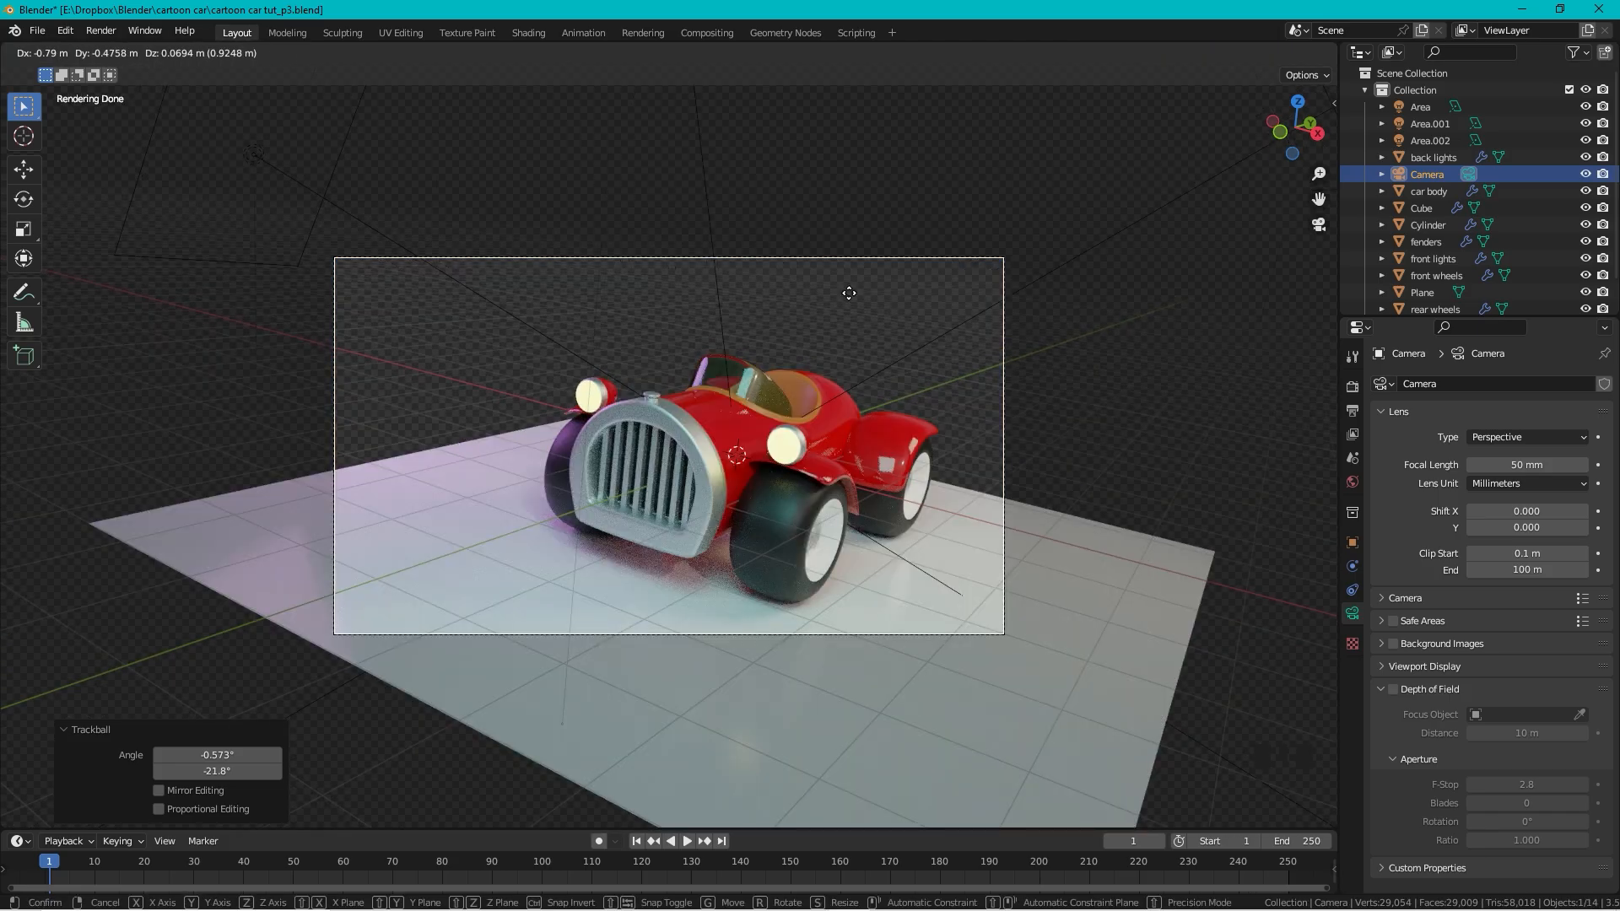
click(865, 298)
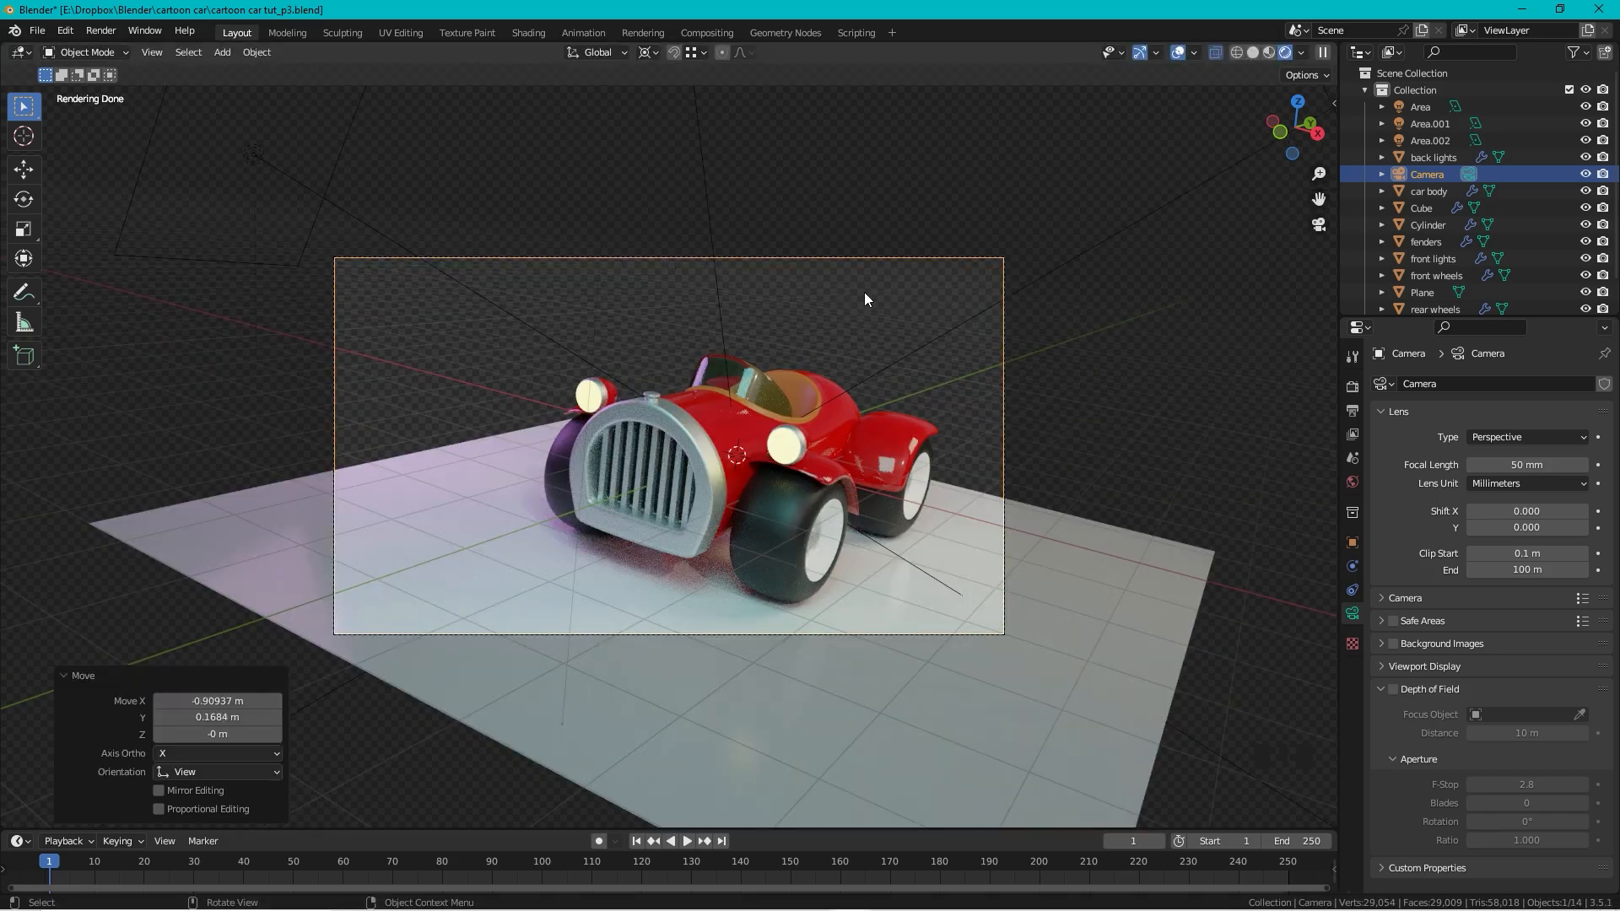
Step: Lower the Cycles render Max Samples from 4096 to 200
click(1355, 388)
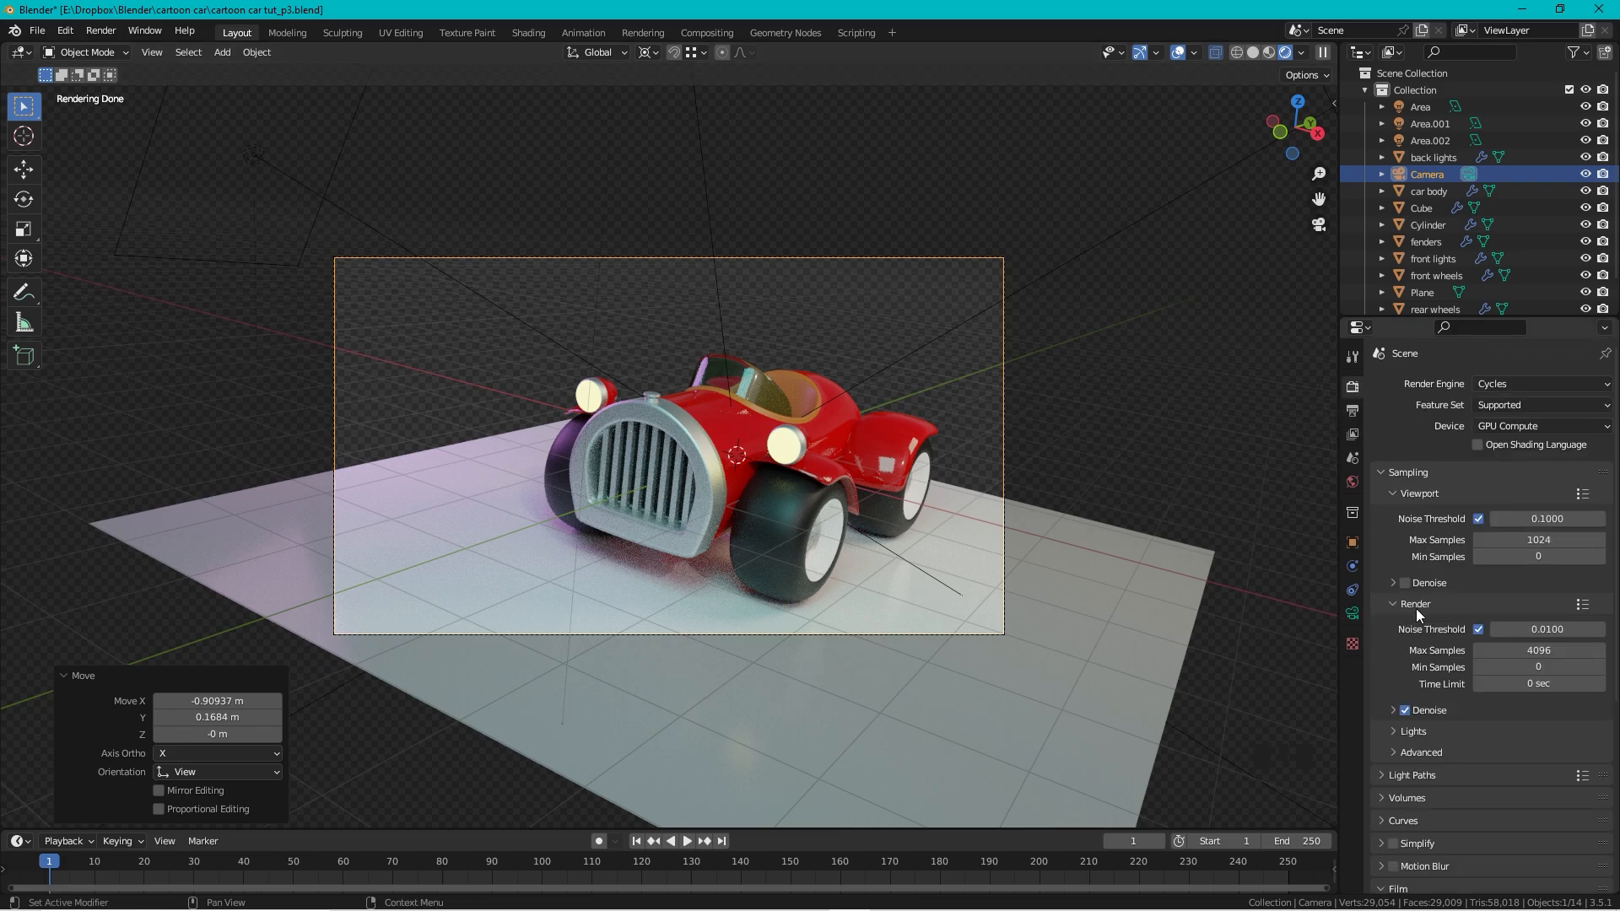
click(1539, 651)
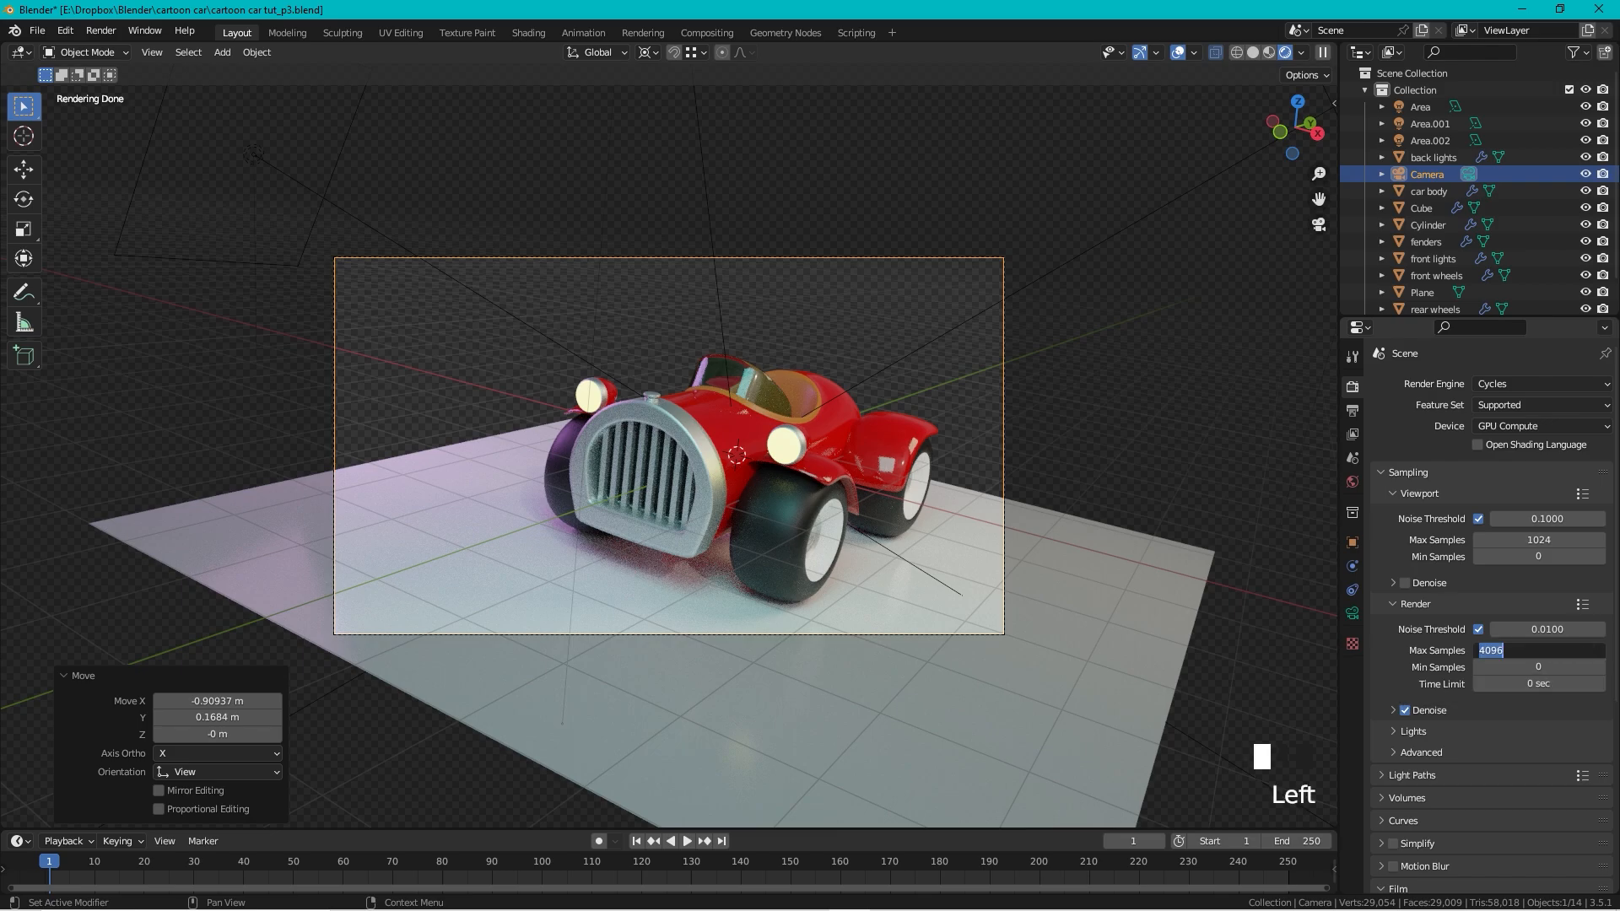
text(200)
key(Return)
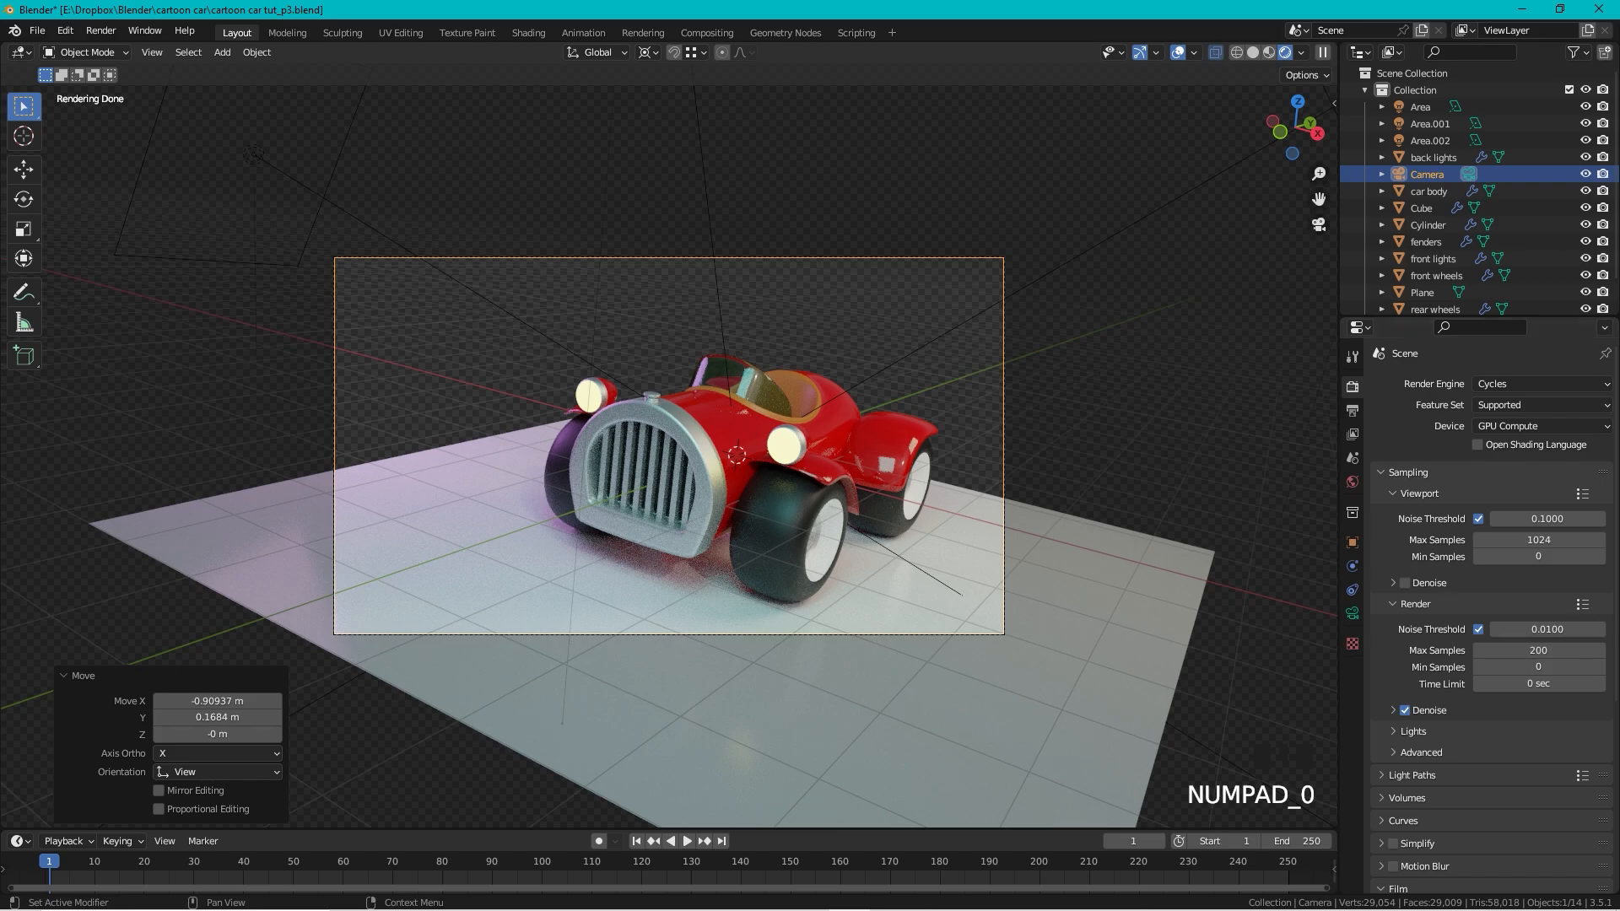
click(1353, 411)
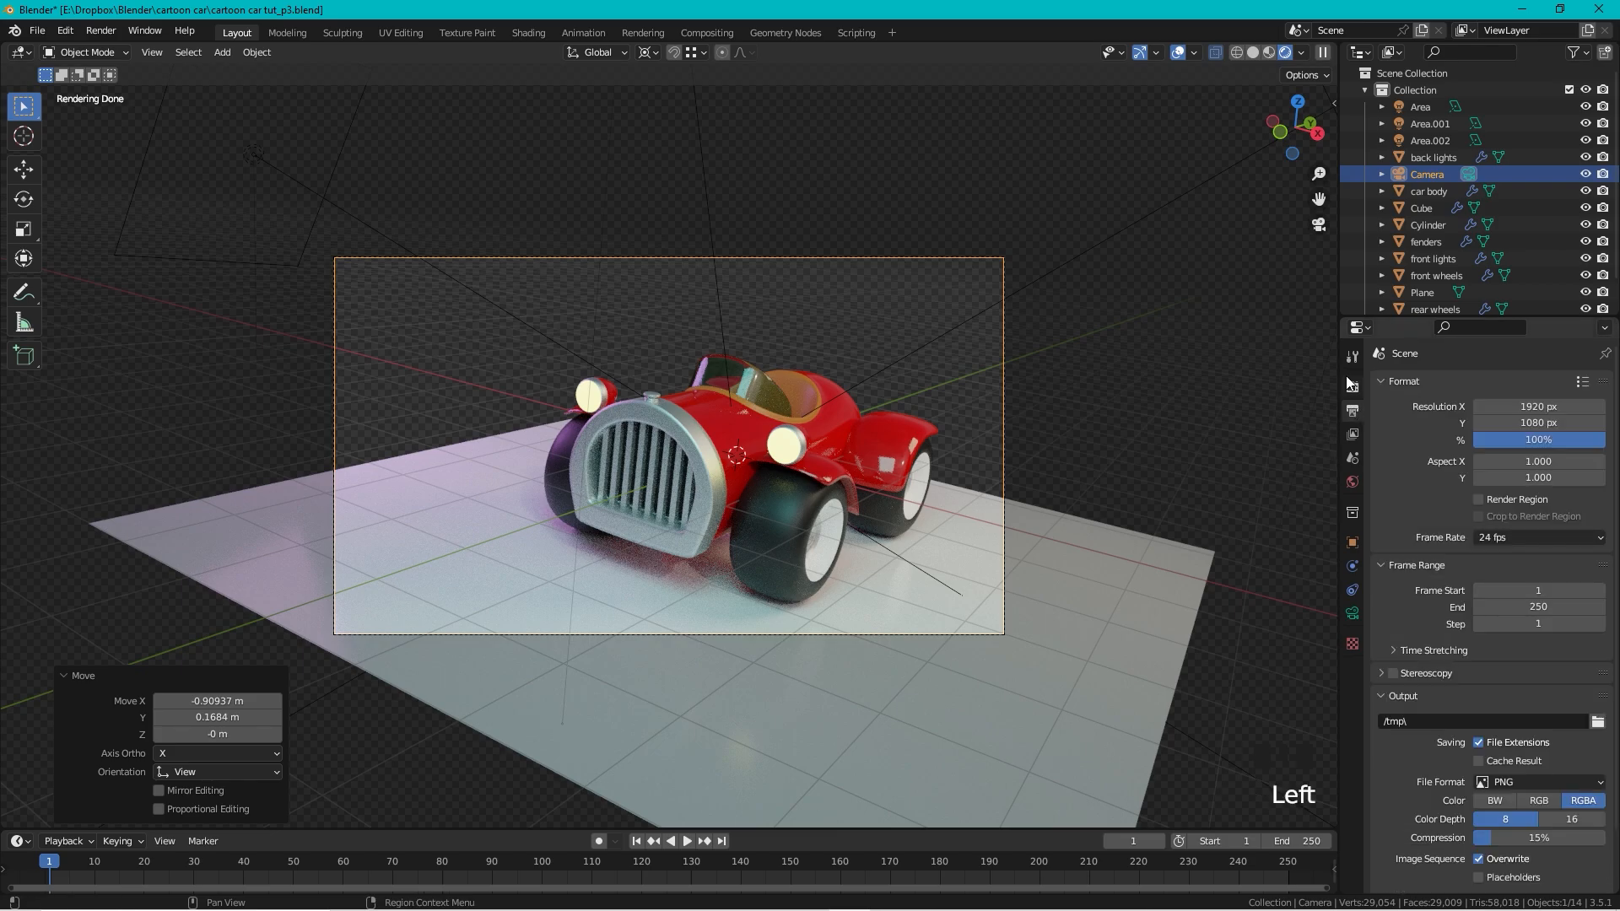
click(1353, 386)
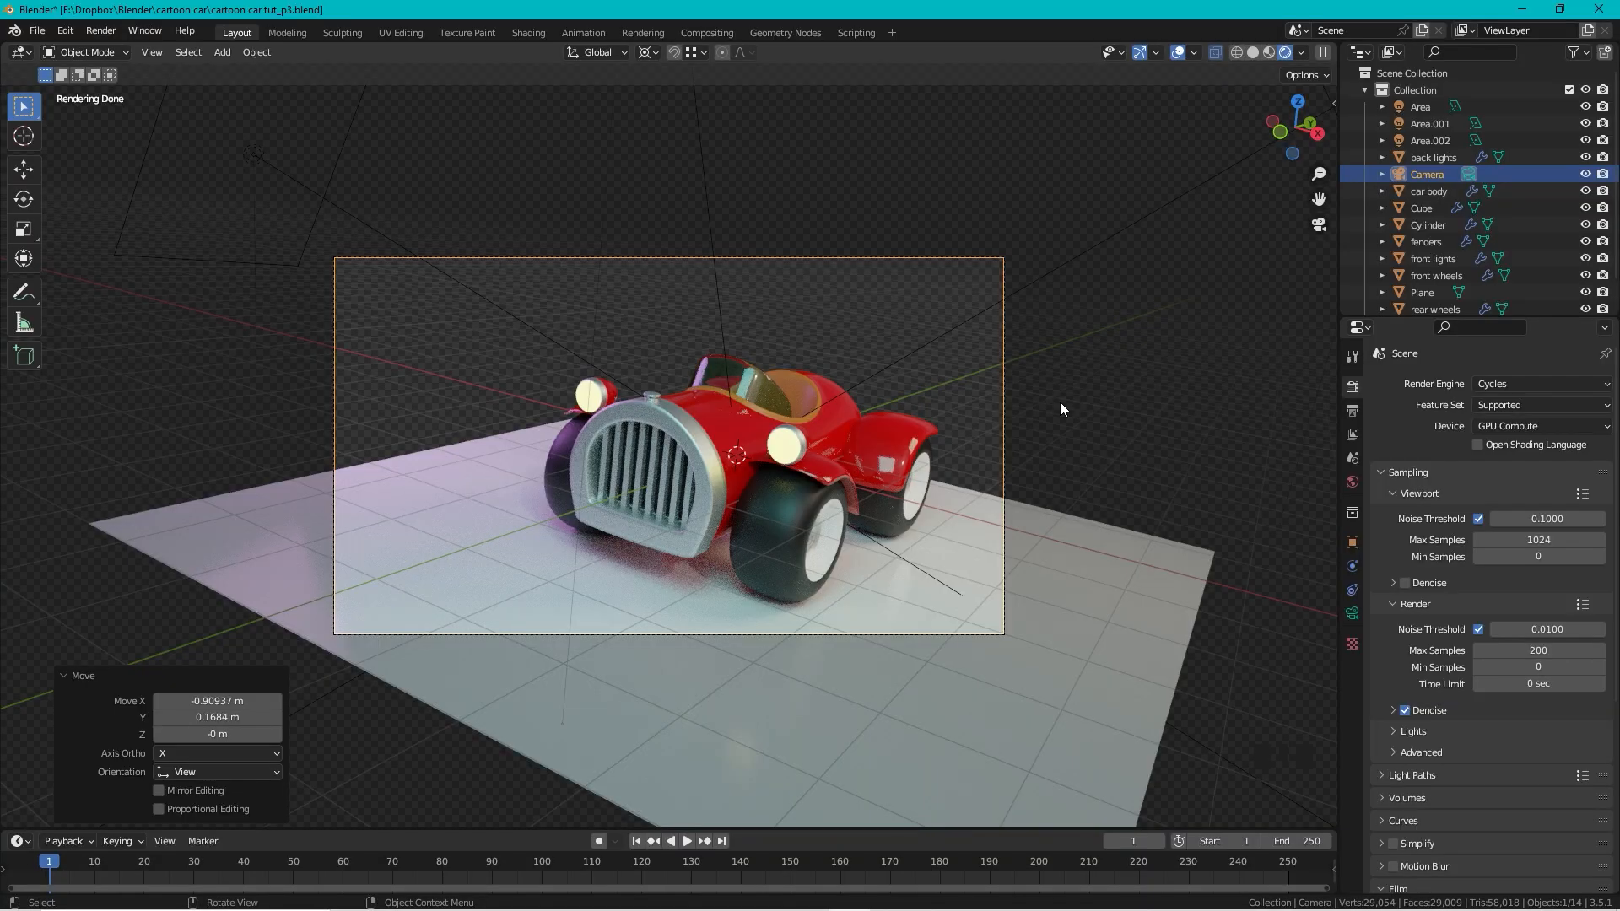
Step: Render a 200-sample test image of the red car, then close the render window
key(F12)
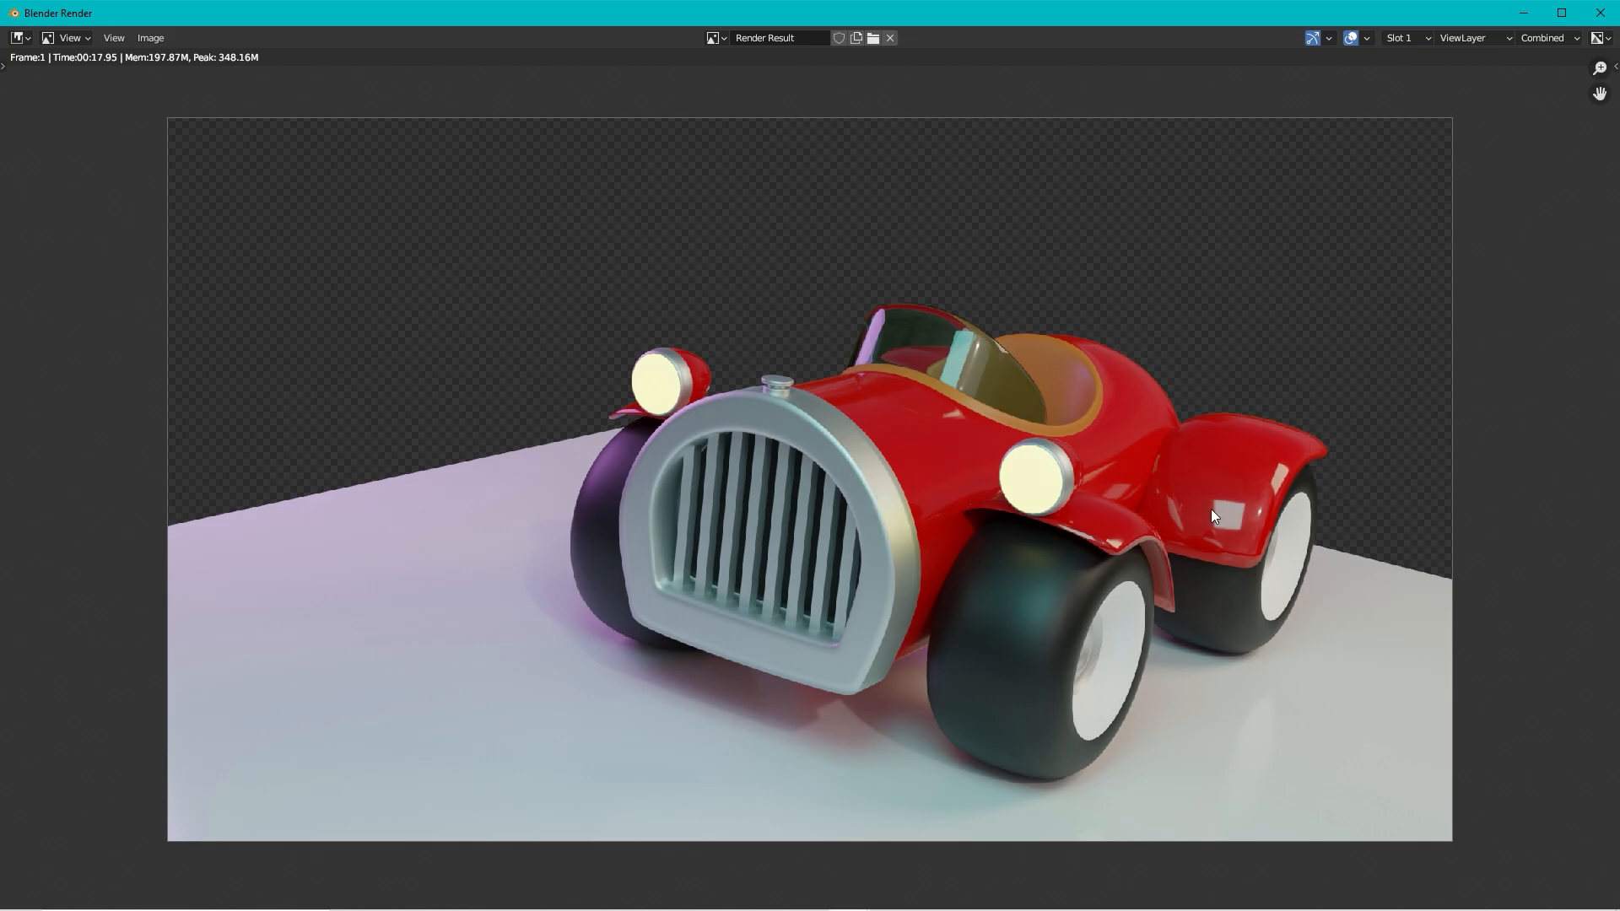
click(1600, 13)
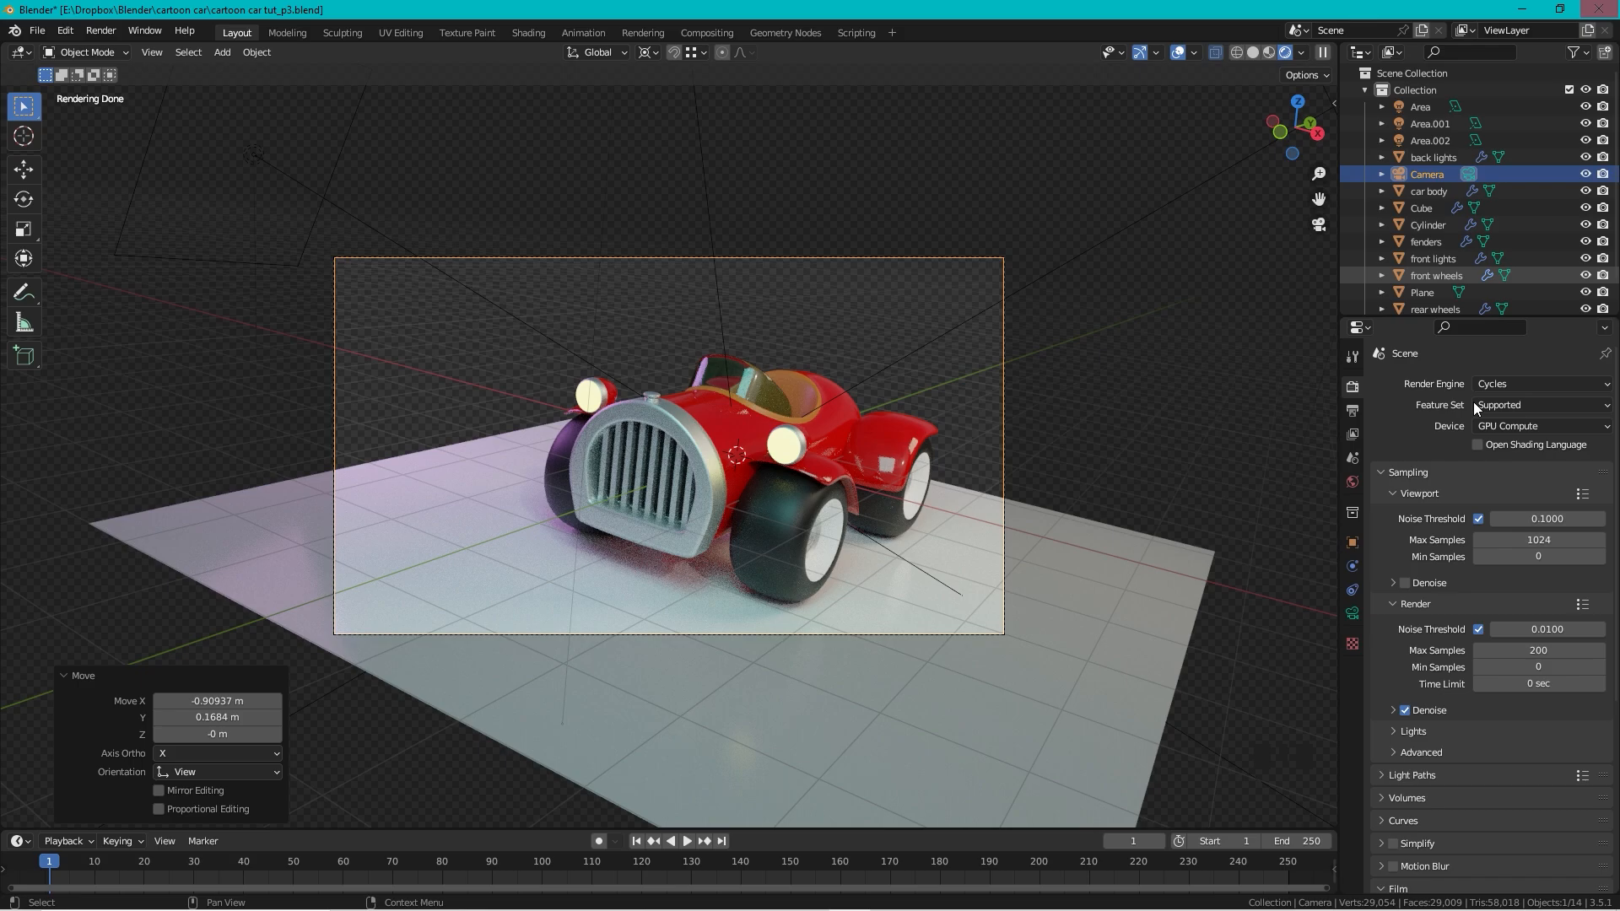
Step: Change the Cycles render Max Samples from 200 to 750
click(1532, 649)
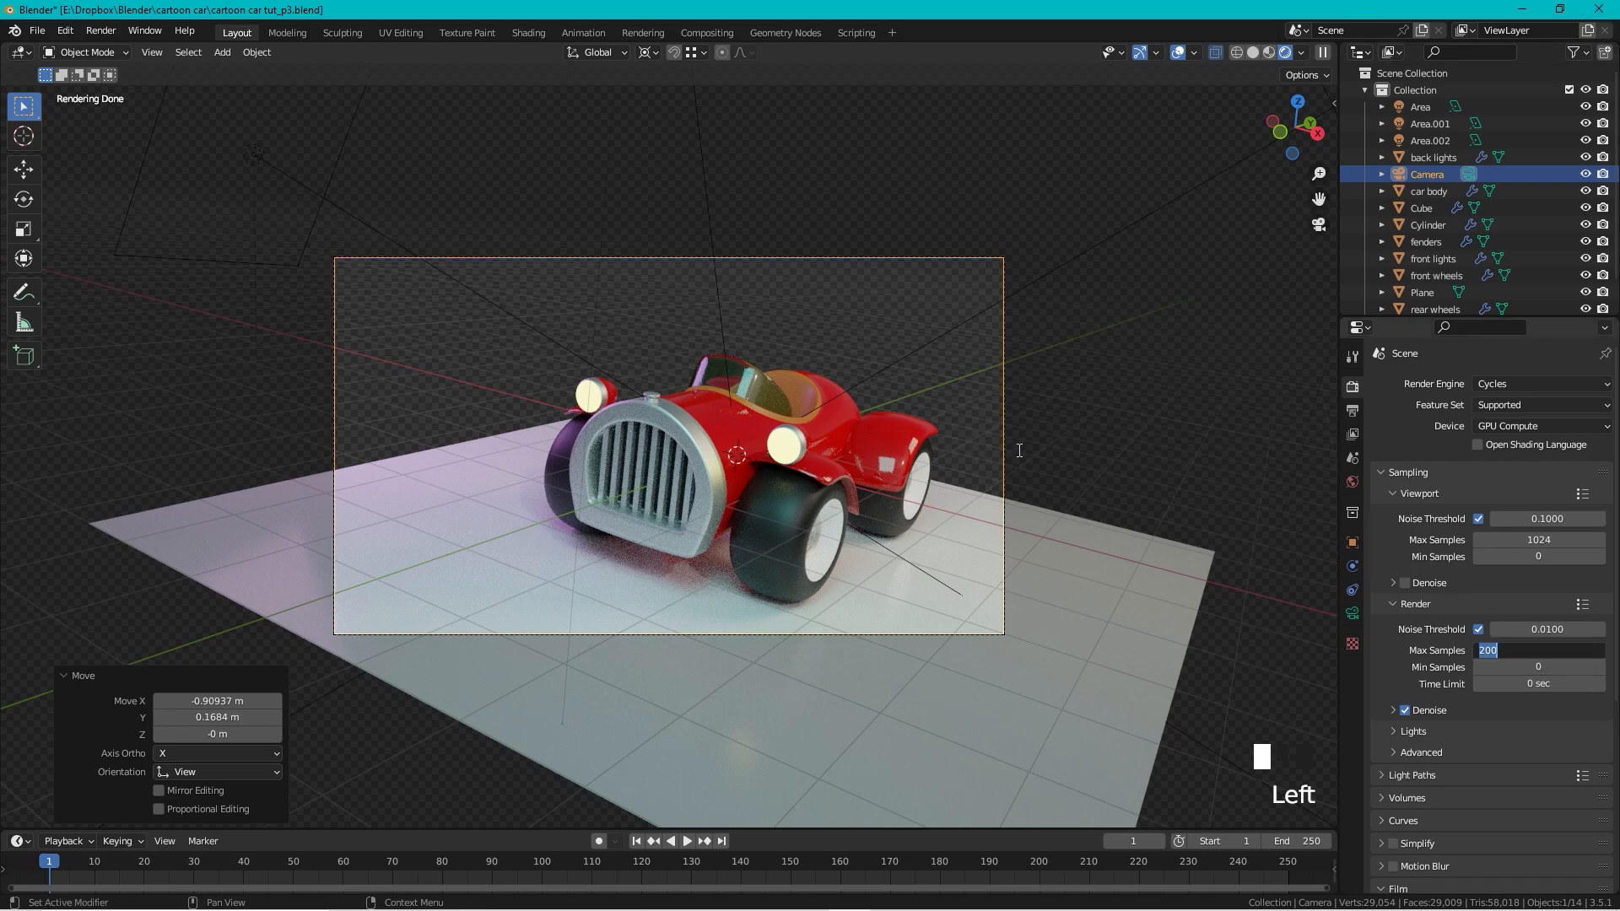
text(750)
key(Return)
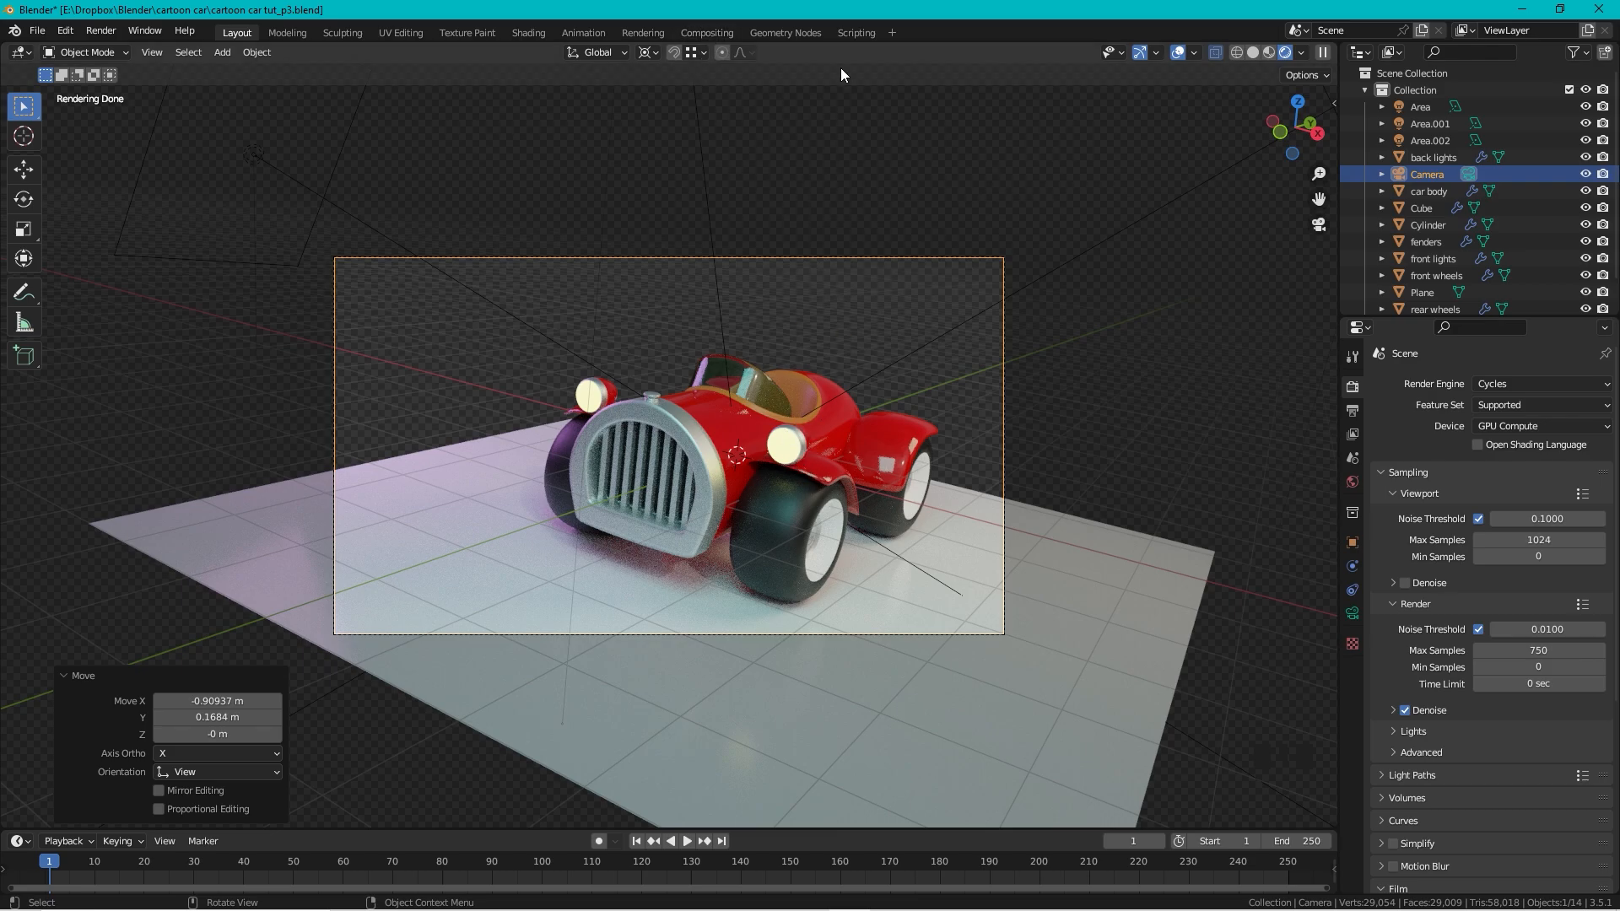
Step: In the Compositing workspace, enable Use Nodes and spread Render Layers and Composite apart
click(716, 32)
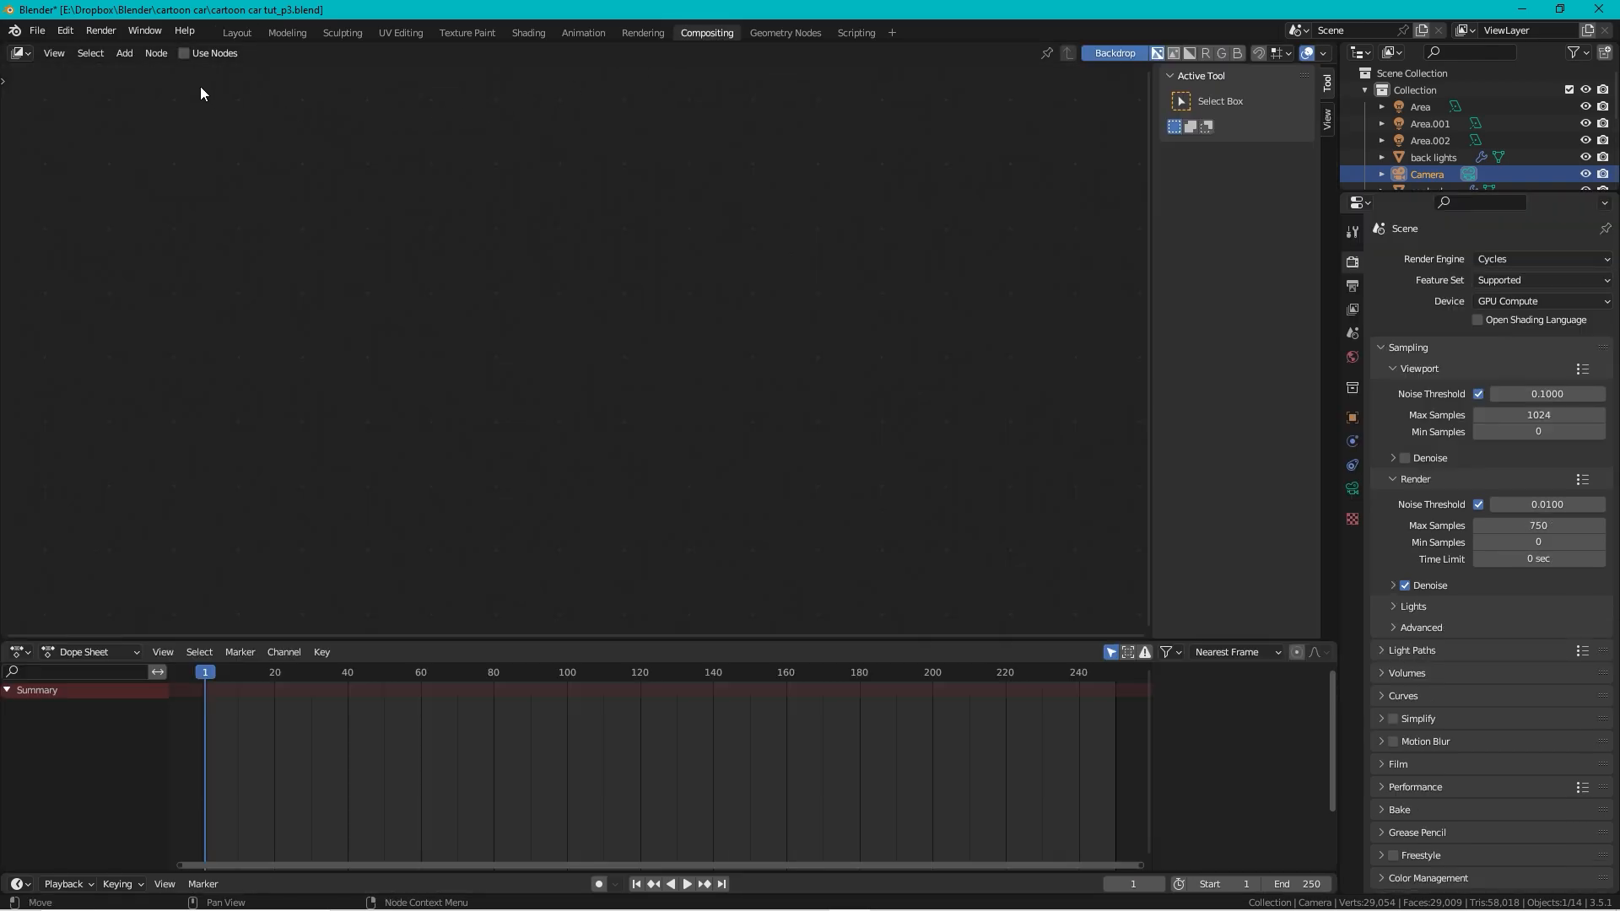
click(184, 54)
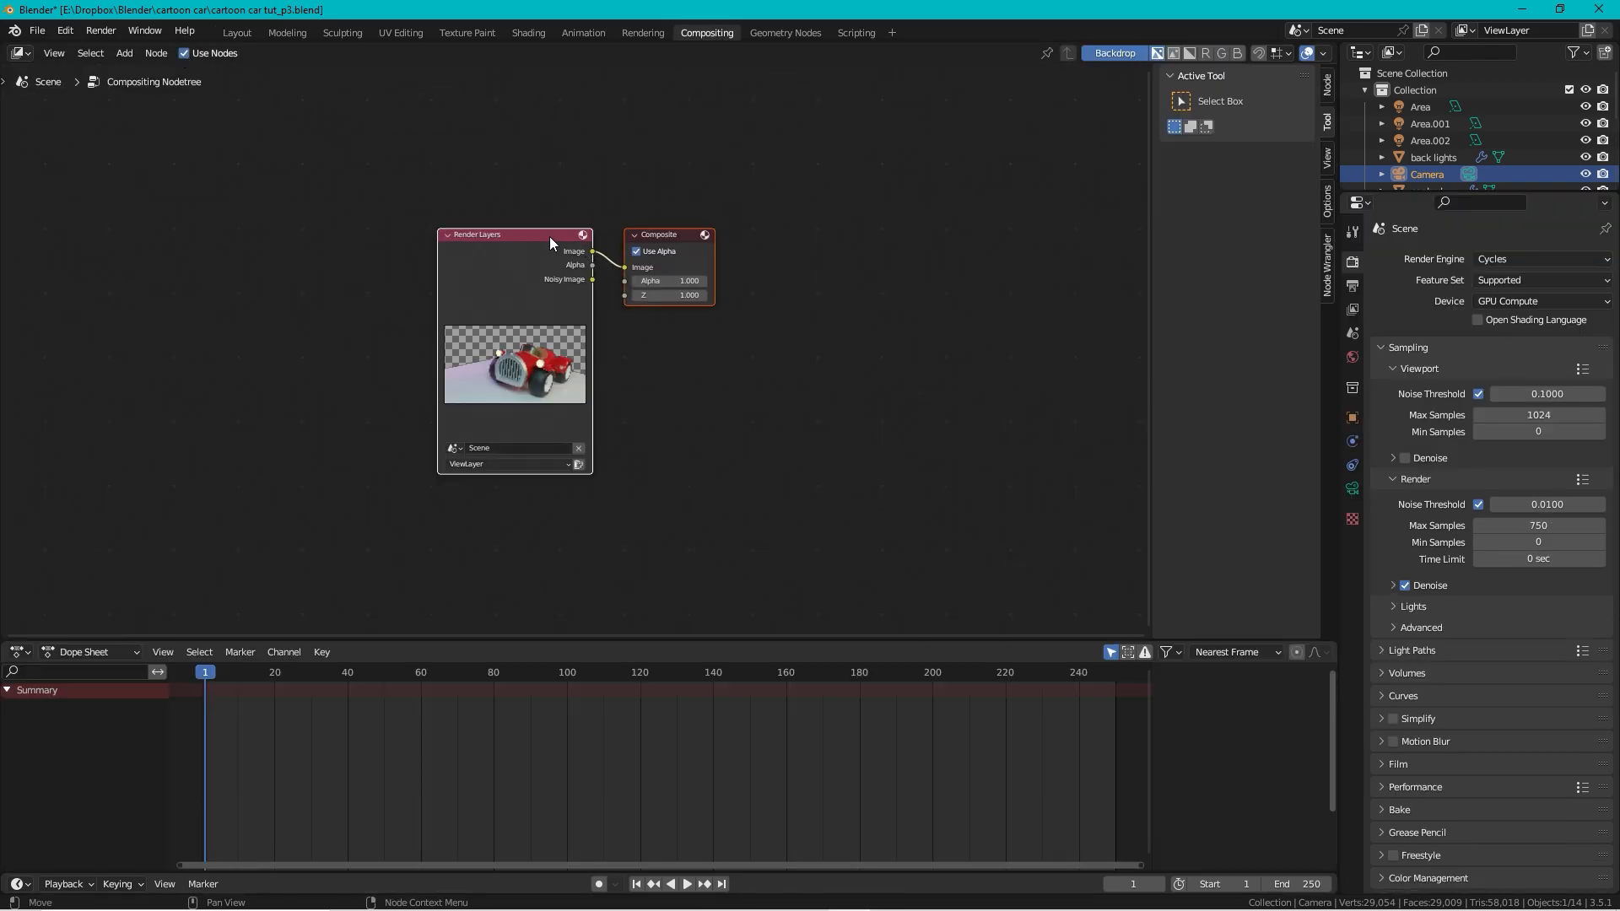
drag(549, 237, 465, 228)
click(641, 189)
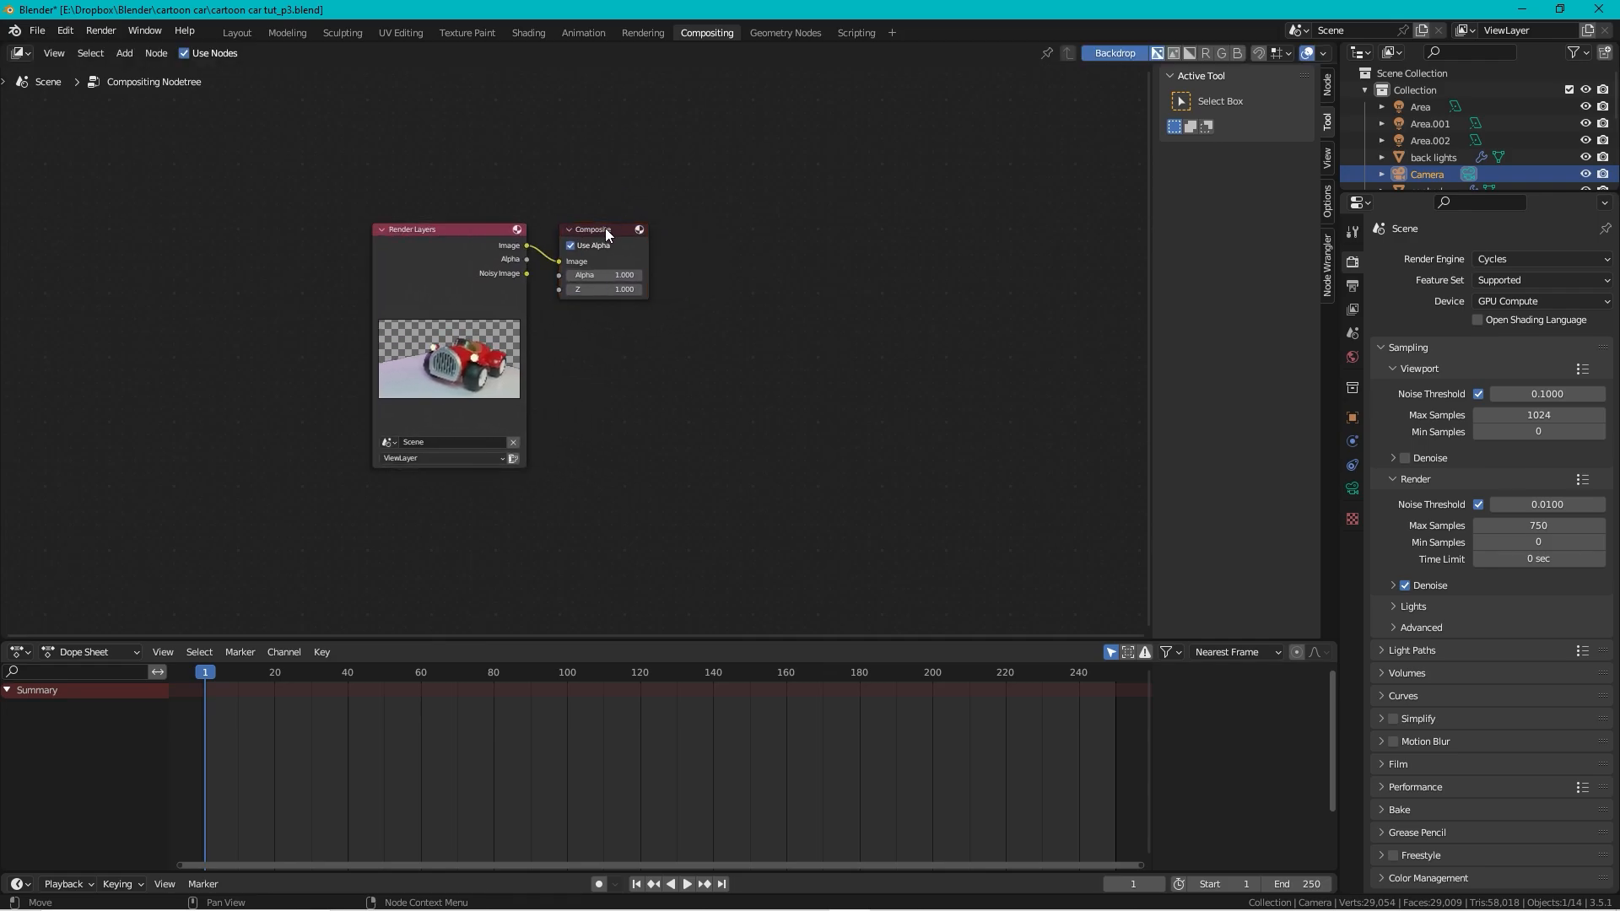
drag(605, 229, 909, 252)
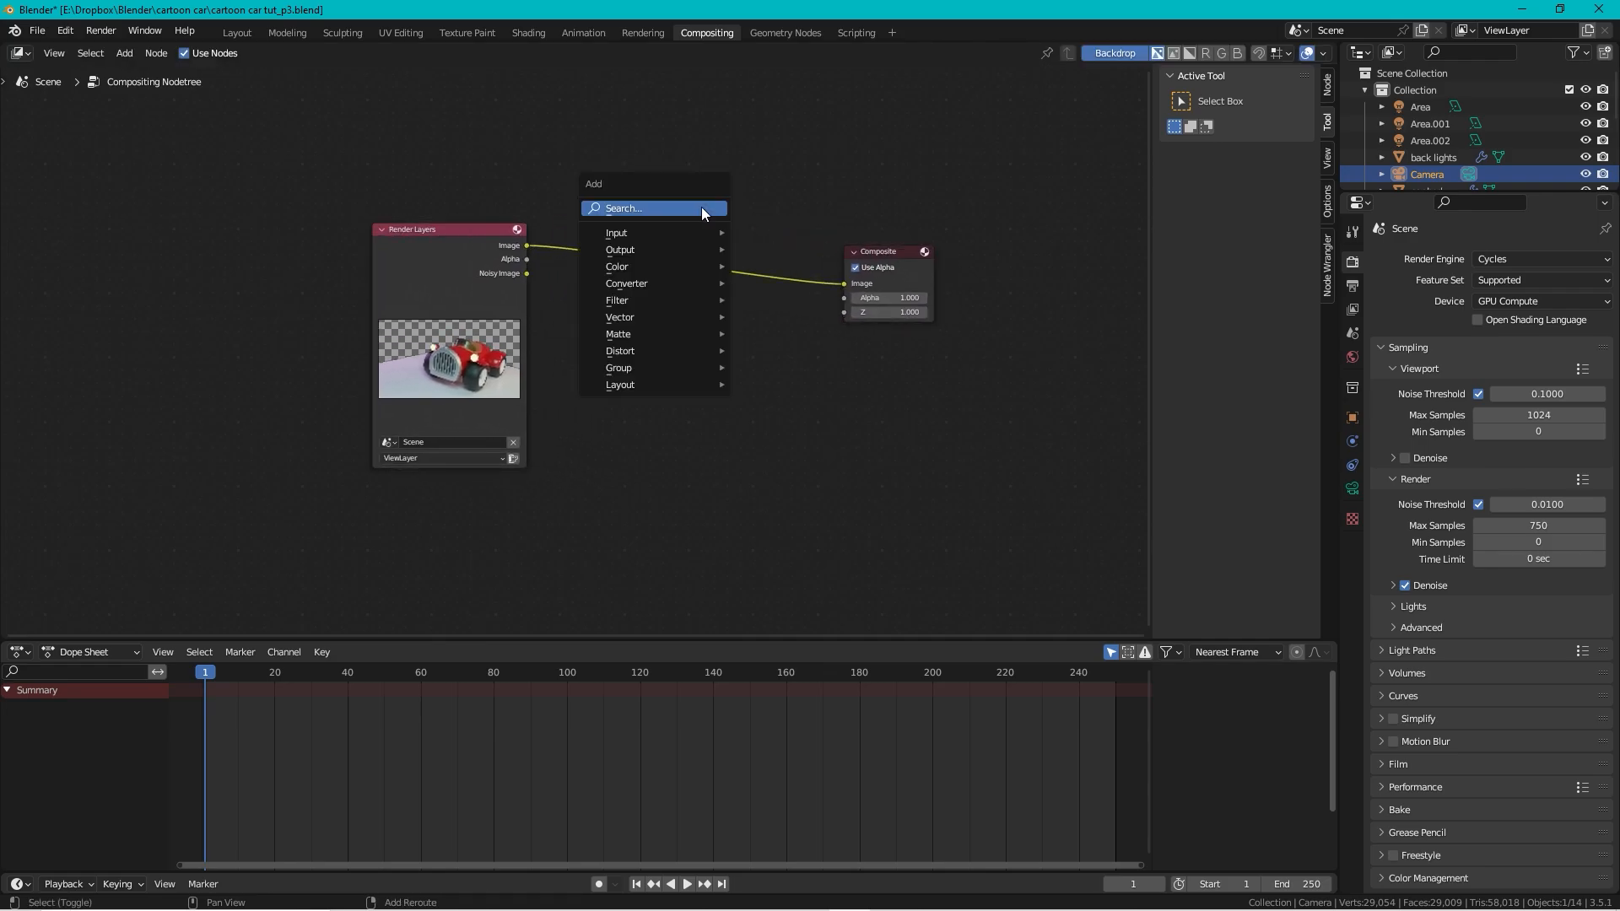
Step: Insert a Fog Glow Glare node on the link between Render Layers and Composite
key(shift+a)
click(700, 209)
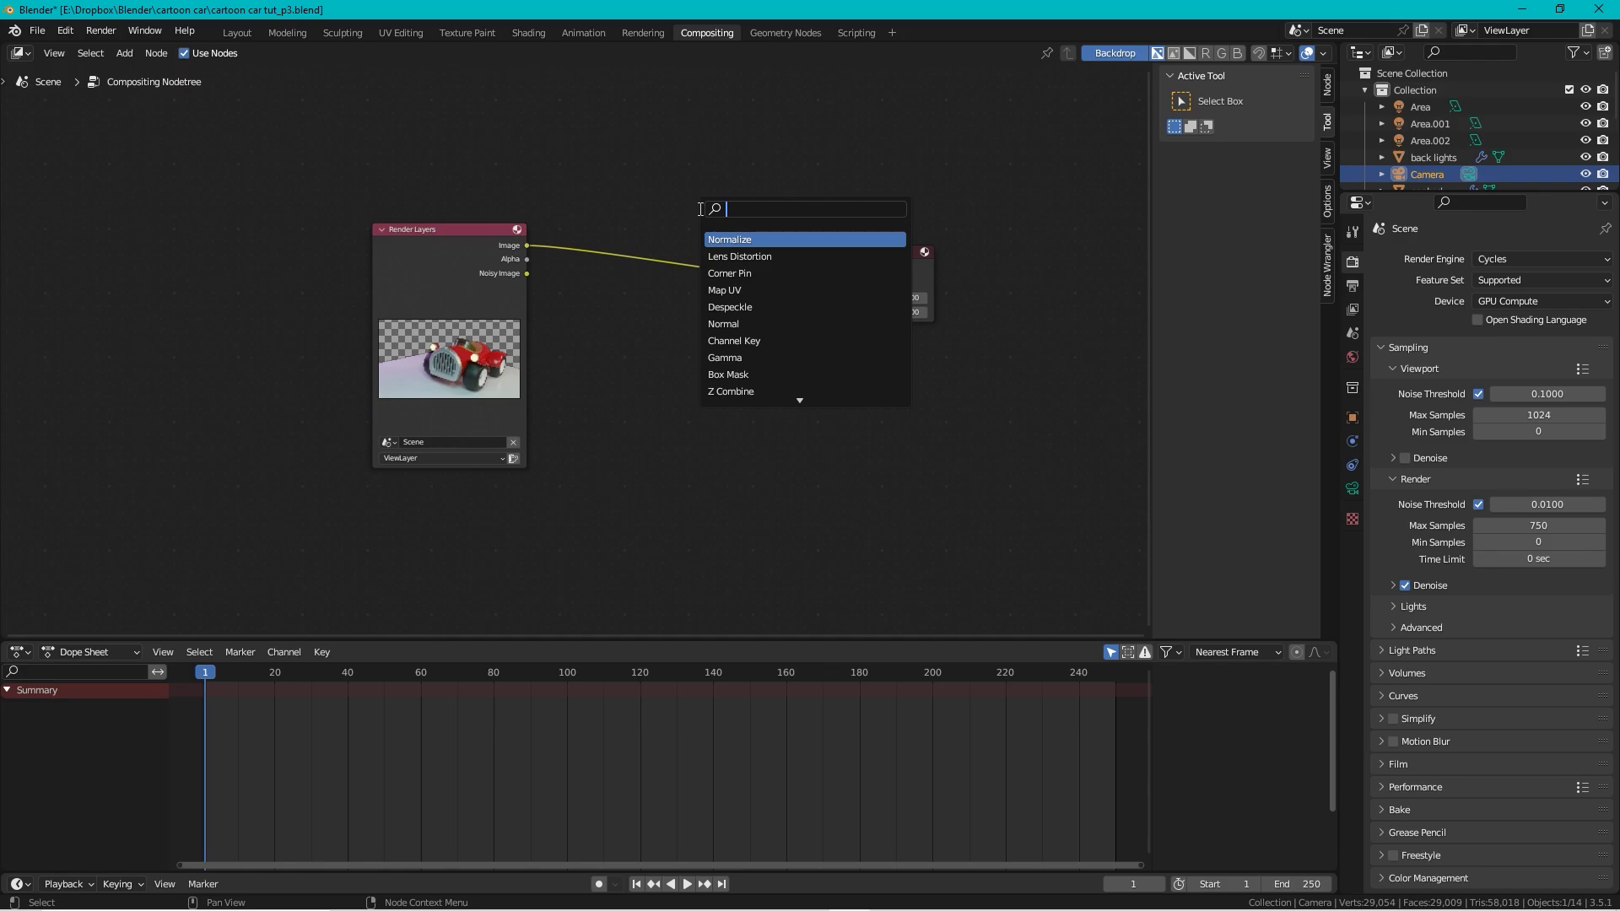
text(g)
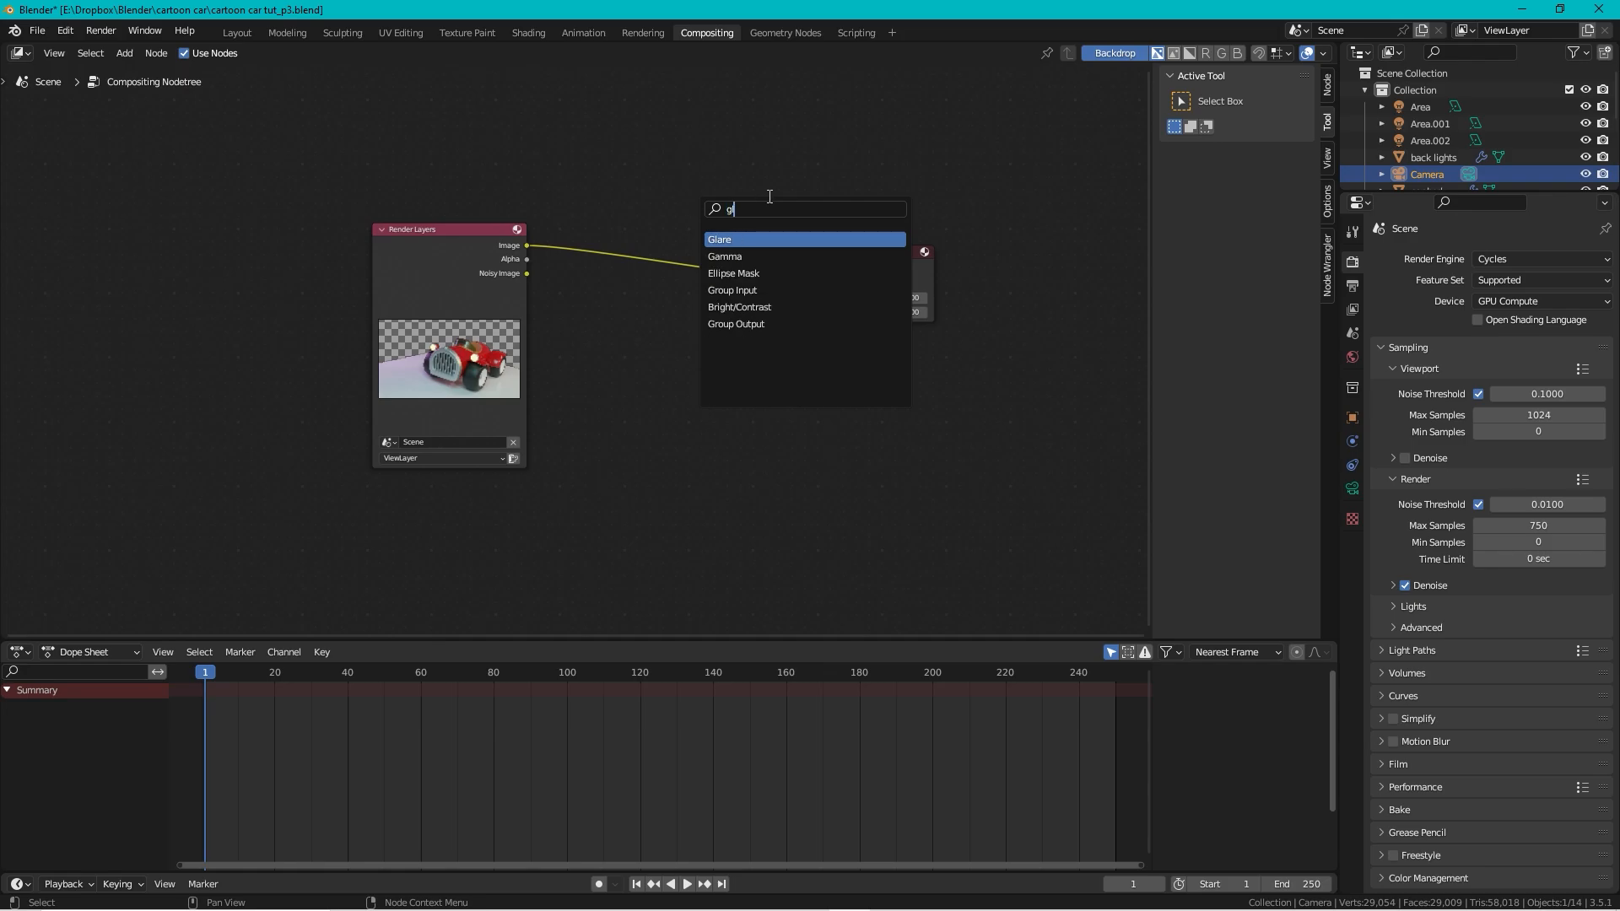
text(l)
click(761, 240)
click(694, 235)
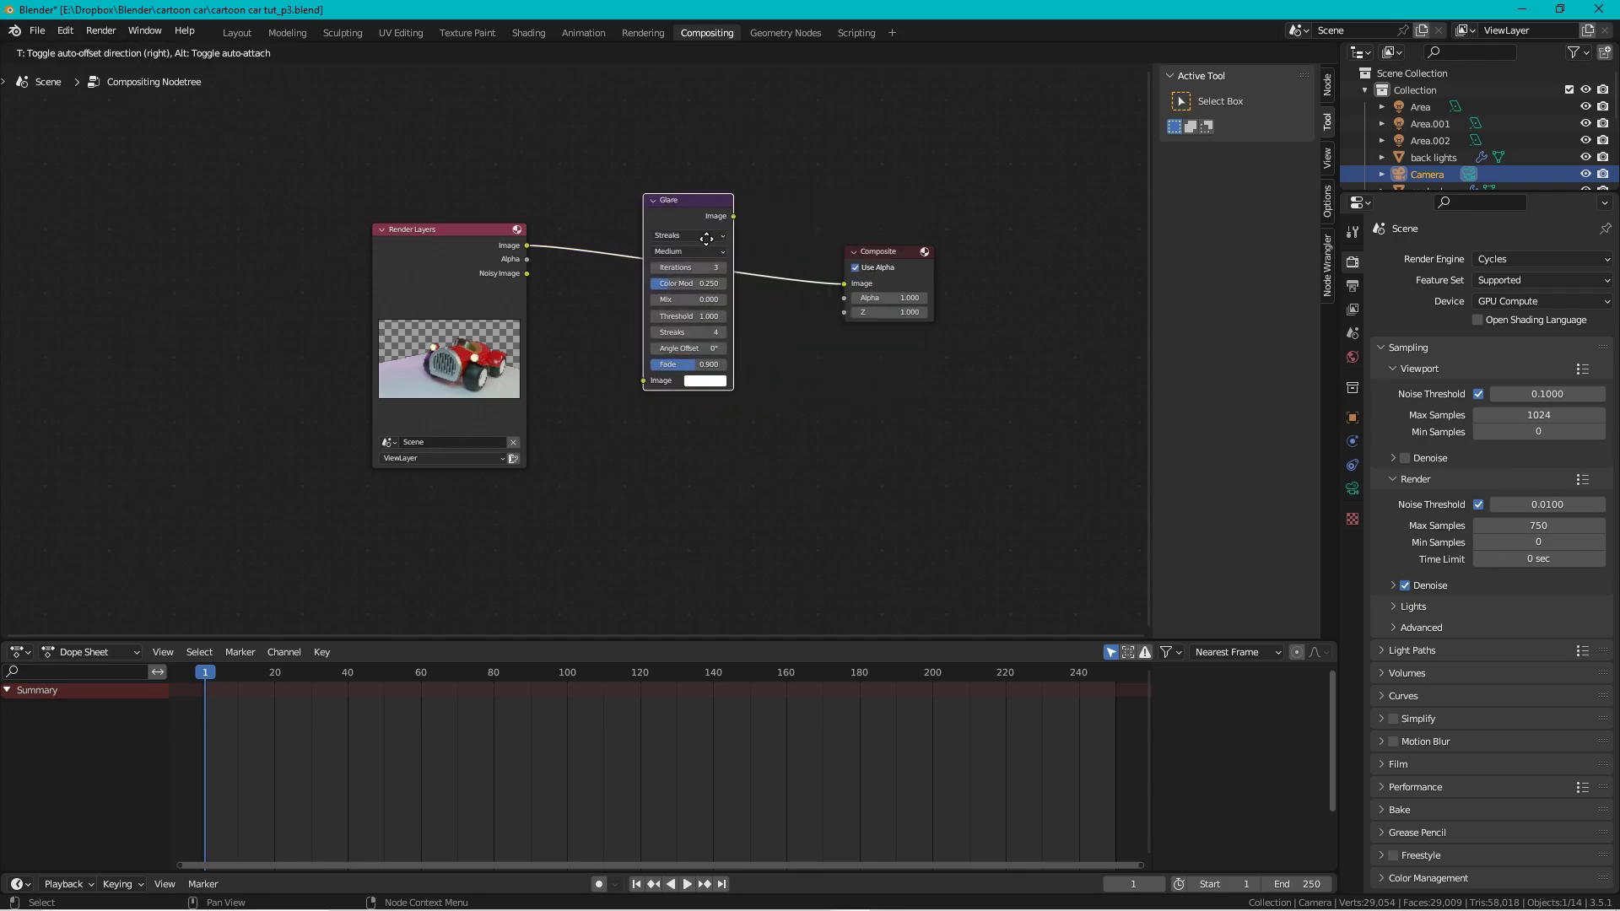
click(688, 236)
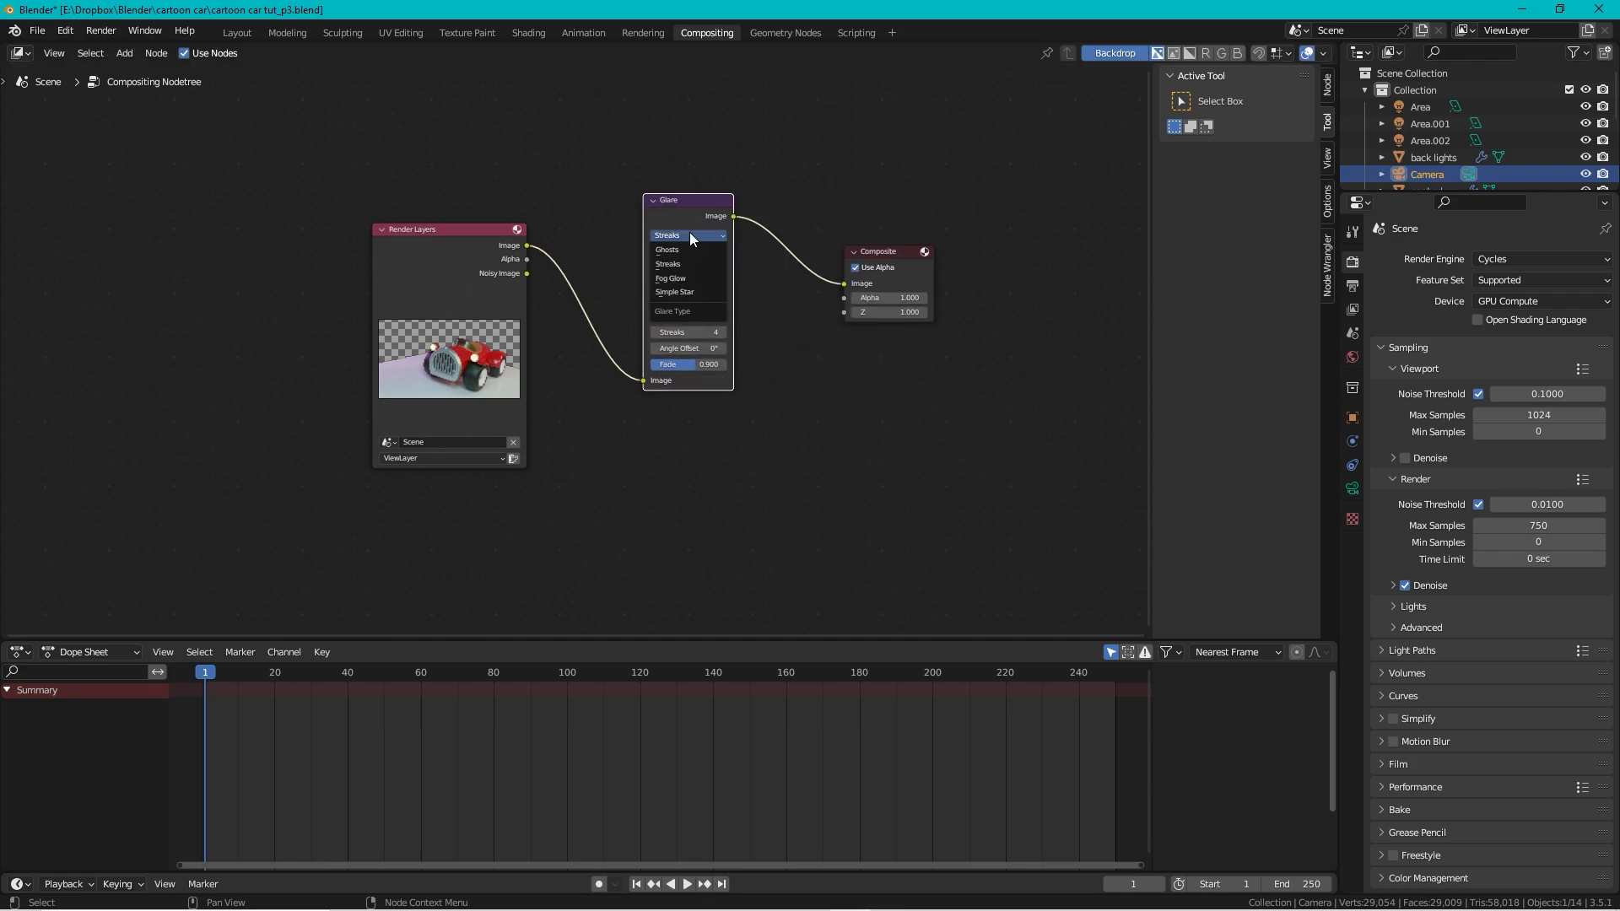
click(699, 278)
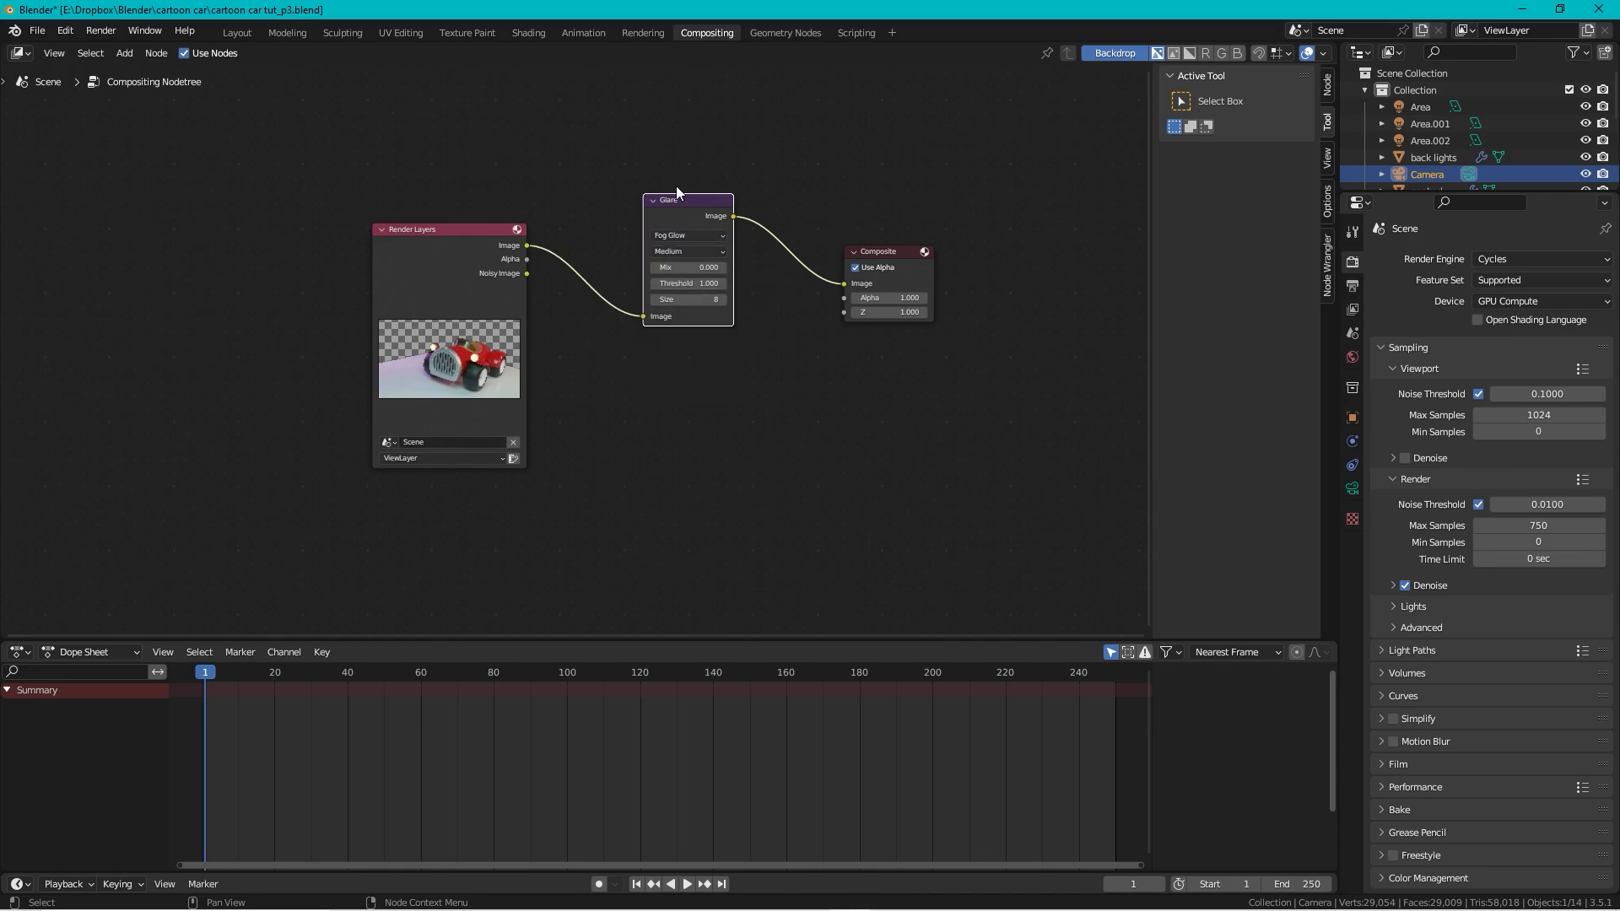
drag(671, 200, 654, 227)
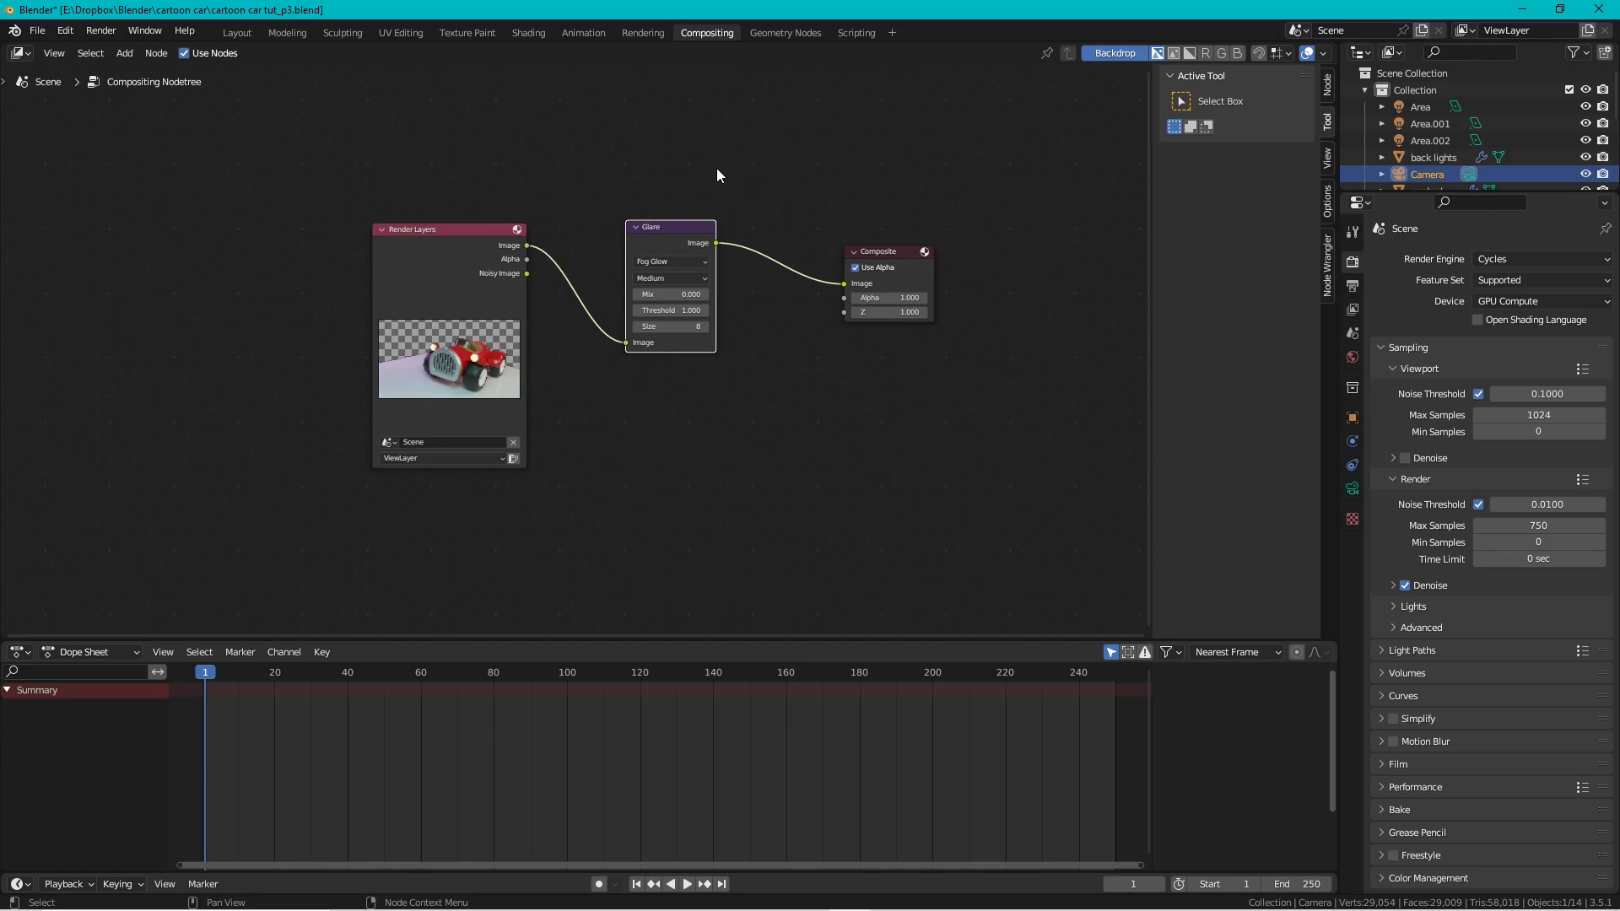
click(237, 33)
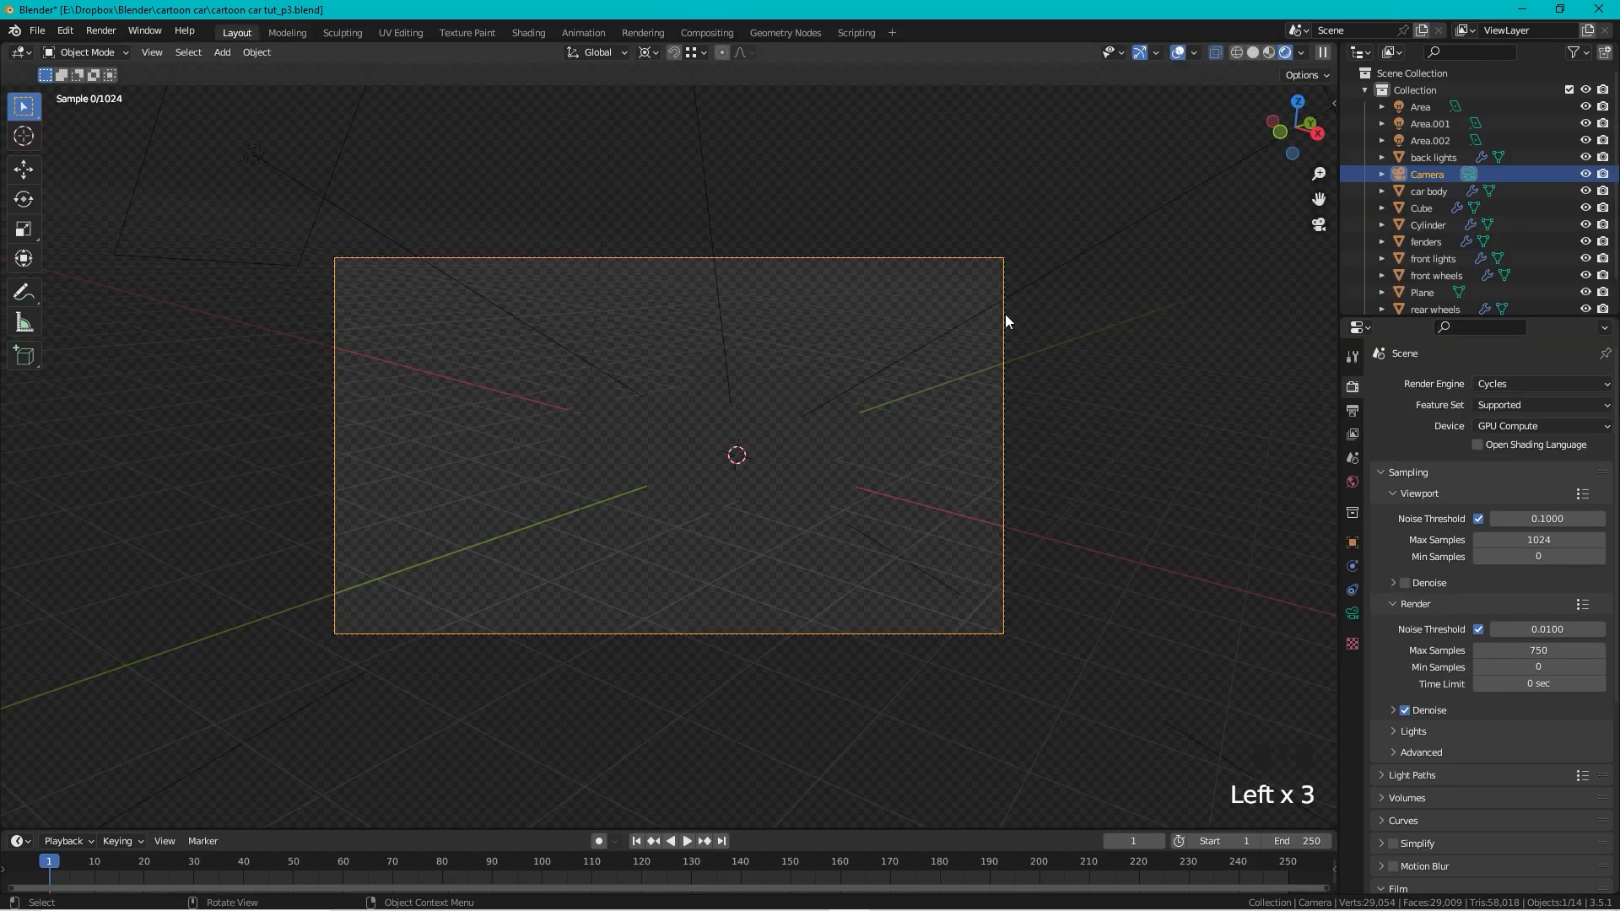
Step: Select the floor plane and undo a first trial scaling of it
click(1083, 578)
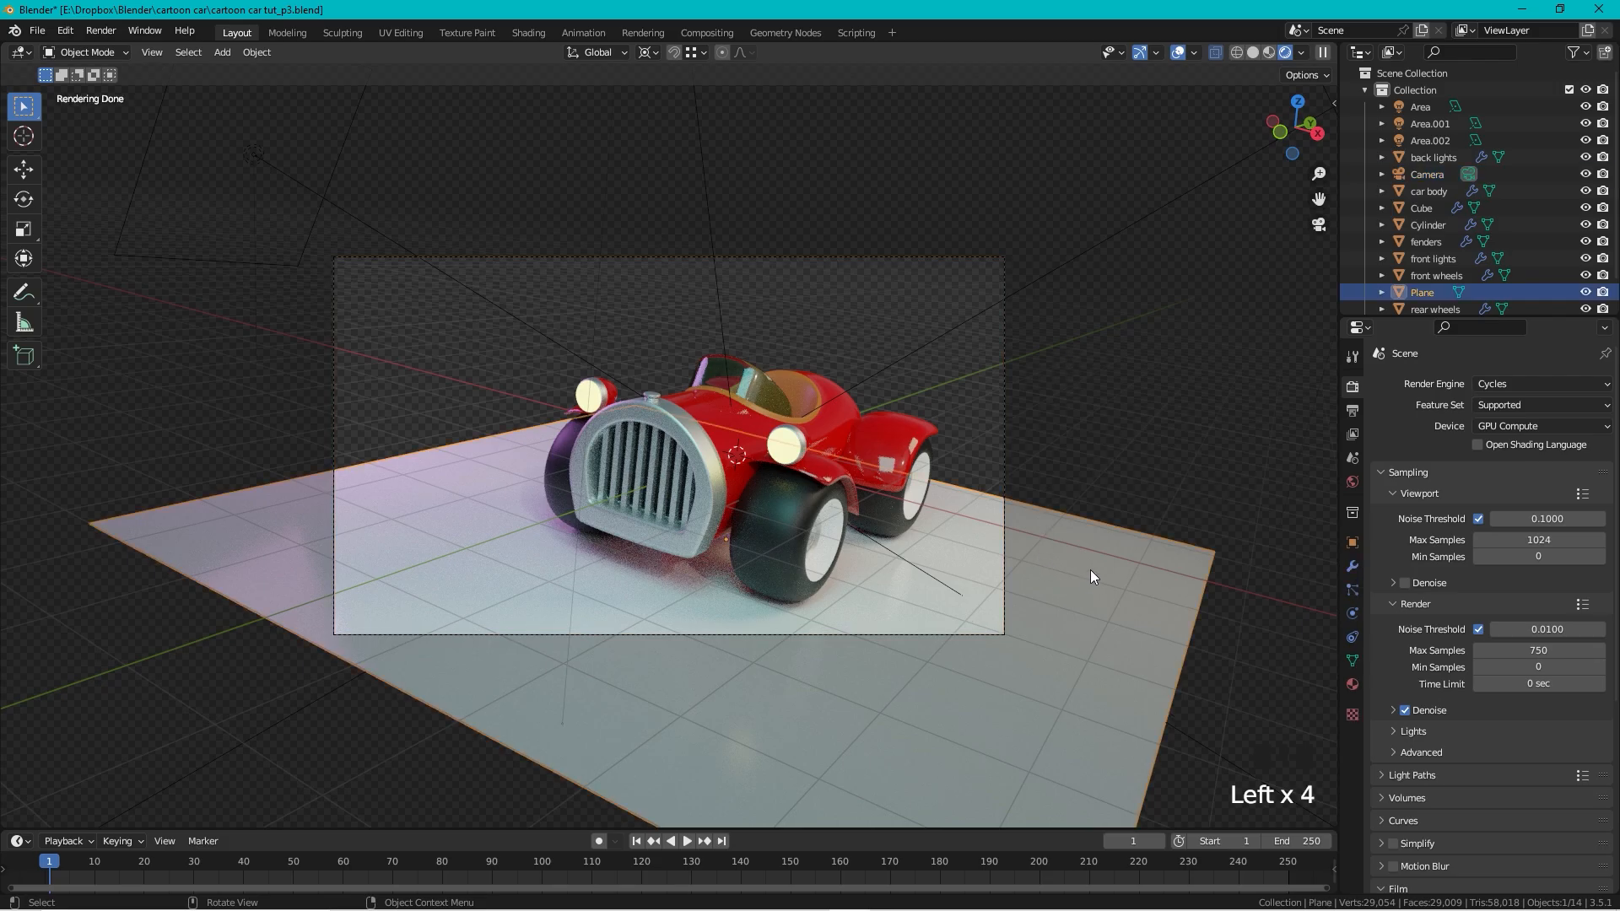
scroll(994, 378, down, 4)
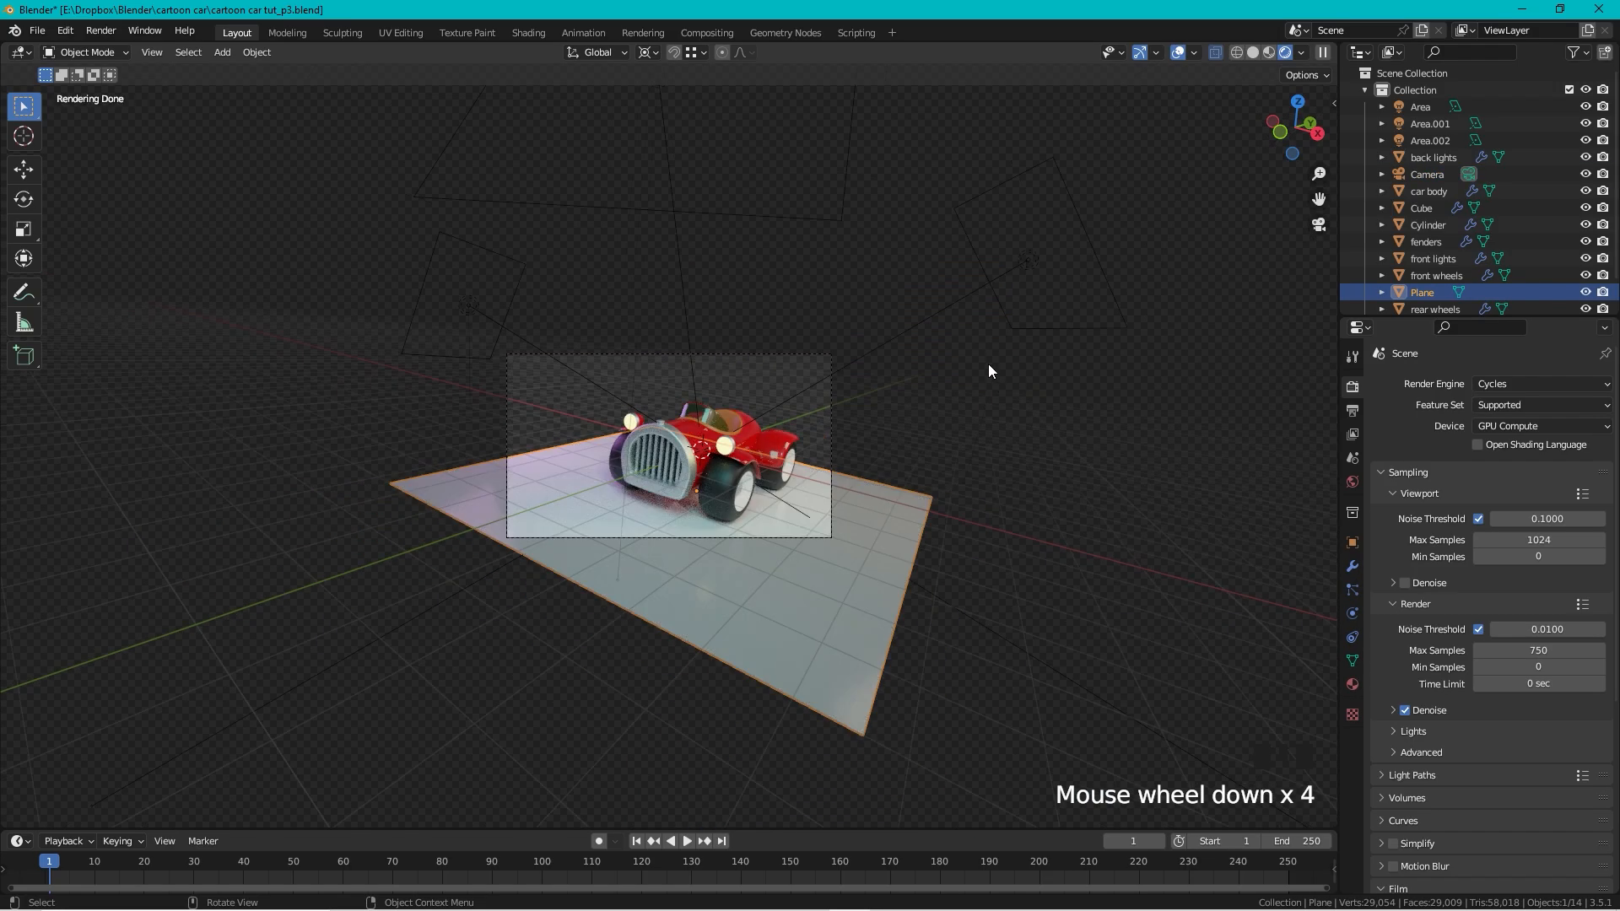
middle_drag(989, 363, 878, 366)
scroll(835, 429, down, 3)
middle_drag(736, 479, 848, 505)
scroll(851, 501, down, 2)
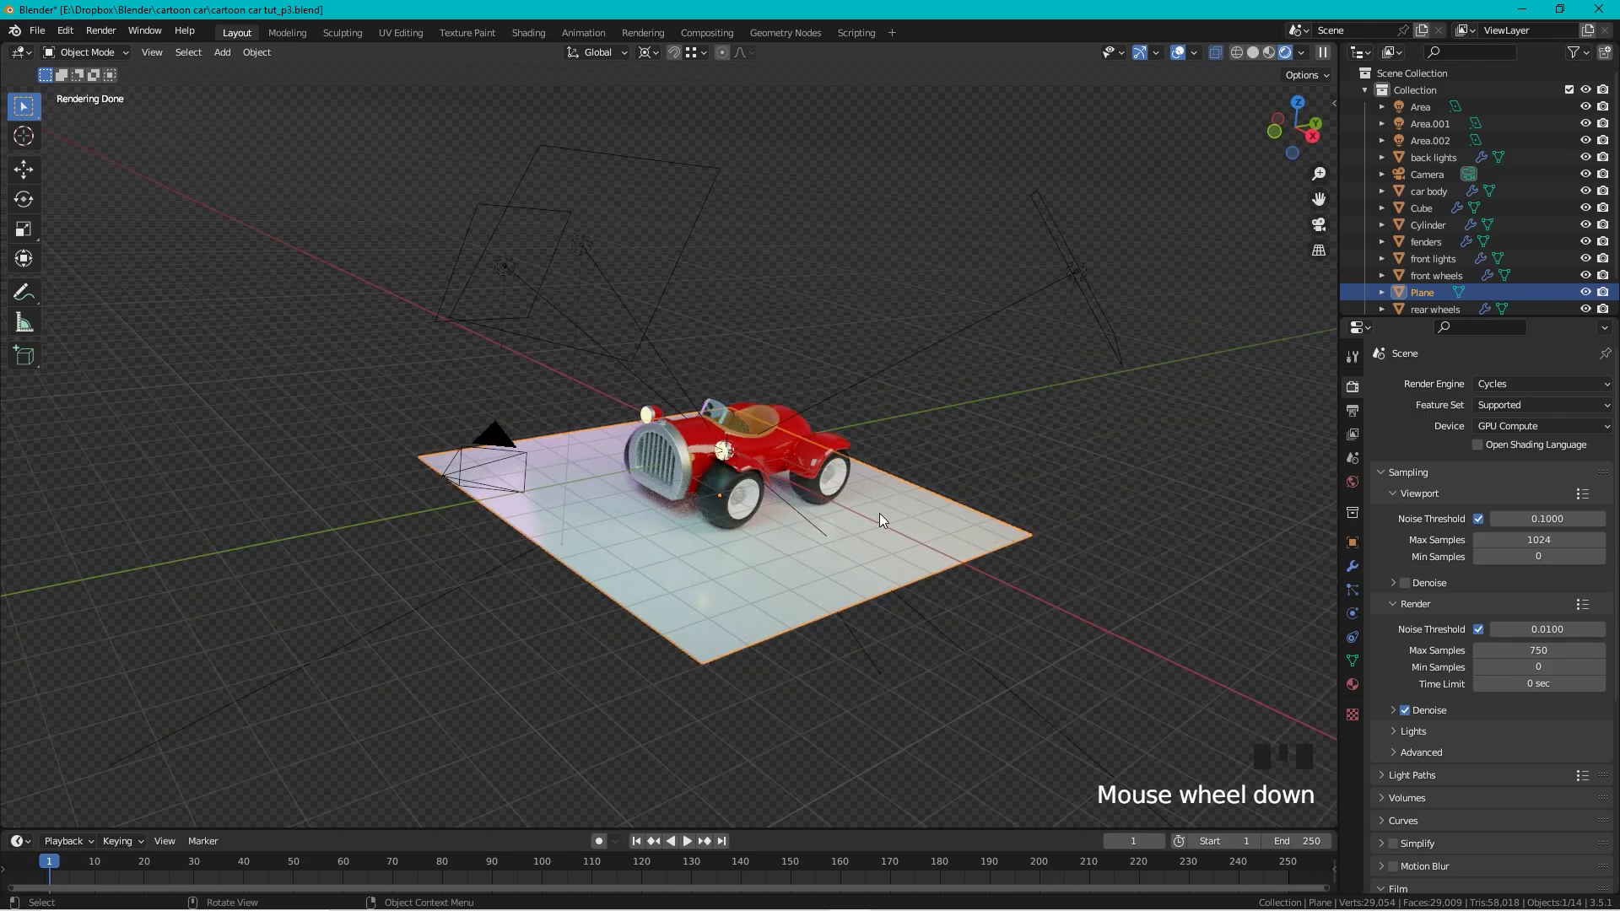
key(s)
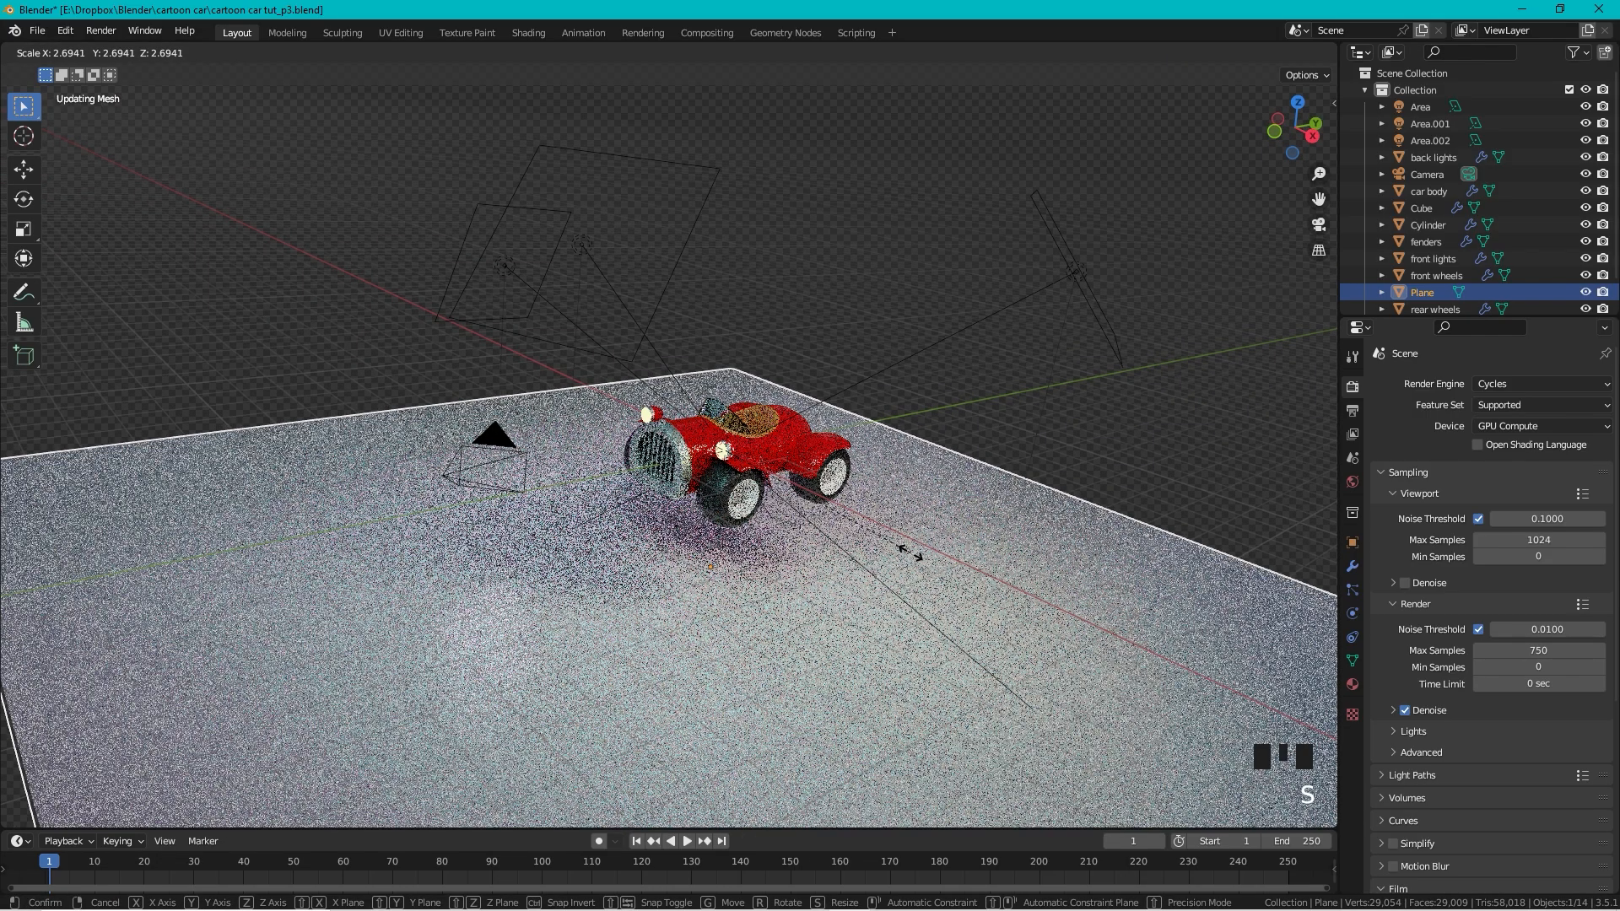
click(912, 552)
key(ctrl+z)
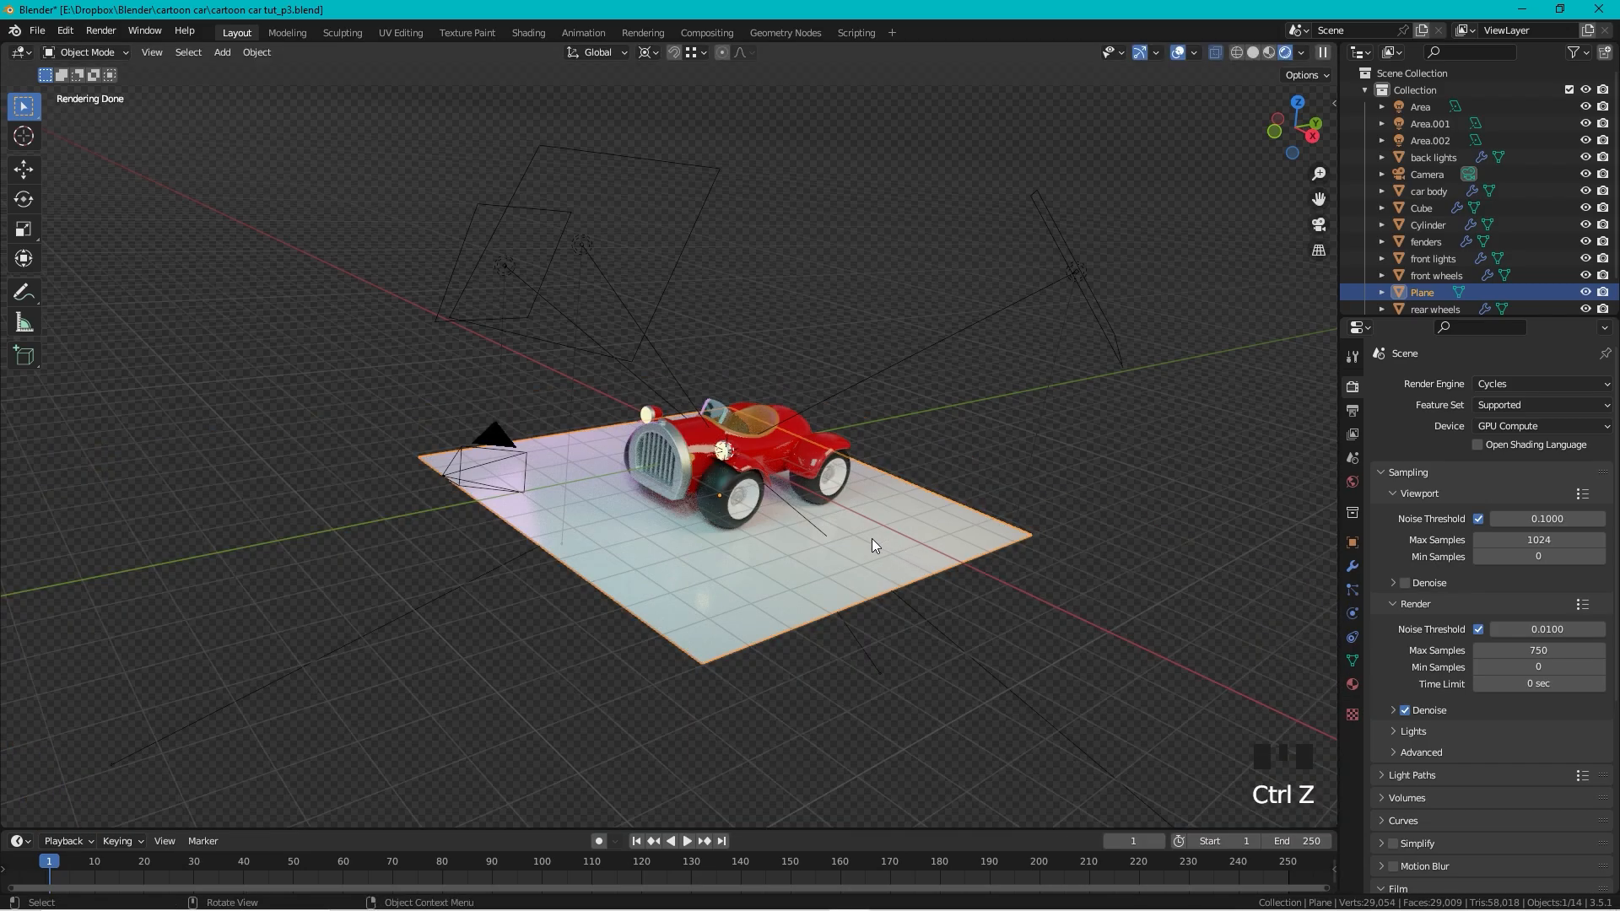
middle_drag(873, 538, 836, 460)
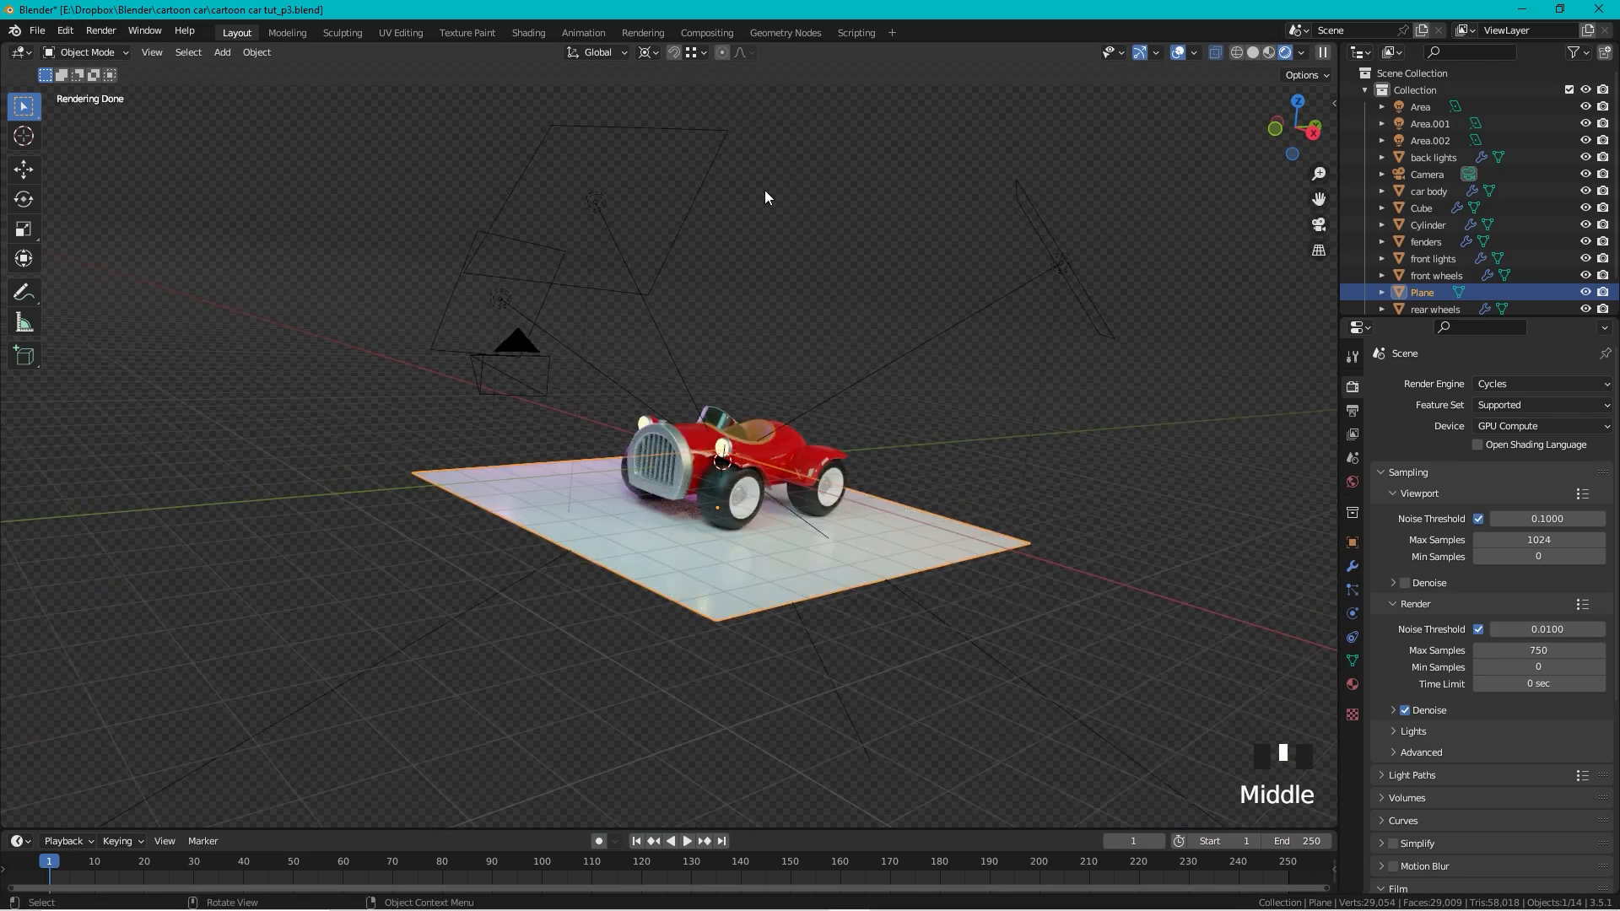
scroll(858, 415, up, 4)
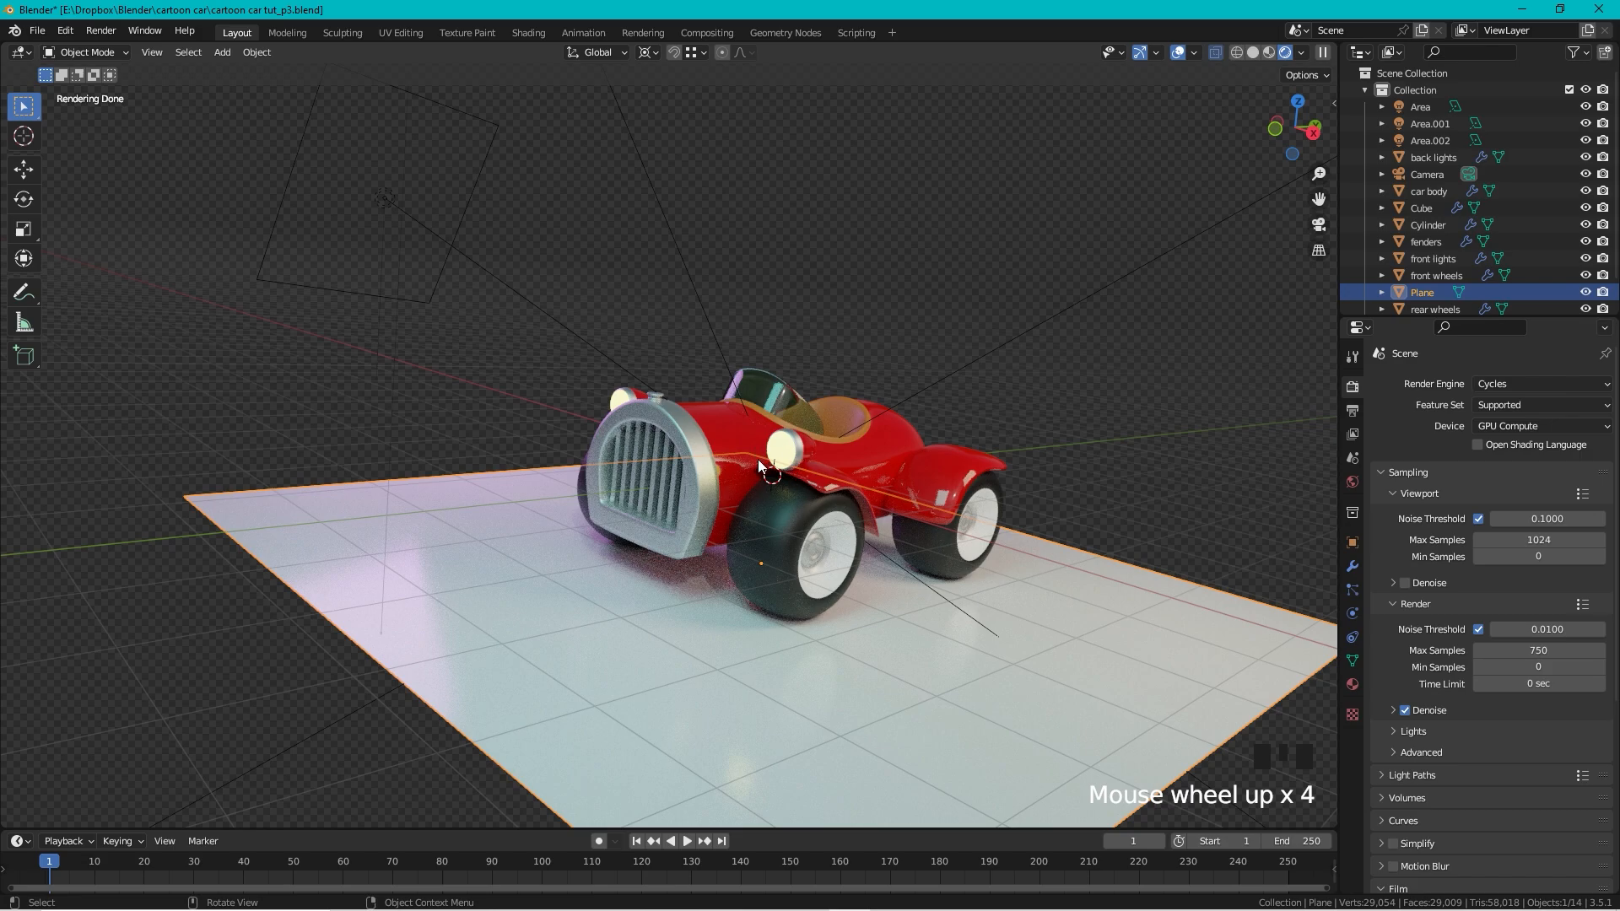
Step: Set the pivot point to Median Point and scale the floor plane up to 1.967
click(656, 53)
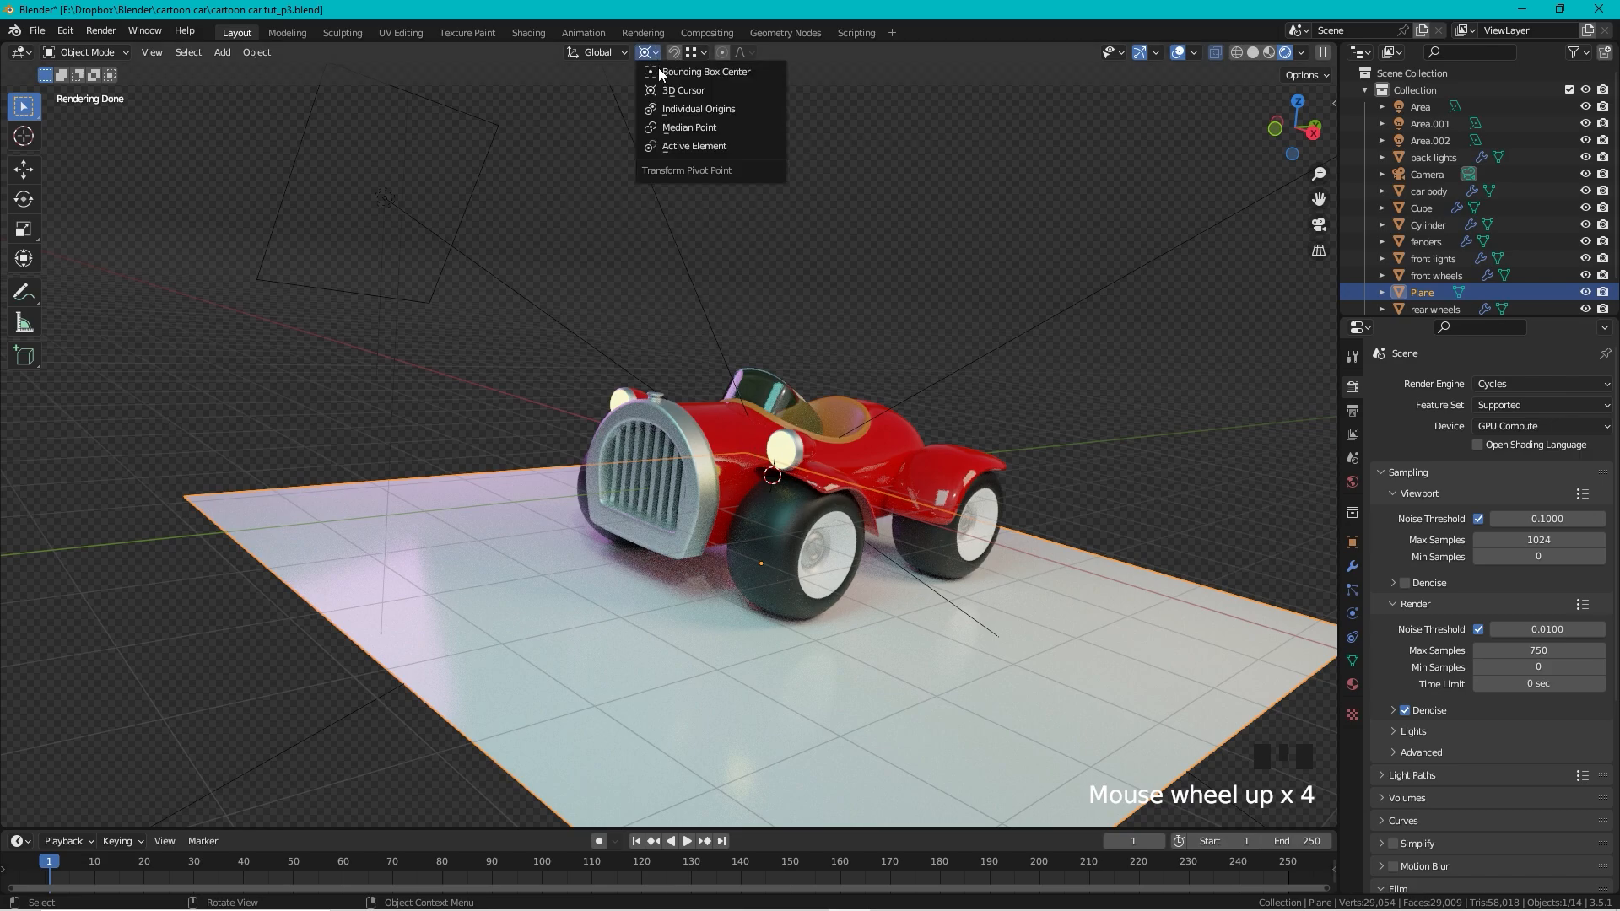
click(691, 128)
scroll(768, 195, down, 3)
middle_drag(768, 195, 691, 333)
key(s)
click(914, 362)
scroll(913, 361, down, 3)
scroll(758, 448, up, 2)
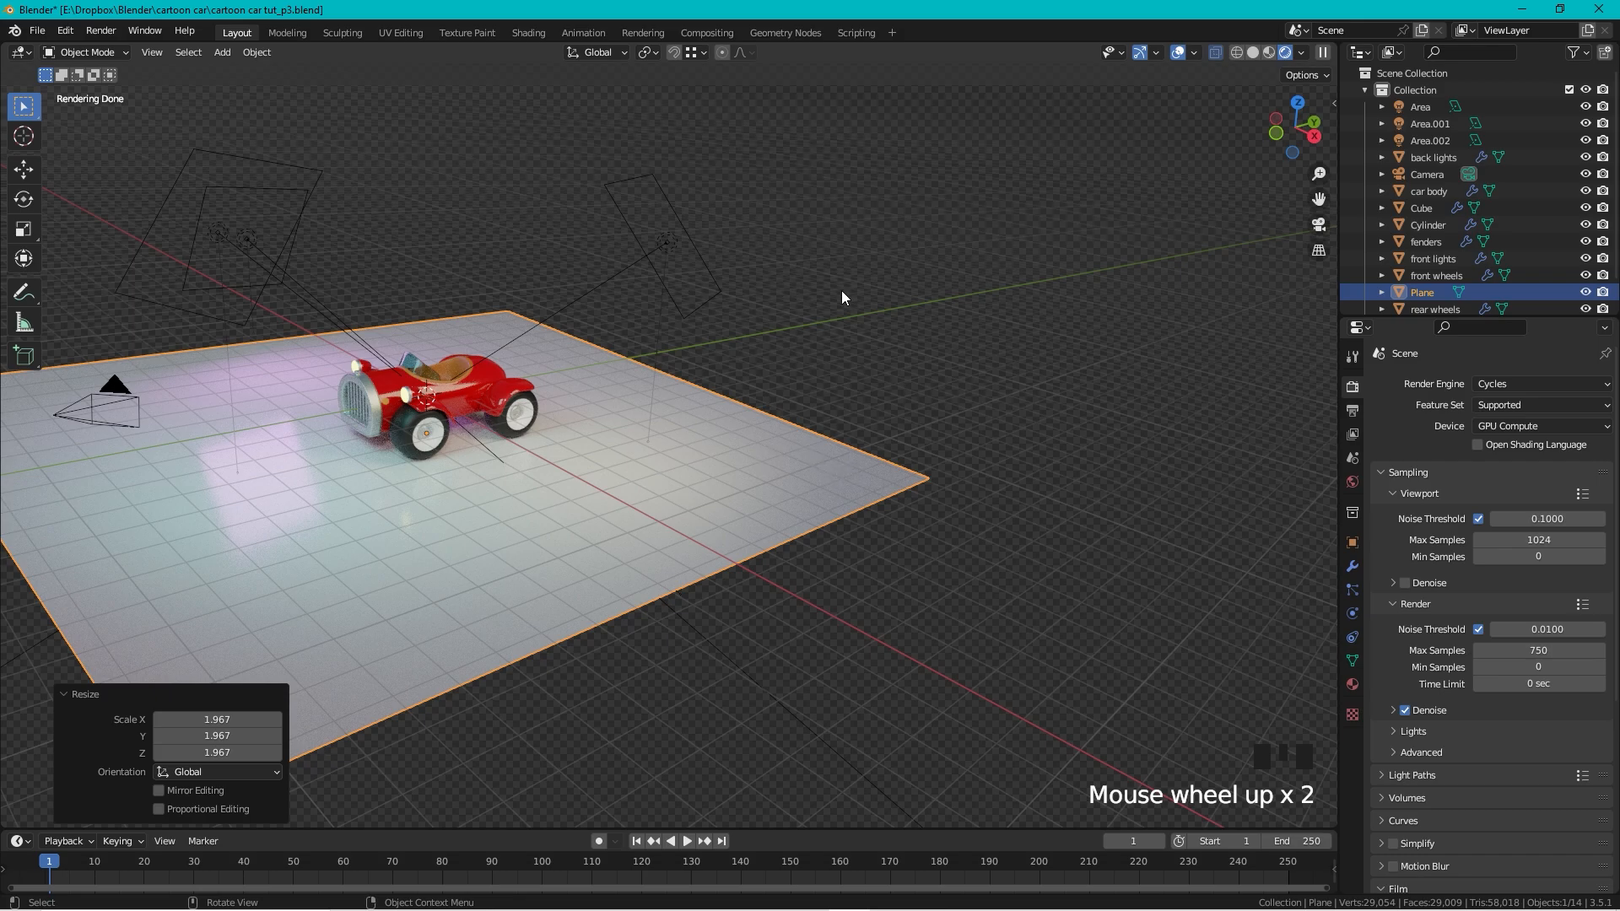
Step: In Edit Mode, extrude the plane's back edge 13.455 m up into a wall
key(Tab)
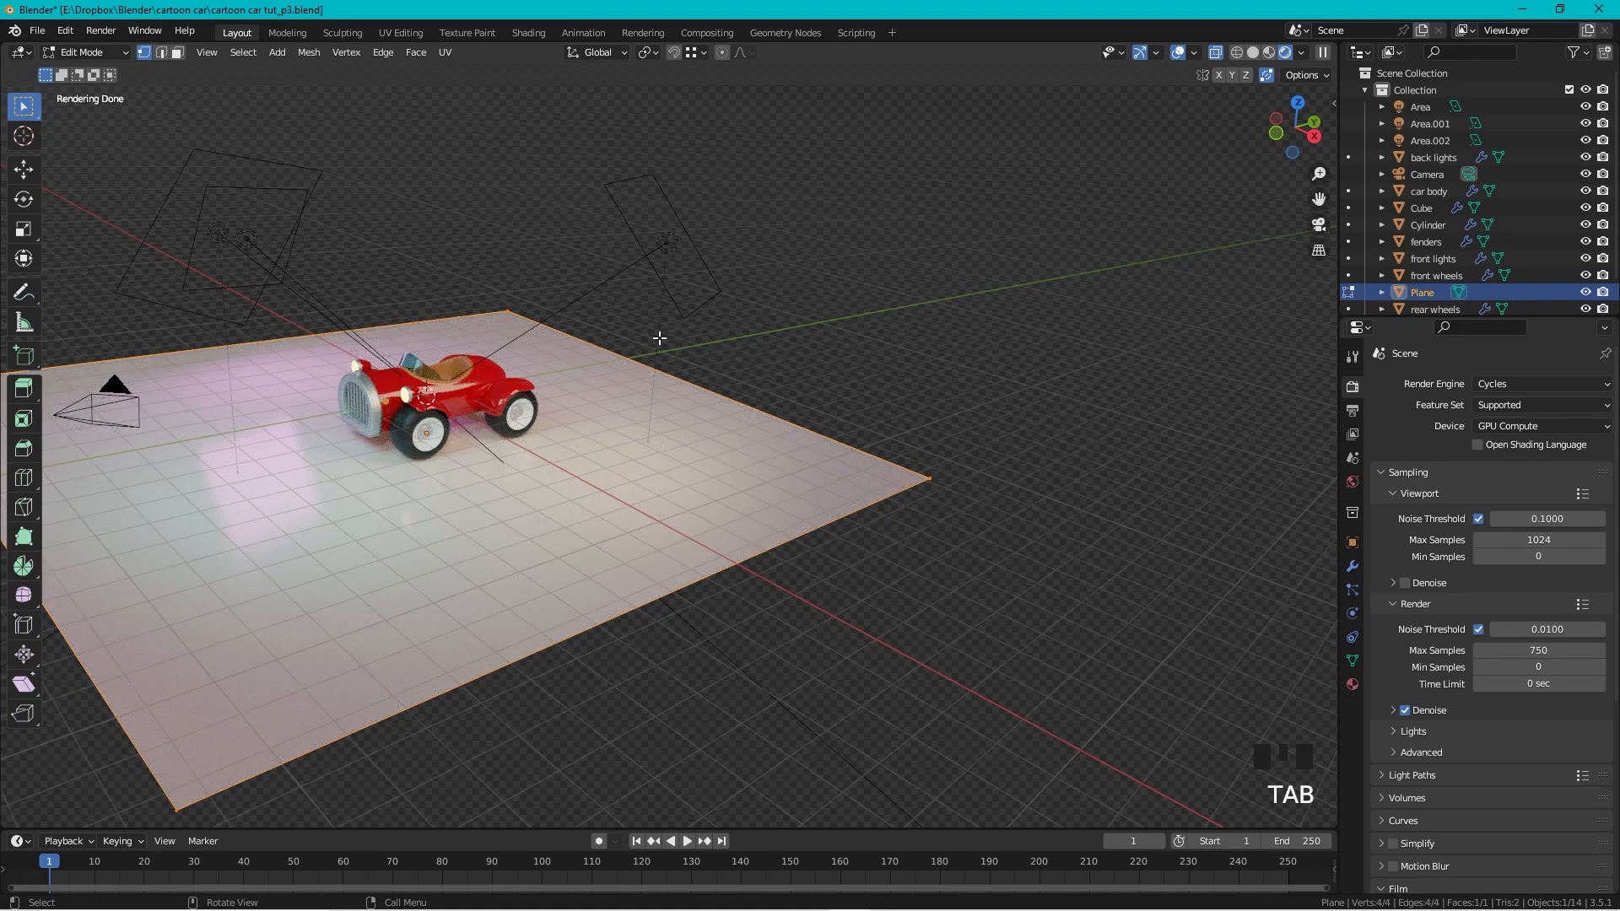
click(949, 455)
shift+click(930, 516)
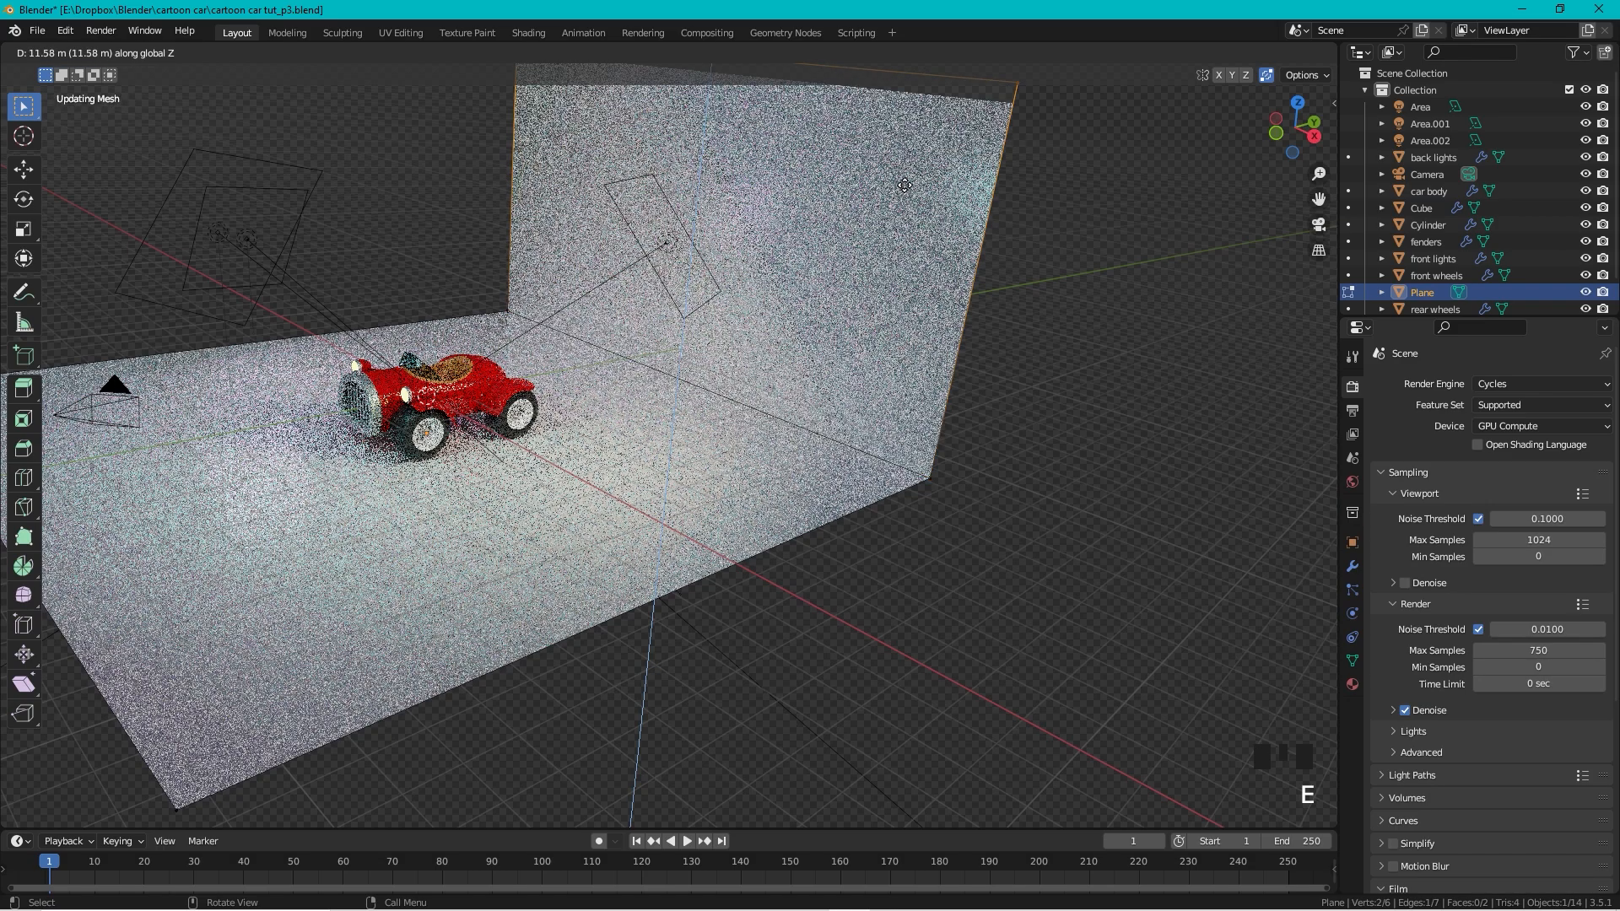
click(896, 127)
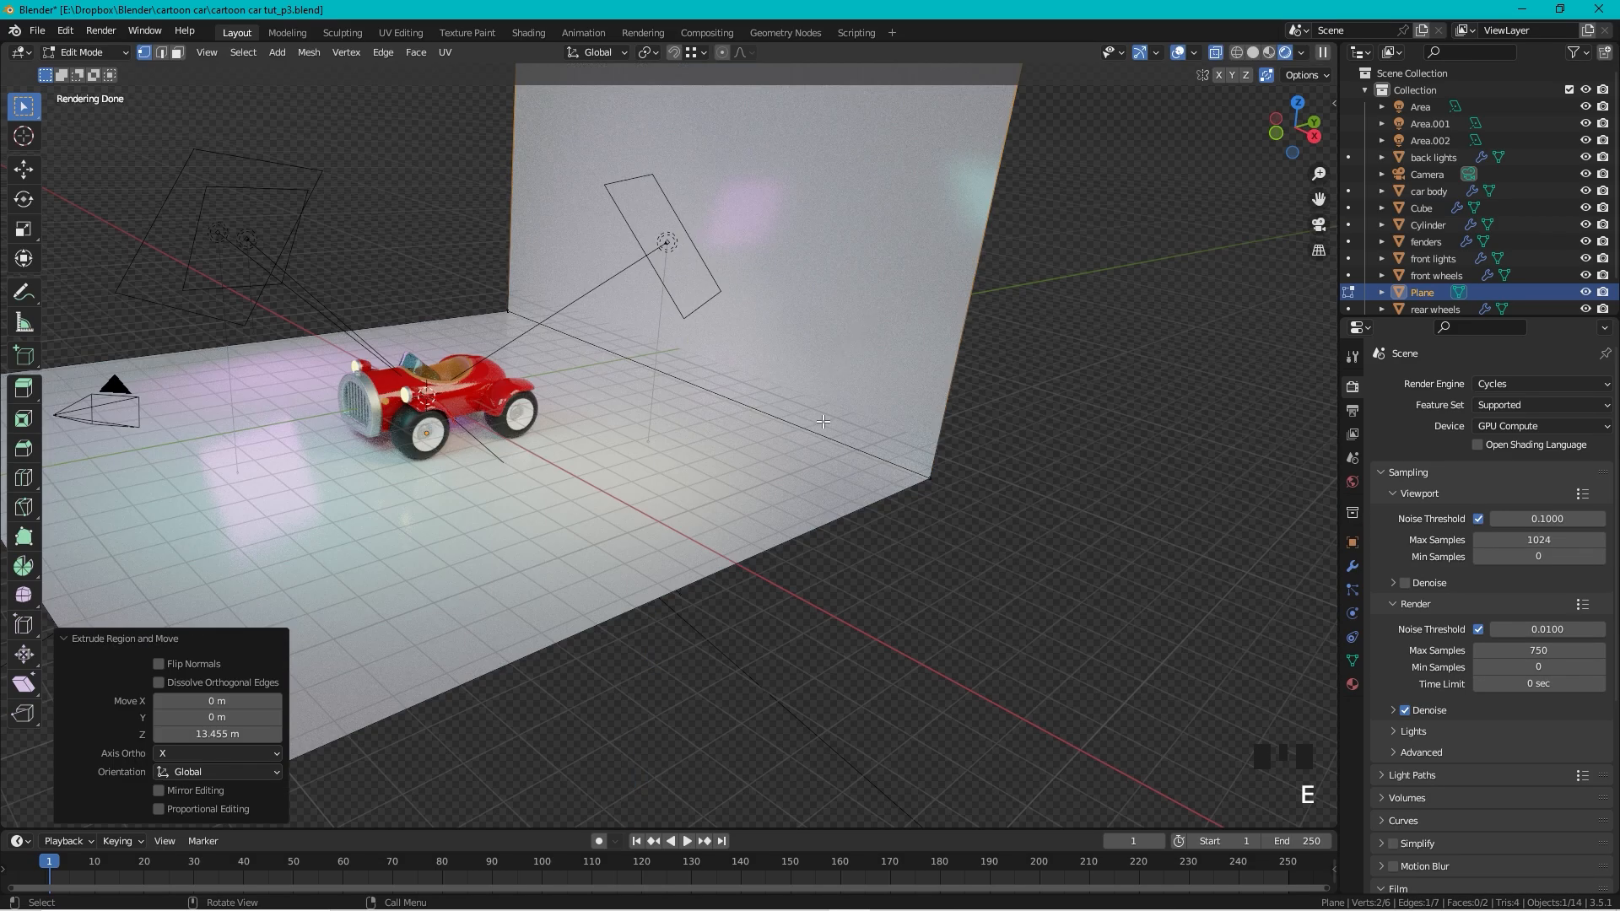
Step: Bevel the wall-floor edge 0.252 m with 6 segments, then leave Edit Mode
key(2)
click(823, 432)
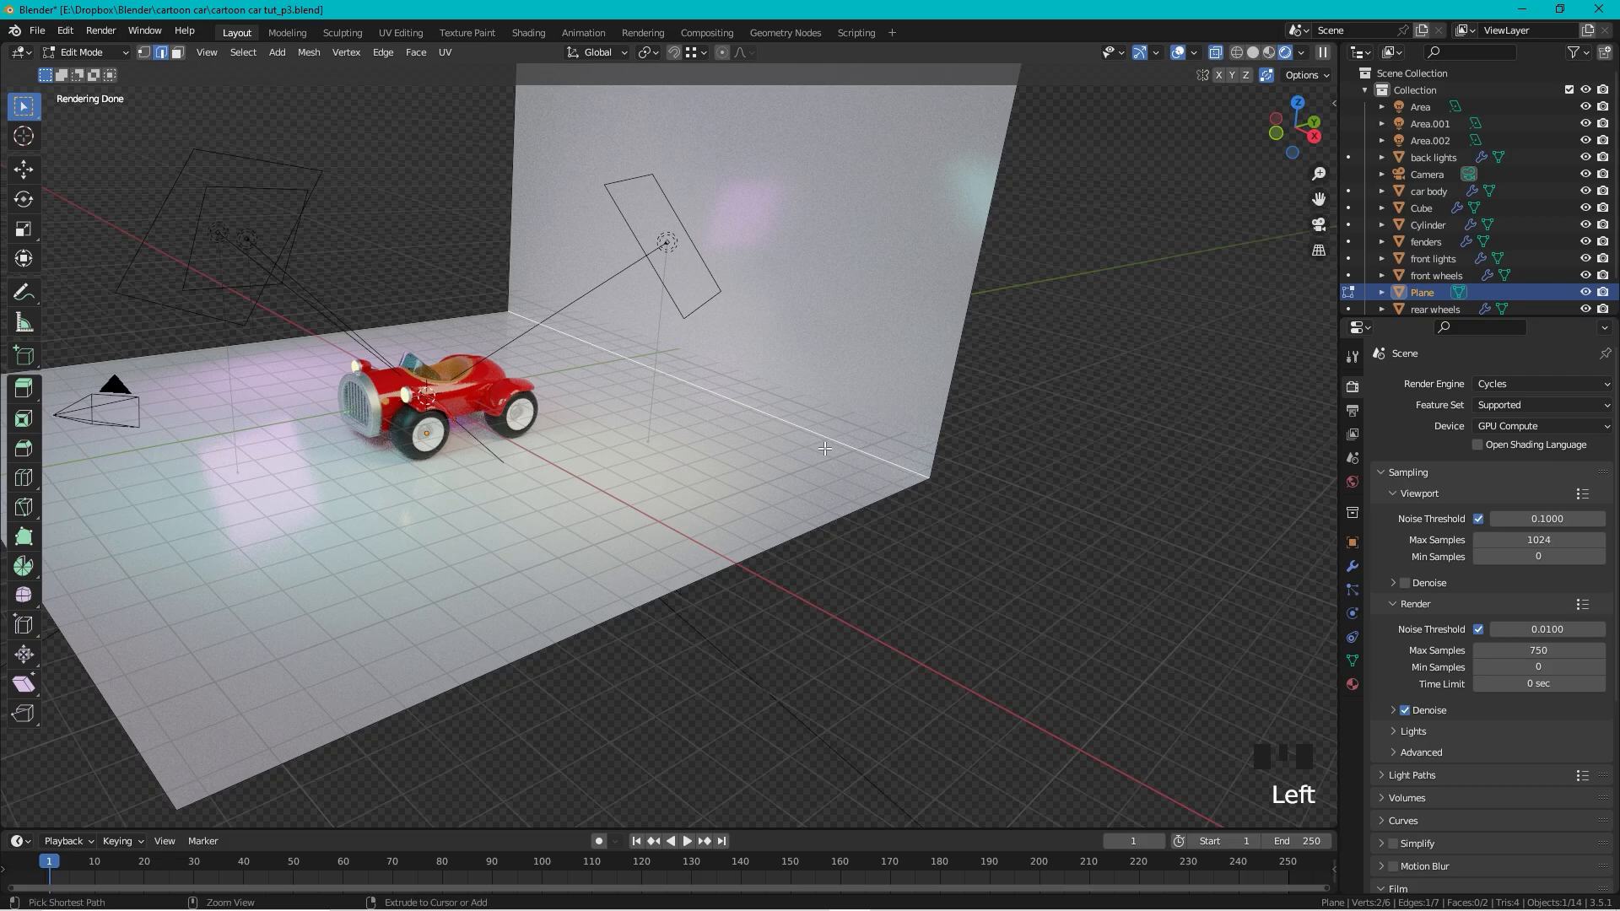
key(ctrl+b)
scroll(901, 402, up, 1)
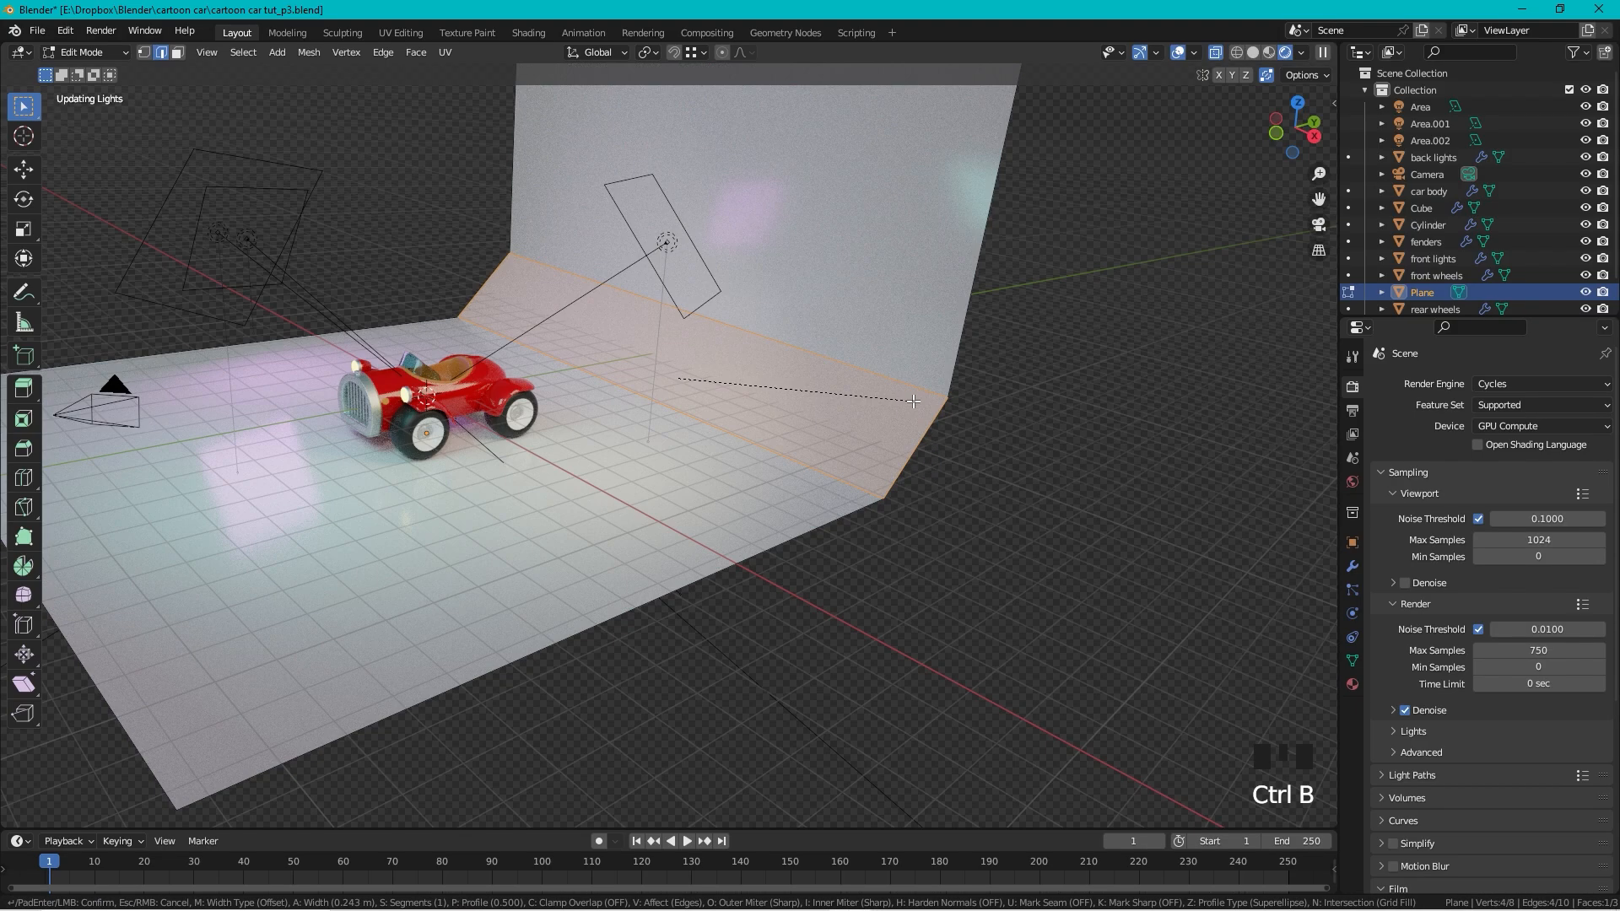
scroll(911, 403, up, 4)
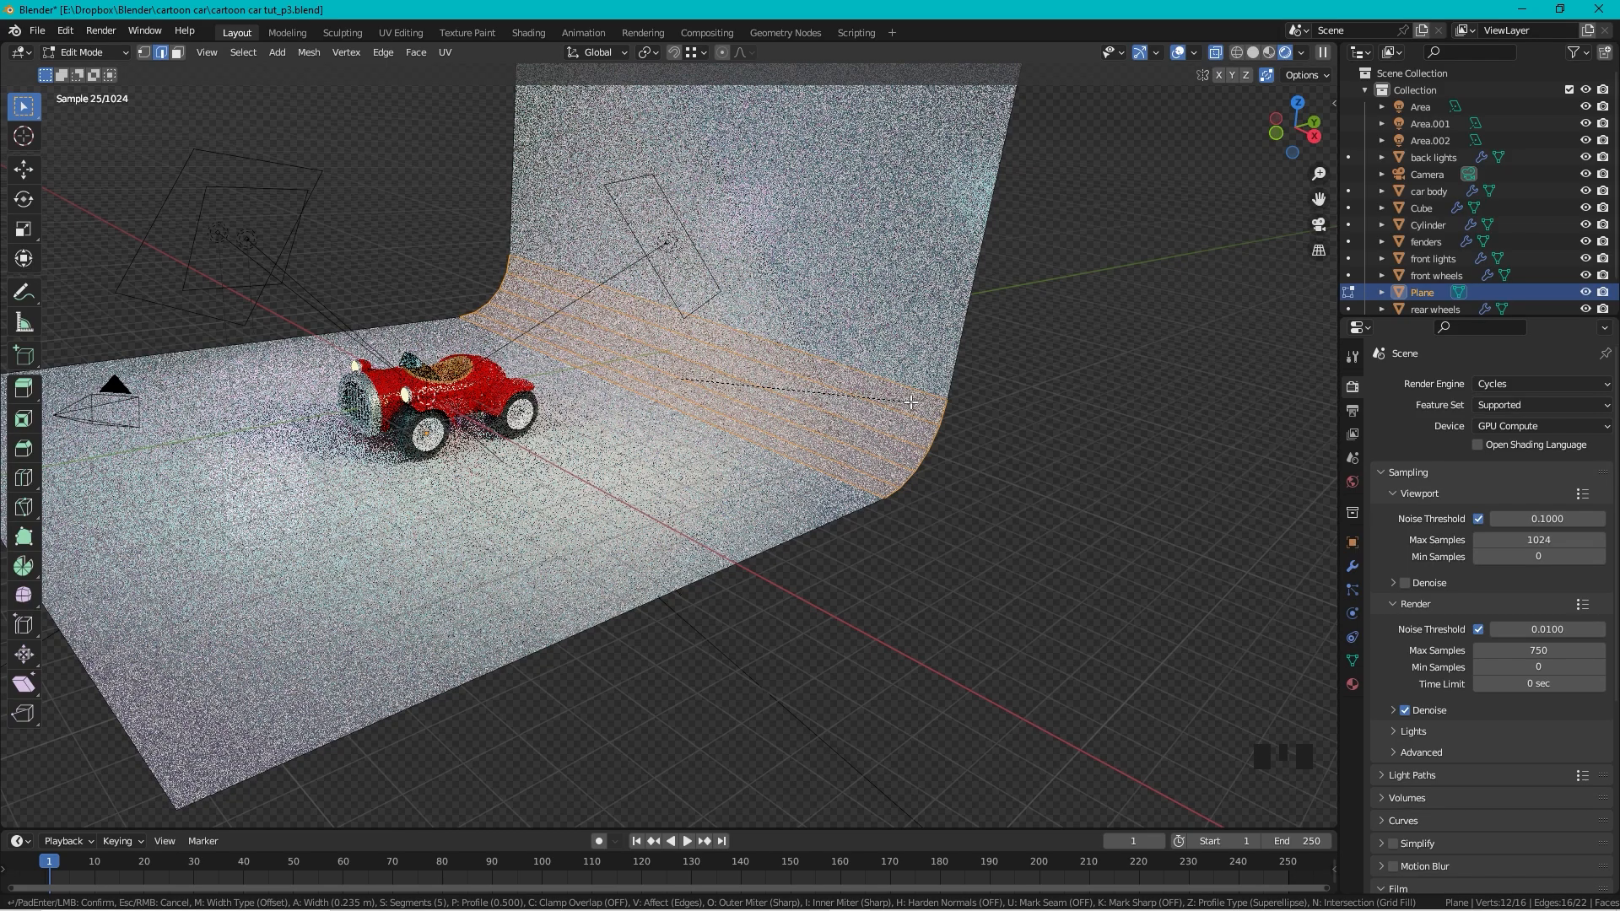
click(927, 389)
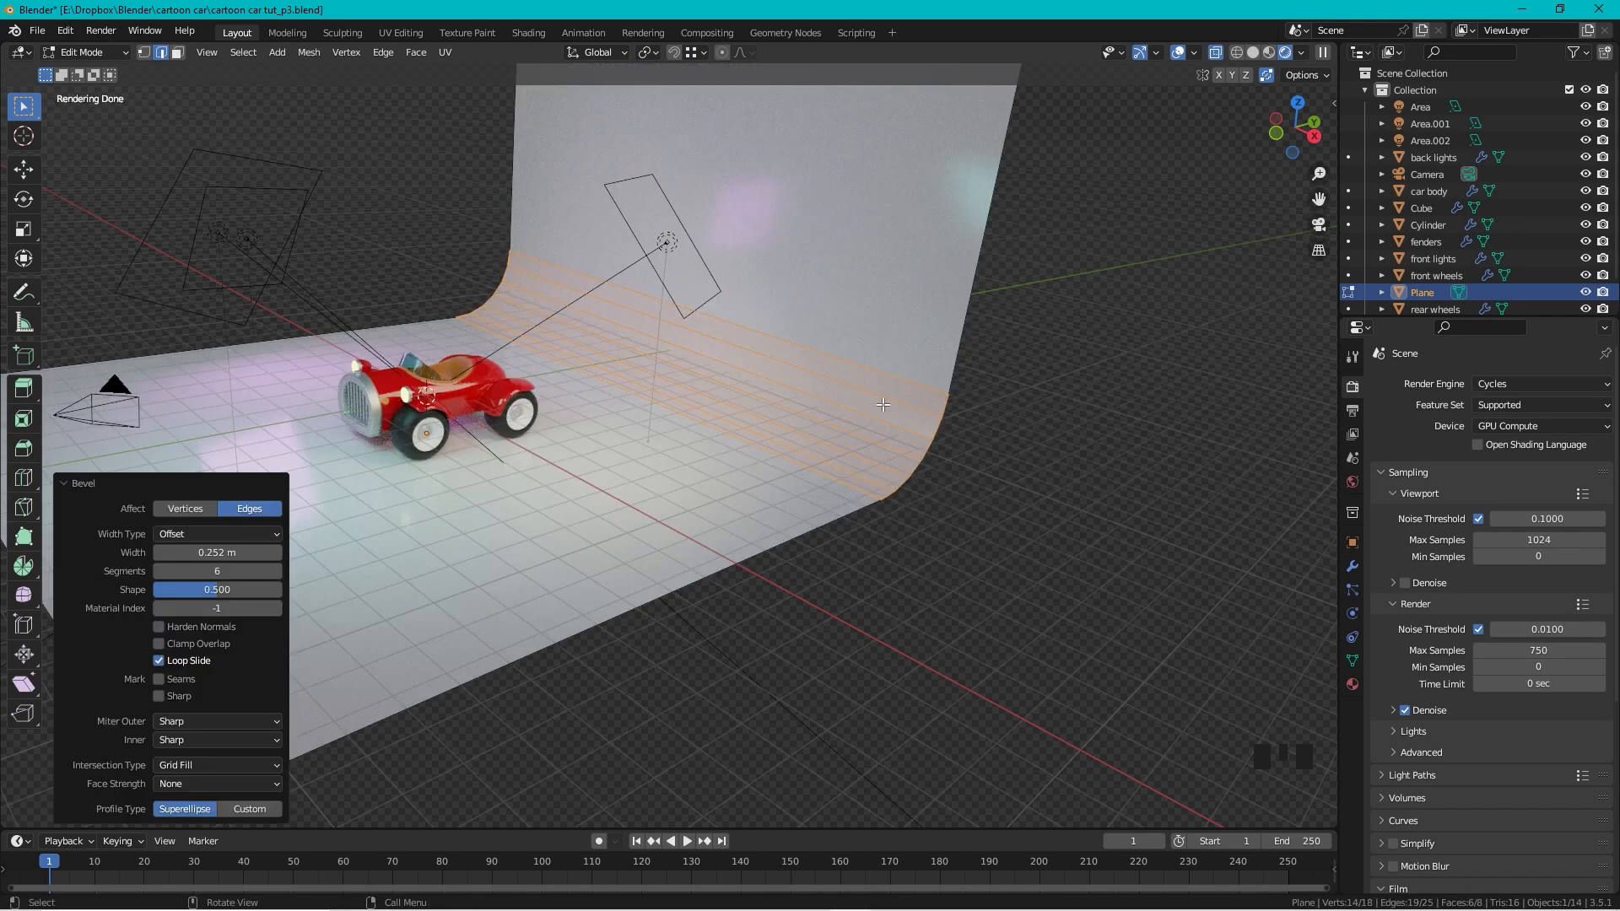
key(Tab)
Step: Smooth-shade the backdrop, view through the camera, and move the backdrop -5.911 m along X
right_click(919, 354)
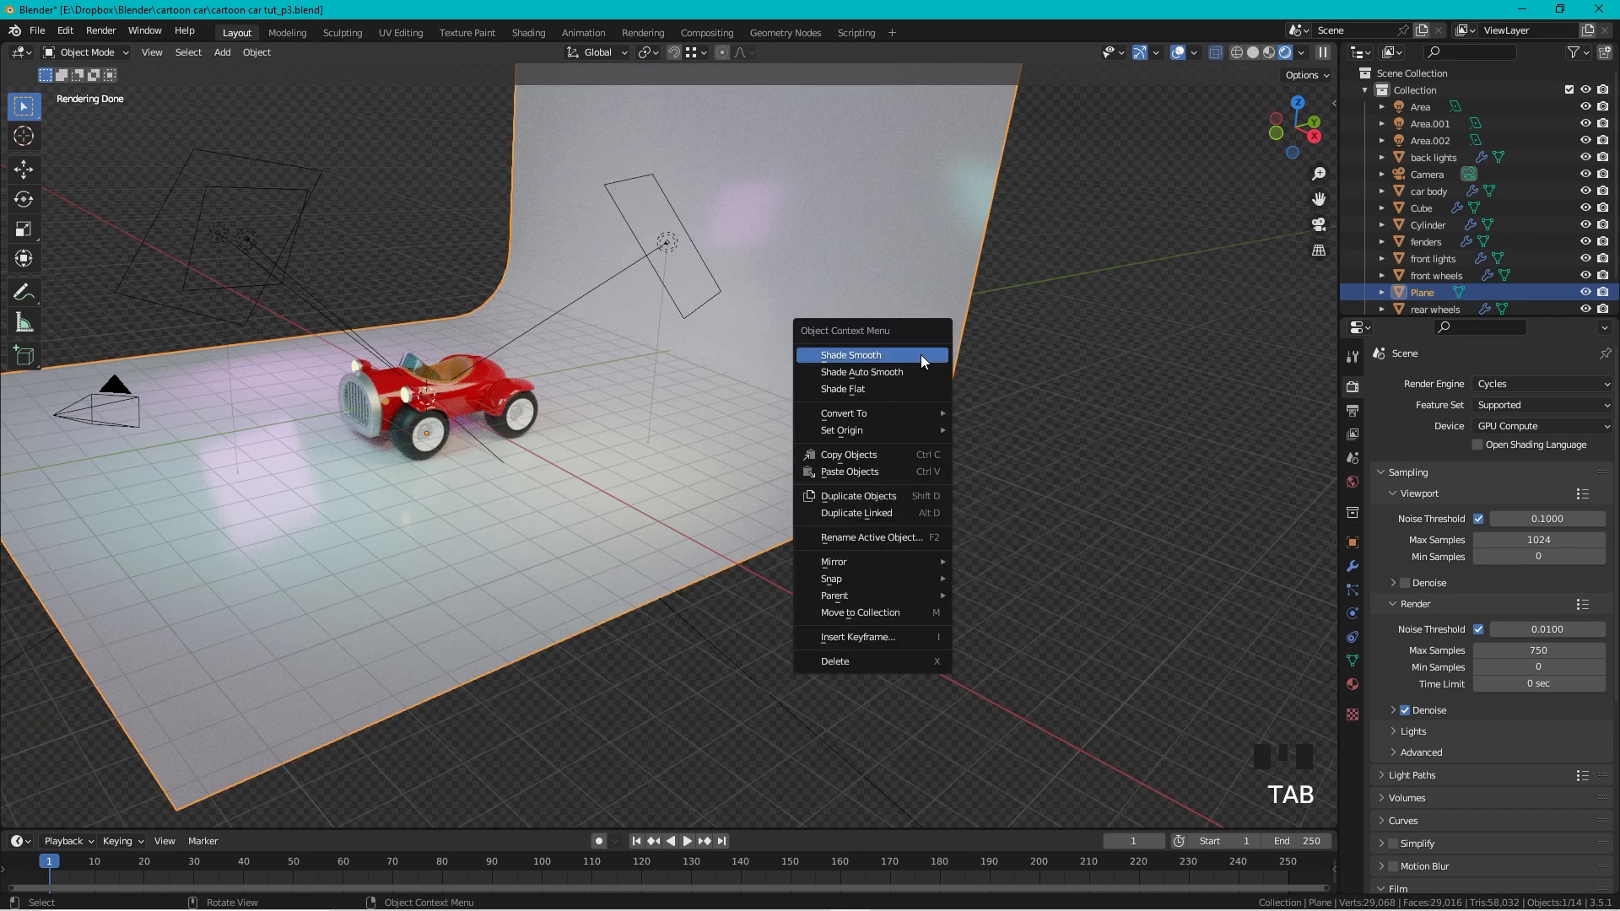
click(920, 355)
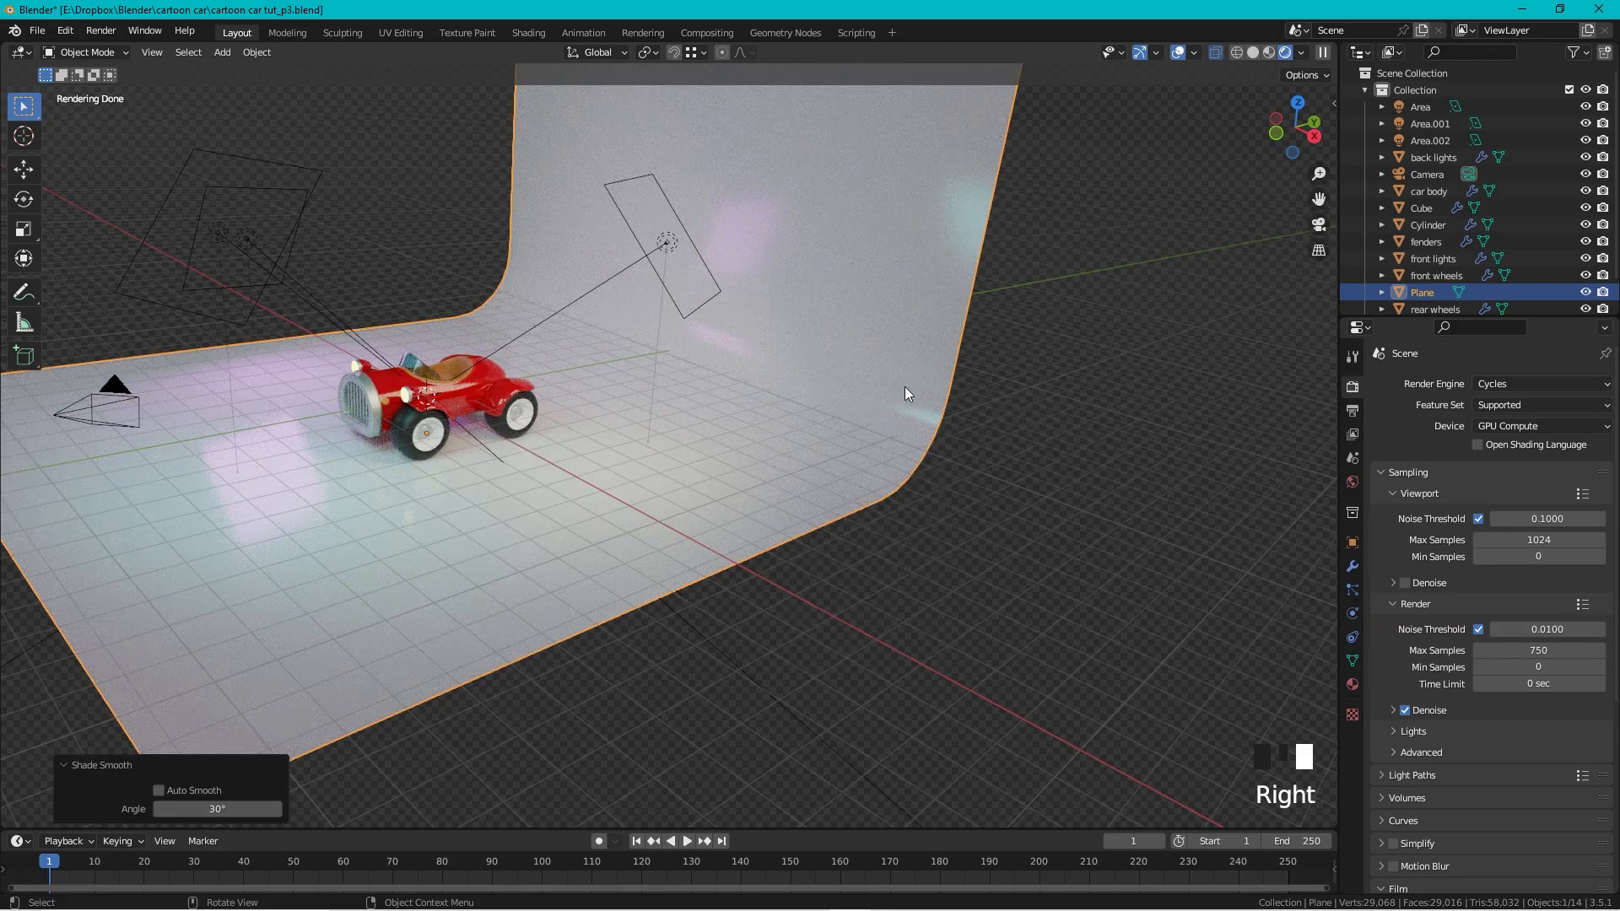
click(1307, 224)
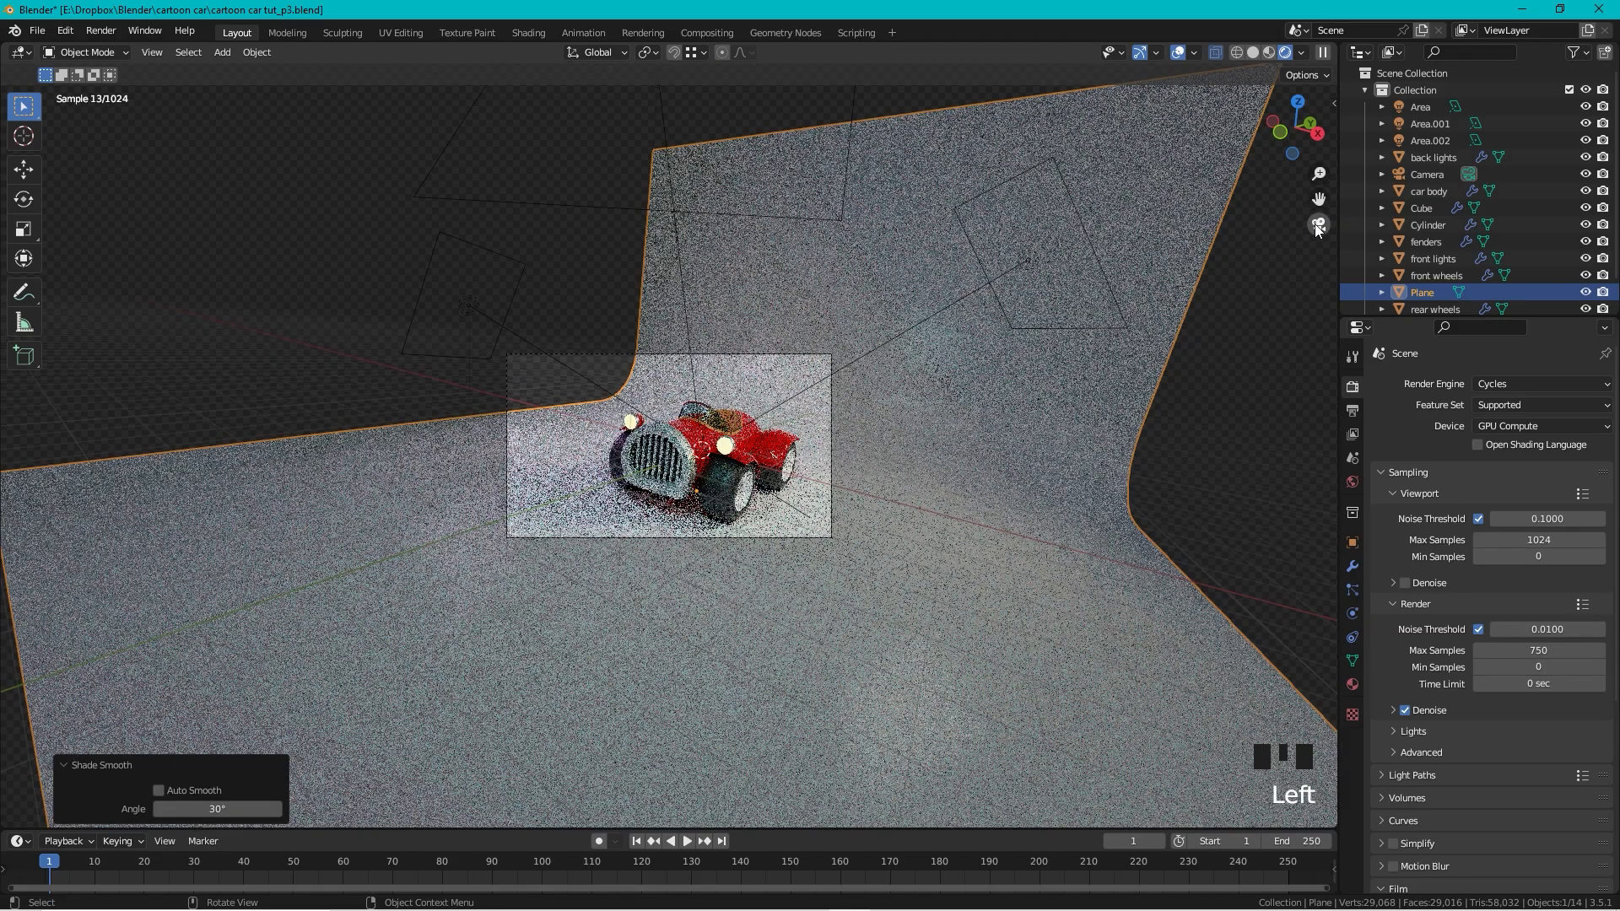
click(1081, 499)
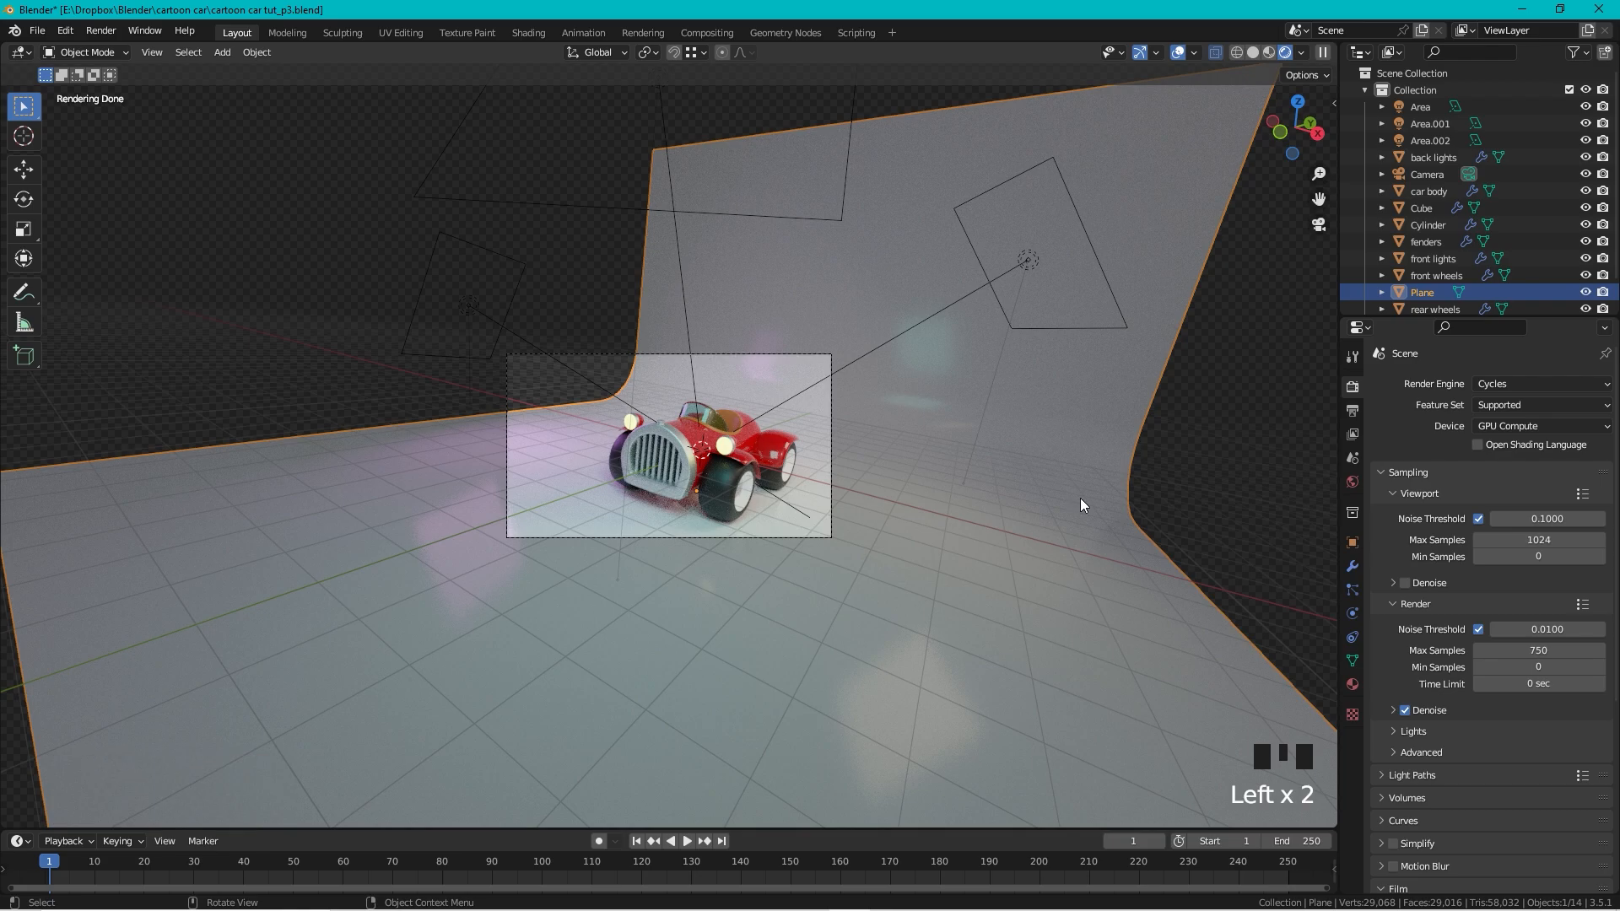
key(g)
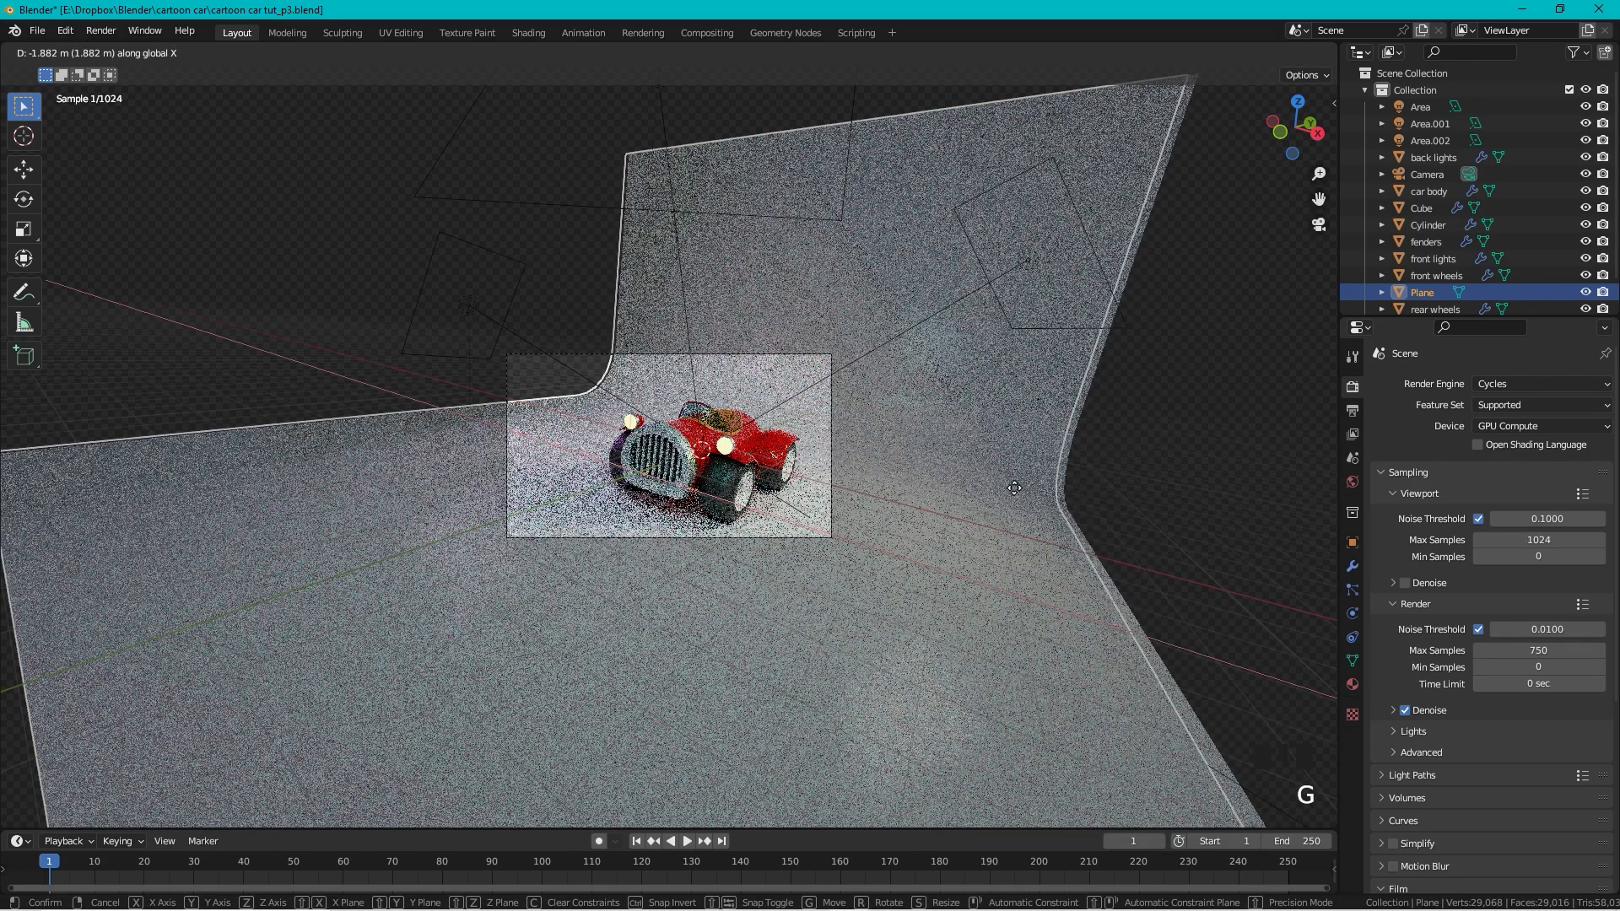
click(933, 488)
Step: Rotate the backdrop around Z behind the car and render the camera view
key(r)
key(z)
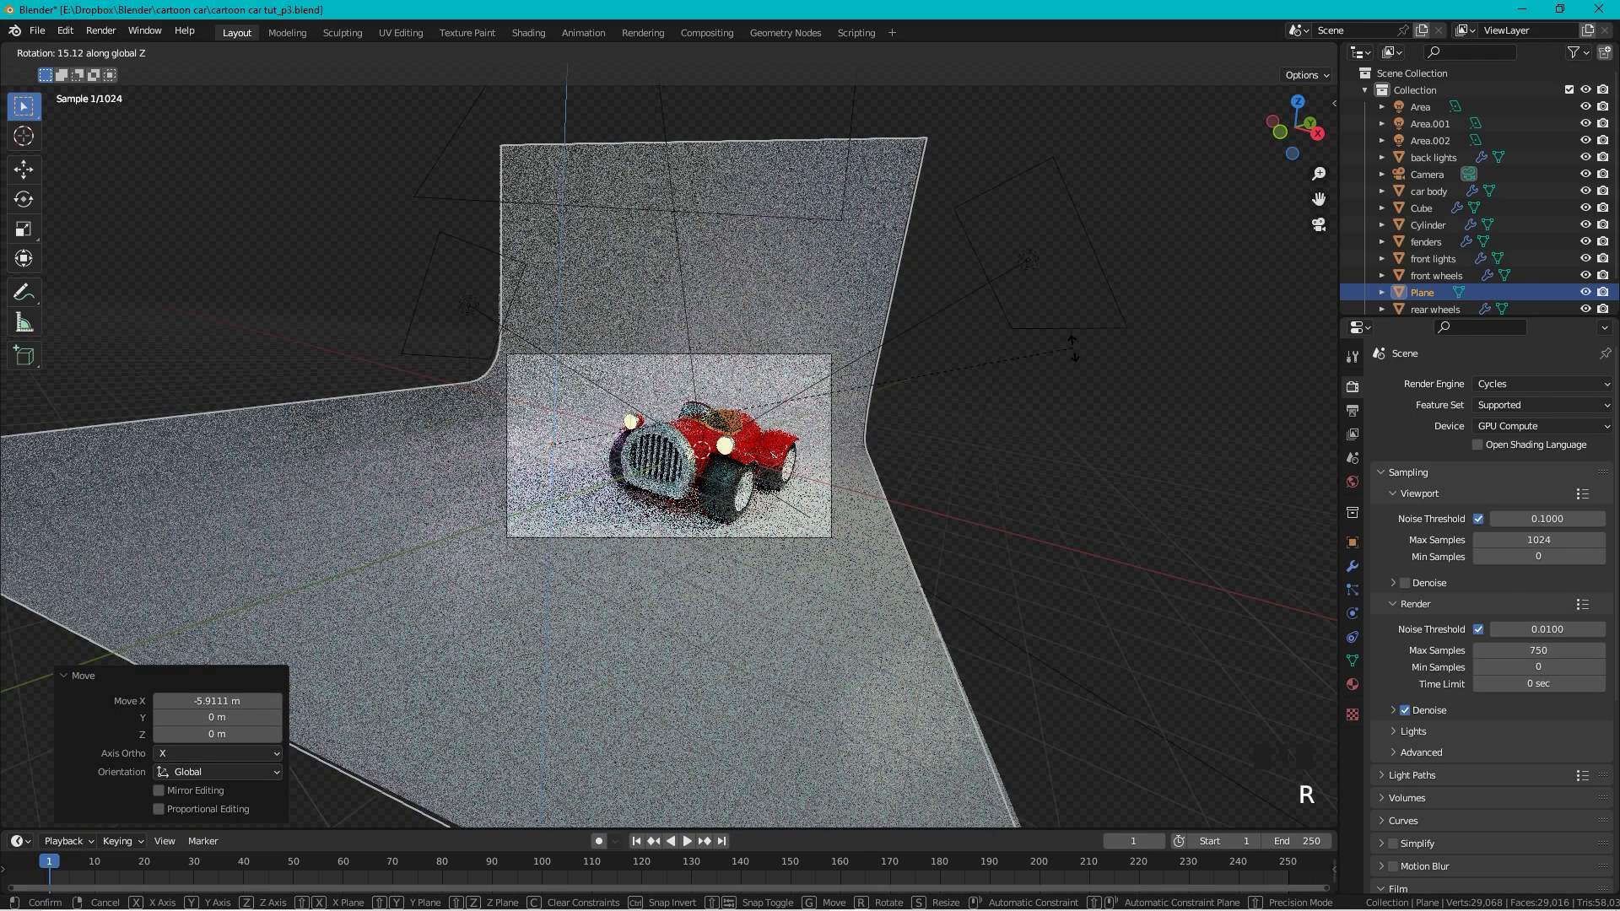
click(1072, 346)
scroll(756, 427, up, 2)
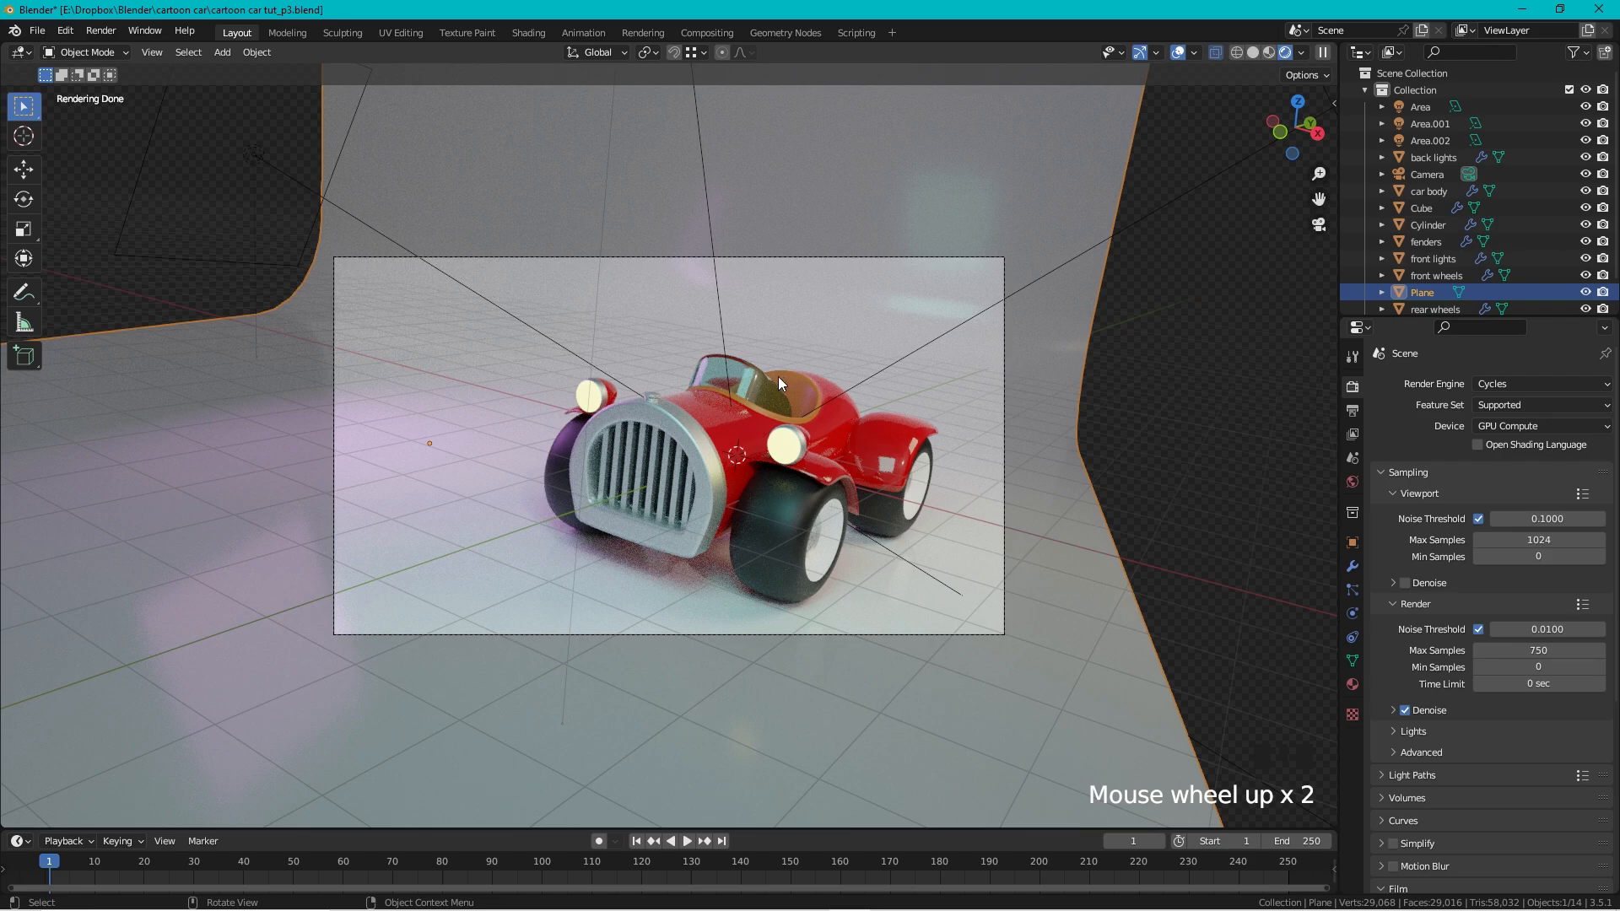
key(F12)
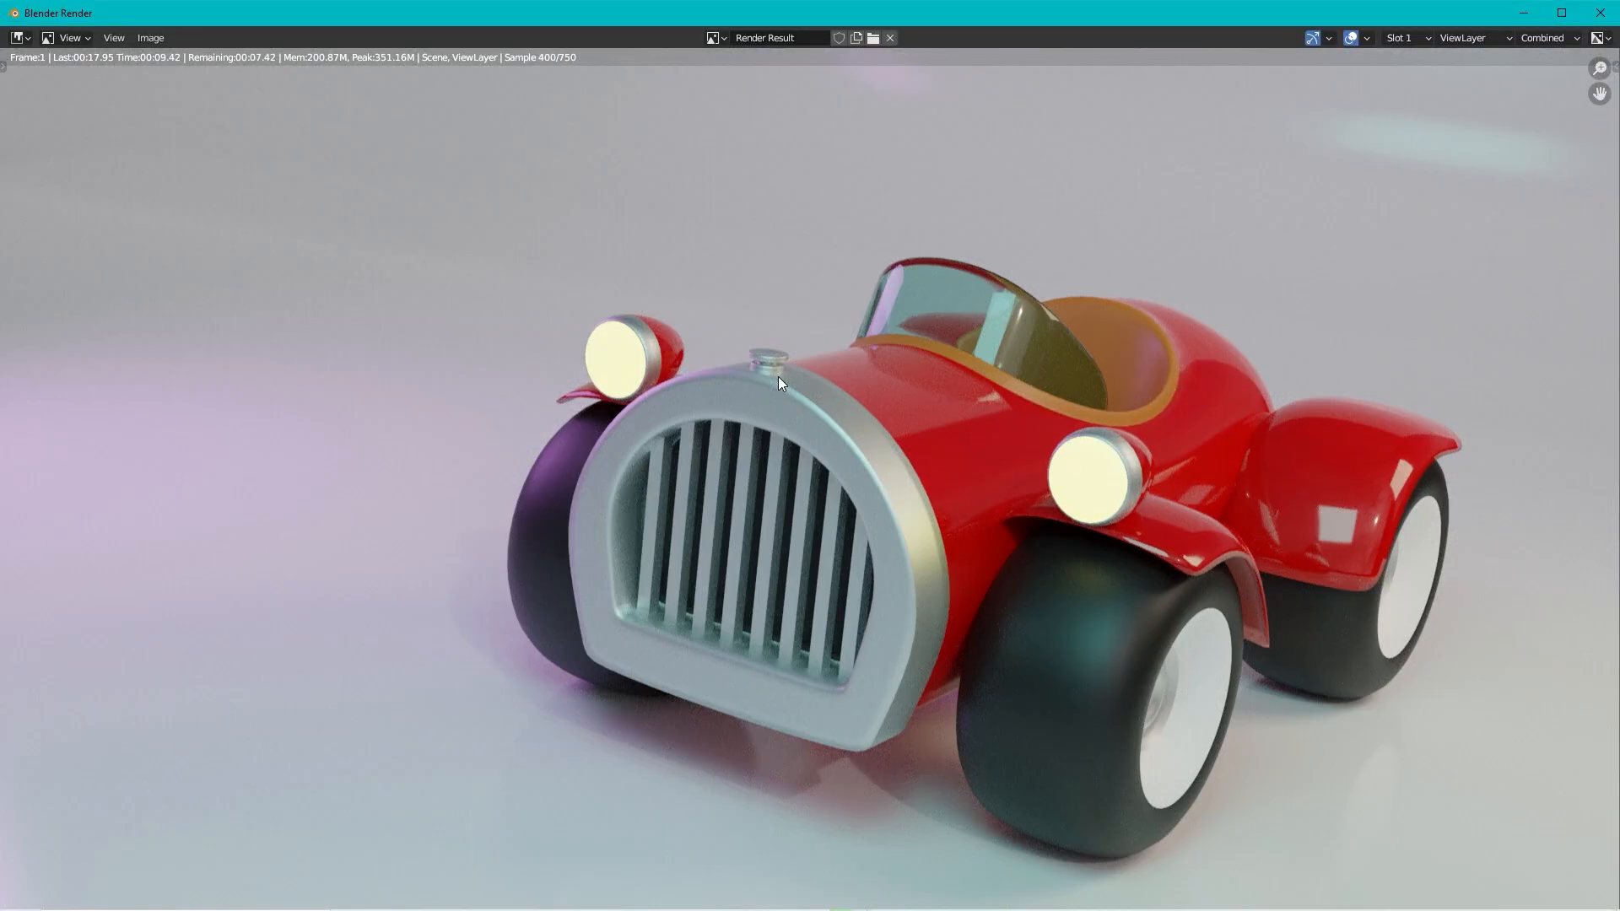